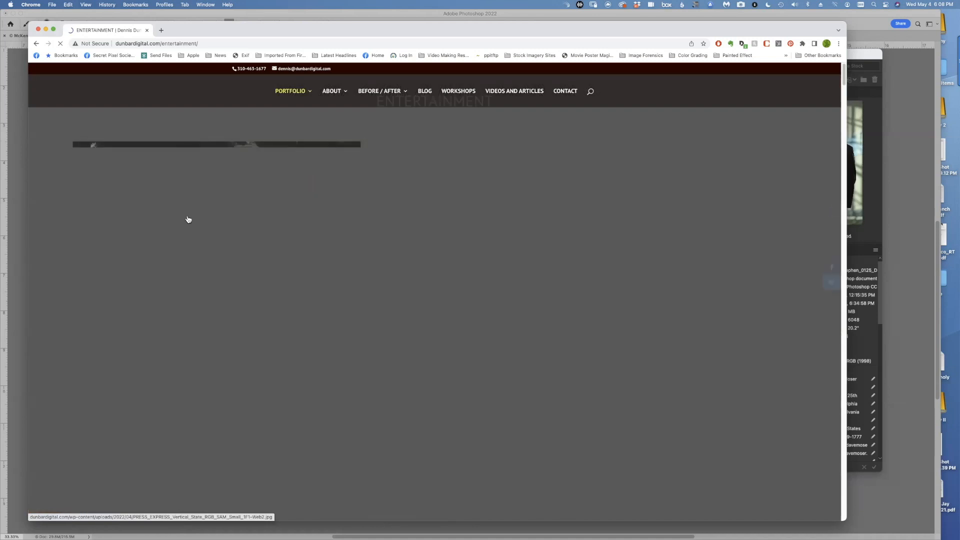
- Look through the 1883 posters at the start of the Entertainment portfolio page
{"action": "scroll", "coordinate": [80, 221], "scroll_direction": "down", "scroll_amount": 2}
{"action": "scroll", "coordinate": [80, 221], "scroll_direction": "down", "scroll_amount": 6}
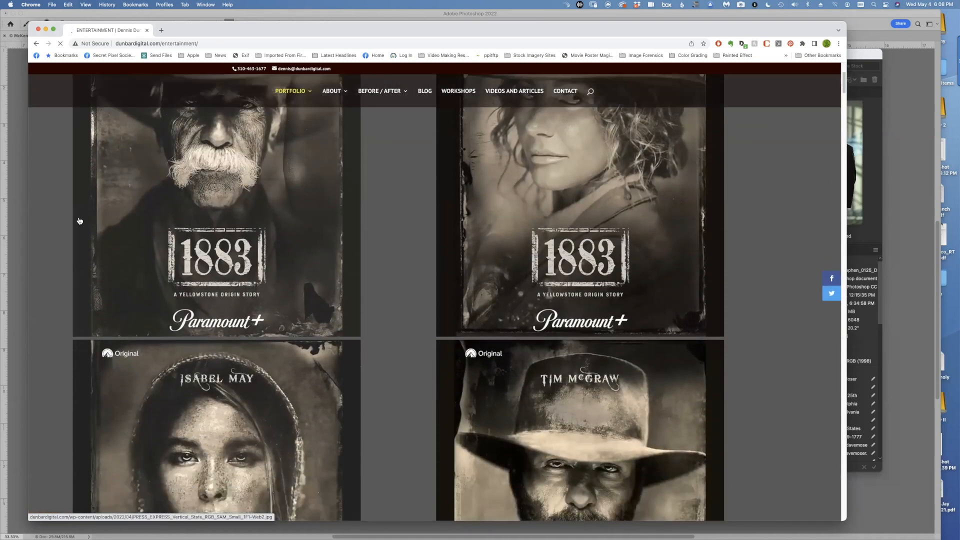
{"action": "scroll", "coordinate": [80, 221], "scroll_direction": "down", "scroll_amount": 10}
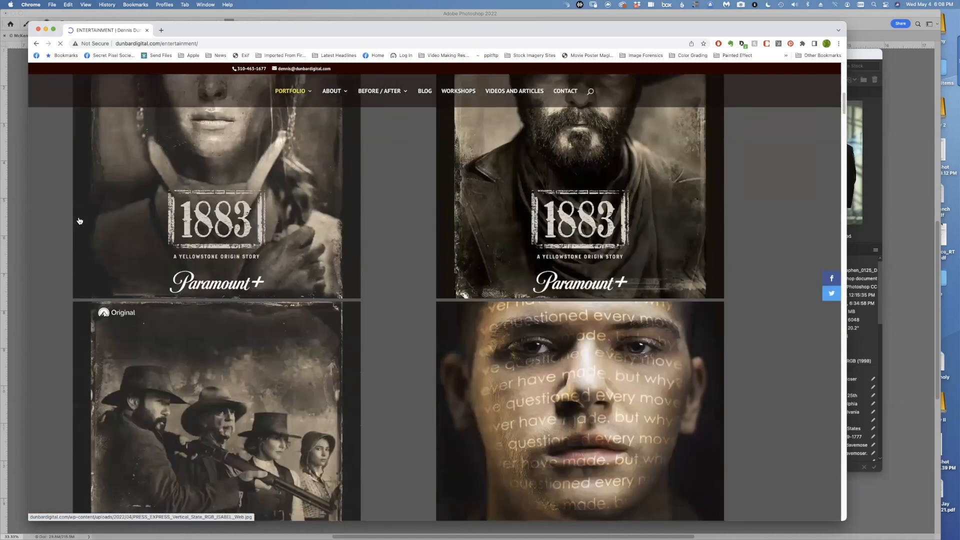
{"action": "scroll", "coordinate": [80, 221], "scroll_direction": "down", "scroll_amount": 4}
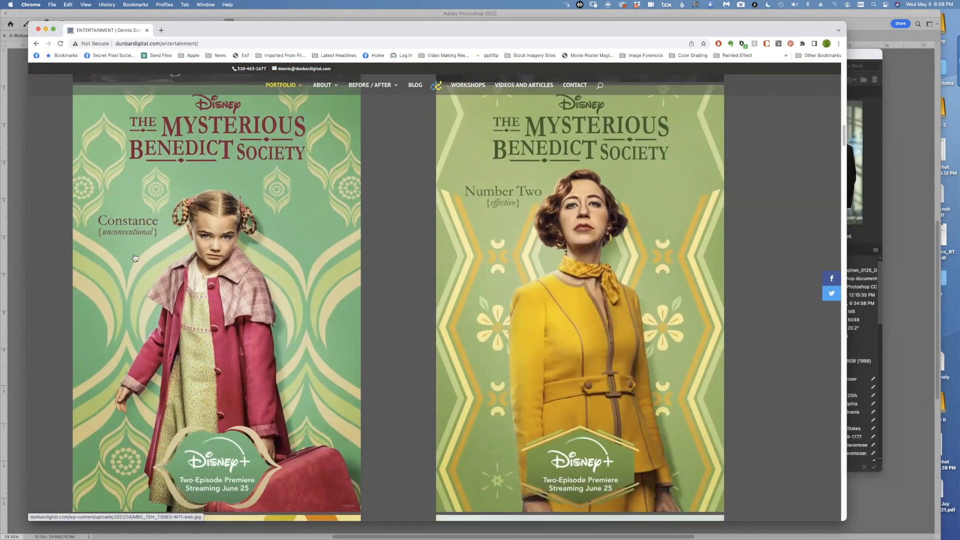
{"action": "scroll", "coordinate": [229, 251], "scroll_direction": "up", "scroll_amount": 12}
{"action": "scroll", "coordinate": [135, 258], "scroll_direction": "up", "scroll_amount": 15}
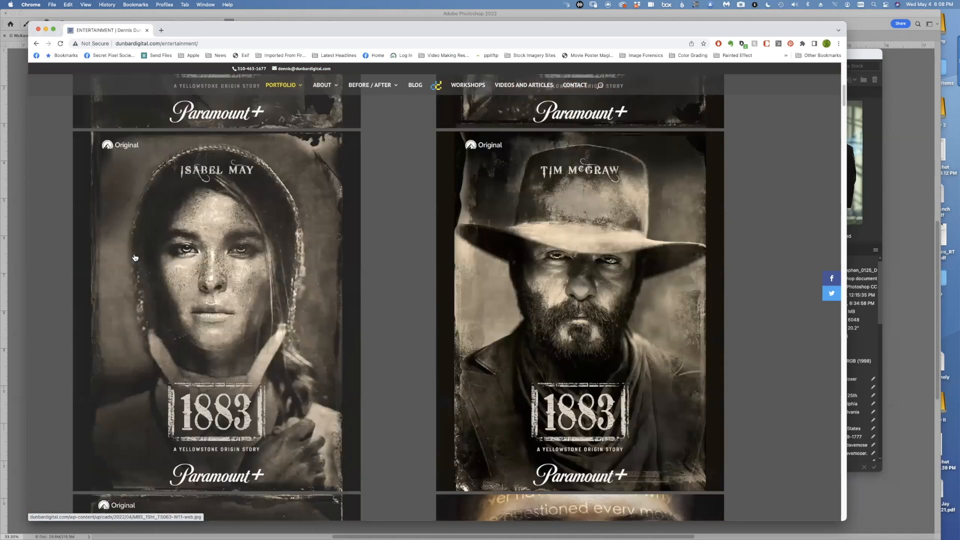
{"action": "scroll", "coordinate": [134, 257], "scroll_direction": "down", "scroll_amount": 3}
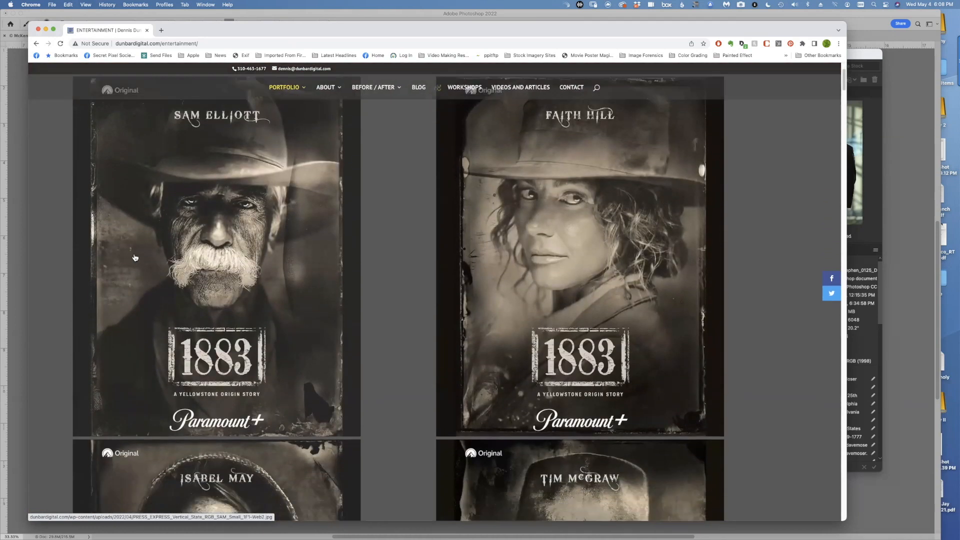
{"action": "scroll", "coordinate": [135, 258], "scroll_direction": "up", "scroll_amount": 3}
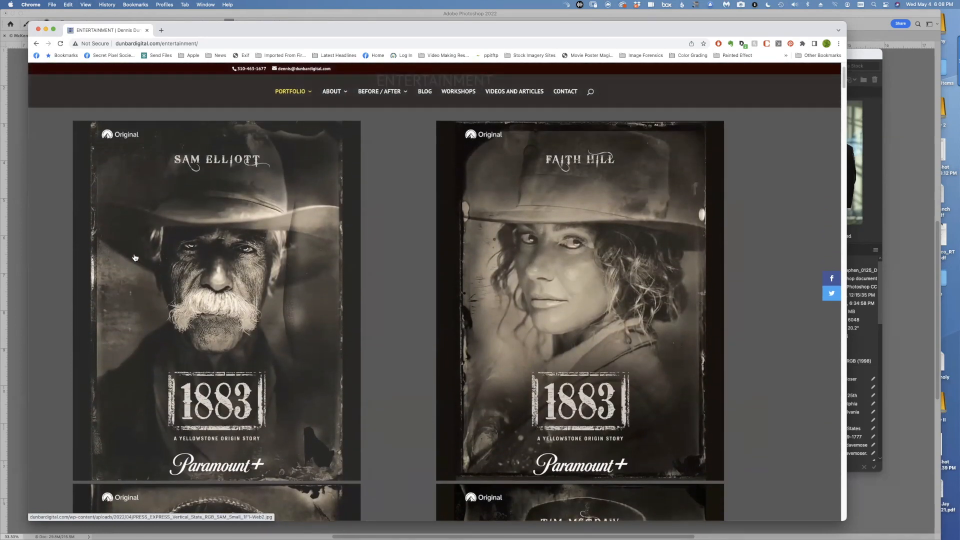
{"action": "scroll", "coordinate": [135, 258], "scroll_direction": "down", "scroll_amount": 4}
{"action": "scroll", "coordinate": [134, 257], "scroll_direction": "down", "scroll_amount": 4}
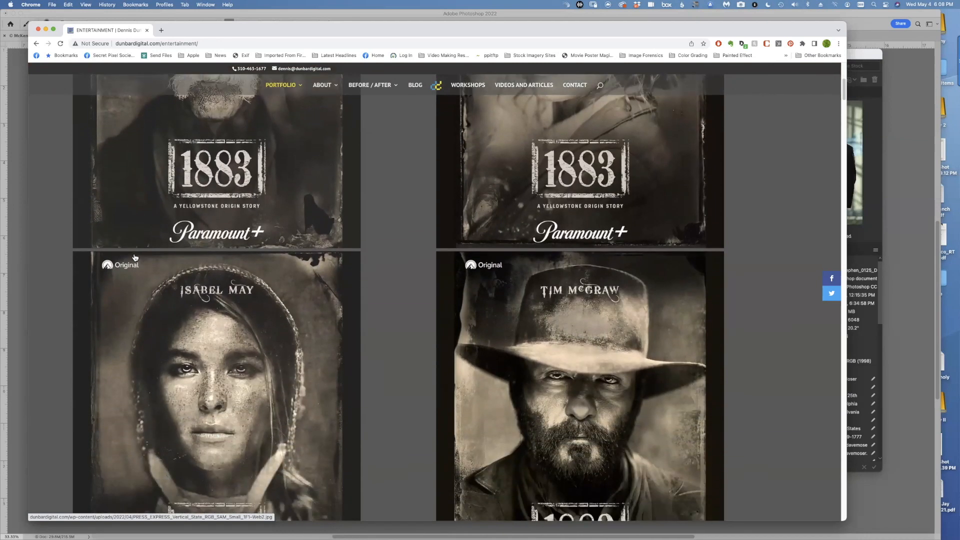
{"action": "scroll", "coordinate": [135, 258], "scroll_direction": "down", "scroll_amount": 2}
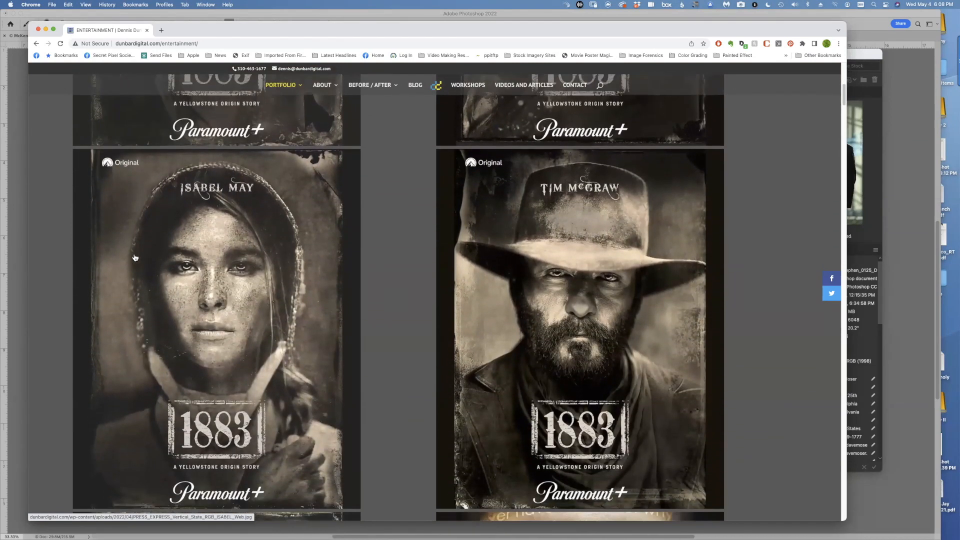
{"action": "scroll", "coordinate": [134, 257], "scroll_direction": "up", "scroll_amount": 6}
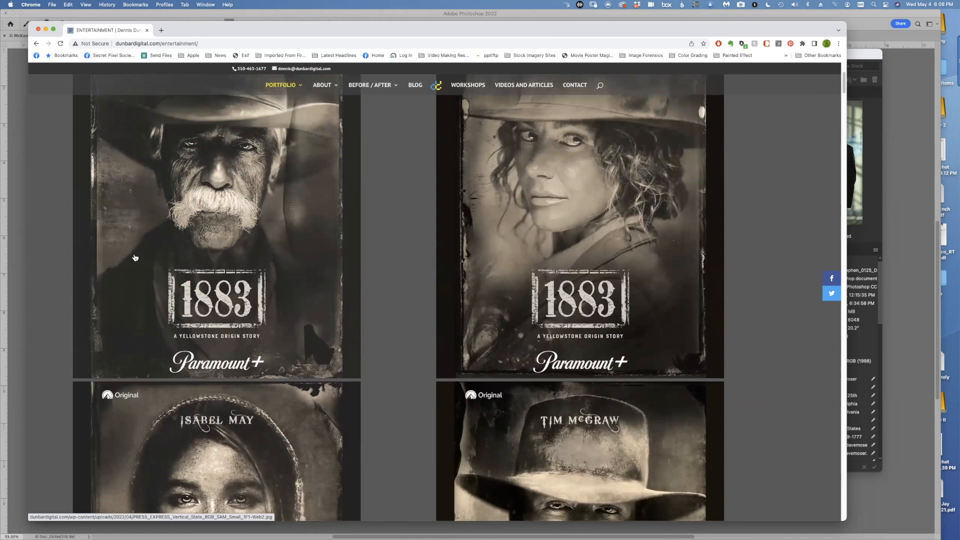
{"action": "scroll", "coordinate": [290, 300], "scroll_direction": "up", "scroll_amount": 1}
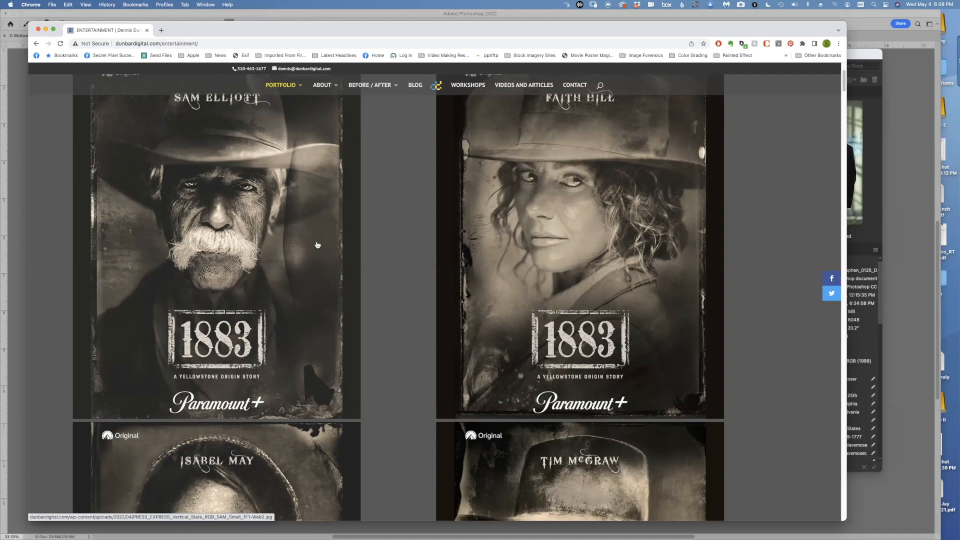
{"action": "scroll", "coordinate": [302, 199], "scroll_direction": "up", "scroll_amount": 1}
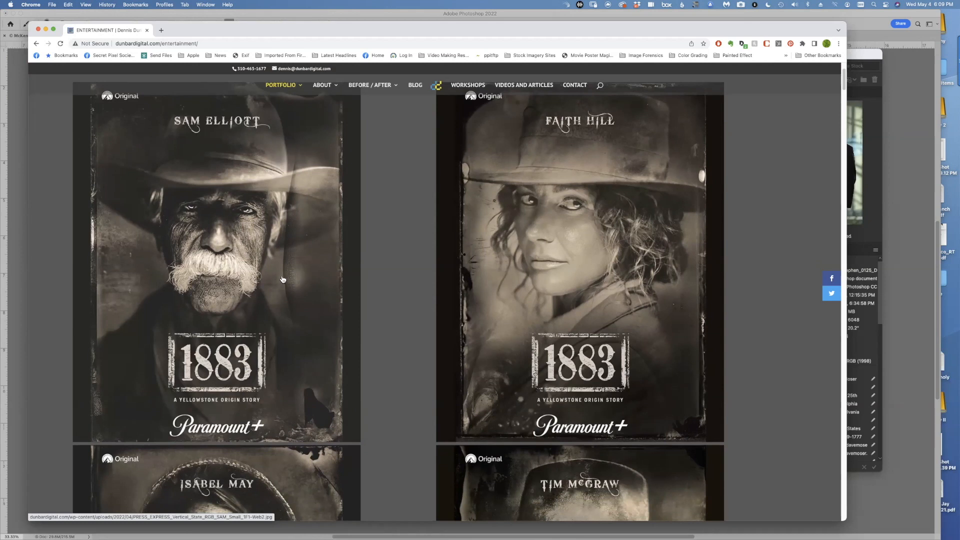
{"action": "scroll", "coordinate": [303, 360], "scroll_direction": "down", "scroll_amount": 4}
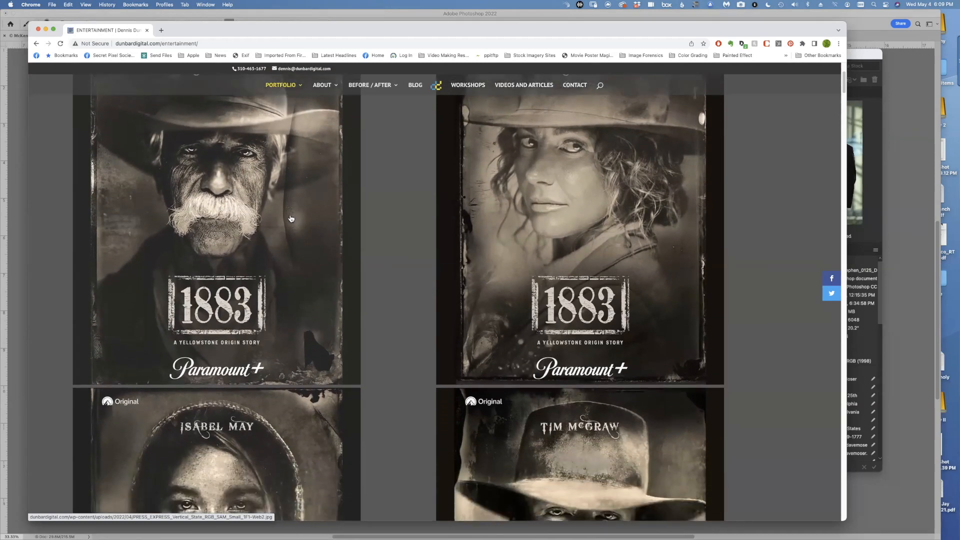
- Examine the Entertainment posters from the 1883 group image and The Girl from Plainville through The Mysterious Benedict Society series
{"action": "scroll", "coordinate": [291, 218], "scroll_direction": "down", "scroll_amount": 15}
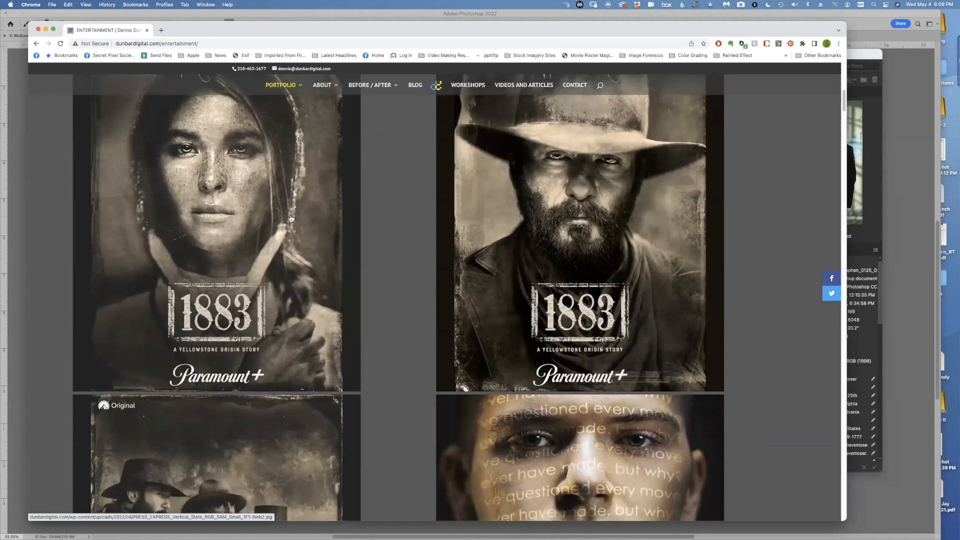
{"action": "scroll", "coordinate": [290, 219], "scroll_direction": "down", "scroll_amount": 5}
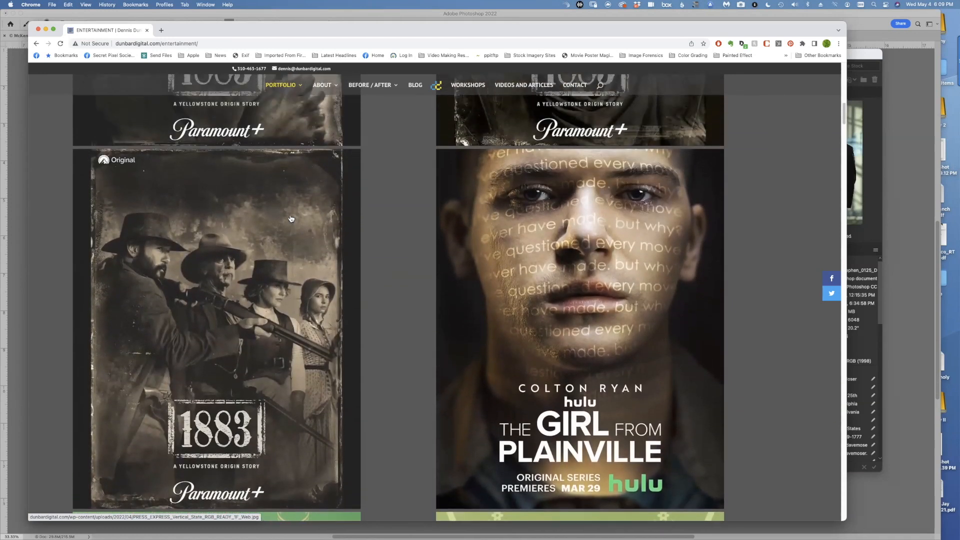
{"action": "scroll", "coordinate": [291, 218], "scroll_direction": "down", "scroll_amount": 15}
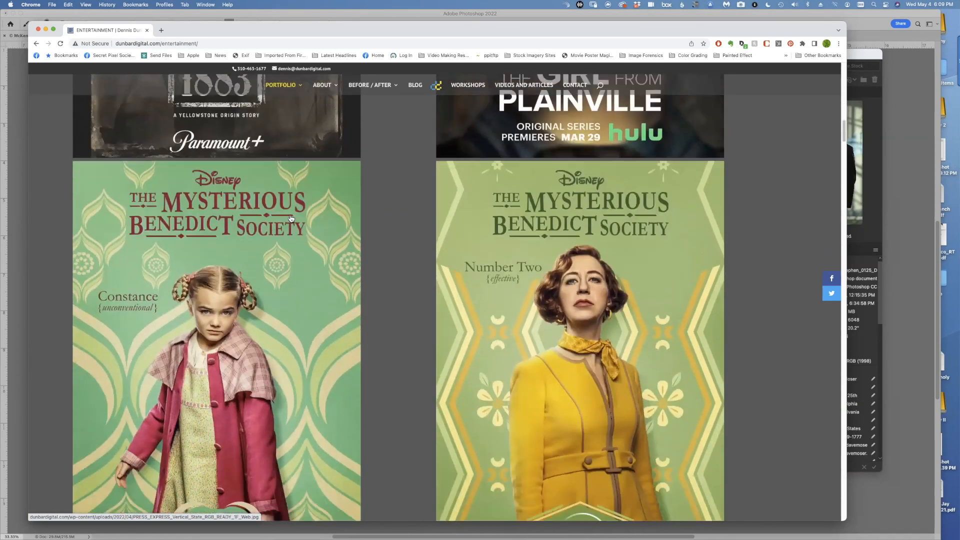
{"action": "scroll", "coordinate": [291, 219], "scroll_direction": "down", "scroll_amount": 2}
{"action": "scroll", "coordinate": [291, 218], "scroll_direction": "down", "scroll_amount": 3}
{"action": "scroll", "coordinate": [291, 219], "scroll_direction": "up", "scroll_amount": 2}
{"action": "scroll", "coordinate": [291, 218], "scroll_direction": "down", "scroll_amount": 20}
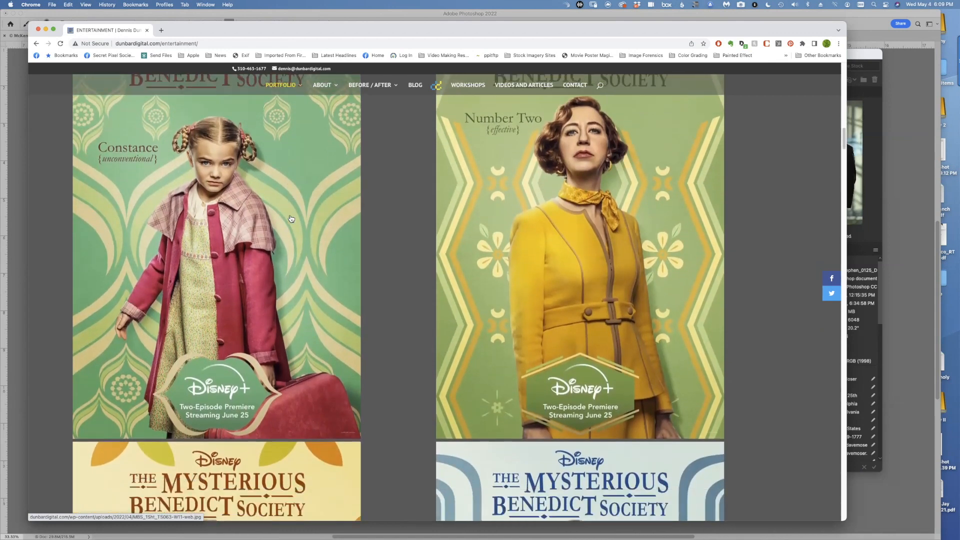
{"action": "scroll", "coordinate": [290, 218], "scroll_direction": "down", "scroll_amount": 20}
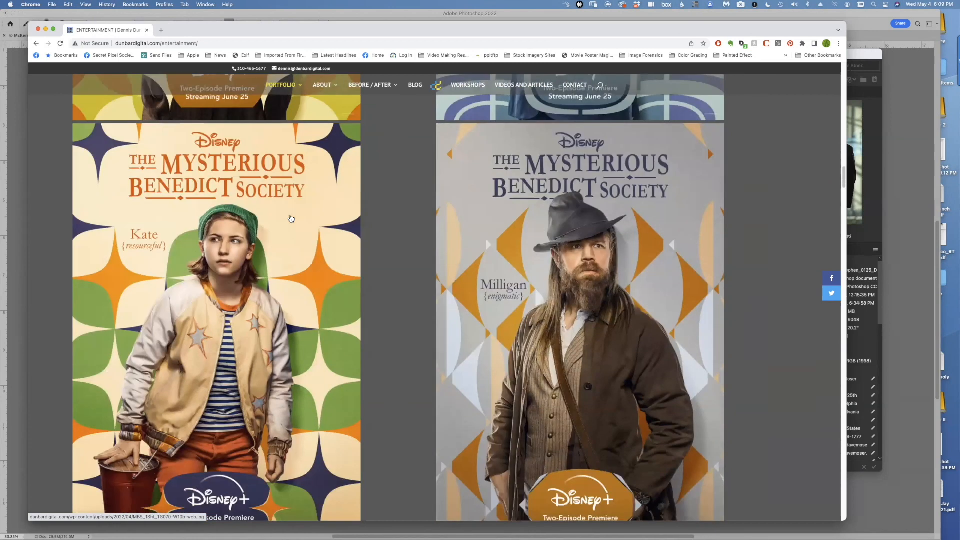
{"action": "scroll", "coordinate": [289, 218], "scroll_direction": "down", "scroll_amount": 4}
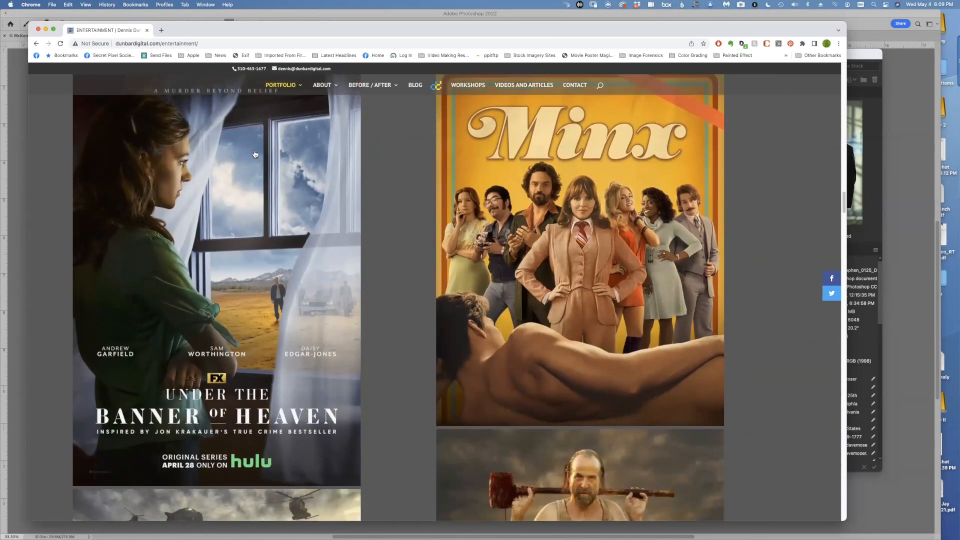
- Compare the Under the Banner of Heaven and Minx posters, and view the neighbouring American Gods poster
{"action": "scroll", "coordinate": [290, 219], "scroll_direction": "up", "scroll_amount": 4}
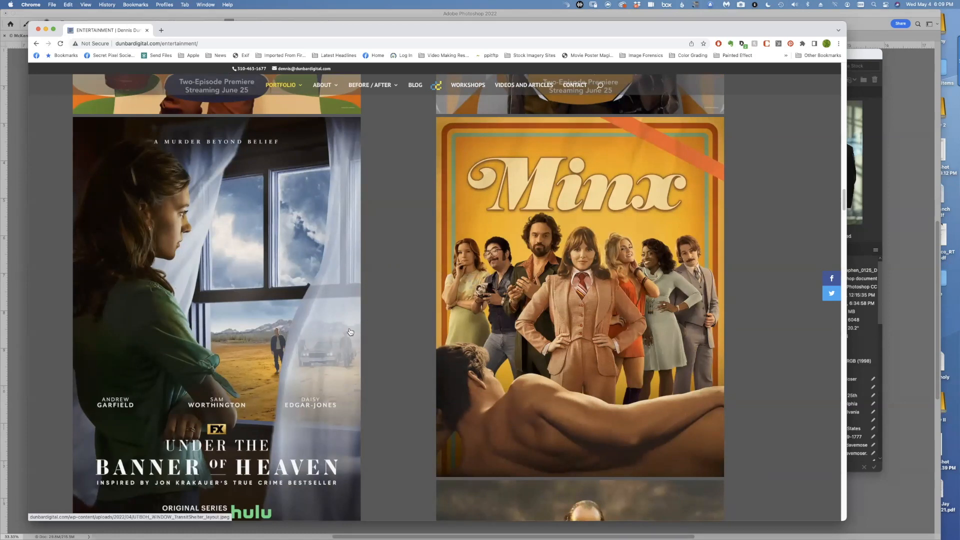
{"action": "scroll", "coordinate": [227, 283], "scroll_direction": "down", "scroll_amount": 2}
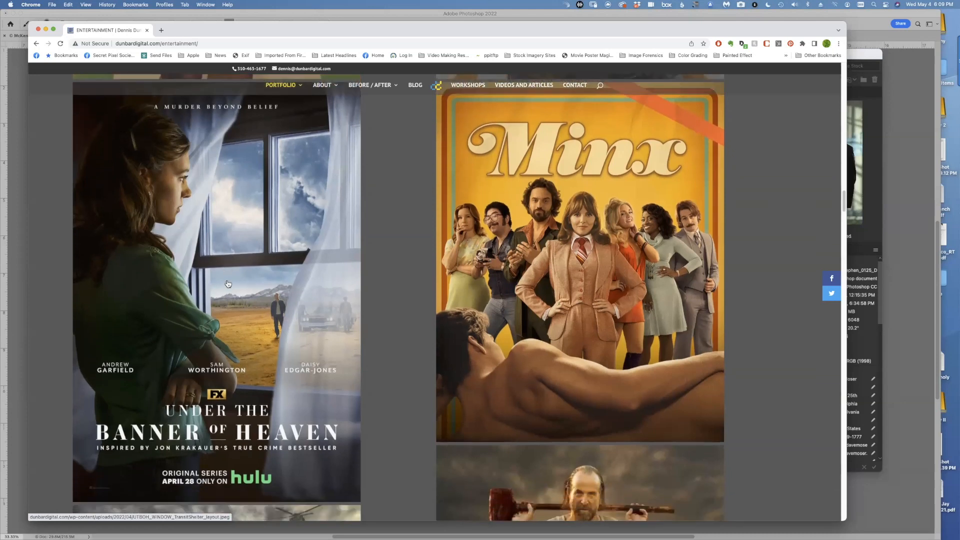
{"action": "scroll", "coordinate": [227, 284], "scroll_direction": "up", "scroll_amount": 1}
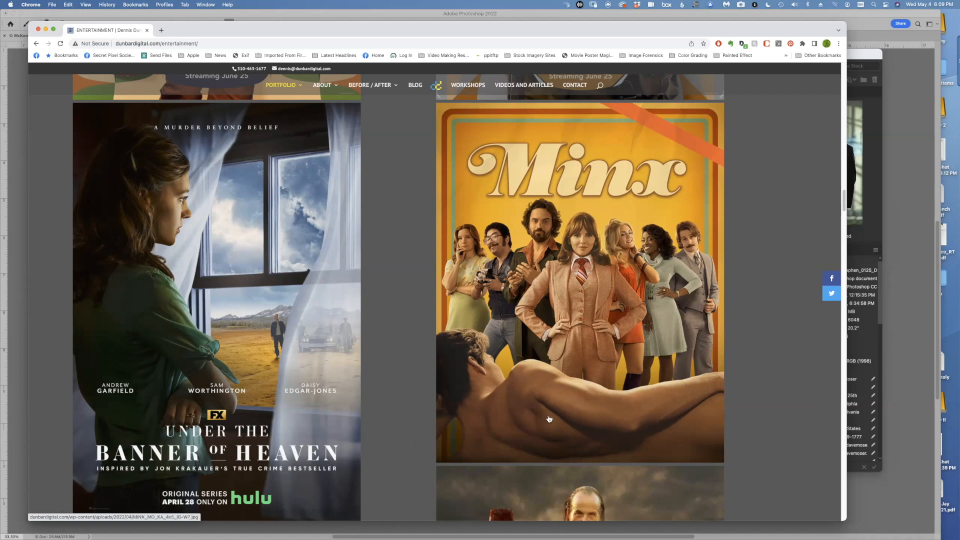
{"action": "scroll", "coordinate": [635, 245], "scroll_direction": "down", "scroll_amount": 1}
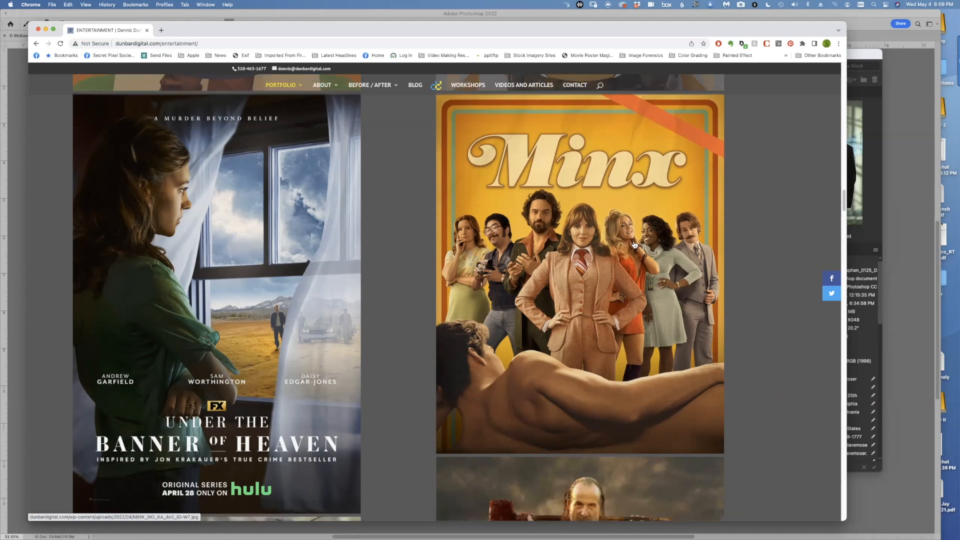
{"action": "scroll", "coordinate": [635, 245], "scroll_direction": "down", "scroll_amount": 10}
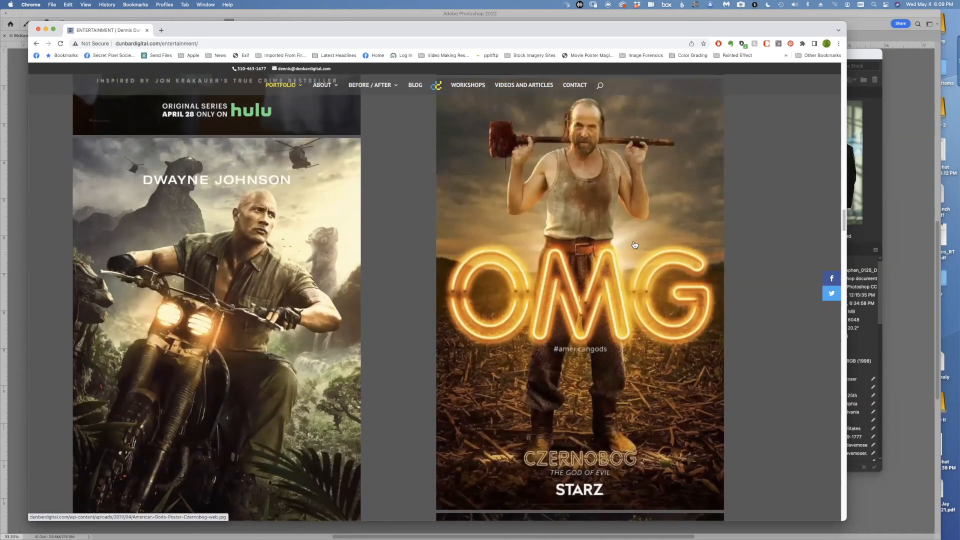
{"action": "scroll", "coordinate": [635, 245], "scroll_direction": "up", "scroll_amount": 15}
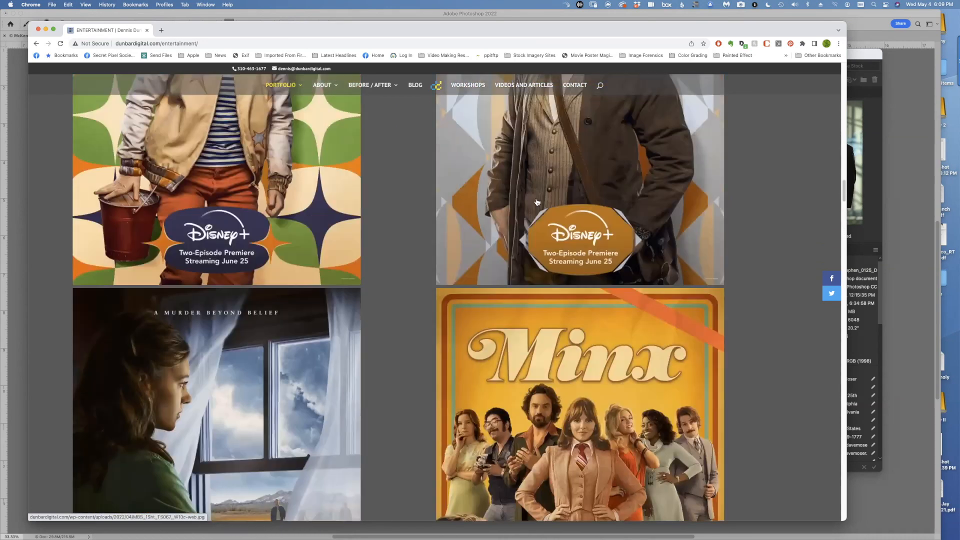
{"action": "scroll", "coordinate": [277, 110], "scroll_direction": "up", "scroll_amount": 6}
- Open the Beauty portfolio and look through its retouched portraits, returning to the first images
{"action": "mouse_move", "coordinate": [280, 86]}
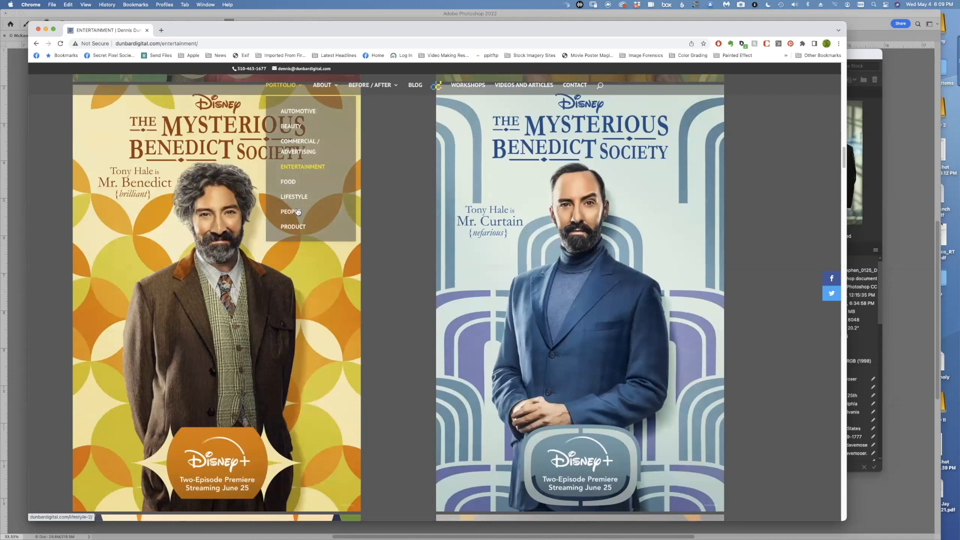
{"action": "left_click", "coordinate": [291, 126]}
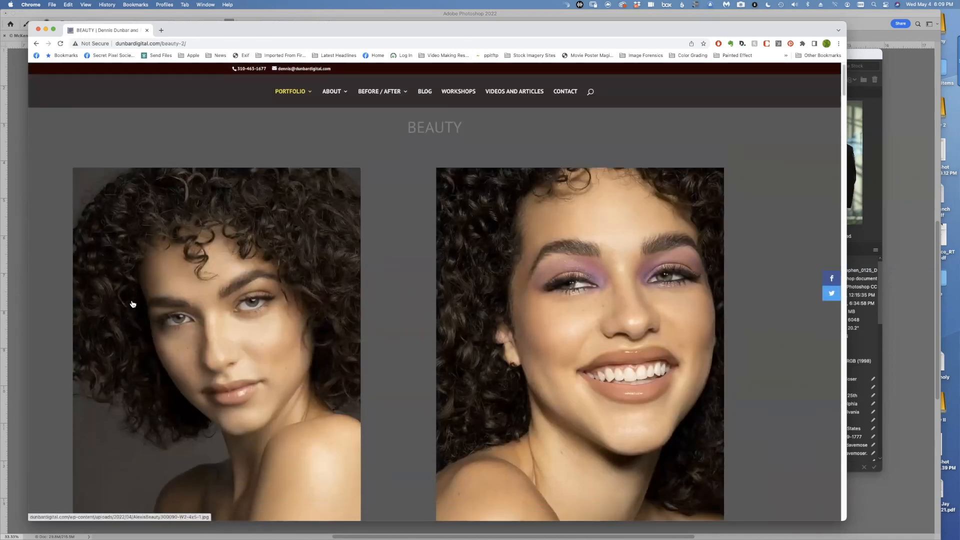
{"action": "scroll", "coordinate": [134, 300], "scroll_direction": "down", "scroll_amount": 5}
{"action": "scroll", "coordinate": [132, 304], "scroll_direction": "down", "scroll_amount": 8}
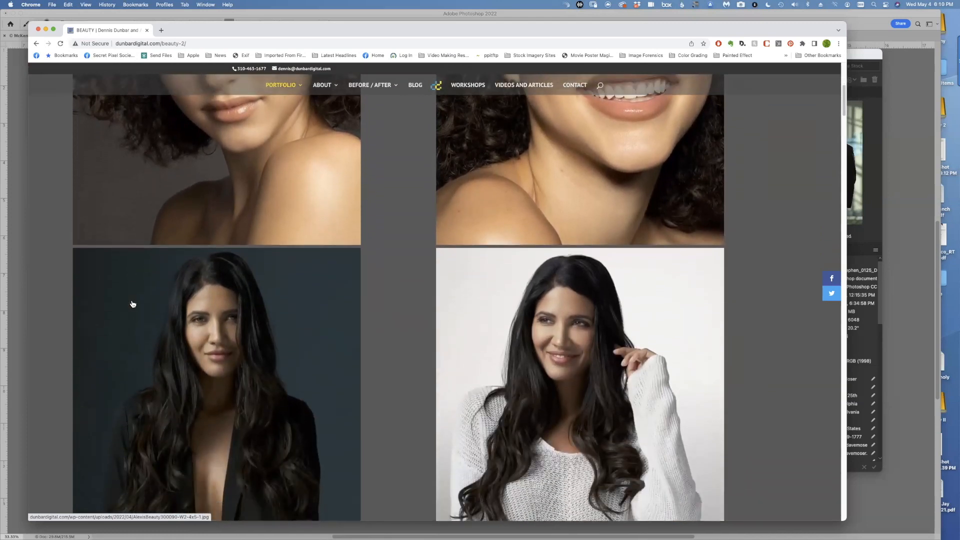
{"action": "scroll", "coordinate": [133, 304], "scroll_direction": "down", "scroll_amount": 6}
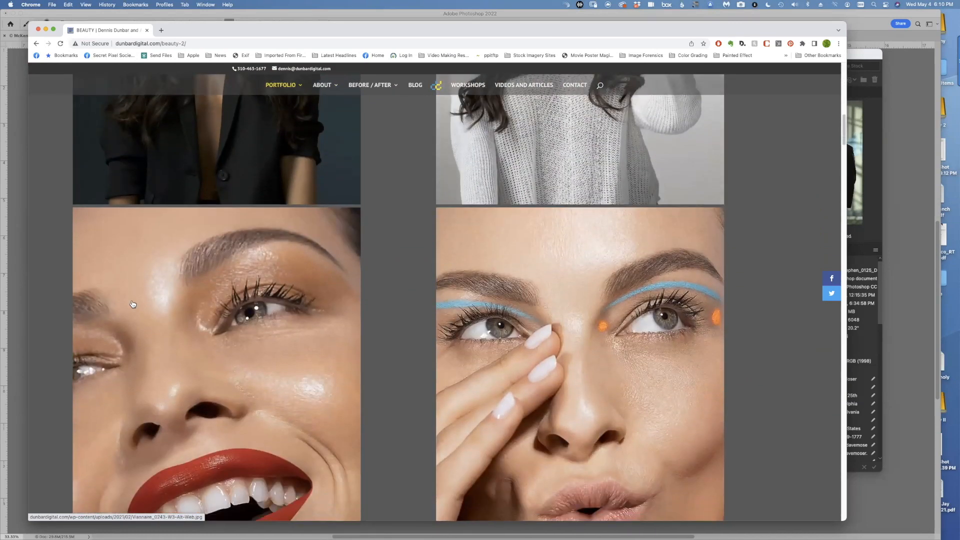
{"action": "scroll", "coordinate": [133, 304], "scroll_direction": "down", "scroll_amount": 10}
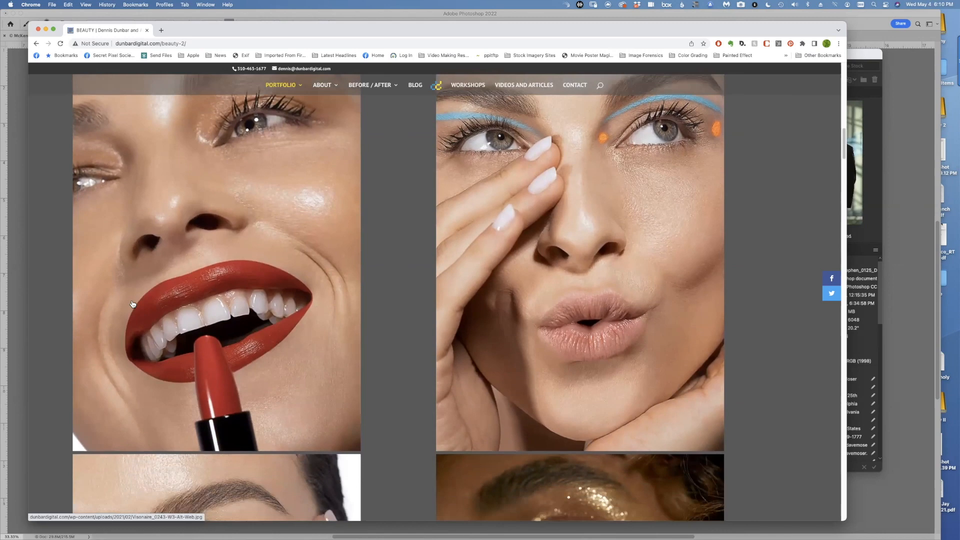
{"action": "scroll", "coordinate": [132, 304], "scroll_direction": "down", "scroll_amount": 10}
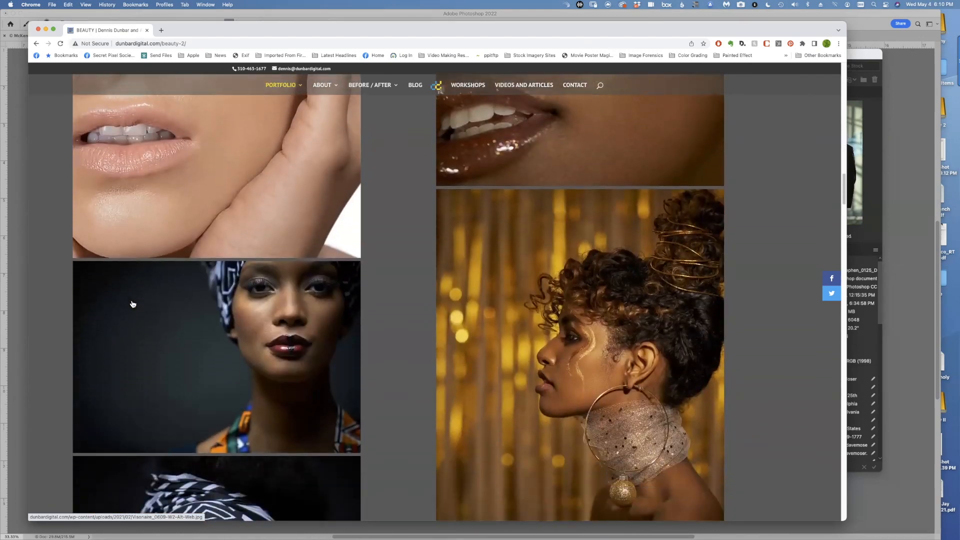
{"action": "scroll", "coordinate": [132, 304], "scroll_direction": "up", "scroll_amount": 20}
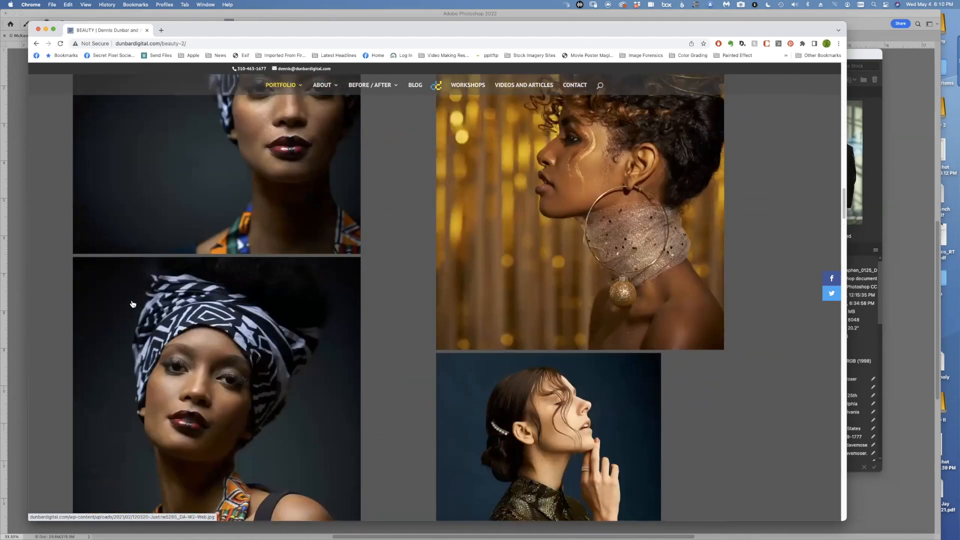
{"action": "scroll", "coordinate": [321, 225], "scroll_direction": "up", "scroll_amount": 4}
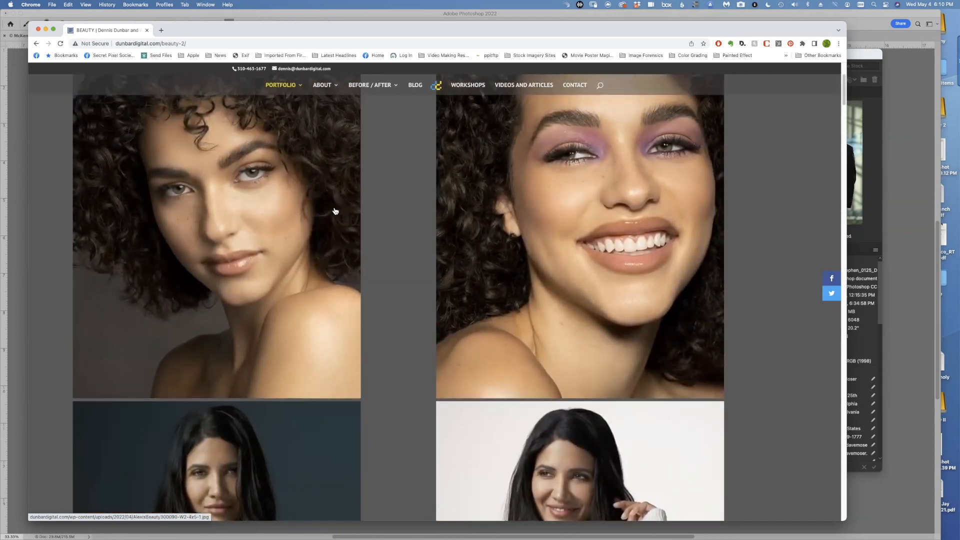
- Open the Videos and Articles page and look through its tutorials down to the article links
{"action": "mouse_move", "coordinate": [330, 91]}
{"action": "mouse_move", "coordinate": [292, 92]}
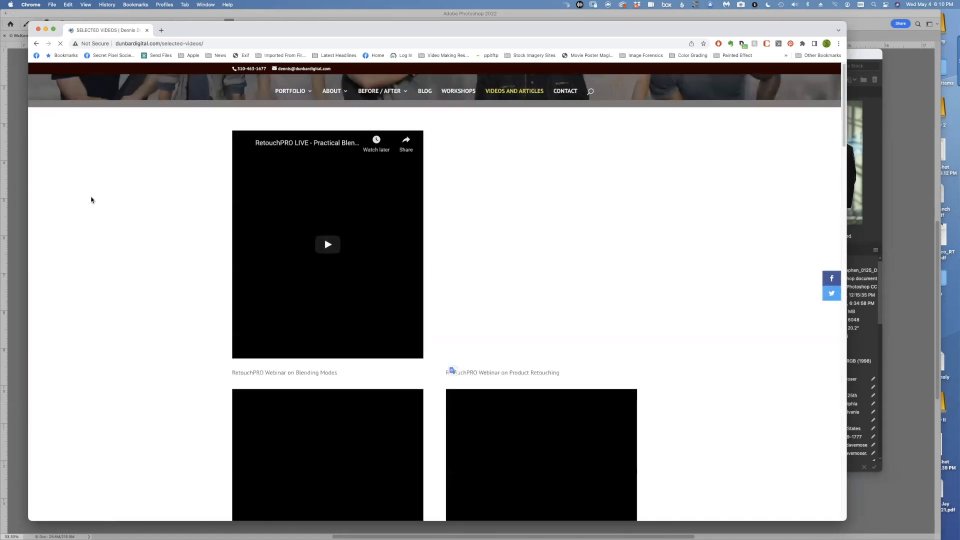
{"action": "scroll", "coordinate": [91, 200], "scroll_direction": "down", "scroll_amount": 3}
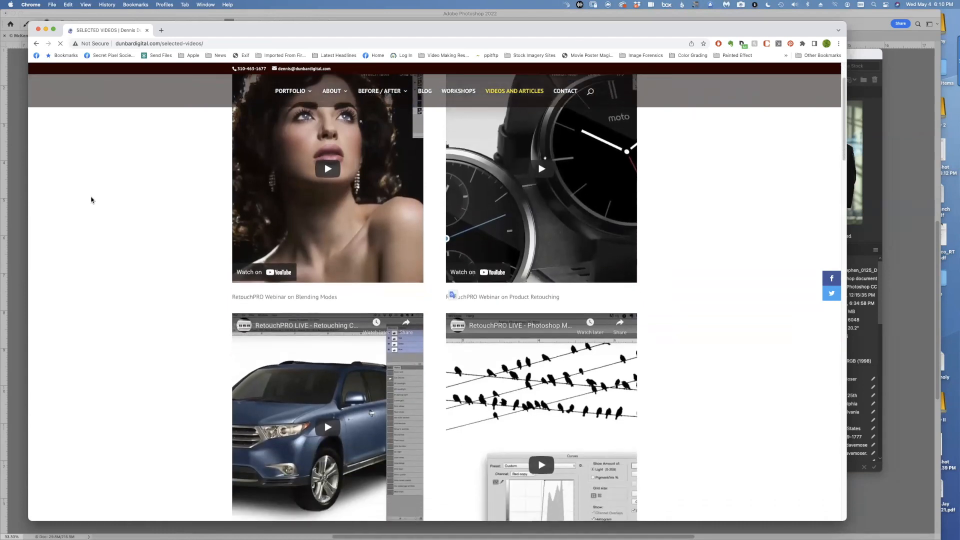
{"action": "scroll", "coordinate": [91, 199], "scroll_direction": "down", "scroll_amount": 10}
{"action": "scroll", "coordinate": [91, 200], "scroll_direction": "down", "scroll_amount": 15}
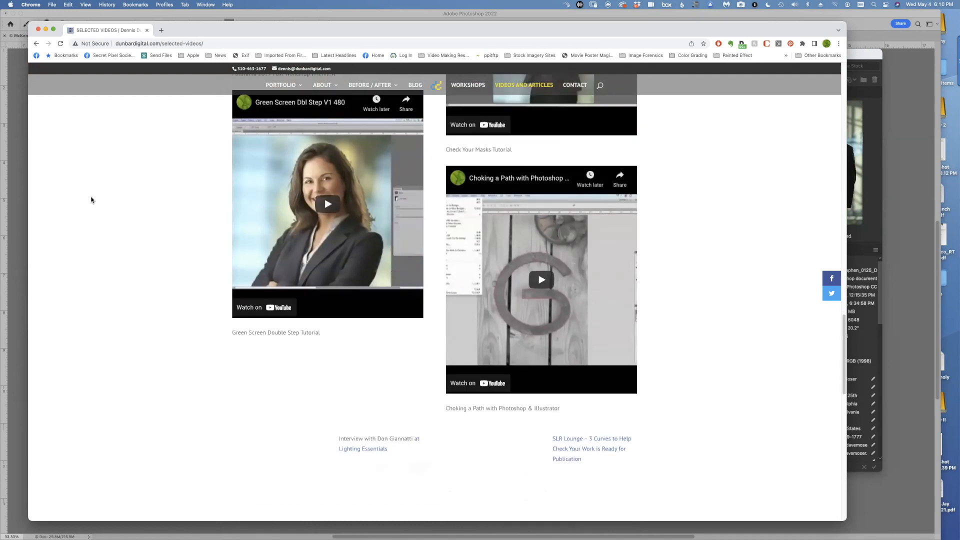
- Look through the article links down to SLR Lounge – Curing Banding, and return to the RetouchPRO webinar videos
{"action": "scroll", "coordinate": [91, 200], "scroll_direction": "down", "scroll_amount": 7}
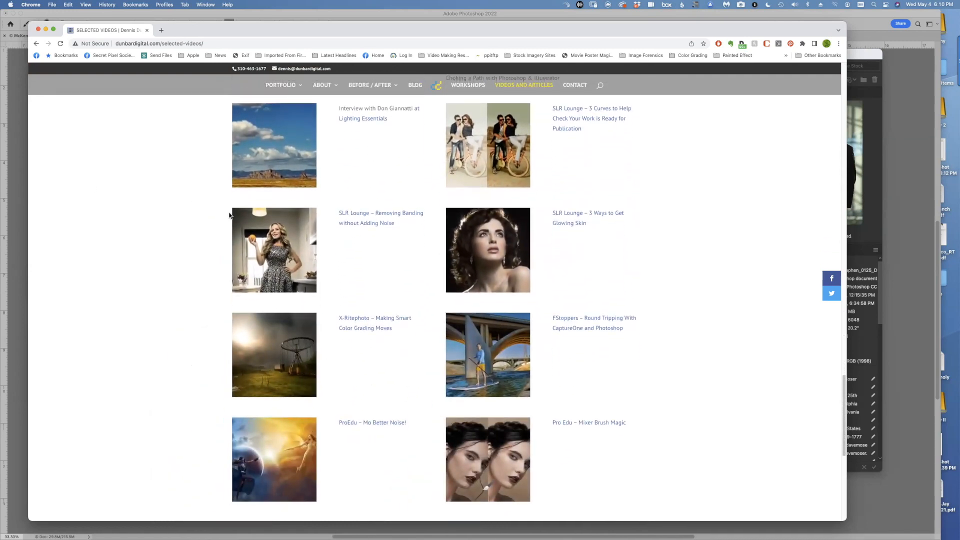
{"action": "scroll", "coordinate": [94, 261], "scroll_direction": "down", "scroll_amount": 1}
{"action": "scroll", "coordinate": [95, 261], "scroll_direction": "down", "scroll_amount": 6}
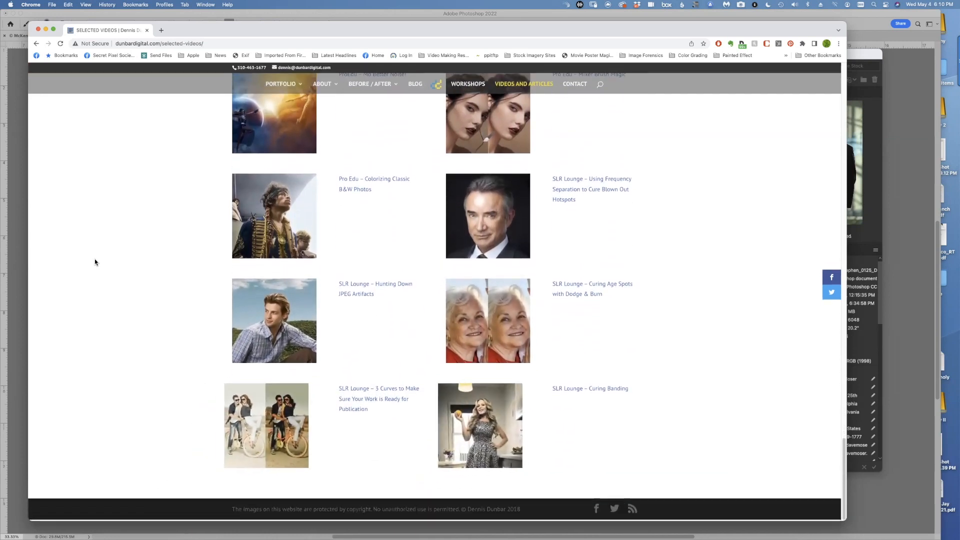
{"action": "scroll", "coordinate": [95, 260], "scroll_direction": "up", "scroll_amount": 7}
{"action": "scroll", "coordinate": [94, 259], "scroll_direction": "up", "scroll_amount": 2}
{"action": "scroll", "coordinate": [95, 259], "scroll_direction": "down", "scroll_amount": 1}
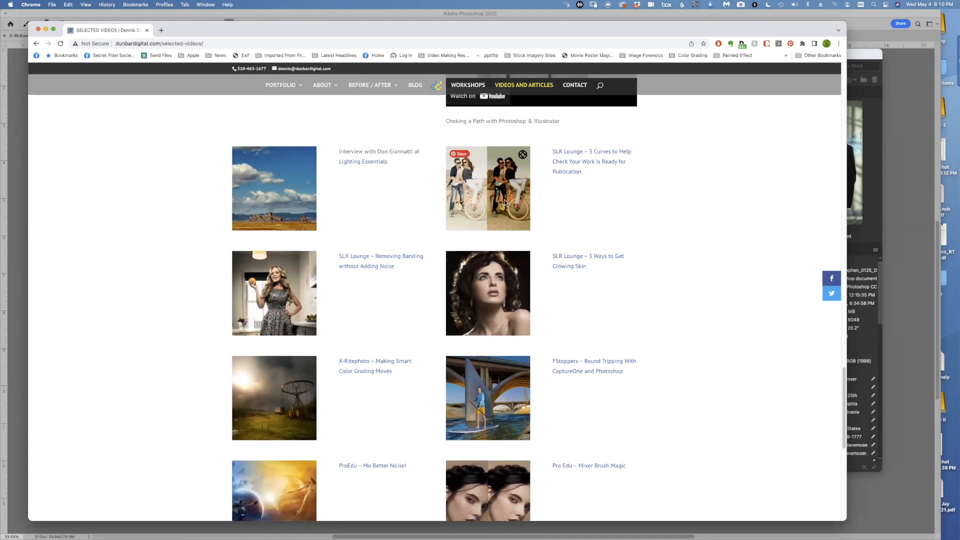
{"action": "scroll", "coordinate": [745, 246], "scroll_direction": "down", "scroll_amount": 4}
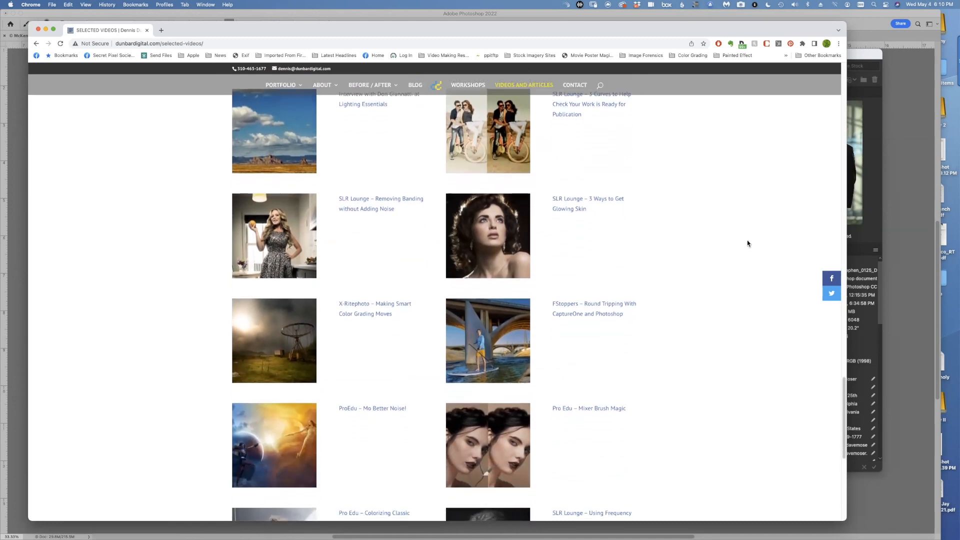
{"action": "scroll", "coordinate": [747, 242], "scroll_direction": "down", "scroll_amount": 4}
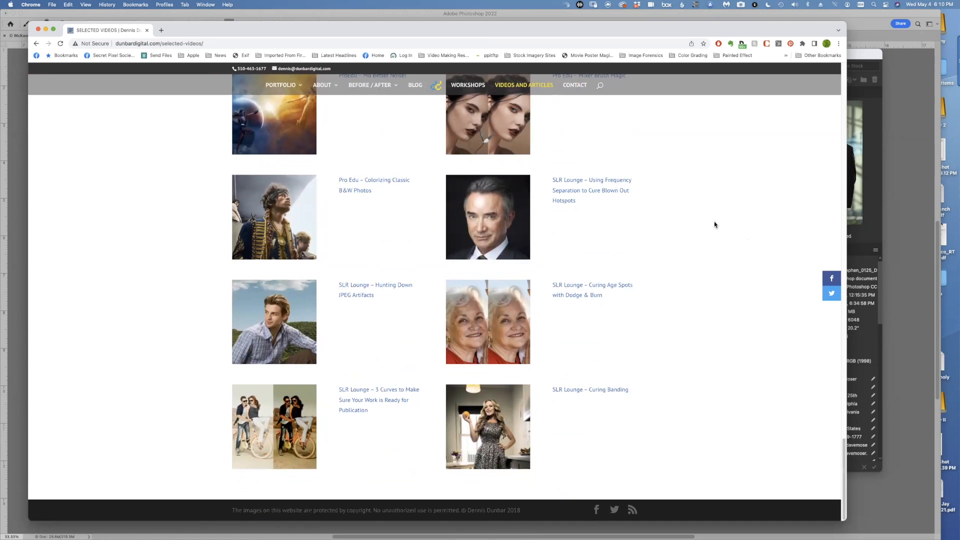
{"action": "scroll", "coordinate": [715, 223], "scroll_direction": "up", "scroll_amount": 10}
{"action": "scroll", "coordinate": [715, 223], "scroll_direction": "up", "scroll_amount": 10}
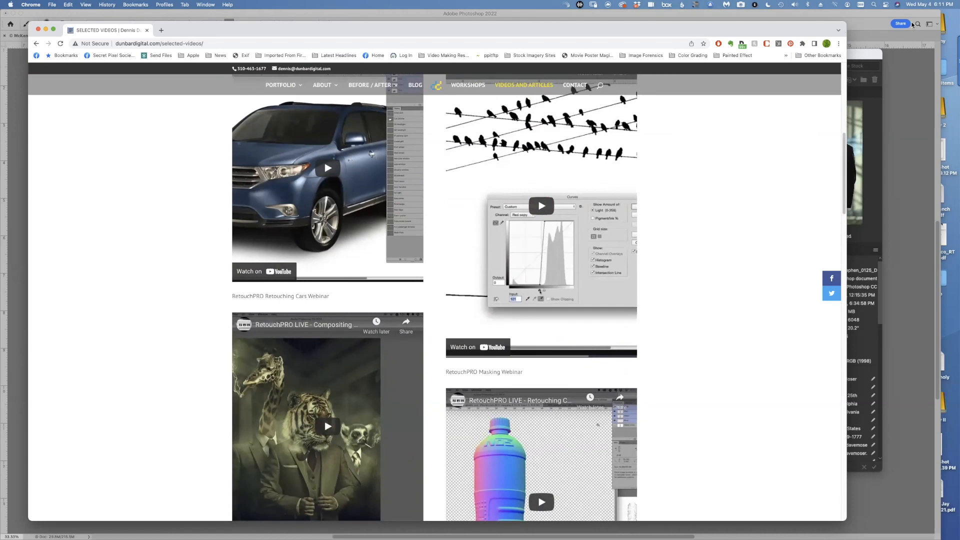
- Switch to Photoshop and bring the whole head portrait into view
{"action": "key", "text": "super+Tab"}
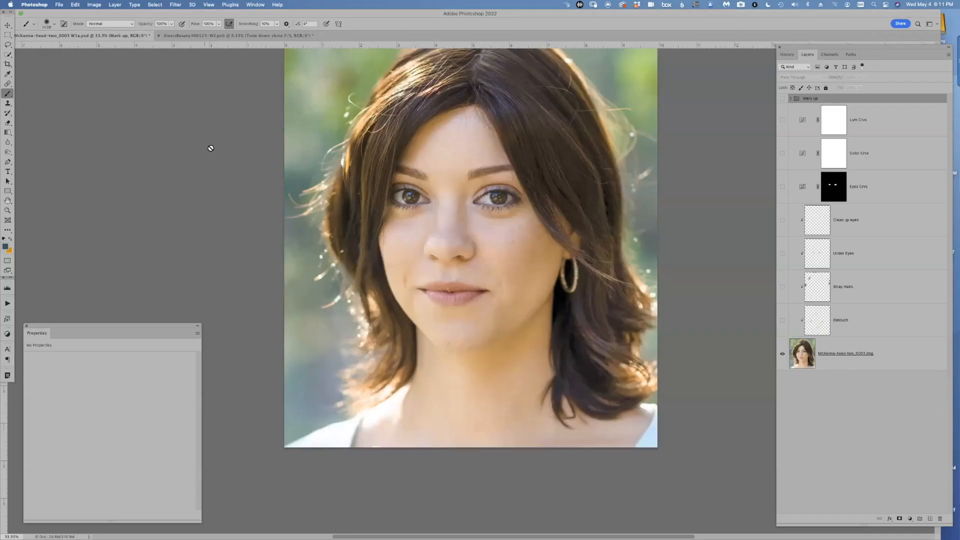
{"action": "left_click_drag", "start_coordinate": [425, 240], "coordinate": [407, 286]}
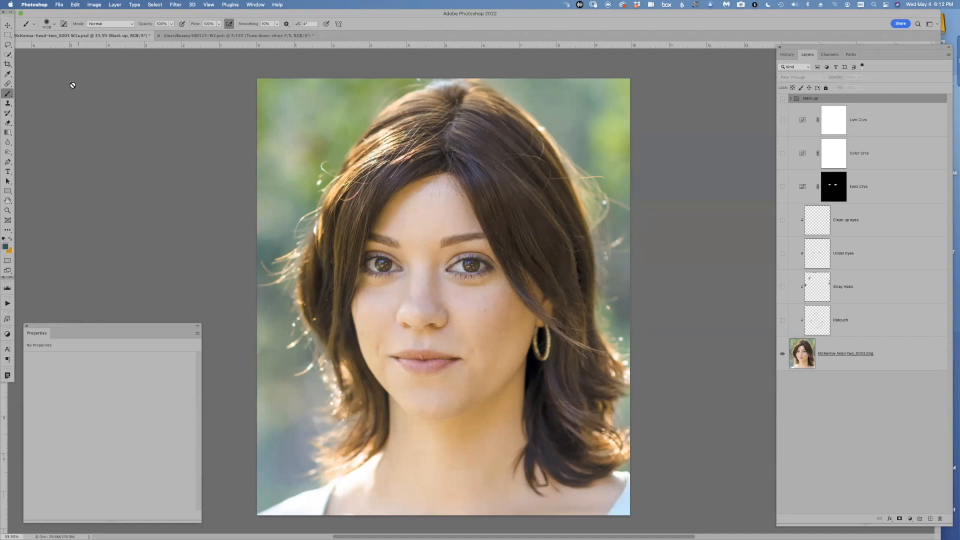
{"action": "left_click", "coordinate": [137, 120]}
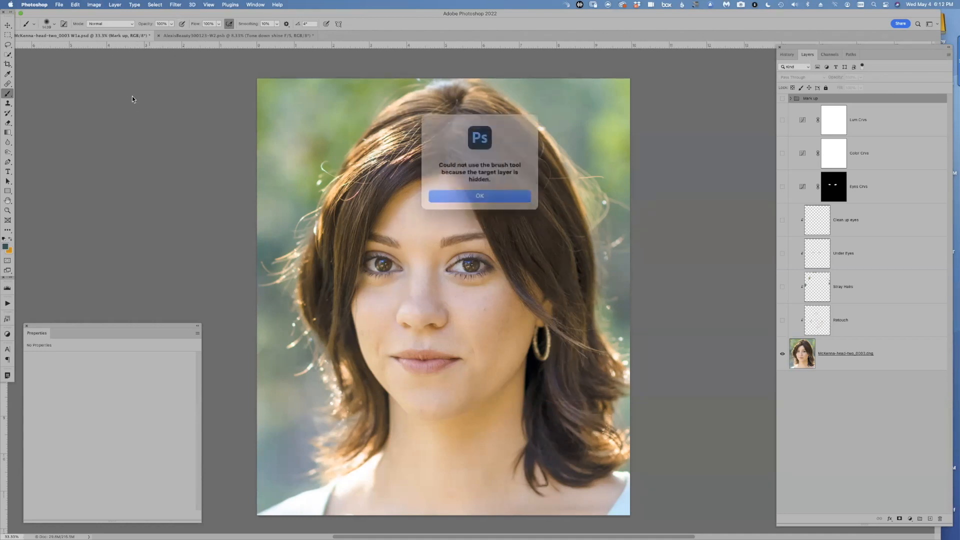
{"action": "left_click", "coordinate": [491, 192]}
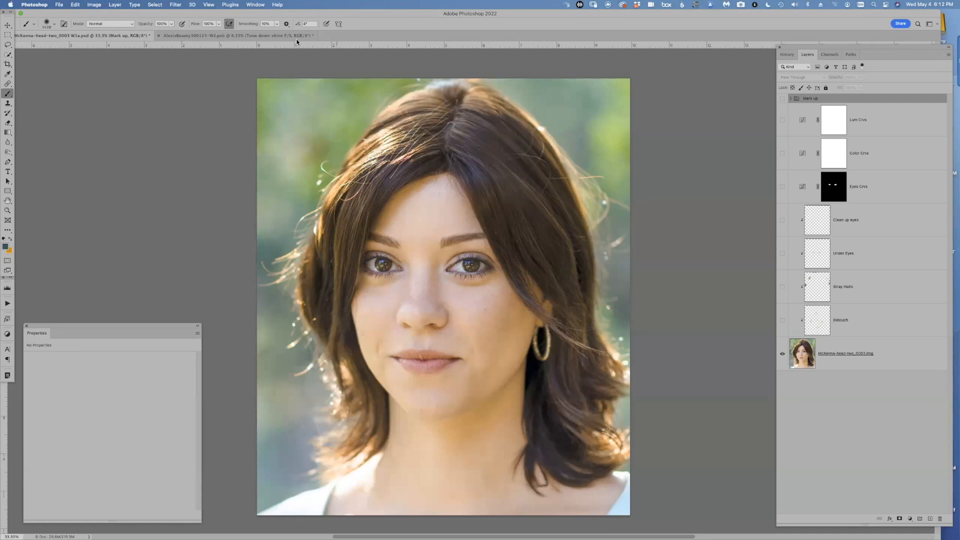
- Open the General preferences and move the dialog away from the center of the portrait
{"action": "left_click", "coordinate": [75, 4]}
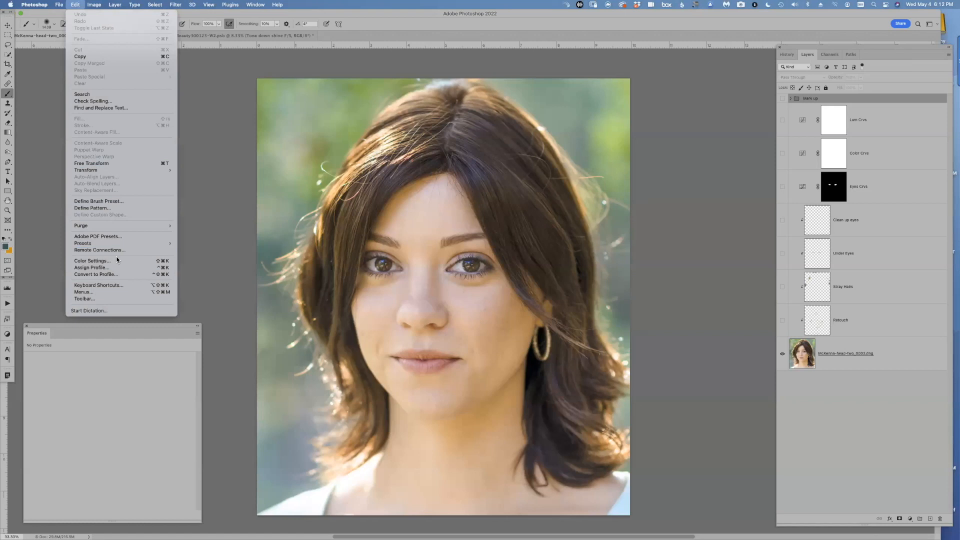
{"action": "mouse_move", "coordinate": [37, 4]}
{"action": "mouse_move", "coordinate": [55, 32]}
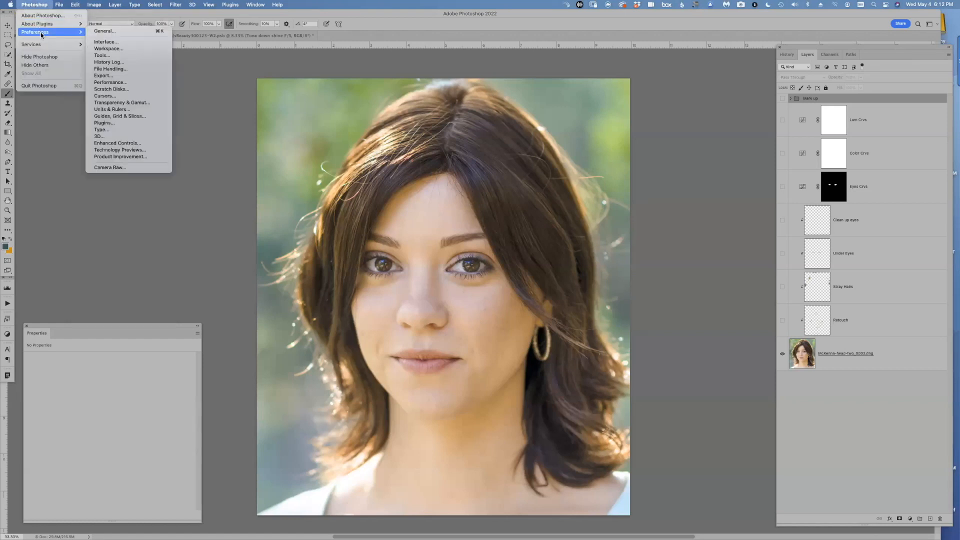
{"action": "left_click", "coordinate": [105, 32]}
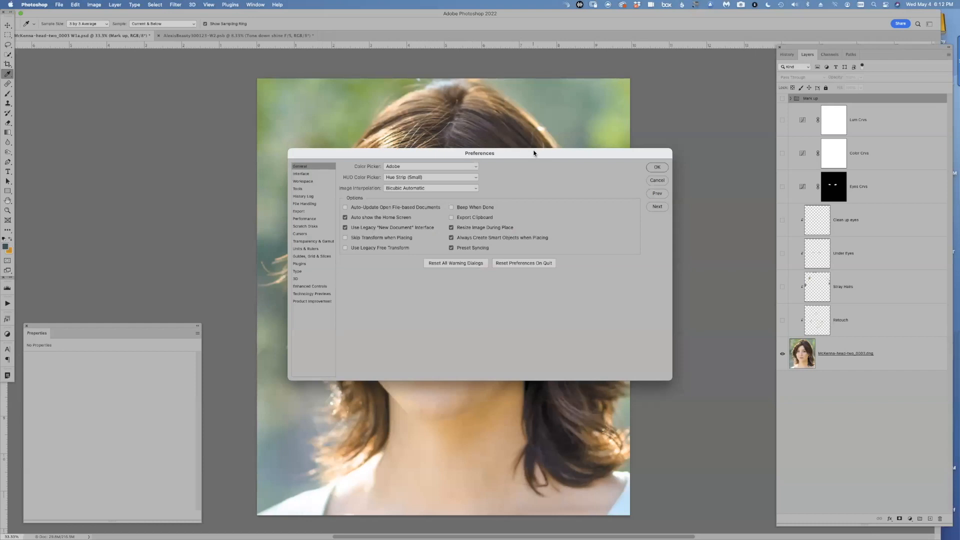
{"action": "left_click_drag", "start_coordinate": [533, 153], "coordinate": [357, 96]}
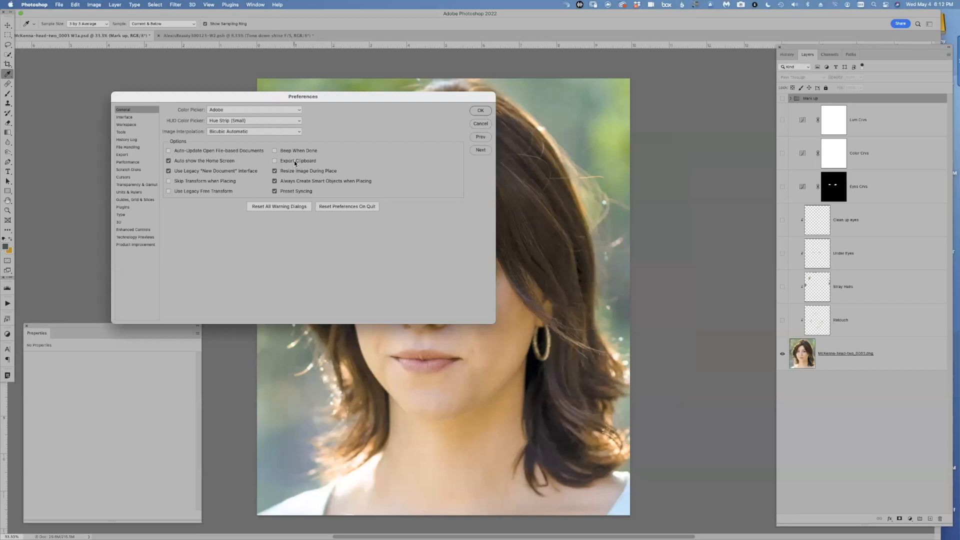
{"action": "left_click_drag", "start_coordinate": [355, 101], "coordinate": [303, 76]}
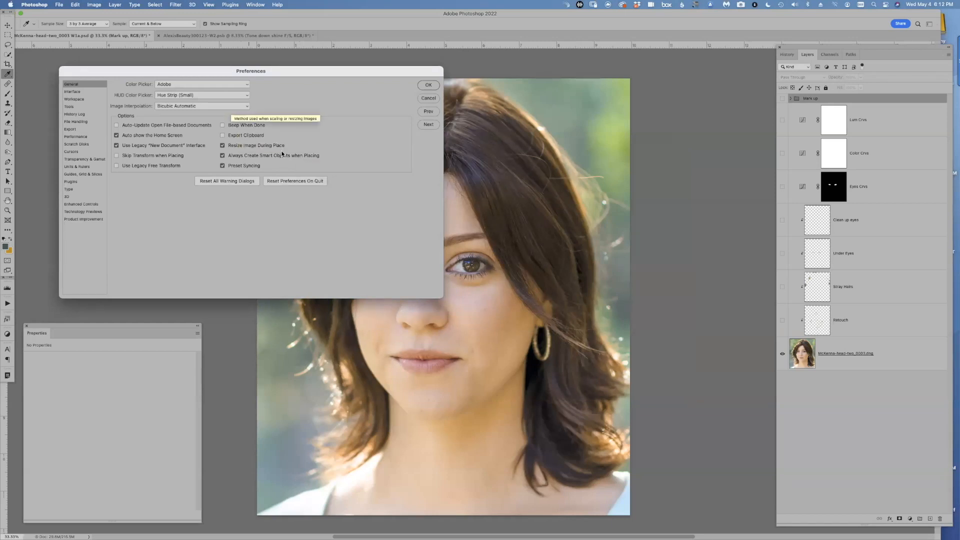
- Review the preference pages in order from Interface through Tools, File Handling and Export to Performance
{"action": "left_click", "coordinate": [433, 125]}
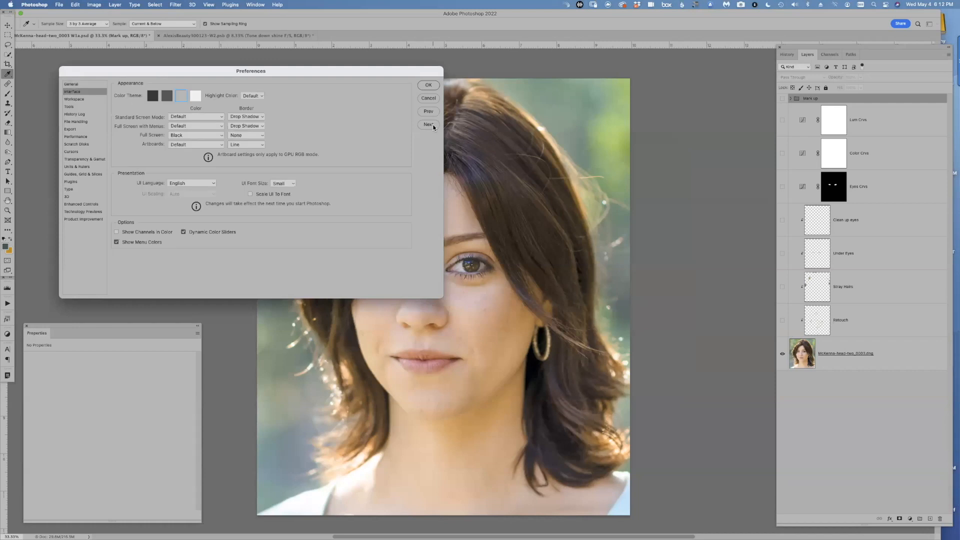
{"action": "left_click", "coordinate": [433, 125]}
{"action": "left_click", "coordinate": [433, 125]}
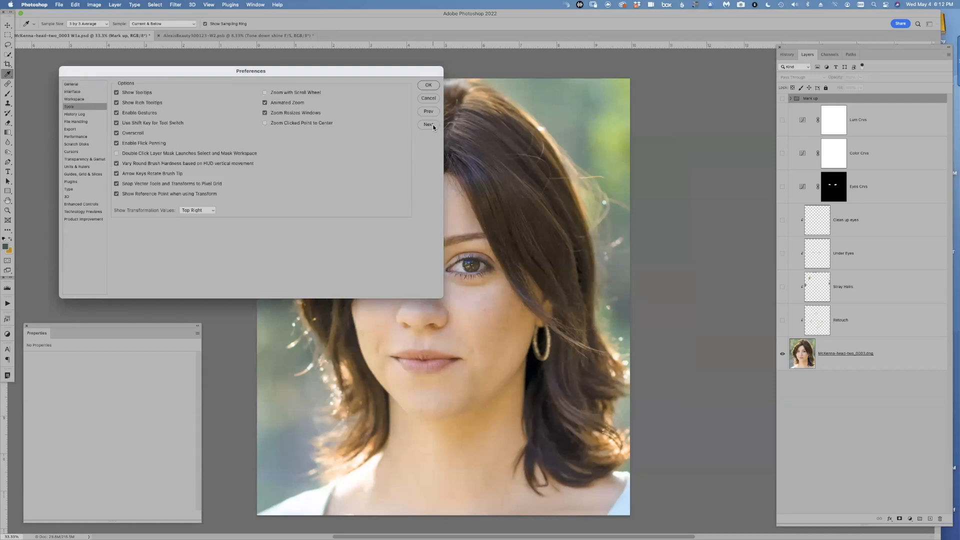
{"action": "left_click", "coordinate": [433, 125]}
{"action": "left_click", "coordinate": [433, 125]}
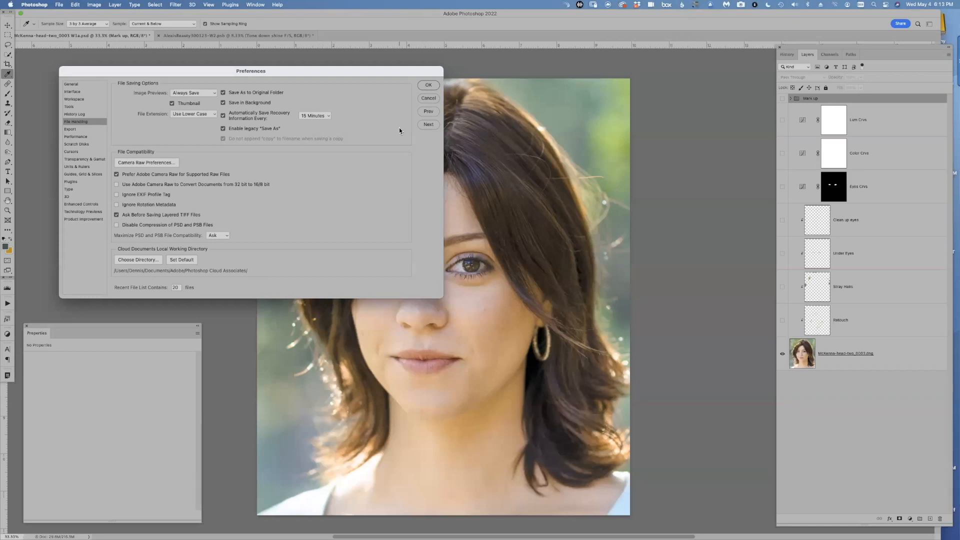
{"action": "left_click", "coordinate": [431, 125]}
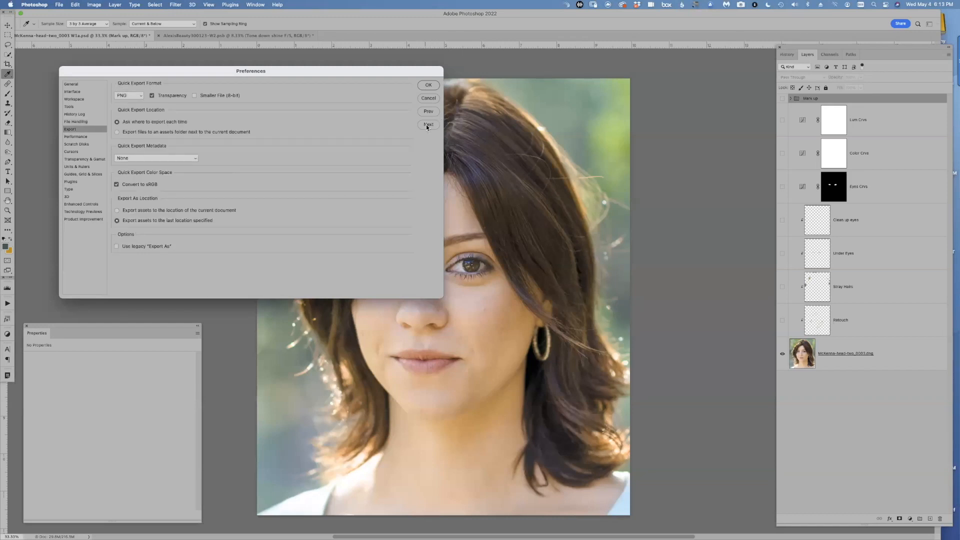
{"action": "left_click", "coordinate": [427, 127]}
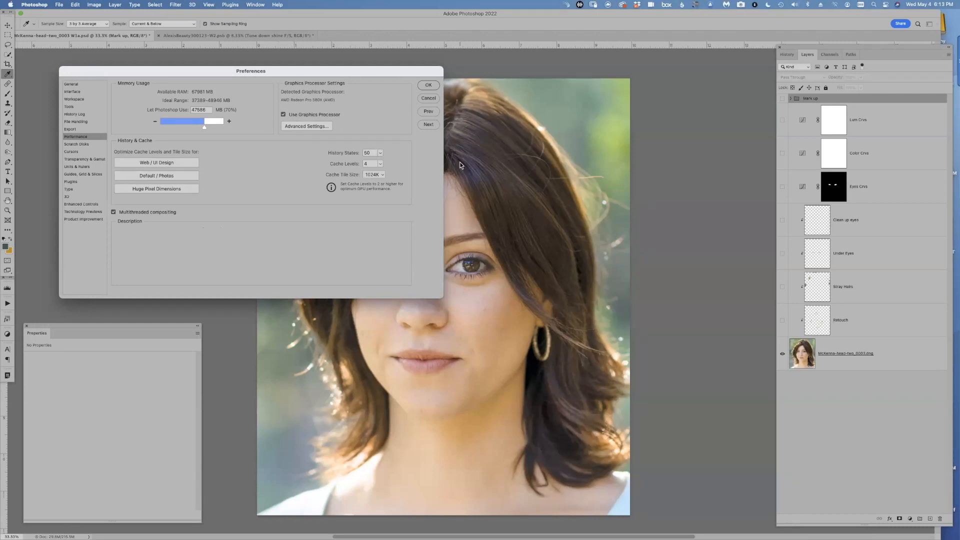
- Show the document's history list beside the Performance preferences and examine the history and cache options
{"action": "left_click", "coordinate": [787, 55]}
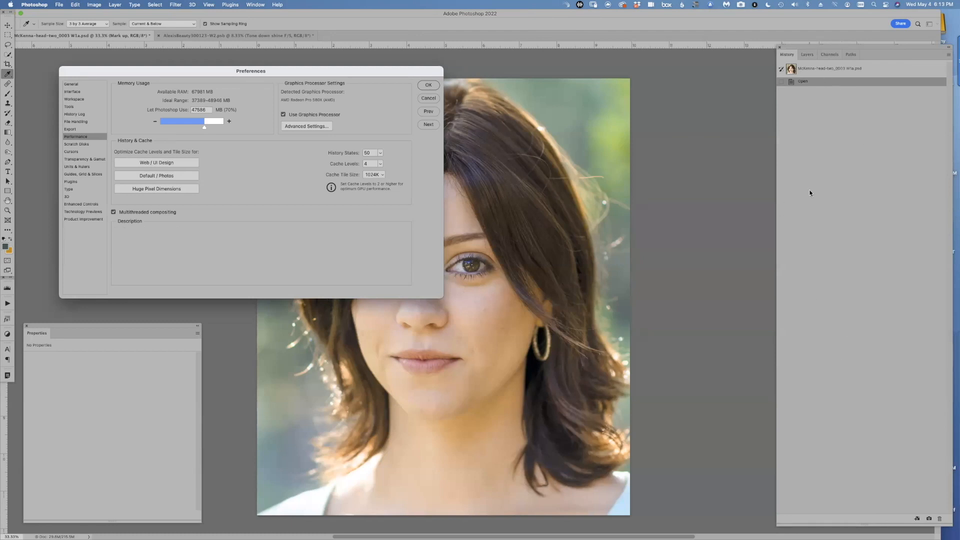
{"action": "mouse_move", "coordinate": [349, 190]}
{"action": "mouse_move", "coordinate": [189, 202]}
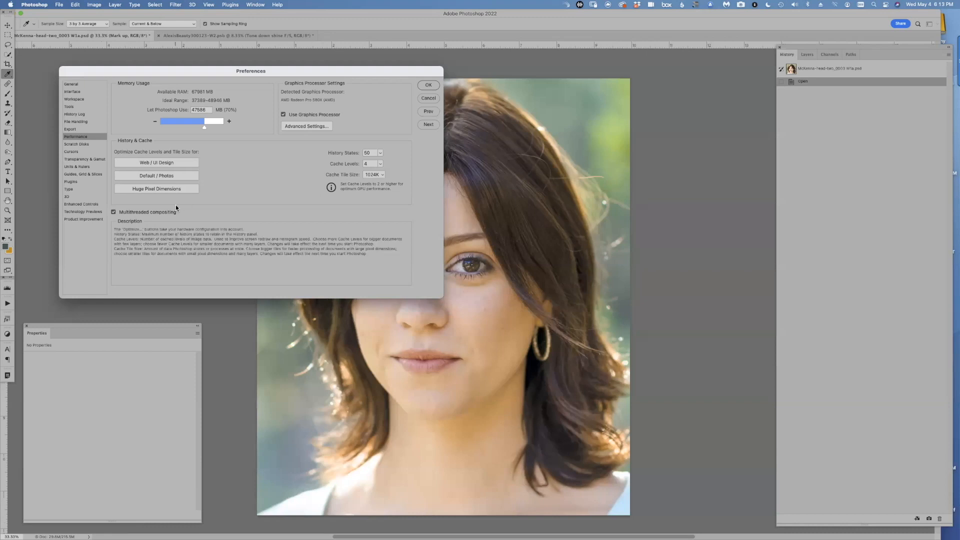
- Review the Scratch Disks and Cursors preferences, trying Standard for the other cursors before returning to Precise
{"action": "left_click", "coordinate": [432, 112]}
{"action": "left_click", "coordinate": [429, 125]}
{"action": "left_click", "coordinate": [429, 124]}
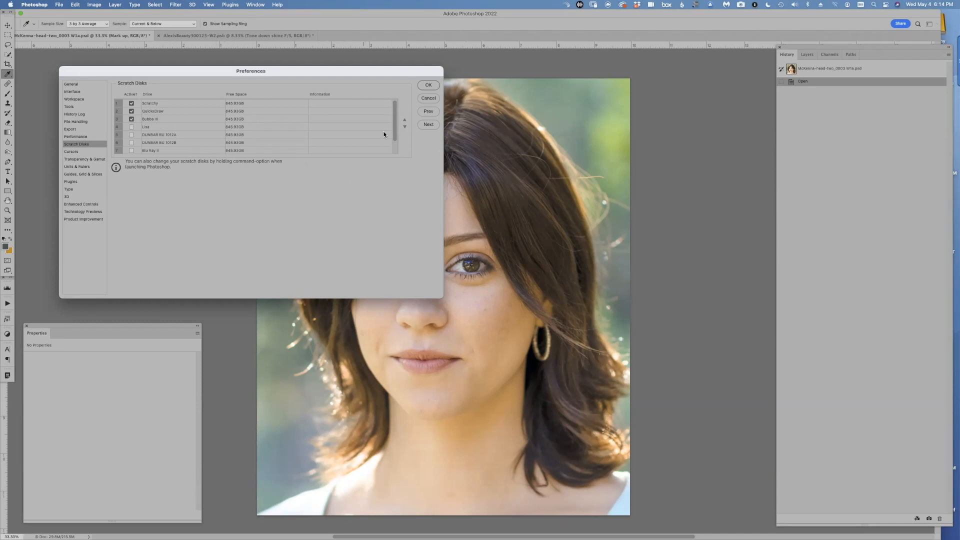
{"action": "left_click", "coordinate": [429, 124]}
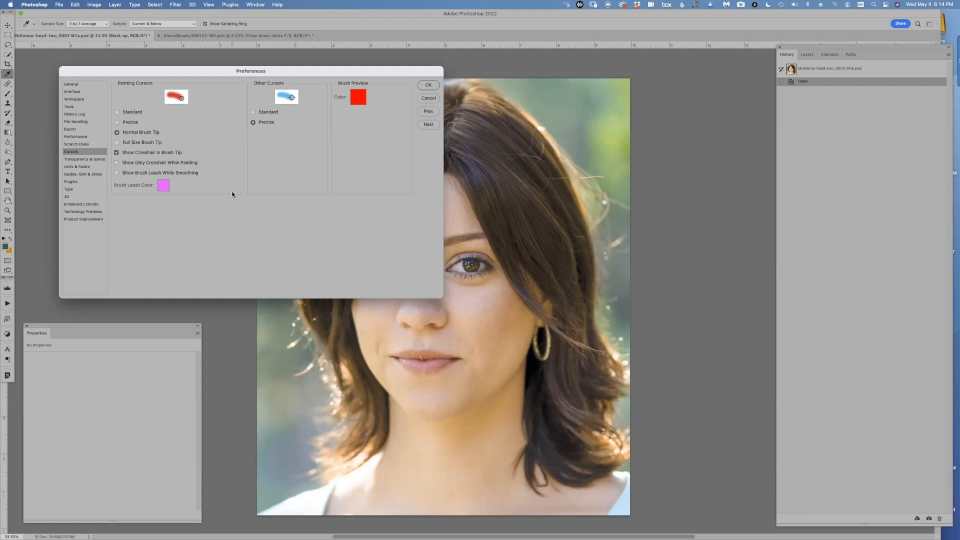
{"action": "left_click", "coordinate": [270, 111]}
{"action": "left_click", "coordinate": [267, 122]}
- Review the Enhanced Controls and Technology Previews preferences, and accept the Preferences dialog
{"action": "left_click", "coordinate": [90, 204]}
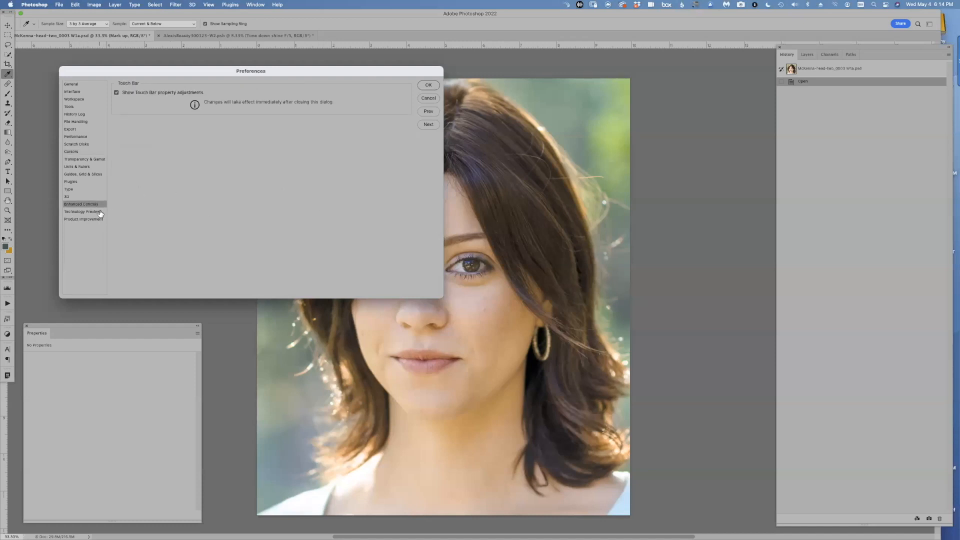
{"action": "left_click", "coordinate": [99, 214]}
{"action": "left_click_drag", "start_coordinate": [334, 72], "coordinate": [337, 74]}
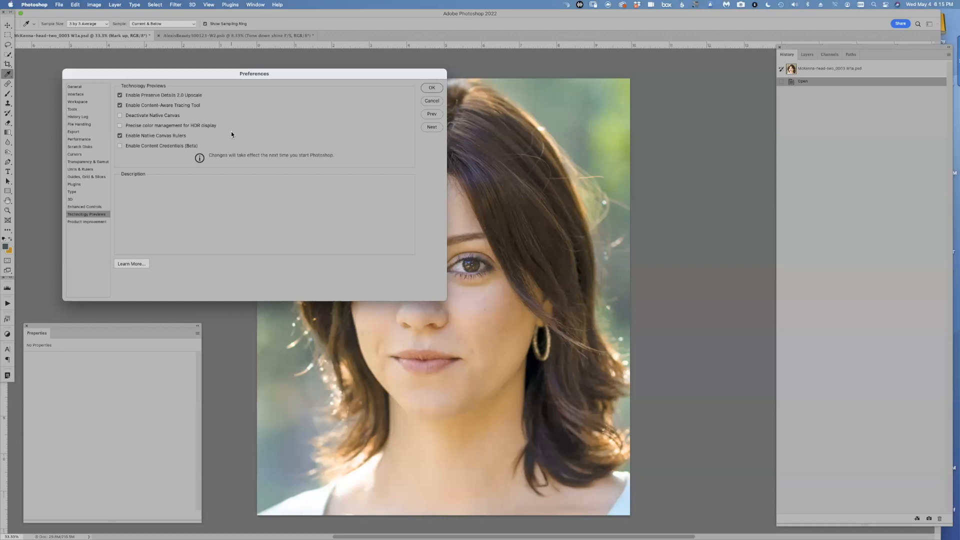
{"action": "scroll", "coordinate": [107, 184], "scroll_direction": "down", "scroll_amount": 2}
{"action": "scroll", "coordinate": [106, 184], "scroll_direction": "down", "scroll_amount": 2}
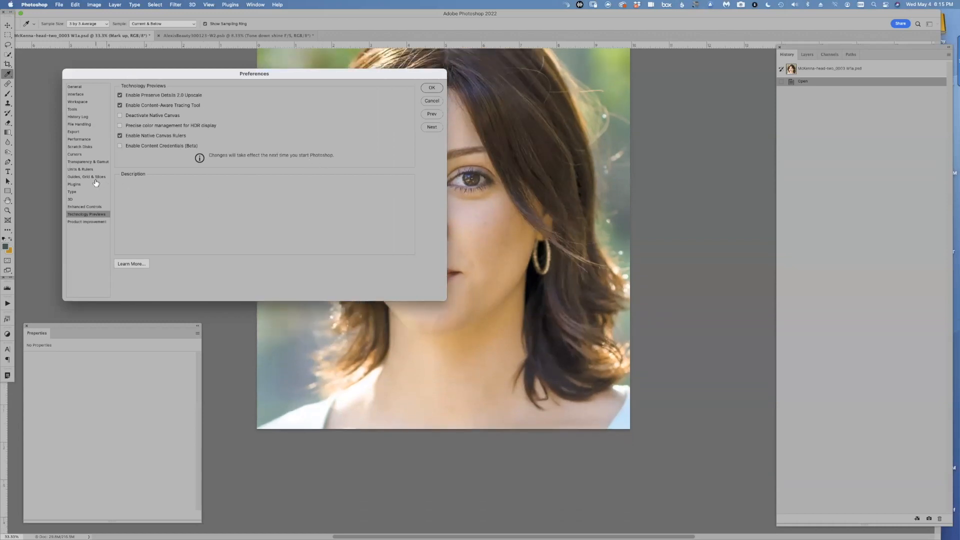
{"action": "scroll", "coordinate": [95, 183], "scroll_direction": "up", "scroll_amount": 4}
{"action": "left_click", "coordinate": [432, 87]}
{"action": "key", "text": "b"}
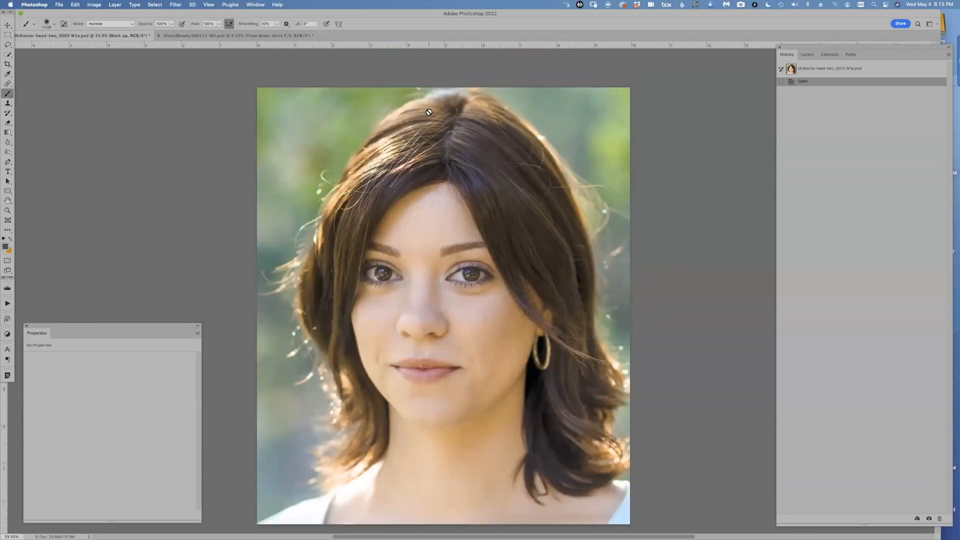
- Open the Color Settings dialog and move it partly clear of the portrait
{"action": "left_click", "coordinate": [75, 5]}
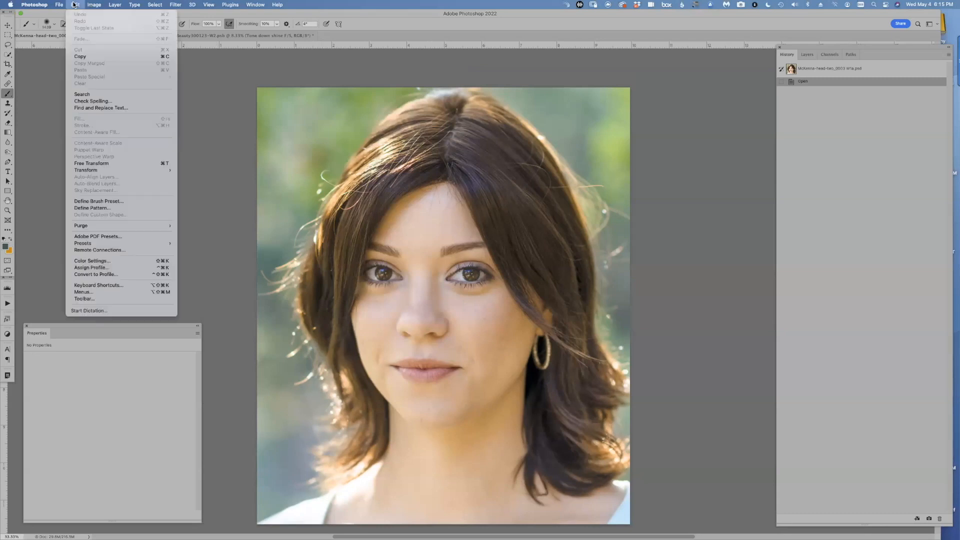
{"action": "left_click", "coordinate": [91, 261]}
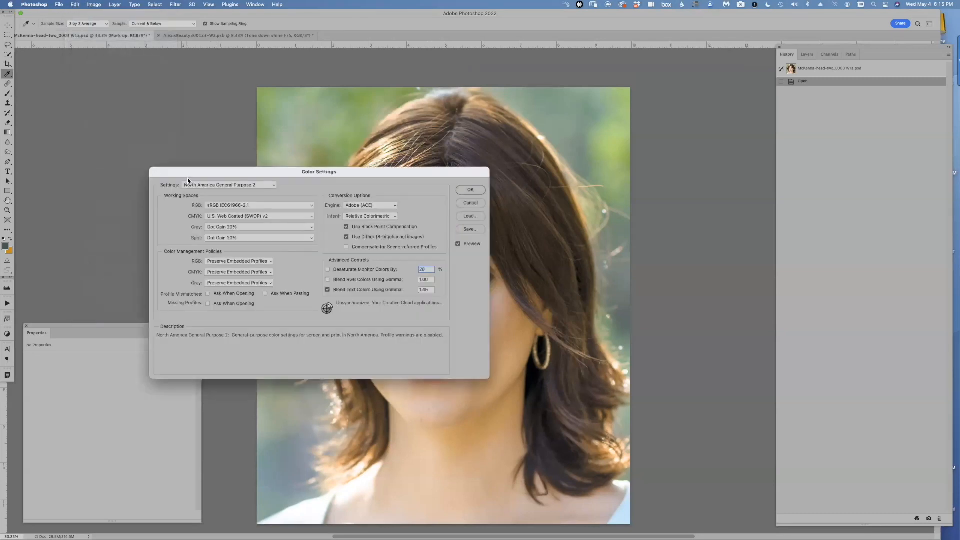
{"action": "left_click_drag", "start_coordinate": [349, 176], "coordinate": [266, 112]}
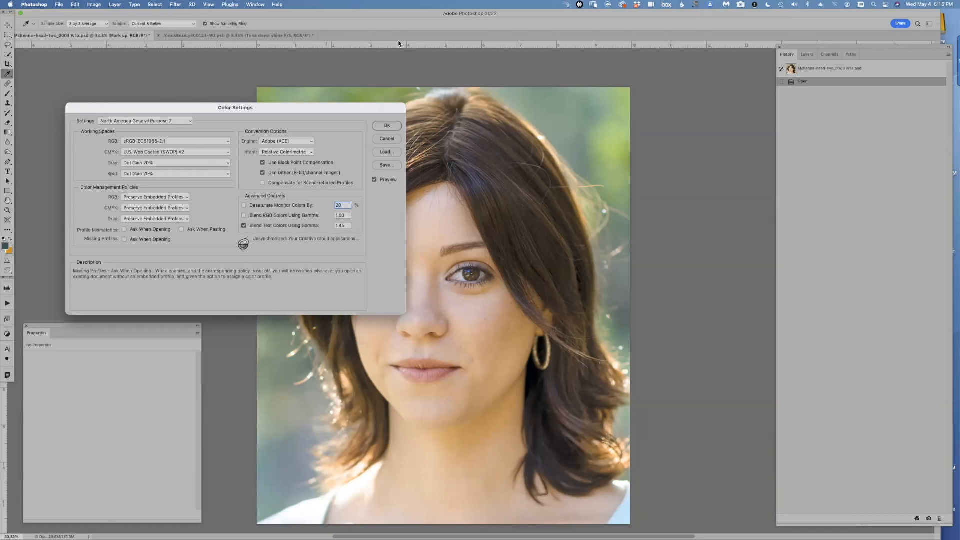
{"action": "left_click_drag", "start_coordinate": [286, 106], "coordinate": [274, 77]}
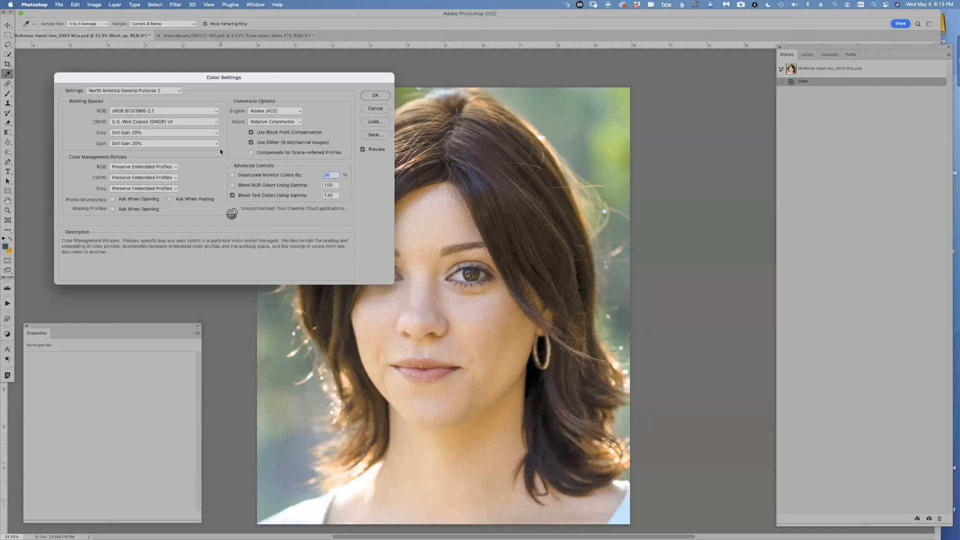
- Set the RGB working space to Adobe RGB (1998) and keep U.S. Web Coated (SWOP) v2 for CMYK
{"action": "left_click", "coordinate": [176, 111]}
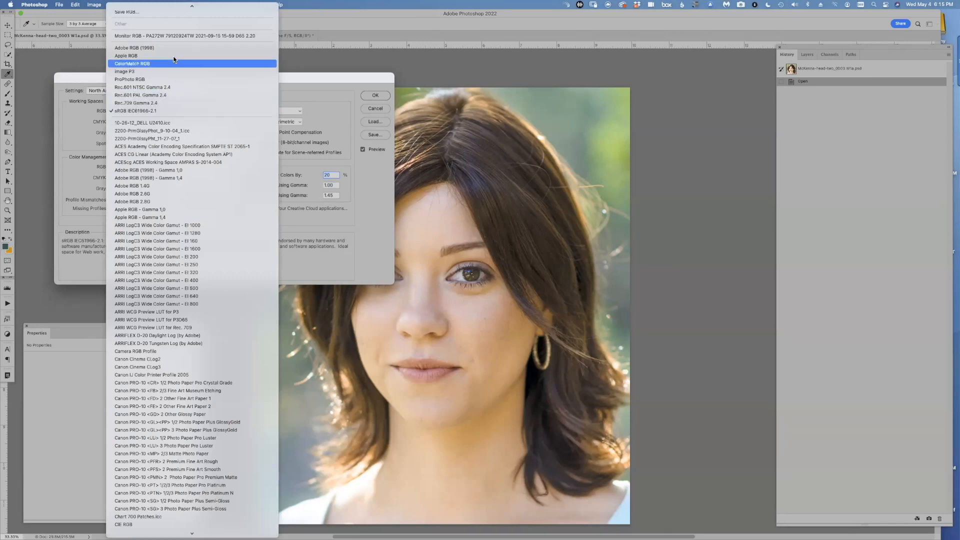
{"action": "left_click", "coordinate": [173, 47]}
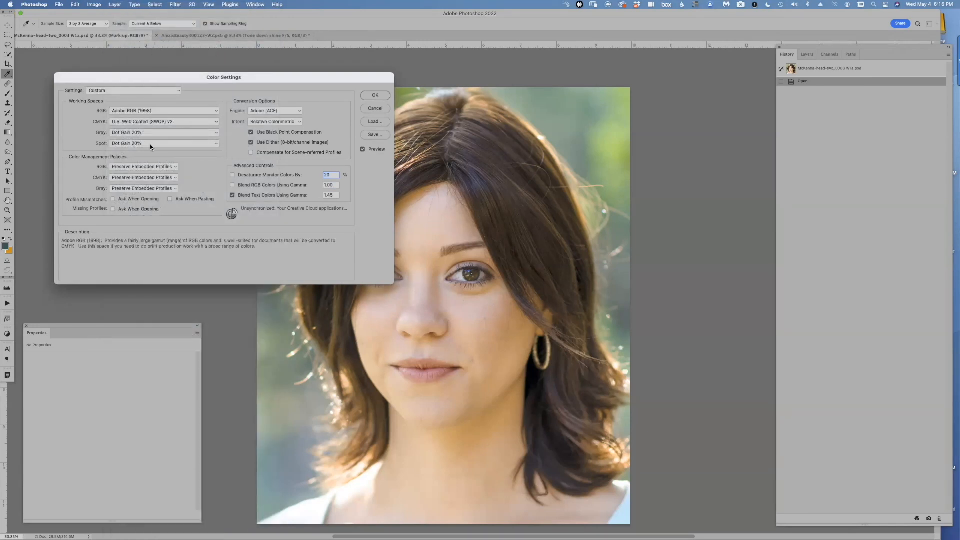
{"action": "left_click", "coordinate": [184, 122]}
{"action": "left_click", "coordinate": [184, 122]}
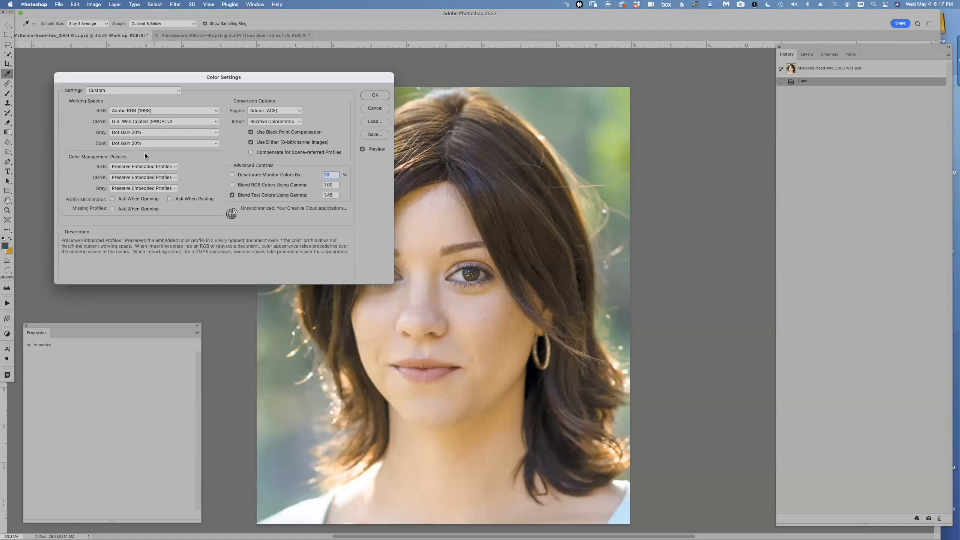
- Keep Preserve Embedded Profiles for RGB, enable all profile mismatch and missing-profile warnings, and accept the color settings
{"action": "left_click", "coordinate": [156, 169]}
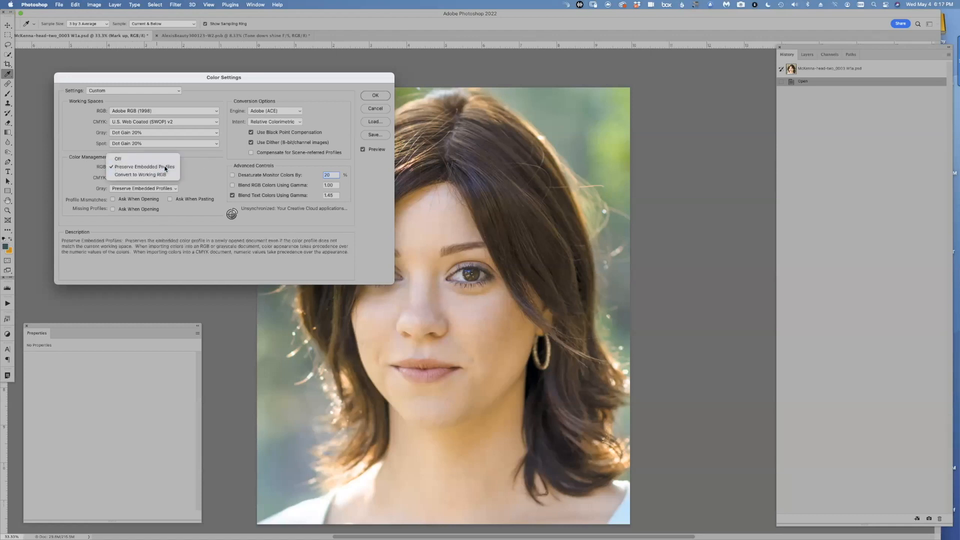
{"action": "left_click", "coordinate": [165, 167]}
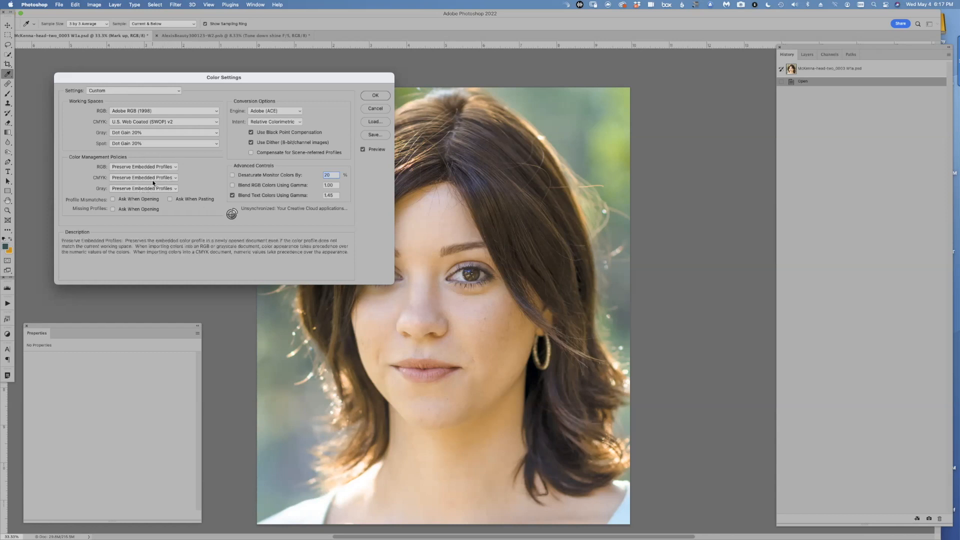
{"action": "left_click", "coordinate": [113, 199]}
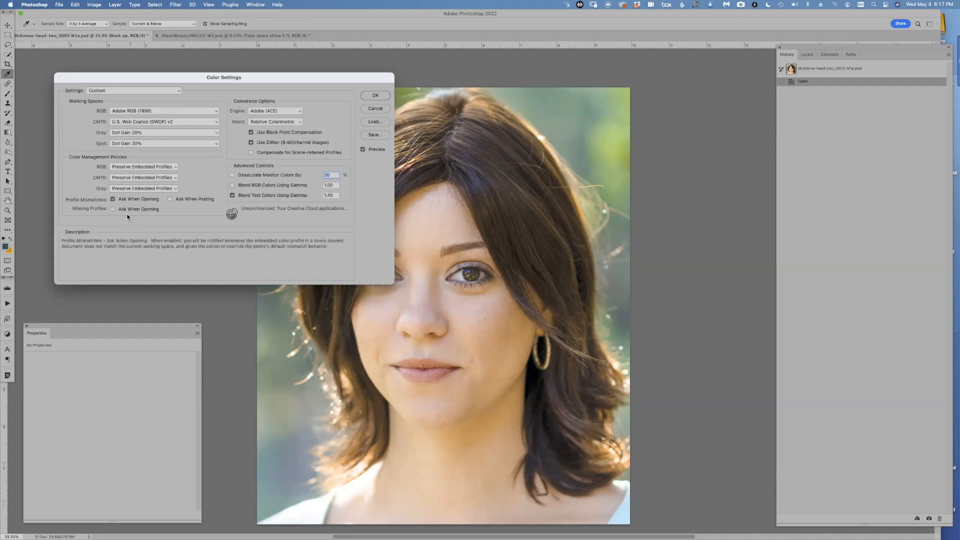
{"action": "left_click", "coordinate": [170, 199]}
{"action": "left_click", "coordinate": [113, 209]}
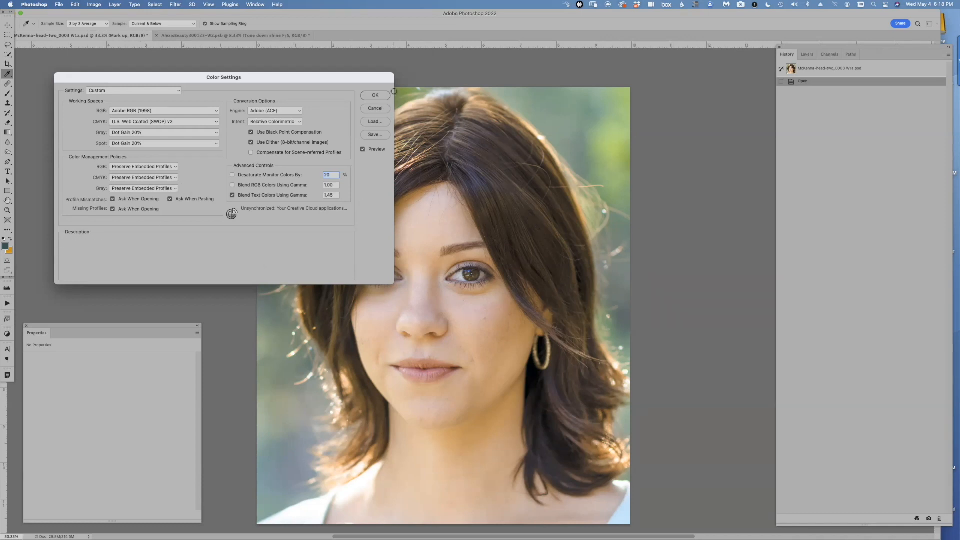
{"action": "left_click", "coordinate": [376, 96]}
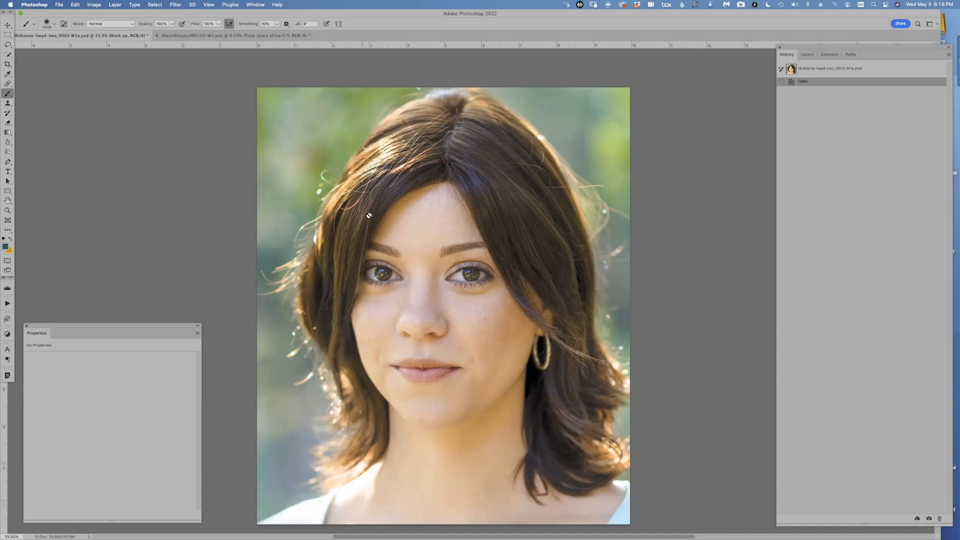
- Add a new empty layer with default options directly above the base portrait layer
{"action": "left_click", "coordinate": [807, 55]}
{"action": "left_click", "coordinate": [856, 353]}
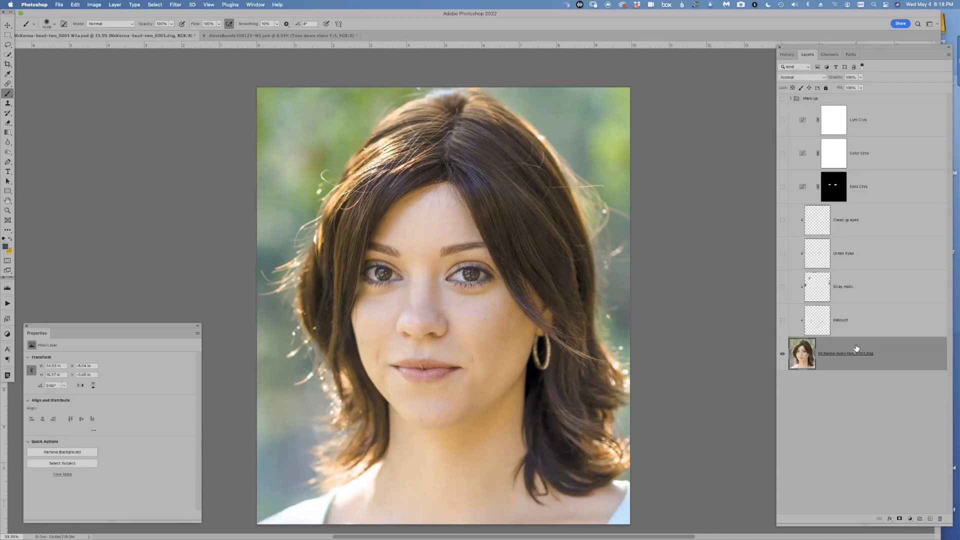
{"action": "key", "text": "super+shift+n"}
{"action": "key", "text": "Return"}
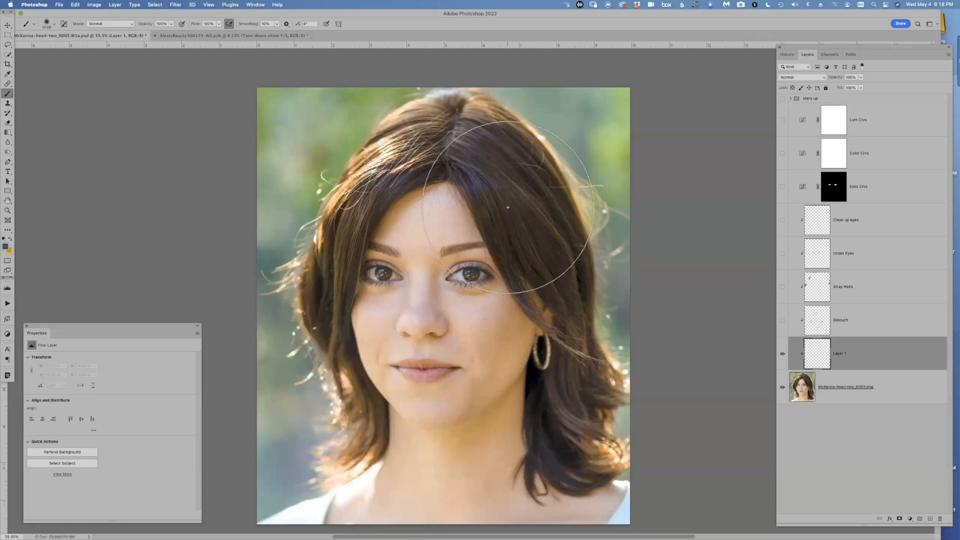
- Reduce the brush tip size by six increments
{"action": "key", "text": "bracketleft"}
{"action": "key", "text": "bracketleft"}
{"action": "key", "text": "bracketleft"}
{"action": "key", "text": "bracketleft"}
{"action": "key", "text": "bracketleft"}
{"action": "key", "text": "bracketleft"}
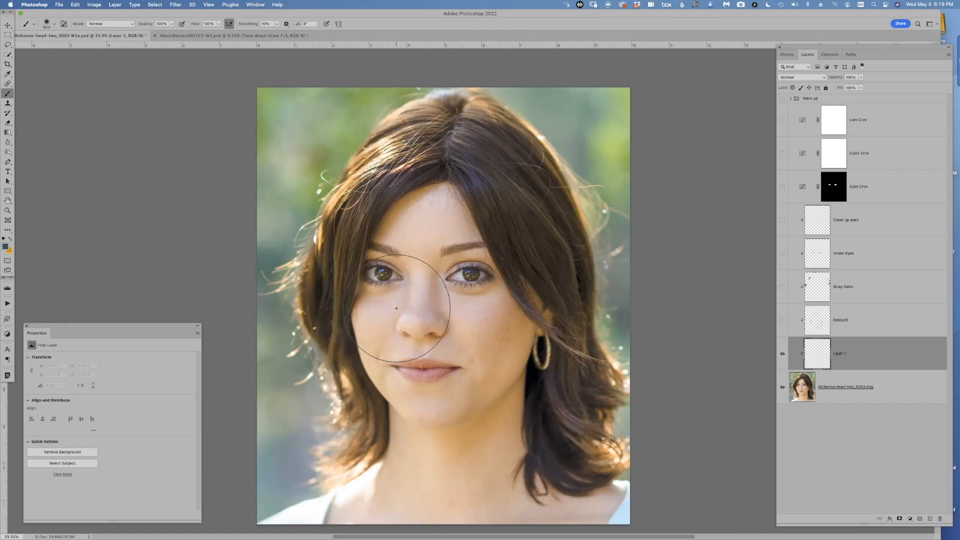
- Open the Keyboard Shortcuts and Menus dialog, move it partly clear of the portrait, and check the Image command group
{"action": "left_click", "coordinate": [94, 5]}
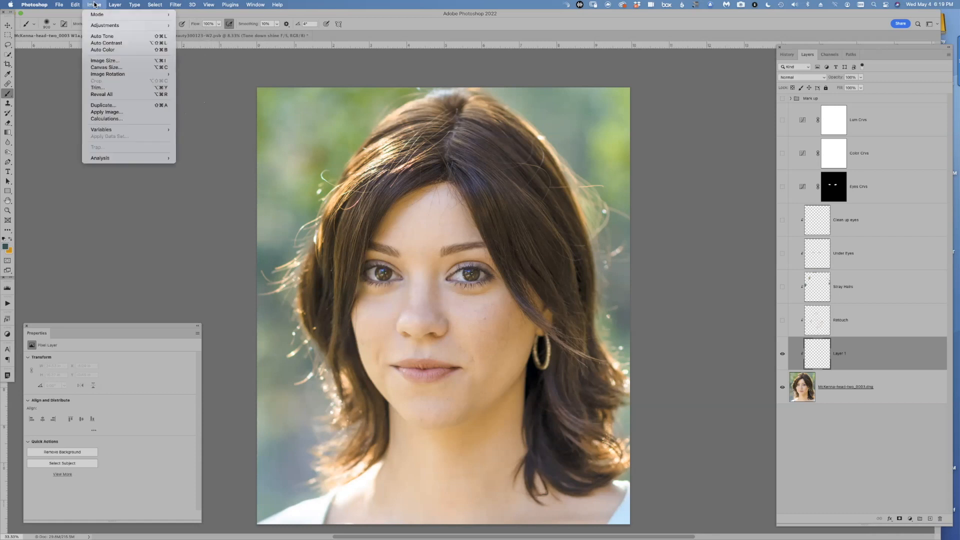
{"action": "mouse_move", "coordinate": [75, 4]}
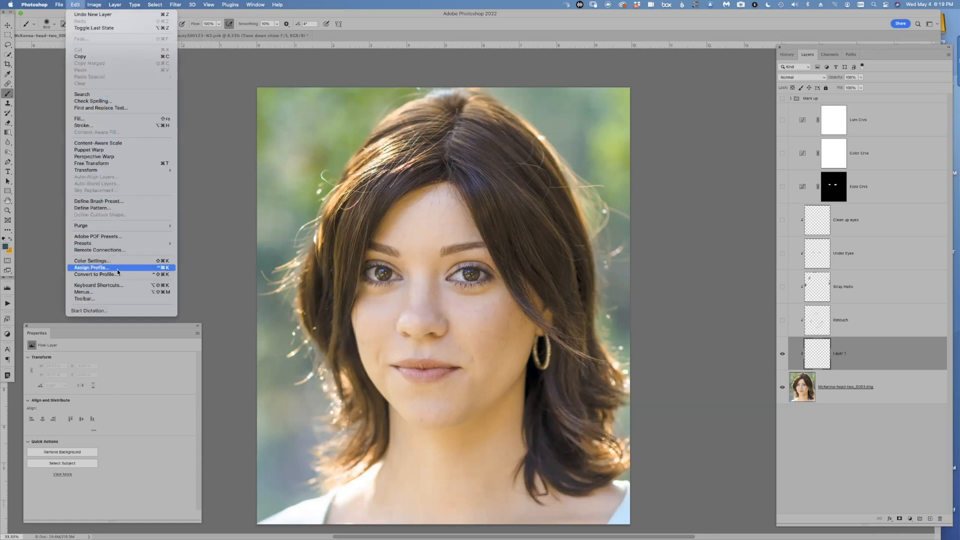
{"action": "left_click", "coordinate": [116, 286]}
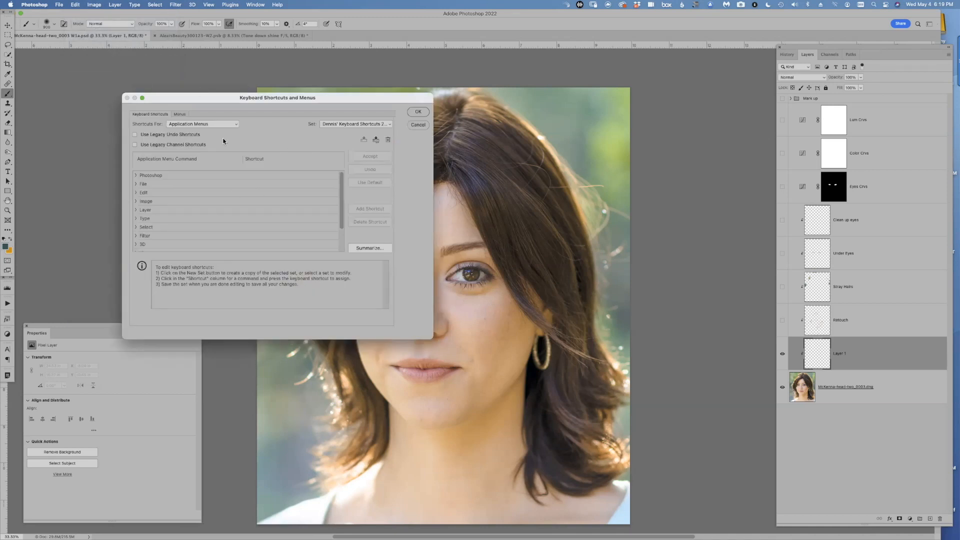
{"action": "left_click_drag", "start_coordinate": [217, 98], "coordinate": [173, 61]}
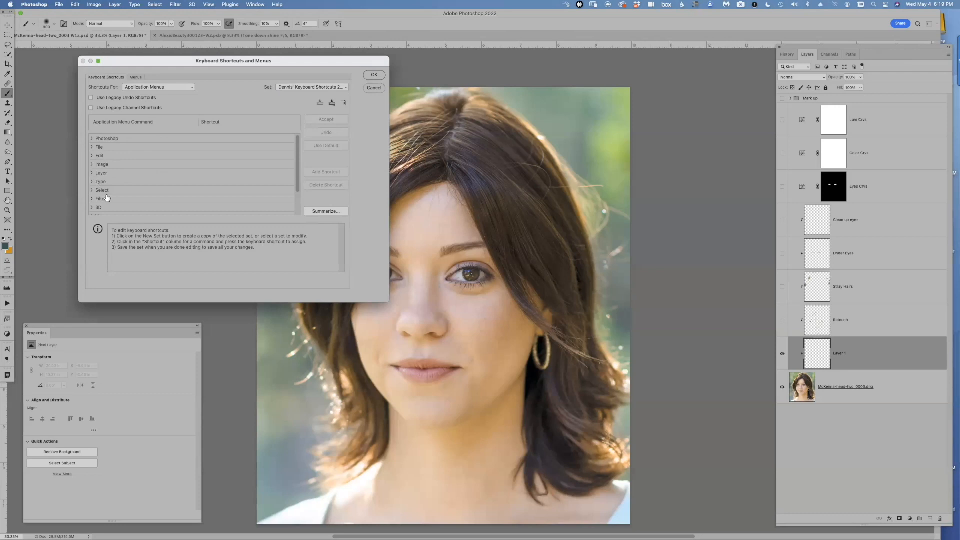
{"action": "left_click", "coordinate": [94, 168]}
{"action": "left_click", "coordinate": [92, 166]}
{"action": "left_click", "coordinate": [92, 166]}
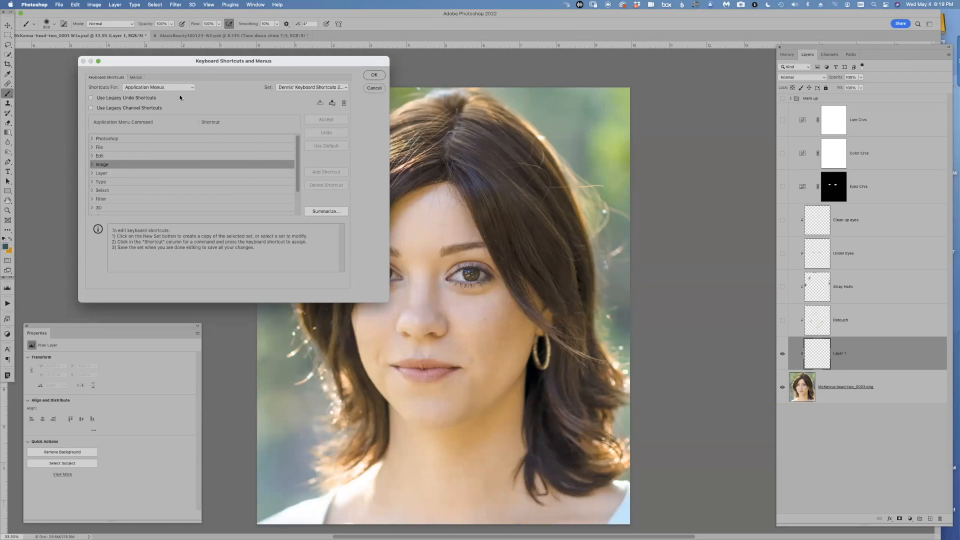
- Review the shortcuts assigned to Tools and the available shortcut sets, and cancel the Keyboard Shortcuts and Menus dialog
{"action": "left_click", "coordinate": [163, 89]}
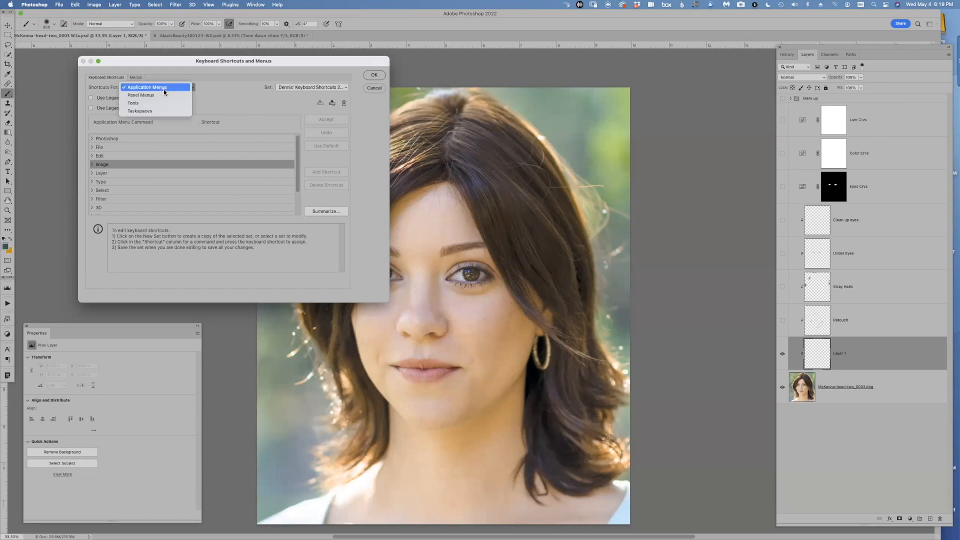
{"action": "left_click", "coordinate": [145, 109]}
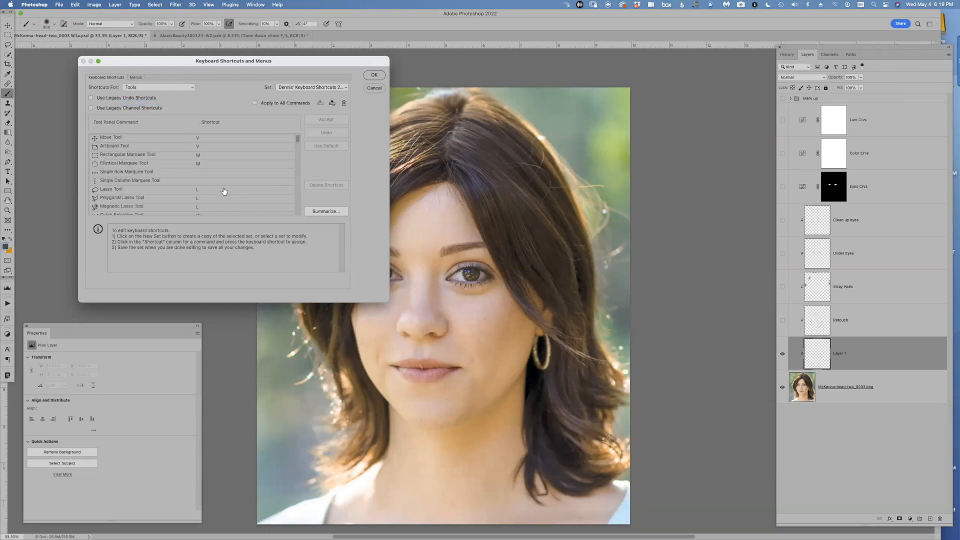
{"action": "mouse_move", "coordinate": [299, 141]}
{"action": "left_mouse_down"}
{"action": "mouse_move", "coordinate": [298, 154]}
{"action": "mouse_move", "coordinate": [297, 141]}
{"action": "left_mouse_up"}
{"action": "left_click", "coordinate": [317, 88]}
{"action": "left_click", "coordinate": [314, 88]}
{"action": "left_click", "coordinate": [374, 88]}
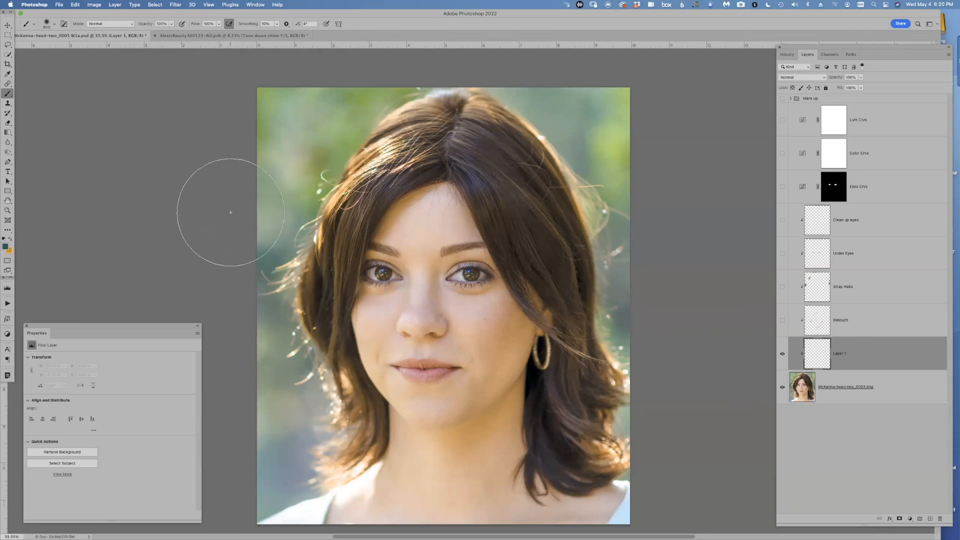
- Create a new blank white RGB document for brush tests and view it at 100%
{"action": "left_click_drag", "start_coordinate": [419, 241], "coordinate": [378, 241]}
{"action": "key", "text": "super+shift+n"}
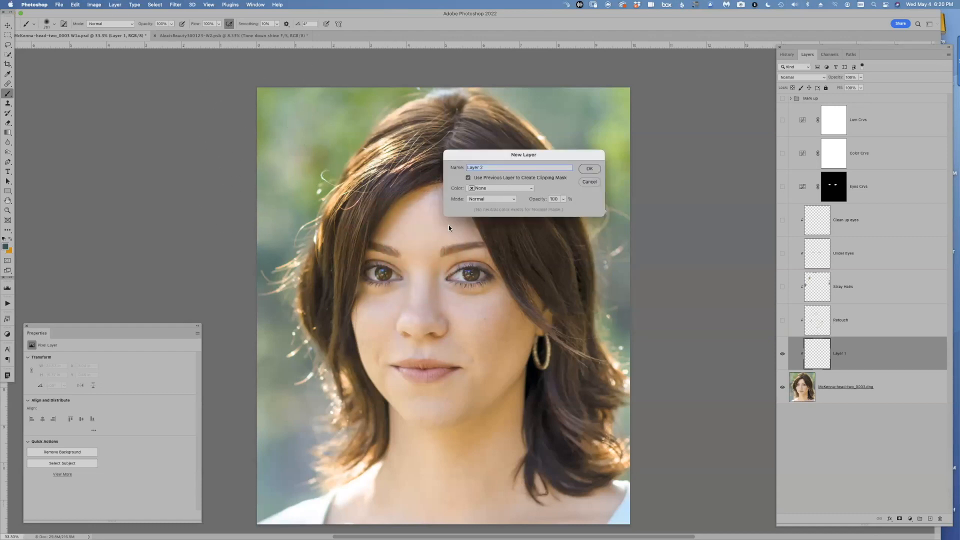
{"action": "key", "text": "Escape"}
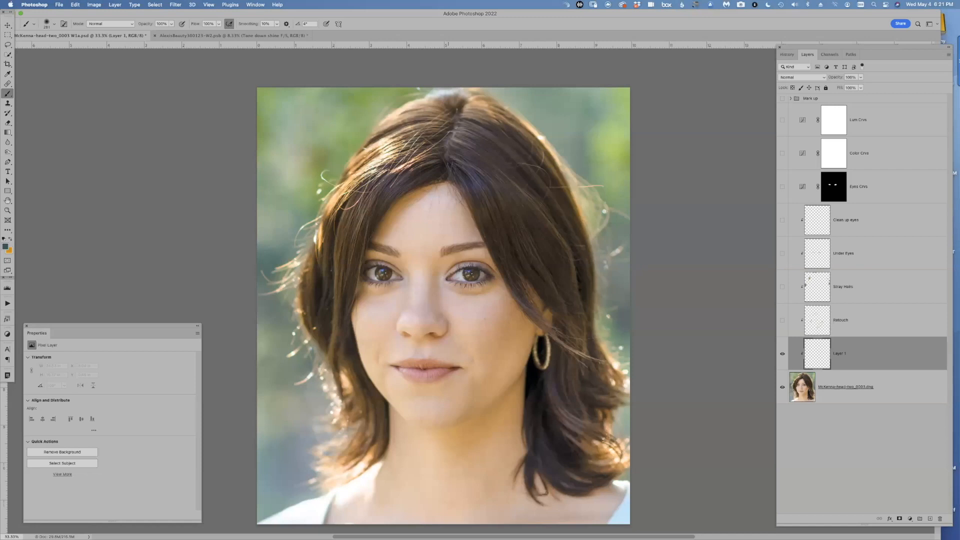
{"action": "key", "text": "super+n"}
{"action": "left_click", "coordinate": [372, 196]}
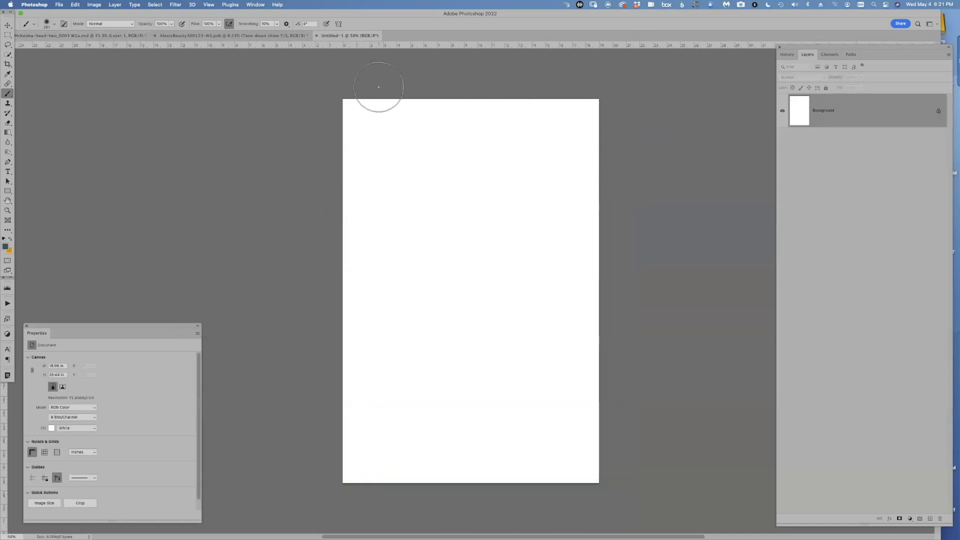
{"action": "key", "text": "super+1"}
{"action": "scroll", "coordinate": [350, 285], "scroll_direction": "right", "scroll_amount": 2}
{"action": "scroll", "coordinate": [345, 235], "scroll_direction": "up", "scroll_amount": 3}
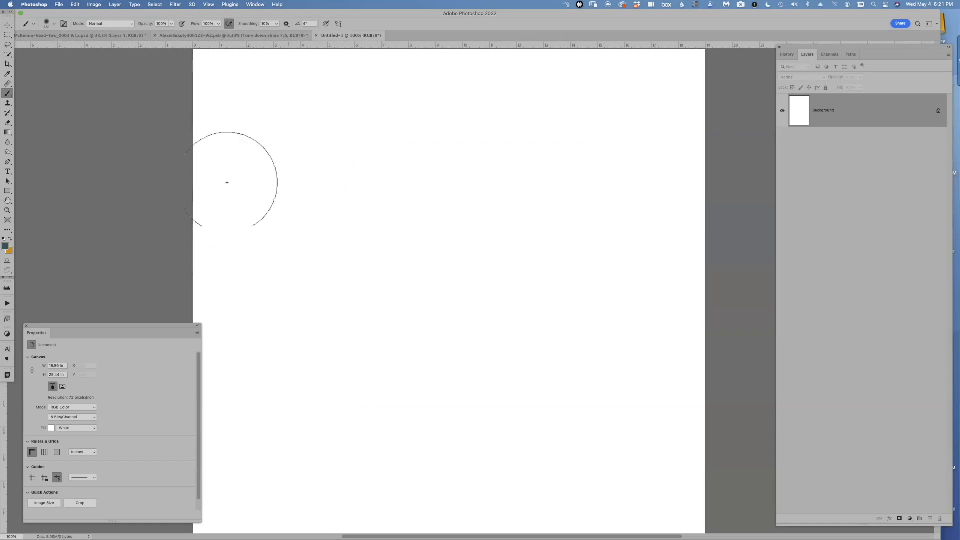
- Reset the colors to black and white, reduce the brush to about 148 px, and paint a dense black scribble
{"action": "key", "text": "d"}
{"action": "right_click", "coordinate": [306, 189]}
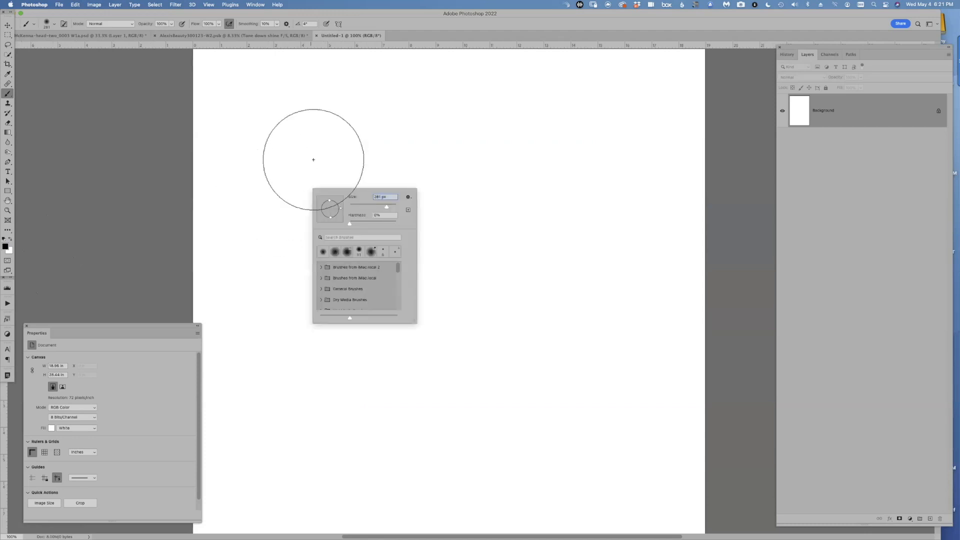
{"action": "left_click_drag", "start_coordinate": [313, 160], "coordinate": [289, 159]}
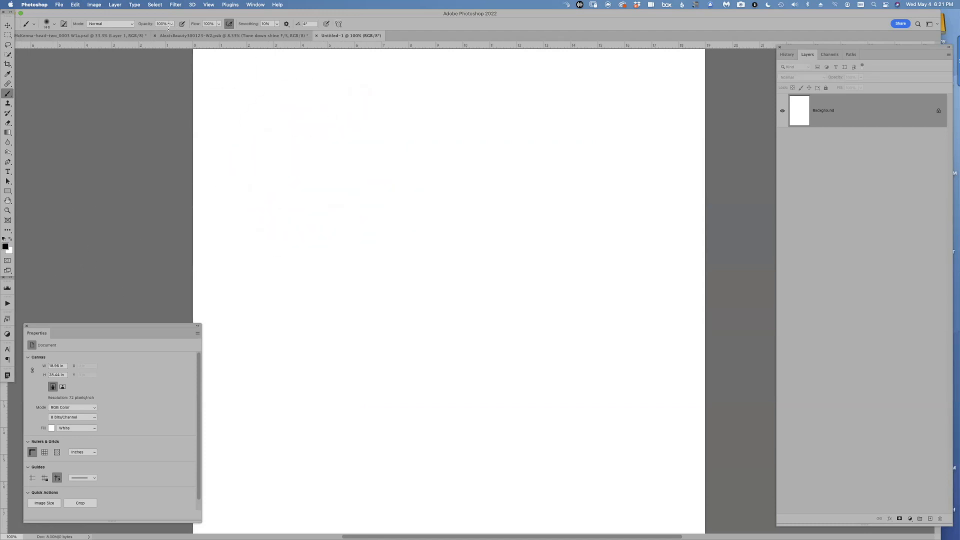
{"action": "mouse_move", "coordinate": [300, 152]}
{"action": "left_mouse_down"}
{"action": "mouse_move", "coordinate": [428, 171]}
{"action": "mouse_move", "coordinate": [493, 255]}
{"action": "mouse_move", "coordinate": [548, 158]}
{"action": "mouse_move", "coordinate": [338, 207]}
{"action": "mouse_move", "coordinate": [375, 345]}
{"action": "mouse_move", "coordinate": [540, 208]}
{"action": "mouse_move", "coordinate": [472, 126]}
{"action": "mouse_move", "coordinate": [373, 186]}
{"action": "mouse_move", "coordinate": [430, 196]}
{"action": "mouse_move", "coordinate": [450, 220]}
{"action": "left_mouse_up"}
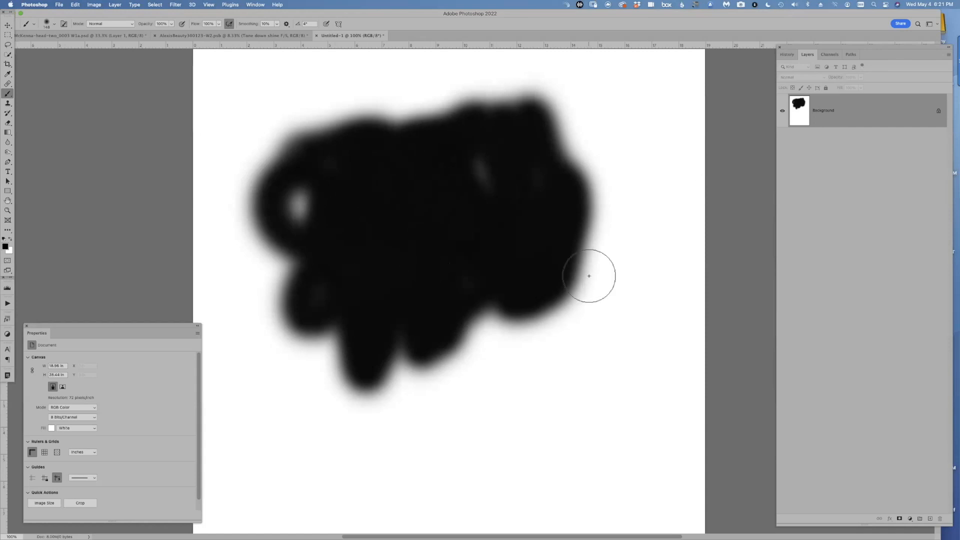
- Revert the test document to its initial New history state to remove the black scribble
{"action": "key", "text": "super+a"}
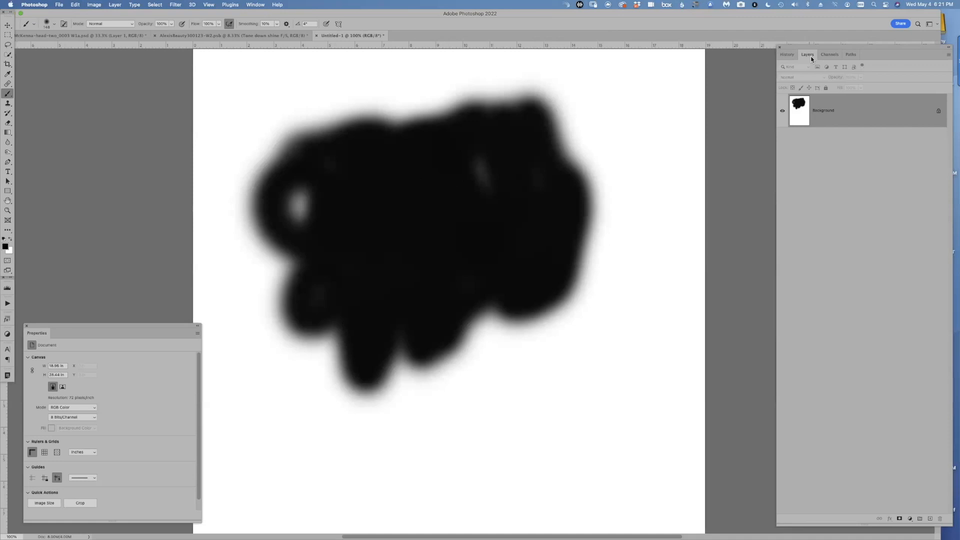
{"action": "left_click", "coordinate": [787, 54]}
{"action": "left_click", "coordinate": [812, 89]}
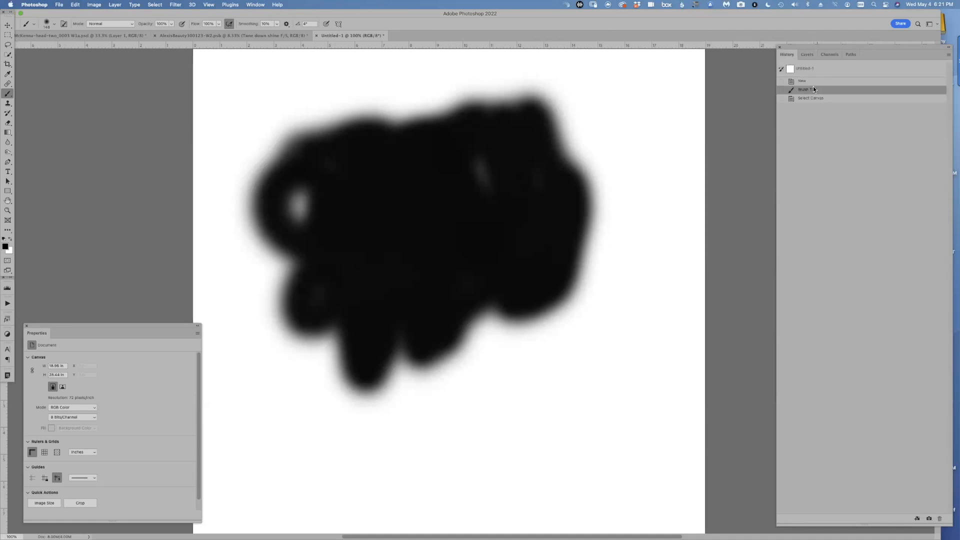
{"action": "left_click", "coordinate": [812, 81]}
{"action": "left_click", "coordinate": [807, 54]}
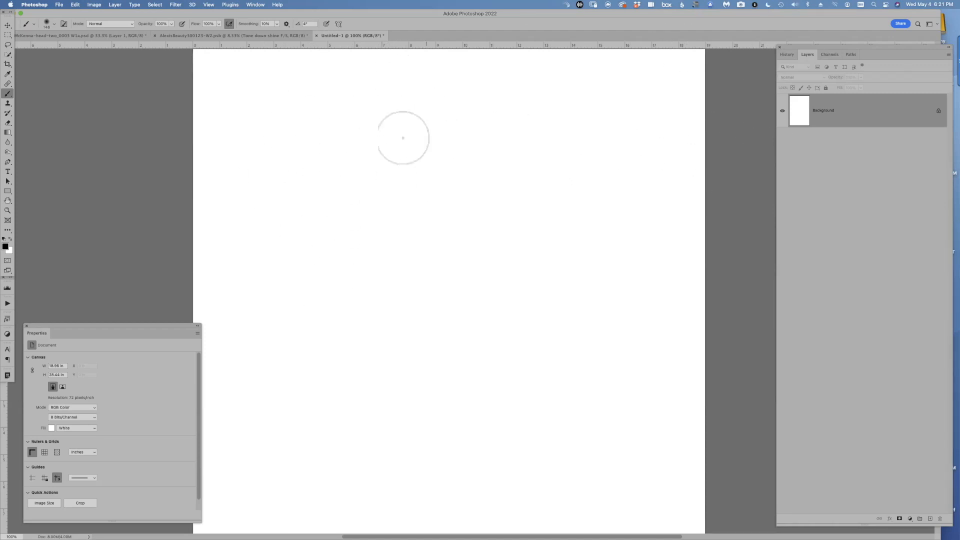
- Paint separate winding black strokes across the blank canvas and undo them
{"action": "left_click_drag", "start_coordinate": [315, 192], "coordinate": [343, 179]}
{"action": "mouse_move", "coordinate": [447, 205]}
{"action": "left_mouse_down"}
{"action": "mouse_move", "coordinate": [511, 124]}
{"action": "mouse_move", "coordinate": [547, 149]}
{"action": "mouse_move", "coordinate": [531, 215]}
{"action": "mouse_move", "coordinate": [450, 264]}
{"action": "mouse_move", "coordinate": [378, 333]}
{"action": "mouse_move", "coordinate": [472, 409]}
{"action": "mouse_move", "coordinate": [366, 430]}
{"action": "mouse_move", "coordinate": [300, 387]}
{"action": "mouse_move", "coordinate": [291, 317]}
{"action": "mouse_move", "coordinate": [351, 283]}
{"action": "mouse_move", "coordinate": [362, 265]}
{"action": "mouse_move", "coordinate": [350, 247]}
{"action": "mouse_move", "coordinate": [306, 235]}
{"action": "mouse_move", "coordinate": [265, 190]}
{"action": "mouse_move", "coordinate": [274, 133]}
{"action": "mouse_move", "coordinate": [367, 121]}
{"action": "mouse_move", "coordinate": [402, 100]}
{"action": "mouse_move", "coordinate": [441, 104]}
{"action": "left_mouse_up"}
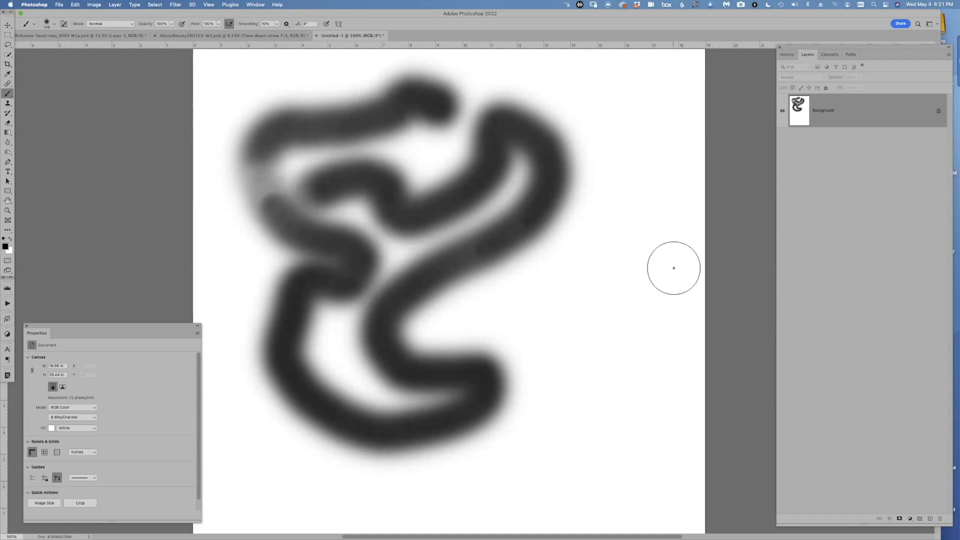
{"action": "key", "text": "super+z"}
{"action": "mouse_move", "coordinate": [388, 150]}
{"action": "left_mouse_down"}
{"action": "mouse_move", "coordinate": [442, 275]}
{"action": "mouse_move", "coordinate": [460, 257]}
{"action": "left_mouse_up"}
{"action": "key", "text": "super+z"}
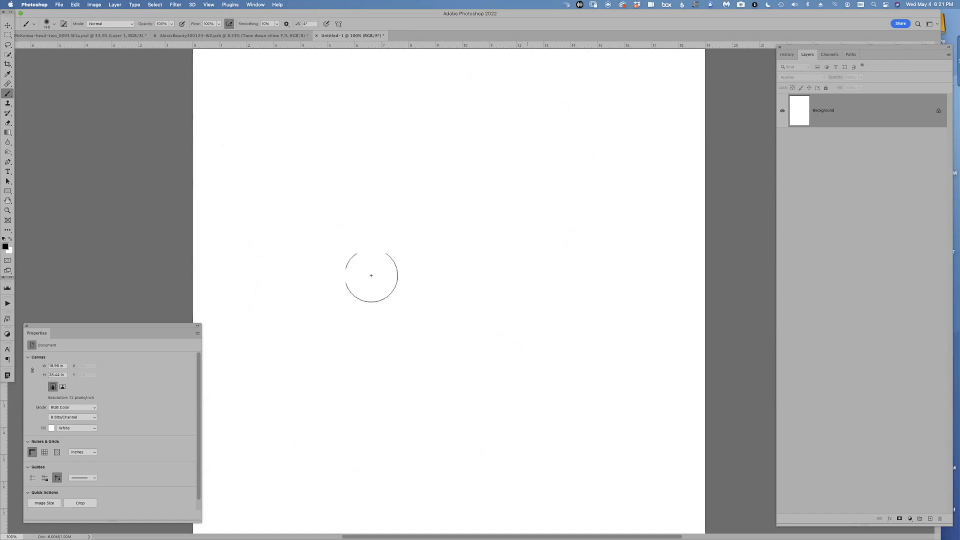
- Set the brush opacity to 51%, paint a continuous gray patch, and add a second stroke overlapping it
{"action": "left_click", "coordinate": [171, 24]}
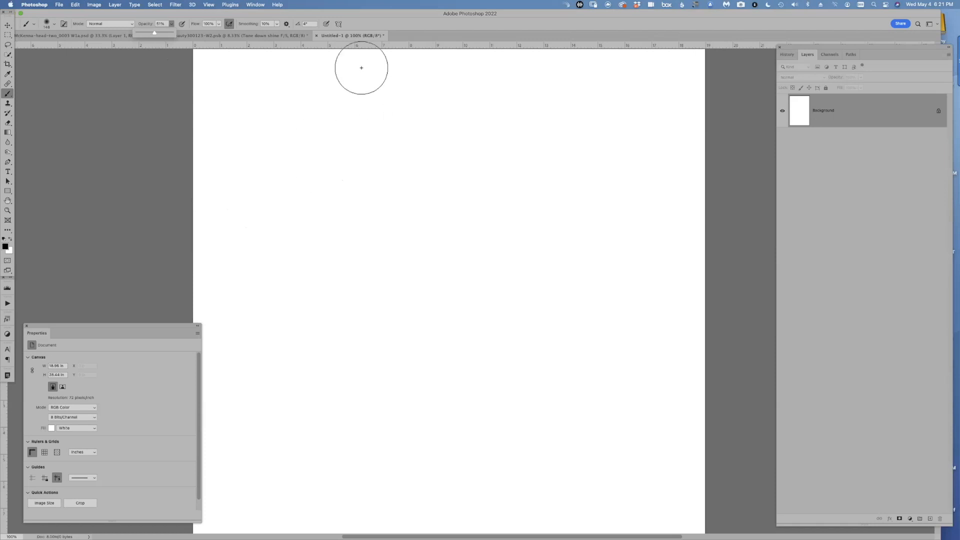
{"action": "mouse_move", "coordinate": [345, 152]}
{"action": "left_mouse_down"}
{"action": "mouse_move", "coordinate": [372, 184]}
{"action": "mouse_move", "coordinate": [475, 177]}
{"action": "mouse_move", "coordinate": [476, 255]}
{"action": "mouse_move", "coordinate": [361, 233]}
{"action": "mouse_move", "coordinate": [424, 198]}
{"action": "mouse_move", "coordinate": [406, 287]}
{"action": "mouse_move", "coordinate": [404, 238]}
{"action": "mouse_move", "coordinate": [429, 285]}
{"action": "mouse_move", "coordinate": [363, 144]}
{"action": "mouse_move", "coordinate": [361, 263]}
{"action": "mouse_move", "coordinate": [378, 284]}
{"action": "mouse_move", "coordinate": [327, 229]}
{"action": "mouse_move", "coordinate": [445, 275]}
{"action": "mouse_move", "coordinate": [517, 226]}
{"action": "mouse_move", "coordinate": [449, 161]}
{"action": "mouse_move", "coordinate": [273, 210]}
{"action": "mouse_move", "coordinate": [524, 211]}
{"action": "mouse_move", "coordinate": [402, 289]}
{"action": "mouse_move", "coordinate": [413, 298]}
{"action": "mouse_move", "coordinate": [364, 216]}
{"action": "mouse_move", "coordinate": [308, 225]}
{"action": "mouse_move", "coordinate": [473, 197]}
{"action": "mouse_move", "coordinate": [424, 152]}
{"action": "mouse_move", "coordinate": [390, 278]}
{"action": "left_mouse_up"}
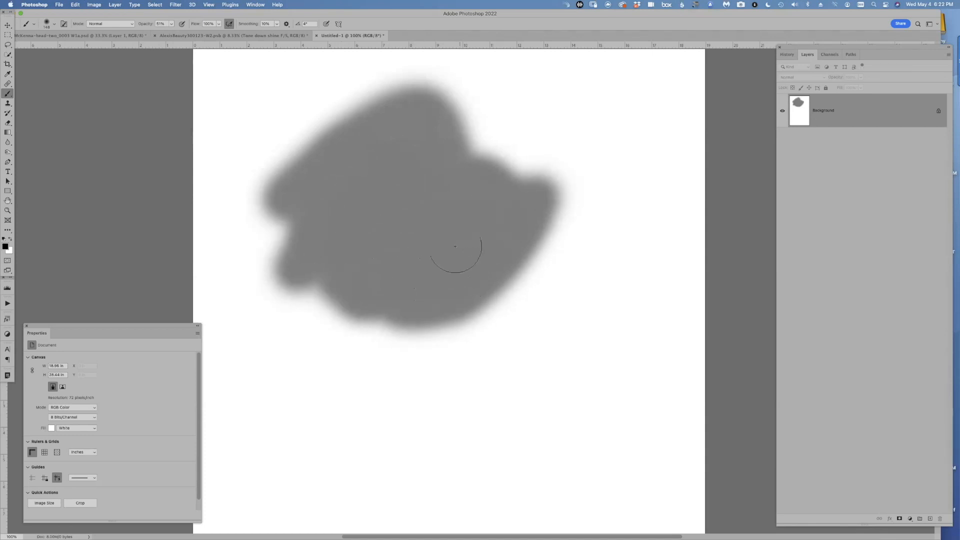
{"action": "mouse_move", "coordinate": [381, 190]}
{"action": "left_mouse_down"}
{"action": "mouse_move", "coordinate": [450, 225]}
{"action": "mouse_move", "coordinate": [340, 140]}
{"action": "mouse_move", "coordinate": [490, 250]}
{"action": "mouse_move", "coordinate": [396, 229]}
{"action": "mouse_move", "coordinate": [407, 182]}
{"action": "mouse_move", "coordinate": [396, 175]}
{"action": "mouse_move", "coordinate": [497, 213]}
{"action": "left_mouse_up"}
- Step back through the test strokes and fill the canvas with the white background color
{"action": "key", "text": "super+z"}
{"action": "key", "text": "super+z"}
{"action": "key", "text": "super+z"}
{"action": "key", "text": "super+z"}
{"action": "key", "text": "super+z"}
{"action": "key", "text": "super+z"}
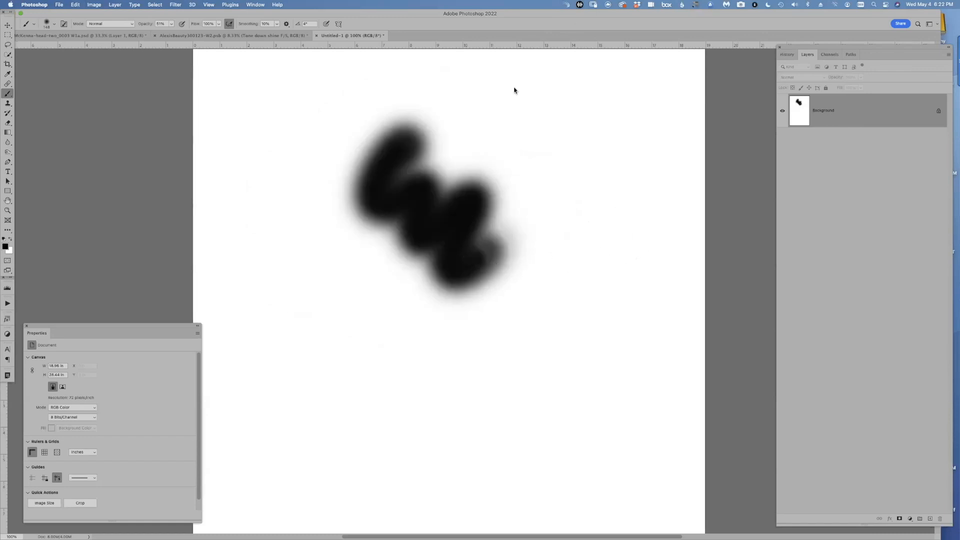
{"action": "key", "text": "super+shift+z"}
{"action": "key", "text": "super+shift+z"}
{"action": "key", "text": "super+BackSpace"}
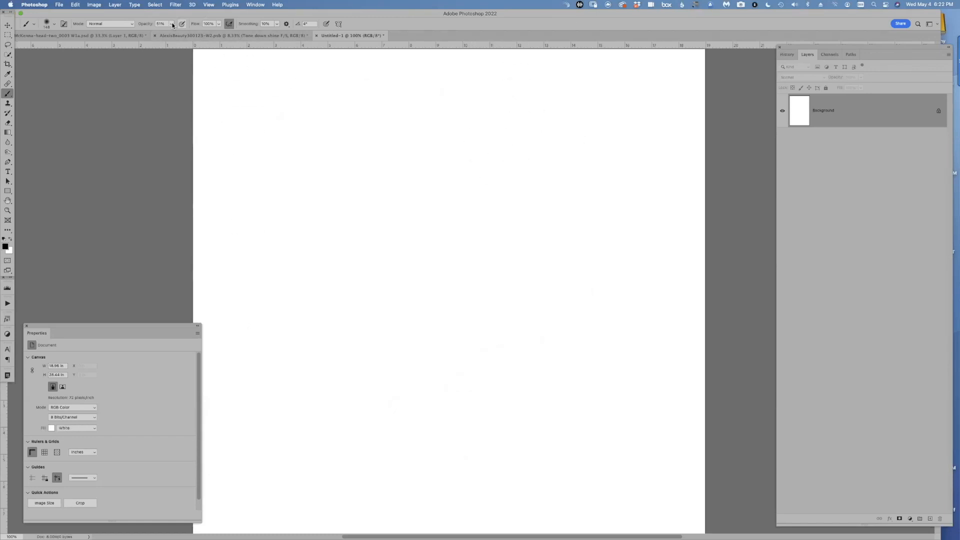
- Restore the brush opacity to 100%, lower the flow to about 18%, and paint overlapping black strokes to build up density
{"action": "left_click", "coordinate": [172, 24]}
{"action": "left_click", "coordinate": [417, 20]}
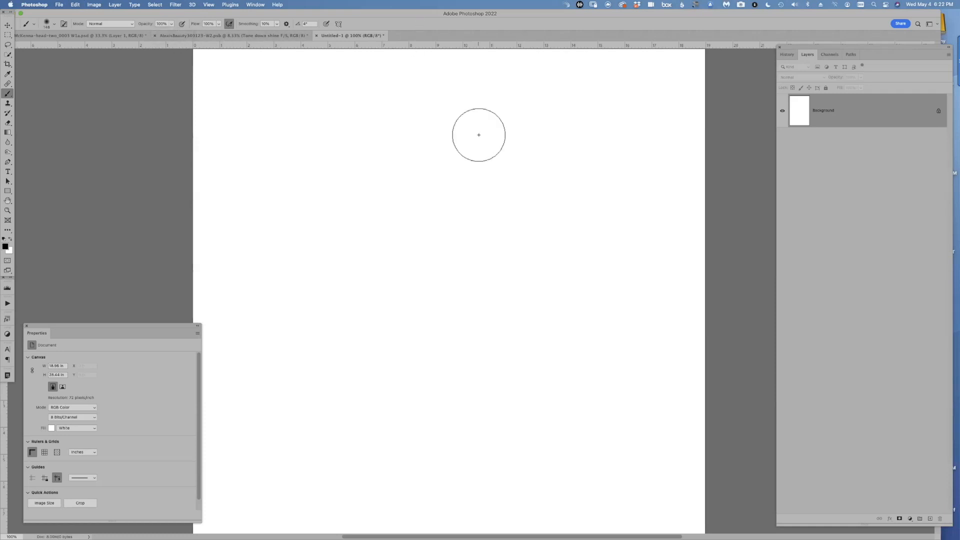
{"action": "left_click", "coordinate": [219, 24]}
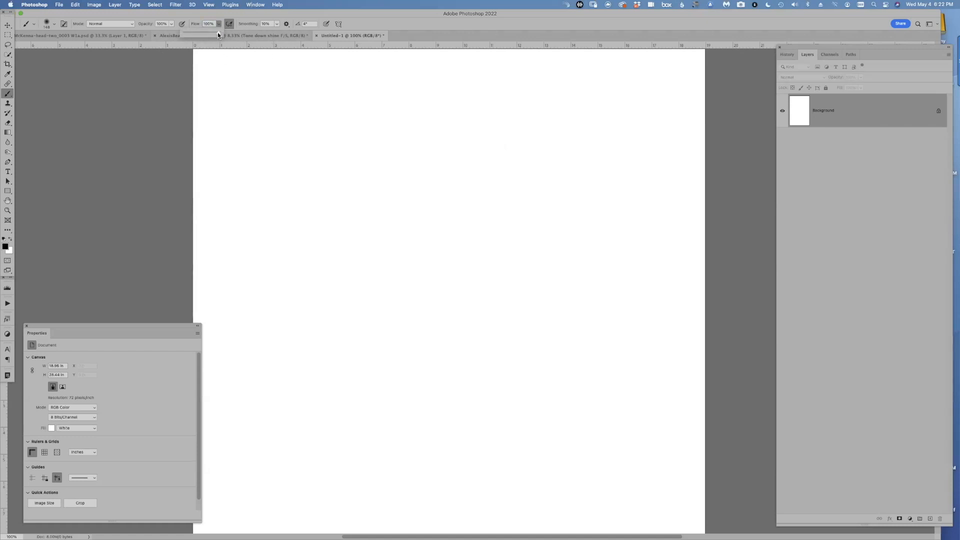
{"action": "left_click_drag", "start_coordinate": [202, 39], "coordinate": [191, 37]}
{"action": "mouse_move", "coordinate": [305, 153]}
{"action": "left_mouse_down"}
{"action": "mouse_move", "coordinate": [358, 135]}
{"action": "mouse_move", "coordinate": [382, 153]}
{"action": "mouse_move", "coordinate": [367, 188]}
{"action": "mouse_move", "coordinate": [447, 181]}
{"action": "mouse_move", "coordinate": [452, 225]}
{"action": "mouse_move", "coordinate": [496, 192]}
{"action": "mouse_move", "coordinate": [473, 244]}
{"action": "mouse_move", "coordinate": [486, 229]}
{"action": "mouse_move", "coordinate": [496, 174]}
{"action": "mouse_move", "coordinate": [453, 235]}
{"action": "mouse_move", "coordinate": [400, 227]}
{"action": "mouse_move", "coordinate": [464, 195]}
{"action": "mouse_move", "coordinate": [494, 283]}
{"action": "mouse_move", "coordinate": [423, 265]}
{"action": "mouse_move", "coordinate": [446, 240]}
{"action": "mouse_move", "coordinate": [484, 250]}
{"action": "mouse_move", "coordinate": [434, 271]}
{"action": "mouse_move", "coordinate": [514, 223]}
{"action": "mouse_move", "coordinate": [494, 260]}
{"action": "mouse_move", "coordinate": [491, 237]}
{"action": "mouse_move", "coordinate": [586, 238]}
{"action": "mouse_move", "coordinate": [495, 322]}
{"action": "mouse_move", "coordinate": [386, 291]}
{"action": "mouse_move", "coordinate": [334, 218]}
{"action": "mouse_move", "coordinate": [371, 298]}
{"action": "mouse_move", "coordinate": [336, 220]}
{"action": "mouse_move", "coordinate": [383, 149]}
{"action": "mouse_move", "coordinate": [432, 235]}
{"action": "mouse_move", "coordinate": [409, 283]}
{"action": "mouse_move", "coordinate": [536, 250]}
{"action": "left_mouse_up"}
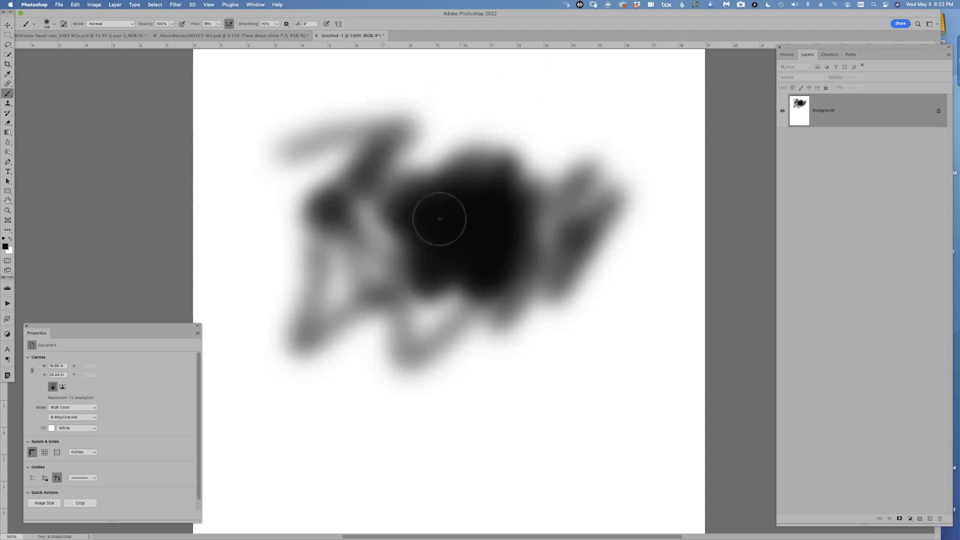
- Undo the low-flow test strokes so the canvas is blank and restore the brush flow to 100%
{"action": "key", "text": "super+z"}
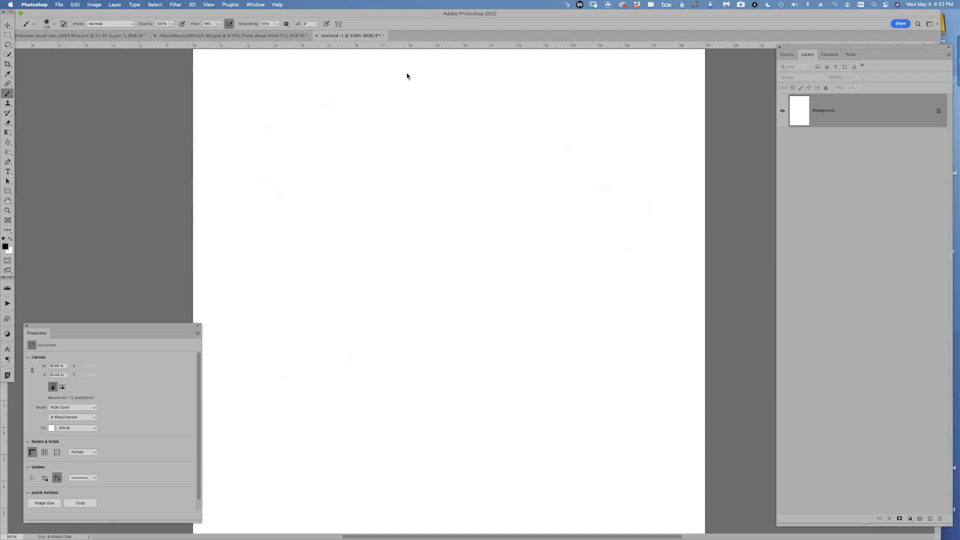
{"action": "mouse_move", "coordinate": [372, 163]}
{"action": "left_mouse_down"}
{"action": "mouse_move", "coordinate": [412, 143]}
{"action": "mouse_move", "coordinate": [452, 161]}
{"action": "mouse_move", "coordinate": [441, 213]}
{"action": "mouse_move", "coordinate": [531, 159]}
{"action": "mouse_move", "coordinate": [412, 201]}
{"action": "mouse_move", "coordinate": [481, 152]}
{"action": "mouse_move", "coordinate": [441, 216]}
{"action": "left_mouse_up"}
{"action": "key", "text": "super+z"}
{"action": "left_click", "coordinate": [219, 25]}
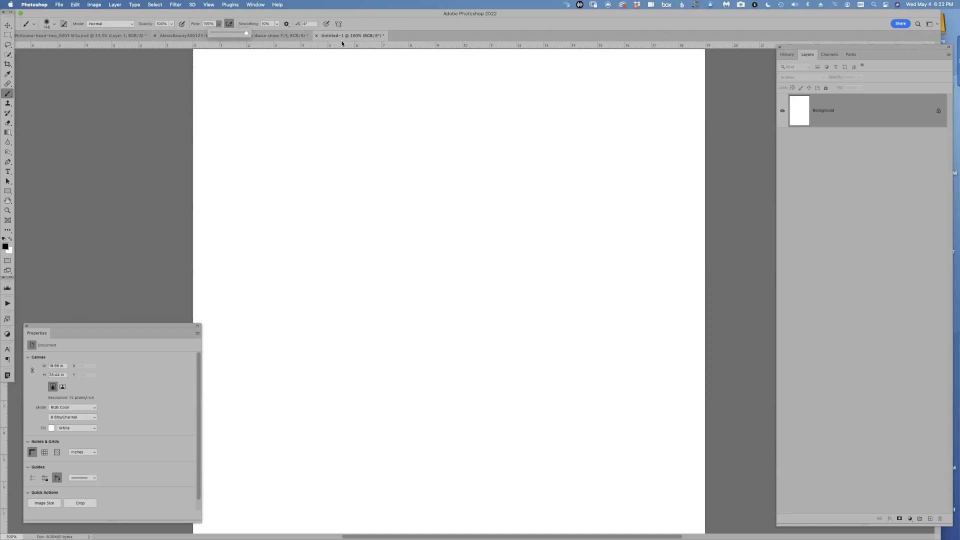
{"action": "left_click", "coordinate": [411, 30]}
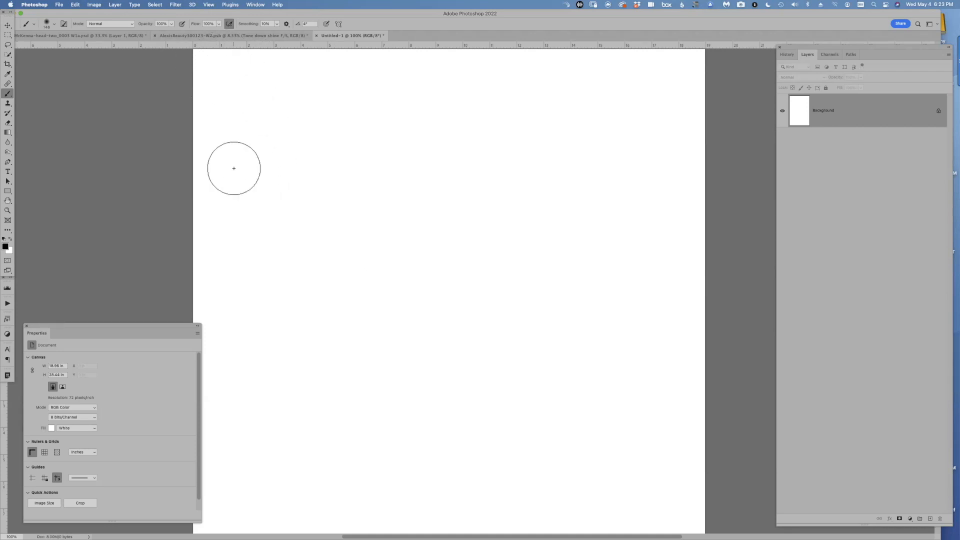
- Try brush flow values of 80% and 50% with airbrush-style build-up enabled, and return the flow to 100%
{"action": "left_click", "coordinate": [229, 24]}
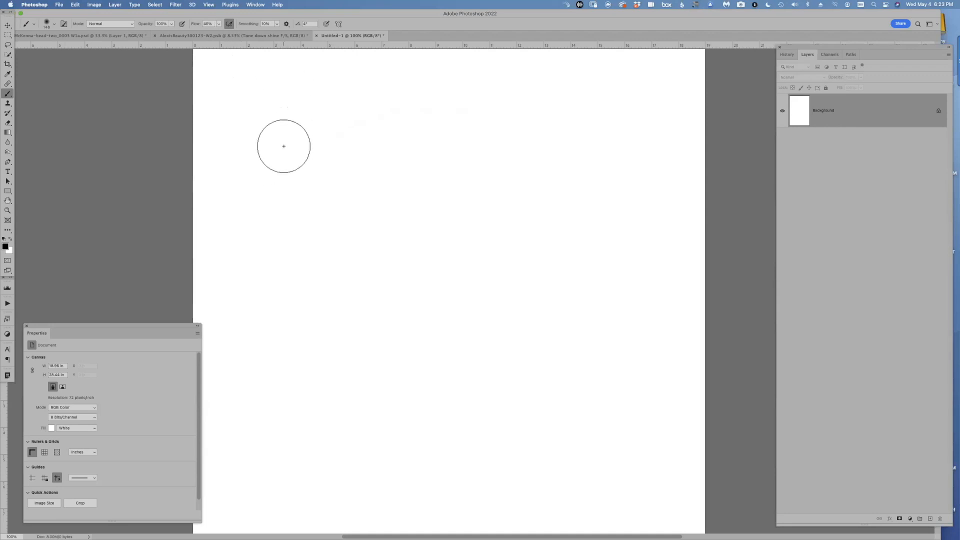
{"action": "key", "text": "7"}
{"action": "key", "text": "1"}
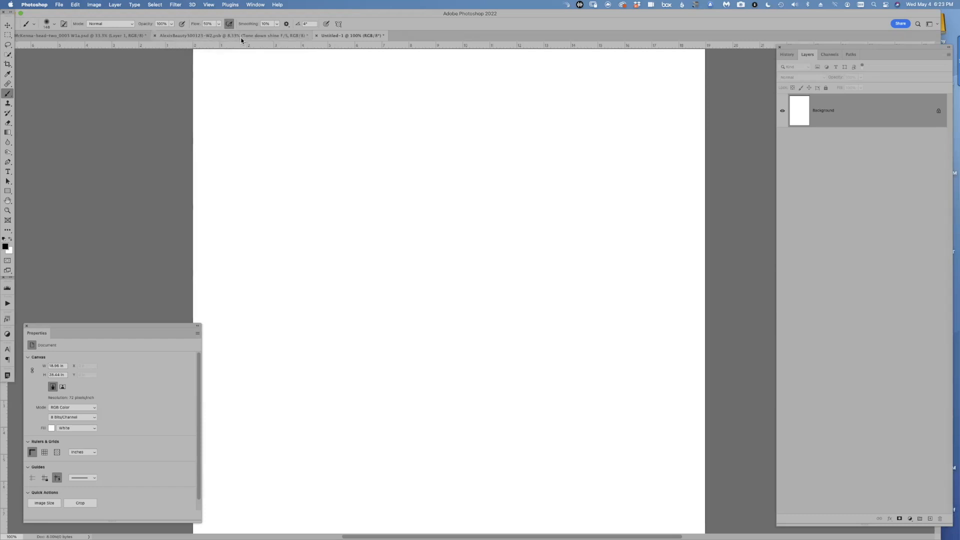
{"action": "key", "text": "4"}
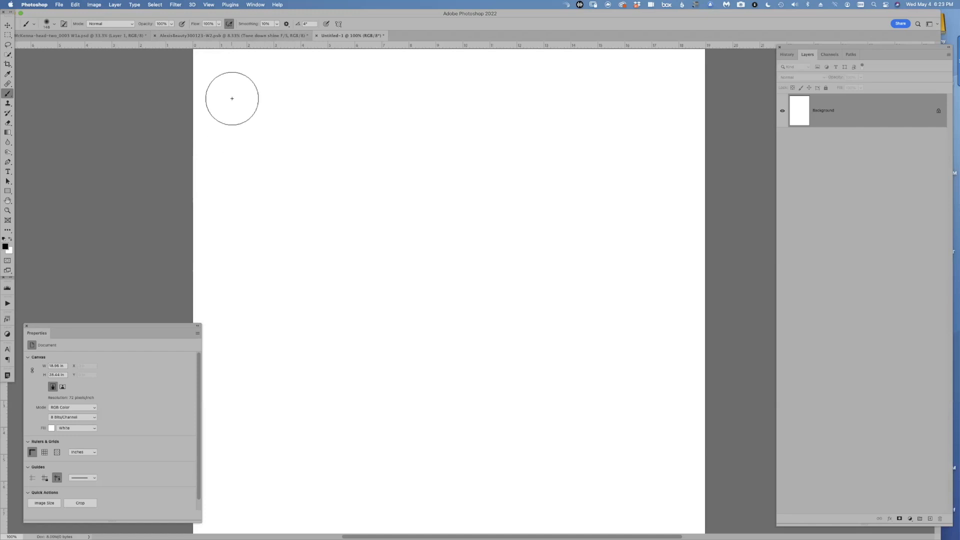
- Try reduced brush opacity with build-up off and pressure-controlled opacity on, and restore 100% opacity, normal opacity control and airbrush-style build-up
{"action": "left_click", "coordinate": [229, 24]}
{"action": "left_click", "coordinate": [182, 24]}
{"action": "key", "text": "3"}
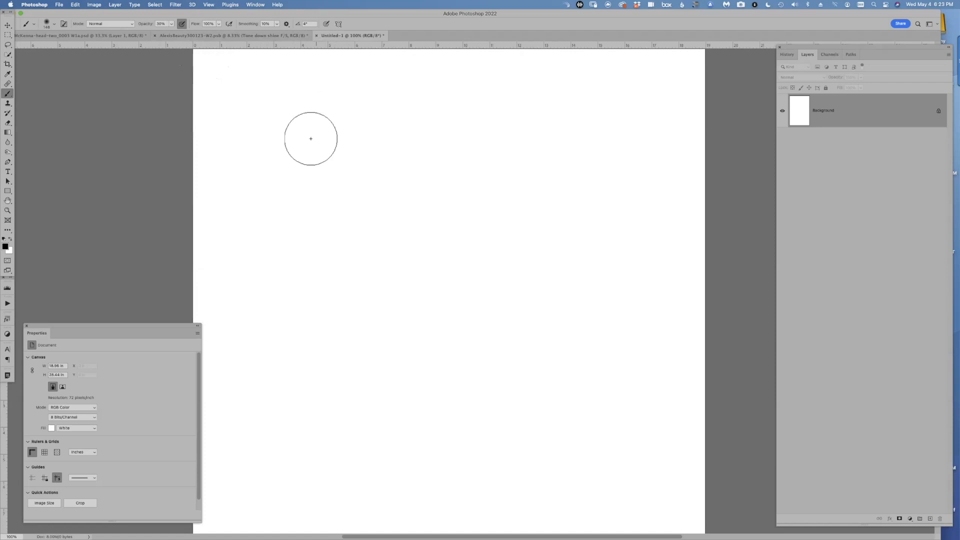
{"action": "key", "text": "8"}
{"action": "left_click", "coordinate": [171, 24]}
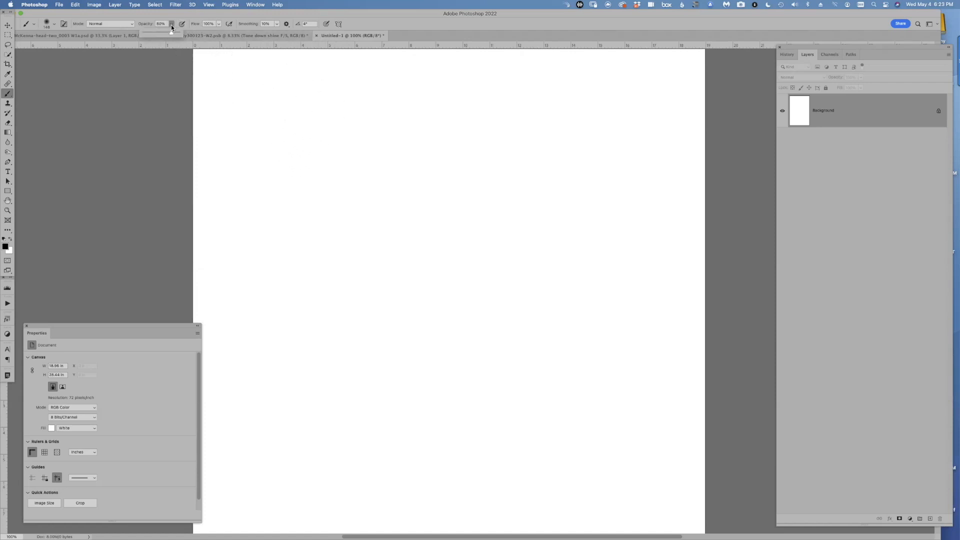
{"action": "left_click_drag", "start_coordinate": [179, 34], "coordinate": [183, 33]}
{"action": "left_click", "coordinate": [229, 24]}
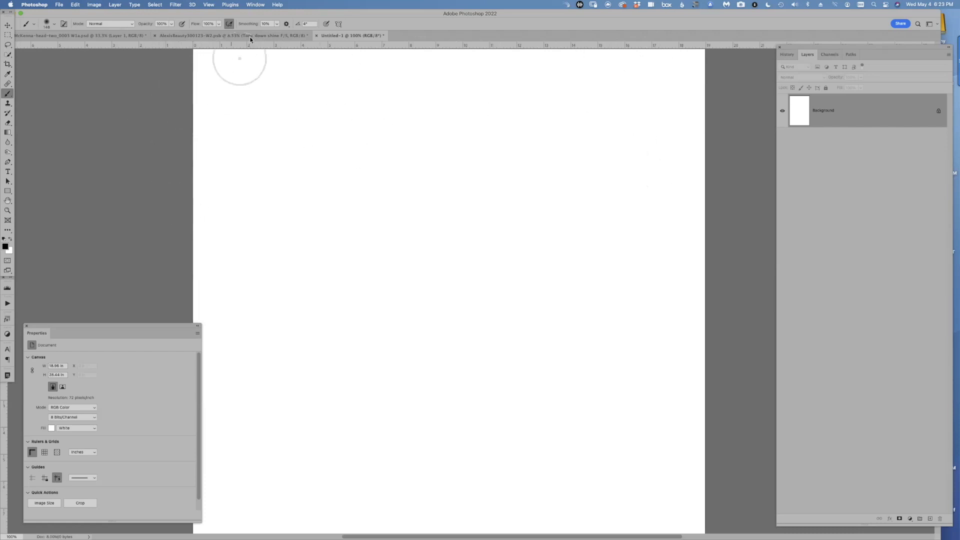
- Switch to the head portrait document and undo back past the extra Layer 1 and its copy
{"action": "left_click", "coordinate": [119, 36]}
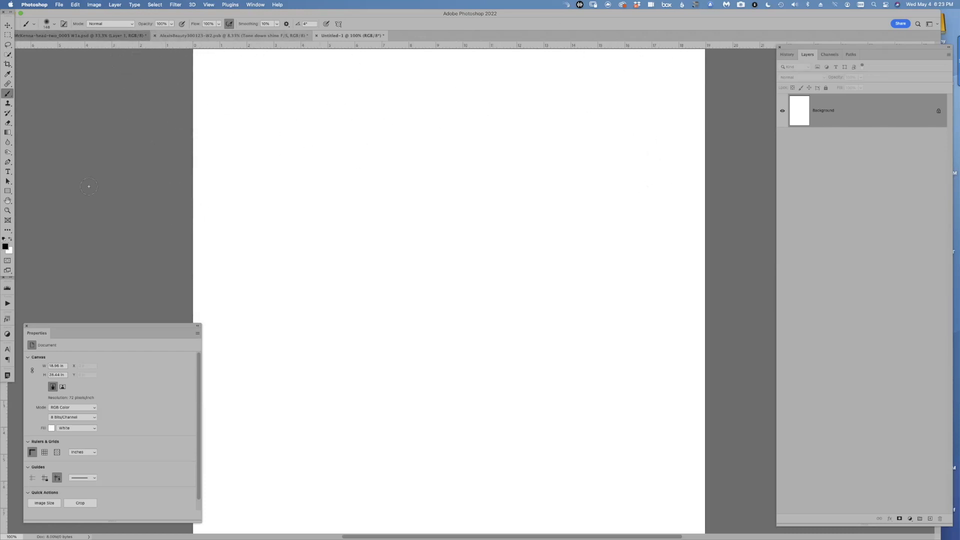
{"action": "mouse_move", "coordinate": [458, 227]}
{"action": "left_mouse_down"}
{"action": "mouse_move", "coordinate": [427, 192]}
{"action": "mouse_move", "coordinate": [461, 229]}
{"action": "left_mouse_up"}
{"action": "left_click_drag", "start_coordinate": [893, 352], "coordinate": [930, 518]}
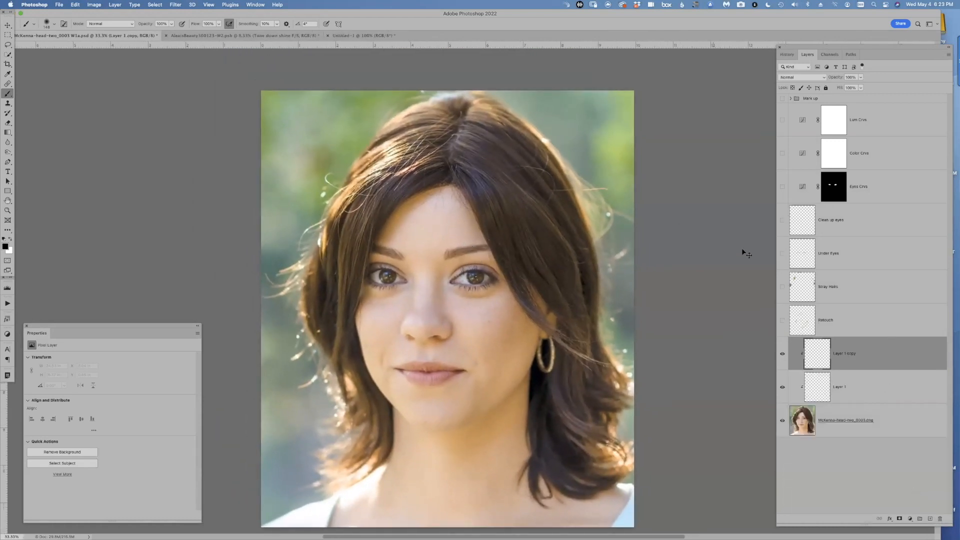
{"action": "key", "text": "super+z"}
{"action": "key", "text": "super+z"}
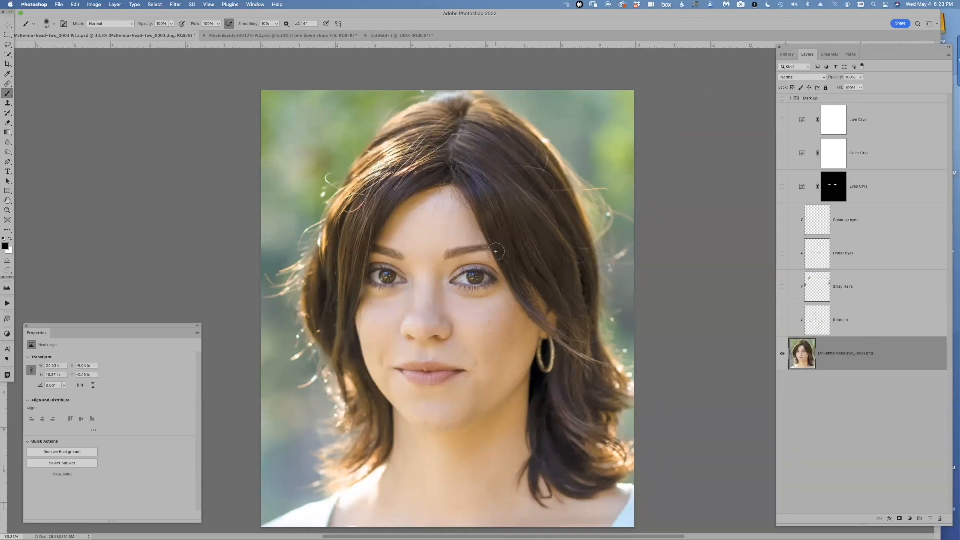
- Clear the Properties panel off the portrait and examine the eyes, nose and facial skin at 100% magnification
{"action": "scroll", "coordinate": [472, 293], "scroll_direction": "up", "scroll_amount": 3}
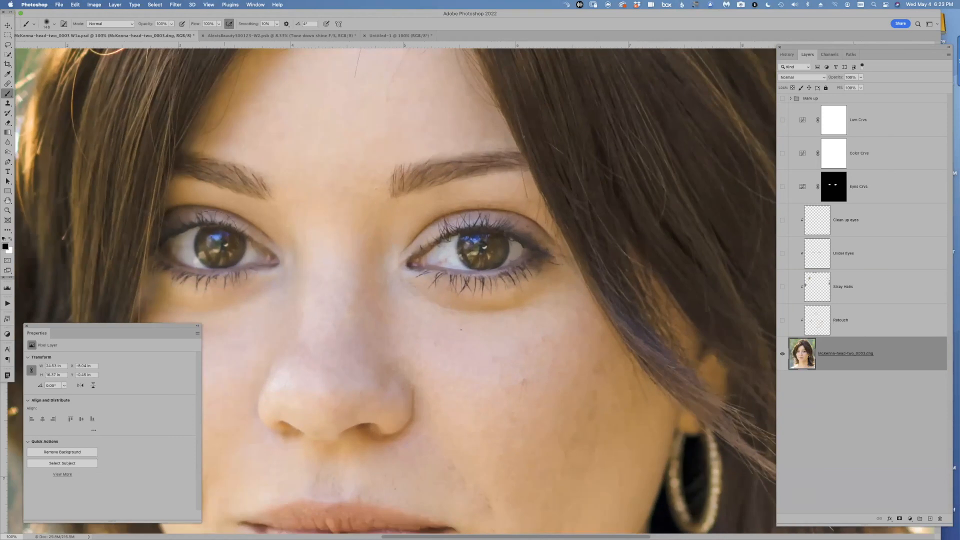
{"action": "left_click_drag", "start_coordinate": [155, 326], "coordinate": [0, 384]}
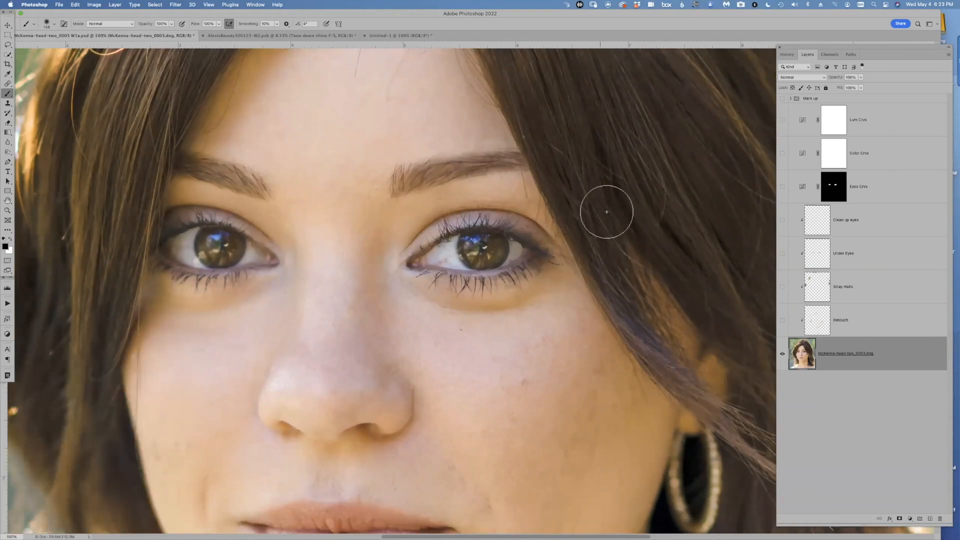
{"action": "left_click_drag", "start_coordinate": [371, 64], "coordinate": [422, 225]}
{"action": "left_click_drag", "start_coordinate": [429, 92], "coordinate": [465, 369]}
{"action": "left_click_drag", "start_coordinate": [540, 317], "coordinate": [320, 232]}
{"action": "key", "text": "super+minus"}
{"action": "key", "text": "super+minus"}
- Examine the whole face, forehead, hairline and flyaway hairs of the portrait at 50% magnification
{"action": "left_click_drag", "start_coordinate": [407, 313], "coordinate": [394, 125]}
{"action": "mouse_move", "coordinate": [440, 252]}
{"action": "left_mouse_down"}
{"action": "mouse_move", "coordinate": [450, 244]}
{"action": "mouse_move", "coordinate": [450, 252]}
{"action": "left_mouse_up"}
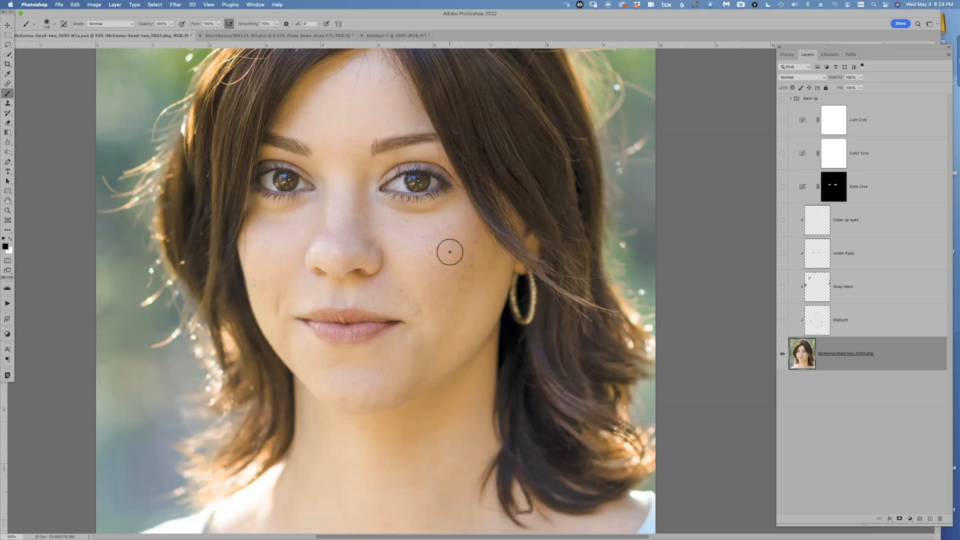
{"action": "scroll", "coordinate": [365, 225], "scroll_direction": "up", "scroll_amount": 2}
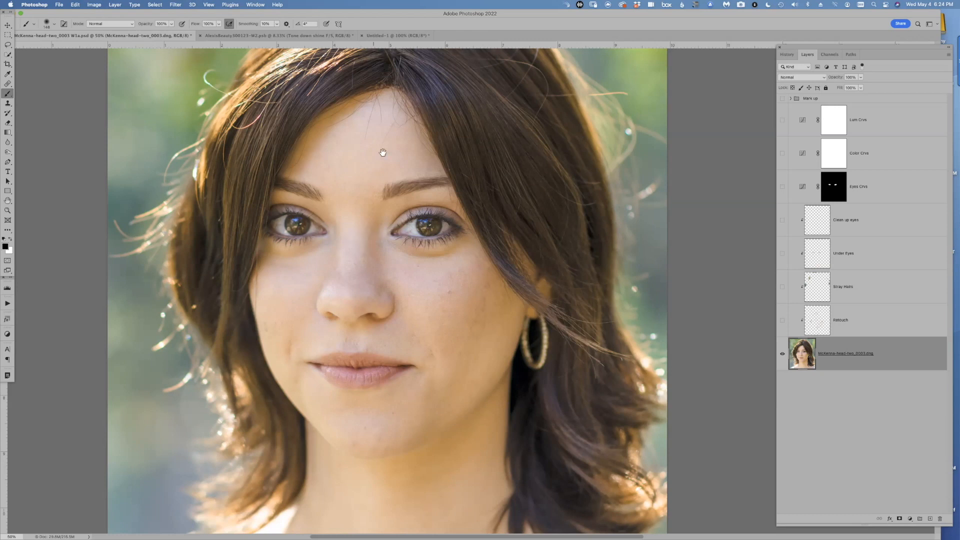
{"action": "scroll", "coordinate": [393, 199], "scroll_direction": "up", "scroll_amount": 2}
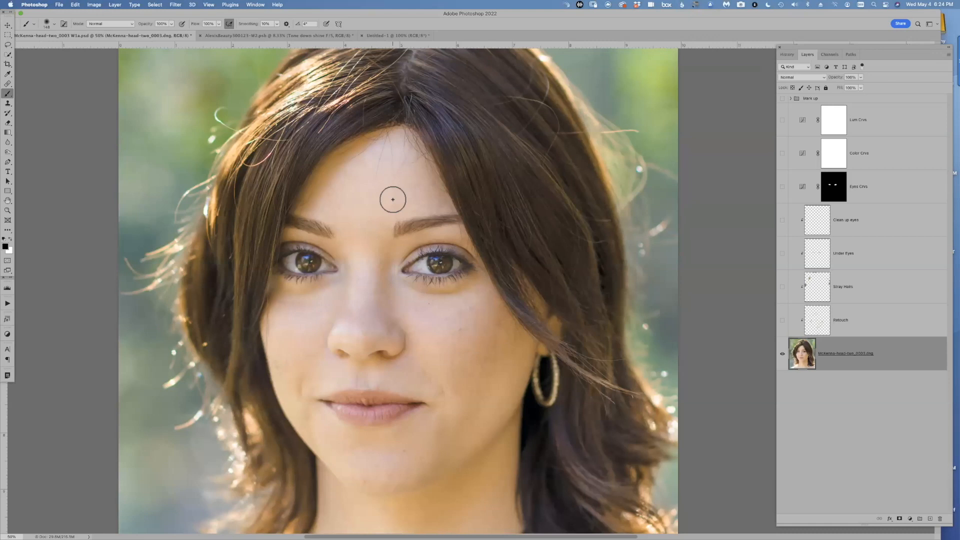
{"action": "scroll", "coordinate": [369, 205], "scroll_direction": "up", "scroll_amount": 2}
{"action": "scroll", "coordinate": [398, 240], "scroll_direction": "down", "scroll_amount": 4}
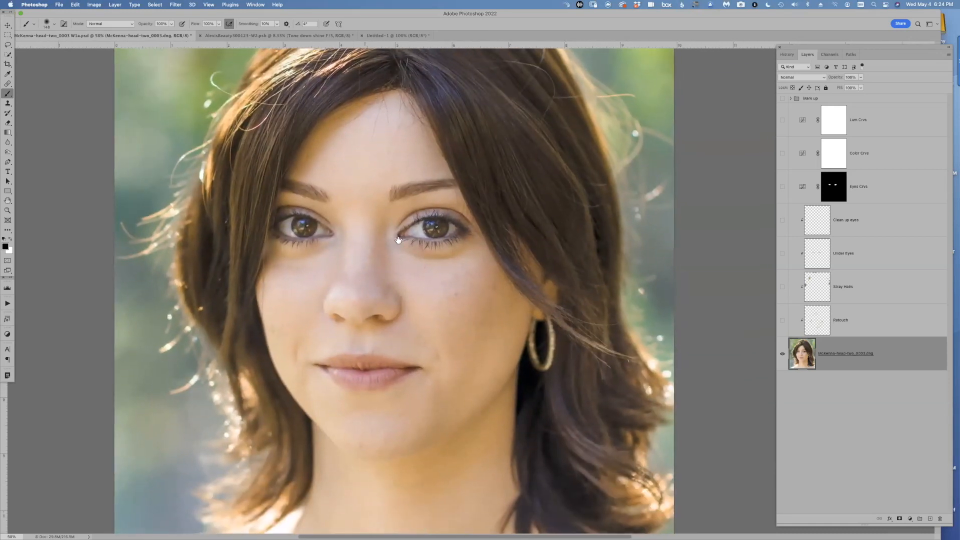
{"action": "scroll", "coordinate": [399, 240], "scroll_direction": "down", "scroll_amount": 3}
{"action": "scroll", "coordinate": [400, 220], "scroll_direction": "up", "scroll_amount": 6}
{"action": "scroll", "coordinate": [405, 181], "scroll_direction": "down", "scroll_amount": 3}
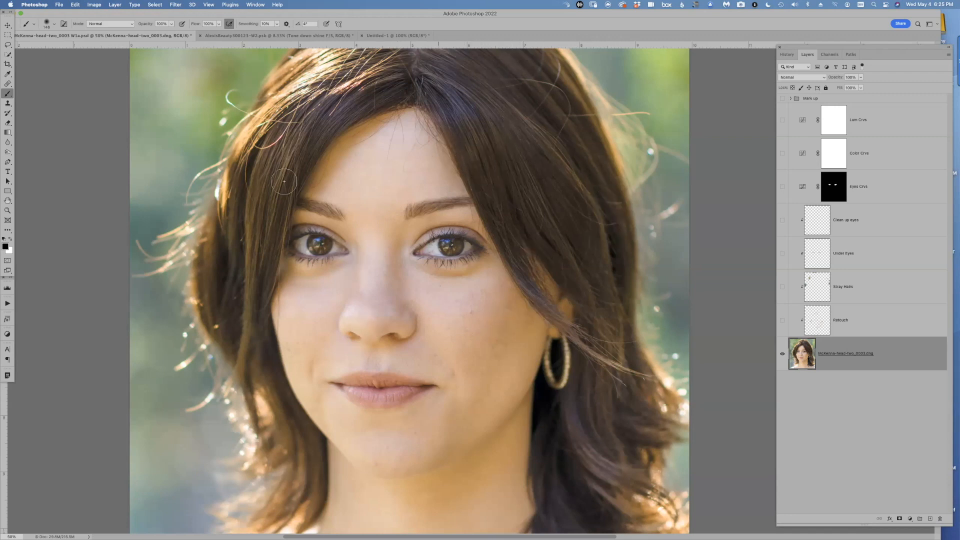
{"action": "left_click_drag", "start_coordinate": [456, 205], "coordinate": [447, 277]}
{"action": "mouse_move", "coordinate": [483, 234]}
{"action": "left_mouse_down"}
{"action": "mouse_move", "coordinate": [452, 281]}
{"action": "mouse_move", "coordinate": [464, 241]}
{"action": "left_mouse_up"}
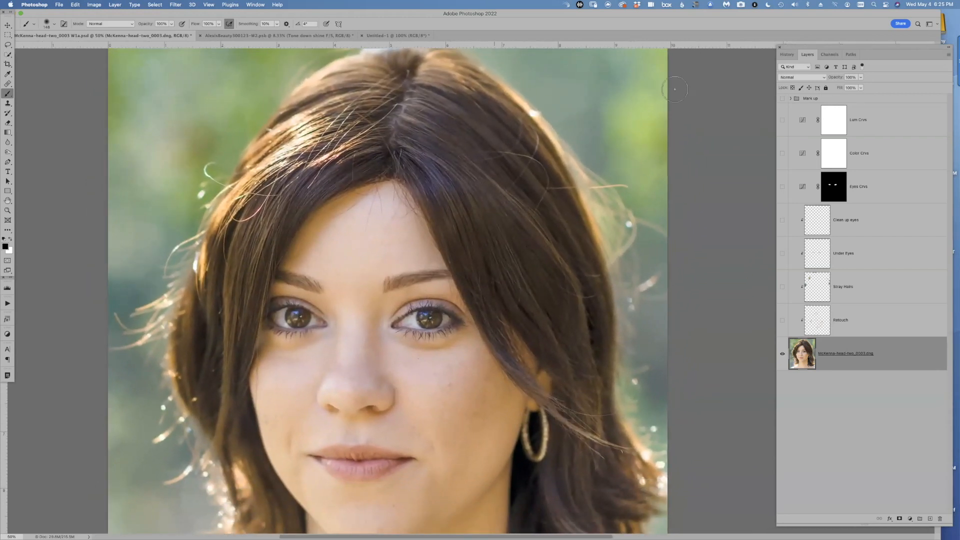
- Show the Mark up group, expand it and select the Mark up layer inside
{"action": "left_click", "coordinate": [783, 99]}
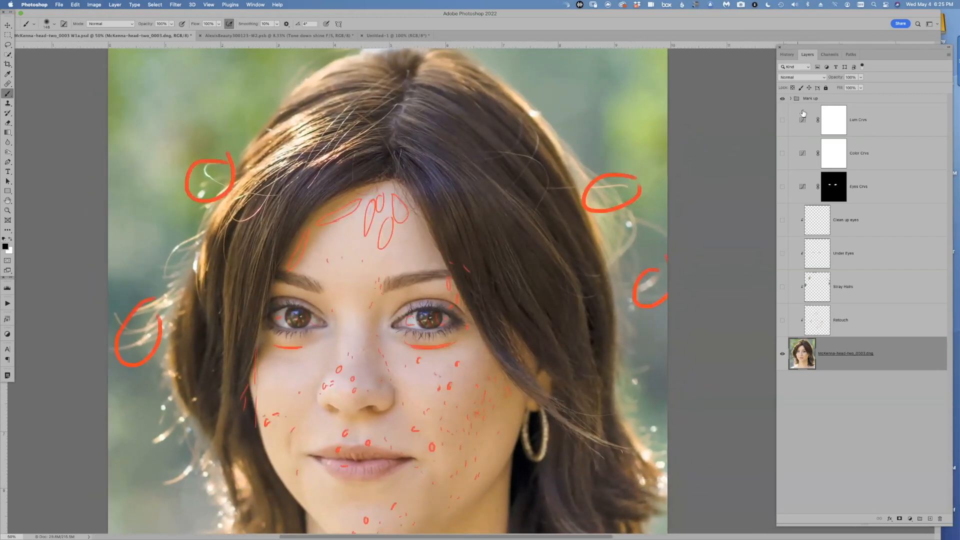
{"action": "left_click", "coordinate": [790, 99]}
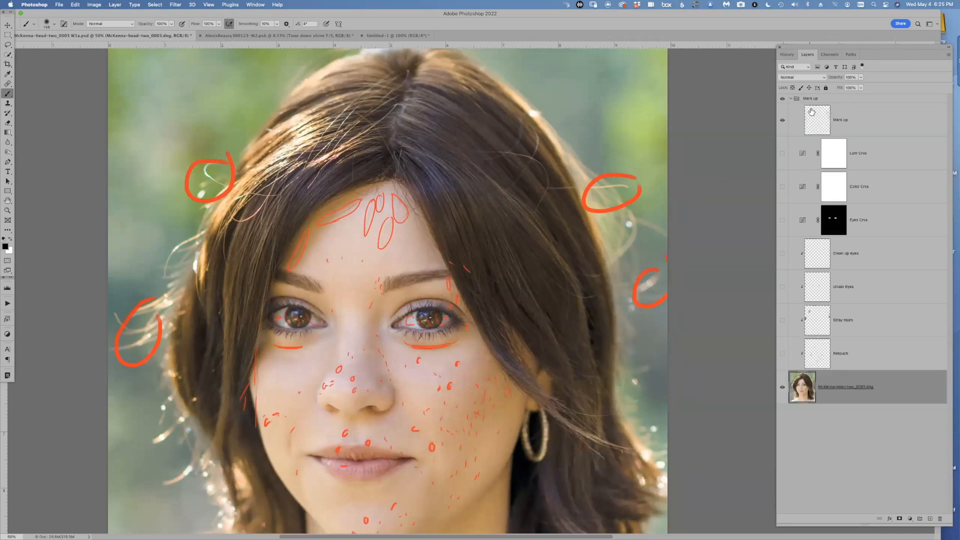
{"action": "left_click", "coordinate": [863, 129]}
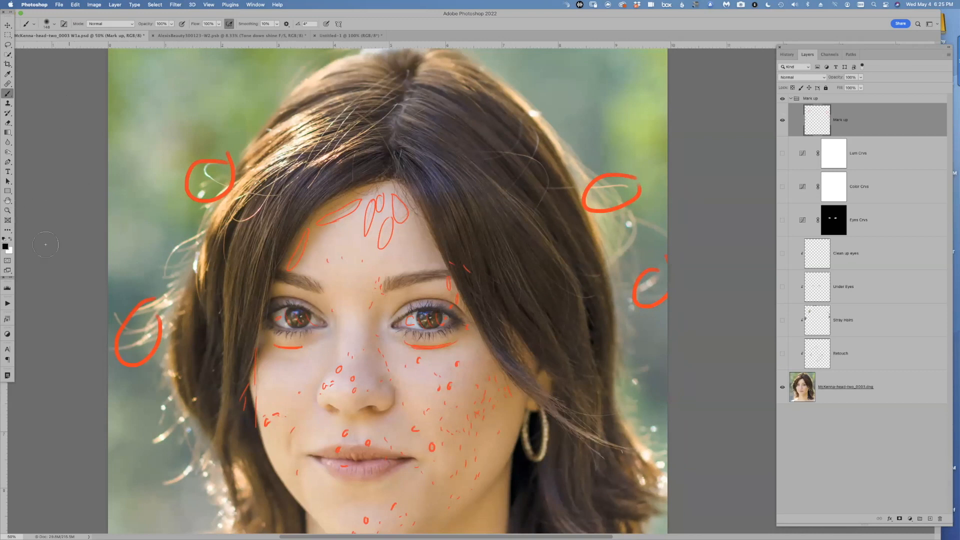
- Set the foreground color to bright green with RGB values 0, 255, 12
{"action": "left_click", "coordinate": [5, 246]}
{"action": "left_click_drag", "start_coordinate": [177, 108], "coordinate": [163, 58]}
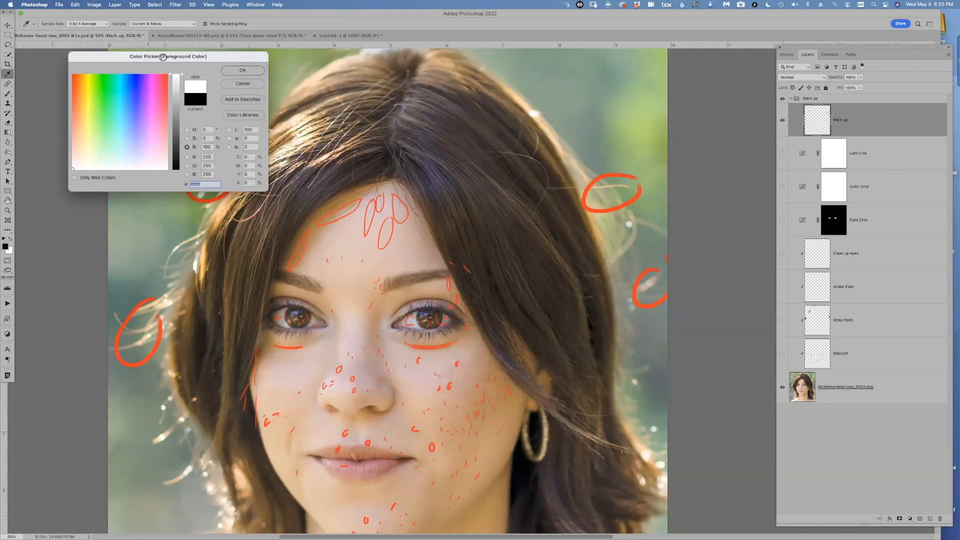
{"action": "left_click_drag", "start_coordinate": [88, 76], "coordinate": [72, 52]}
{"action": "left_click_drag", "start_coordinate": [108, 84], "coordinate": [106, 47]}
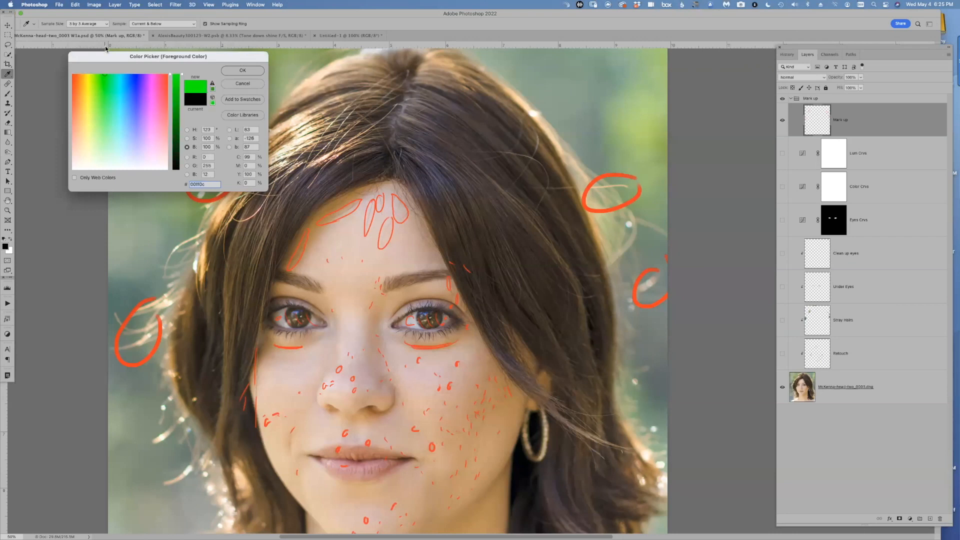
{"action": "key", "text": "Return"}
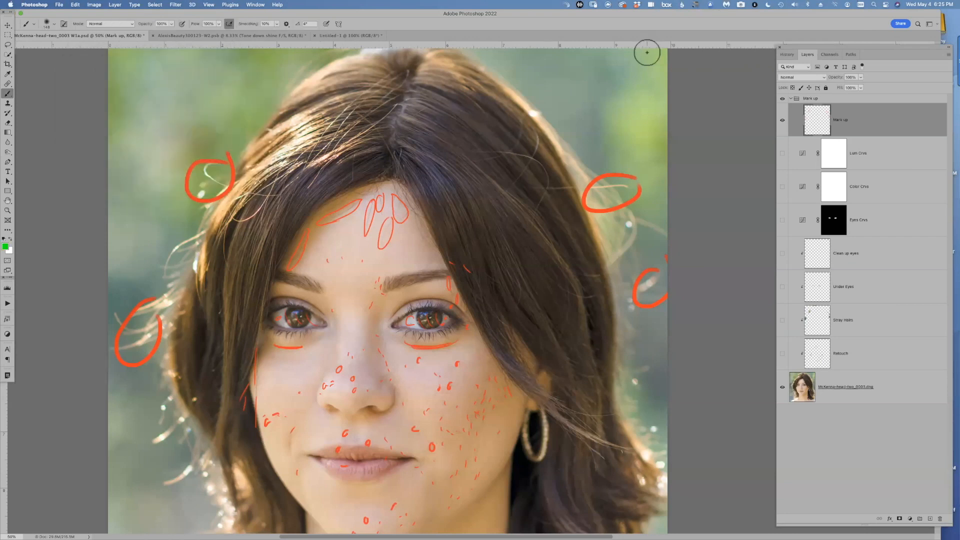
- Paint short green strokes on the Mark up layer over distracting hair areas on both sides and at the crown
{"action": "mouse_move", "coordinate": [329, 174]}
{"action": "left_mouse_down"}
{"action": "mouse_move", "coordinate": [302, 196]}
{"action": "mouse_move", "coordinate": [235, 212]}
{"action": "left_mouse_up"}
{"action": "mouse_move", "coordinate": [493, 156]}
{"action": "left_mouse_down"}
{"action": "mouse_move", "coordinate": [533, 209]}
{"action": "mouse_move", "coordinate": [497, 184]}
{"action": "mouse_move", "coordinate": [476, 151]}
{"action": "left_mouse_up"}
{"action": "mouse_move", "coordinate": [548, 216]}
{"action": "left_mouse_down"}
{"action": "mouse_move", "coordinate": [580, 221]}
{"action": "mouse_move", "coordinate": [579, 240]}
{"action": "left_mouse_up"}
{"action": "left_click_drag", "start_coordinate": [478, 180], "coordinate": [483, 108]}
{"action": "left_click_drag", "start_coordinate": [454, 298], "coordinate": [479, 151]}
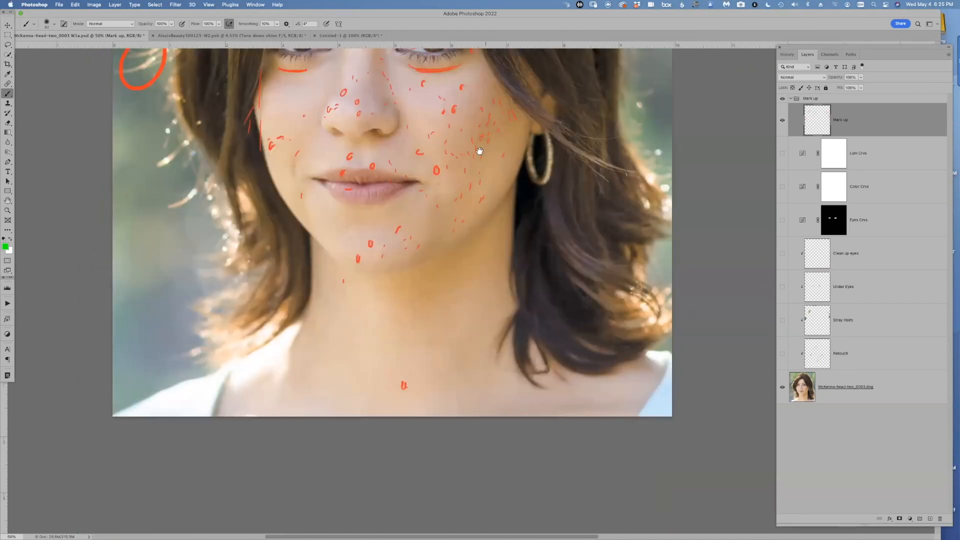
{"action": "scroll", "coordinate": [469, 270], "scroll_direction": "up", "scroll_amount": 10}
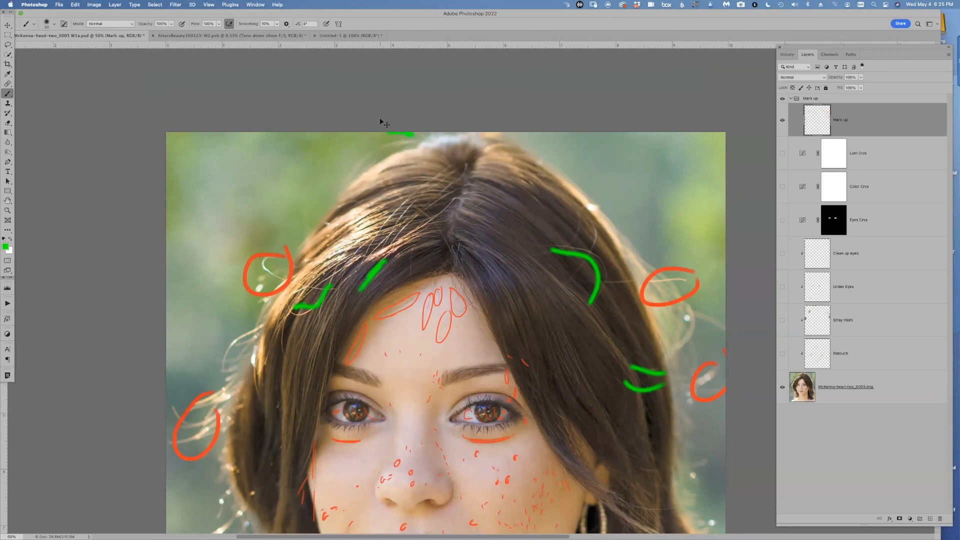
- Examine the red retouching marks around the forehead hairs and eyebrows at 200% magnification
{"action": "key", "text": "super+plus"}
{"action": "key", "text": "super+plus"}
{"action": "key", "text": "super+plus"}
{"action": "left_click_drag", "start_coordinate": [413, 468], "coordinate": [542, 196]}
{"action": "left_click_drag", "start_coordinate": [452, 324], "coordinate": [496, 143]}
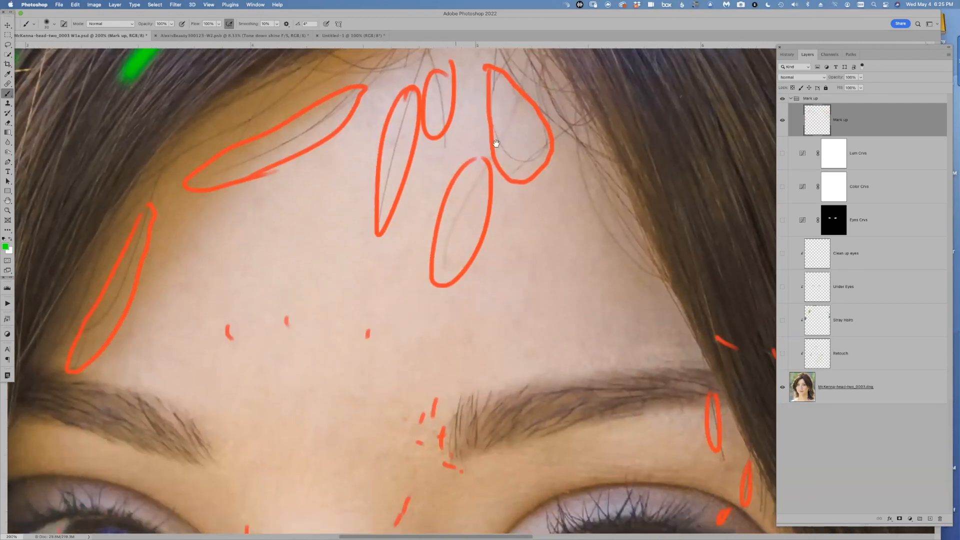
{"action": "left_click_drag", "start_coordinate": [454, 293], "coordinate": [433, 384]}
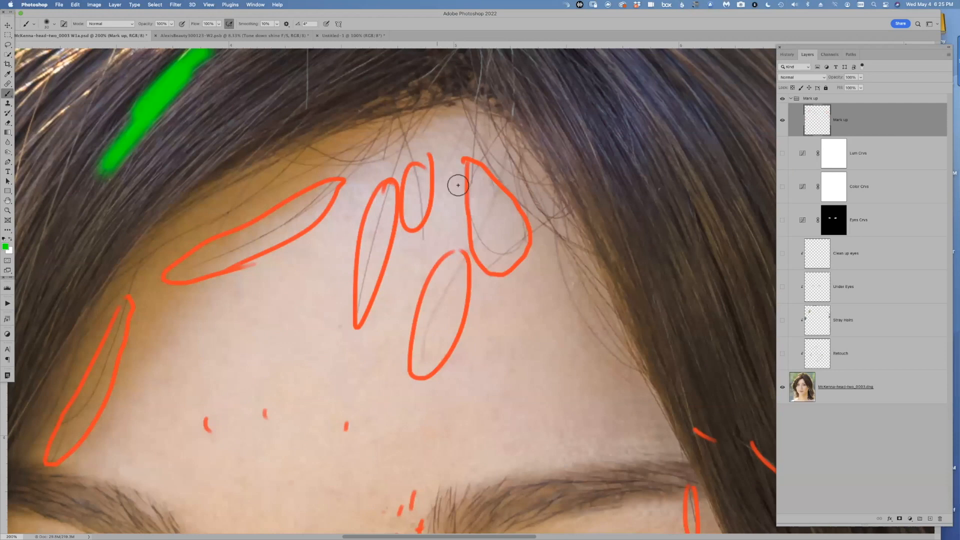
{"action": "mouse_move", "coordinate": [547, 284]}
{"action": "left_mouse_down"}
{"action": "mouse_move", "coordinate": [520, 250]}
{"action": "mouse_move", "coordinate": [497, 50]}
{"action": "left_mouse_up"}
{"action": "mouse_move", "coordinate": [501, 335]}
{"action": "left_mouse_down"}
{"action": "mouse_move", "coordinate": [470, 361]}
{"action": "mouse_move", "coordinate": [426, 515]}
{"action": "left_mouse_up"}
{"action": "left_click_drag", "start_coordinate": [407, 318], "coordinate": [429, 391]}
{"action": "left_click_drag", "start_coordinate": [416, 336], "coordinate": [581, 259]}
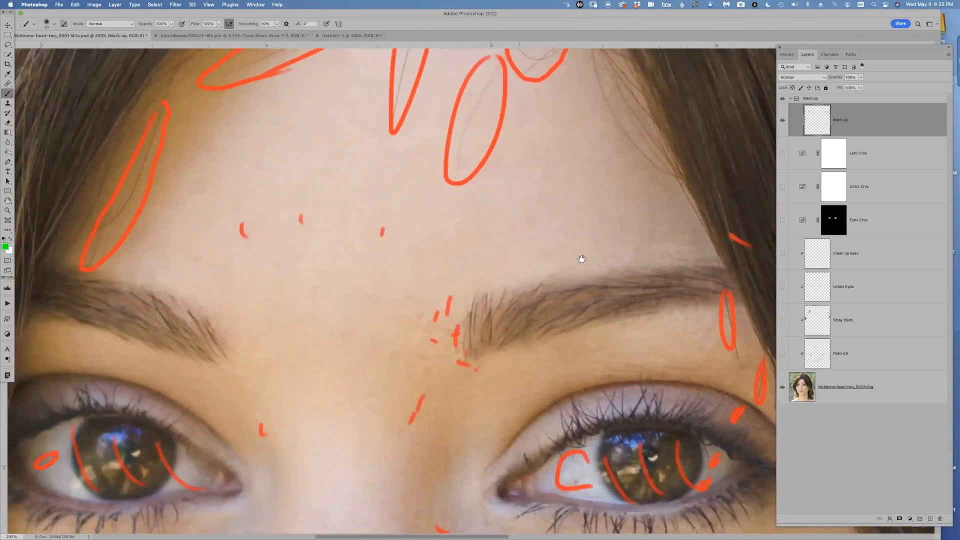
- Examine the red retouching marks in the eyes, under the eyes and along the nose
{"action": "left_click_drag", "start_coordinate": [259, 171], "coordinate": [342, 255]}
{"action": "left_click_drag", "start_coordinate": [477, 92], "coordinate": [340, 110]}
{"action": "left_click_drag", "start_coordinate": [533, 326], "coordinate": [493, 214]}
{"action": "left_click_drag", "start_coordinate": [424, 274], "coordinate": [536, 184]}
{"action": "left_click_drag", "start_coordinate": [363, 319], "coordinate": [400, 187]}
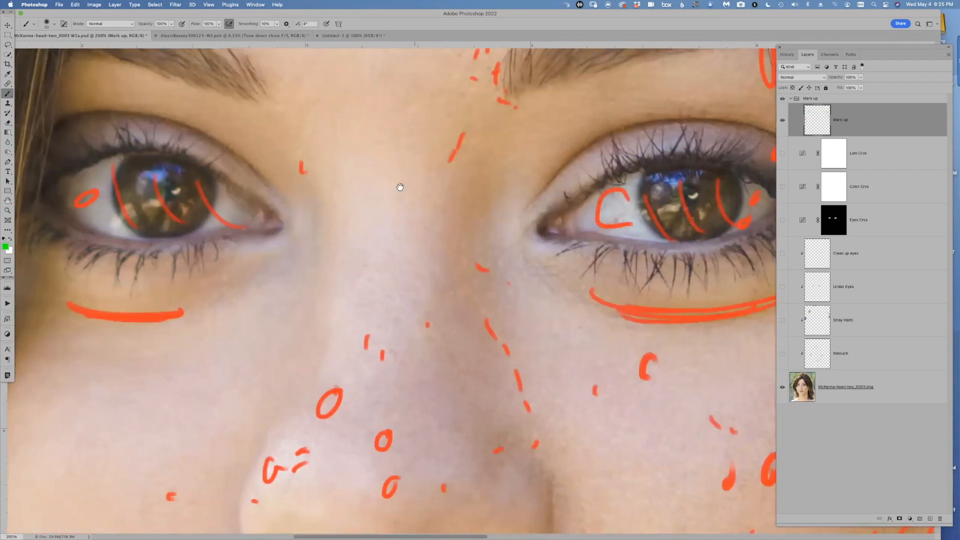
- Hide the Mark up layer and examine the unmarked skin on the nose and the cheek beside the earring
{"action": "key", "text": "super+comma"}
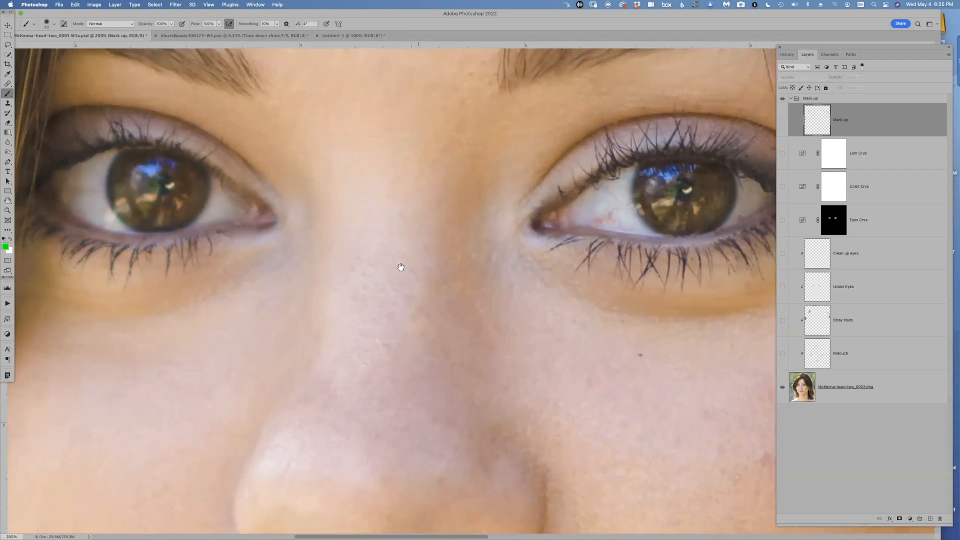
{"action": "left_click_drag", "start_coordinate": [401, 267], "coordinate": [380, 310]}
{"action": "left_click_drag", "start_coordinate": [411, 486], "coordinate": [264, 215]}
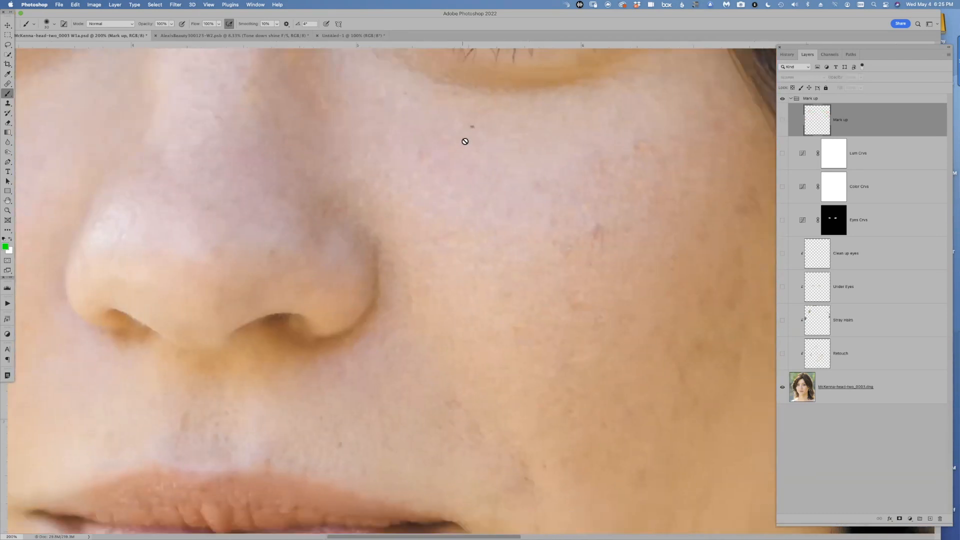
{"action": "left_click_drag", "start_coordinate": [399, 256], "coordinate": [187, 193]}
{"action": "mouse_move", "coordinate": [304, 336]}
{"action": "left_mouse_down"}
{"action": "mouse_move", "coordinate": [337, 265]}
{"action": "mouse_move", "coordinate": [317, 360]}
{"action": "left_mouse_up"}
{"action": "mouse_move", "coordinate": [401, 264]}
{"action": "left_mouse_down"}
{"action": "mouse_move", "coordinate": [348, 358]}
{"action": "mouse_move", "coordinate": [381, 337]}
{"action": "mouse_move", "coordinate": [394, 382]}
{"action": "mouse_move", "coordinate": [336, 389]}
{"action": "mouse_move", "coordinate": [403, 253]}
{"action": "mouse_move", "coordinate": [377, 347]}
{"action": "left_mouse_up"}
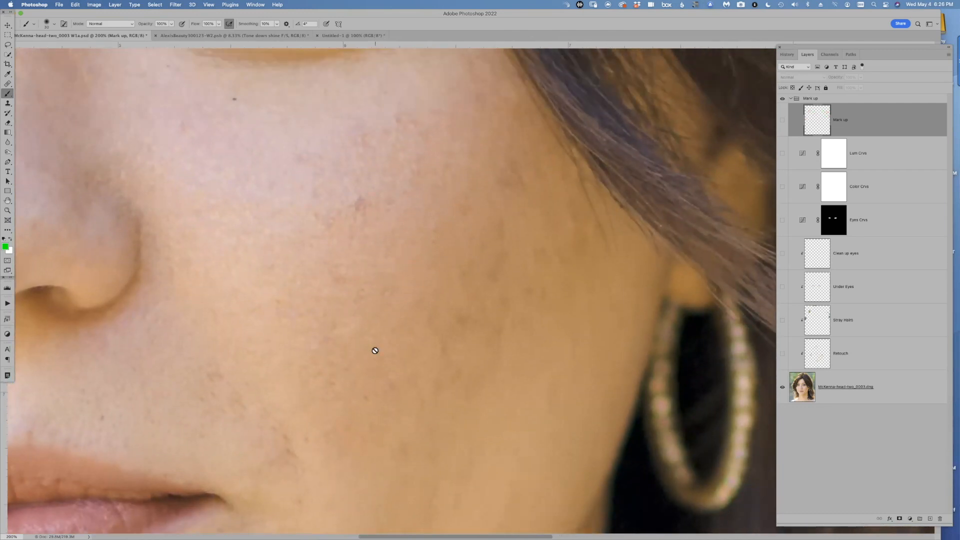
- Examine the unretouched skin texture and uneven tone on the cheek beside the earring at 300% magnification
{"action": "key", "text": "super+minus"}
{"action": "key", "text": "super+minus"}
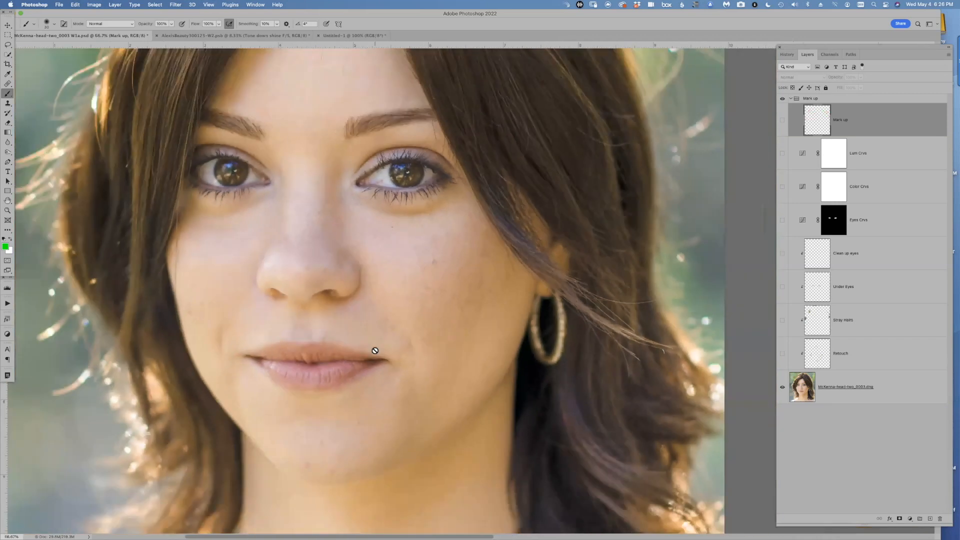
{"action": "mouse_move", "coordinate": [397, 276]}
{"action": "left_mouse_down"}
{"action": "mouse_move", "coordinate": [399, 324]}
{"action": "mouse_move", "coordinate": [480, 327]}
{"action": "left_mouse_up"}
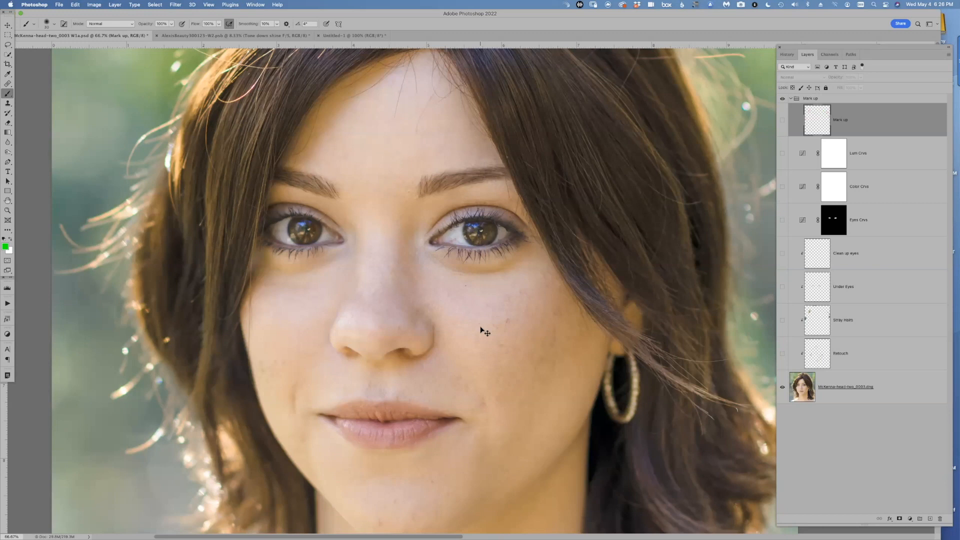
{"action": "key", "text": "super+plus"}
{"action": "key", "text": "super+plus"}
{"action": "key", "text": "super+plus"}
{"action": "left_click_drag", "start_coordinate": [347, 329], "coordinate": [326, 237]}
{"action": "left_click_drag", "start_coordinate": [375, 305], "coordinate": [346, 392]}
{"action": "left_click_drag", "start_coordinate": [423, 313], "coordinate": [349, 382]}
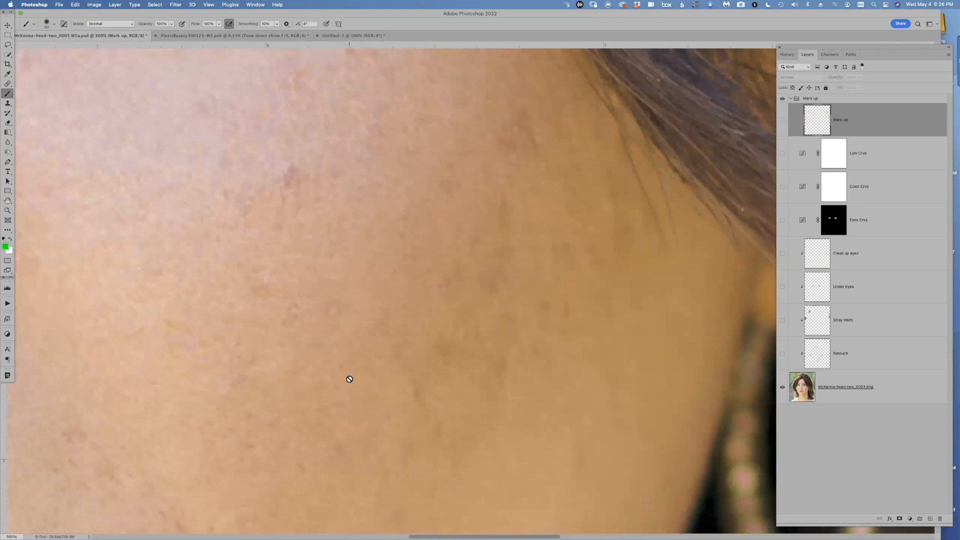
{"action": "left_click_drag", "start_coordinate": [354, 330], "coordinate": [428, 370]}
- Review the whole face at lower magnification and briefly compare it with the Mark up layer shown and hidden
{"action": "key", "text": "super+minus"}
{"action": "key", "text": "super+minus"}
{"action": "key", "text": "super+minus"}
{"action": "key", "text": "super+minus"}
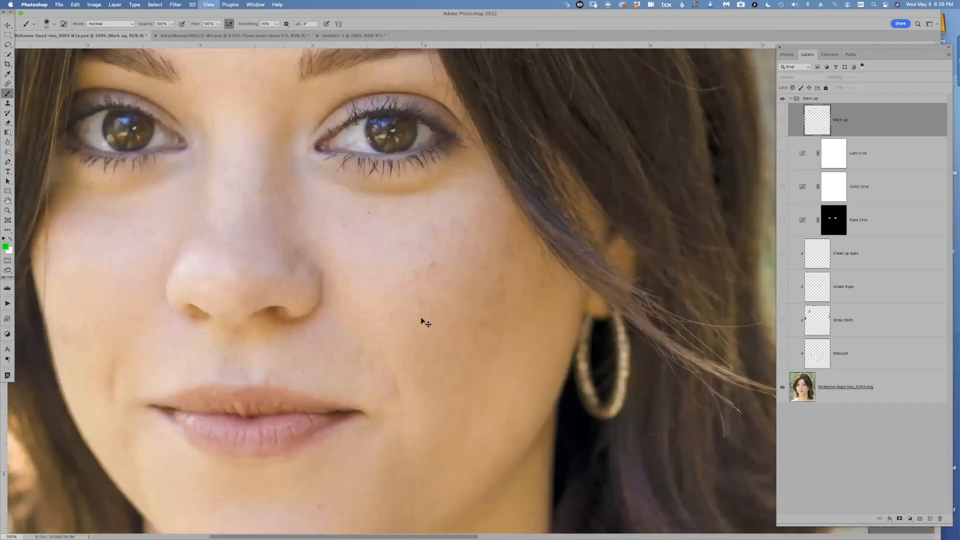
{"action": "left_click_drag", "start_coordinate": [384, 221], "coordinate": [364, 286]}
{"action": "left_click_drag", "start_coordinate": [374, 320], "coordinate": [351, 277]}
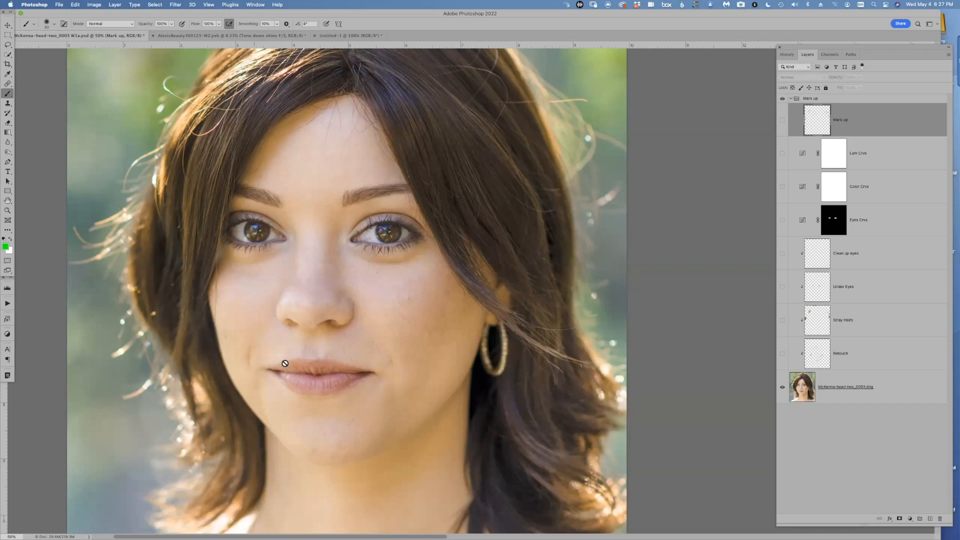
{"action": "left_click", "coordinate": [783, 120]}
{"action": "left_click", "coordinate": [783, 120]}
- Create a new layer named Demo Retouch directly above the portrait photo layer, clipped to it
{"action": "key", "text": "super+equal"}
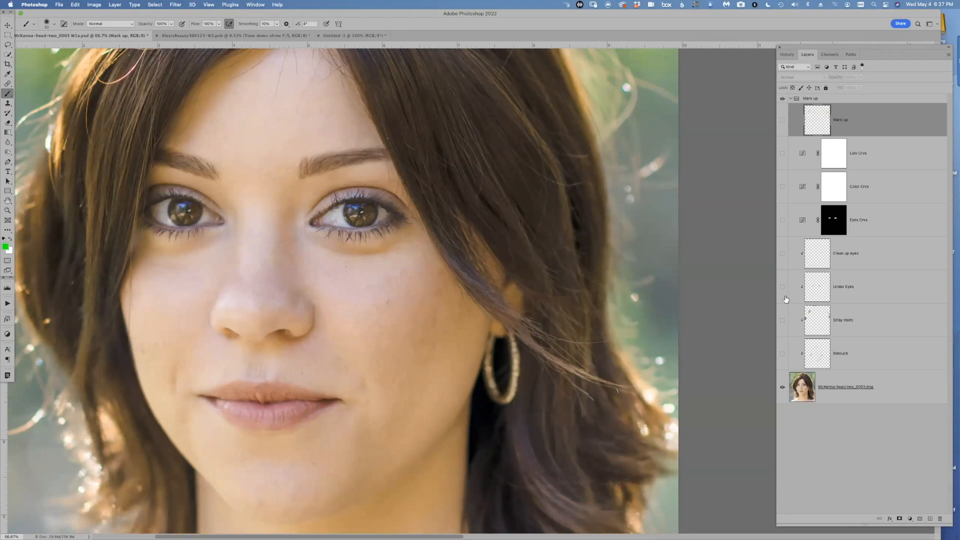
{"action": "key", "text": "super+equal"}
{"action": "scroll", "coordinate": [343, 248], "scroll_direction": "up", "scroll_amount": 10}
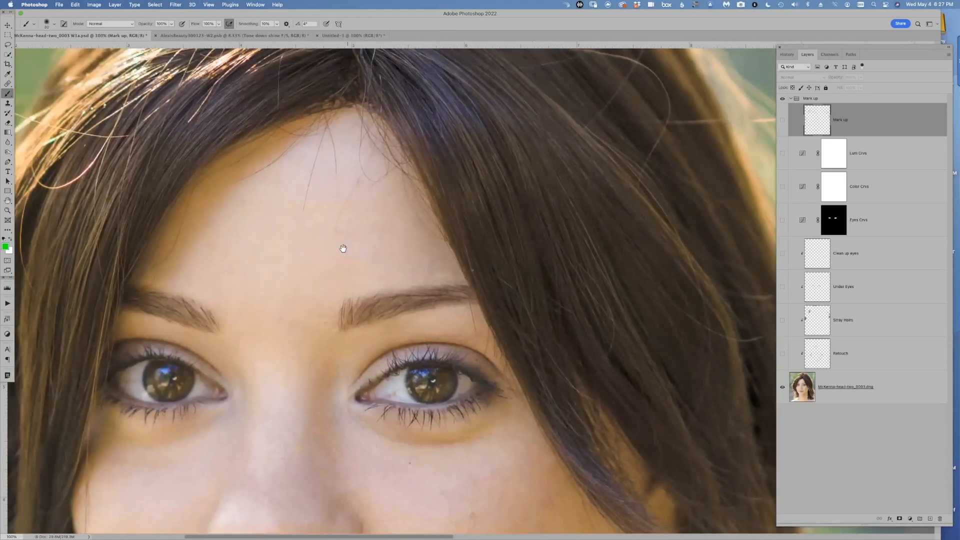
{"action": "scroll", "coordinate": [360, 263], "scroll_direction": "up", "scroll_amount": 3}
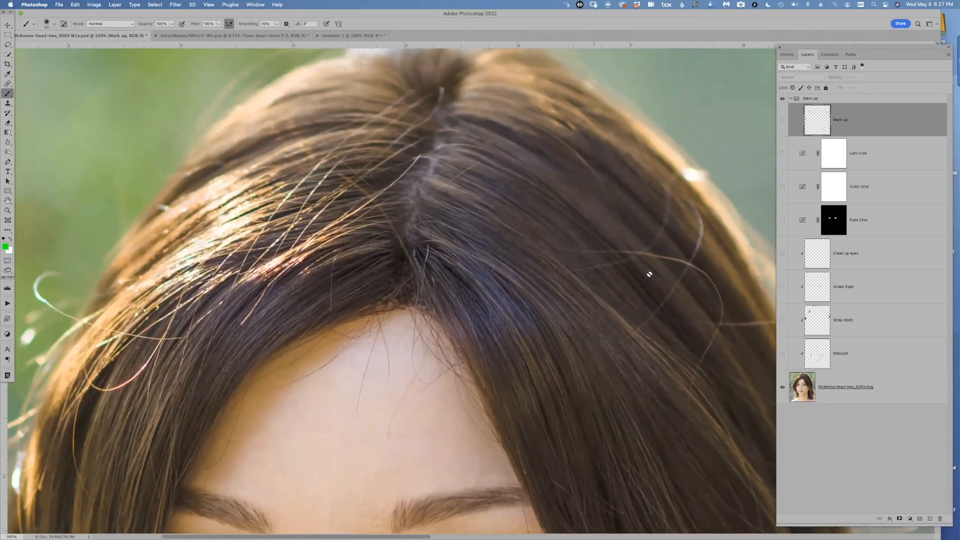
{"action": "left_click", "coordinate": [888, 385]}
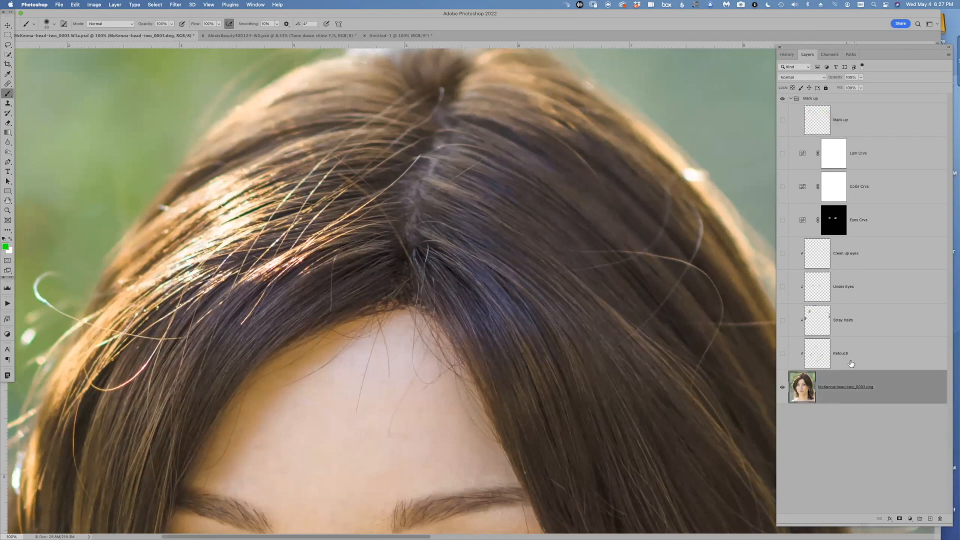
{"action": "key", "text": "super+shift+n"}
{"action": "type", "text": "Demo Ret"}
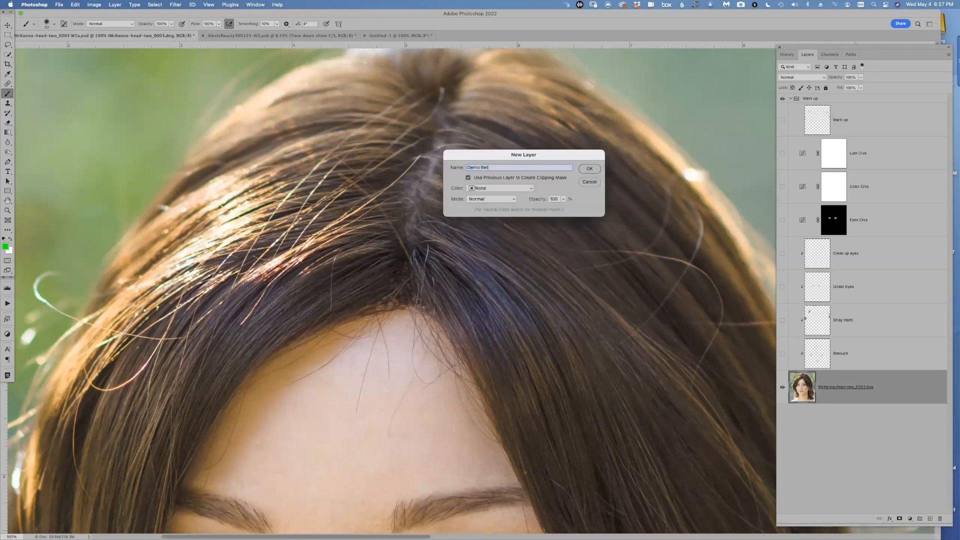
{"action": "type", "text": "ou"}
{"action": "key", "text": "BackSpace"}
{"action": "key", "text": "BackSpace"}
{"action": "key", "text": "Return"}
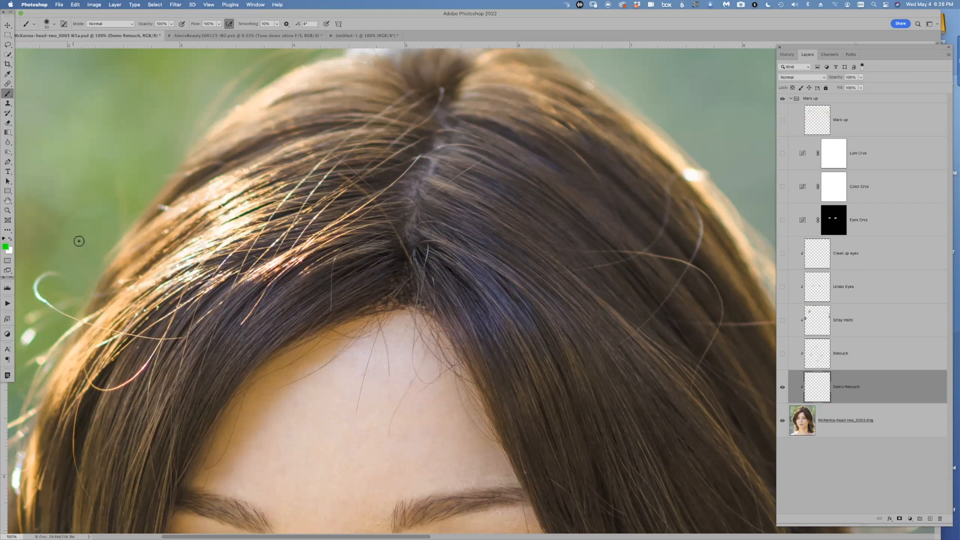
- Activate the Spot Healing Brush with the Content-Aware type and enlarge its brush
{"action": "left_click", "coordinate": [7, 85]}
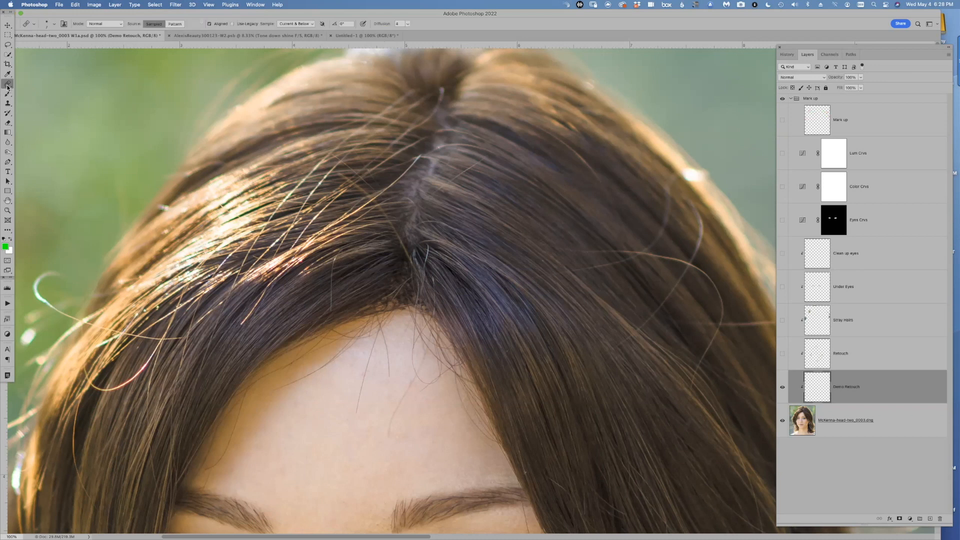
{"action": "left_click", "coordinate": [7, 85]}
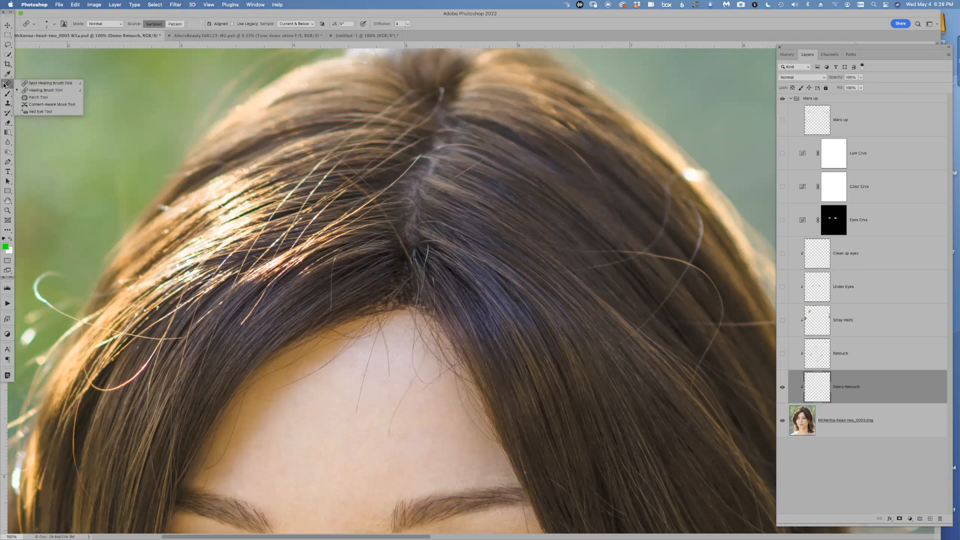
{"action": "left_click", "coordinate": [34, 85]}
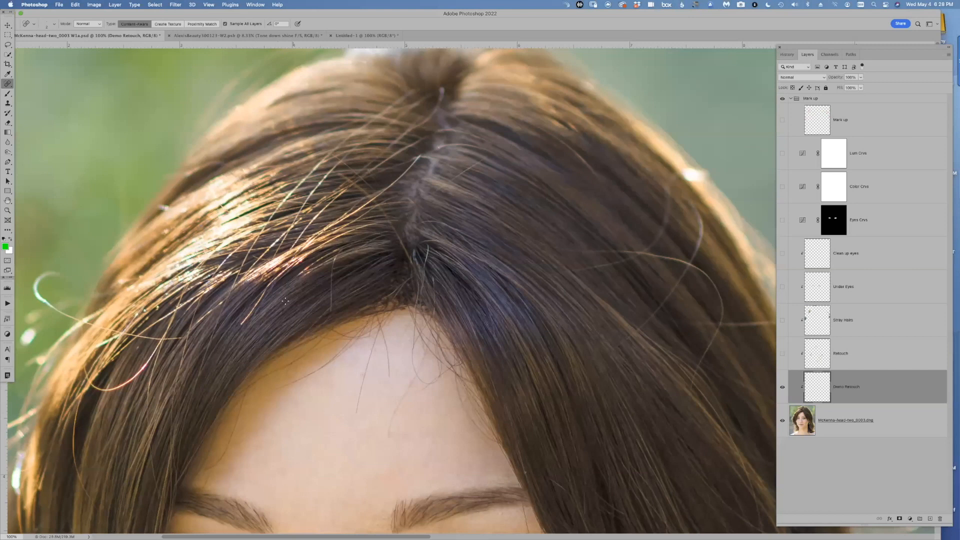
{"action": "left_click_drag", "start_coordinate": [281, 310], "coordinate": [283, 310]}
{"action": "left_click_drag", "start_coordinate": [282, 311], "coordinate": [285, 306]}
- Check the Healing Brush's sample source options, keep Current & Below, and return to the Spot Healing Brush
{"action": "left_click", "coordinate": [8, 86]}
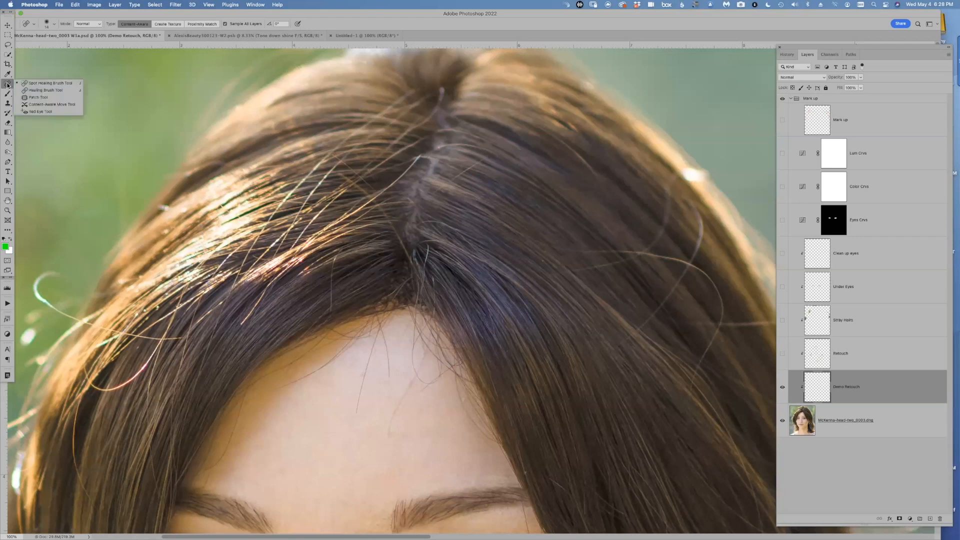
{"action": "left_click", "coordinate": [49, 91]}
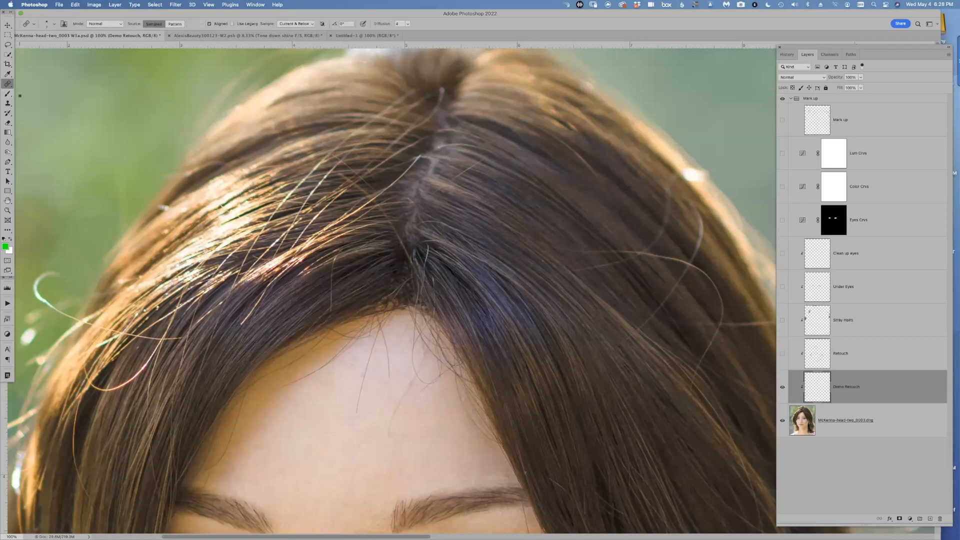
{"action": "left_click", "coordinate": [298, 25]}
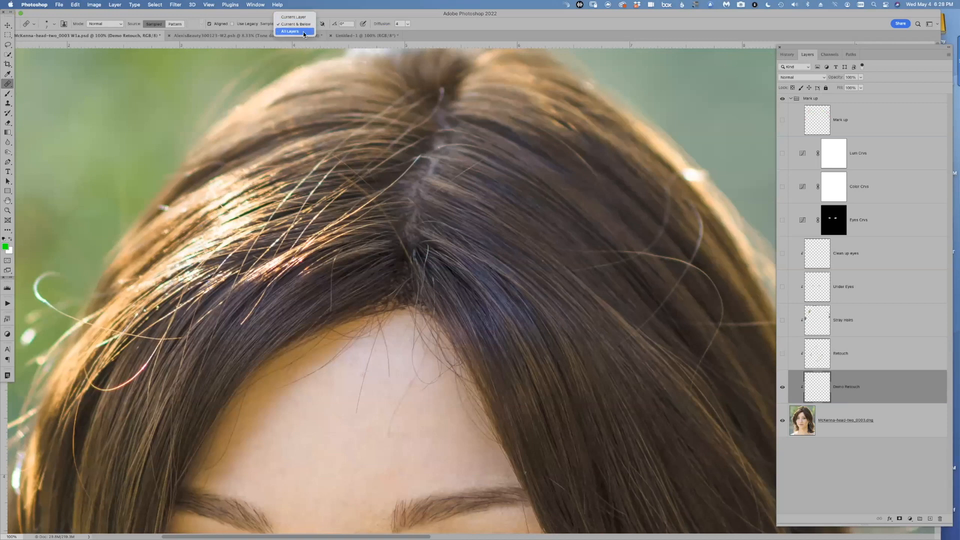
{"action": "left_click", "coordinate": [304, 26]}
{"action": "left_click", "coordinate": [8, 88]}
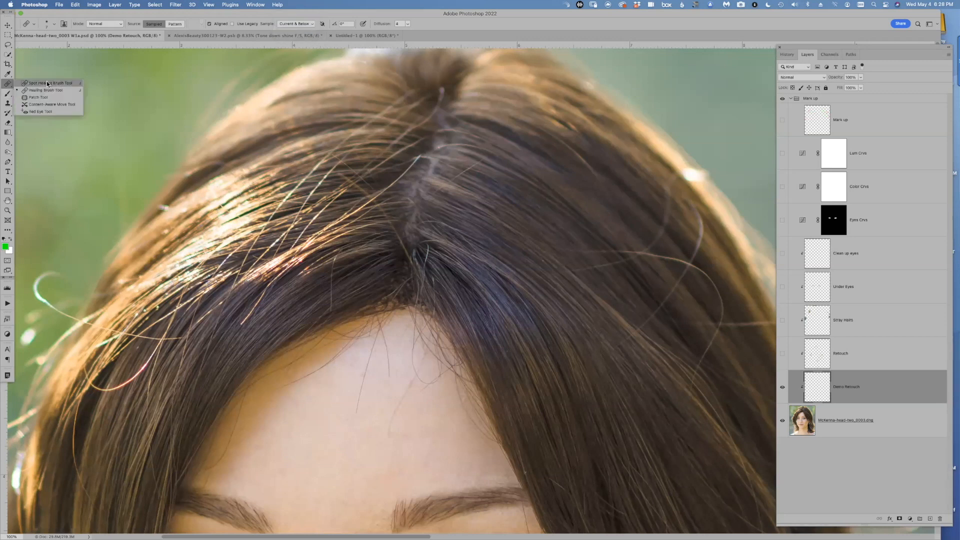
{"action": "left_click", "coordinate": [47, 81]}
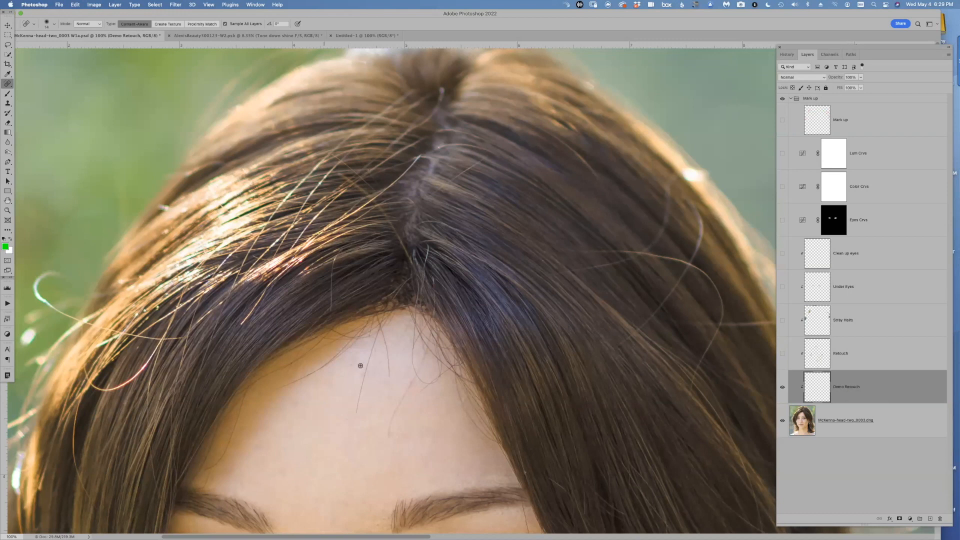
- Switch to the Eraser tool and back to the Spot Healing Brush
{"action": "mouse_move", "coordinate": [321, 369]}
{"action": "left_mouse_down"}
{"action": "mouse_move", "coordinate": [304, 394]}
{"action": "mouse_move", "coordinate": [318, 416]}
{"action": "left_mouse_up"}
{"action": "key", "text": "e"}
{"action": "mouse_move", "coordinate": [332, 375]}
{"action": "left_mouse_down"}
{"action": "mouse_move", "coordinate": [346, 375]}
{"action": "mouse_move", "coordinate": [345, 342]}
{"action": "left_mouse_up"}
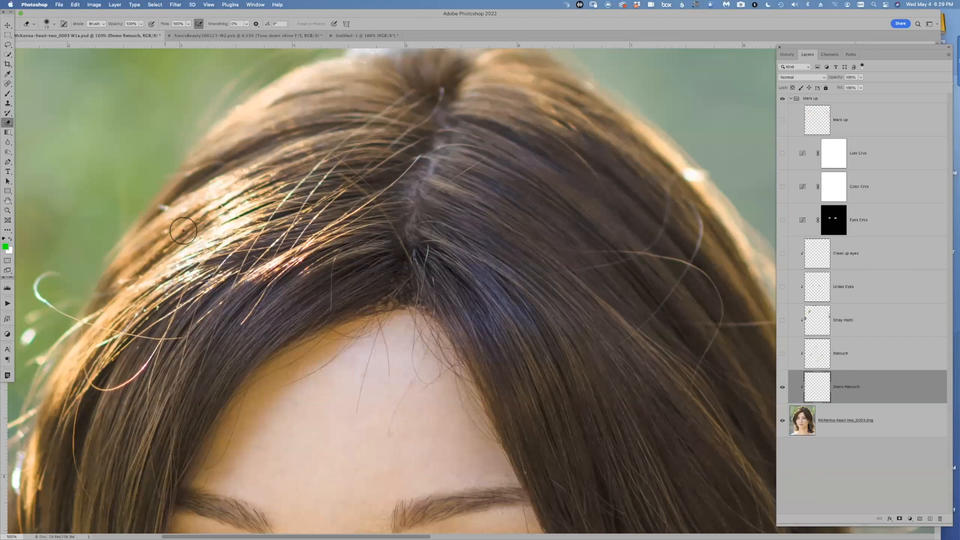
{"action": "key", "text": "j"}
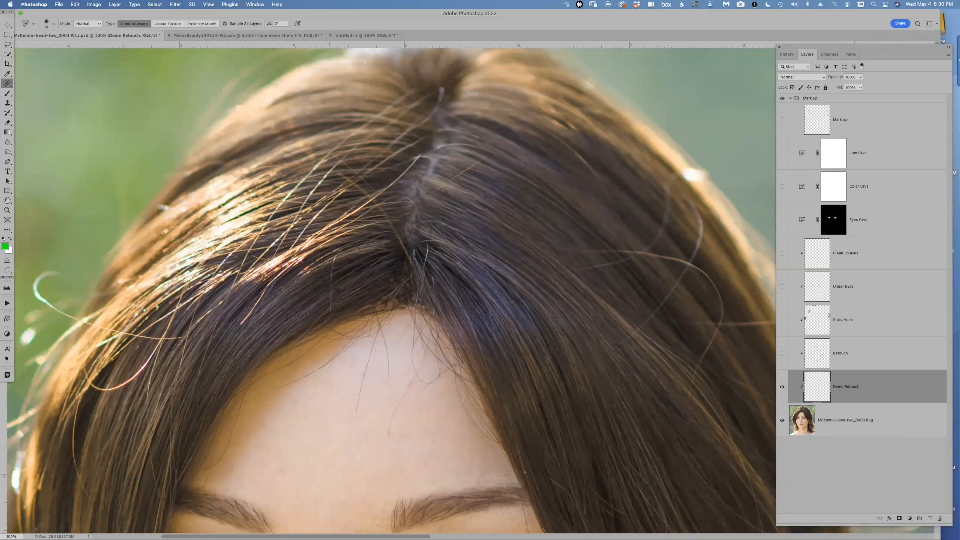
- Examine the stray hairs on the forehead and the veins in the white of the eye at 300% magnification
{"action": "key", "text": "super+plus"}
{"action": "key", "text": "super+plus"}
{"action": "left_click_drag", "start_coordinate": [283, 401], "coordinate": [380, 169]}
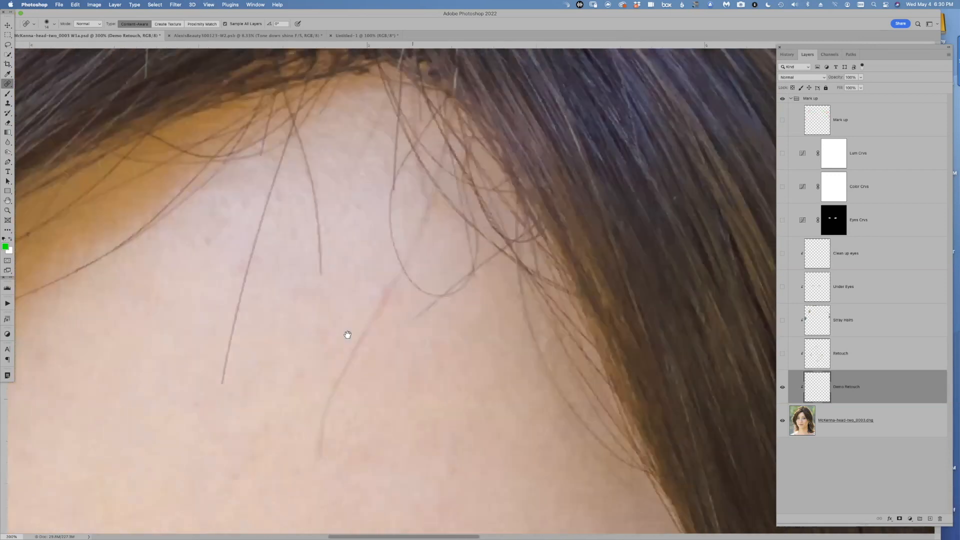
{"action": "left_click_drag", "start_coordinate": [348, 347], "coordinate": [254, 108]}
{"action": "left_click_drag", "start_coordinate": [380, 475], "coordinate": [280, 260]}
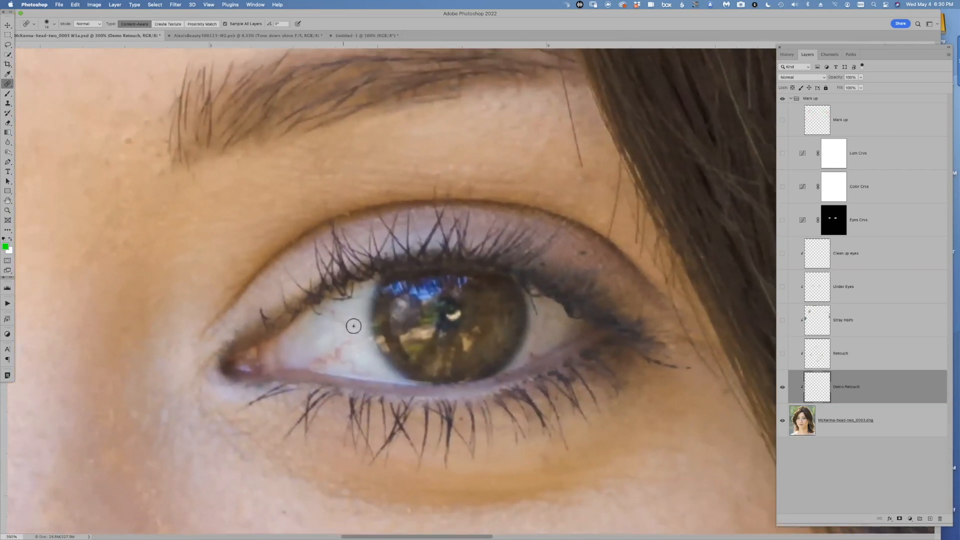
{"action": "left_click_drag", "start_coordinate": [400, 323], "coordinate": [346, 342]}
{"action": "mouse_move", "coordinate": [379, 384]}
{"action": "left_mouse_down"}
{"action": "mouse_move", "coordinate": [379, 409]}
{"action": "mouse_move", "coordinate": [373, 362]}
{"action": "mouse_move", "coordinate": [376, 422]}
{"action": "left_mouse_up"}
{"action": "left_click_drag", "start_coordinate": [315, 317], "coordinate": [386, 357]}
- Heal the red veins in the inner white of the eye using the Content-Aware Spot Healing Brush
{"action": "mouse_move", "coordinate": [375, 208]}
{"action": "left_mouse_down"}
{"action": "mouse_move", "coordinate": [334, 200]}
{"action": "mouse_move", "coordinate": [368, 212]}
{"action": "mouse_move", "coordinate": [332, 240]}
{"action": "mouse_move", "coordinate": [361, 217]}
{"action": "left_mouse_up"}
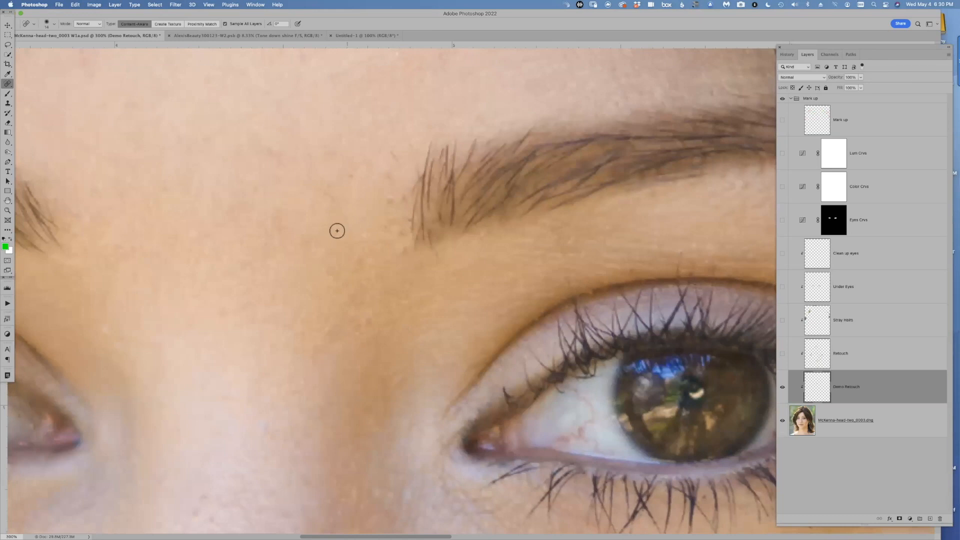
{"action": "mouse_move", "coordinate": [344, 213]}
{"action": "left_mouse_down"}
{"action": "mouse_move", "coordinate": [370, 203]}
{"action": "mouse_move", "coordinate": [345, 200]}
{"action": "mouse_move", "coordinate": [323, 245]}
{"action": "mouse_move", "coordinate": [339, 270]}
{"action": "mouse_move", "coordinate": [320, 222]}
{"action": "mouse_move", "coordinate": [309, 250]}
{"action": "left_mouse_up"}
{"action": "left_click_drag", "start_coordinate": [315, 327], "coordinate": [303, 374]}
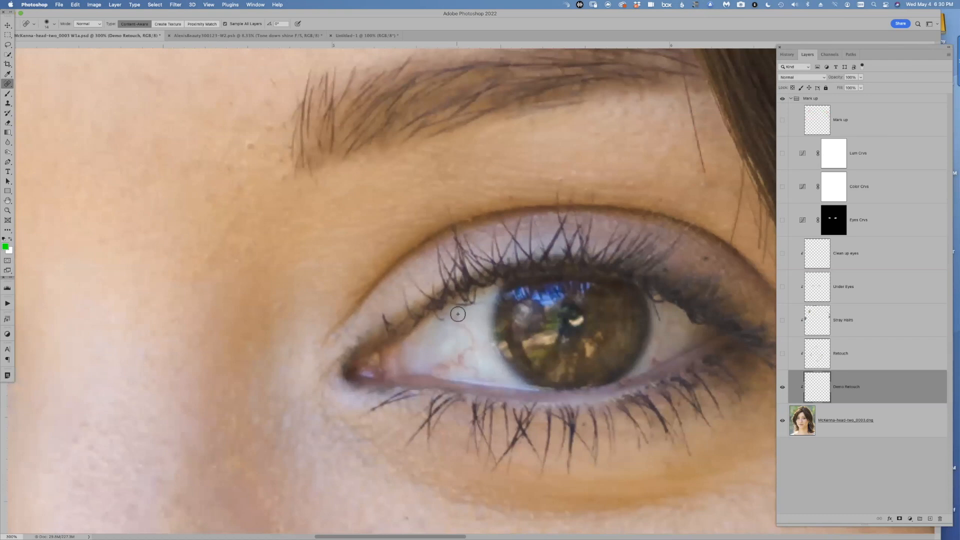
{"action": "mouse_move", "coordinate": [456, 320]}
{"action": "left_mouse_down"}
{"action": "mouse_move", "coordinate": [471, 345]}
{"action": "mouse_move", "coordinate": [436, 377]}
{"action": "left_mouse_up"}
{"action": "left_click_drag", "start_coordinate": [450, 310], "coordinate": [438, 314]}
- Set the Spot Healing Brush to Proximity Match and remove the lower length of the long stray hair on the forehead
{"action": "left_click_drag", "start_coordinate": [339, 321], "coordinate": [341, 343]}
{"action": "scroll", "coordinate": [334, 306], "scroll_direction": "up", "scroll_amount": 3}
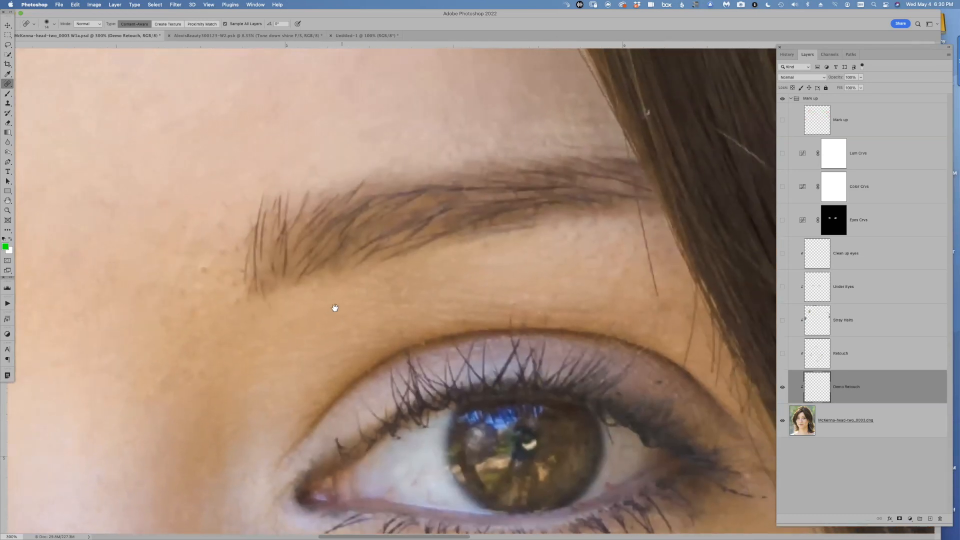
{"action": "scroll", "coordinate": [467, 225], "scroll_direction": "right", "scroll_amount": 5}
{"action": "left_click_drag", "start_coordinate": [472, 254], "coordinate": [547, 210]}
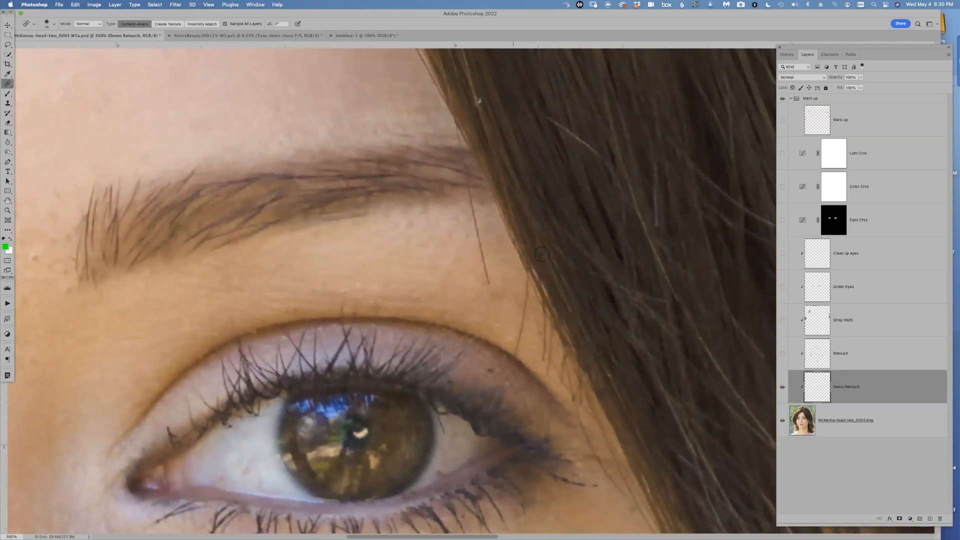
{"action": "left_click_drag", "start_coordinate": [274, 185], "coordinate": [447, 281]}
{"action": "scroll", "coordinate": [410, 350], "scroll_direction": "up", "scroll_amount": 5}
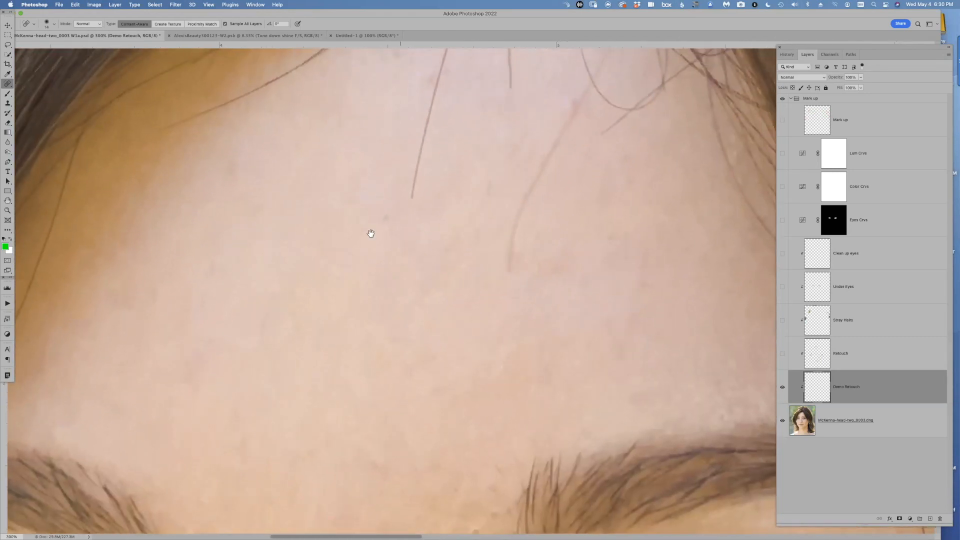
{"action": "left_click", "coordinate": [211, 24]}
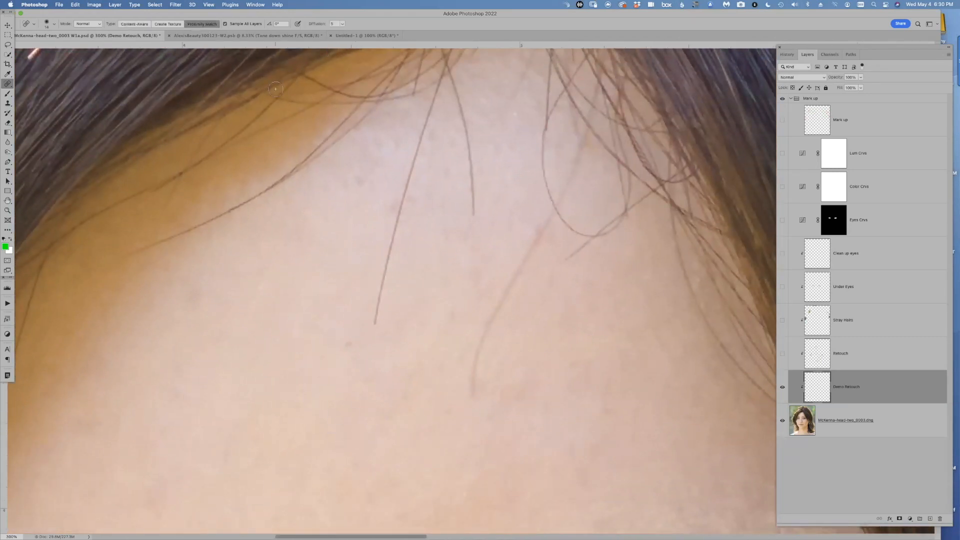
{"action": "left_click_drag", "start_coordinate": [374, 321], "coordinate": [410, 176]}
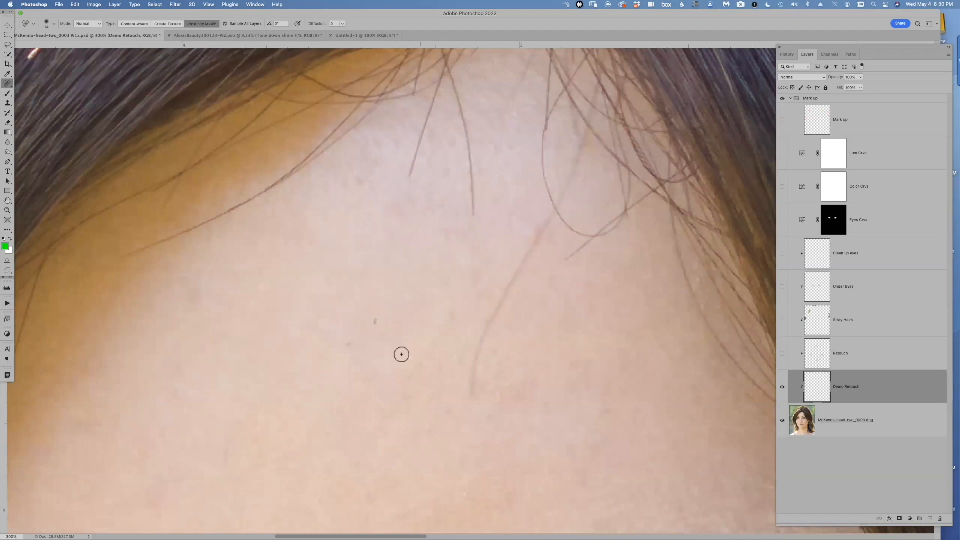
{"action": "left_click_drag", "start_coordinate": [384, 301], "coordinate": [376, 324]}
{"action": "left_click_drag", "start_coordinate": [410, 166], "coordinate": [426, 130]}
- Try Proximity Match healing strokes on the white of the eye and undo them
{"action": "scroll", "coordinate": [321, 330], "scroll_direction": "up", "scroll_amount": 3}
{"action": "scroll", "coordinate": [322, 330], "scroll_direction": "right", "scroll_amount": 2}
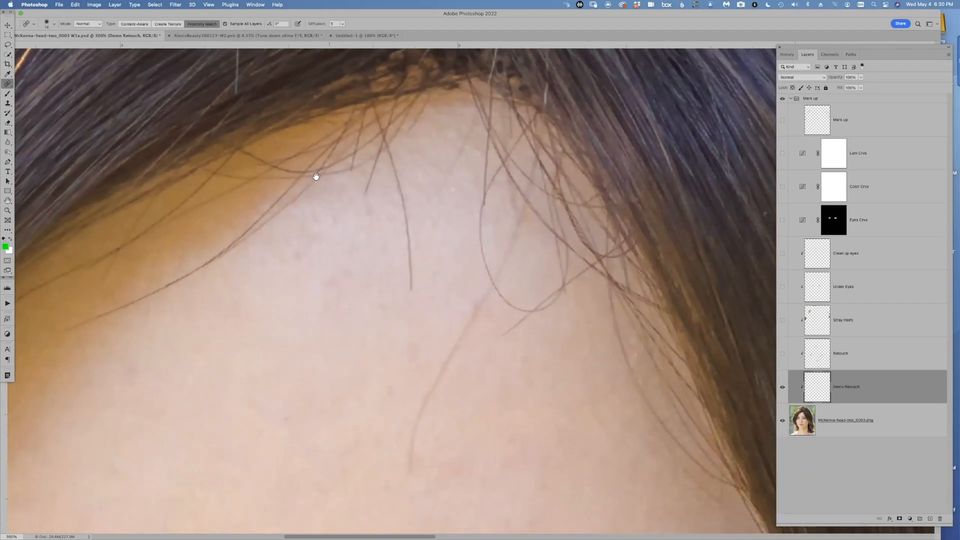
{"action": "scroll", "coordinate": [315, 175], "scroll_direction": "down", "scroll_amount": 10}
{"action": "scroll", "coordinate": [316, 176], "scroll_direction": "right", "scroll_amount": 3}
{"action": "left_click_drag", "start_coordinate": [300, 322], "coordinate": [358, 303]}
{"action": "mouse_move", "coordinate": [301, 332]}
{"action": "left_mouse_down"}
{"action": "mouse_move", "coordinate": [332, 311]}
{"action": "mouse_move", "coordinate": [378, 324]}
{"action": "left_mouse_up"}
{"action": "key", "text": "super+z"}
{"action": "key", "text": "super+z"}
- Set the Spot Healing Brush back to Content-Aware and heal the marks near the inner corner of the eye white
{"action": "left_click_drag", "start_coordinate": [368, 361], "coordinate": [400, 336]}
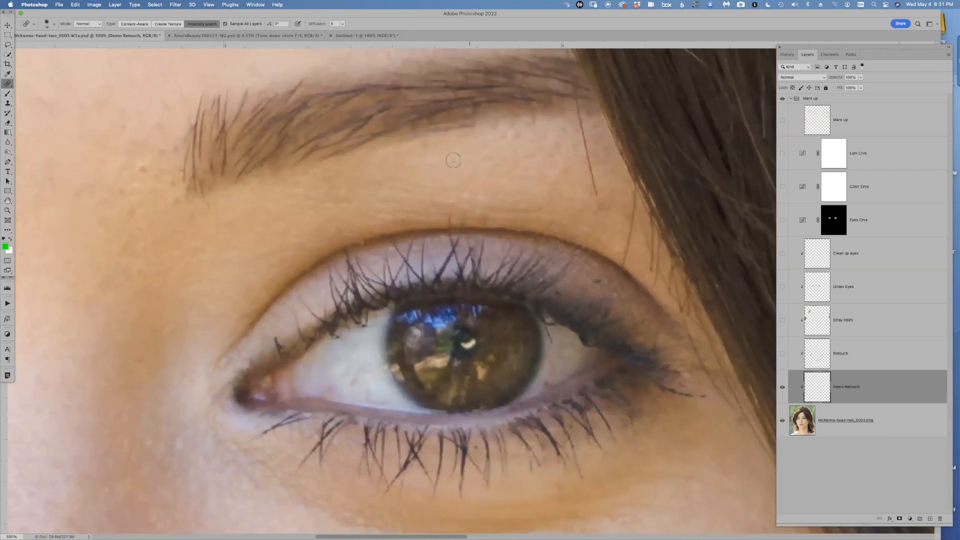
{"action": "left_click", "coordinate": [147, 23]}
{"action": "mouse_move", "coordinate": [392, 329]}
{"action": "left_mouse_down"}
{"action": "mouse_move", "coordinate": [372, 358]}
{"action": "mouse_move", "coordinate": [379, 386]}
{"action": "mouse_move", "coordinate": [312, 387]}
{"action": "mouse_move", "coordinate": [321, 388]}
{"action": "left_mouse_up"}
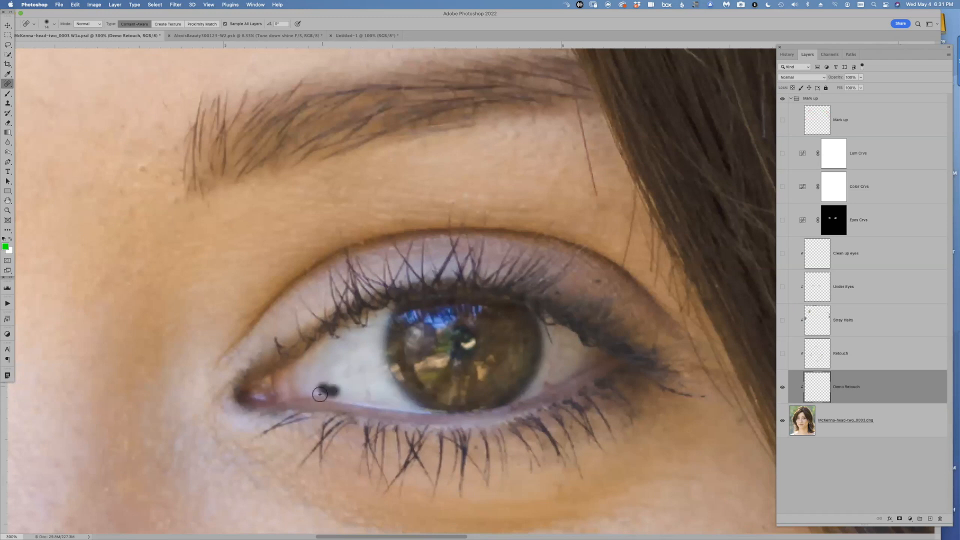
{"action": "mouse_move", "coordinate": [364, 344]}
{"action": "left_mouse_down"}
{"action": "mouse_move", "coordinate": [361, 310]}
{"action": "mouse_move", "coordinate": [390, 256]}
{"action": "left_mouse_up"}
{"action": "left_click_drag", "start_coordinate": [278, 85], "coordinate": [381, 330]}
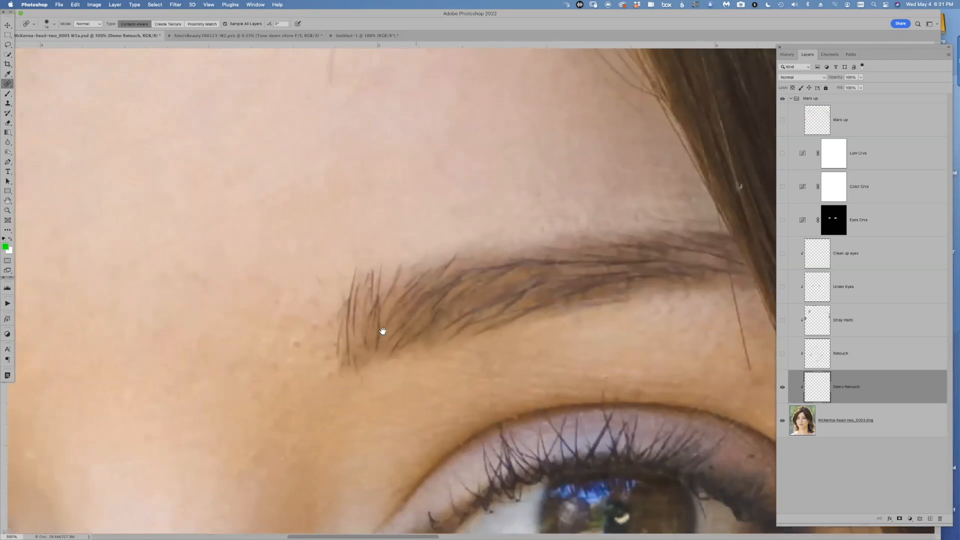
{"action": "left_click_drag", "start_coordinate": [323, 118], "coordinate": [401, 303]}
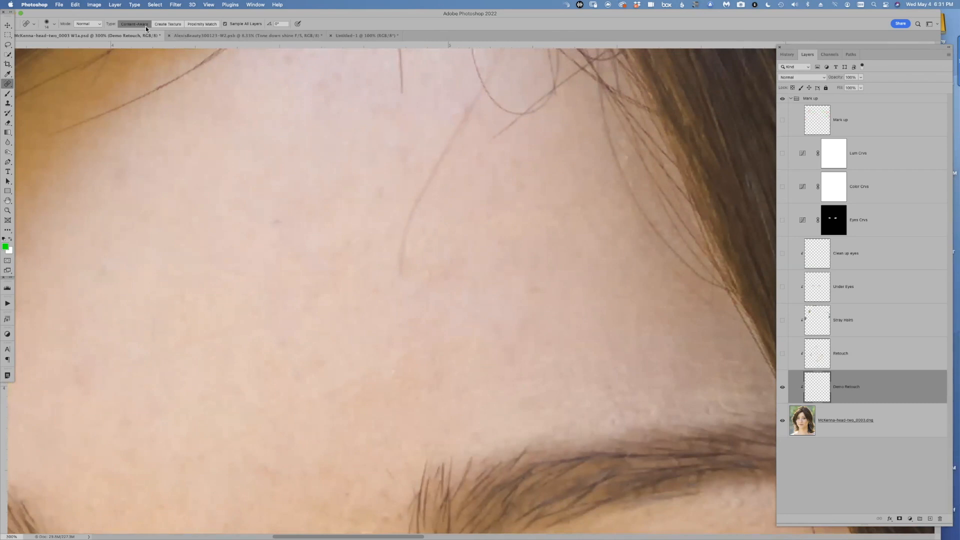
- Remove the long stray hair curving down the middle of the forehead with the Content-Aware Spot Healing Brush
{"action": "mouse_move", "coordinate": [405, 278]}
{"action": "left_mouse_down"}
{"action": "mouse_move", "coordinate": [415, 211]}
{"action": "mouse_move", "coordinate": [463, 125]}
{"action": "left_mouse_up"}
{"action": "mouse_move", "coordinate": [350, 258]}
{"action": "left_mouse_down"}
{"action": "mouse_move", "coordinate": [296, 385]}
{"action": "mouse_move", "coordinate": [302, 374]}
{"action": "left_mouse_up"}
{"action": "left_click_drag", "start_coordinate": [403, 263], "coordinate": [421, 215]}
- Heal the small blemishes across the forehead skin above the eyebrows with short Content-Aware strokes
{"action": "left_click_drag", "start_coordinate": [333, 119], "coordinate": [348, 250]}
{"action": "left_click_drag", "start_coordinate": [401, 308], "coordinate": [341, 223]}
{"action": "left_click_drag", "start_coordinate": [281, 118], "coordinate": [287, 153]}
{"action": "left_click_drag", "start_coordinate": [328, 235], "coordinate": [433, 162]}
{"action": "mouse_move", "coordinate": [411, 235]}
{"action": "left_mouse_down"}
{"action": "mouse_move", "coordinate": [429, 242]}
{"action": "mouse_move", "coordinate": [364, 273]}
{"action": "left_mouse_up"}
{"action": "left_click_drag", "start_coordinate": [276, 187], "coordinate": [296, 211]}
{"action": "left_click_drag", "start_coordinate": [357, 197], "coordinate": [365, 188]}
{"action": "left_click_drag", "start_coordinate": [180, 302], "coordinate": [468, 210]}
{"action": "mouse_move", "coordinate": [429, 240]}
{"action": "left_mouse_down"}
{"action": "mouse_move", "coordinate": [464, 230]}
{"action": "mouse_move", "coordinate": [434, 214]}
{"action": "left_mouse_up"}
- Heal the small spots between the eyebrows and beside the inner end of the eyebrow
{"action": "left_click_drag", "start_coordinate": [620, 528], "coordinate": [400, 324]}
{"action": "left_click", "coordinate": [421, 220]}
{"action": "left_click_drag", "start_coordinate": [440, 209], "coordinate": [446, 186]}
{"action": "left_click", "coordinate": [452, 145]}
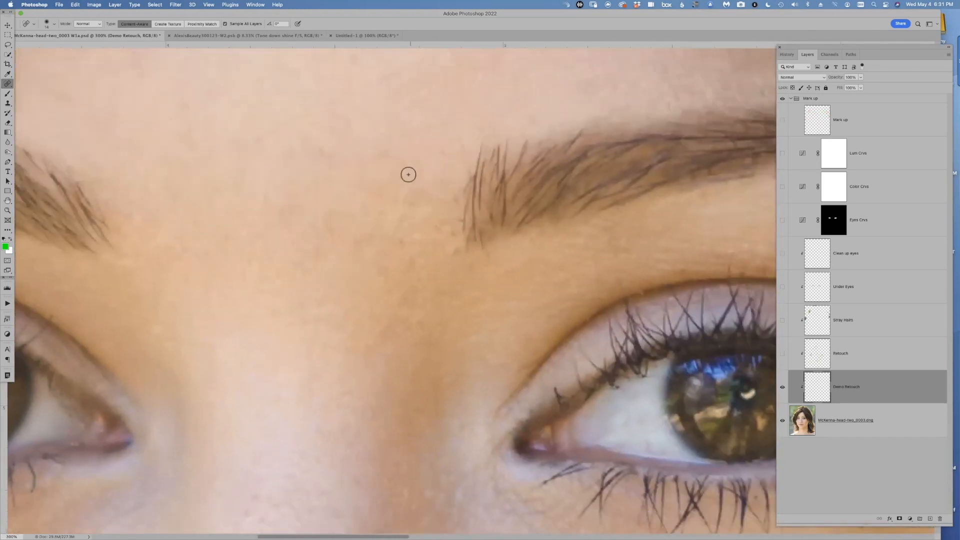
{"action": "left_click_drag", "start_coordinate": [457, 248], "coordinate": [453, 257]}
- Remove the small dark mole on the cheek below the eye with the Spot Healing Brush
{"action": "mouse_move", "coordinate": [340, 264]}
{"action": "left_mouse_down"}
{"action": "mouse_move", "coordinate": [368, 268]}
{"action": "mouse_move", "coordinate": [399, 307]}
{"action": "left_mouse_up"}
{"action": "left_click_drag", "start_coordinate": [411, 427], "coordinate": [421, 328]}
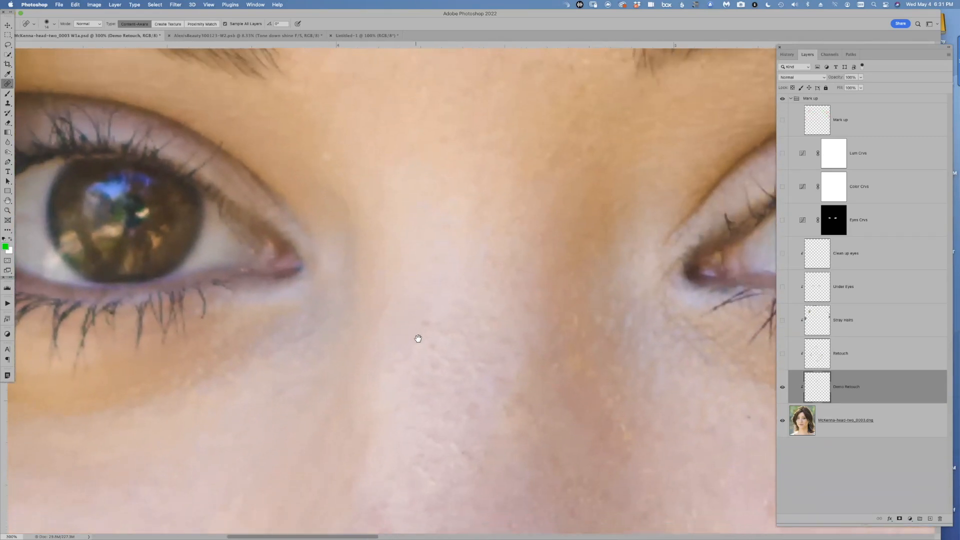
{"action": "mouse_move", "coordinate": [490, 300]}
{"action": "left_mouse_down"}
{"action": "mouse_move", "coordinate": [357, 248]}
{"action": "mouse_move", "coordinate": [210, 260]}
{"action": "left_mouse_up"}
{"action": "left_click_drag", "start_coordinate": [473, 398], "coordinate": [257, 232]}
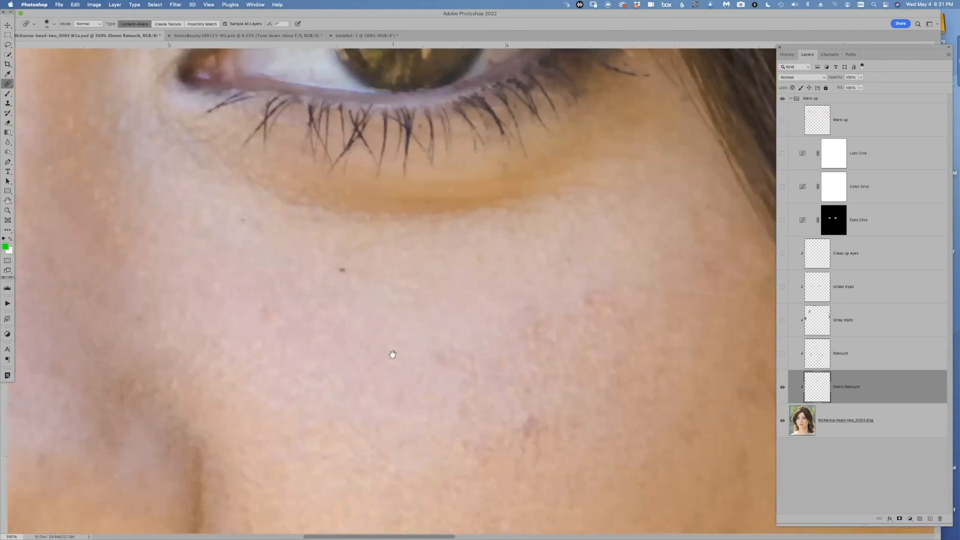
{"action": "left_click_drag", "start_coordinate": [345, 272], "coordinate": [340, 268]}
{"action": "mouse_move", "coordinate": [434, 334]}
{"action": "left_mouse_down"}
{"action": "mouse_move", "coordinate": [441, 230]}
{"action": "mouse_move", "coordinate": [406, 312]}
{"action": "mouse_move", "coordinate": [501, 290]}
{"action": "mouse_move", "coordinate": [372, 319]}
{"action": "mouse_move", "coordinate": [317, 300]}
{"action": "mouse_move", "coordinate": [243, 303]}
{"action": "left_mouse_up"}
{"action": "left_click_drag", "start_coordinate": [429, 315], "coordinate": [442, 247]}
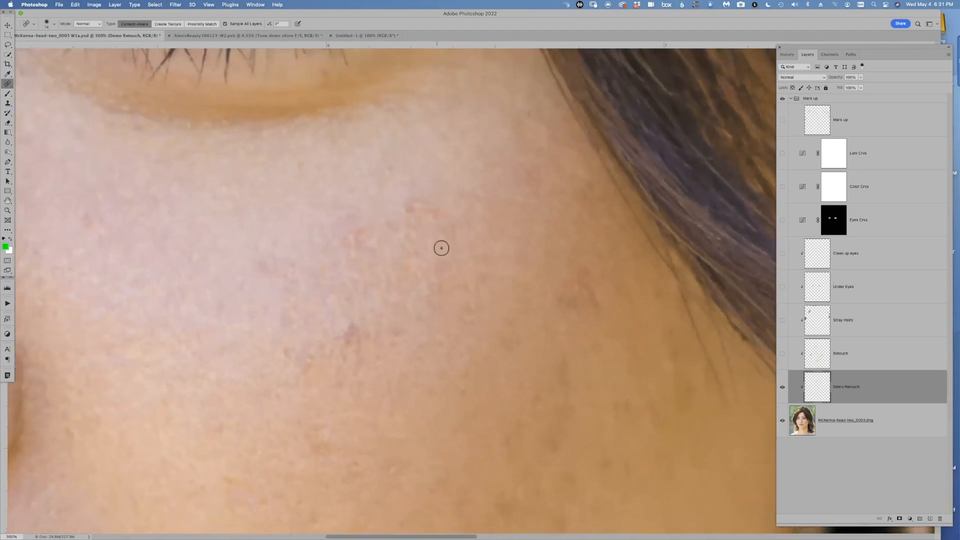
- Try healing the dark cheek spot with a much larger brush, undo the stroke and shrink the brush again
{"action": "left_click_drag", "start_coordinate": [394, 323], "coordinate": [435, 287]}
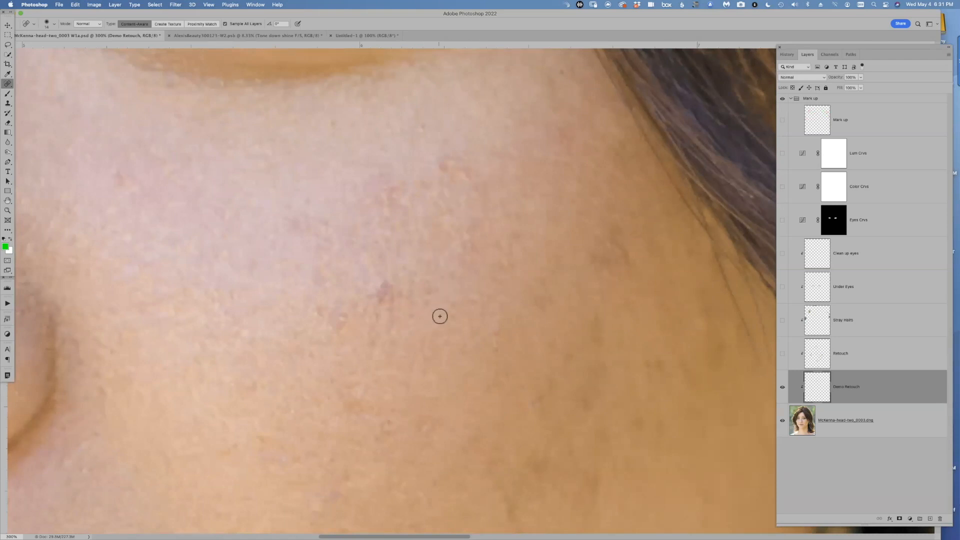
{"action": "left_click_drag", "start_coordinate": [439, 301], "coordinate": [517, 293]}
{"action": "right_click", "coordinate": [403, 284]}
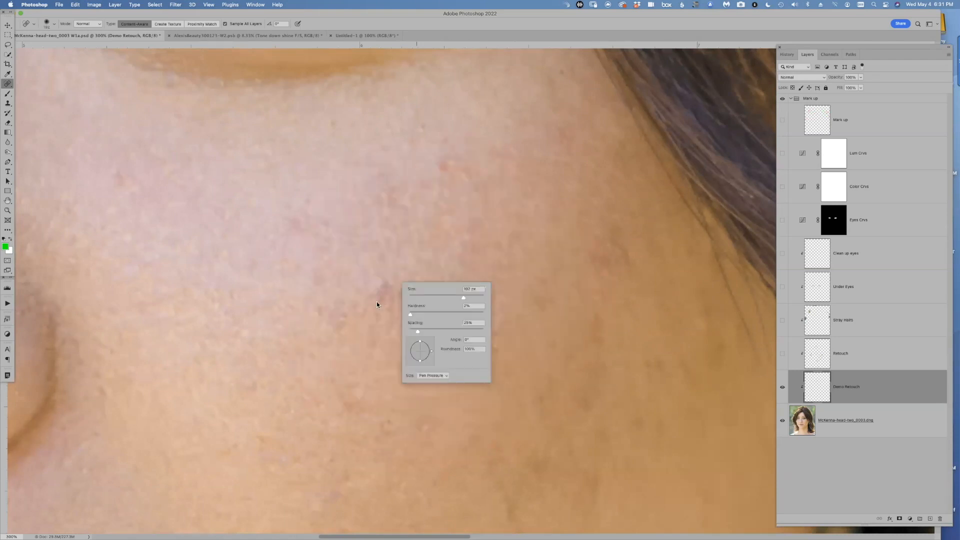
{"action": "left_click", "coordinate": [429, 253]}
{"action": "mouse_move", "coordinate": [395, 279]}
{"action": "left_mouse_down"}
{"action": "mouse_move", "coordinate": [375, 283]}
{"action": "mouse_move", "coordinate": [424, 295]}
{"action": "left_mouse_up"}
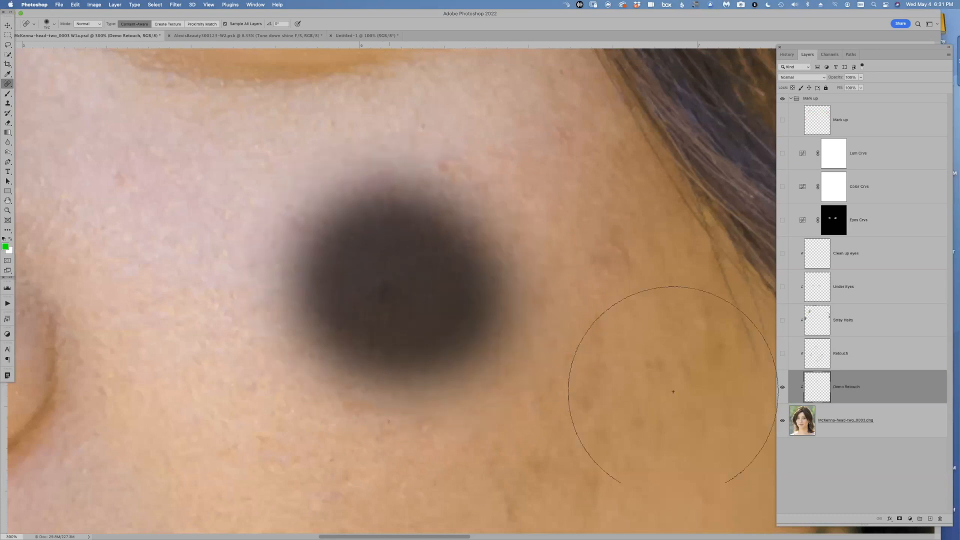
{"action": "key", "text": "super+z"}
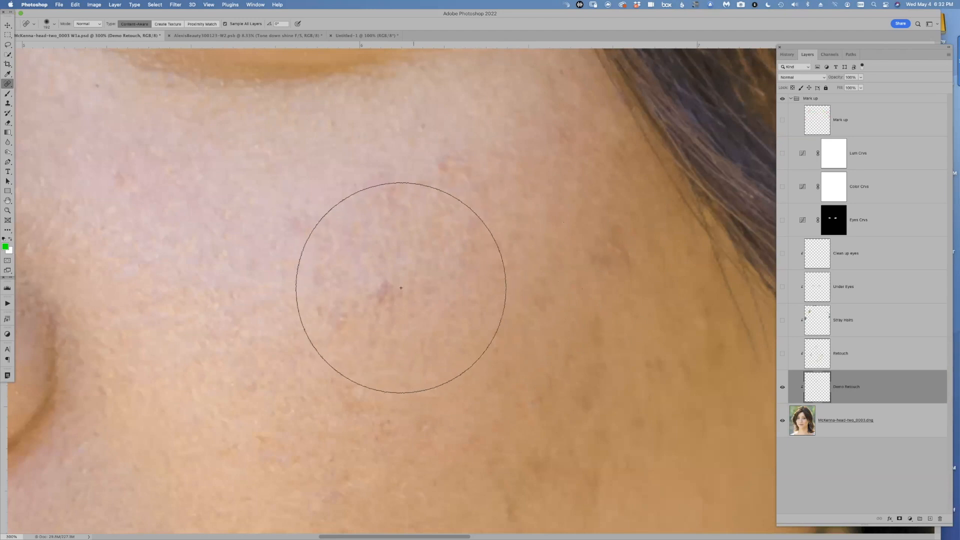
{"action": "mouse_move", "coordinate": [462, 281]}
{"action": "left_mouse_down"}
{"action": "mouse_move", "coordinate": [421, 281]}
{"action": "mouse_move", "coordinate": [430, 284]}
{"action": "left_mouse_up"}
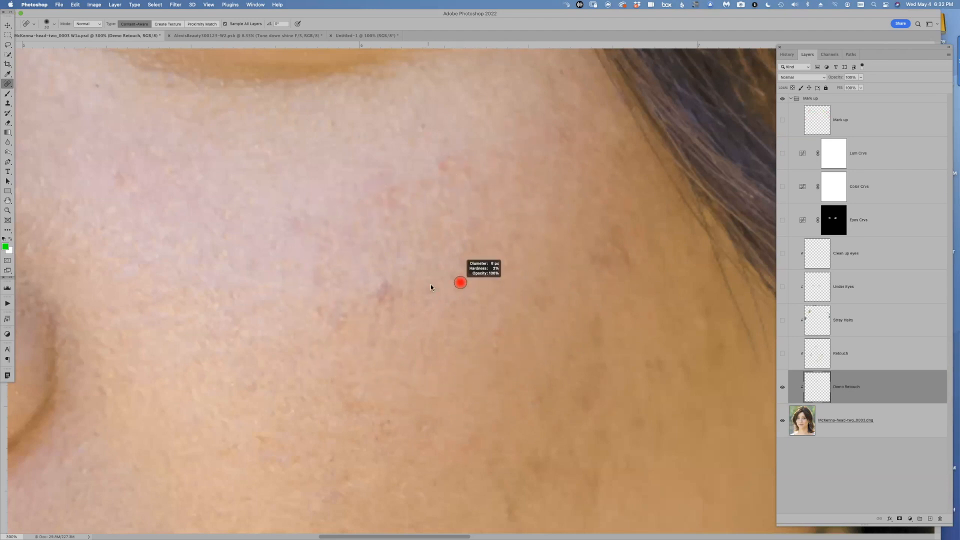
- Heal the dark spot and surrounding small marks on the cheek using a small Content-Aware brush
{"action": "left_click", "coordinate": [385, 288]}
{"action": "left_click_drag", "start_coordinate": [345, 295], "coordinate": [320, 324]}
{"action": "mouse_move", "coordinate": [383, 400]}
{"action": "left_mouse_down"}
{"action": "mouse_move", "coordinate": [389, 431]}
{"action": "mouse_move", "coordinate": [424, 436]}
{"action": "left_mouse_up"}
{"action": "left_click_drag", "start_coordinate": [429, 296], "coordinate": [408, 387]}
{"action": "left_click_drag", "start_coordinate": [414, 268], "coordinate": [431, 255]}
{"action": "left_click", "coordinate": [428, 253]}
- Heal the small spots on the inner cheek and along the side of the nose
{"action": "mouse_move", "coordinate": [280, 314]}
{"action": "left_mouse_down"}
{"action": "mouse_move", "coordinate": [478, 343]}
{"action": "mouse_move", "coordinate": [473, 362]}
{"action": "left_mouse_up"}
{"action": "left_click_drag", "start_coordinate": [243, 292], "coordinate": [241, 319]}
{"action": "mouse_move", "coordinate": [324, 314]}
{"action": "left_mouse_down"}
{"action": "mouse_move", "coordinate": [384, 347]}
{"action": "mouse_move", "coordinate": [405, 375]}
{"action": "left_mouse_up"}
{"action": "left_click", "coordinate": [297, 264]}
{"action": "mouse_move", "coordinate": [303, 276]}
{"action": "left_mouse_down"}
{"action": "mouse_move", "coordinate": [364, 353]}
{"action": "mouse_move", "coordinate": [313, 291]}
{"action": "left_mouse_up"}
{"action": "mouse_move", "coordinate": [314, 146]}
{"action": "left_mouse_down"}
{"action": "mouse_move", "coordinate": [349, 330]}
{"action": "mouse_move", "coordinate": [342, 332]}
{"action": "left_mouse_up"}
{"action": "left_click_drag", "start_coordinate": [261, 311], "coordinate": [260, 321]}
- Heal the small marks between the bridge of the nose and the inner end of the eyebrow
{"action": "left_click_drag", "start_coordinate": [306, 341], "coordinate": [407, 359]}
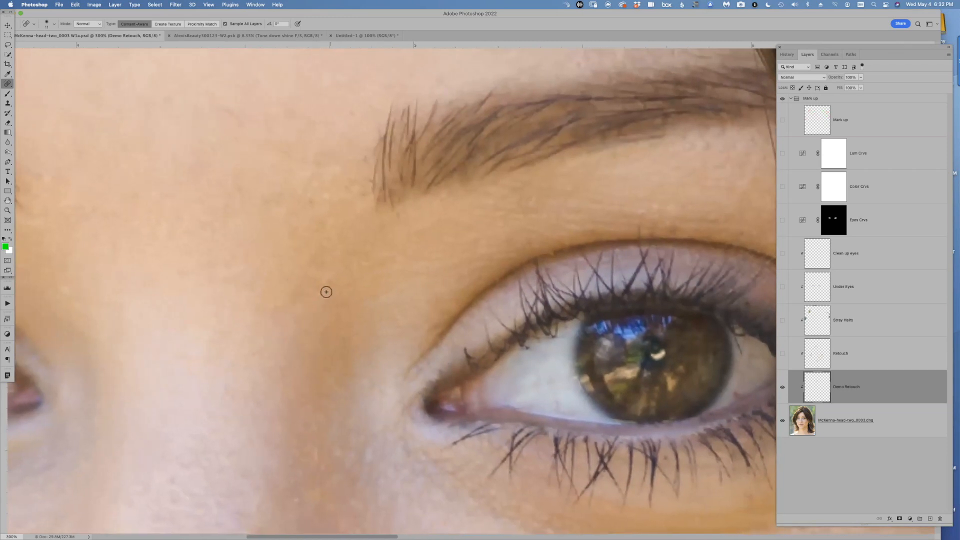
{"action": "mouse_move", "coordinate": [332, 250]}
{"action": "left_mouse_down"}
{"action": "mouse_move", "coordinate": [320, 375]}
{"action": "mouse_move", "coordinate": [342, 230]}
{"action": "left_mouse_up"}
{"action": "left_click", "coordinate": [359, 231]}
{"action": "mouse_move", "coordinate": [595, 417]}
{"action": "left_mouse_down"}
{"action": "mouse_move", "coordinate": [375, 334]}
{"action": "mouse_move", "coordinate": [280, 361]}
{"action": "left_mouse_up"}
{"action": "left_click_drag", "start_coordinate": [433, 176], "coordinate": [451, 272]}
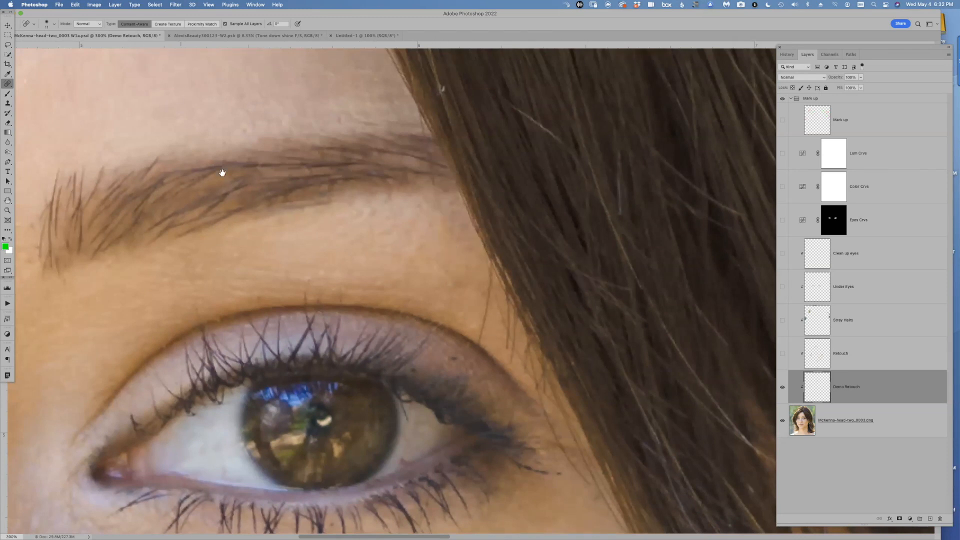
{"action": "left_click_drag", "start_coordinate": [415, 249], "coordinate": [405, 324]}
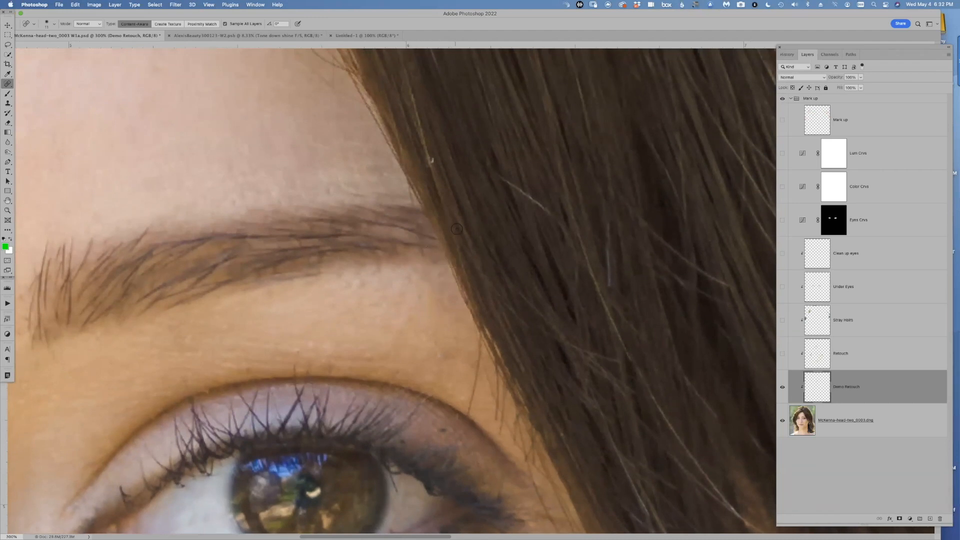
- Heal the dark spots on the lower outer cheek between the mouth and the earring
{"action": "scroll", "coordinate": [444, 222], "scroll_direction": "down", "scroll_amount": 15}
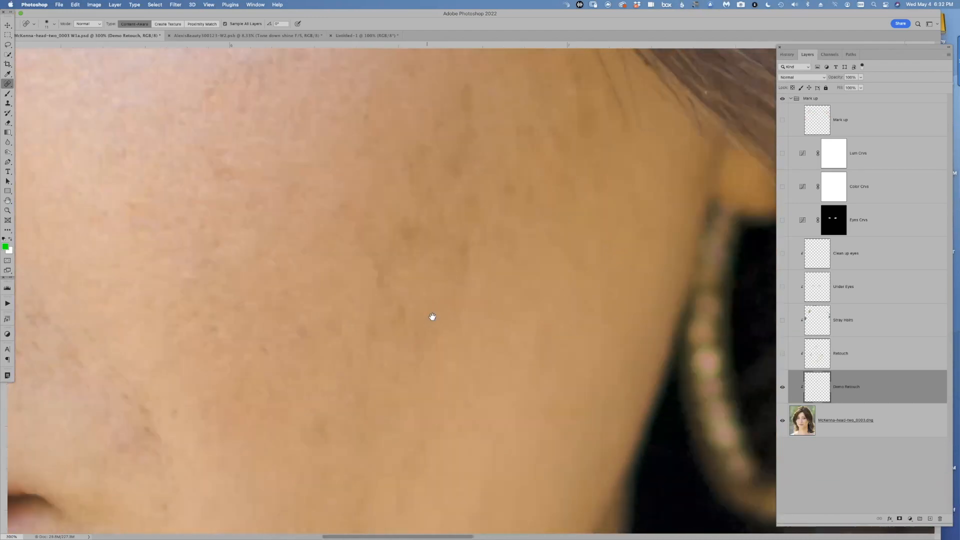
{"action": "left_click_drag", "start_coordinate": [438, 266], "coordinate": [425, 344]}
{"action": "mouse_move", "coordinate": [360, 272]}
{"action": "left_mouse_down"}
{"action": "mouse_move", "coordinate": [366, 254]}
{"action": "mouse_move", "coordinate": [355, 228]}
{"action": "left_mouse_up"}
{"action": "left_click_drag", "start_coordinate": [380, 259], "coordinate": [372, 271]}
{"action": "left_click_drag", "start_coordinate": [398, 302], "coordinate": [602, 94]}
{"action": "left_click_drag", "start_coordinate": [428, 293], "coordinate": [436, 301]}
{"action": "left_click_drag", "start_coordinate": [356, 218], "coordinate": [345, 232]}
{"action": "left_click_drag", "start_coordinate": [353, 283], "coordinate": [359, 294]}
{"action": "left_click_drag", "start_coordinate": [370, 202], "coordinate": [371, 195]}
- Examine the skin from the mouth and nose up to the forehead hairline for remaining blemishes and stray hairs
{"action": "left_click_drag", "start_coordinate": [243, 254], "coordinate": [665, 368]}
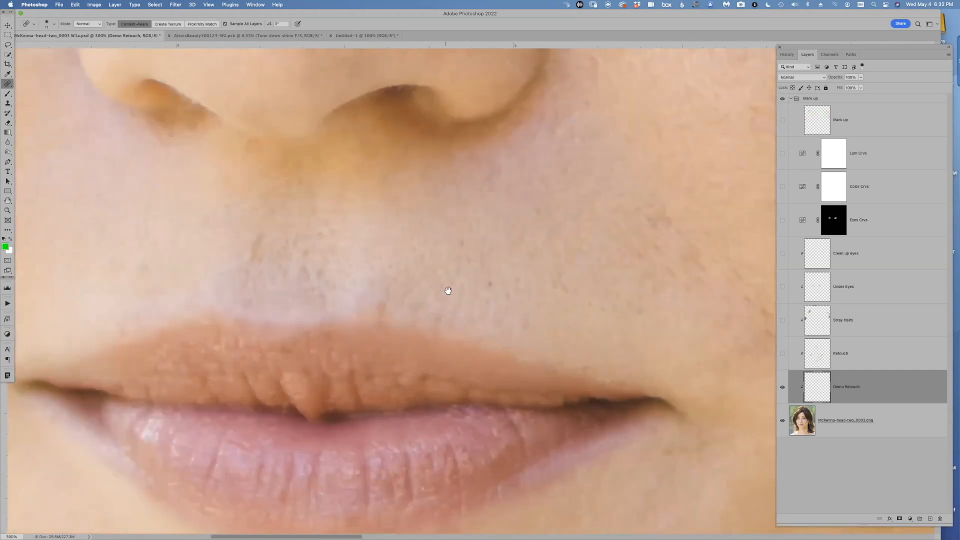
{"action": "left_click_drag", "start_coordinate": [449, 290], "coordinate": [518, 226]}
{"action": "mouse_move", "coordinate": [468, 276]}
{"action": "left_mouse_down"}
{"action": "mouse_move", "coordinate": [467, 300]}
{"action": "mouse_move", "coordinate": [545, 425]}
{"action": "left_mouse_up"}
{"action": "mouse_move", "coordinate": [475, 235]}
{"action": "left_mouse_down"}
{"action": "mouse_move", "coordinate": [486, 274]}
{"action": "mouse_move", "coordinate": [457, 400]}
{"action": "left_mouse_up"}
{"action": "left_click_drag", "start_coordinate": [445, 296], "coordinate": [464, 314]}
{"action": "left_click_drag", "start_coordinate": [329, 244], "coordinate": [303, 254]}
{"action": "left_click_drag", "start_coordinate": [377, 227], "coordinate": [345, 430]}
{"action": "left_click_drag", "start_coordinate": [331, 199], "coordinate": [340, 450]}
{"action": "left_click_drag", "start_coordinate": [390, 200], "coordinate": [404, 465]}
{"action": "left_click_drag", "start_coordinate": [399, 306], "coordinate": [590, 400]}
{"action": "left_click_drag", "start_coordinate": [435, 293], "coordinate": [368, 349]}
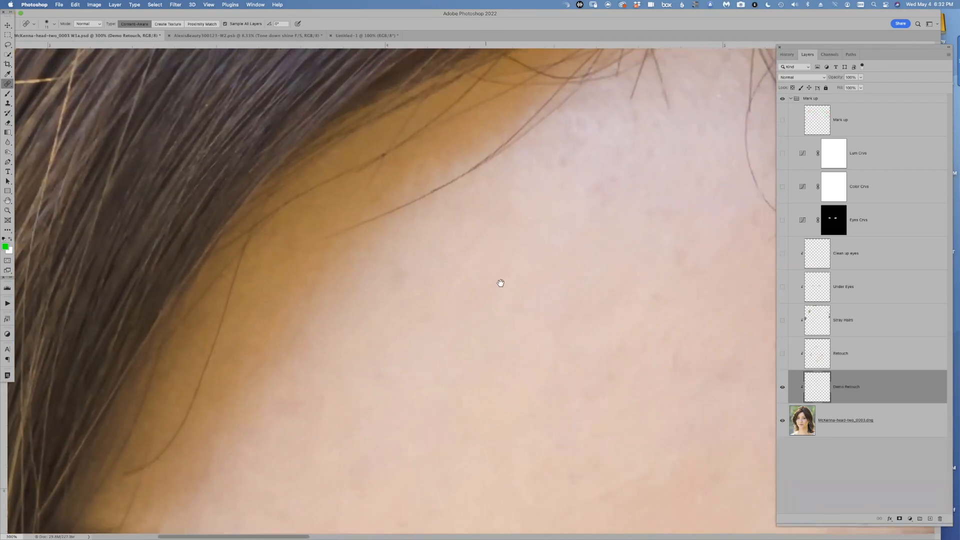
{"action": "left_click_drag", "start_coordinate": [516, 240], "coordinate": [416, 265]}
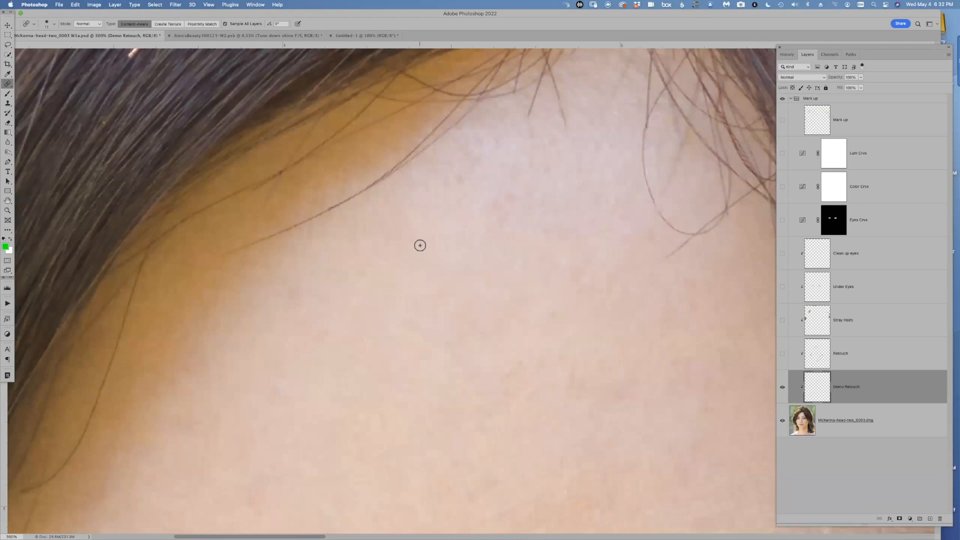
- Switch to the Healing Brush sampling Current & Below and remove the long curved stray hair crossing the forehead near the hairline
{"action": "left_click", "coordinate": [6, 87]}
{"action": "left_click", "coordinate": [55, 98]}
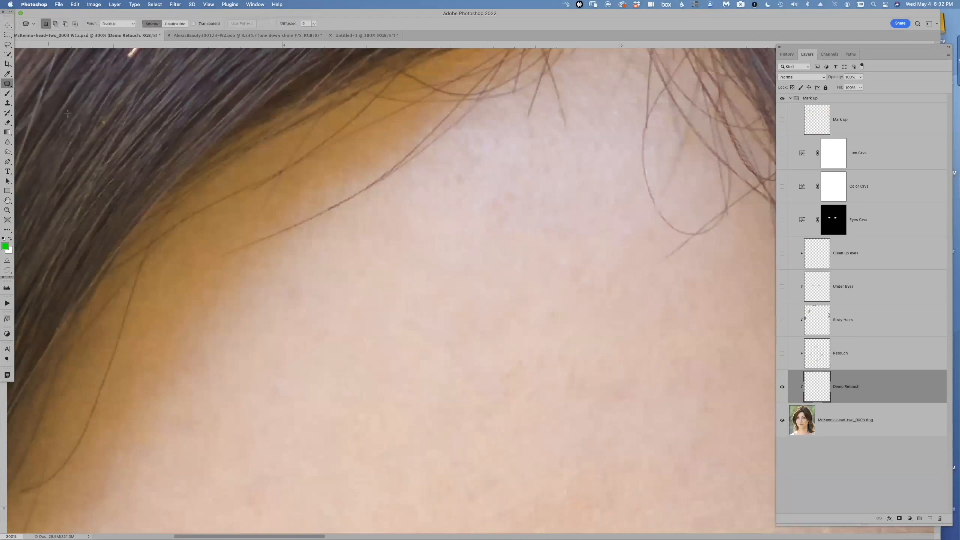
{"action": "left_click", "coordinate": [7, 86]}
{"action": "left_click", "coordinate": [34, 91]}
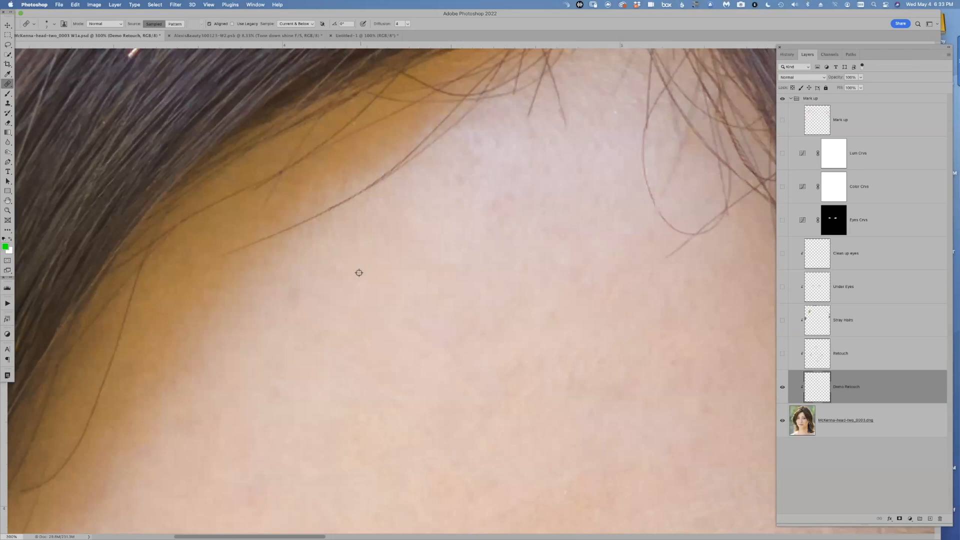
{"action": "mouse_move", "coordinate": [379, 179]}
{"action": "left_mouse_down"}
{"action": "mouse_move", "coordinate": [213, 255]}
{"action": "mouse_move", "coordinate": [353, 206]}
{"action": "mouse_move", "coordinate": [435, 134]}
{"action": "mouse_move", "coordinate": [402, 152]}
{"action": "mouse_move", "coordinate": [448, 126]}
{"action": "mouse_move", "coordinate": [392, 177]}
{"action": "mouse_move", "coordinate": [417, 149]}
{"action": "mouse_move", "coordinate": [391, 167]}
{"action": "mouse_move", "coordinate": [383, 191]}
{"action": "mouse_move", "coordinate": [444, 126]}
{"action": "mouse_move", "coordinate": [428, 159]}
{"action": "left_mouse_up"}
{"action": "left_click_drag", "start_coordinate": [260, 210], "coordinate": [275, 189]}
{"action": "left_click_drag", "start_coordinate": [302, 333], "coordinate": [373, 236]}
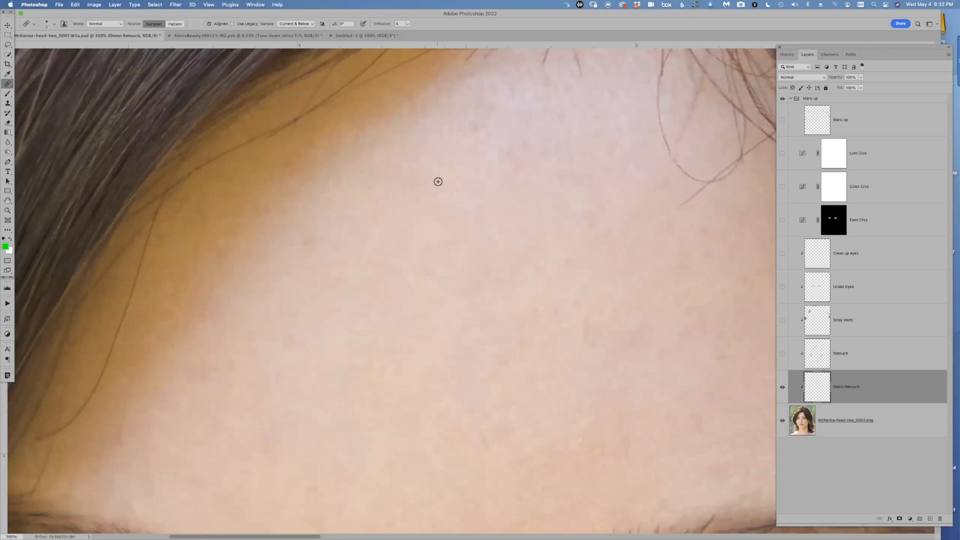
- Heal the small spots on the cheek below the eye with the Healing Brush at 200% zoom
{"action": "left_click_drag", "start_coordinate": [398, 402], "coordinate": [390, 130]}
{"action": "left_click_drag", "start_coordinate": [362, 384], "coordinate": [194, 295]}
{"action": "left_click_drag", "start_coordinate": [465, 347], "coordinate": [424, 355]}
{"action": "key", "text": "super+minus"}
{"action": "left_click_drag", "start_coordinate": [314, 306], "coordinate": [287, 352]}
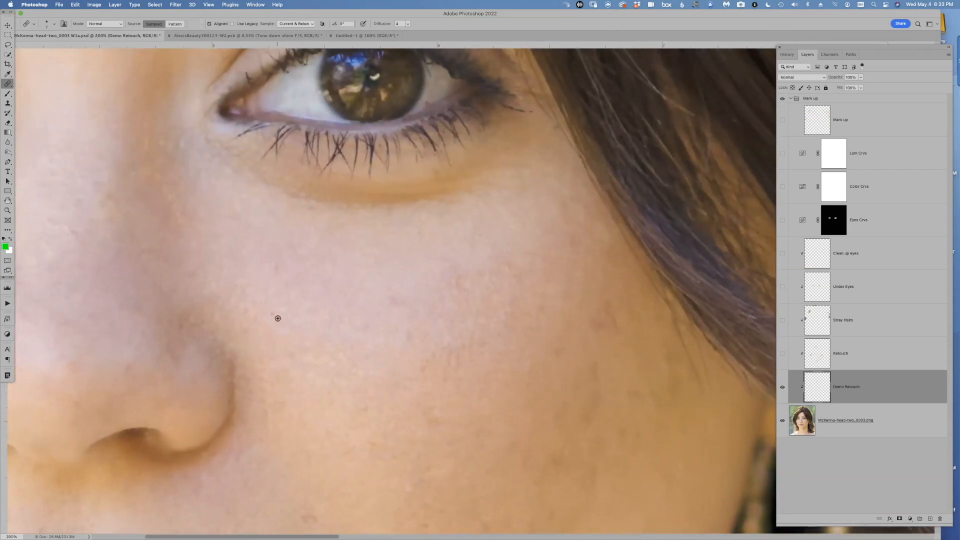
{"action": "left_click_drag", "start_coordinate": [366, 353], "coordinate": [362, 349]}
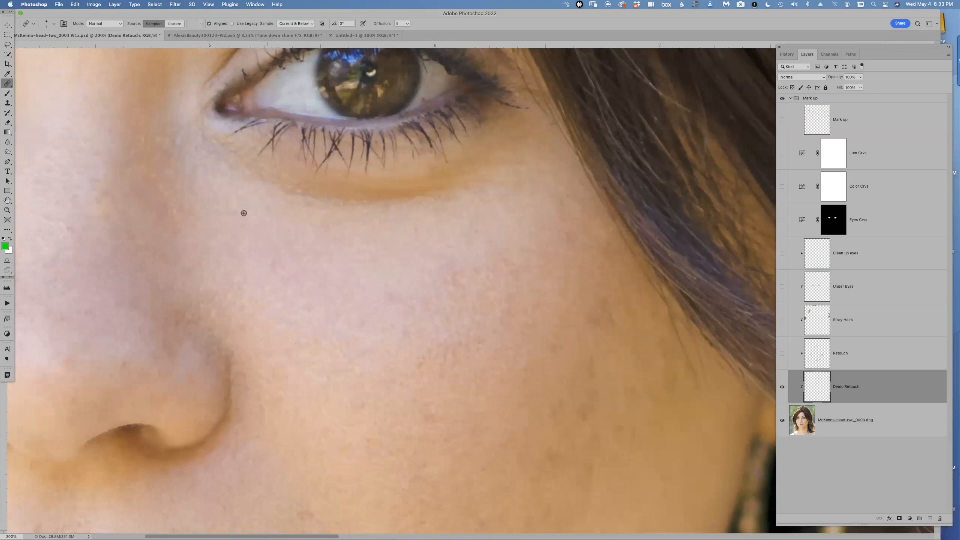
- Heal the remaining blemishes from the middle of the cheek down toward the corner of the mouth
{"action": "scroll", "coordinate": [272, 304], "scroll_direction": "left", "scroll_amount": 5}
{"action": "scroll", "coordinate": [350, 320], "scroll_direction": "left", "scroll_amount": 3}
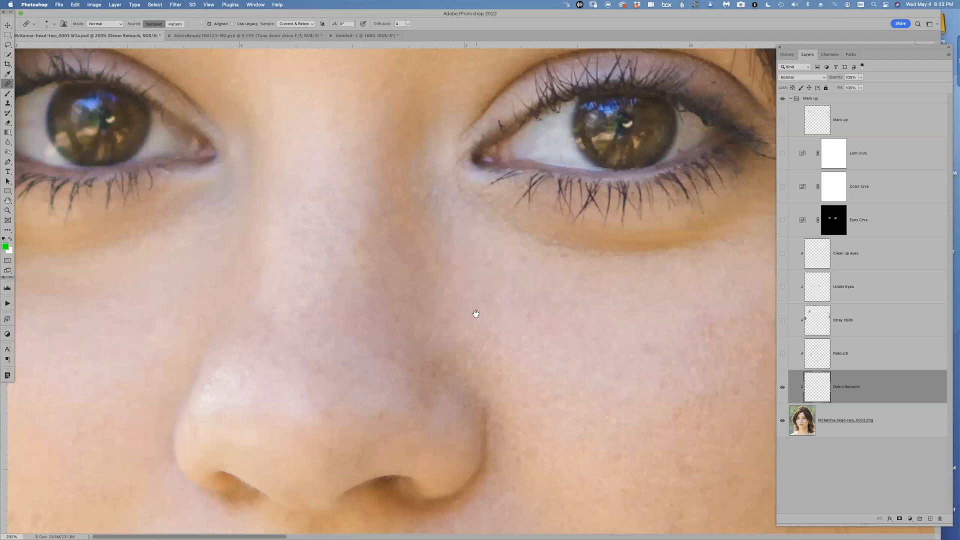
{"action": "scroll", "coordinate": [475, 314], "scroll_direction": "right", "scroll_amount": 6}
{"action": "scroll", "coordinate": [475, 313], "scroll_direction": "down", "scroll_amount": 3}
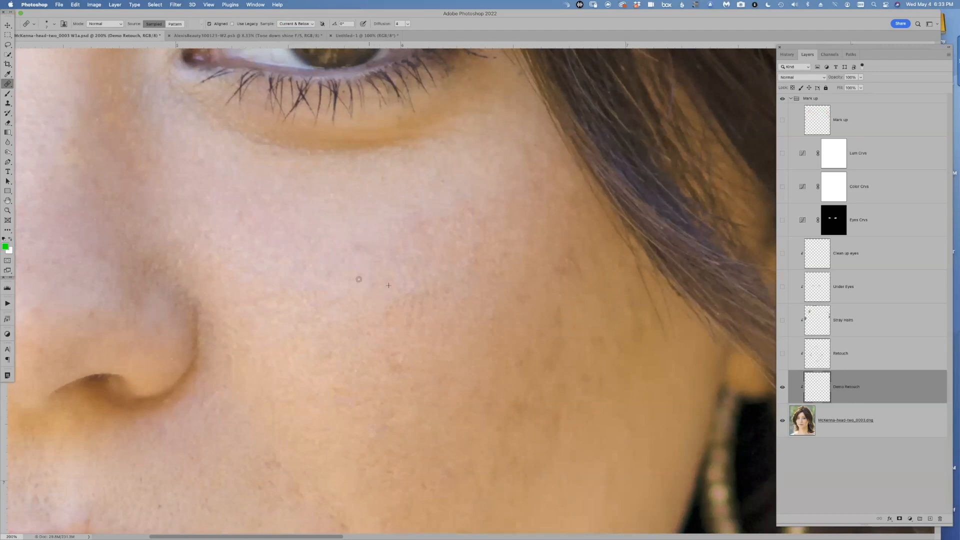
{"action": "left_click_drag", "start_coordinate": [438, 357], "coordinate": [370, 150]}
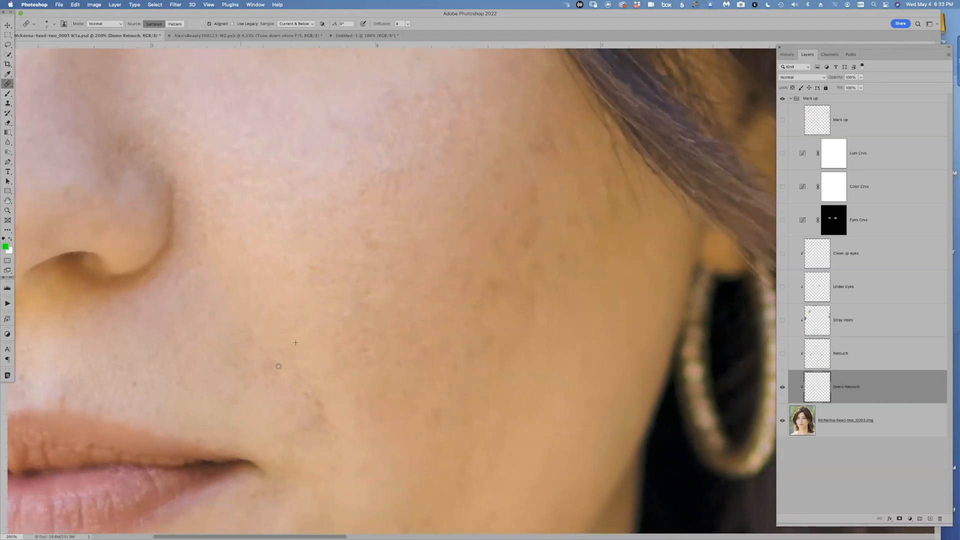
{"action": "mouse_move", "coordinate": [373, 357]}
{"action": "left_mouse_down"}
{"action": "mouse_move", "coordinate": [365, 217]}
{"action": "mouse_move", "coordinate": [379, 139]}
{"action": "left_mouse_up"}
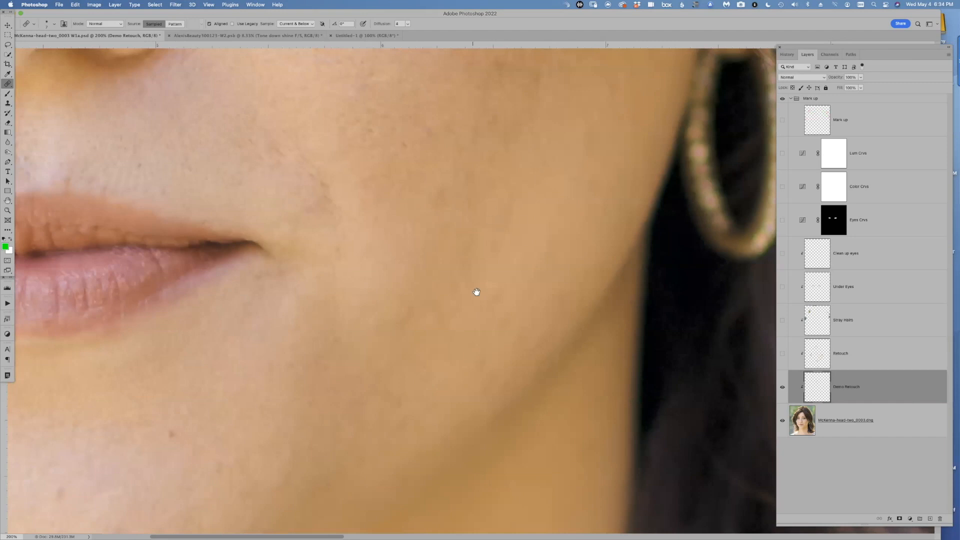
- Remove the dark spots on the chin and the marks along the jaw with the Healing Brush
{"action": "left_click_drag", "start_coordinate": [476, 292], "coordinate": [684, 186]}
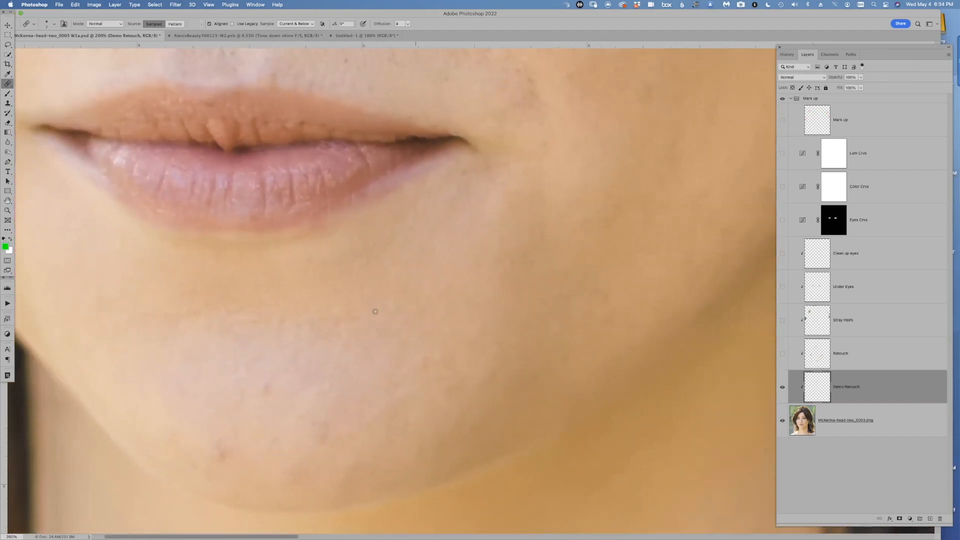
{"action": "left_click_drag", "start_coordinate": [402, 320], "coordinate": [489, 271]}
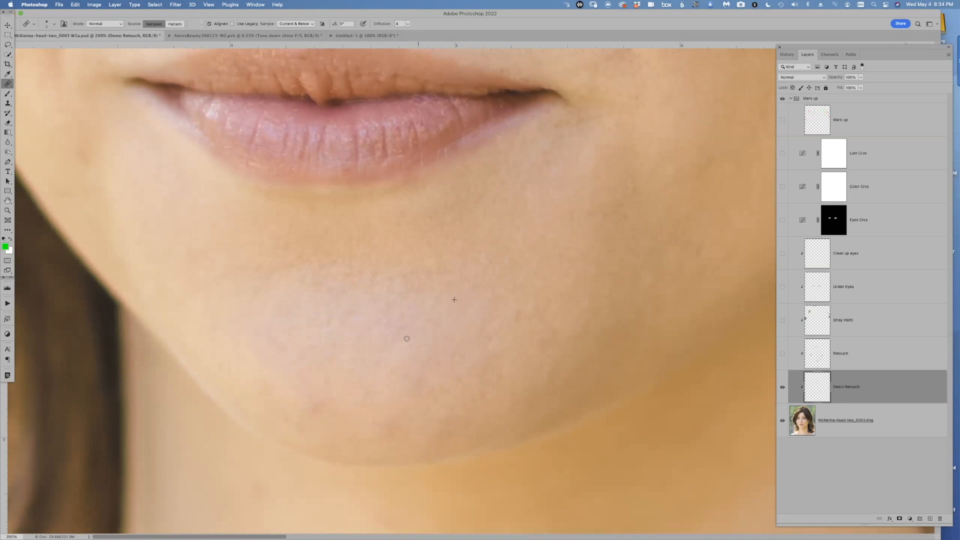
{"action": "left_click_drag", "start_coordinate": [578, 287], "coordinate": [300, 317]}
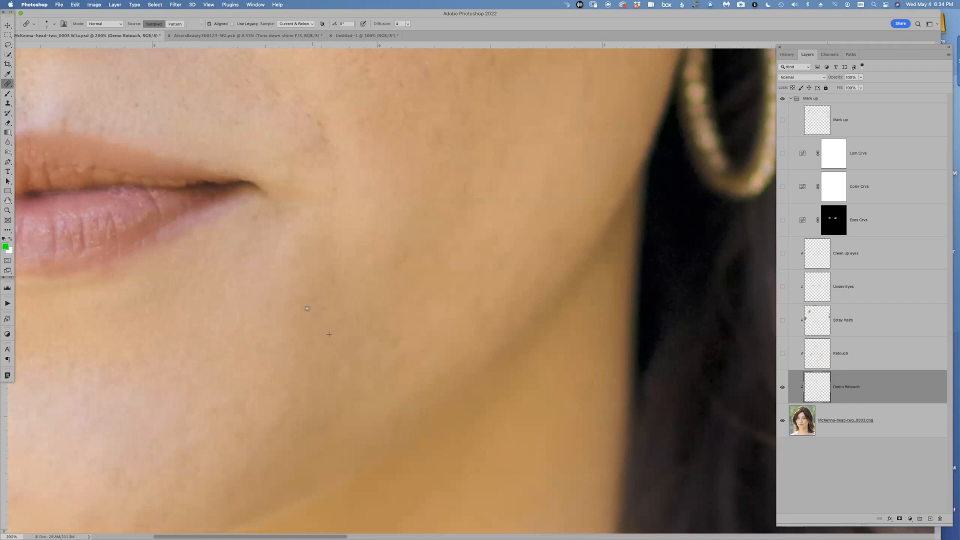
{"action": "left_click_drag", "start_coordinate": [288, 166], "coordinate": [394, 274]}
{"action": "left_click_drag", "start_coordinate": [178, 223], "coordinate": [392, 317]}
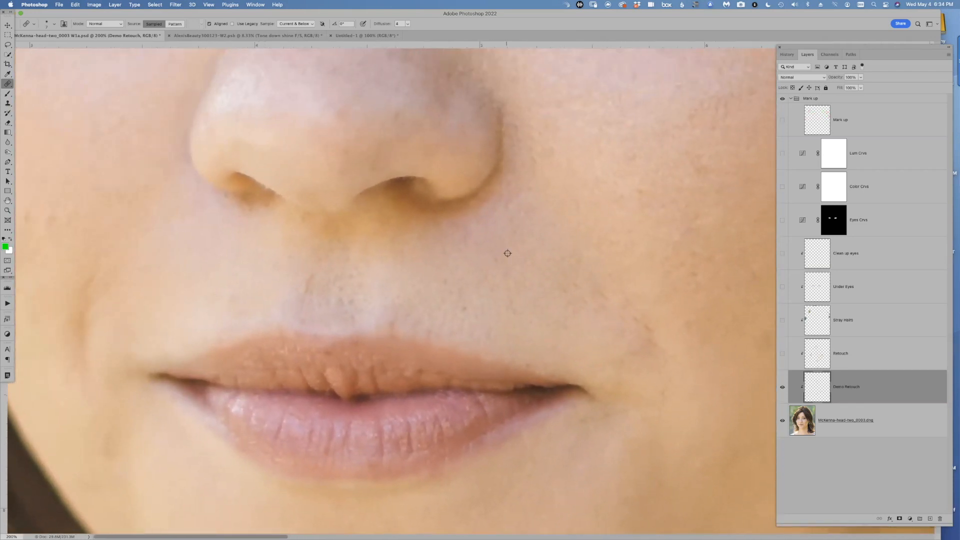
- Check the skin around the mouth, nose and eyes, and select the Clone Stamp tool
{"action": "scroll", "coordinate": [500, 246], "scroll_direction": "down", "scroll_amount": 15}
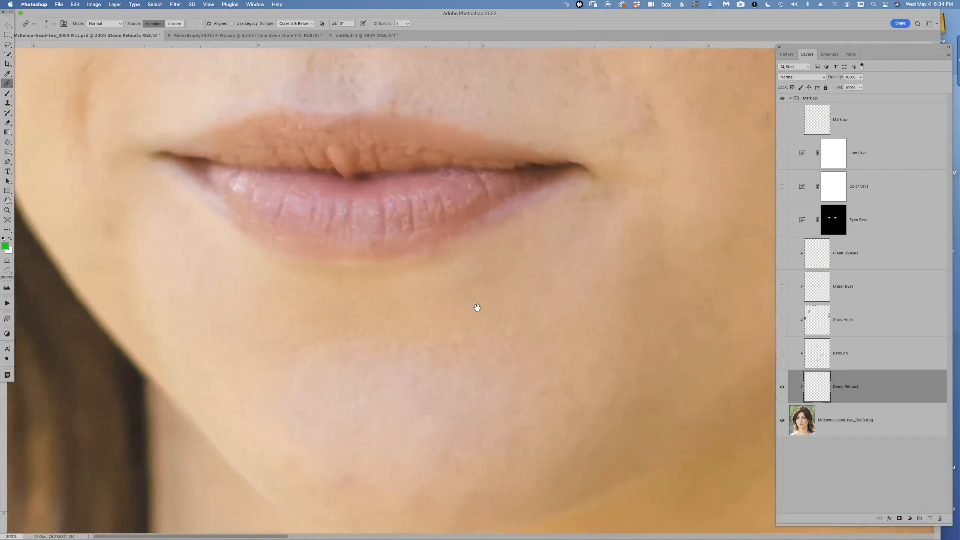
{"action": "scroll", "coordinate": [566, 161], "scroll_direction": "up", "scroll_amount": 15}
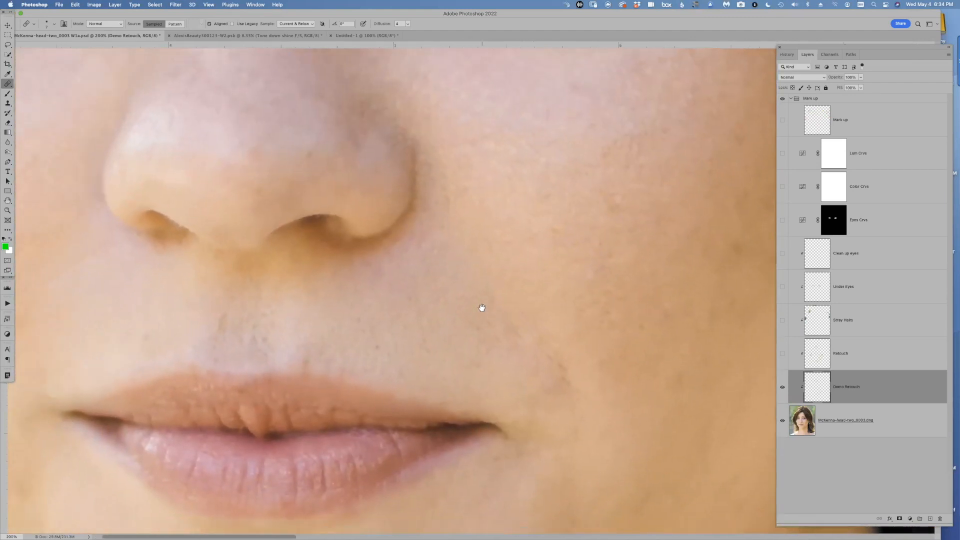
{"action": "left_click_drag", "start_coordinate": [466, 324], "coordinate": [495, 266]}
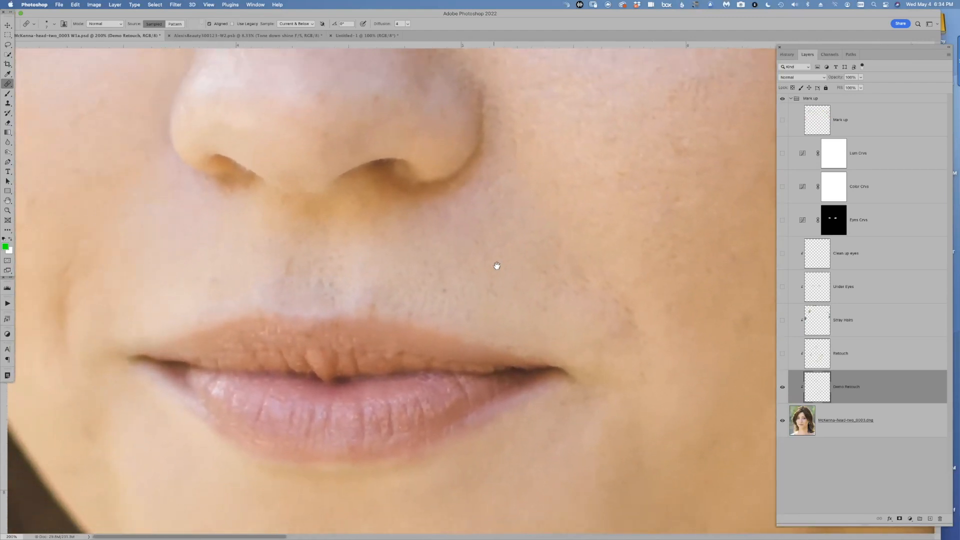
{"action": "left_click_drag", "start_coordinate": [436, 198], "coordinate": [455, 282]}
{"action": "scroll", "coordinate": [455, 282], "scroll_direction": "up", "scroll_amount": 10}
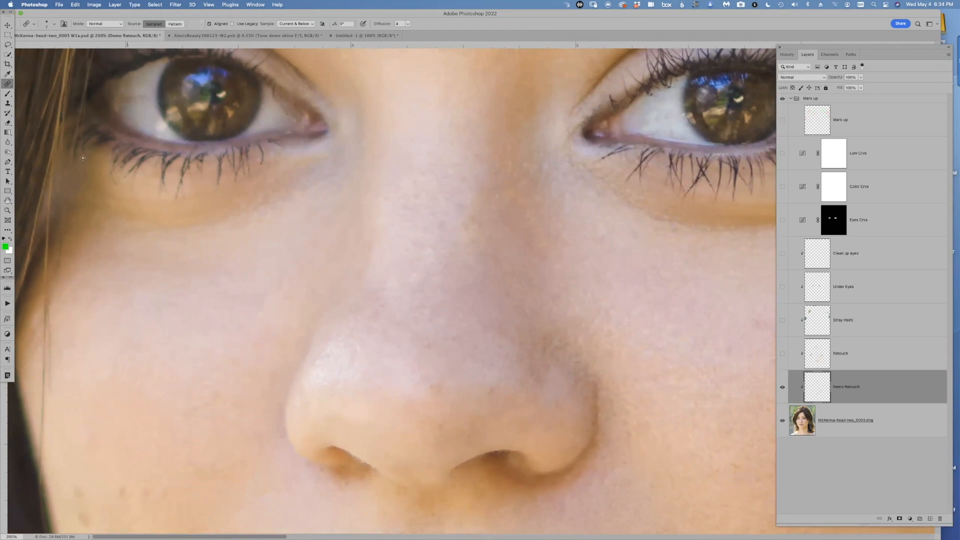
{"action": "left_click", "coordinate": [9, 104]}
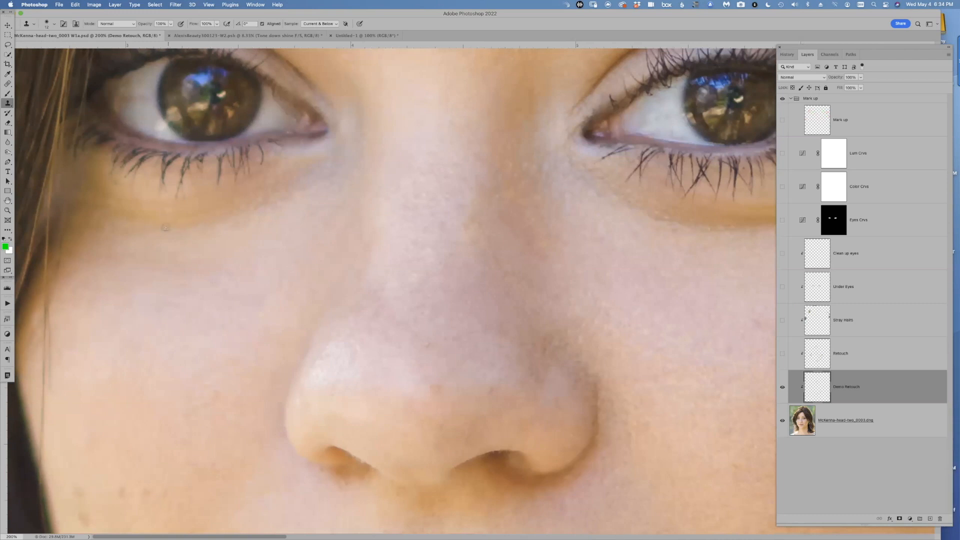
{"action": "scroll", "coordinate": [277, 300], "scroll_direction": "down", "scroll_amount": 10}
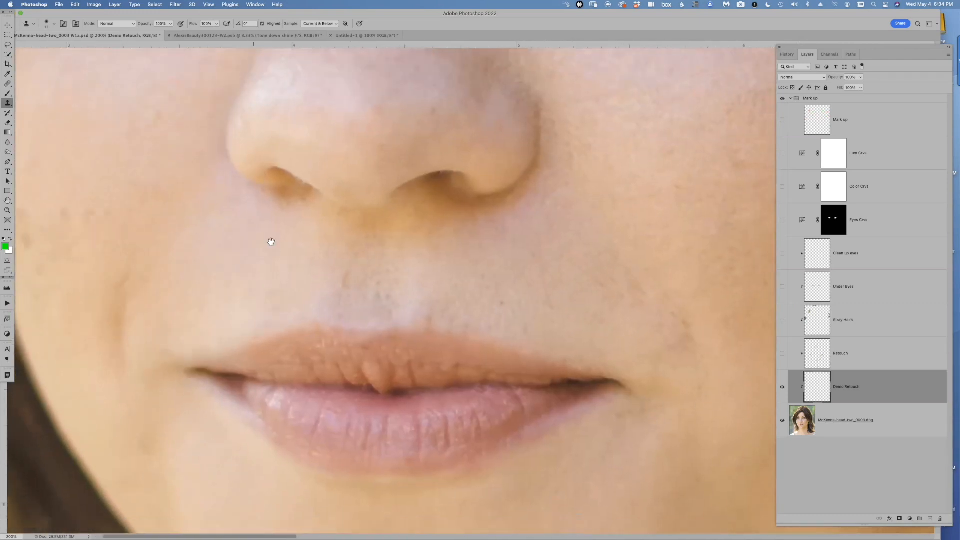
- Try to clone over the marks above the upper lip with the Clone Stamp, and undo the strokes
{"action": "left_click", "coordinate": [372, 144]}
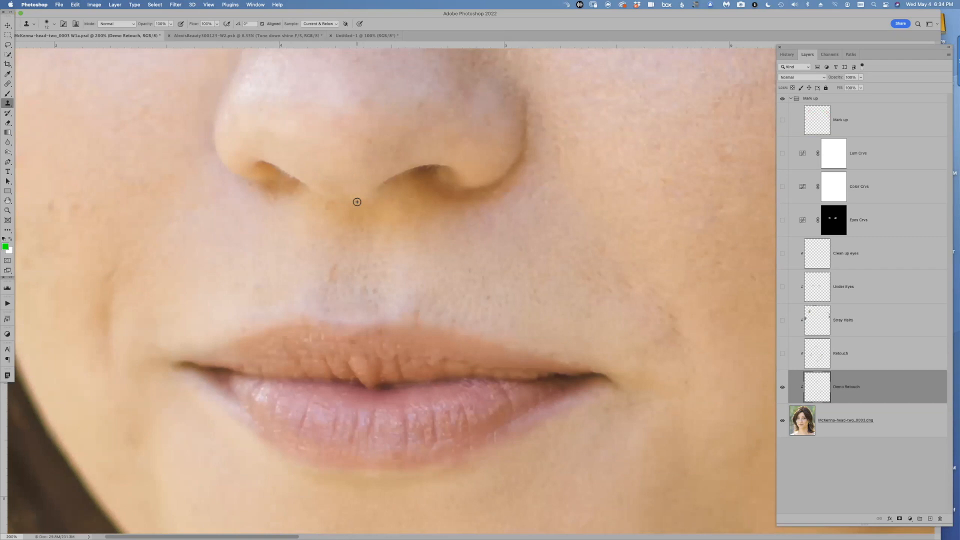
{"action": "left_click", "coordinate": [225, 261], "text": "alt"}
{"action": "left_click_drag", "start_coordinate": [331, 267], "coordinate": [333, 279]}
{"action": "key", "text": "super+z"}
{"action": "mouse_move", "coordinate": [334, 268]}
{"action": "left_mouse_down"}
{"action": "mouse_move", "coordinate": [327, 280]}
{"action": "mouse_move", "coordinate": [337, 258]}
{"action": "left_mouse_up"}
{"action": "key", "text": "super+z"}
{"action": "left_click", "coordinate": [332, 244], "text": "alt"}
{"action": "key", "text": "super+z"}
{"action": "left_click", "coordinate": [326, 251], "text": "alt"}
{"action": "key", "text": "super+z"}
{"action": "key", "text": "e"}
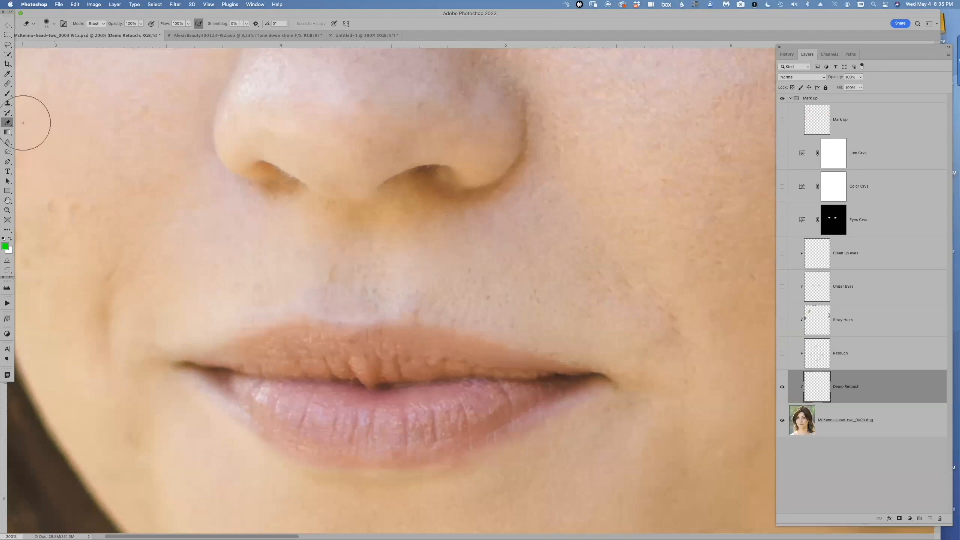
- Heal the small spots between the nose and upper lip with the Healing Brush, sampling nearby clean skin
{"action": "left_click", "coordinate": [7, 83]}
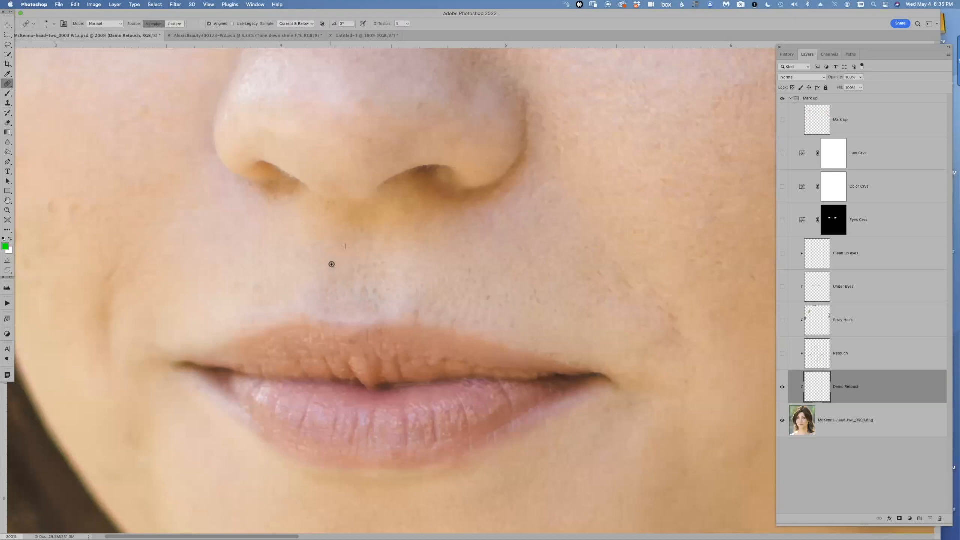
{"action": "left_click", "coordinate": [420, 311], "text": "alt"}
{"action": "left_click", "coordinate": [434, 283]}
{"action": "left_click_drag", "start_coordinate": [511, 310], "coordinate": [312, 266]}
{"action": "left_click", "coordinate": [476, 227], "text": "alt"}
{"action": "left_click", "coordinate": [454, 243]}
{"action": "left_click_drag", "start_coordinate": [422, 232], "coordinate": [428, 240]}
- Check the eye and cheek areas, hide the Demo Retouch layer and show the finished Retouch layer at 66.7% zoom
{"action": "left_click_drag", "start_coordinate": [417, 206], "coordinate": [382, 321]}
{"action": "left_click_drag", "start_coordinate": [460, 200], "coordinate": [506, 199]}
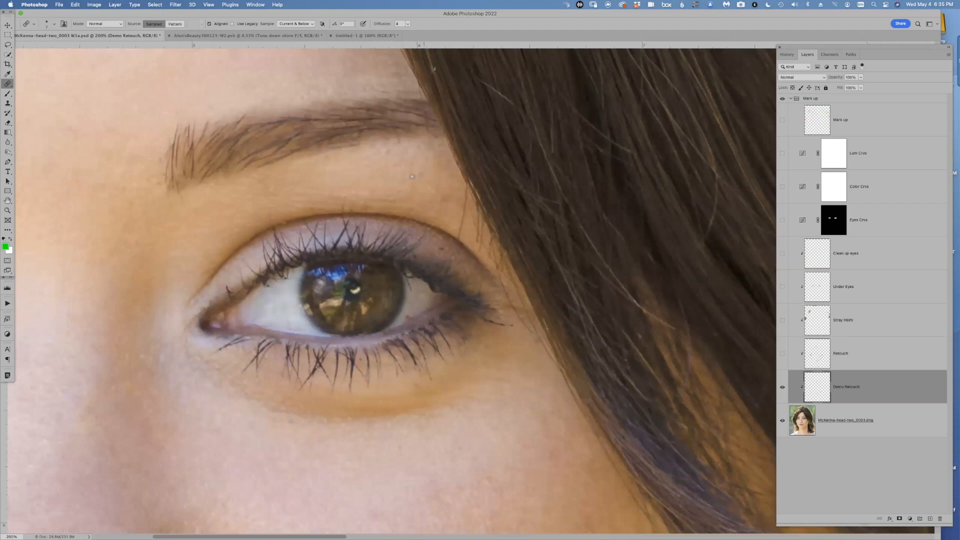
{"action": "left_click_drag", "start_coordinate": [388, 185], "coordinate": [356, 217]}
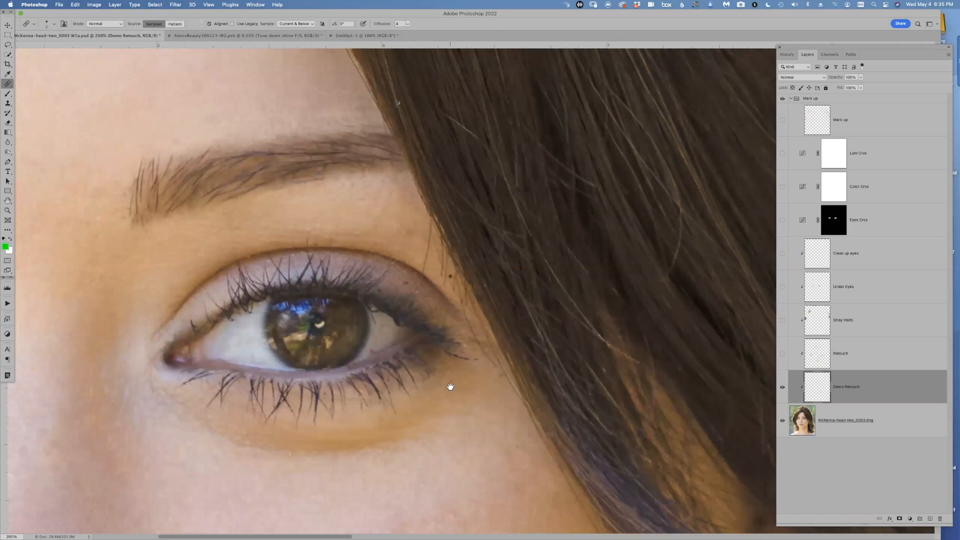
{"action": "scroll", "coordinate": [450, 386], "scroll_direction": "down", "scroll_amount": 10}
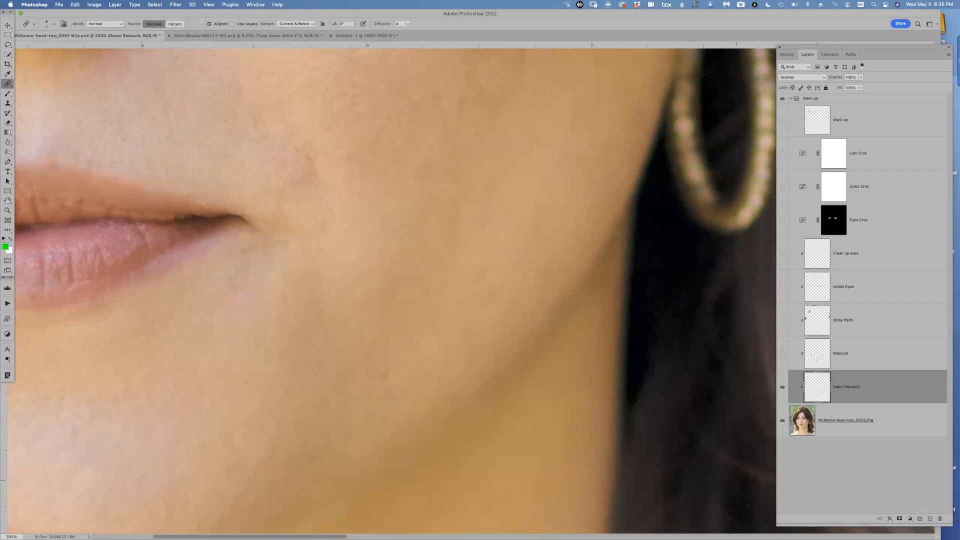
{"action": "key", "text": "super+minus"}
{"action": "key", "text": "super+minus"}
{"action": "left_click", "coordinate": [782, 387]}
{"action": "left_click", "coordinate": [782, 353]}
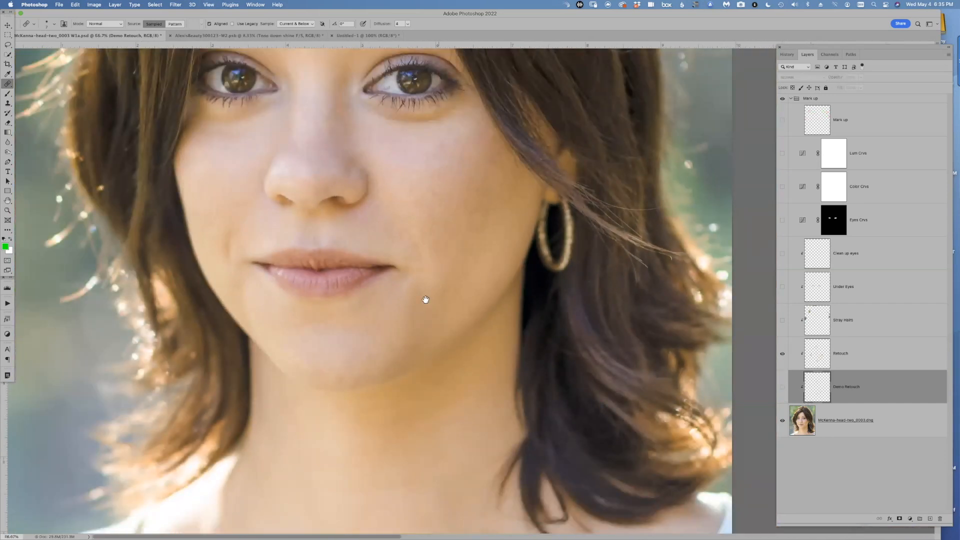
{"action": "left_click_drag", "start_coordinate": [426, 299], "coordinate": [388, 366]}
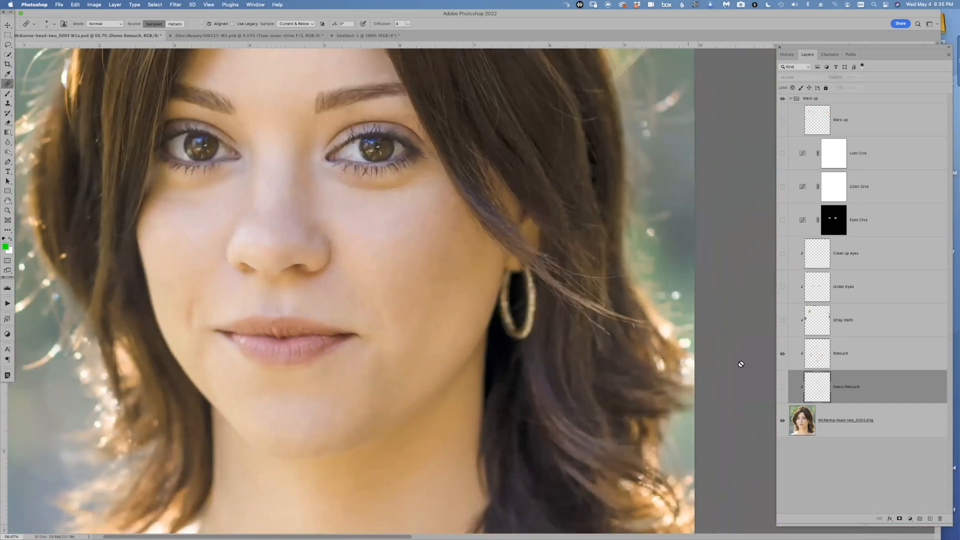
- Toggle the Retouch layer's visibility repeatedly to compare the lower face before and after retouching
{"action": "left_click", "coordinate": [783, 354]}
{"action": "left_click", "coordinate": [783, 355]}
{"action": "left_click", "coordinate": [783, 354]}
{"action": "left_click", "coordinate": [783, 355]}
{"action": "left_click", "coordinate": [783, 355]}
{"action": "left_click", "coordinate": [783, 354]}
{"action": "left_click", "coordinate": [783, 355]}
{"action": "left_click", "coordinate": [783, 354]}
{"action": "left_click", "coordinate": [783, 354]}
{"action": "left_click", "coordinate": [783, 355]}
{"action": "left_click", "coordinate": [783, 355]}
{"action": "left_click", "coordinate": [783, 354]}
{"action": "left_click", "coordinate": [783, 354]}
{"action": "left_click", "coordinate": [783, 354]}
{"action": "left_click", "coordinate": [783, 355]}
{"action": "left_click", "coordinate": [783, 354]}
{"action": "left_click", "coordinate": [783, 354]}
{"action": "left_click", "coordinate": [783, 355]}
{"action": "left_click", "coordinate": [783, 354]}
{"action": "left_click", "coordinate": [783, 355]}
{"action": "left_click", "coordinate": [783, 355]}
- Compare the forehead and eye area with the Retouch layer off and on, and inspect the whole face
{"action": "scroll", "coordinate": [350, 249], "scroll_direction": "up", "scroll_amount": 5}
{"action": "scroll", "coordinate": [414, 279], "scroll_direction": "left", "scroll_amount": 1}
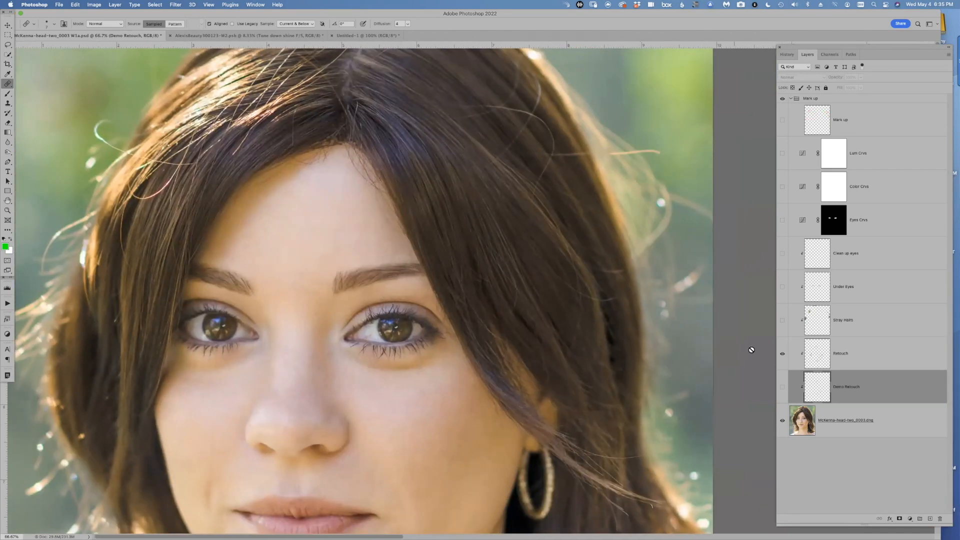
{"action": "left_click", "coordinate": [783, 353]}
{"action": "left_click", "coordinate": [783, 354]}
{"action": "left_click", "coordinate": [782, 353]}
{"action": "left_click", "coordinate": [783, 353]}
{"action": "left_click", "coordinate": [783, 354]}
{"action": "left_click", "coordinate": [783, 354]}
{"action": "left_click", "coordinate": [783, 353]}
{"action": "left_click", "coordinate": [783, 353]}
{"action": "left_click_drag", "start_coordinate": [289, 260], "coordinate": [298, 306]}
{"action": "left_click_drag", "start_coordinate": [317, 416], "coordinate": [291, 346]}
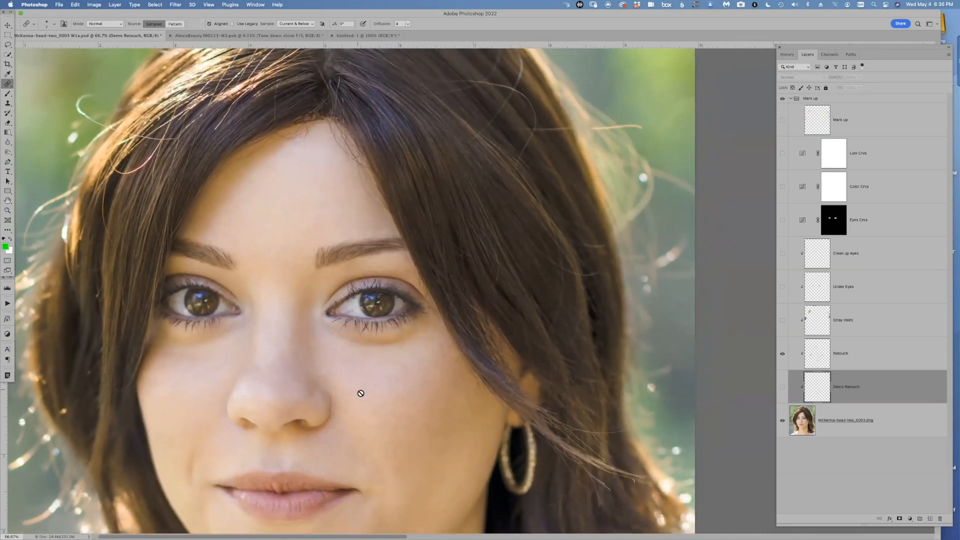
{"action": "left_click_drag", "start_coordinate": [352, 246], "coordinate": [340, 302]}
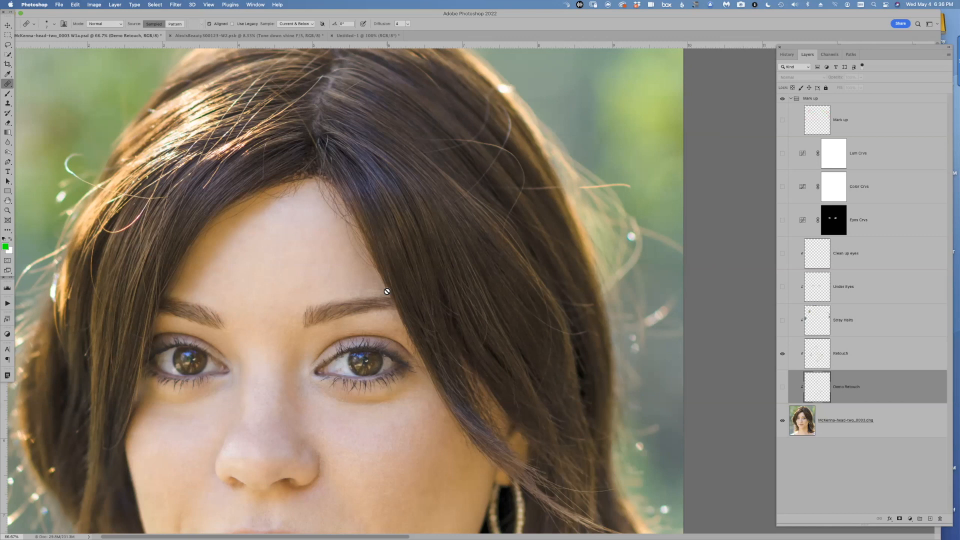
{"action": "left_click_drag", "start_coordinate": [320, 447], "coordinate": [343, 343]}
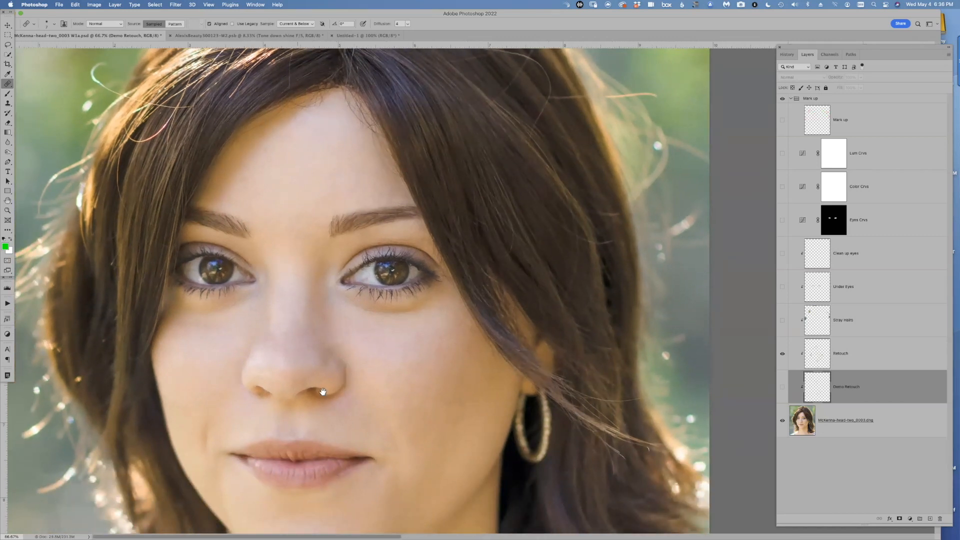
{"action": "scroll", "coordinate": [302, 314], "scroll_direction": "up", "scroll_amount": 3}
{"action": "scroll", "coordinate": [303, 314], "scroll_direction": "left", "scroll_amount": 2}
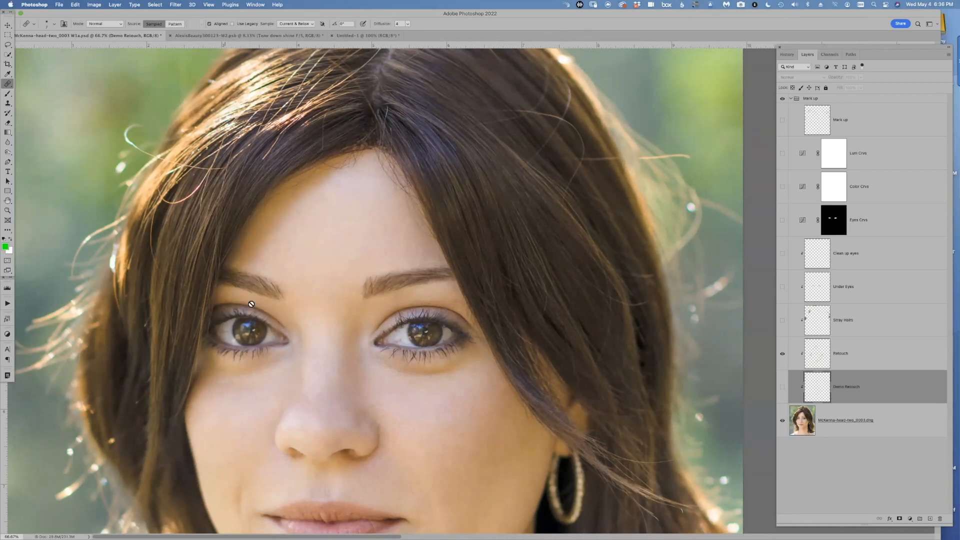
- Select the Stray Hairs layer and examine the flyaway hairs around both sides and the crown of the head
{"action": "left_click", "coordinate": [852, 322]}
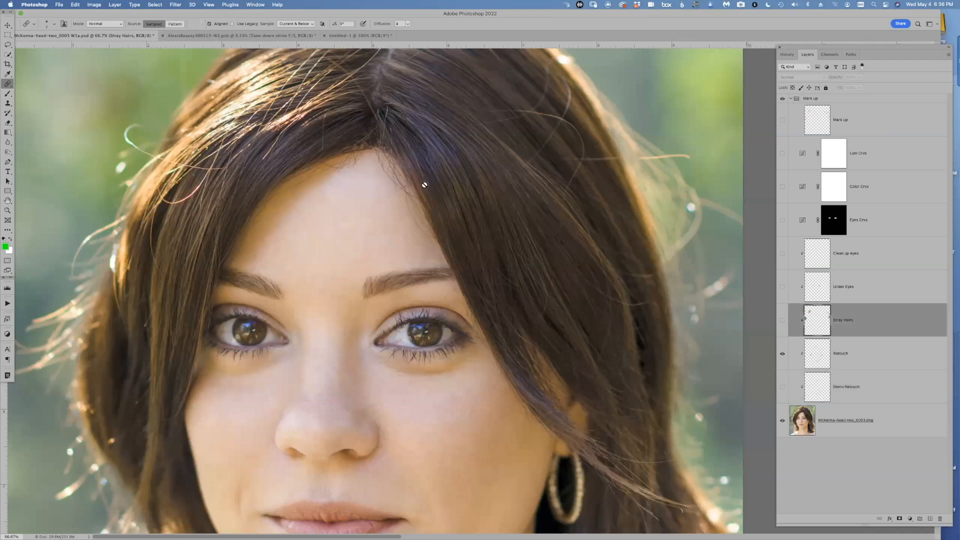
{"action": "left_click_drag", "start_coordinate": [375, 199], "coordinate": [596, 326]}
{"action": "left_click_drag", "start_coordinate": [253, 336], "coordinate": [280, 210]}
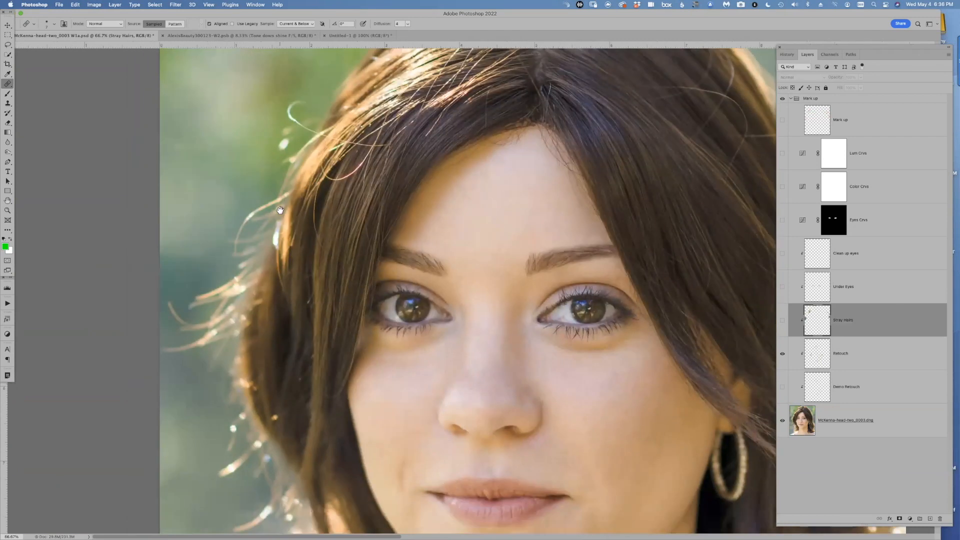
{"action": "scroll", "coordinate": [272, 257], "scroll_direction": "up", "scroll_amount": 5}
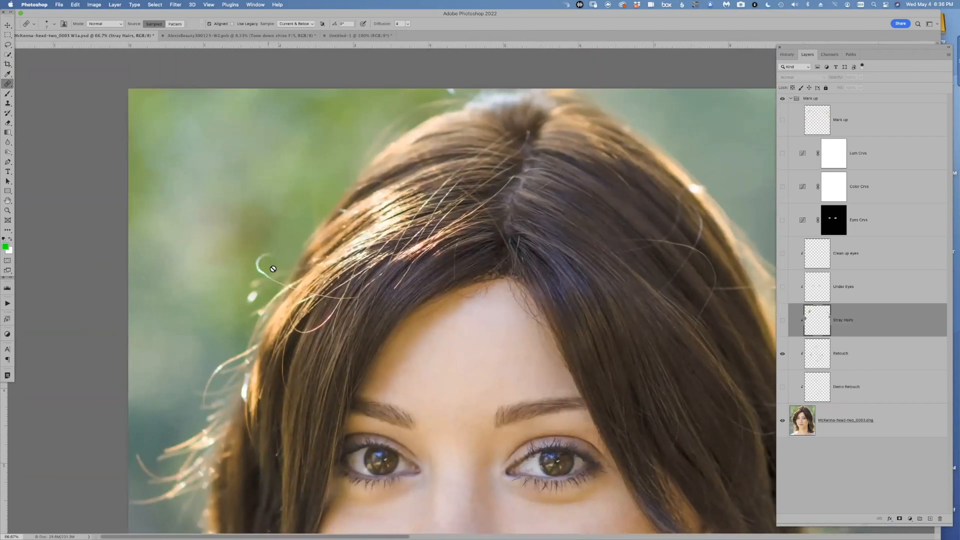
{"action": "scroll", "coordinate": [300, 289], "scroll_direction": "right", "scroll_amount": 6}
{"action": "scroll", "coordinate": [300, 290], "scroll_direction": "down", "scroll_amount": 1}
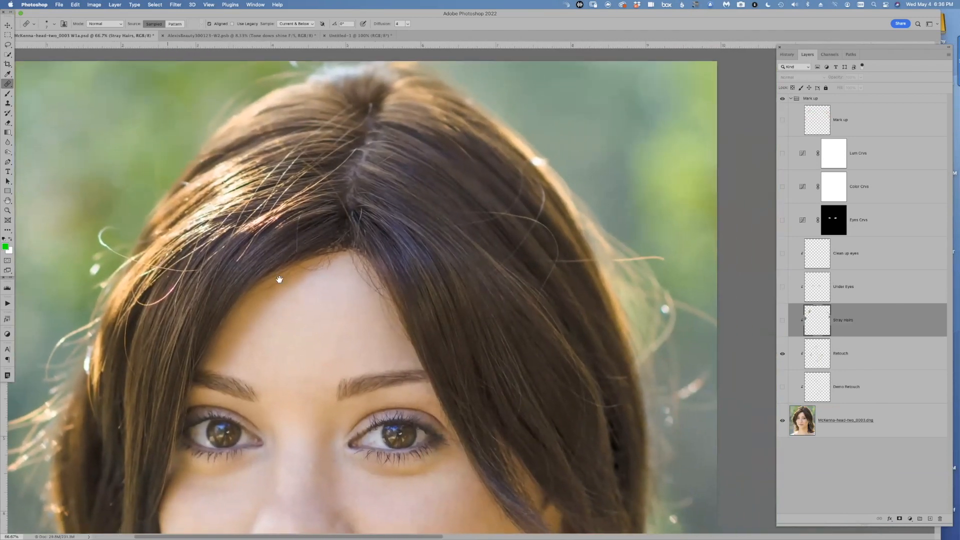
{"action": "scroll", "coordinate": [279, 279], "scroll_direction": "right", "scroll_amount": 7}
{"action": "scroll", "coordinate": [278, 279], "scroll_direction": "down", "scroll_amount": 1}
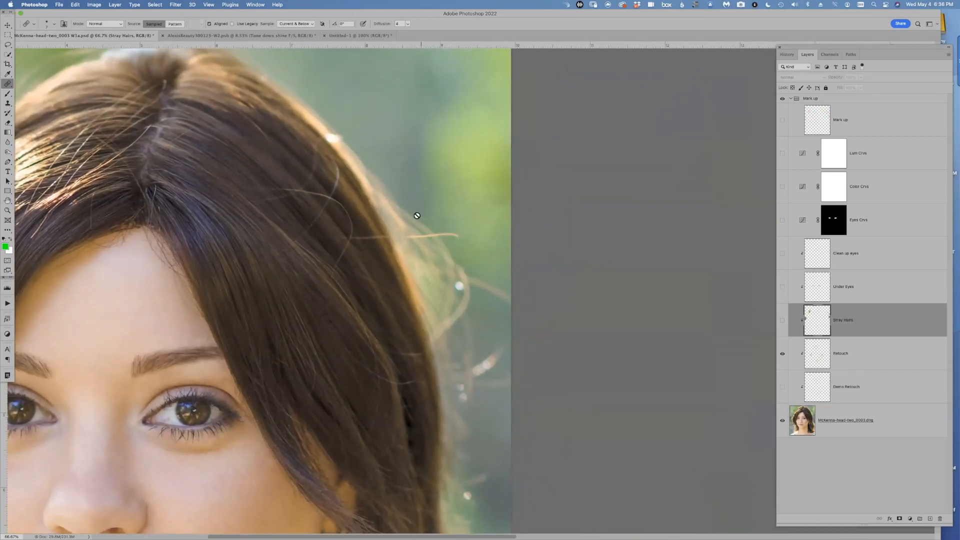
{"action": "scroll", "coordinate": [377, 317], "scroll_direction": "down", "scroll_amount": 5}
{"action": "scroll", "coordinate": [382, 362], "scroll_direction": "up", "scroll_amount": 7}
{"action": "scroll", "coordinate": [382, 362], "scroll_direction": "left", "scroll_amount": 4}
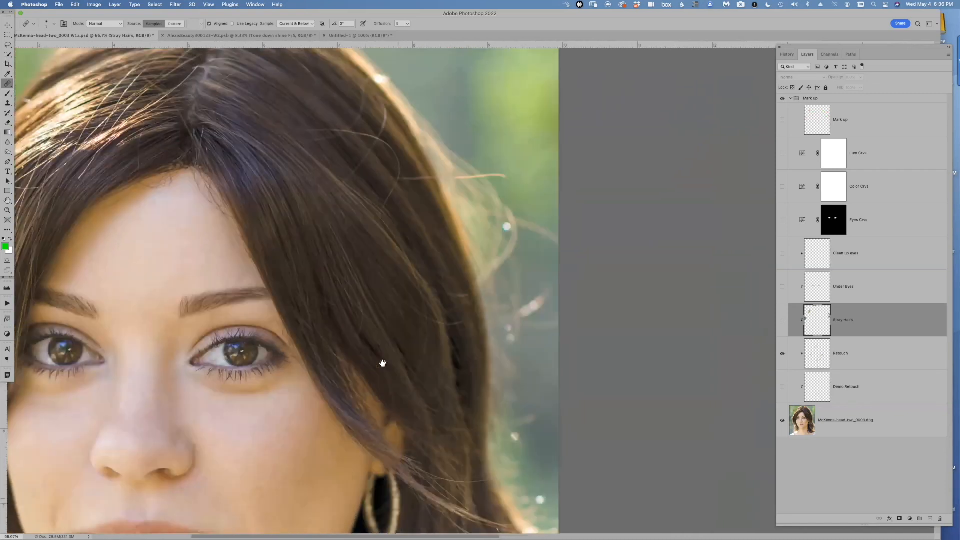
{"action": "scroll", "coordinate": [426, 334], "scroll_direction": "left", "scroll_amount": 6}
{"action": "scroll", "coordinate": [426, 334], "scroll_direction": "down", "scroll_amount": 1}
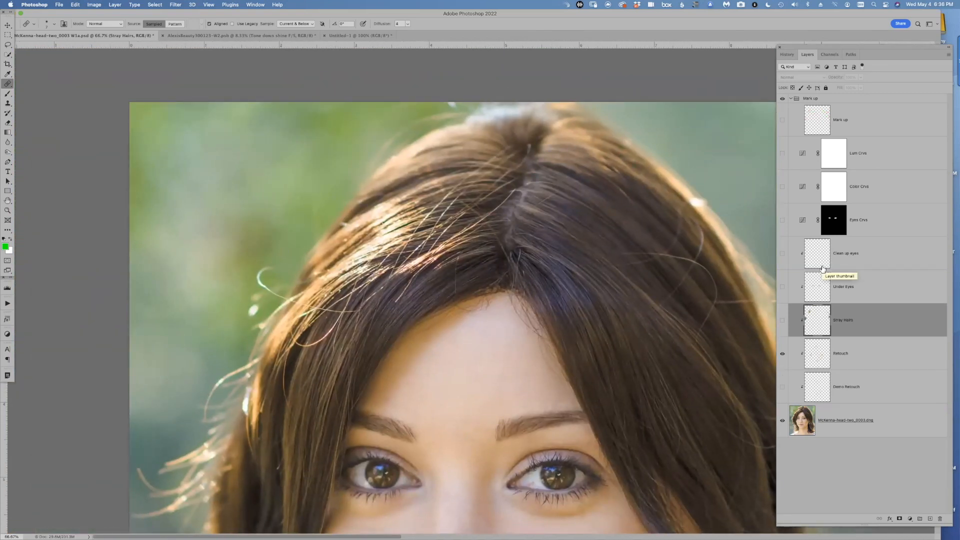
- Add a clipped layer named Demo Stray hairs above the Stray Hairs layer and choose the Spot Healing Brush at 100% zoom
{"action": "key", "text": "super+shift+n"}
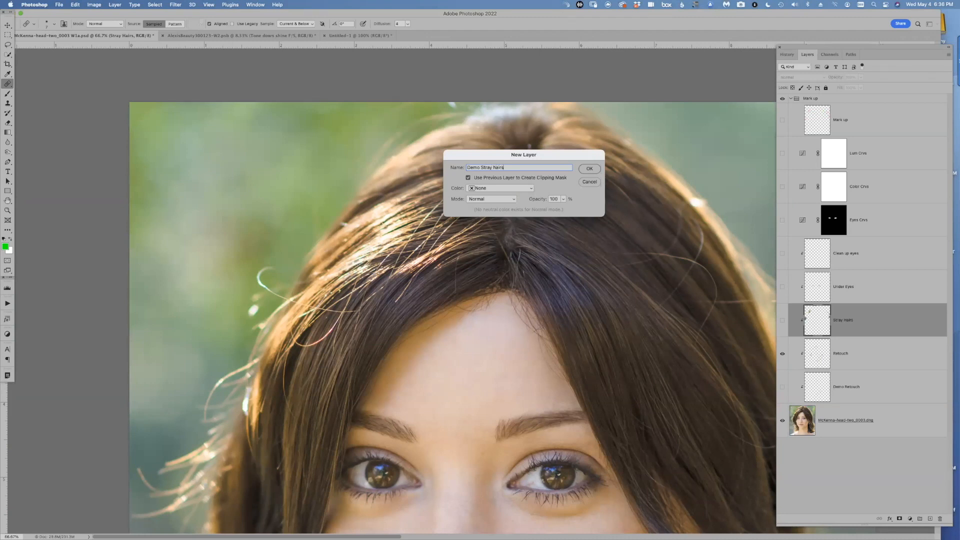
{"action": "left_click", "coordinate": [589, 168]}
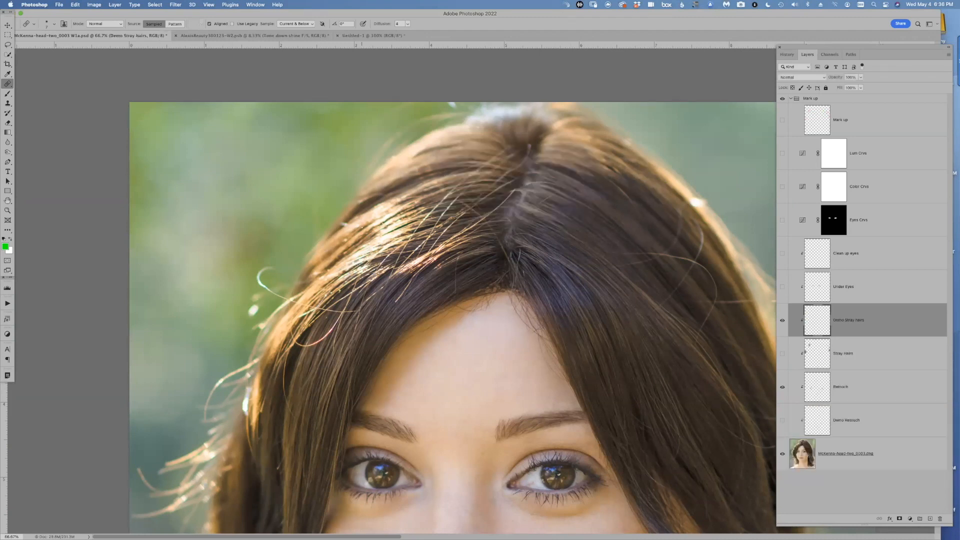
{"action": "key", "text": "super+plus"}
{"action": "key", "text": "space"}
{"action": "left_click_drag", "start_coordinate": [155, 289], "coordinate": [280, 273]}
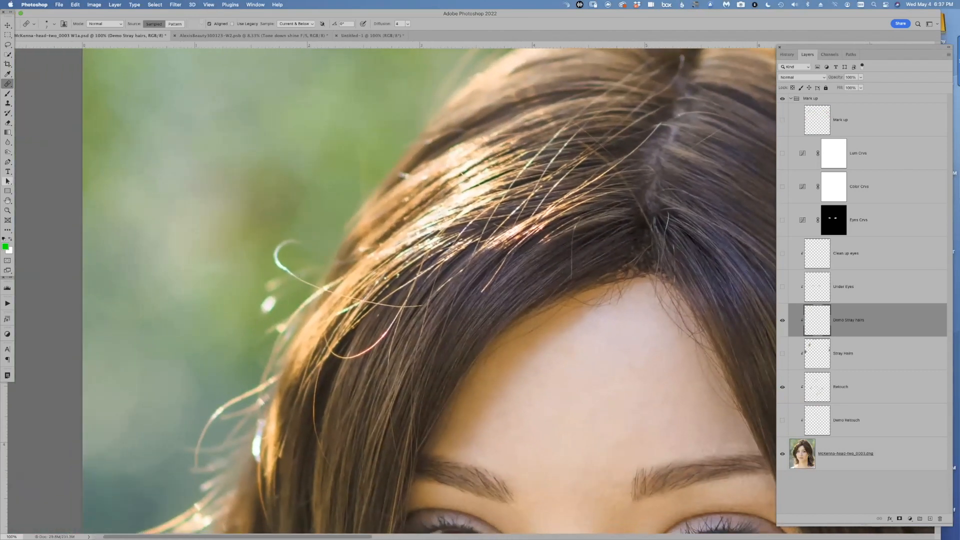
{"action": "left_click", "coordinate": [7, 83]}
{"action": "left_click", "coordinate": [43, 86]}
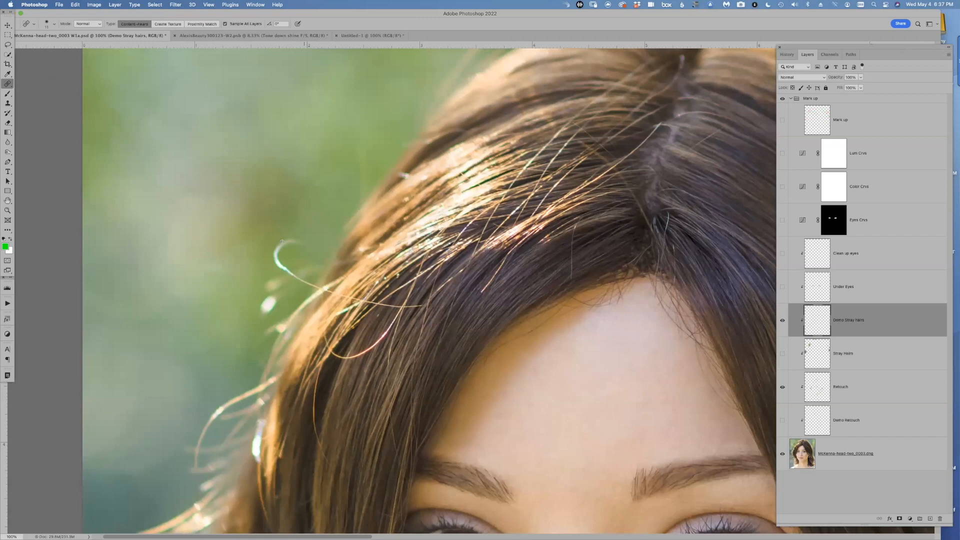
{"action": "left_click", "coordinate": [295, 242], "text": "alt"}
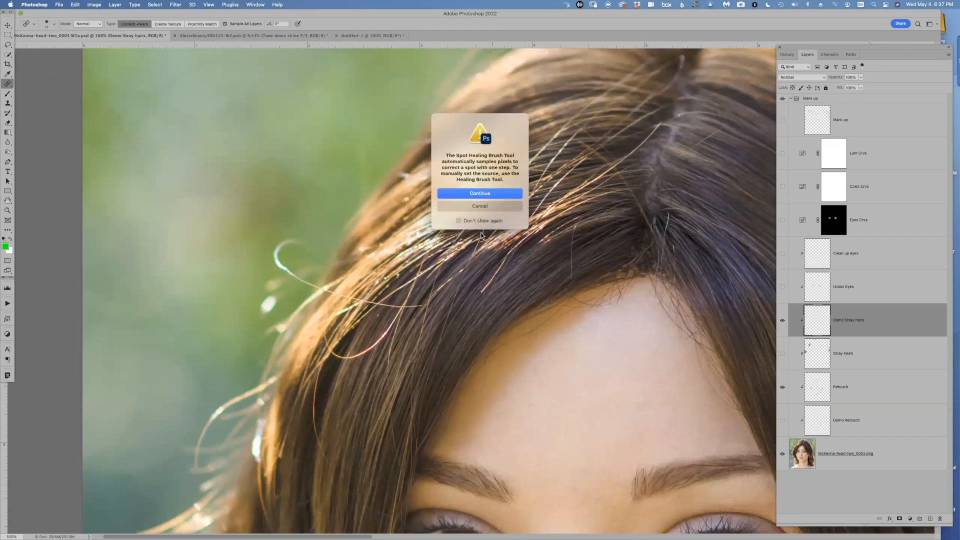
{"action": "left_click", "coordinate": [483, 194]}
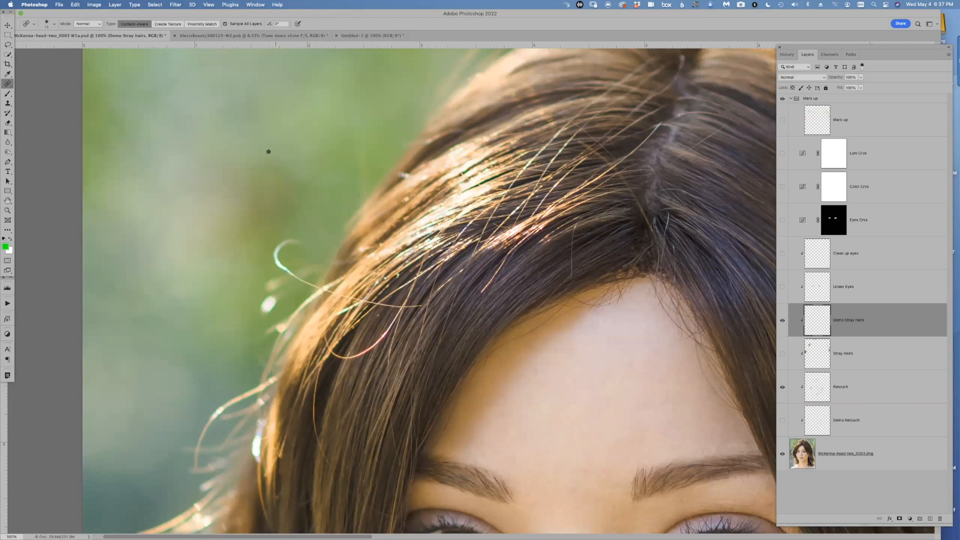
- Adjust the Spot Healing Brush size and remove the looped stray hair standing out against the green background
{"action": "mouse_move", "coordinate": [270, 150]}
{"action": "left_mouse_down"}
{"action": "mouse_move", "coordinate": [238, 150]}
{"action": "mouse_move", "coordinate": [322, 153]}
{"action": "mouse_move", "coordinate": [230, 170]}
{"action": "mouse_move", "coordinate": [322, 158]}
{"action": "mouse_move", "coordinate": [296, 164]}
{"action": "mouse_move", "coordinate": [284, 180]}
{"action": "mouse_move", "coordinate": [256, 103]}
{"action": "mouse_move", "coordinate": [249, 32]}
{"action": "mouse_move", "coordinate": [251, 94]}
{"action": "mouse_move", "coordinate": [138, 121]}
{"action": "left_mouse_up"}
{"action": "scroll", "coordinate": [283, 196], "scroll_direction": "down", "scroll_amount": 2}
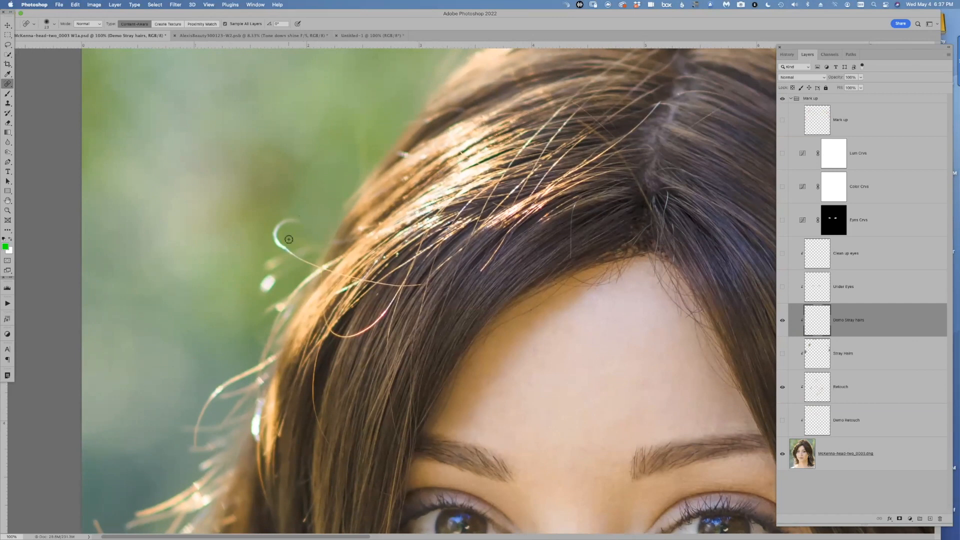
{"action": "mouse_move", "coordinate": [247, 164]}
{"action": "left_mouse_down"}
{"action": "mouse_move", "coordinate": [227, 167]}
{"action": "mouse_move", "coordinate": [240, 160]}
{"action": "left_mouse_up"}
{"action": "key", "text": "bracketright"}
{"action": "key", "text": "bracketright"}
{"action": "key", "text": "bracketright"}
{"action": "key", "text": "bracketleft"}
{"action": "key", "text": "bracketleft"}
{"action": "key", "text": "bracketleft"}
{"action": "key", "text": "bracketleft"}
{"action": "key", "text": "bracketleft"}
{"action": "key", "text": "bracketleft"}
{"action": "mouse_move", "coordinate": [231, 192]}
{"action": "left_mouse_down"}
{"action": "mouse_move", "coordinate": [437, 224]}
{"action": "mouse_move", "coordinate": [175, 240]}
{"action": "left_mouse_up"}
{"action": "mouse_move", "coordinate": [270, 200]}
{"action": "left_mouse_down"}
{"action": "mouse_move", "coordinate": [293, 210]}
{"action": "mouse_move", "coordinate": [274, 239]}
{"action": "mouse_move", "coordinate": [311, 267]}
{"action": "mouse_move", "coordinate": [277, 233]}
{"action": "mouse_move", "coordinate": [259, 294]}
{"action": "mouse_move", "coordinate": [285, 244]}
{"action": "mouse_move", "coordinate": [279, 266]}
{"action": "mouse_move", "coordinate": [308, 268]}
{"action": "mouse_move", "coordinate": [306, 282]}
{"action": "left_mouse_up"}
{"action": "mouse_move", "coordinate": [277, 254]}
{"action": "left_mouse_down"}
{"action": "mouse_move", "coordinate": [331, 208]}
{"action": "mouse_move", "coordinate": [317, 235]}
{"action": "left_mouse_up"}
- Remove the bright spots and loose wisps along the hair's outer edge below the looped hair's location
{"action": "scroll", "coordinate": [325, 210], "scroll_direction": "down", "scroll_amount": 3}
{"action": "scroll", "coordinate": [325, 210], "scroll_direction": "left", "scroll_amount": 2}
{"action": "mouse_move", "coordinate": [336, 186]}
{"action": "left_mouse_down"}
{"action": "mouse_move", "coordinate": [314, 186]}
{"action": "mouse_move", "coordinate": [336, 174]}
{"action": "mouse_move", "coordinate": [302, 221]}
{"action": "mouse_move", "coordinate": [325, 193]}
{"action": "left_mouse_up"}
{"action": "left_click_drag", "start_coordinate": [295, 277], "coordinate": [325, 209]}
{"action": "mouse_move", "coordinate": [259, 309]}
{"action": "left_mouse_down"}
{"action": "mouse_move", "coordinate": [259, 278]}
{"action": "mouse_move", "coordinate": [310, 239]}
{"action": "mouse_move", "coordinate": [273, 267]}
{"action": "left_mouse_up"}
{"action": "left_click_drag", "start_coordinate": [267, 297], "coordinate": [256, 307]}
{"action": "mouse_move", "coordinate": [255, 297]}
{"action": "left_mouse_down"}
{"action": "mouse_move", "coordinate": [272, 292]}
{"action": "mouse_move", "coordinate": [300, 332]}
{"action": "left_mouse_up"}
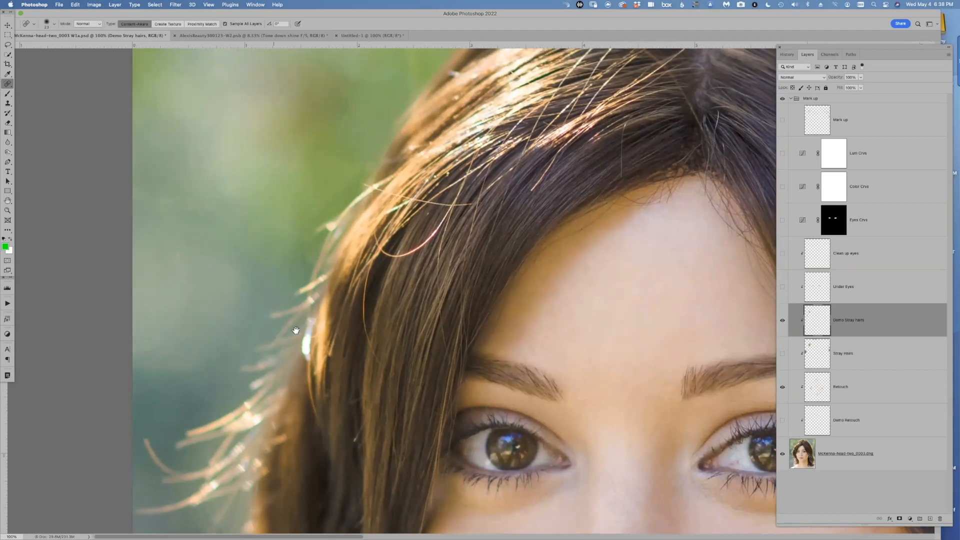
- Examine the flyaway hairs on the opposite side of the head, from the crown down to the hoop earring
{"action": "left_click_drag", "start_coordinate": [282, 495], "coordinate": [221, 282]}
{"action": "left_click_drag", "start_coordinate": [727, 107], "coordinate": [257, 344]}
{"action": "left_click_drag", "start_coordinate": [372, 260], "coordinate": [450, 253]}
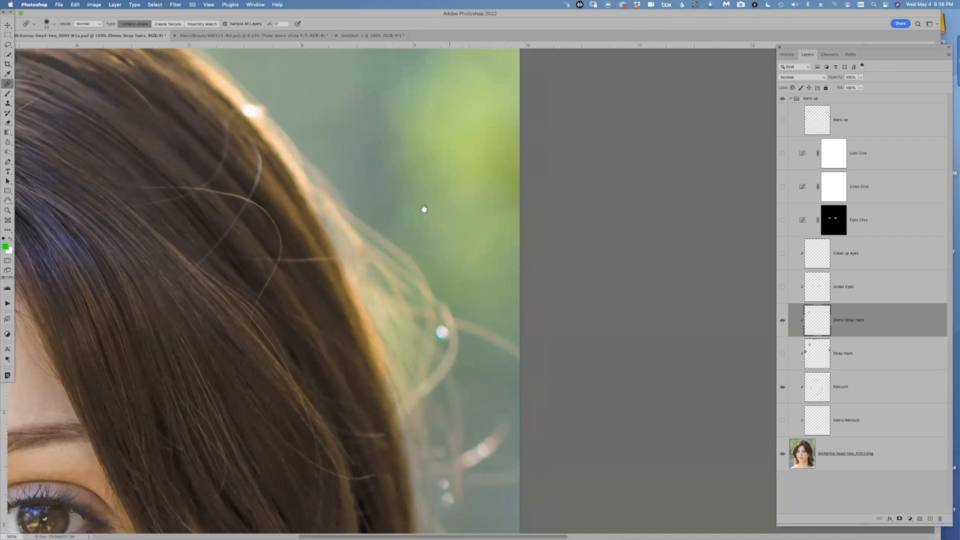
{"action": "scroll", "coordinate": [424, 208], "scroll_direction": "left", "scroll_amount": 5}
{"action": "scroll", "coordinate": [424, 208], "scroll_direction": "up", "scroll_amount": 2}
{"action": "scroll", "coordinate": [444, 174], "scroll_direction": "down", "scroll_amount": 8}
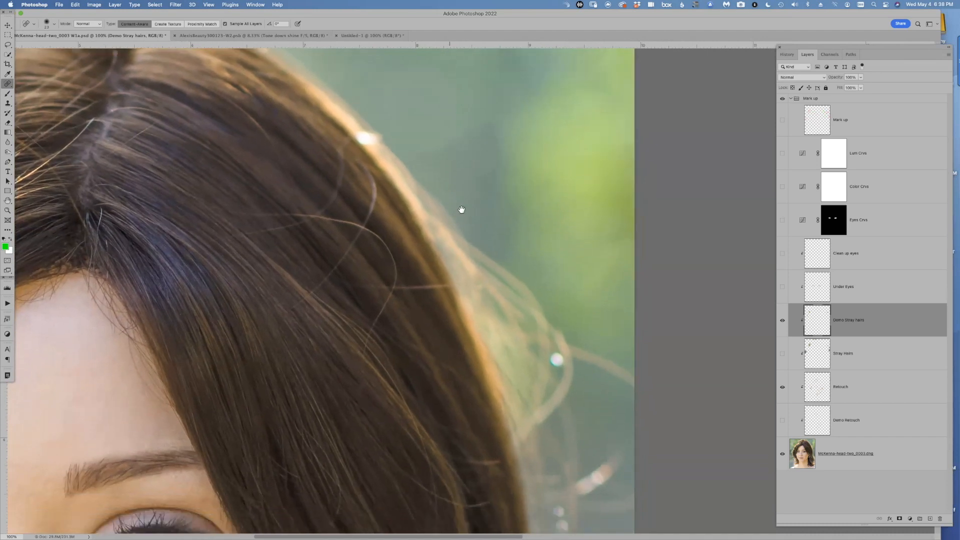
{"action": "scroll", "coordinate": [555, 192], "scroll_direction": "down", "scroll_amount": 15}
{"action": "scroll", "coordinate": [555, 192], "scroll_direction": "right", "scroll_amount": 5}
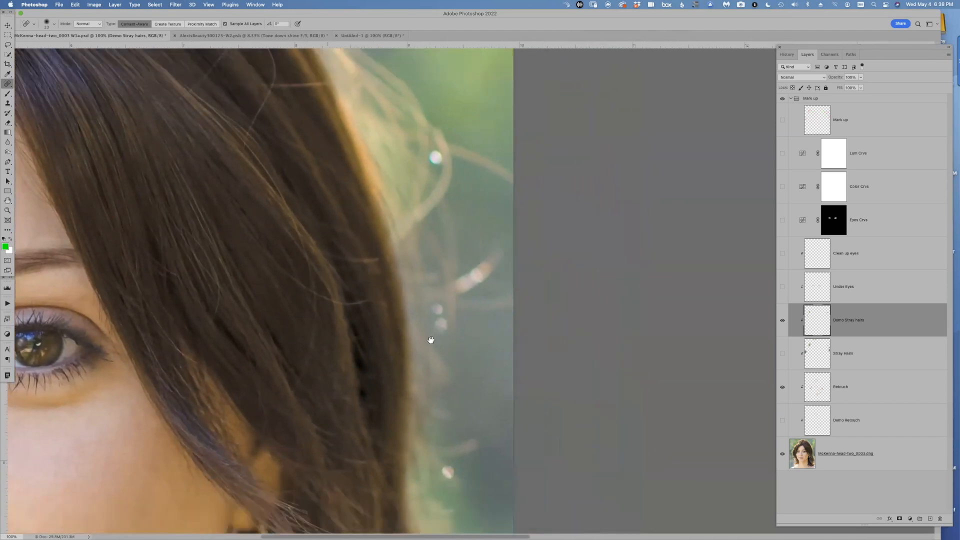
{"action": "scroll", "coordinate": [495, 277], "scroll_direction": "down", "scroll_amount": 3}
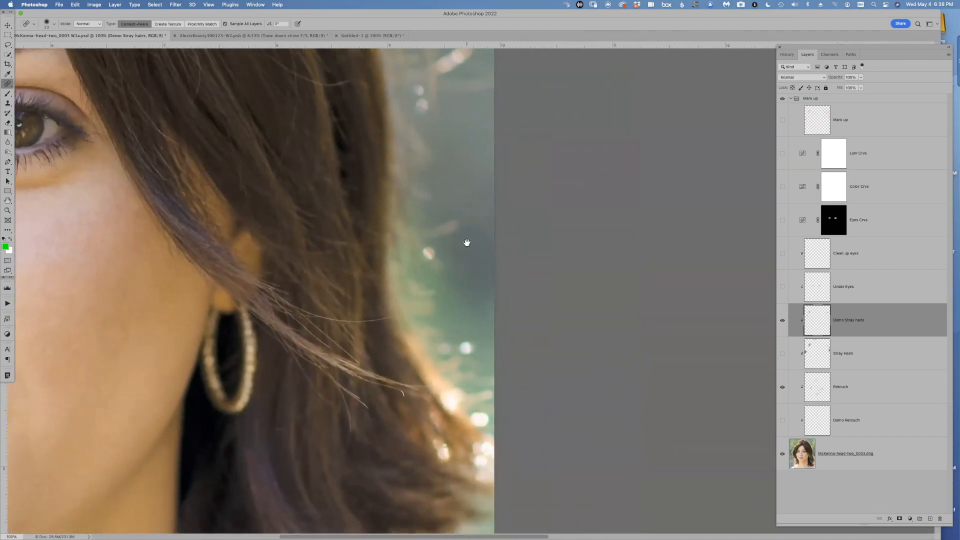
- Paint over the loose strand tips crossing the dark hair beside the hoop earring with the Spot Healing Brush
{"action": "left_click", "coordinate": [406, 342]}
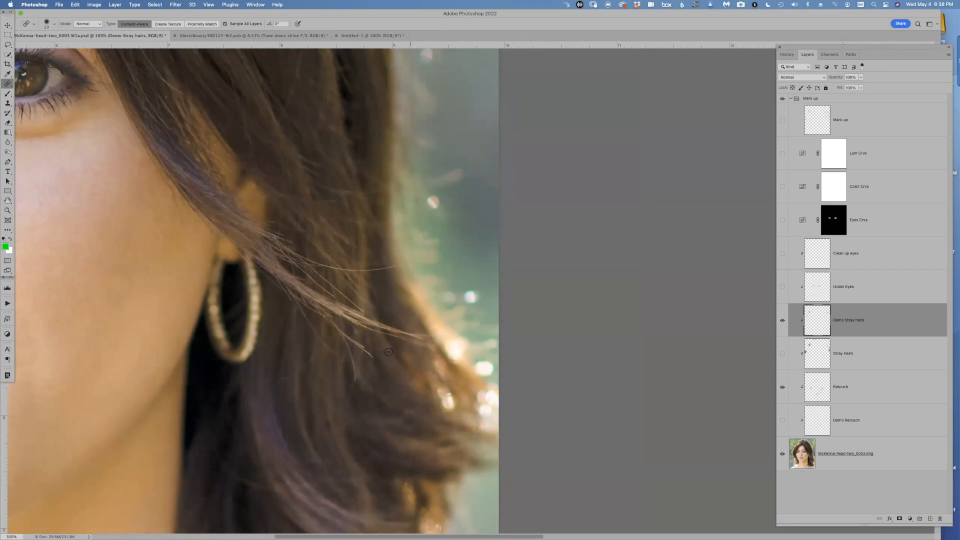
{"action": "left_click", "coordinate": [367, 354]}
{"action": "left_click", "coordinate": [352, 361]}
{"action": "left_click_drag", "start_coordinate": [378, 401], "coordinate": [320, 472]}
- Inspect the flyaway hairs and bright highlight along the outer hair edge up to the crown
{"action": "left_click_drag", "start_coordinate": [426, 280], "coordinate": [403, 410]}
{"action": "left_click_drag", "start_coordinate": [375, 214], "coordinate": [475, 370]}
{"action": "left_click_drag", "start_coordinate": [368, 192], "coordinate": [437, 308]}
{"action": "left_click_drag", "start_coordinate": [412, 234], "coordinate": [422, 264]}
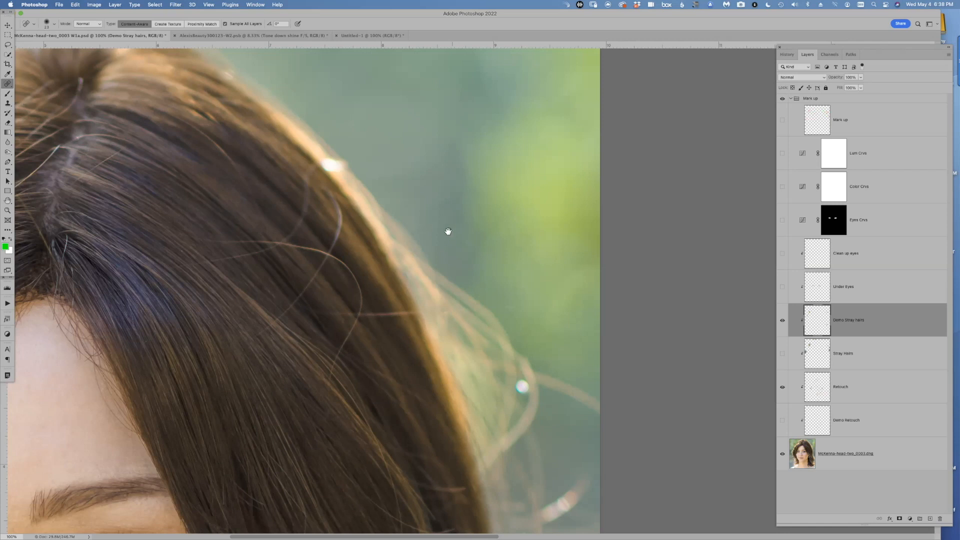
{"action": "scroll", "coordinate": [448, 230], "scroll_direction": "up", "scroll_amount": 3}
{"action": "scroll", "coordinate": [448, 229], "scroll_direction": "left", "scroll_amount": 1}
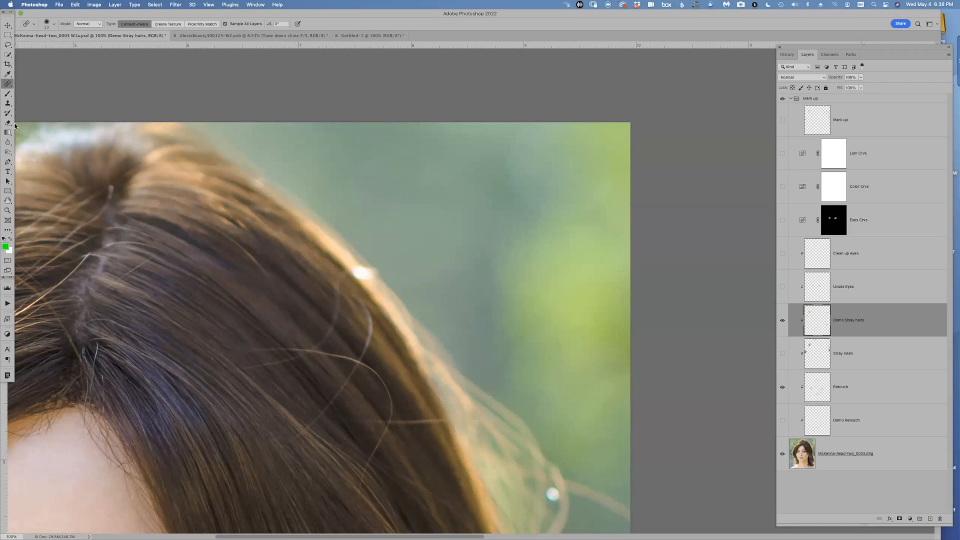
- Switch to the Brush tool, display its Brush Settings, and place them over the empty canvas area
{"action": "left_click", "coordinate": [8, 93]}
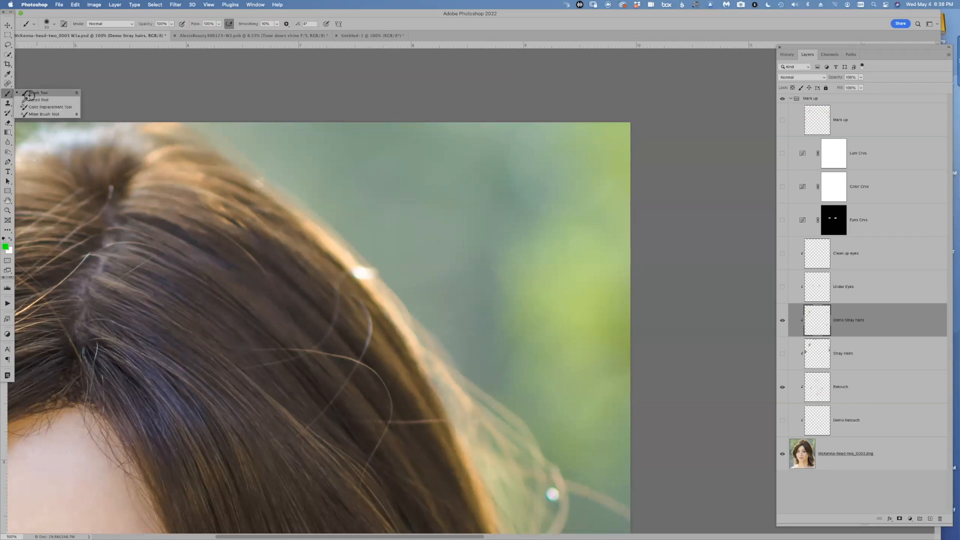
{"action": "left_click", "coordinate": [39, 95]}
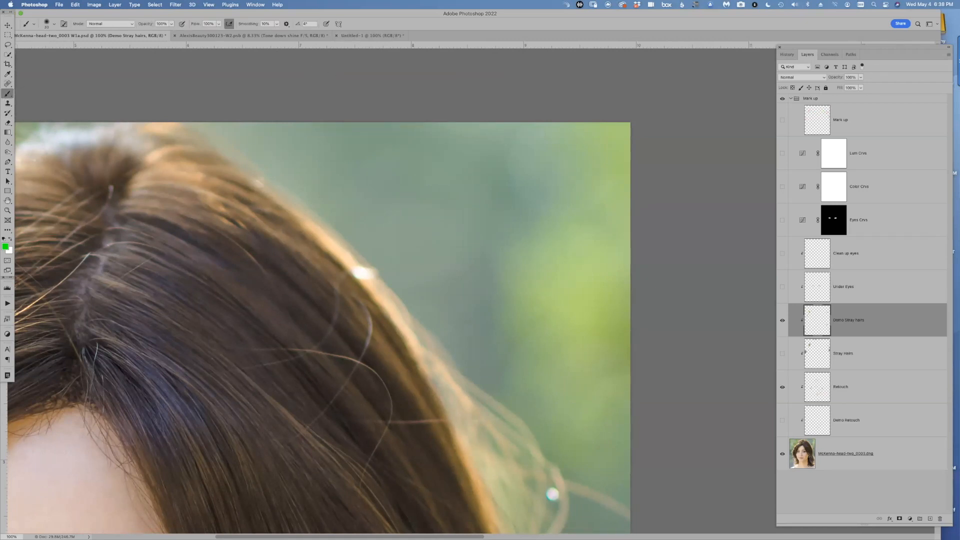
{"action": "left_click_drag", "start_coordinate": [1, 334], "coordinate": [729, 120]}
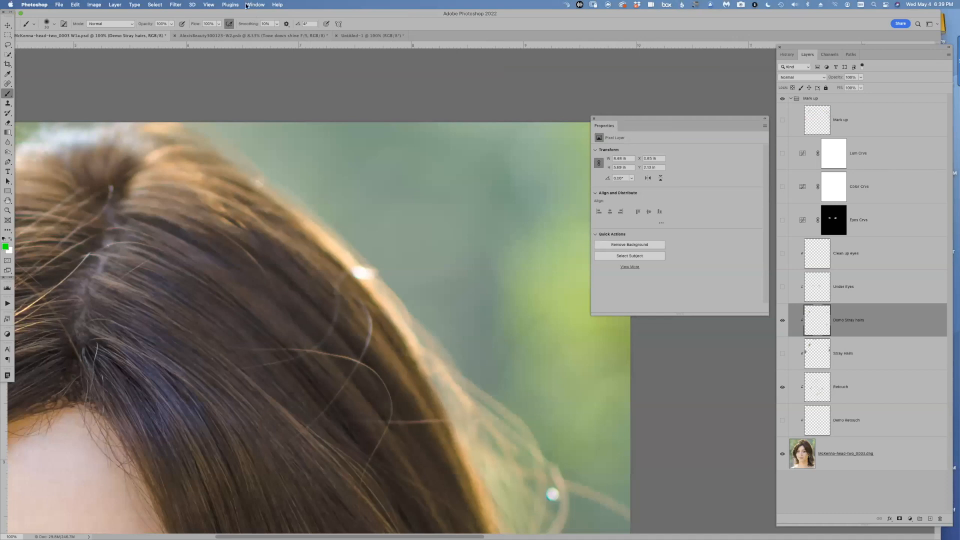
{"action": "left_click", "coordinate": [230, 4]}
{"action": "mouse_move", "coordinate": [256, 5]}
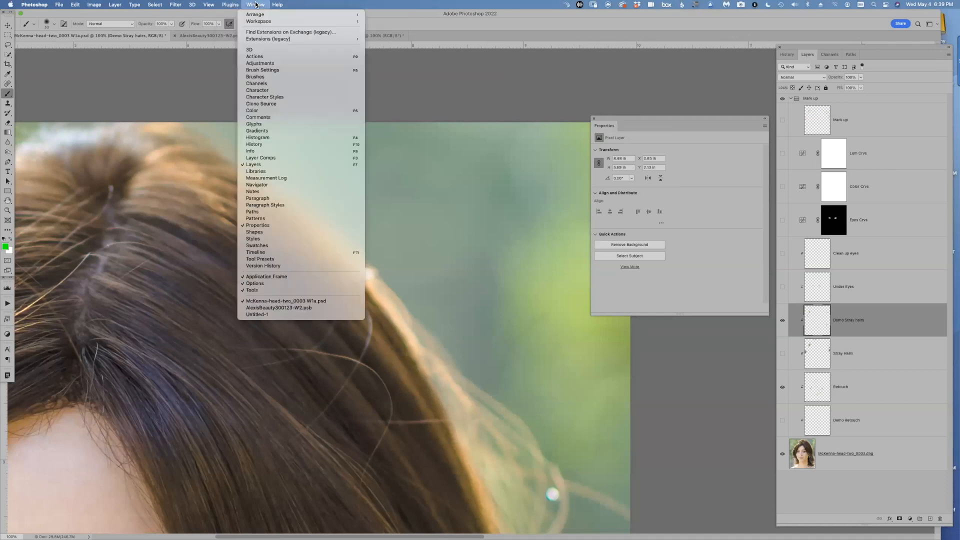
{"action": "left_click", "coordinate": [264, 70]}
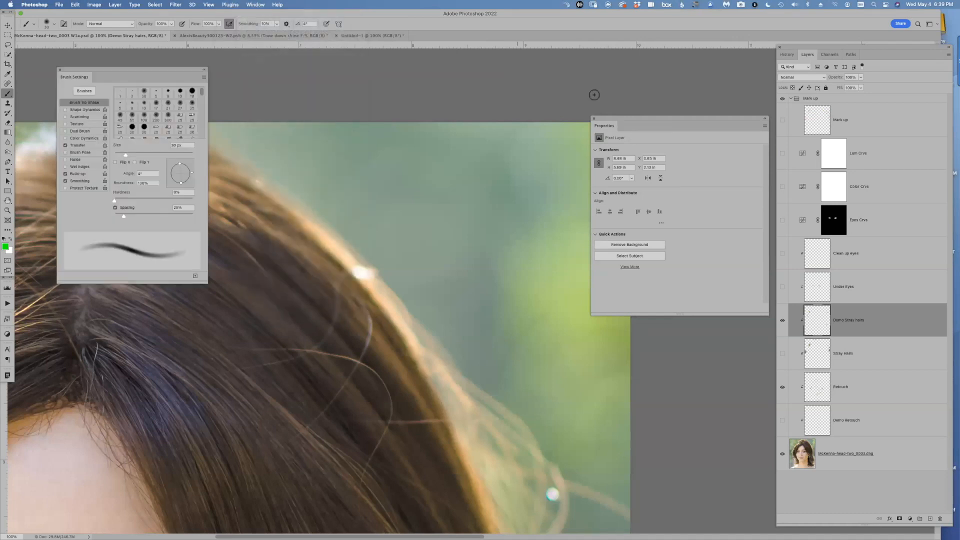
{"action": "mouse_move", "coordinate": [177, 72]}
{"action": "left_mouse_down"}
{"action": "mouse_move", "coordinate": [722, 89]}
{"action": "mouse_move", "coordinate": [726, 75]}
{"action": "left_mouse_up"}
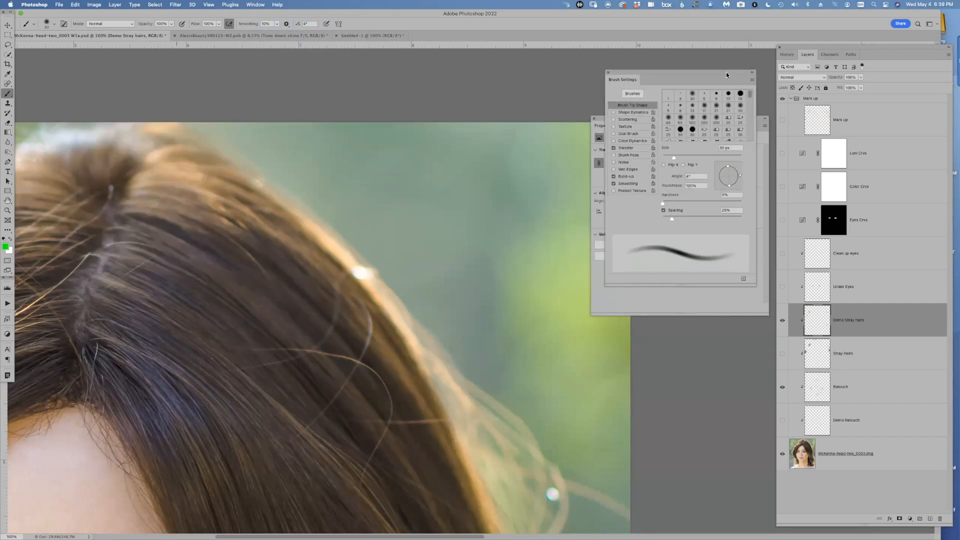
- Set the brush's Transfer options so Pen Pressure controls opacity jitter
{"action": "left_click", "coordinate": [626, 149]}
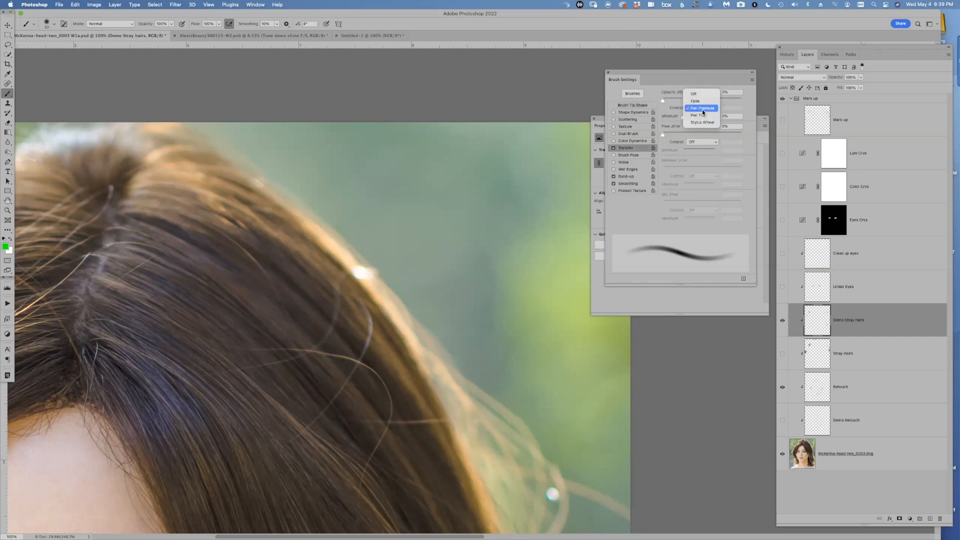
{"action": "left_click", "coordinate": [702, 110]}
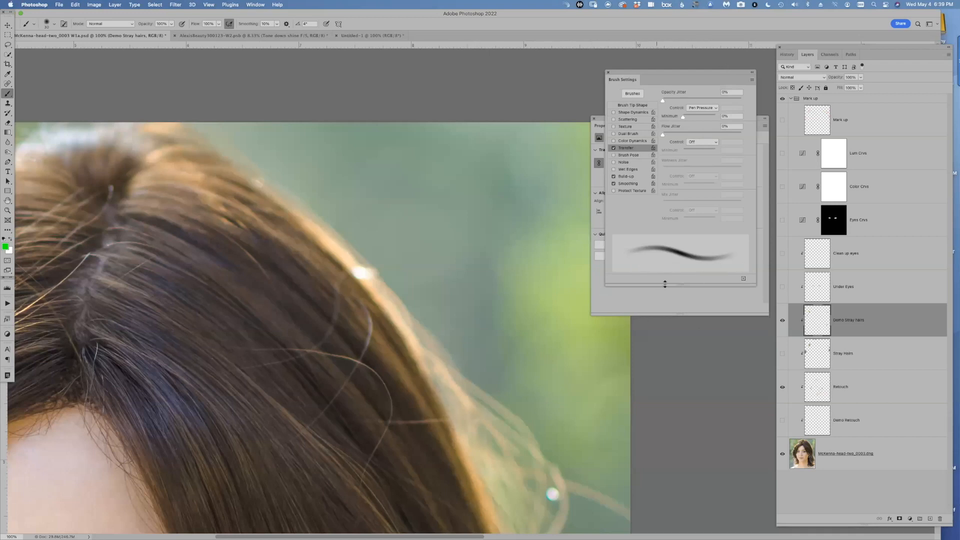
{"action": "left_click_drag", "start_coordinate": [691, 78], "coordinate": [665, 69]}
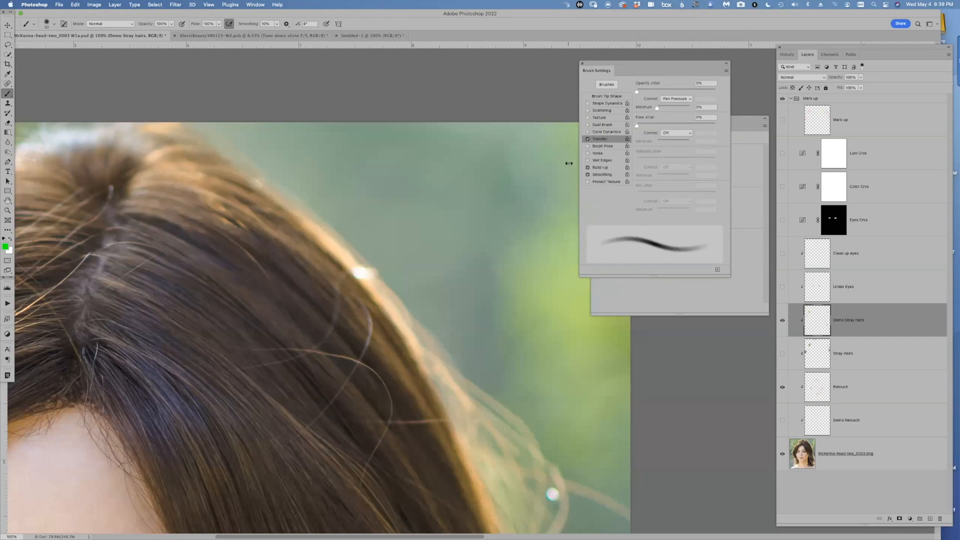
- Try Shape Dynamics on the brush, switch it off again, and return to the Transfer options
{"action": "left_click", "coordinate": [588, 104]}
{"action": "left_click", "coordinate": [588, 103]}
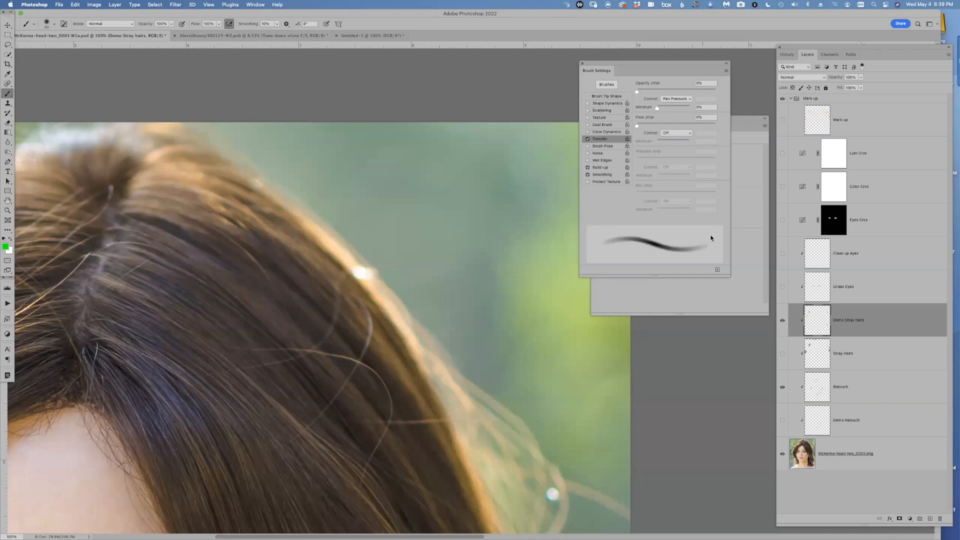
{"action": "left_click", "coordinate": [587, 104]}
{"action": "left_click", "coordinate": [605, 105]}
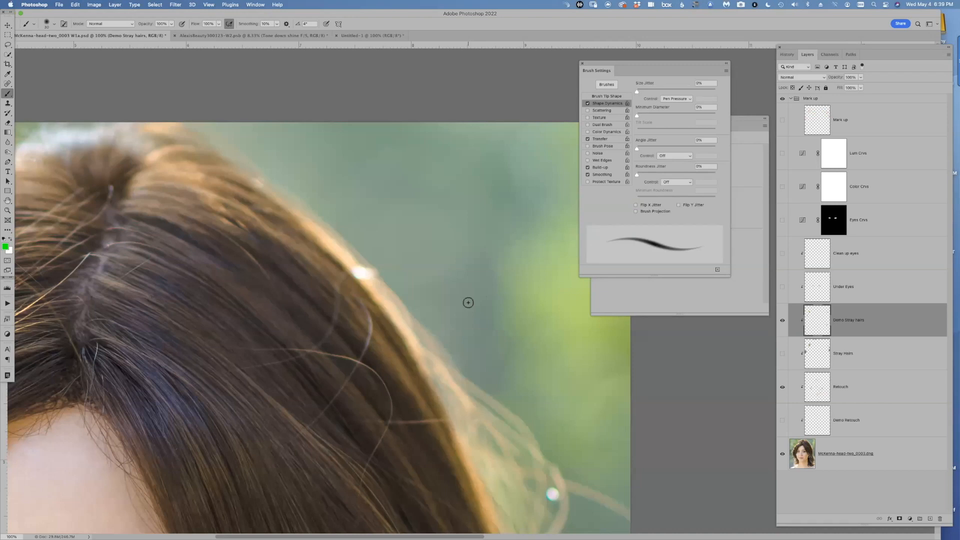
{"action": "left_click", "coordinate": [588, 104]}
{"action": "left_click", "coordinate": [604, 140]}
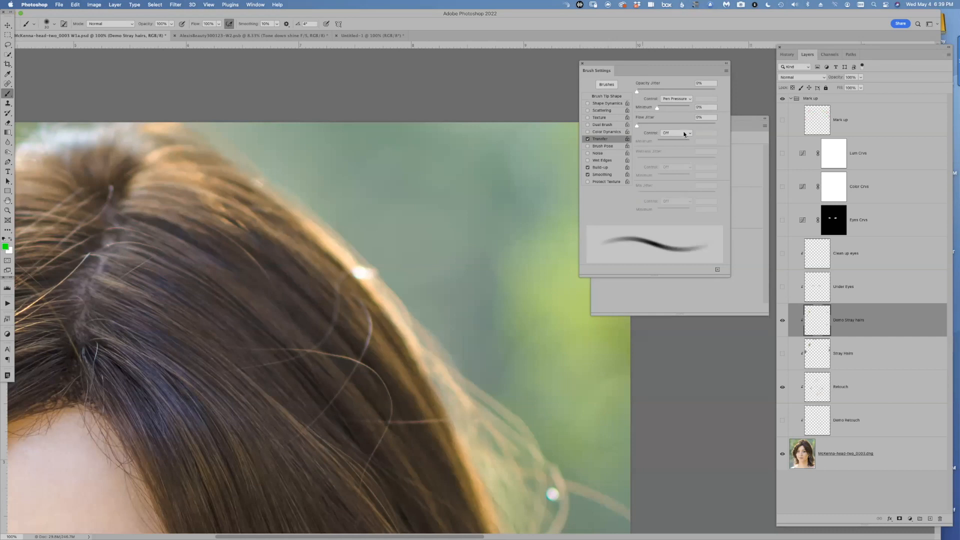
- Move the Brush Settings and Properties panels off the portrait and sample the blurred background colour beside the hair
{"action": "mouse_move", "coordinate": [664, 66]}
{"action": "left_mouse_down"}
{"action": "mouse_move", "coordinate": [751, 193]}
{"action": "mouse_move", "coordinate": [838, 279]}
{"action": "left_mouse_up"}
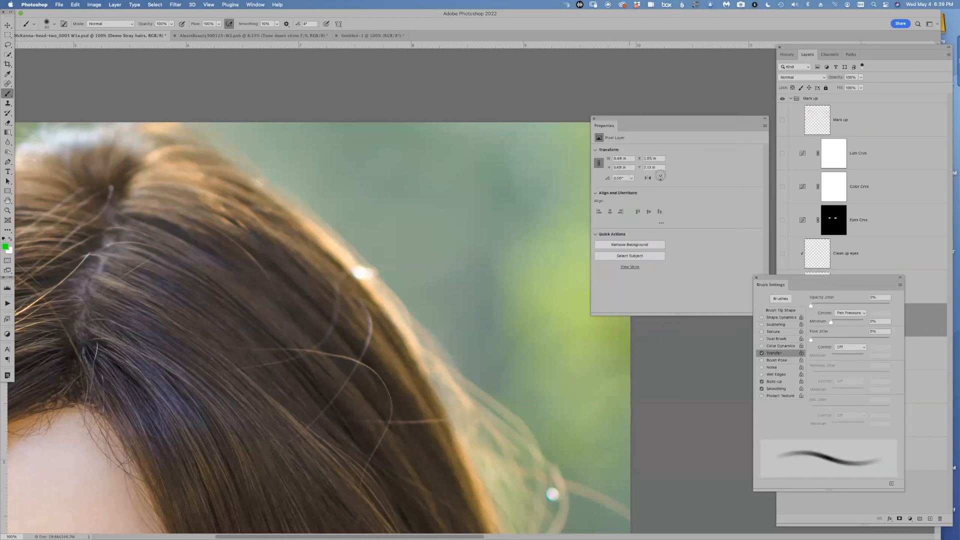
{"action": "mouse_move", "coordinate": [661, 120]}
{"action": "left_mouse_down"}
{"action": "mouse_move", "coordinate": [842, 335]}
{"action": "mouse_move", "coordinate": [840, 280]}
{"action": "mouse_move", "coordinate": [801, 290]}
{"action": "left_mouse_up"}
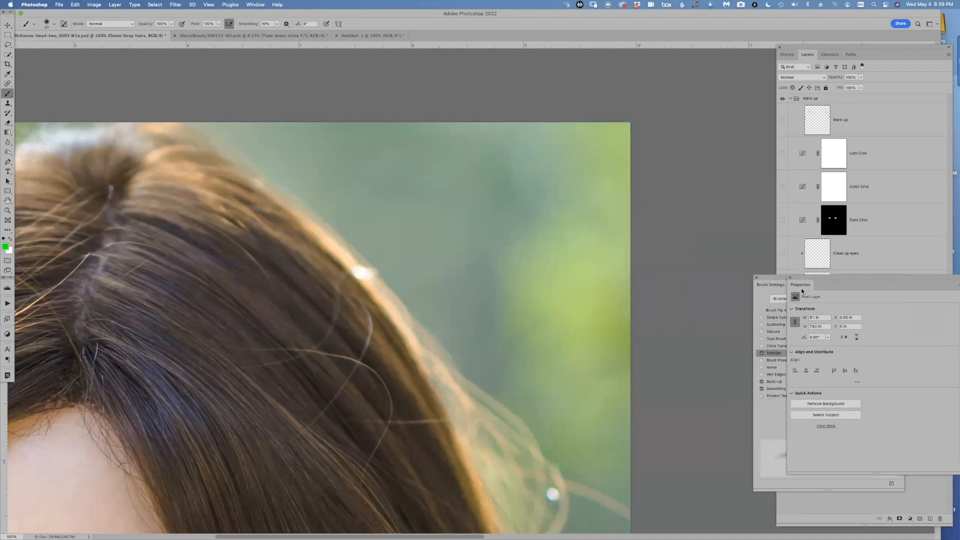
{"action": "mouse_move", "coordinate": [459, 315]}
{"action": "left_mouse_down"}
{"action": "mouse_move", "coordinate": [475, 207]}
{"action": "mouse_move", "coordinate": [456, 190]}
{"action": "mouse_move", "coordinate": [464, 189]}
{"action": "left_mouse_up"}
{"action": "left_click", "coordinate": [454, 194], "text": "alt"}
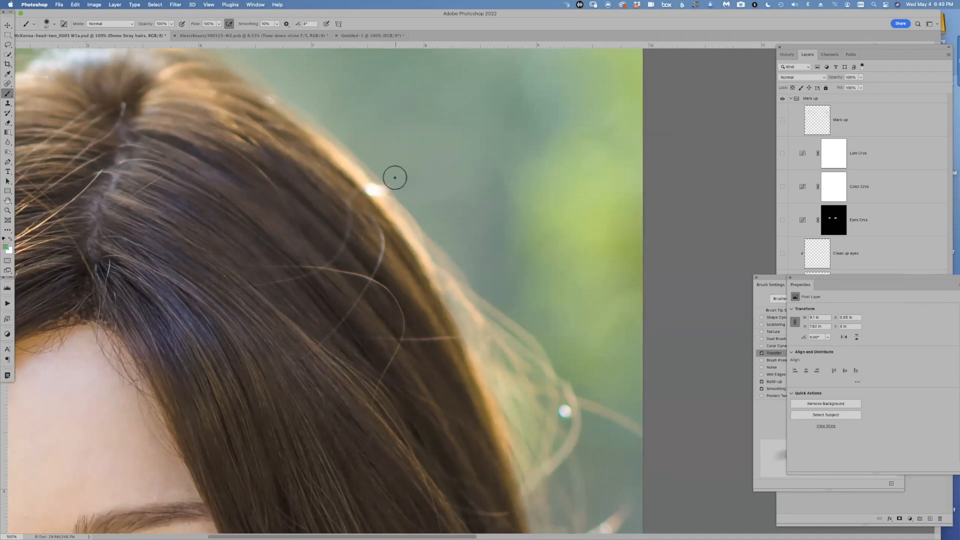
- Paint sampled background colours beside the hair's outer edge and over the loose strand trailing to the image edge
{"action": "left_click", "coordinate": [458, 214], "text": "alt"}
{"action": "left_click_drag", "start_coordinate": [402, 179], "coordinate": [433, 206]}
{"action": "left_click", "coordinate": [458, 179], "text": "alt"}
{"action": "left_click_drag", "start_coordinate": [450, 215], "coordinate": [419, 157]}
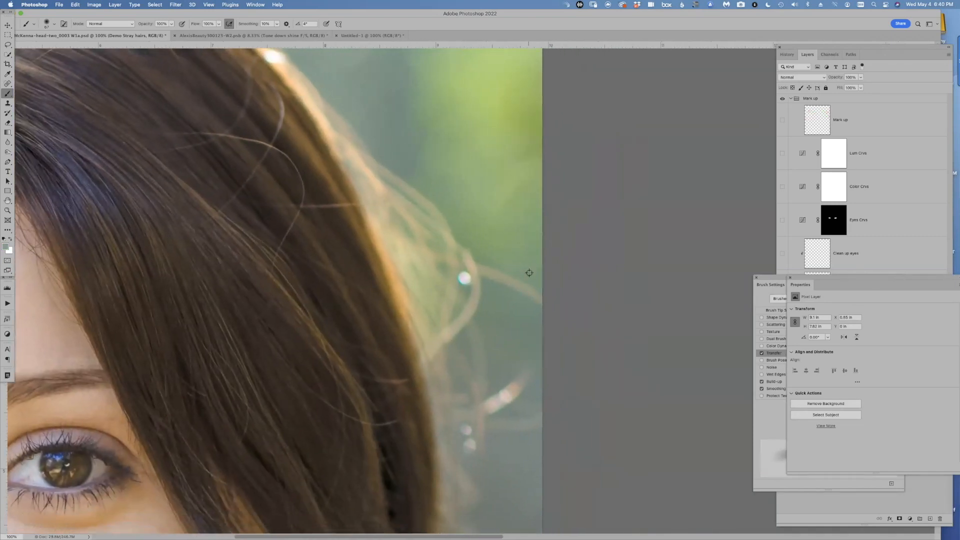
{"action": "left_click_drag", "start_coordinate": [505, 268], "coordinate": [540, 302]}
{"action": "left_click", "coordinate": [496, 294], "text": "alt"}
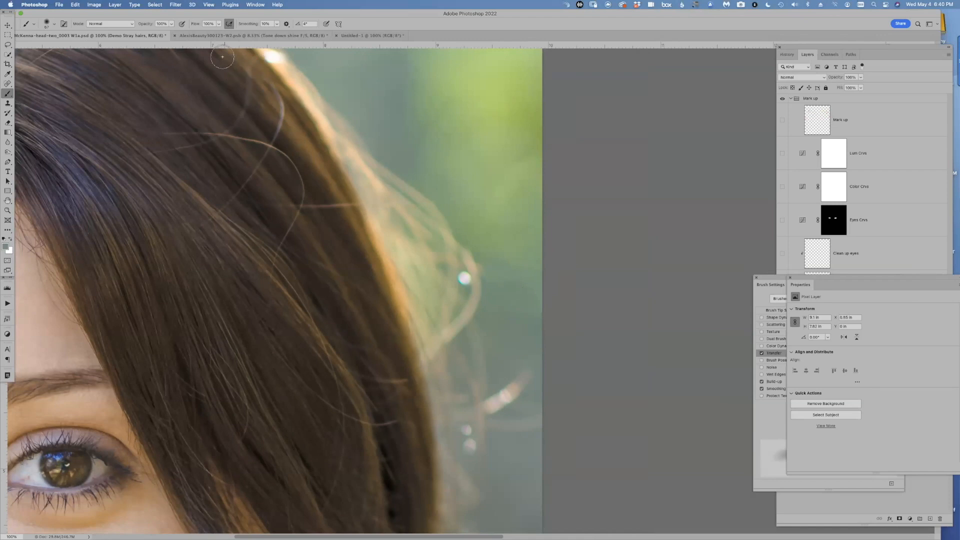
- Set the brush flow to 30% and enlarge the brush for softer painting around the looped flyaway hairs
{"action": "key", "text": "3"}
{"action": "left_click", "coordinate": [230, 25]}
{"action": "left_click_drag", "start_coordinate": [529, 225], "coordinate": [543, 225]}
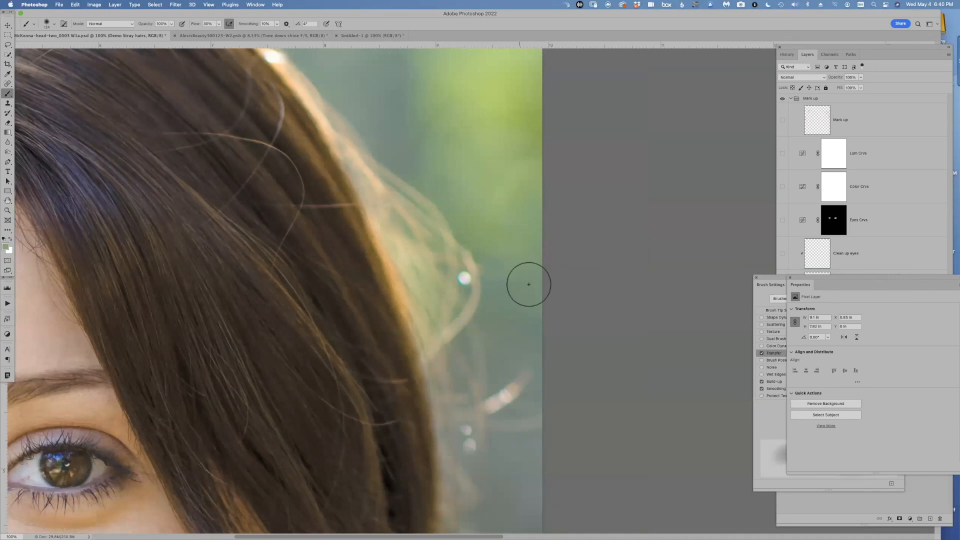
{"action": "mouse_move", "coordinate": [462, 257]}
{"action": "left_mouse_down"}
{"action": "mouse_move", "coordinate": [433, 300]}
{"action": "mouse_move", "coordinate": [444, 384]}
{"action": "left_mouse_up"}
- Show the whole head at 50% and move the Brush Settings and Properties panels clear of the layer list
{"action": "mouse_move", "coordinate": [189, 300]}
{"action": "left_mouse_down"}
{"action": "mouse_move", "coordinate": [457, 374]}
{"action": "mouse_move", "coordinate": [520, 379]}
{"action": "left_mouse_up"}
{"action": "mouse_move", "coordinate": [381, 386]}
{"action": "left_mouse_down"}
{"action": "mouse_move", "coordinate": [532, 335]}
{"action": "mouse_move", "coordinate": [687, 210]}
{"action": "left_mouse_up"}
{"action": "mouse_move", "coordinate": [338, 522]}
{"action": "left_mouse_down"}
{"action": "mouse_move", "coordinate": [350, 351]}
{"action": "mouse_move", "coordinate": [268, 281]}
{"action": "left_mouse_up"}
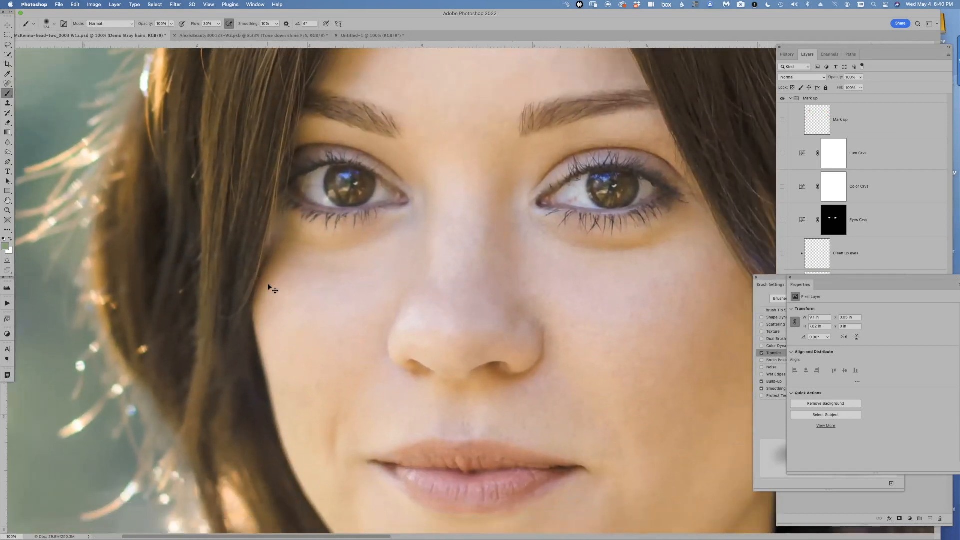
{"action": "key", "text": "super+minus"}
{"action": "key", "text": "super+minus"}
{"action": "scroll", "coordinate": [450, 250], "scroll_direction": "right", "scroll_amount": 5}
{"action": "scroll", "coordinate": [450, 251], "scroll_direction": "up", "scroll_amount": 3}
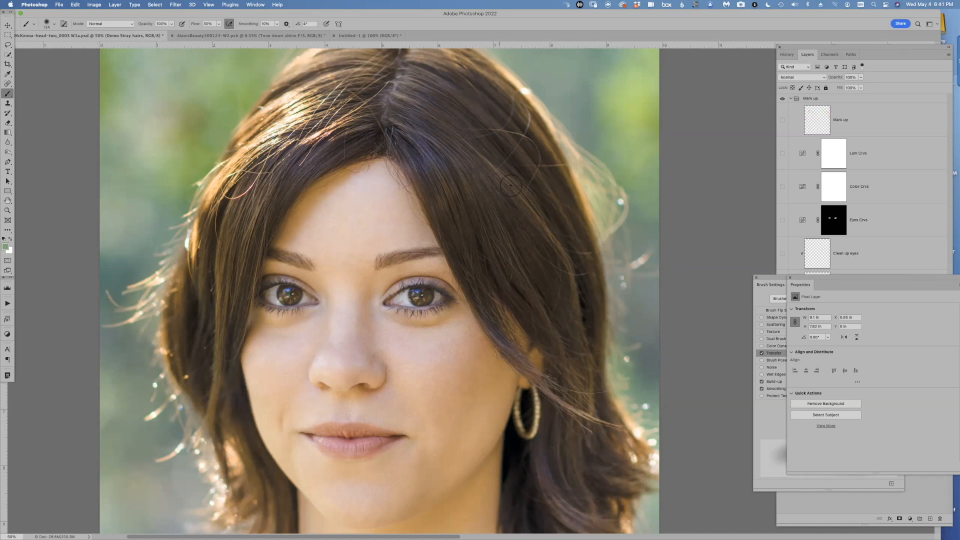
{"action": "mouse_move", "coordinate": [828, 278]}
{"action": "left_mouse_down"}
{"action": "mouse_move", "coordinate": [747, 403]}
{"action": "mouse_move", "coordinate": [705, 517]}
{"action": "mouse_move", "coordinate": [715, 488]}
{"action": "left_mouse_up"}
{"action": "mouse_move", "coordinate": [792, 280]}
{"action": "left_mouse_down"}
{"action": "mouse_move", "coordinate": [735, 500]}
{"action": "mouse_move", "coordinate": [724, 496]}
{"action": "left_mouse_up"}
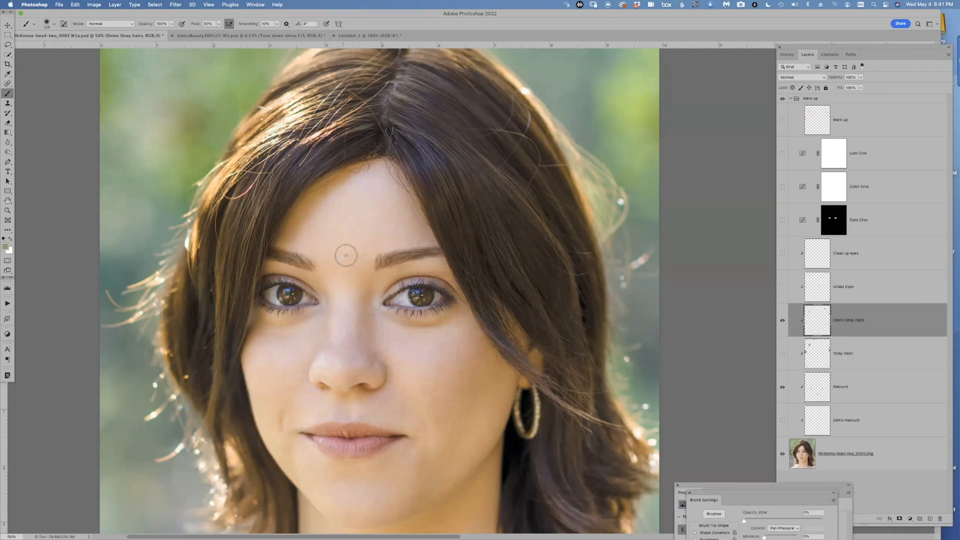
- Hide the Demo Stray hairs layer and show the Stray Hairs layer, toggling it to compare before and after
{"action": "left_click", "coordinate": [783, 320]}
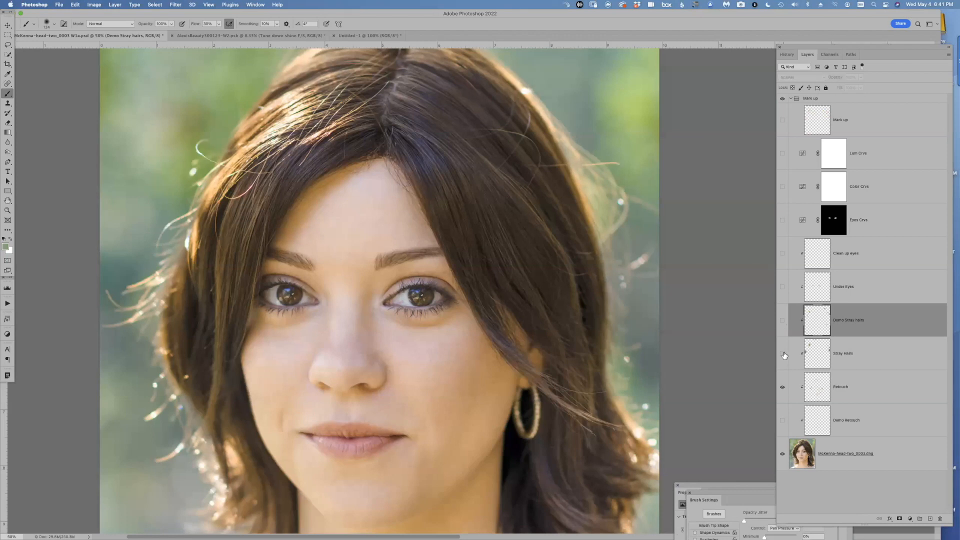
{"action": "left_click", "coordinate": [783, 354]}
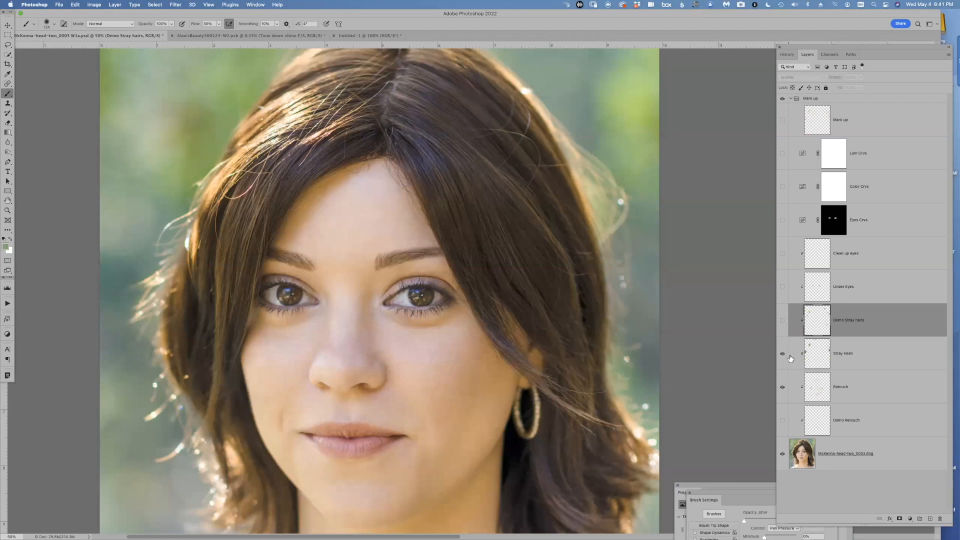
{"action": "left_click", "coordinate": [784, 355]}
{"action": "left_click", "coordinate": [783, 355]}
{"action": "left_click", "coordinate": [783, 356]}
{"action": "left_click", "coordinate": [784, 355]}
- Examine the skin beneath the eyes with the Under Eyes layer shown and hidden
{"action": "mouse_move", "coordinate": [400, 386]}
{"action": "left_mouse_down"}
{"action": "mouse_move", "coordinate": [384, 291]}
{"action": "mouse_move", "coordinate": [387, 360]}
{"action": "left_mouse_up"}
{"action": "left_click_drag", "start_coordinate": [361, 282], "coordinate": [348, 330]}
{"action": "left_click_drag", "start_coordinate": [398, 270], "coordinate": [421, 268]}
{"action": "left_click_drag", "start_coordinate": [376, 304], "coordinate": [372, 276]}
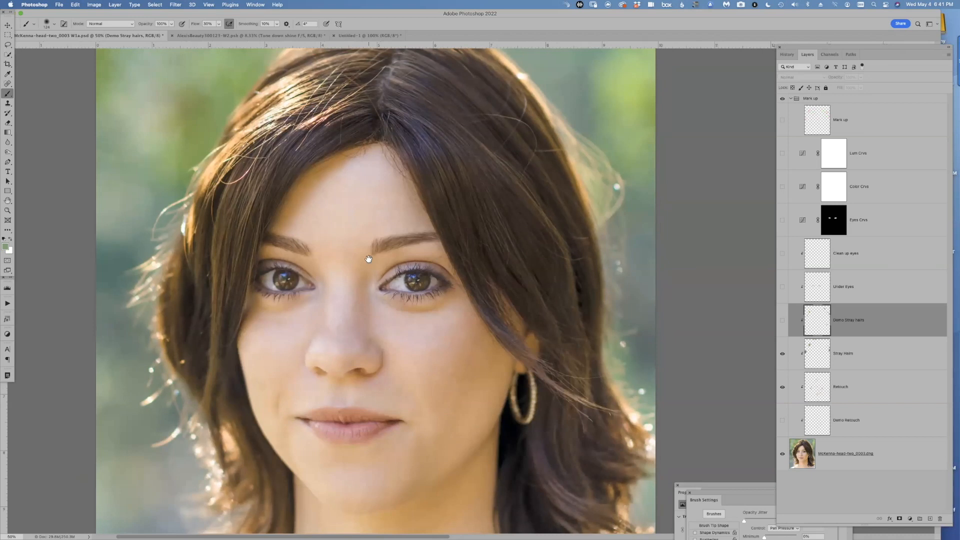
{"action": "left_click_drag", "start_coordinate": [489, 281], "coordinate": [500, 304]}
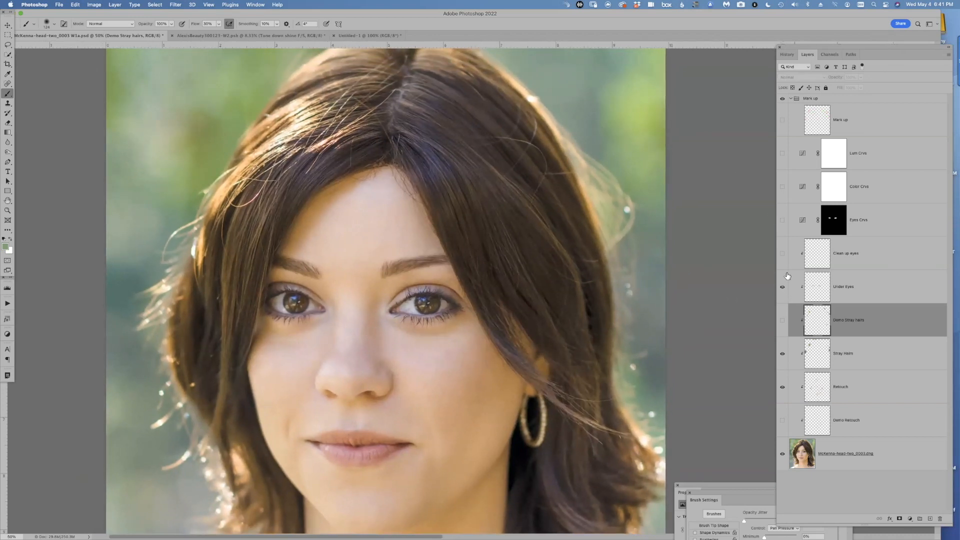
{"action": "left_click_drag", "start_coordinate": [425, 372], "coordinate": [416, 327]}
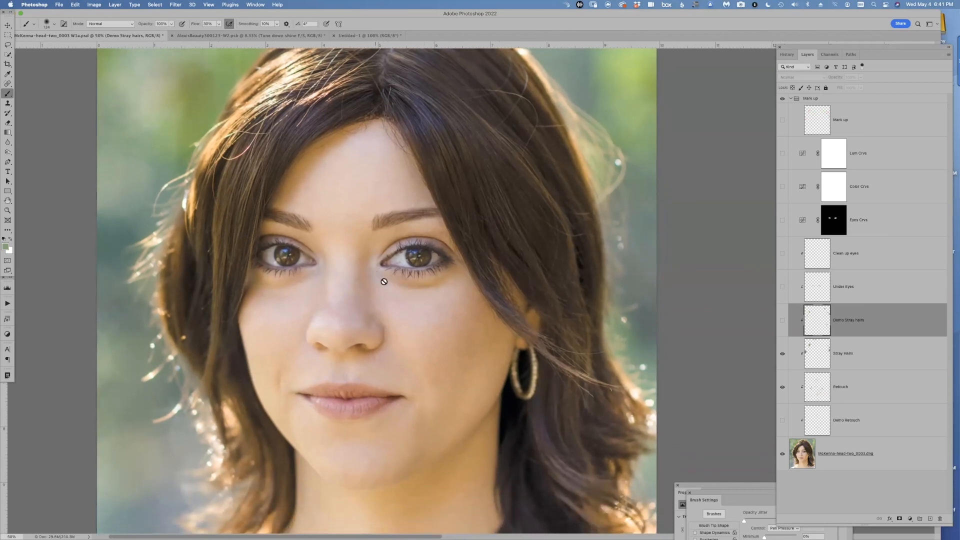
- Start a new layer above Under Eyes that uses the previous layer to create a clipping mask
{"action": "left_click", "coordinate": [869, 295]}
{"action": "key", "text": "super+shift+n"}
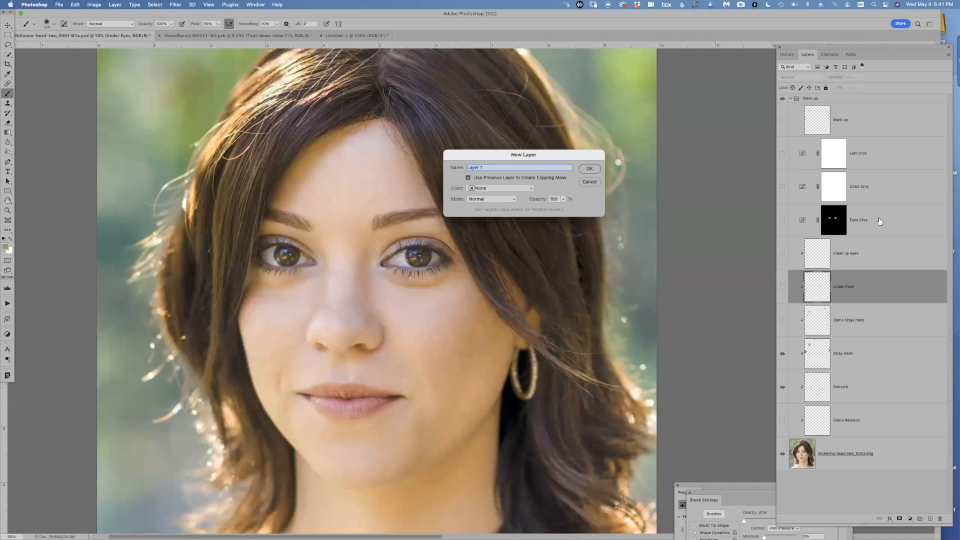
- Create the clipped layer "Demo Under eyes" and show the Demo Stray hairs layer in place of Stray Hairs
{"action": "type", "text": "Demo Under eyes"}
{"action": "key", "text": "Return"}
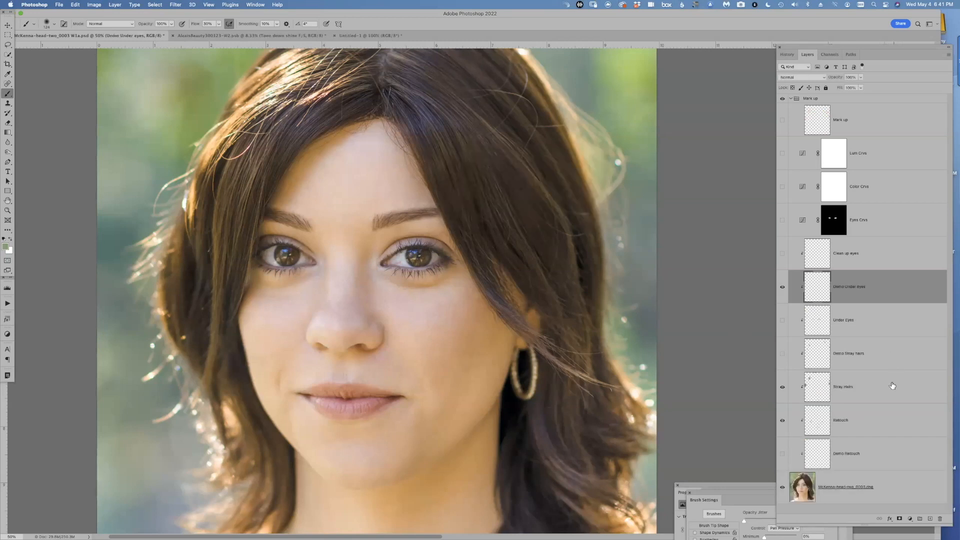
{"action": "left_click", "coordinate": [782, 354]}
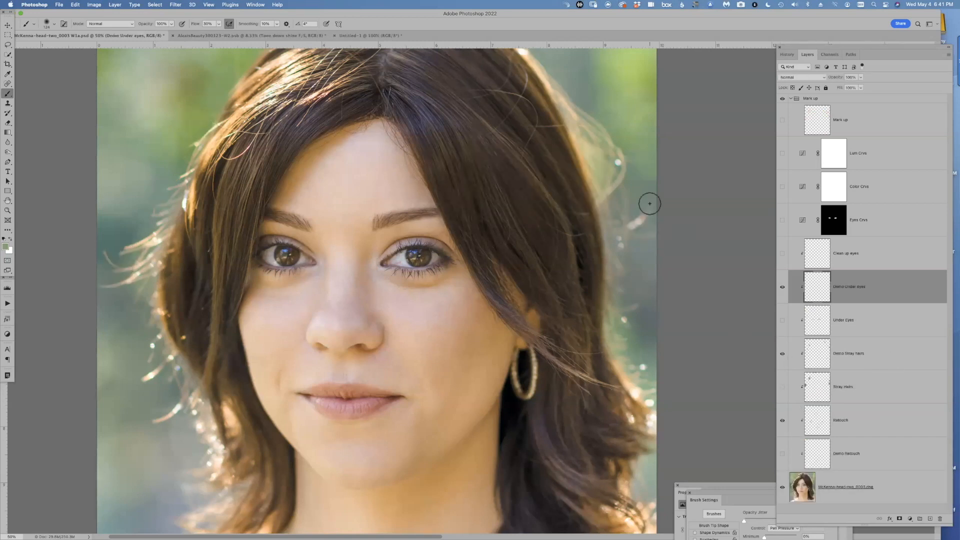
- Use the Spot Healing Brush to remove the lower part of the diagonal stray strand on the dark hair below the curved flyaway
{"action": "key", "text": "super+plus"}
{"action": "key", "text": "super+plus"}
{"action": "key", "text": "super+plus"}
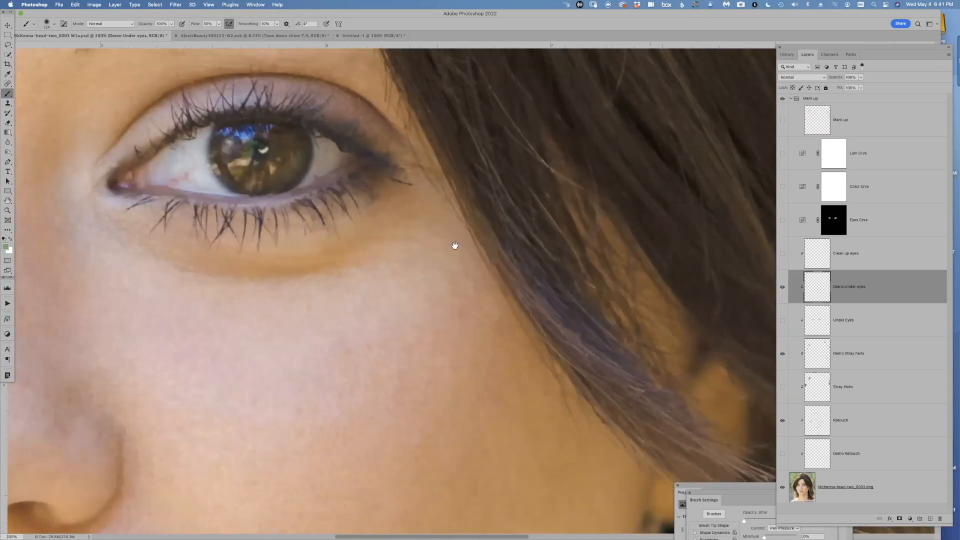
{"action": "left_click_drag", "start_coordinate": [435, 247], "coordinate": [394, 302]}
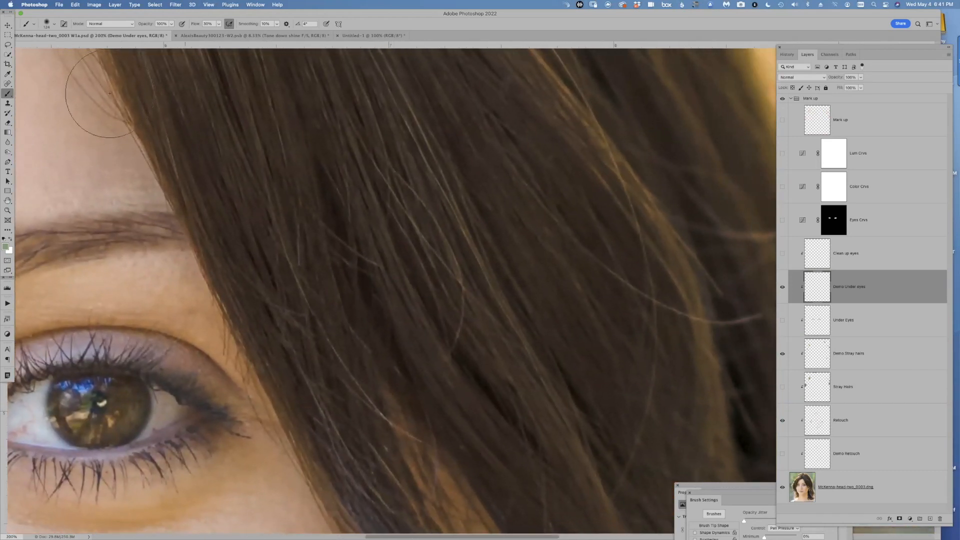
{"action": "left_click_drag", "start_coordinate": [500, 328], "coordinate": [461, 383]}
{"action": "left_click_drag", "start_coordinate": [440, 210], "coordinate": [383, 255]}
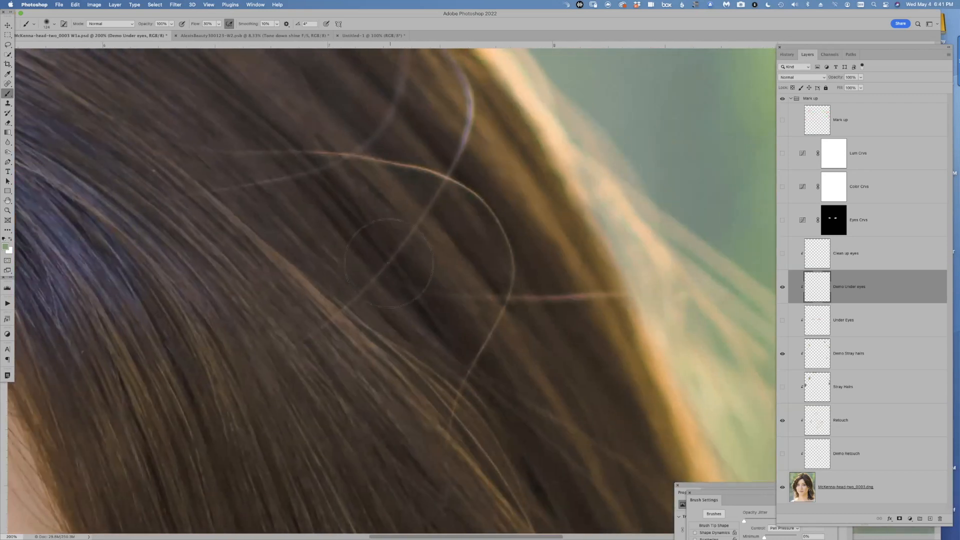
{"action": "left_click", "coordinate": [7, 83]}
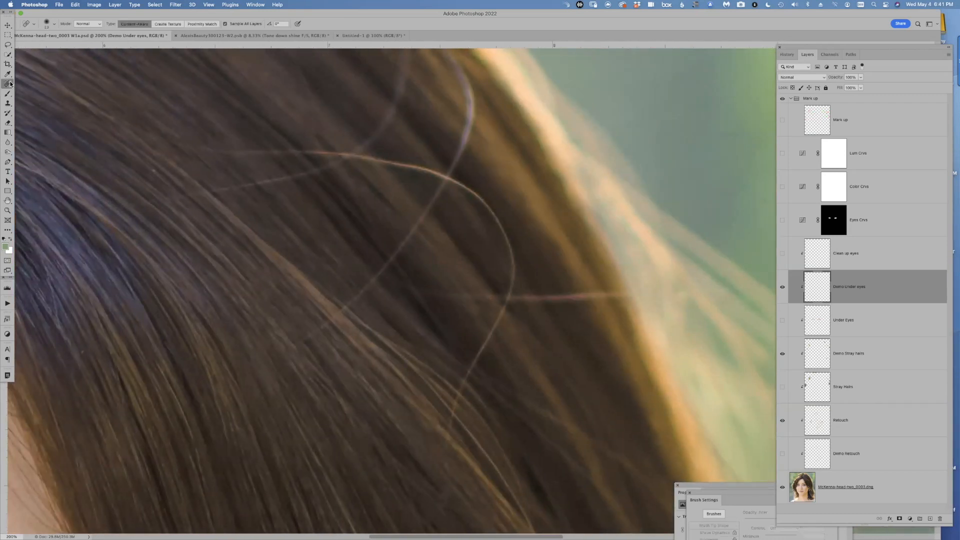
{"action": "left_click", "coordinate": [50, 83]}
{"action": "mouse_move", "coordinate": [341, 320]}
{"action": "left_mouse_down", "text": "ctrl+alt"}
{"action": "mouse_move", "coordinate": [322, 325]}
{"action": "mouse_move", "coordinate": [411, 232]}
{"action": "left_mouse_up", "text": "ctrl+alt"}
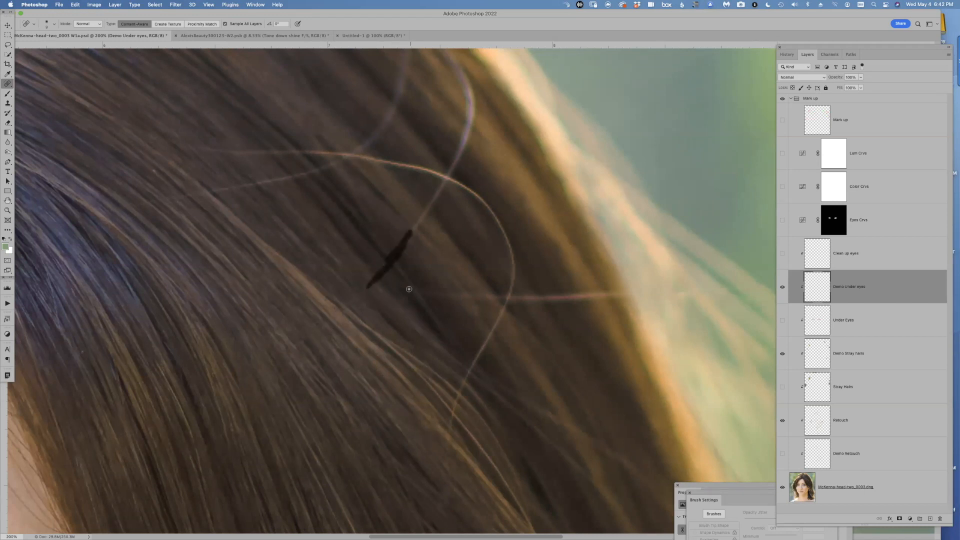
{"action": "left_click_drag", "start_coordinate": [382, 283], "coordinate": [384, 262]}
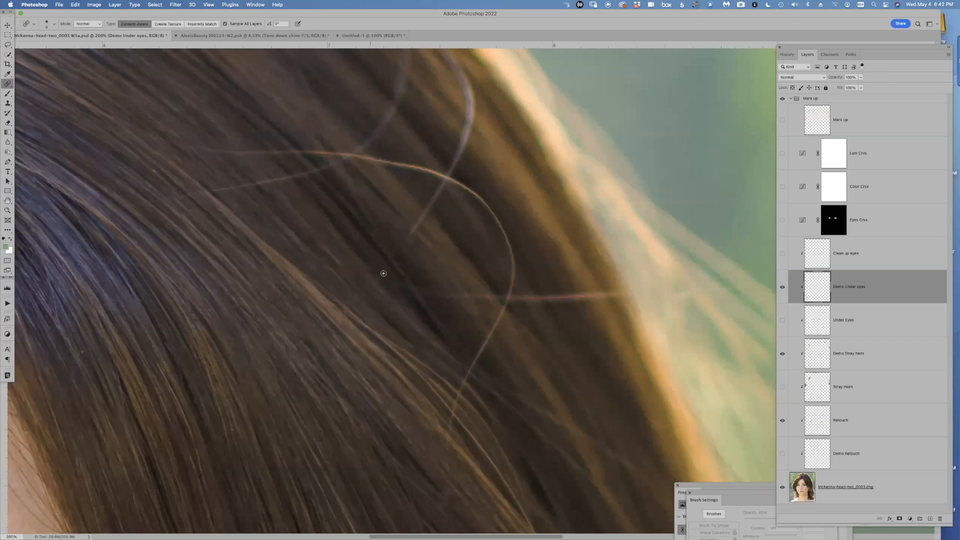
- Examine the healed patch of hair up close and against the whole head
{"action": "key", "text": "super+plus"}
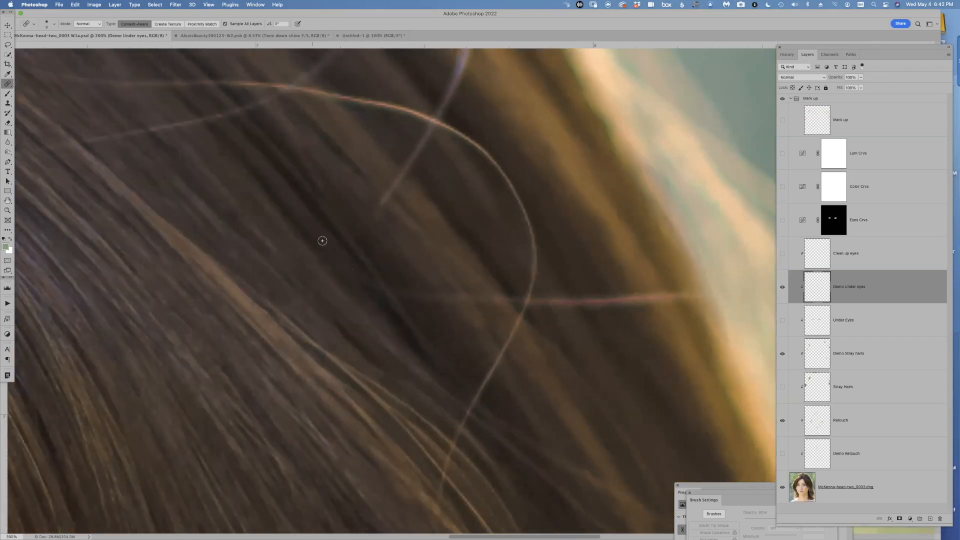
{"action": "key", "text": "super+plus"}
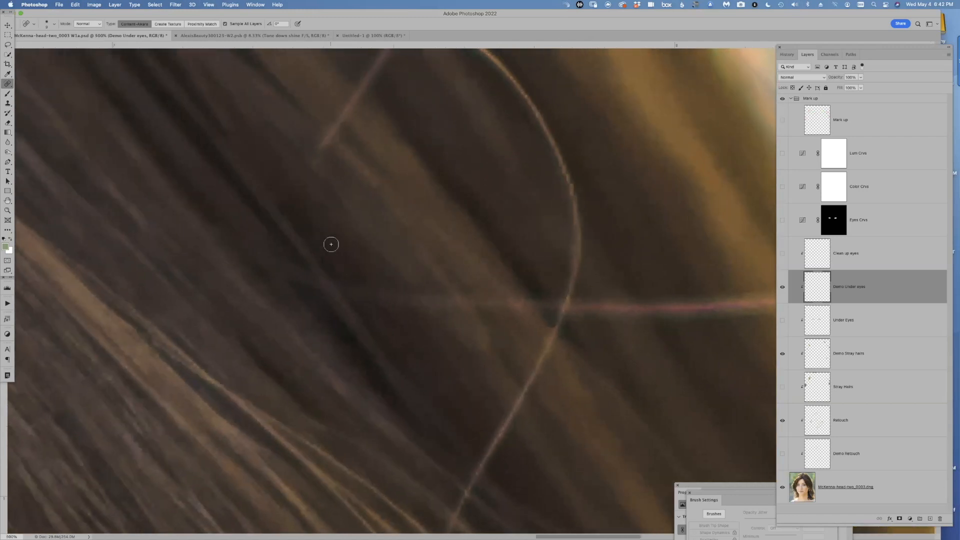
{"action": "key", "text": "super+plus"}
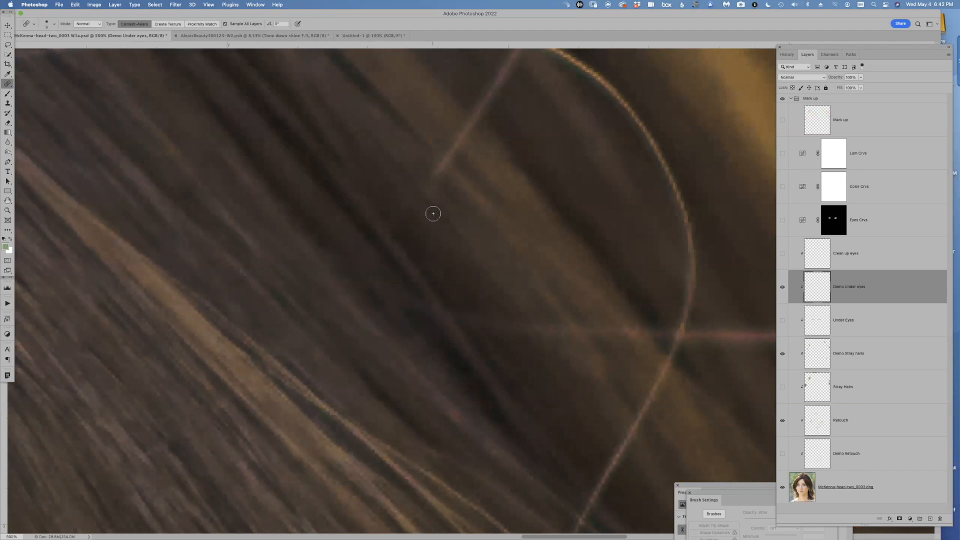
{"action": "key", "text": "super+minus"}
{"action": "key", "text": "super+minus"}
{"action": "key", "text": "super+minus"}
{"action": "key", "text": "super+minus"}
{"action": "key", "text": "super+minus"}
{"action": "key", "text": "super+minus"}
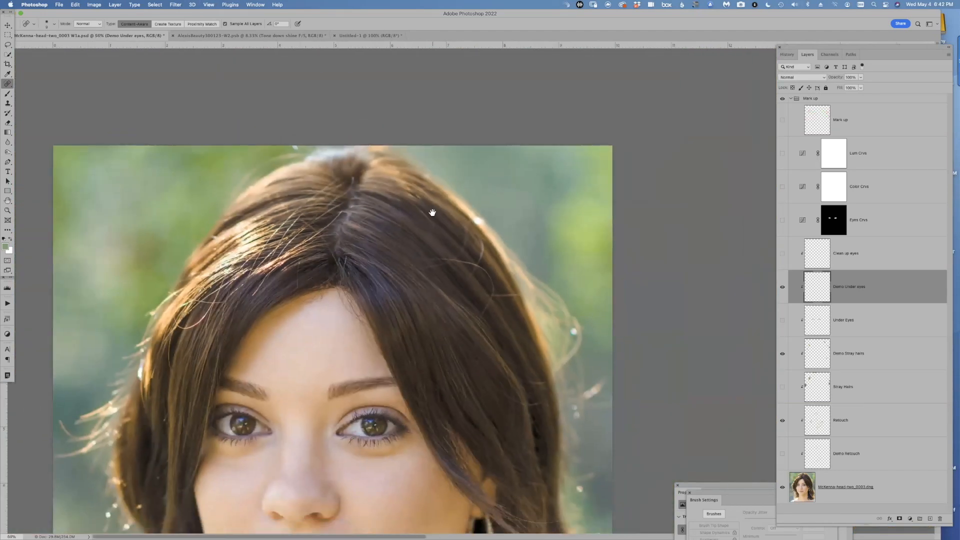
{"action": "key", "text": "super+plus"}
{"action": "key", "text": "super+plus"}
{"action": "key", "text": "super+plus"}
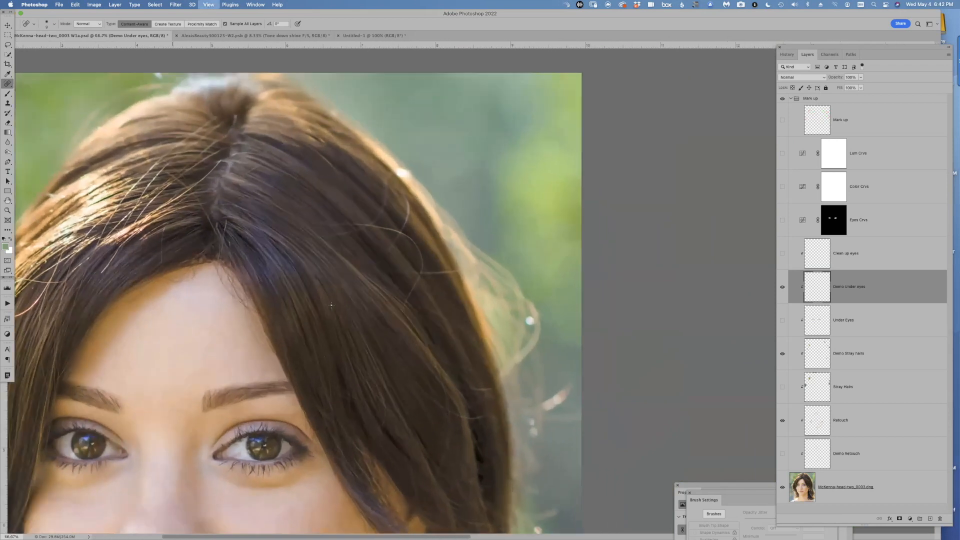
- Remove the rest of the diagonal stray strand up to the bright hair edge, using the Healing Brush with nearby hair as the source
{"action": "left_click_drag", "start_coordinate": [370, 337], "coordinate": [427, 415]}
{"action": "mouse_move", "coordinate": [283, 250]}
{"action": "left_mouse_down"}
{"action": "mouse_move", "coordinate": [312, 202]}
{"action": "mouse_move", "coordinate": [285, 243]}
{"action": "mouse_move", "coordinate": [386, 294]}
{"action": "left_mouse_up"}
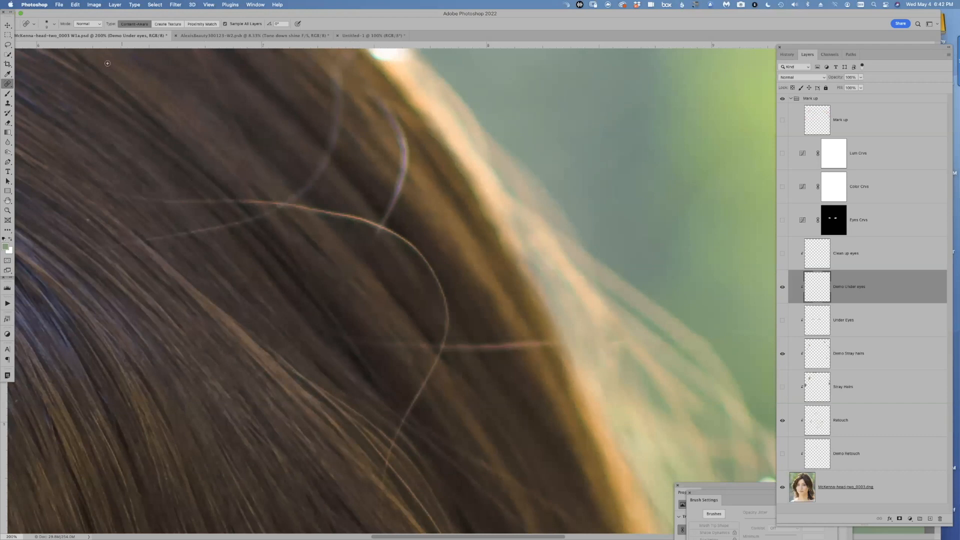
{"action": "left_click", "coordinate": [9, 85]}
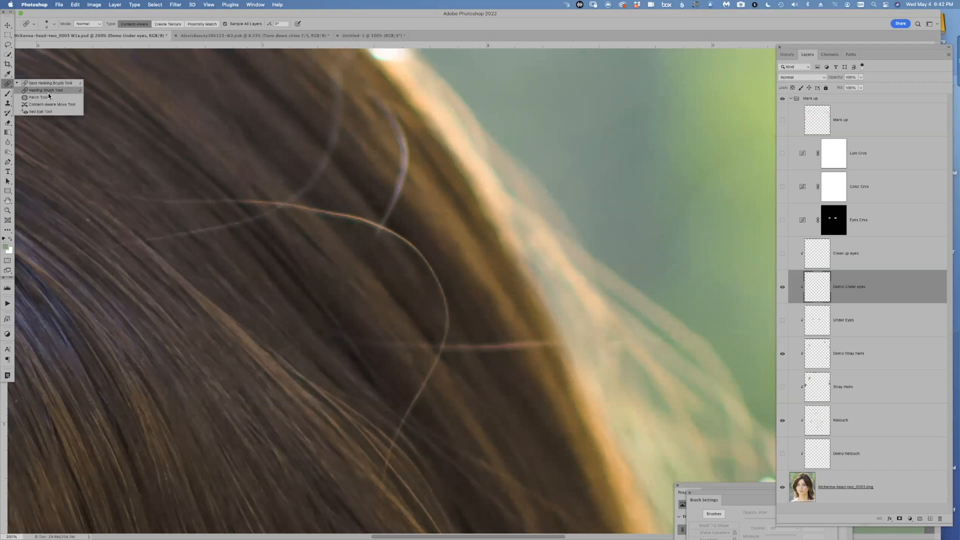
{"action": "left_click", "coordinate": [48, 93]}
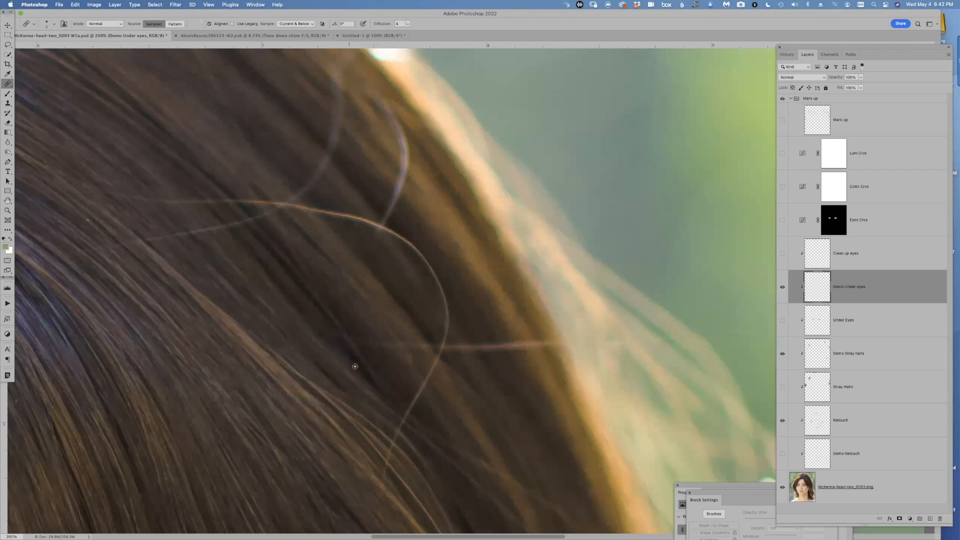
{"action": "left_click_drag", "start_coordinate": [354, 329], "coordinate": [294, 406]}
{"action": "left_click_drag", "start_coordinate": [359, 277], "coordinate": [364, 279]}
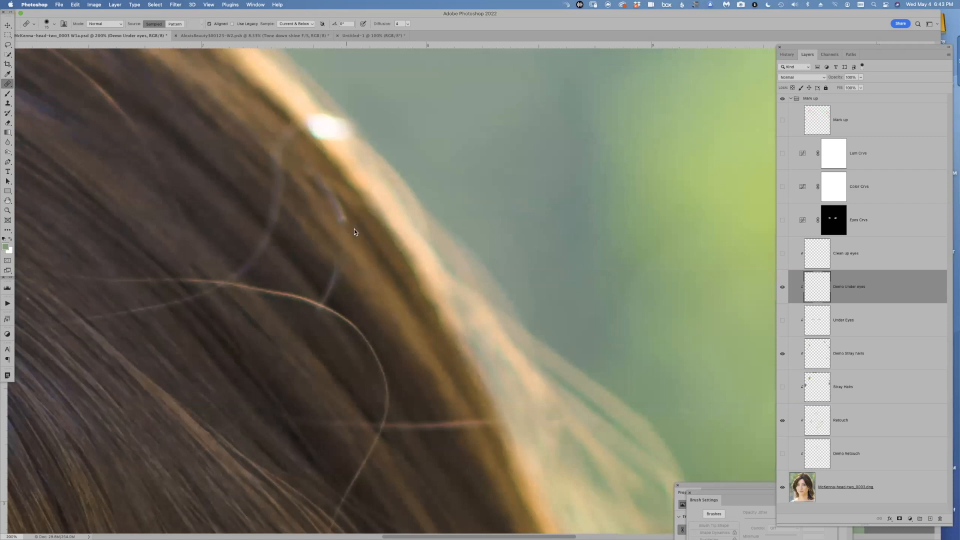
{"action": "left_click_drag", "start_coordinate": [348, 225], "coordinate": [329, 197]}
{"action": "scroll", "coordinate": [362, 226], "scroll_direction": "down", "scroll_amount": 2}
{"action": "scroll", "coordinate": [362, 227], "scroll_direction": "left", "scroll_amount": 2}
{"action": "mouse_move", "coordinate": [333, 270]}
{"action": "left_mouse_down"}
{"action": "mouse_move", "coordinate": [351, 254]}
{"action": "mouse_move", "coordinate": [337, 289]}
{"action": "mouse_move", "coordinate": [353, 252]}
{"action": "mouse_move", "coordinate": [341, 292]}
{"action": "left_mouse_up"}
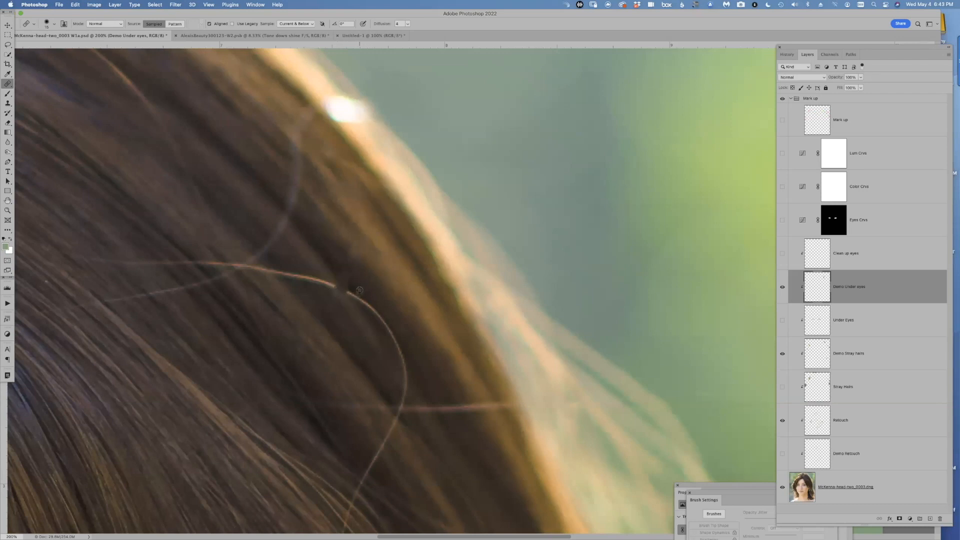
- Use the Spot Healing Brush to remove the looping part of the curved flyaway, from its break down to its lower end
{"action": "key", "text": "shift+j"}
{"action": "mouse_move", "coordinate": [334, 285]}
{"action": "left_mouse_down"}
{"action": "mouse_move", "coordinate": [353, 298]}
{"action": "mouse_move", "coordinate": [324, 278]}
{"action": "mouse_move", "coordinate": [354, 294]}
{"action": "mouse_move", "coordinate": [344, 279]}
{"action": "mouse_move", "coordinate": [360, 287]}
{"action": "mouse_move", "coordinate": [357, 279]}
{"action": "mouse_move", "coordinate": [357, 297]}
{"action": "mouse_move", "coordinate": [382, 314]}
{"action": "mouse_move", "coordinate": [403, 361]}
{"action": "mouse_move", "coordinate": [405, 402]}
{"action": "left_mouse_up"}
{"action": "mouse_move", "coordinate": [367, 307]}
{"action": "left_mouse_down"}
{"action": "mouse_move", "coordinate": [400, 344]}
{"action": "mouse_move", "coordinate": [405, 212]}
{"action": "left_mouse_up"}
{"action": "left_click_drag", "start_coordinate": [411, 264], "coordinate": [344, 438]}
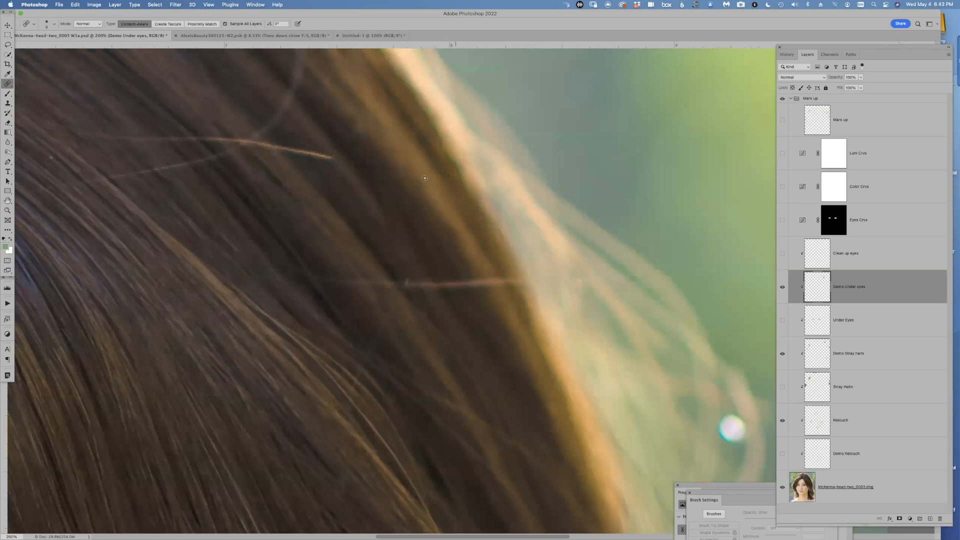
{"action": "mouse_move", "coordinate": [405, 294]}
{"action": "left_mouse_down"}
{"action": "mouse_move", "coordinate": [403, 274]}
{"action": "mouse_move", "coordinate": [368, 291]}
{"action": "mouse_move", "coordinate": [349, 346]}
{"action": "left_mouse_up"}
{"action": "scroll", "coordinate": [396, 240], "scroll_direction": "down", "scroll_amount": 5}
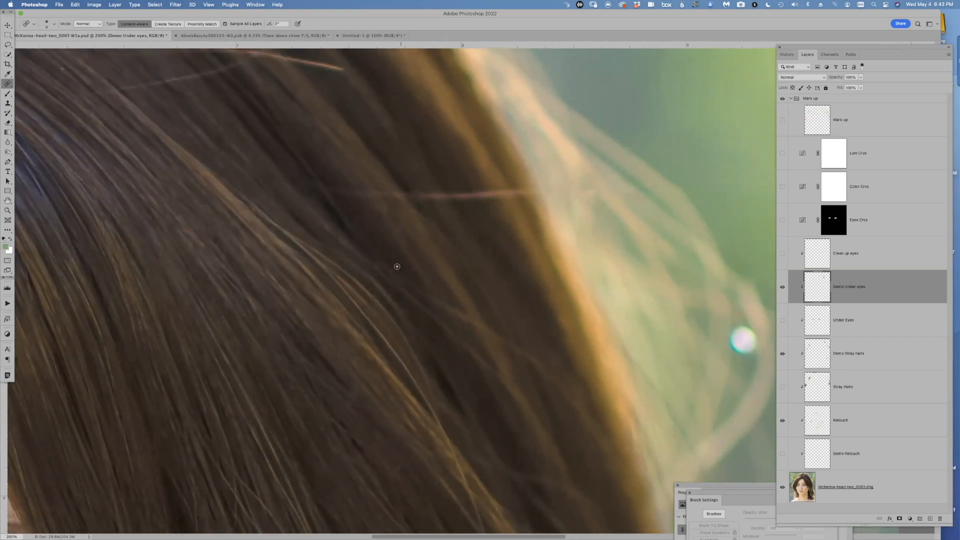
- Heal away the remaining orange section of the curved flyaway, working back toward the hair part
{"action": "scroll", "coordinate": [396, 262], "scroll_direction": "up", "scroll_amount": 10}
{"action": "scroll", "coordinate": [396, 261], "scroll_direction": "left", "scroll_amount": 3}
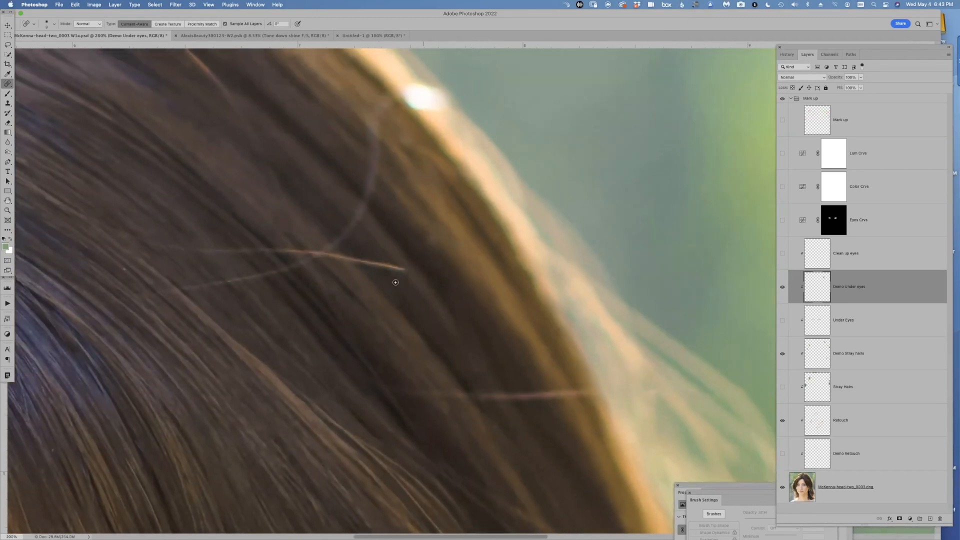
{"action": "left_click_drag", "start_coordinate": [330, 255], "coordinate": [408, 273]}
{"action": "mouse_move", "coordinate": [330, 252]}
{"action": "left_mouse_down"}
{"action": "mouse_move", "coordinate": [258, 248]}
{"action": "mouse_move", "coordinate": [334, 255]}
{"action": "left_mouse_up"}
{"action": "mouse_move", "coordinate": [257, 250]}
{"action": "left_mouse_down"}
{"action": "mouse_move", "coordinate": [215, 250]}
{"action": "mouse_move", "coordinate": [250, 252]}
{"action": "left_mouse_up"}
- Heal away the horizontal reddish strand that runs across the dark hair to the bright outer edge
{"action": "mouse_move", "coordinate": [352, 305]}
{"action": "left_mouse_down"}
{"action": "mouse_move", "coordinate": [308, 249]}
{"action": "mouse_move", "coordinate": [290, 185]}
{"action": "left_mouse_up"}
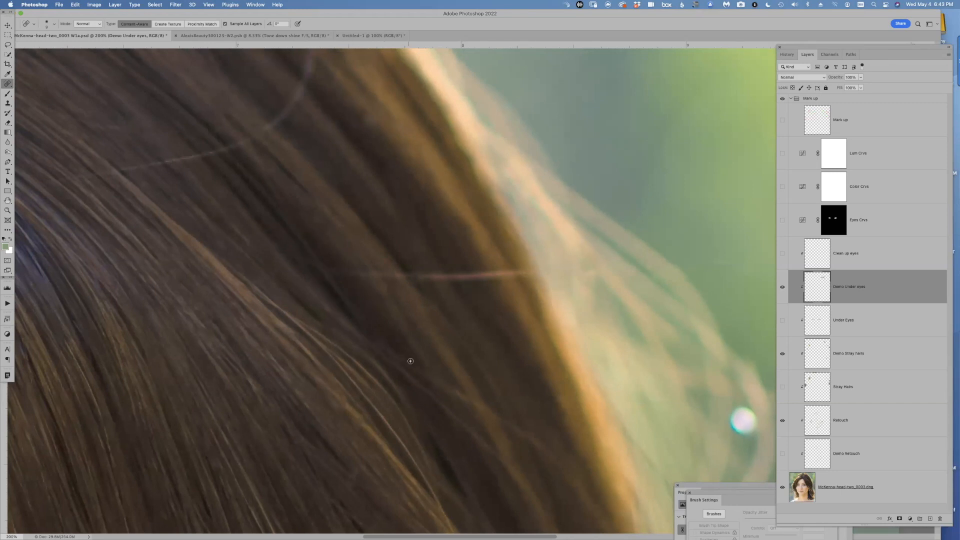
{"action": "mouse_move", "coordinate": [441, 299]}
{"action": "left_mouse_down"}
{"action": "mouse_move", "coordinate": [454, 254]}
{"action": "mouse_move", "coordinate": [484, 243]}
{"action": "mouse_move", "coordinate": [399, 247]}
{"action": "mouse_move", "coordinate": [493, 246]}
{"action": "left_mouse_up"}
{"action": "mouse_move", "coordinate": [401, 249]}
{"action": "left_mouse_down"}
{"action": "mouse_move", "coordinate": [326, 246]}
{"action": "mouse_move", "coordinate": [420, 252]}
{"action": "left_mouse_up"}
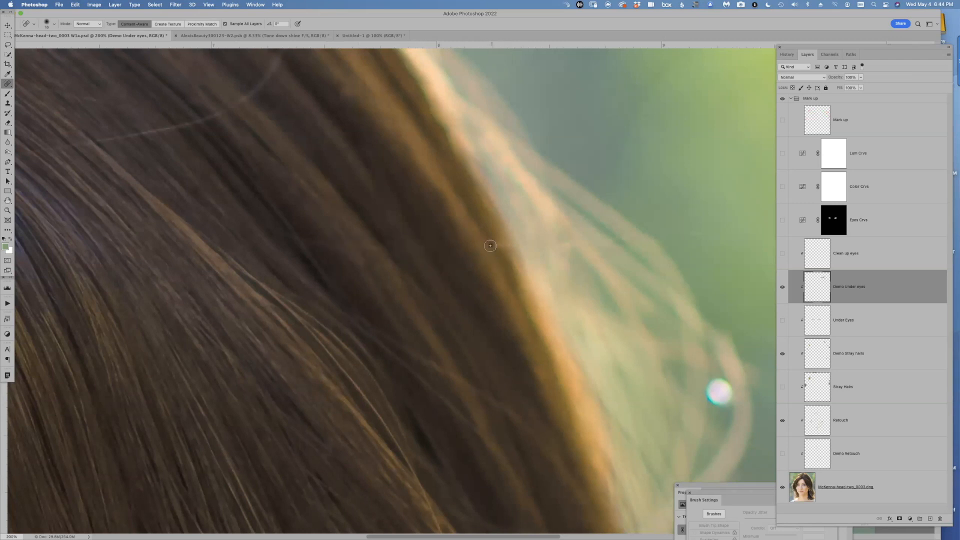
- Heal the remaining faint stray strands crossing the dark hair between the part and the bright outer edge
{"action": "scroll", "coordinate": [510, 307], "scroll_direction": "right", "scroll_amount": 4}
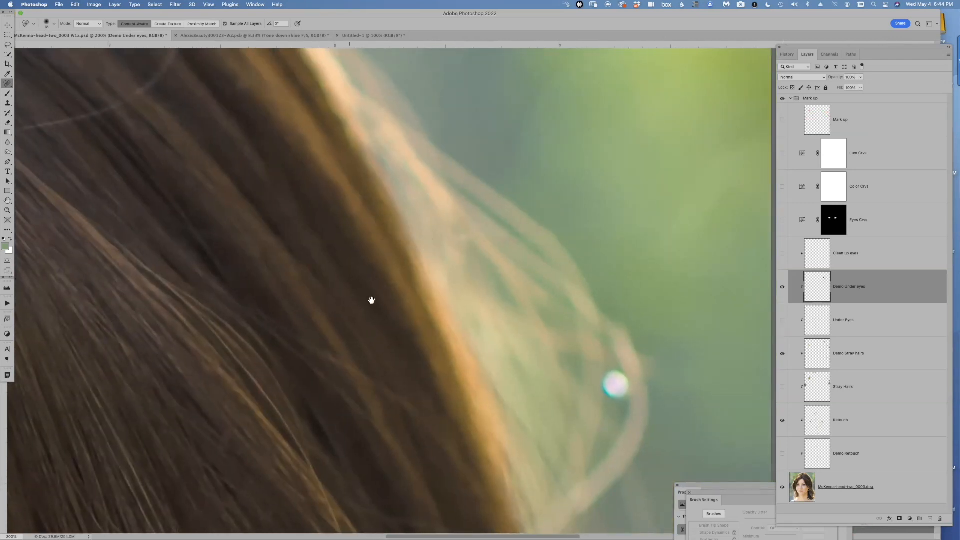
{"action": "scroll", "coordinate": [370, 300], "scroll_direction": "left", "scroll_amount": 8}
{"action": "left_click_drag", "start_coordinate": [357, 265], "coordinate": [508, 239]}
{"action": "left_click_drag", "start_coordinate": [349, 256], "coordinate": [332, 270]}
{"action": "left_click_drag", "start_coordinate": [379, 148], "coordinate": [460, 274]}
{"action": "left_click_drag", "start_coordinate": [332, 206], "coordinate": [433, 235]}
{"action": "mouse_move", "coordinate": [296, 262]}
{"action": "left_mouse_down"}
{"action": "mouse_move", "coordinate": [383, 203]}
{"action": "mouse_move", "coordinate": [369, 215]}
{"action": "left_mouse_up"}
{"action": "left_click_drag", "start_coordinate": [322, 248], "coordinate": [360, 225]}
{"action": "left_click_drag", "start_coordinate": [386, 440], "coordinate": [349, 225]}
{"action": "left_click_drag", "start_coordinate": [369, 338], "coordinate": [352, 337]}
- Examine the retouched hair at full-head size and close up around the crown
{"action": "key", "text": "super+minus"}
{"action": "key", "text": "super+minus"}
{"action": "mouse_move", "coordinate": [484, 338]}
{"action": "left_mouse_down"}
{"action": "mouse_move", "coordinate": [440, 301]}
{"action": "mouse_move", "coordinate": [438, 249]}
{"action": "left_mouse_up"}
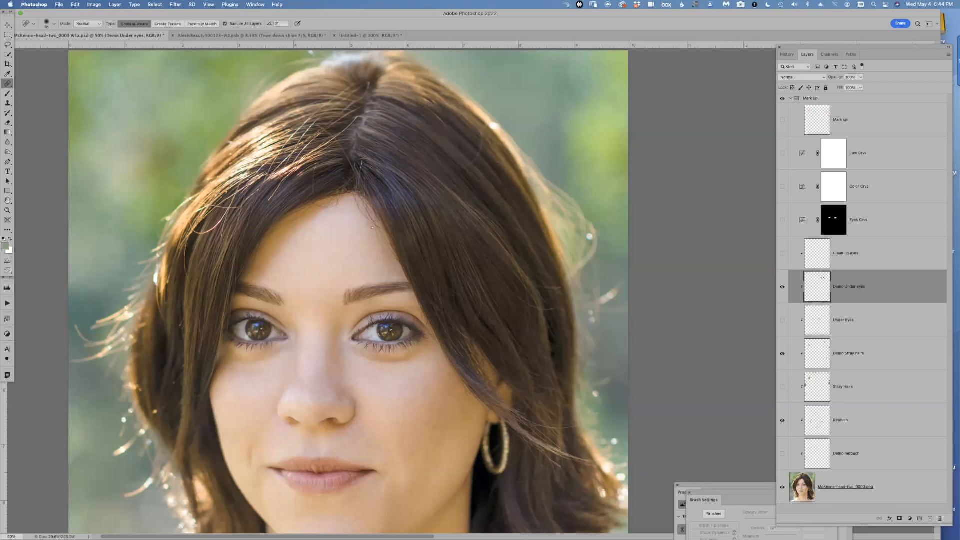
{"action": "key", "text": "super+plus"}
{"action": "key", "text": "super+plus"}
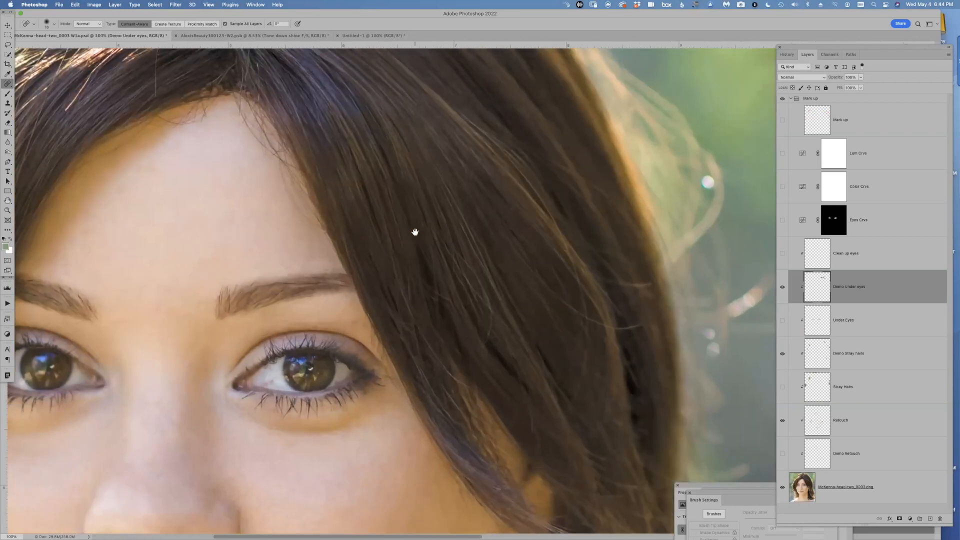
{"action": "left_click_drag", "start_coordinate": [444, 157], "coordinate": [388, 302]}
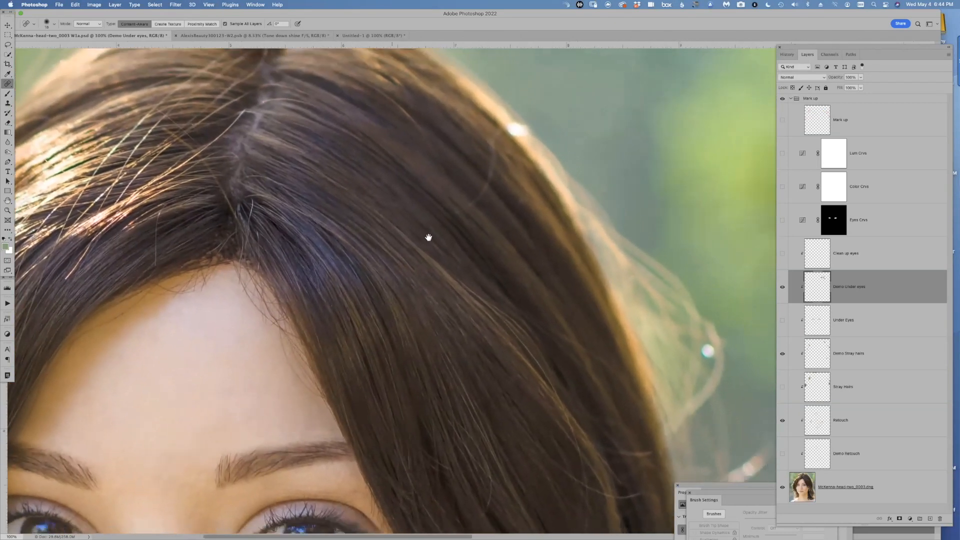
{"action": "left_click_drag", "start_coordinate": [428, 237], "coordinate": [416, 256]}
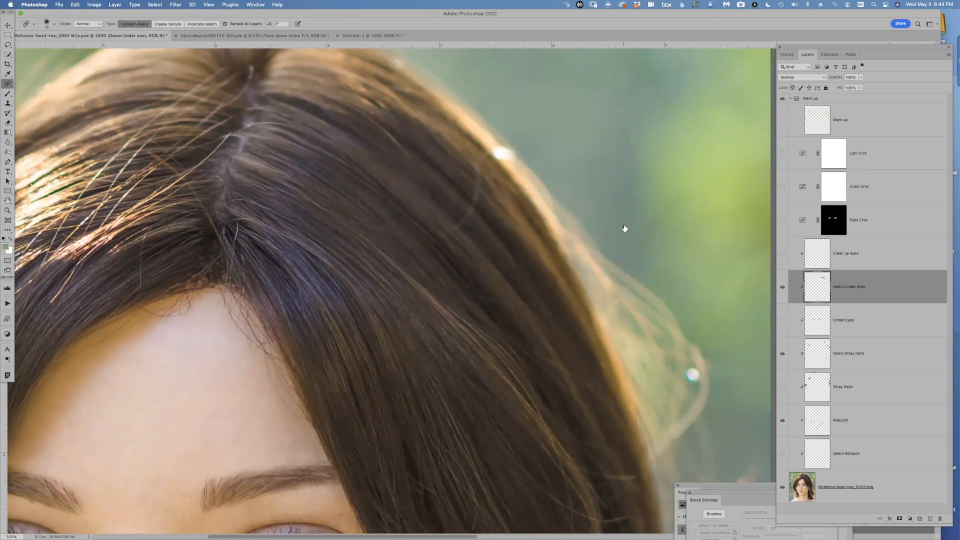
- Clear all healing strokes from the Demo Under eyes layer and remove the full-canvas selection
{"action": "key", "text": "super+minus"}
{"action": "key", "text": "super+minus"}
{"action": "key", "text": "super+minus"}
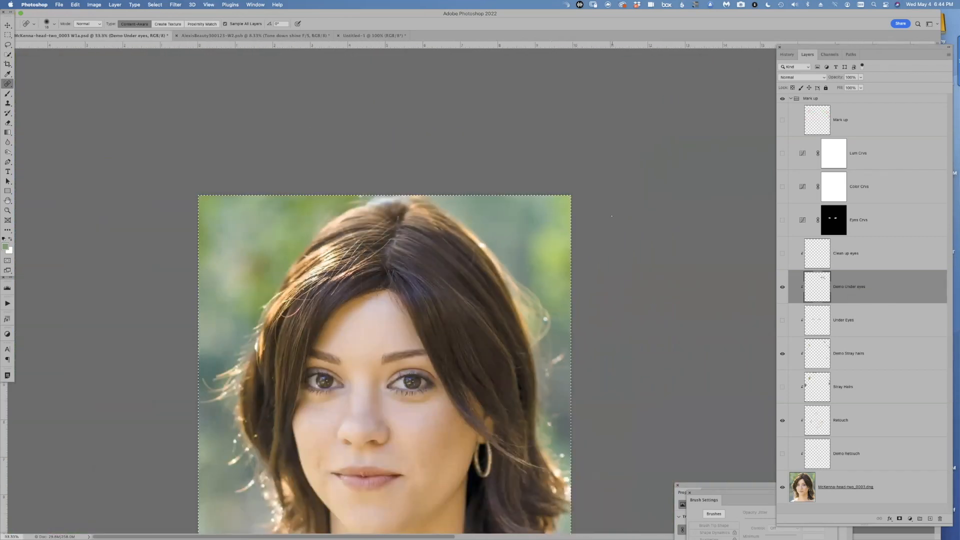
{"action": "left_click_drag", "start_coordinate": [480, 343], "coordinate": [381, 264]}
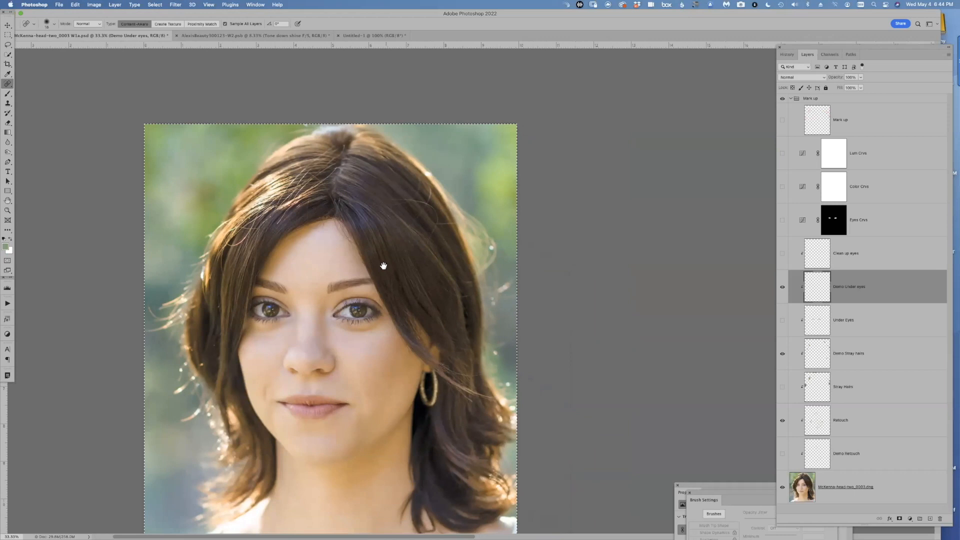
{"action": "key", "text": "super+d"}
- Heal the lines beneath the eye on the earring side with the Healing Brush, sampling clean skin from the cheek below
{"action": "key", "text": "super+plus"}
{"action": "key", "text": "super+plus"}
{"action": "key", "text": "super+plus"}
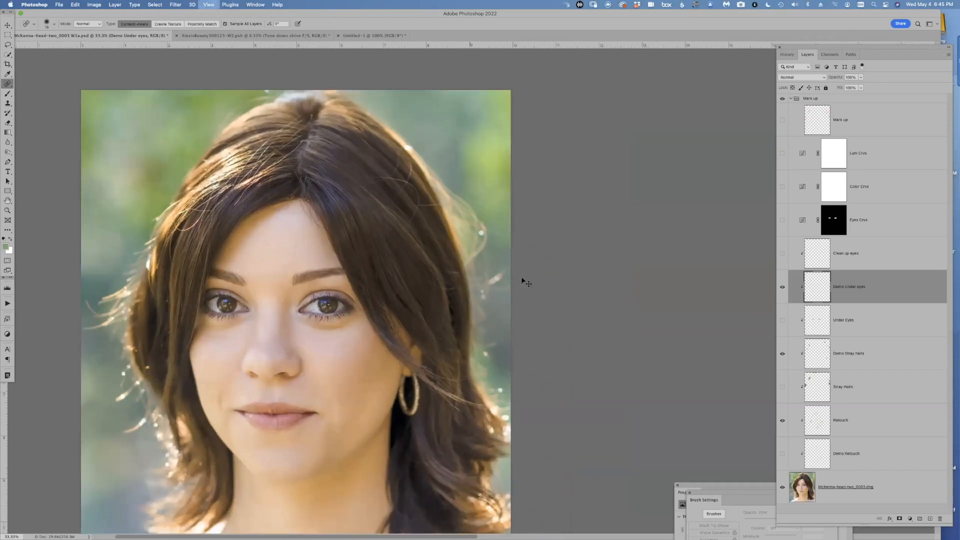
{"action": "left_click_drag", "start_coordinate": [27, 306], "coordinate": [294, 231]}
{"action": "left_click_drag", "start_coordinate": [301, 279], "coordinate": [285, 227]}
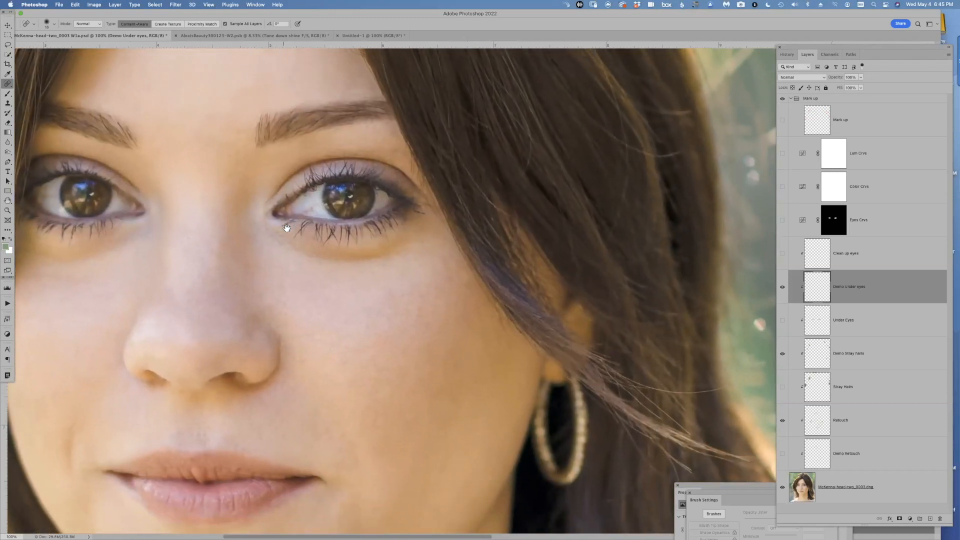
{"action": "left_click_drag", "start_coordinate": [373, 328], "coordinate": [391, 345]}
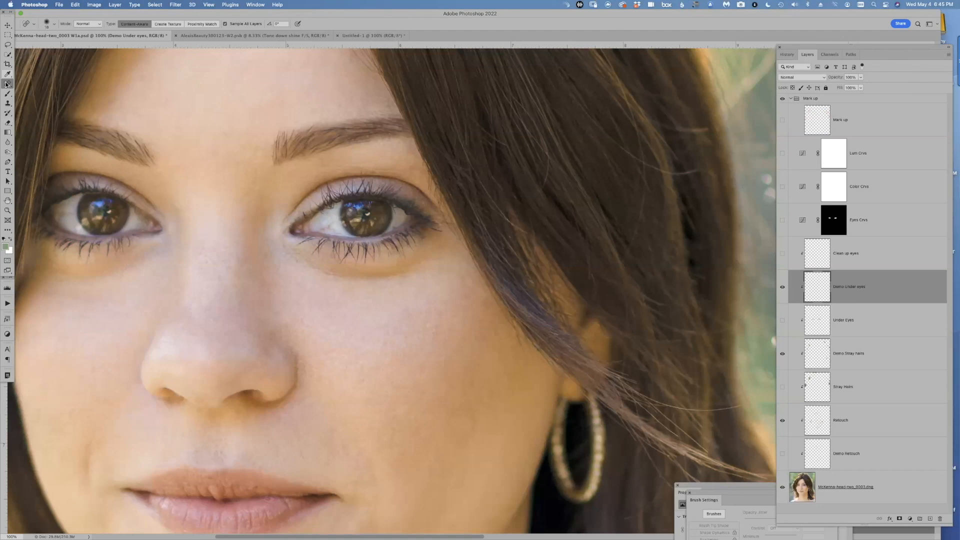
{"action": "left_click_drag", "start_coordinate": [7, 84], "coordinate": [53, 90]}
{"action": "left_click", "coordinate": [53, 90]}
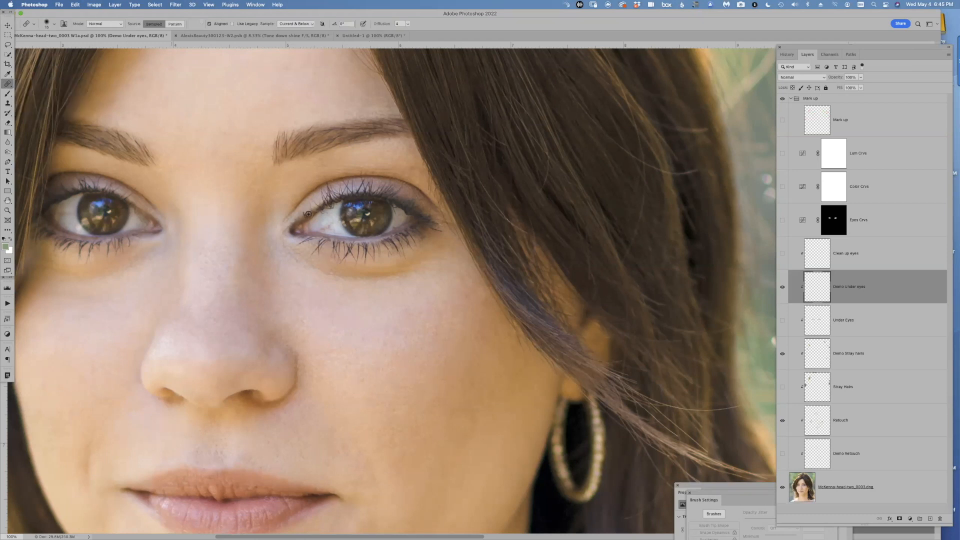
{"action": "mouse_move", "coordinate": [379, 294]}
{"action": "left_mouse_down"}
{"action": "mouse_move", "coordinate": [356, 279]}
{"action": "mouse_move", "coordinate": [394, 274]}
{"action": "mouse_move", "coordinate": [322, 270]}
{"action": "mouse_move", "coordinate": [392, 266]}
{"action": "mouse_move", "coordinate": [321, 269]}
{"action": "mouse_move", "coordinate": [414, 262]}
{"action": "mouse_move", "coordinate": [402, 279]}
{"action": "mouse_move", "coordinate": [303, 265]}
{"action": "mouse_move", "coordinate": [333, 279]}
{"action": "mouse_move", "coordinate": [296, 254]}
{"action": "left_mouse_up"}
{"action": "left_click", "coordinate": [381, 296], "text": "alt"}
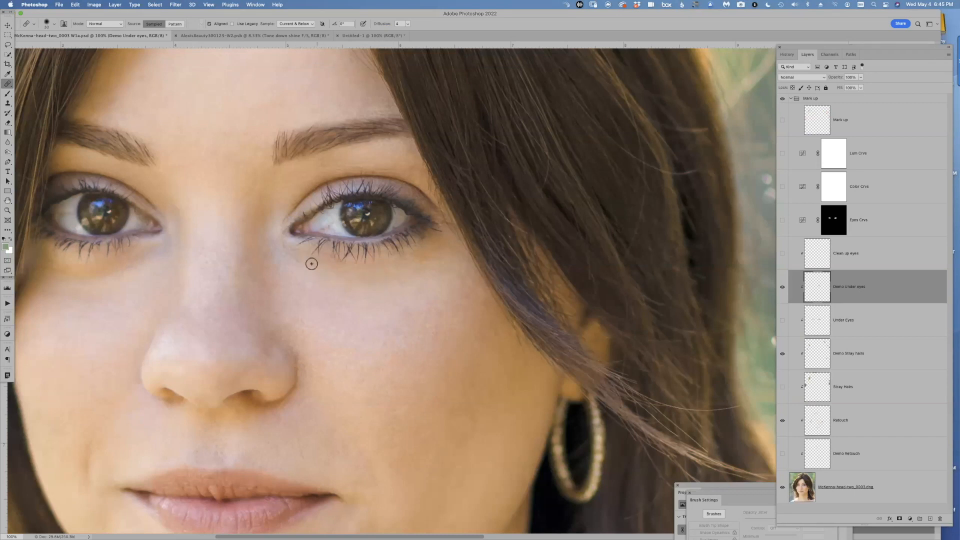
- Heal the dark lines beneath the other eye using skin sampled from the upper cheek, and check the whole face
{"action": "left_click_drag", "start_coordinate": [326, 312], "coordinate": [512, 302]}
{"action": "left_click", "coordinate": [312, 281], "text": "alt"}
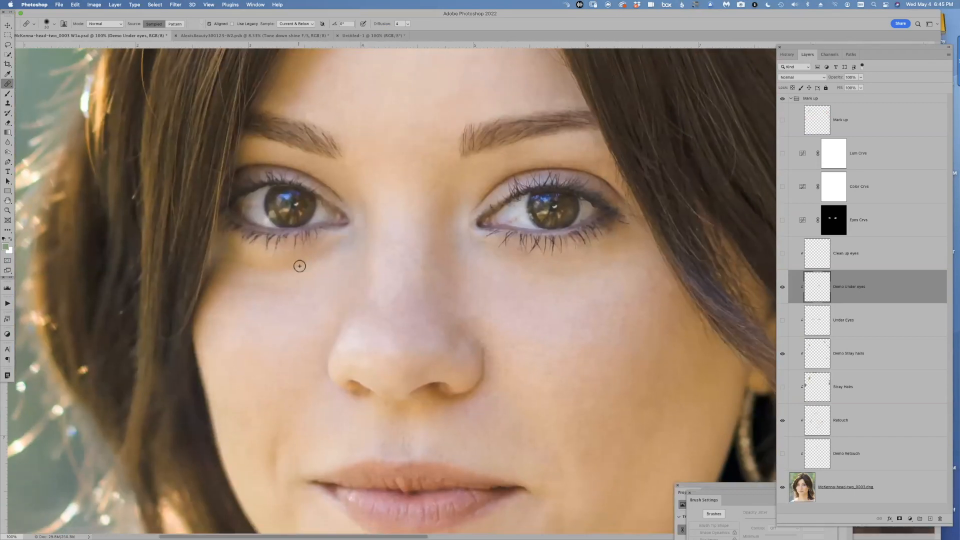
{"action": "mouse_move", "coordinate": [315, 255]}
{"action": "left_mouse_down"}
{"action": "mouse_move", "coordinate": [323, 251]}
{"action": "mouse_move", "coordinate": [228, 263]}
{"action": "mouse_move", "coordinate": [262, 275]}
{"action": "mouse_move", "coordinate": [234, 263]}
{"action": "mouse_move", "coordinate": [322, 253]}
{"action": "mouse_move", "coordinate": [321, 268]}
{"action": "mouse_move", "coordinate": [319, 250]}
{"action": "mouse_move", "coordinate": [224, 260]}
{"action": "mouse_move", "coordinate": [305, 262]}
{"action": "mouse_move", "coordinate": [262, 271]}
{"action": "left_mouse_up"}
{"action": "mouse_move", "coordinate": [436, 313]}
{"action": "left_mouse_down"}
{"action": "mouse_move", "coordinate": [300, 311]}
{"action": "mouse_move", "coordinate": [350, 280]}
{"action": "left_mouse_up"}
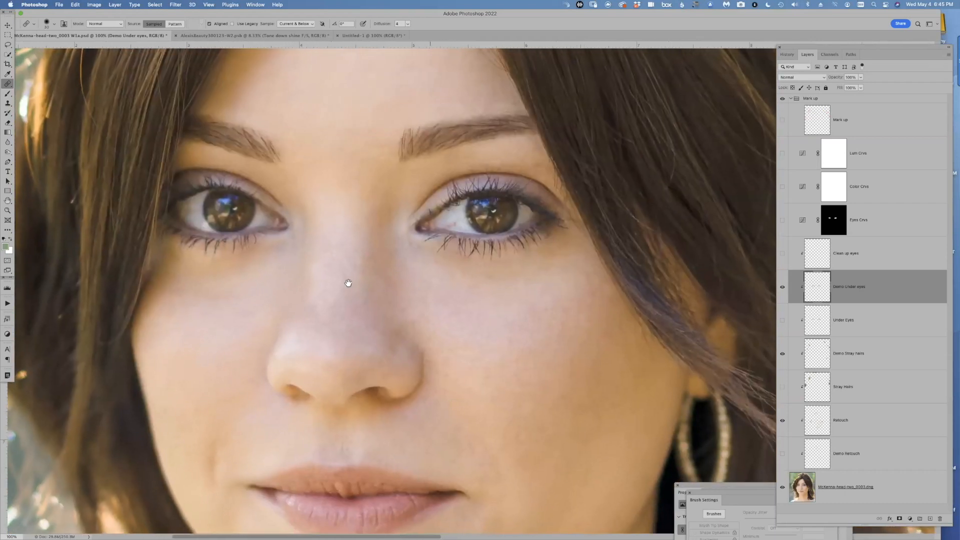
{"action": "left_click_drag", "start_coordinate": [221, 263], "coordinate": [260, 263]}
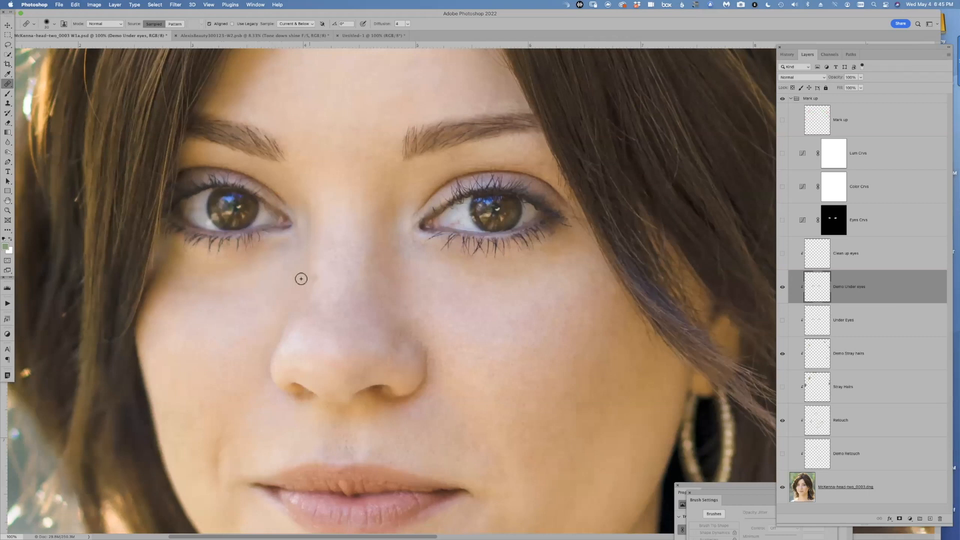
{"action": "left_click_drag", "start_coordinate": [295, 310], "coordinate": [255, 313]}
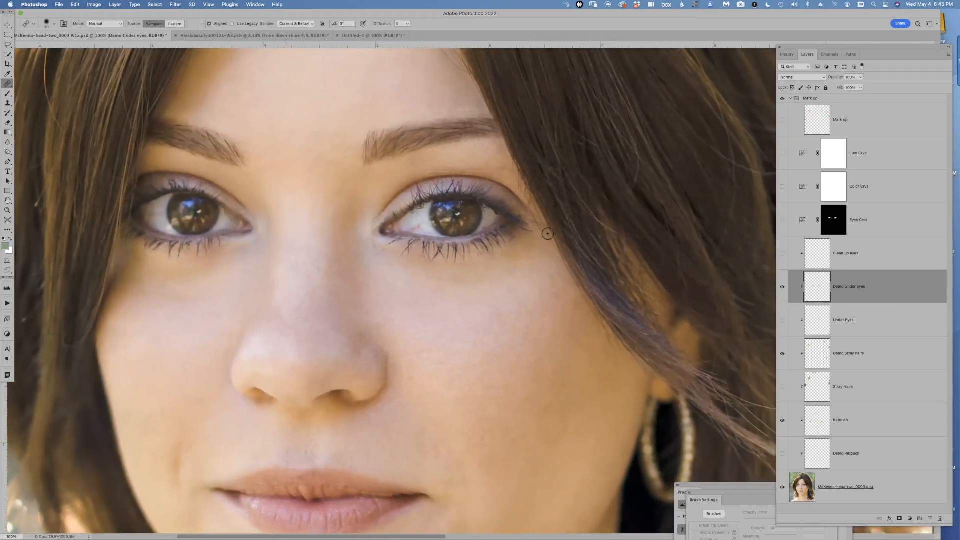
{"action": "key", "text": "super+minus"}
{"action": "key", "text": "super+minus"}
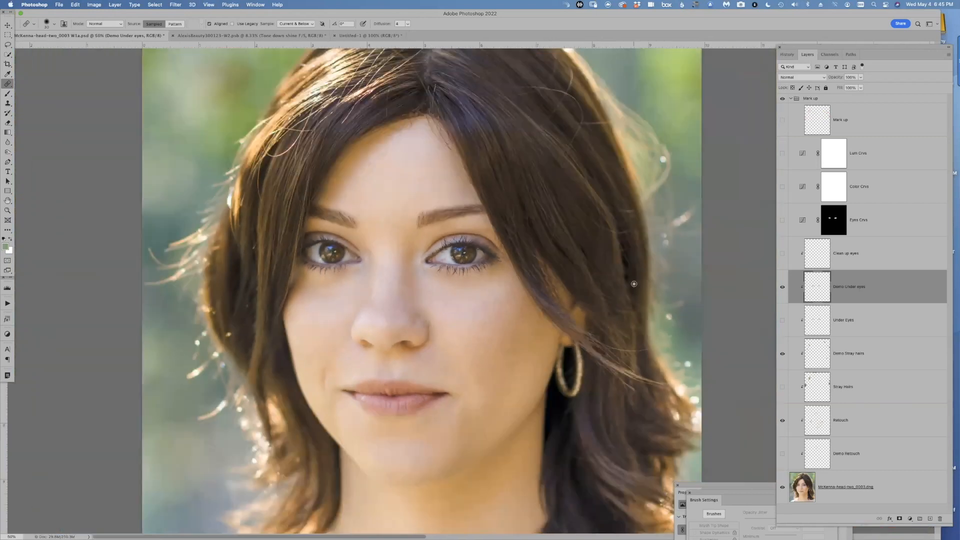
{"action": "mouse_move", "coordinate": [341, 310]}
{"action": "left_mouse_down"}
{"action": "mouse_move", "coordinate": [299, 313]}
{"action": "mouse_move", "coordinate": [331, 337]}
{"action": "left_mouse_up"}
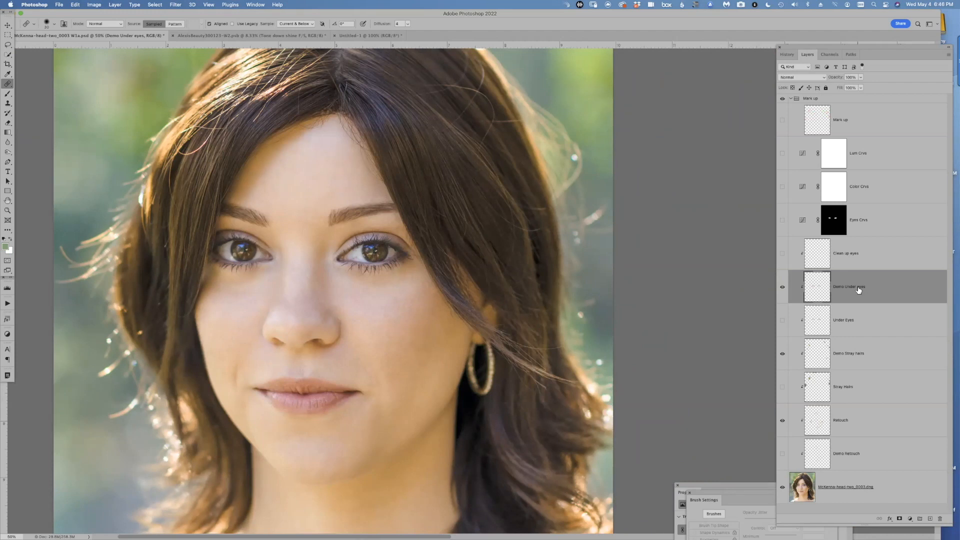
- Set the Demo Under eyes layer's opacity to 50% and show the Clean up eyes layer
{"action": "key", "text": "v"}
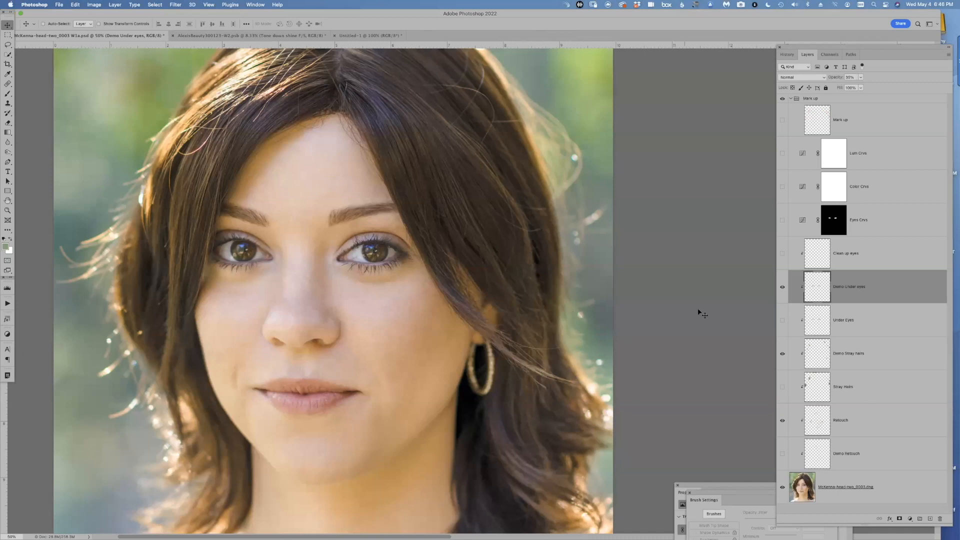
{"action": "key", "text": "5"}
{"action": "left_click", "coordinate": [782, 255]}
- Compare the eyes with and without the Eyes Crvs adjustment, leaving that layer hidden
{"action": "left_click", "coordinate": [783, 221]}
{"action": "left_click", "coordinate": [783, 221]}
{"action": "left_click", "coordinate": [783, 220]}
{"action": "left_click", "coordinate": [783, 221]}
{"action": "left_click", "coordinate": [783, 221]}
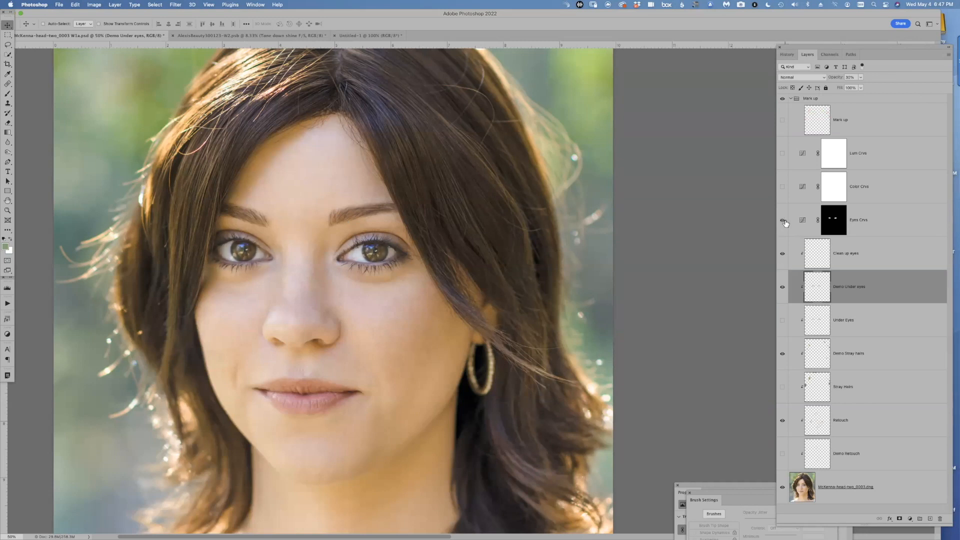
{"action": "left_click", "coordinate": [783, 221]}
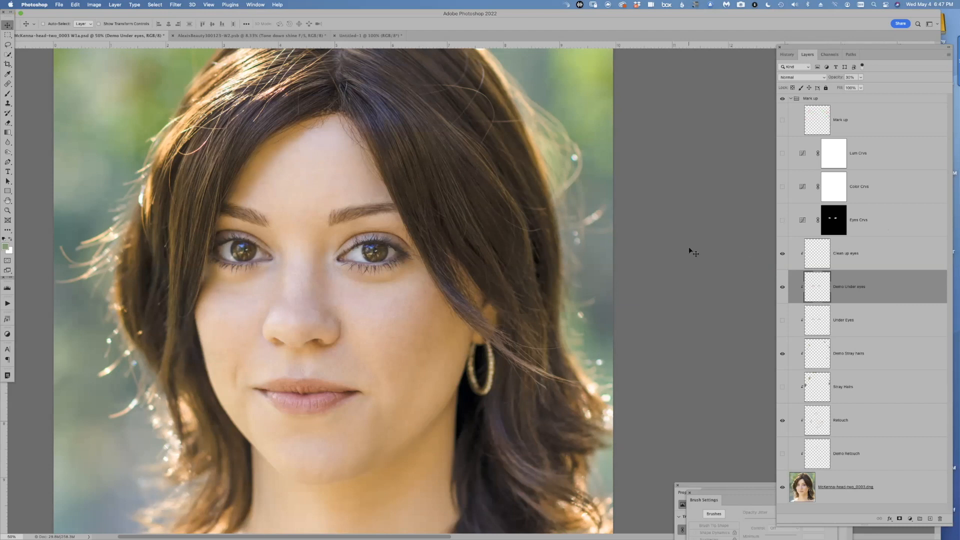
- Paint over both eyes in Quick Mask mode above the Eyes Crvs layer, using the brush at 100% flow
{"action": "left_click", "coordinate": [883, 230]}
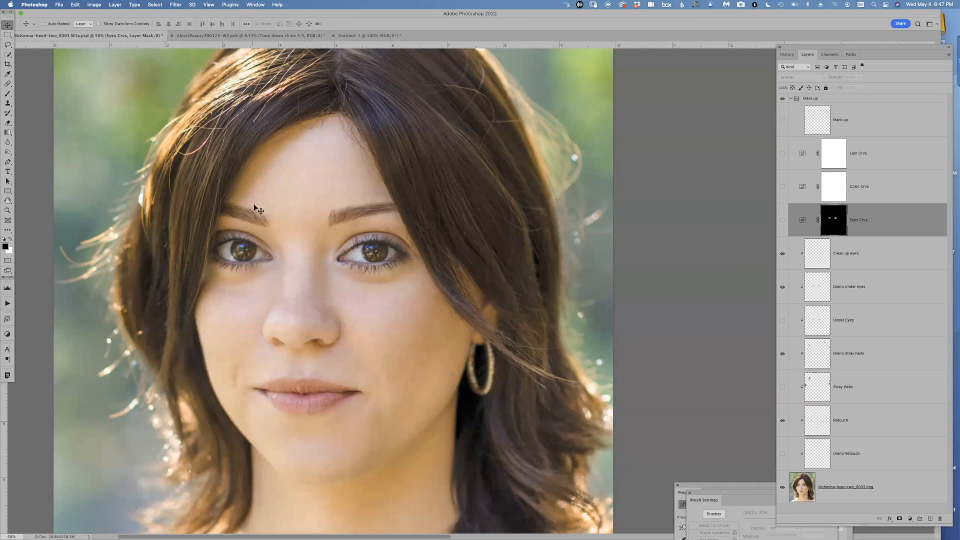
{"action": "key", "text": "b"}
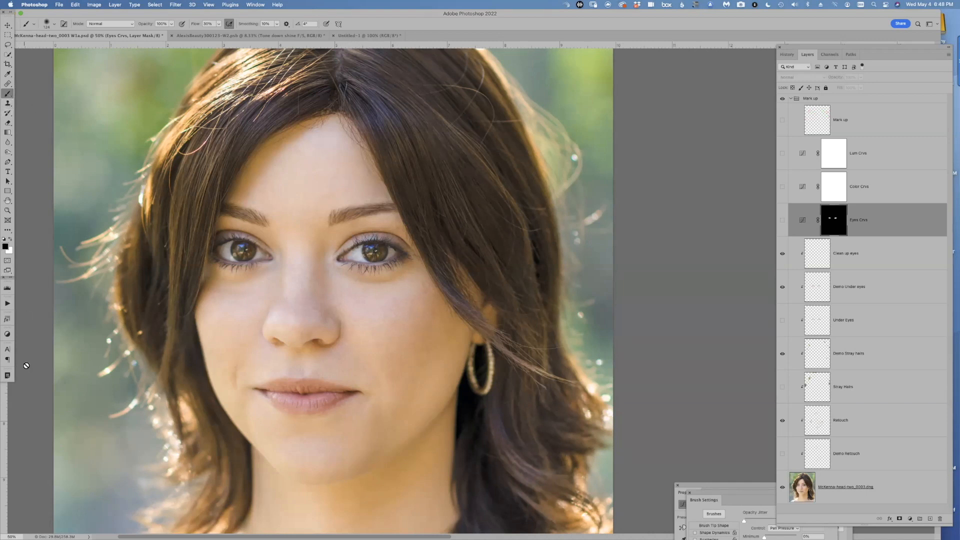
{"action": "key", "text": "q"}
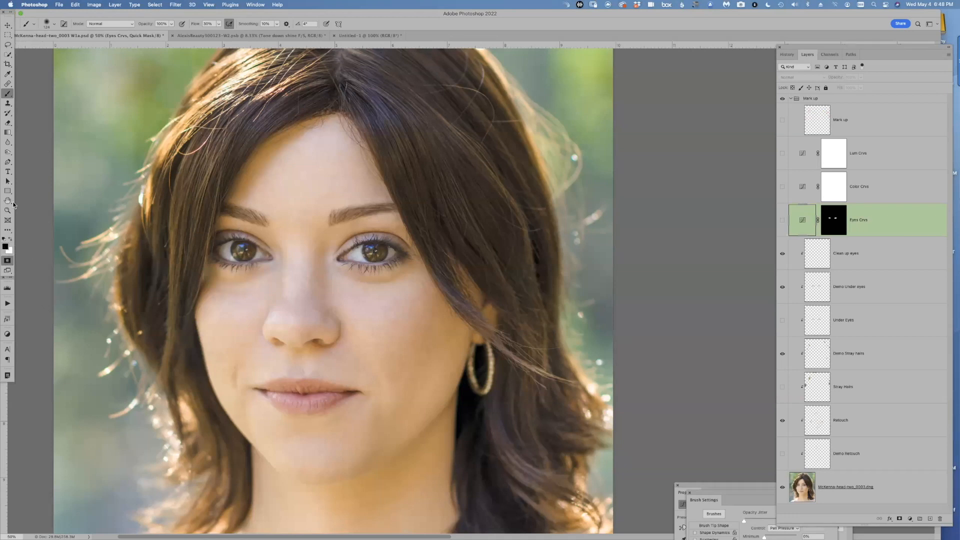
{"action": "mouse_move", "coordinate": [359, 253]}
{"action": "left_mouse_down"}
{"action": "mouse_move", "coordinate": [389, 254]}
{"action": "mouse_move", "coordinate": [379, 250]}
{"action": "left_mouse_up"}
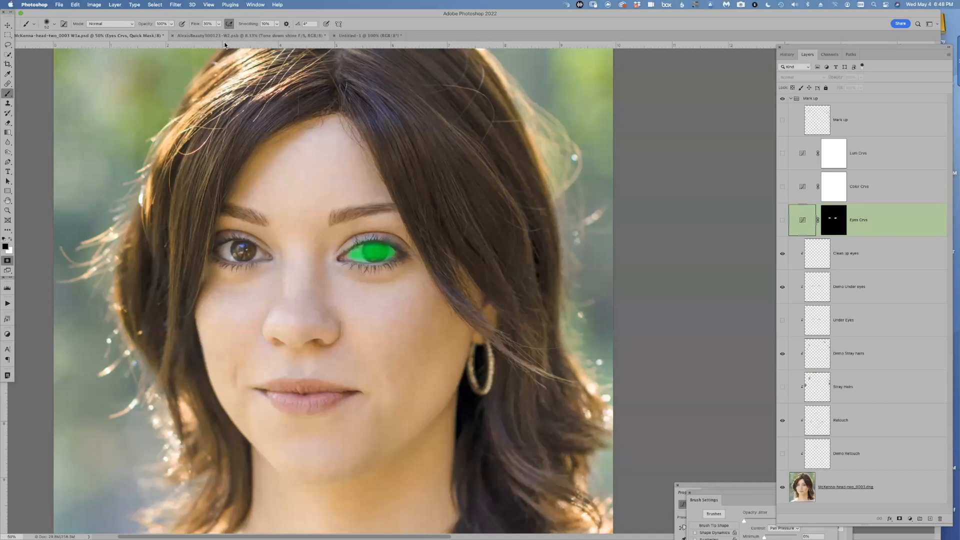
{"action": "left_click", "coordinate": [429, 33]}
{"action": "mouse_move", "coordinate": [360, 252]}
{"action": "left_mouse_down"}
{"action": "mouse_move", "coordinate": [379, 255]}
{"action": "mouse_move", "coordinate": [351, 254]}
{"action": "left_mouse_up"}
{"action": "mouse_move", "coordinate": [255, 249]}
{"action": "left_mouse_down"}
{"action": "mouse_move", "coordinate": [223, 253]}
{"action": "mouse_move", "coordinate": [264, 255]}
{"action": "mouse_move", "coordinate": [220, 248]}
{"action": "left_mouse_up"}
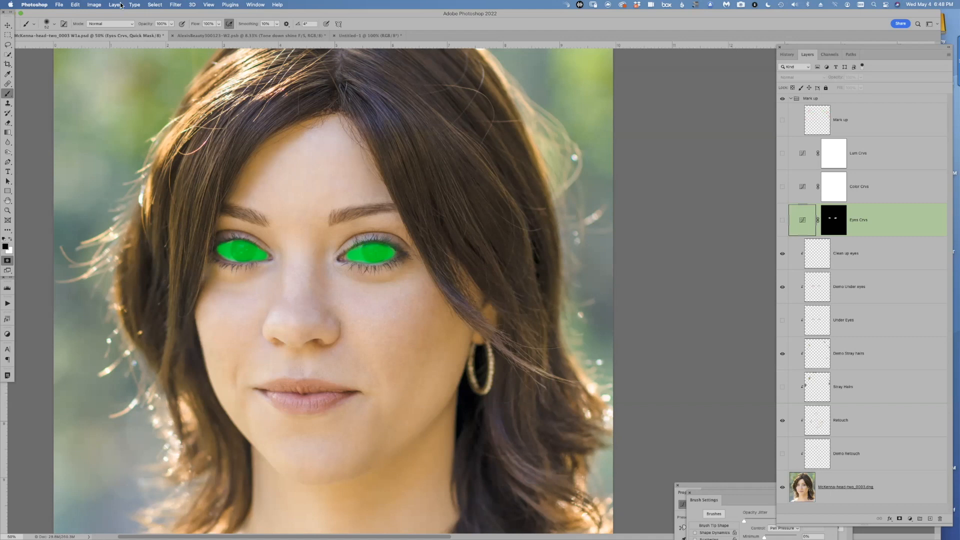
- Invert the quick mask and leave Quick Mask mode so only the eyes are selected
{"action": "left_click", "coordinate": [94, 4]}
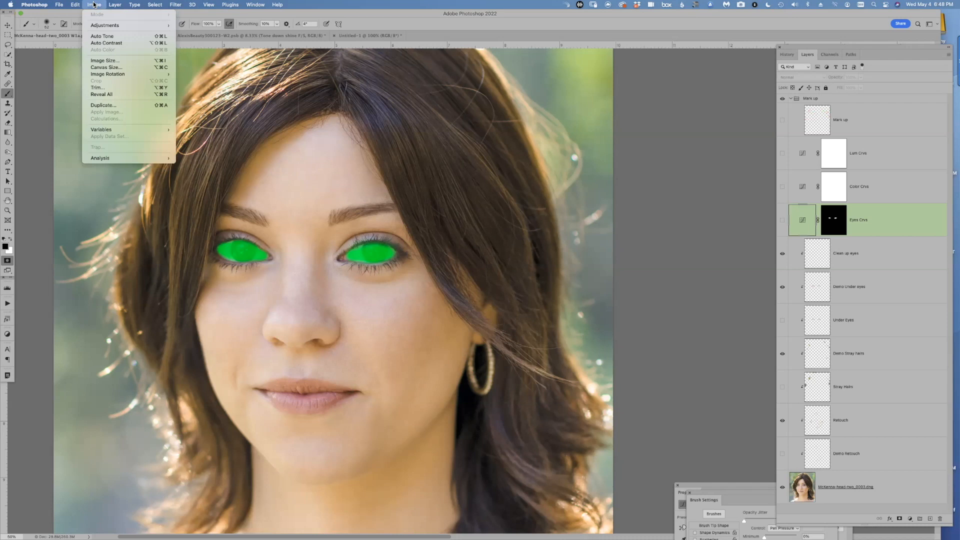
{"action": "mouse_move", "coordinate": [75, 5]}
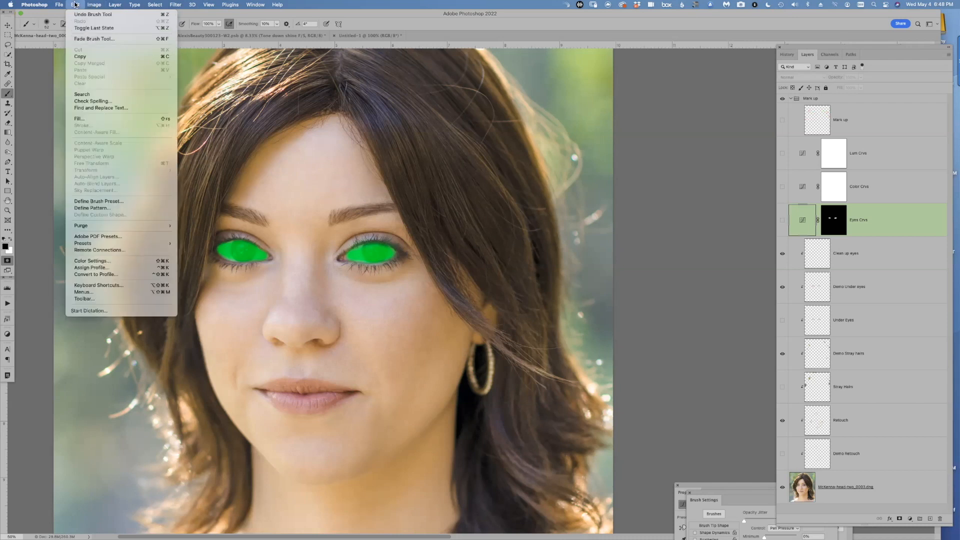
{"action": "left_click", "coordinate": [30, 201]}
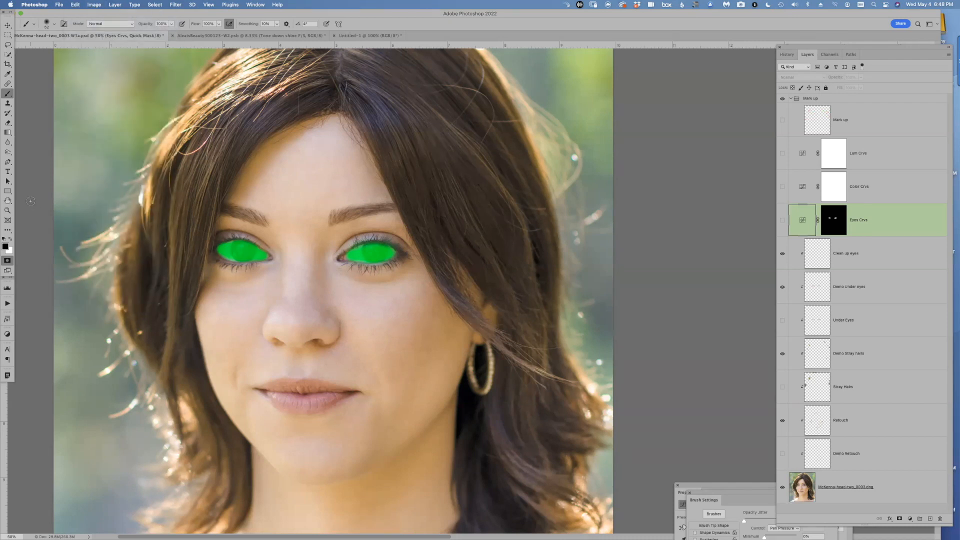
{"action": "key", "text": "super+i"}
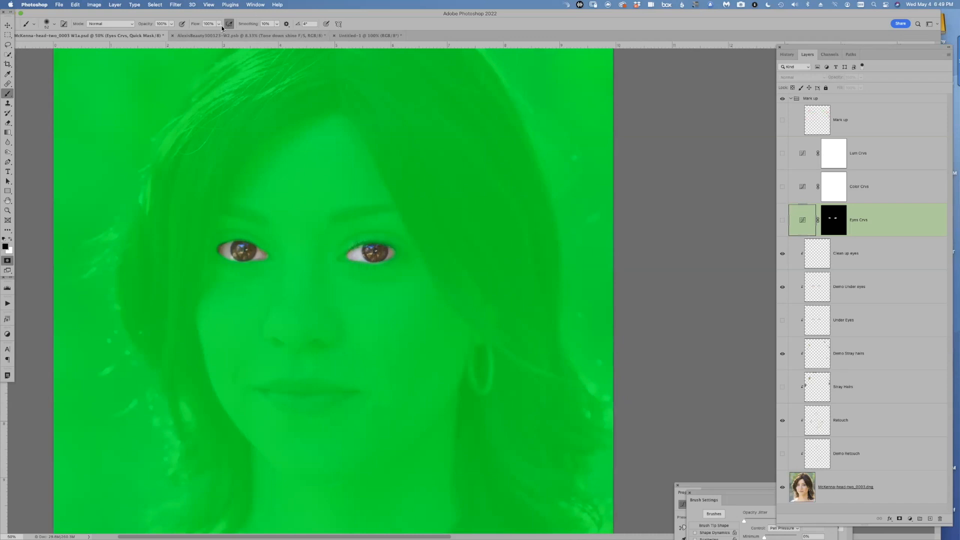
{"action": "left_click", "coordinate": [155, 4]}
{"action": "mouse_move", "coordinate": [134, 5]}
{"action": "left_click", "coordinate": [50, 124]}
{"action": "key", "text": "q"}
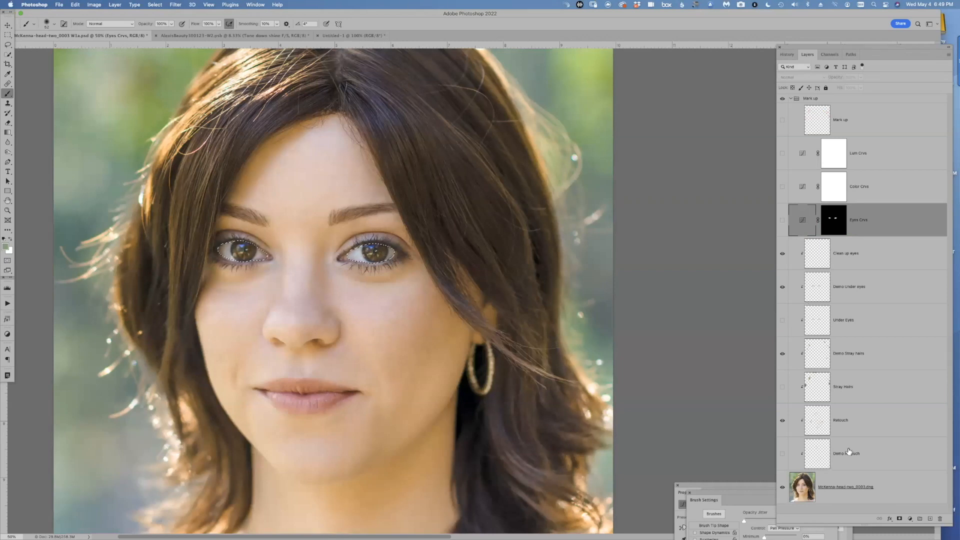
- Create a Curves adjustment layer named Demo eyes Crvs from the eye selection
{"action": "left_click", "coordinate": [910, 520]}
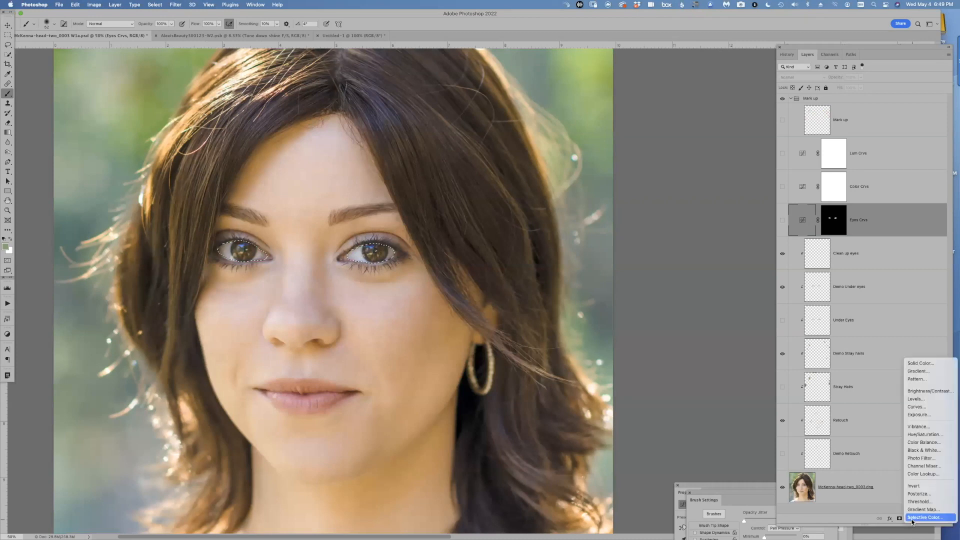
{"action": "left_click", "coordinate": [929, 407], "text": "alt"}
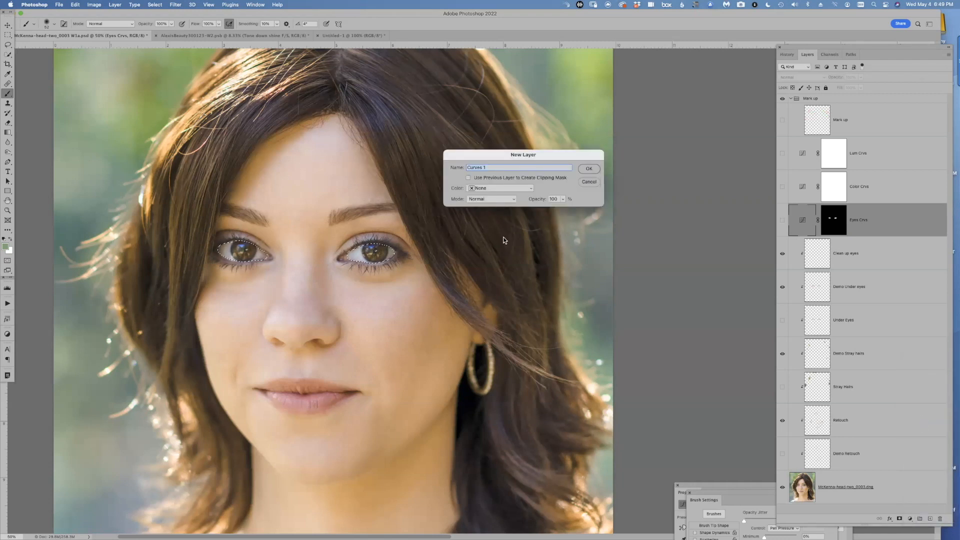
{"action": "type", "text": "E ye"}
{"action": "key", "text": "BackSpace"}
{"action": "key", "text": "BackSpace"}
{"action": "key", "text": "BackSpace"}
{"action": "key", "text": "BackSpace"}
{"action": "type", "text": "Demoo"}
{"action": "key", "text": "BackSpace"}
{"action": "type", "text": "eyes Crvs"}
{"action": "left_click", "coordinate": [592, 171]}
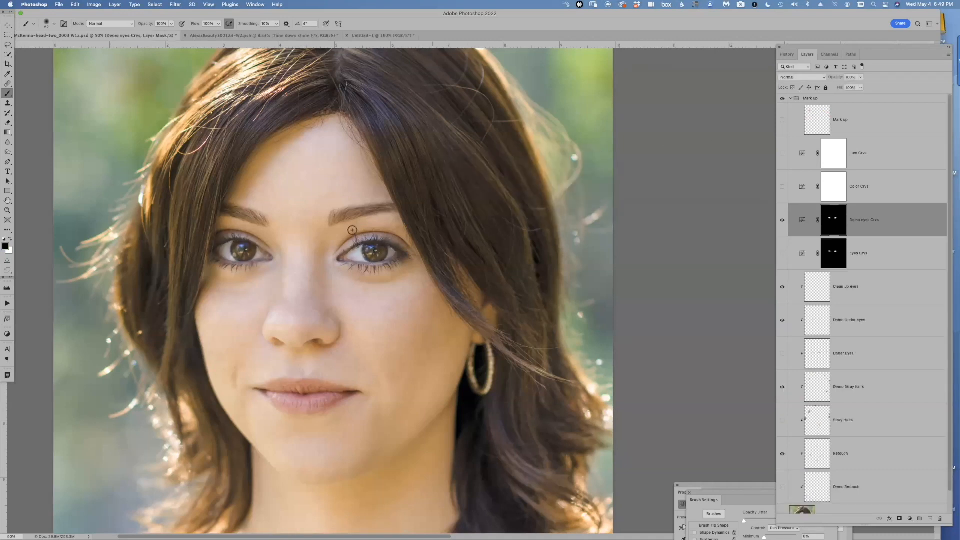
- Brighten the eyes by anchoring the RGB curve's shadows at 57 and raising its midtone point to about input 111, output 160
{"action": "left_click_drag", "start_coordinate": [696, 484], "coordinate": [643, 215]}
{"action": "mouse_move", "coordinate": [715, 314]}
{"action": "left_mouse_down"}
{"action": "mouse_move", "coordinate": [700, 298]}
{"action": "mouse_move", "coordinate": [719, 310]}
{"action": "mouse_move", "coordinate": [712, 303]}
{"action": "left_mouse_up"}
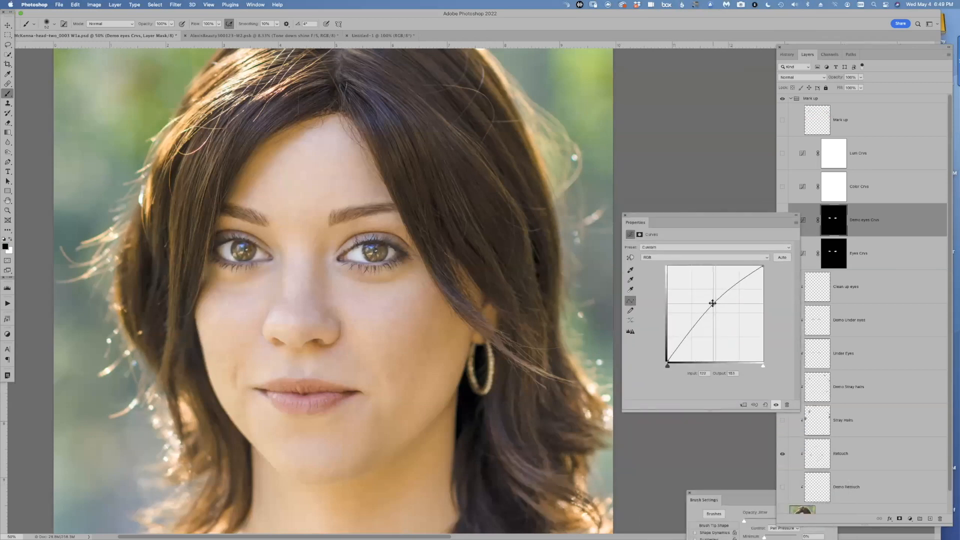
{"action": "left_click", "coordinate": [686, 339]}
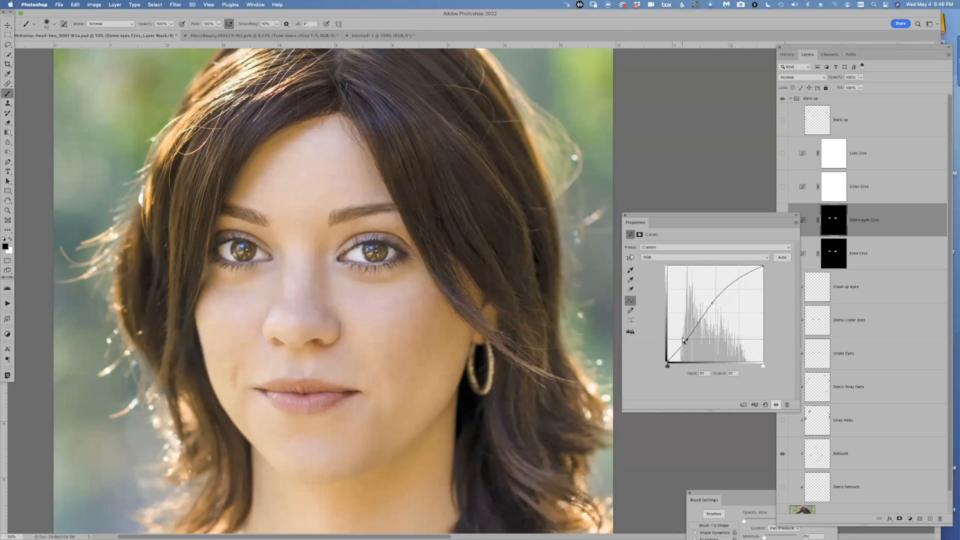
{"action": "left_click_drag", "start_coordinate": [712, 303], "coordinate": [715, 303]}
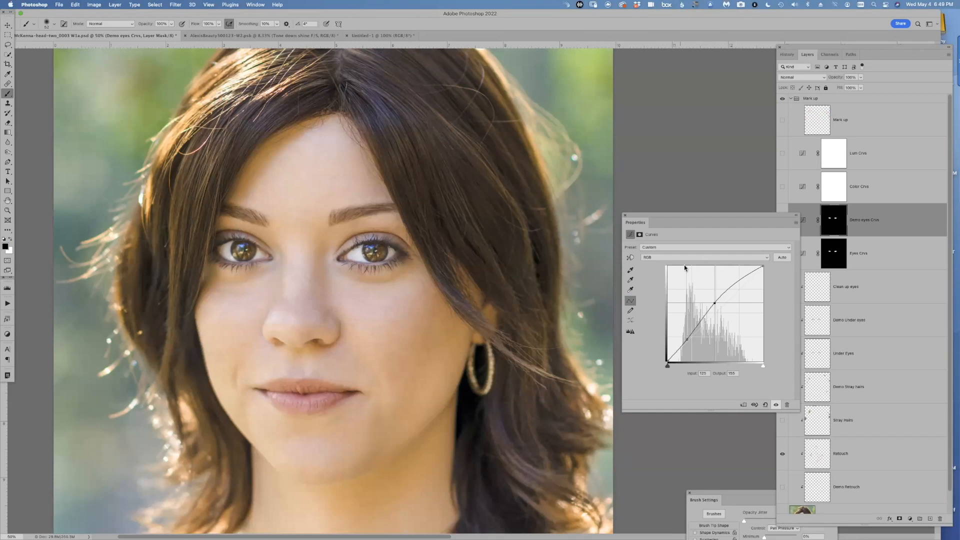
{"action": "left_click_drag", "start_coordinate": [715, 302], "coordinate": [705, 300]}
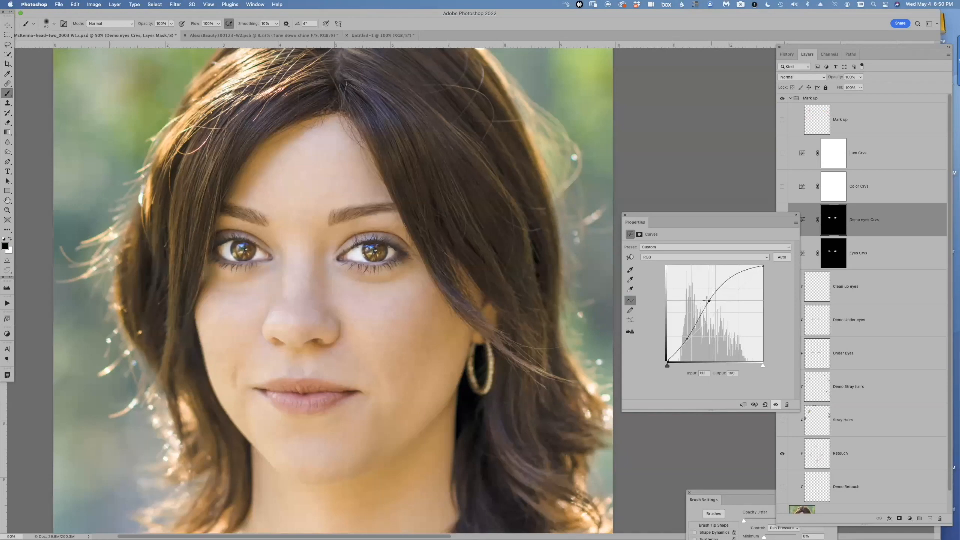
- Compare the eyes with and without the Demo eyes Crvs brightening at a small overall view
{"action": "key", "text": "super+minus"}
{"action": "key", "text": "super+minus"}
{"action": "key", "text": "super+minus"}
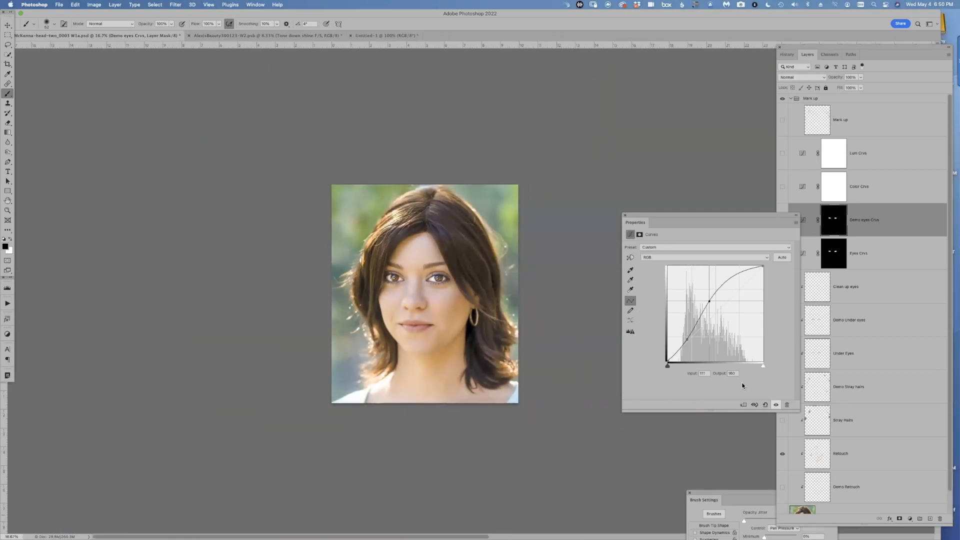
{"action": "left_click", "coordinate": [777, 406]}
{"action": "left_click", "coordinate": [776, 406]}
{"action": "left_click", "coordinate": [776, 406]}
{"action": "left_click", "coordinate": [777, 406]}
{"action": "key", "text": "super+equal"}
{"action": "key", "text": "super+equal"}
{"action": "key", "text": "super+equal"}
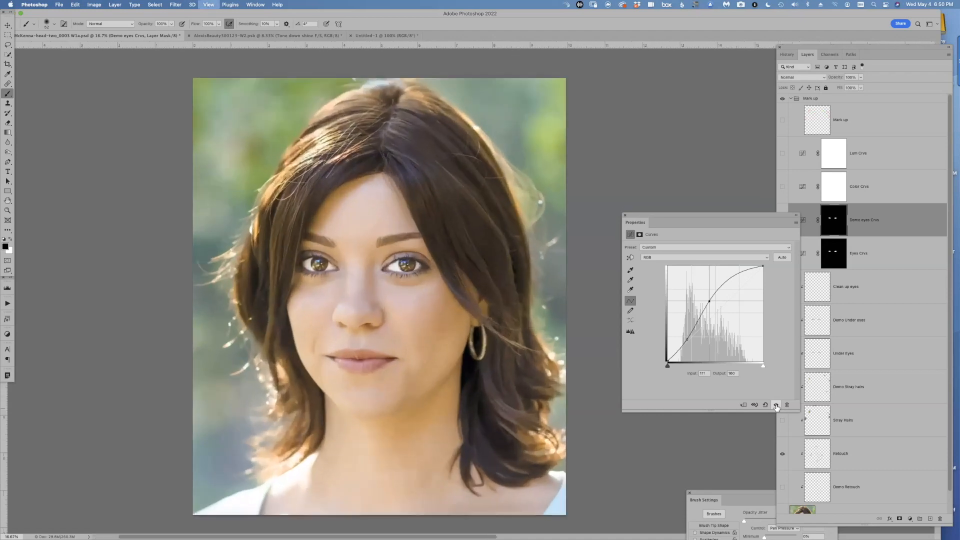
- Lower the curve's midtone point to about input 115, output 144 and compare the eyes before and after
{"action": "left_click_drag", "start_coordinate": [712, 299], "coordinate": [713, 306]}
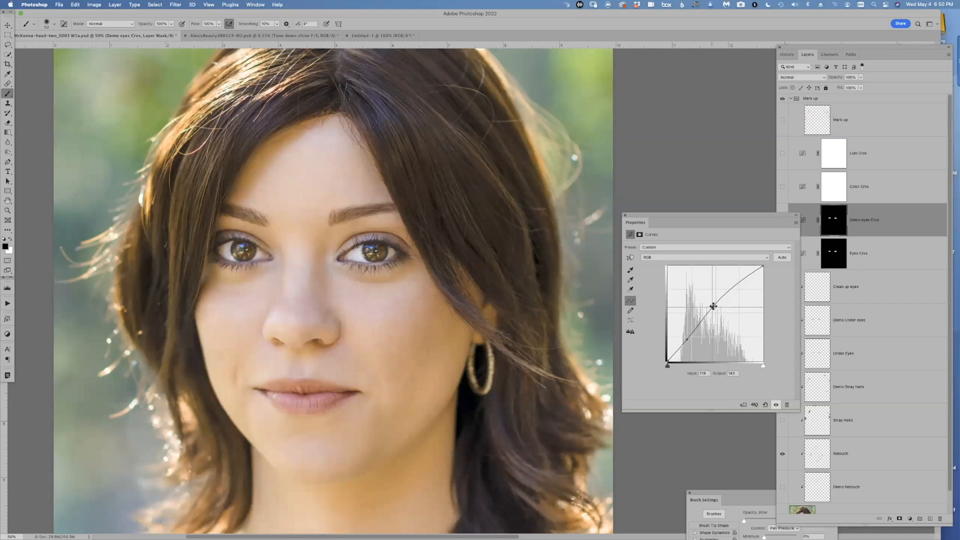
{"action": "left_click_drag", "start_coordinate": [713, 307], "coordinate": [711, 307]}
{"action": "left_click", "coordinate": [776, 405]}
{"action": "left_click", "coordinate": [776, 405]}
{"action": "left_click", "coordinate": [776, 405]}
{"action": "left_click", "coordinate": [775, 405]}
{"action": "key", "text": "super+minus"}
{"action": "key", "text": "super+minus"}
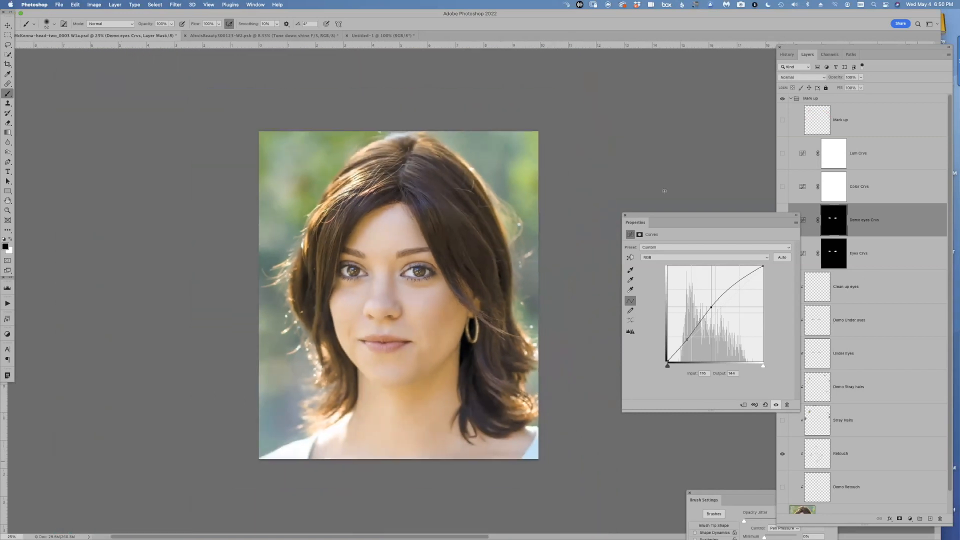
- Try a lower opacity on the Demo eyes Crvs layer, restore it to 100% and close its curve settings
{"action": "left_click_drag", "start_coordinate": [723, 214], "coordinate": [659, 165]}
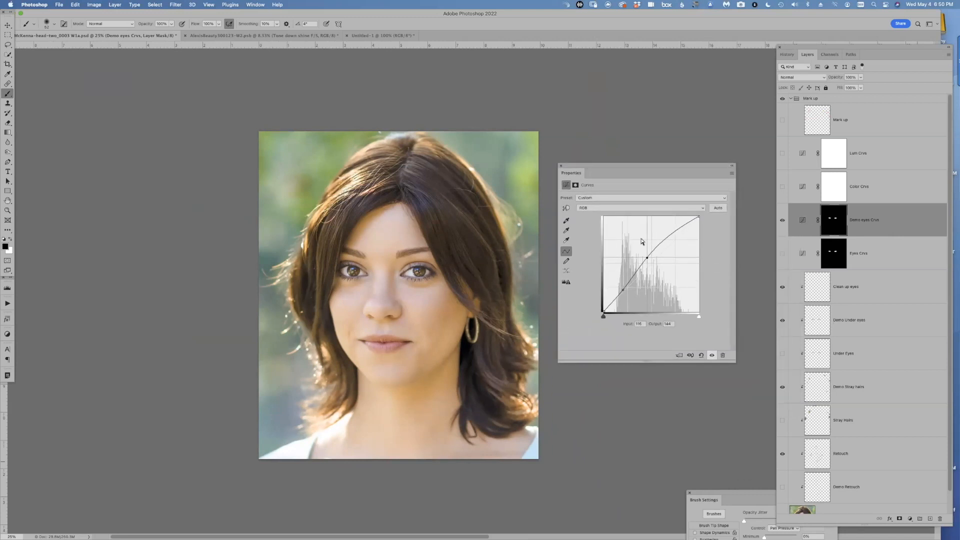
{"action": "left_click", "coordinate": [885, 226]}
{"action": "left_click", "coordinate": [860, 77]}
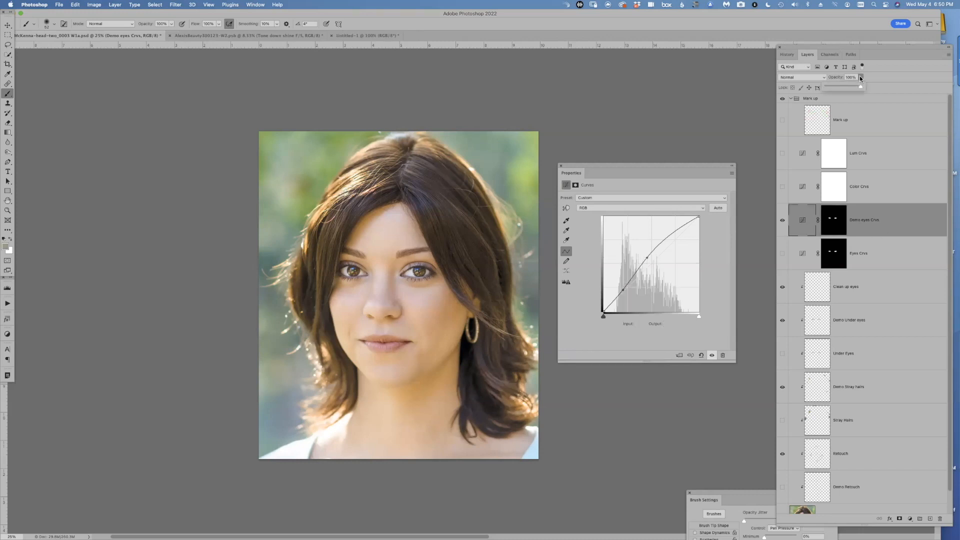
{"action": "left_click_drag", "start_coordinate": [832, 88], "coordinate": [881, 88]}
{"action": "left_click_drag", "start_coordinate": [647, 257], "coordinate": [649, 256]}
{"action": "left_click", "coordinate": [561, 166]}
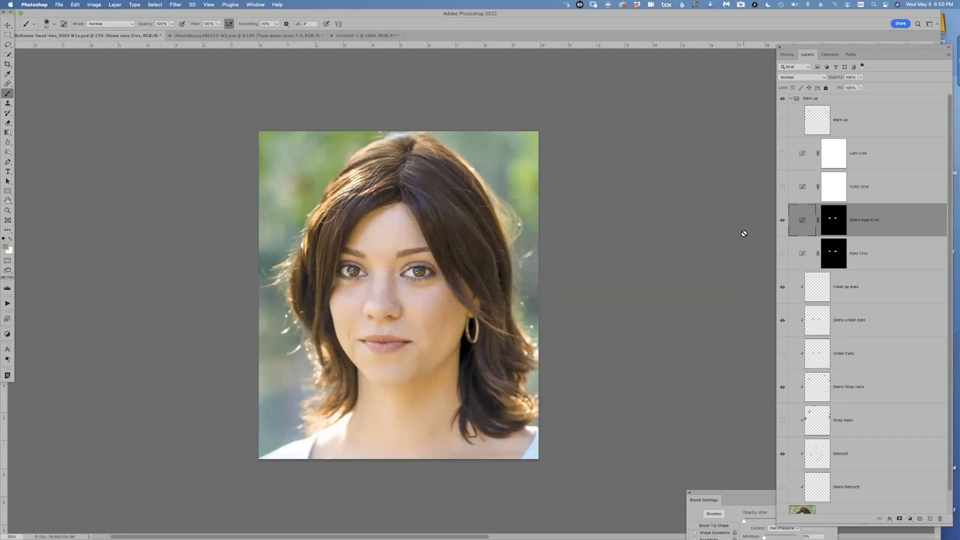
- Compare the portrait with and without the existing Color Crvs and Lum Crvs layers, leaving both hidden
{"action": "key", "text": "super+minus"}
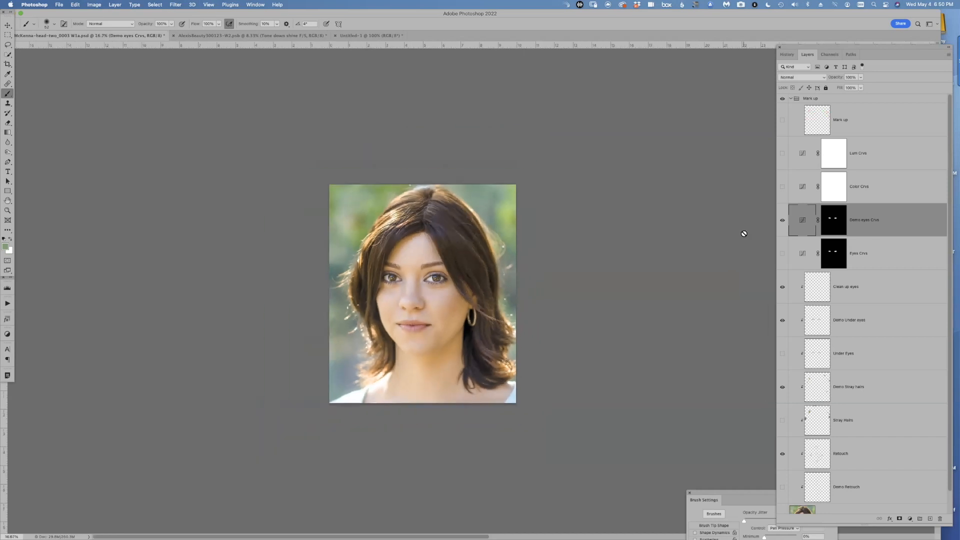
{"action": "scroll", "coordinate": [470, 323], "scroll_direction": "right", "scroll_amount": 5}
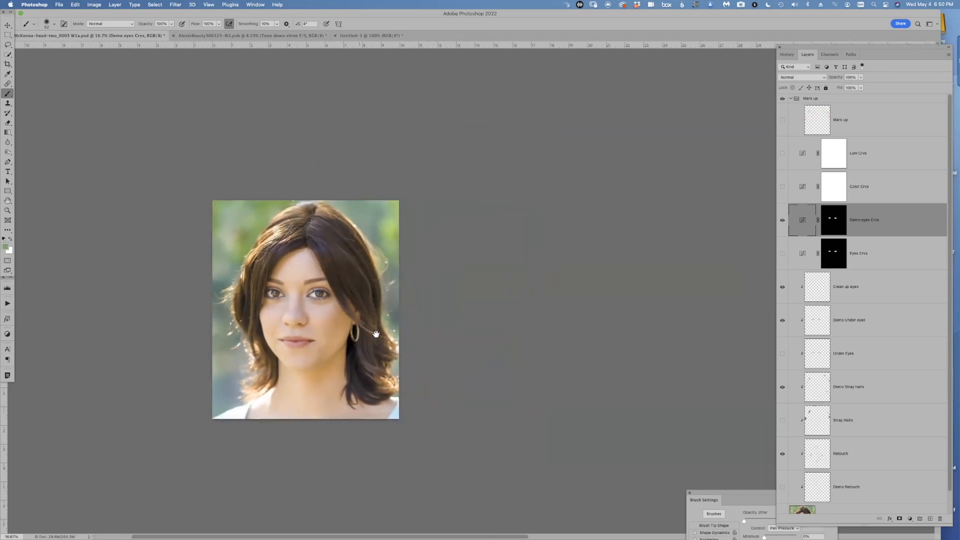
{"action": "key", "text": "super+plus"}
{"action": "key", "text": "super+plus"}
{"action": "mouse_move", "coordinate": [276, 320]}
{"action": "left_mouse_down"}
{"action": "mouse_move", "coordinate": [429, 237]}
{"action": "mouse_move", "coordinate": [425, 272]}
{"action": "mouse_move", "coordinate": [438, 264]}
{"action": "left_mouse_up"}
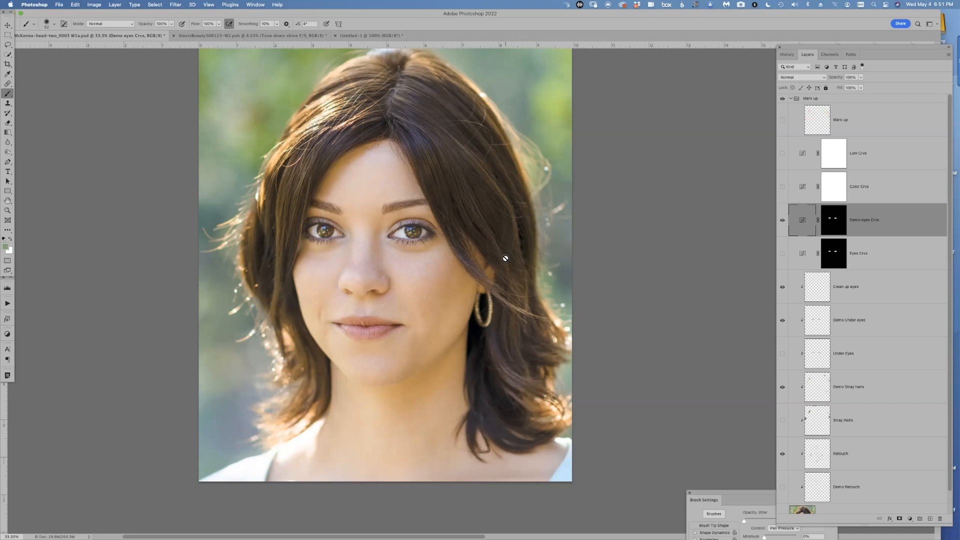
{"action": "left_click", "coordinate": [873, 157]}
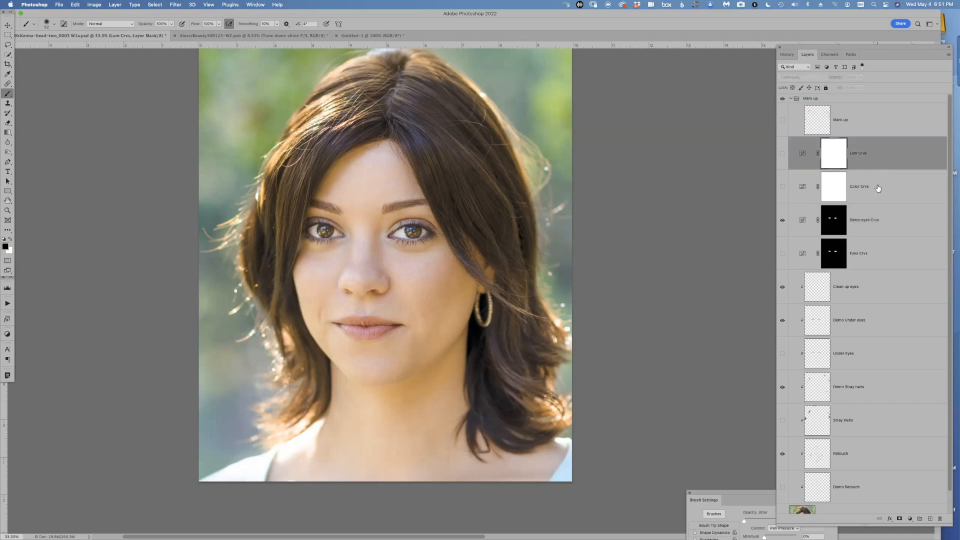
{"action": "left_click", "coordinate": [877, 188]}
{"action": "left_click", "coordinate": [877, 153]}
{"action": "left_click", "coordinate": [851, 185]}
{"action": "left_click", "coordinate": [783, 187]}
{"action": "left_click", "coordinate": [783, 154]}
{"action": "left_click", "coordinate": [862, 154]}
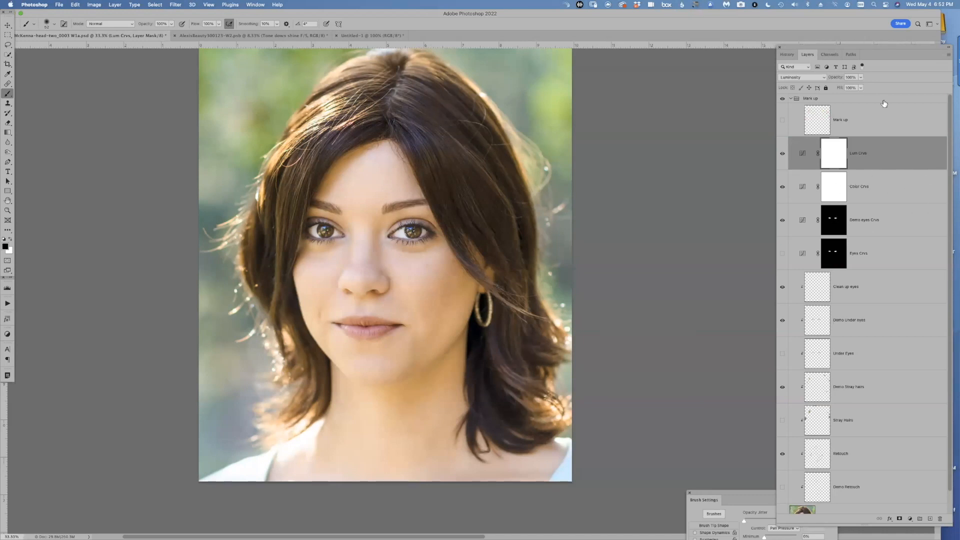
{"action": "left_click_drag", "start_coordinate": [783, 154], "coordinate": [782, 189]}
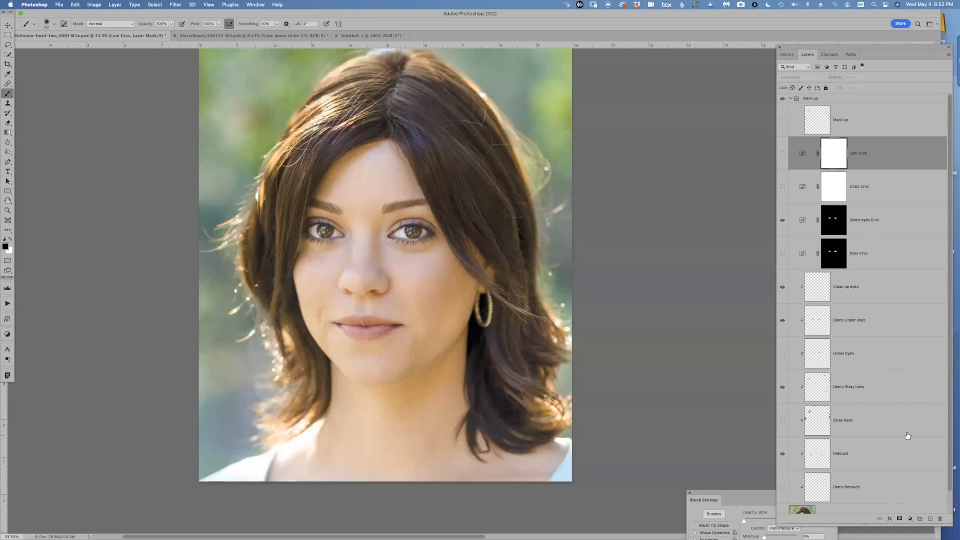
- Add a Normal-mode Curves adjustment layer above Lum Crvs and try darkening and brightening the portrait with its RGB curve
{"action": "left_click", "coordinate": [911, 520]}
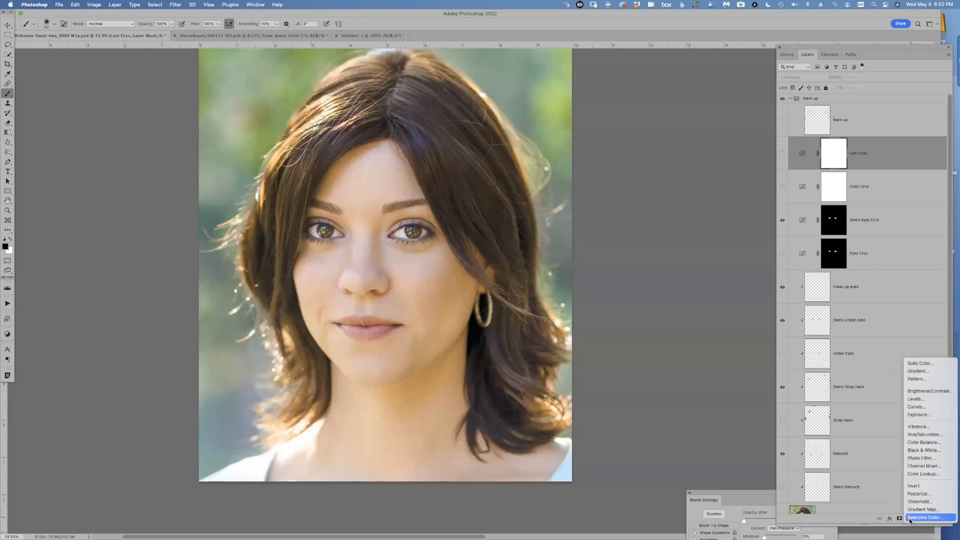
{"action": "left_click", "coordinate": [925, 409], "text": "alt"}
{"action": "left_click", "coordinate": [588, 169]}
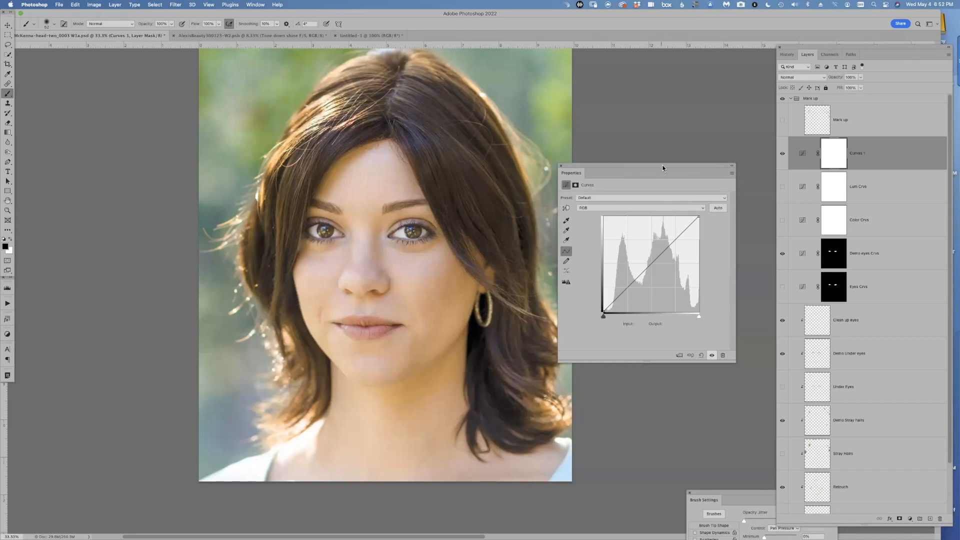
{"action": "left_click_drag", "start_coordinate": [662, 168], "coordinate": [683, 100]}
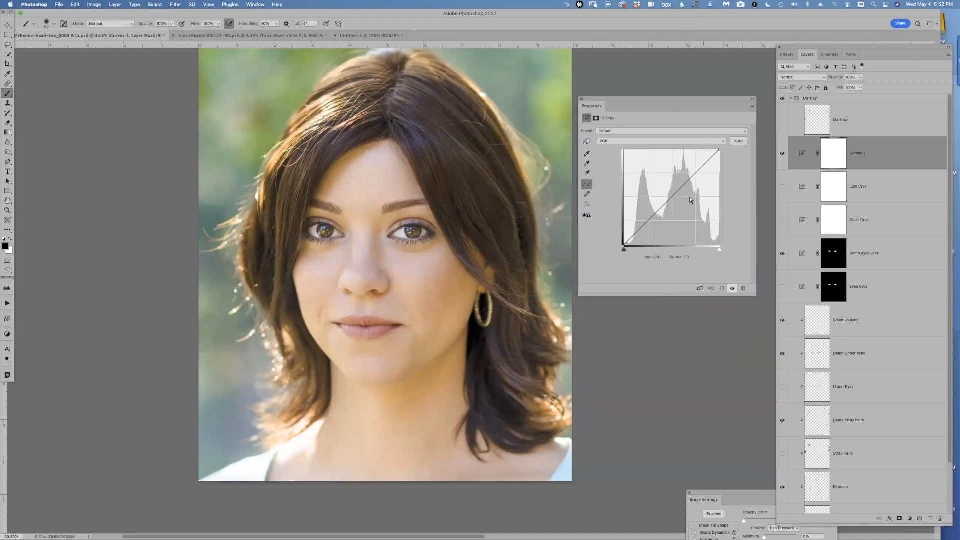
{"action": "left_click_drag", "start_coordinate": [668, 201], "coordinate": [689, 217]}
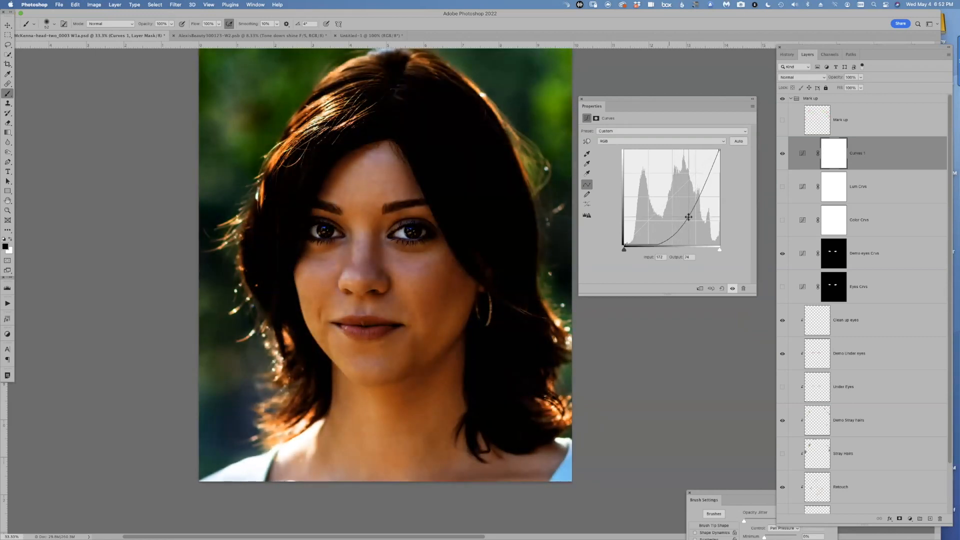
{"action": "left_click_drag", "start_coordinate": [688, 217], "coordinate": [652, 179]}
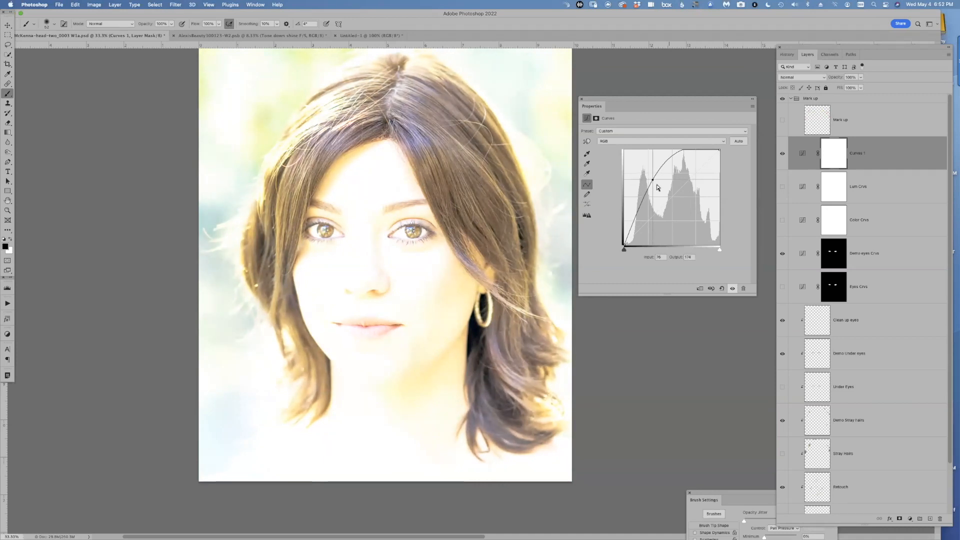
- Try adjusting the new Curves layer's red, green and blue channels separately, pulling the red midtones down
{"action": "left_click_drag", "start_coordinate": [653, 180], "coordinate": [682, 201]}
{"action": "left_click", "coordinate": [669, 140]}
{"action": "left_click", "coordinate": [670, 148]}
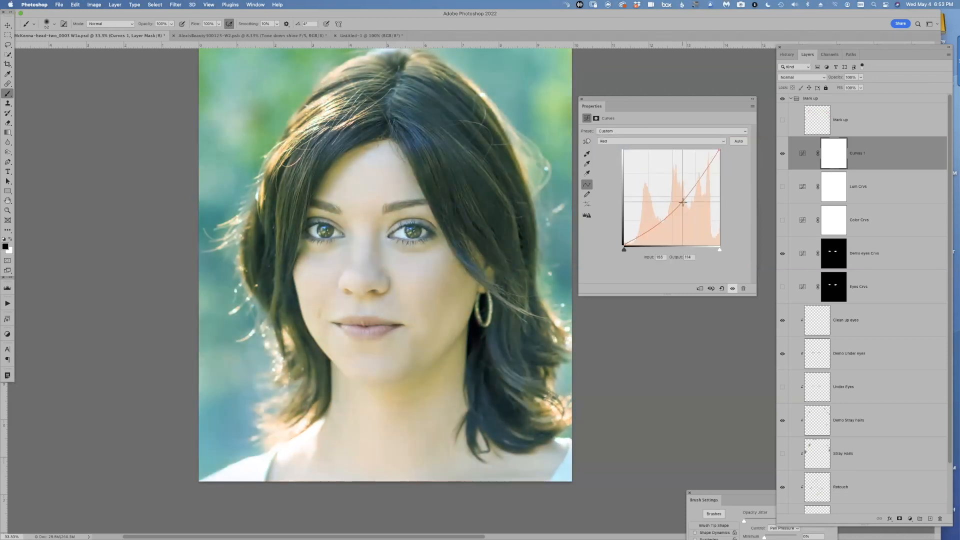
{"action": "left_click", "coordinate": [671, 141]}
{"action": "left_click", "coordinate": [659, 148]}
{"action": "left_click", "coordinate": [655, 141]}
{"action": "left_click", "coordinate": [658, 155]}
{"action": "left_click_drag", "start_coordinate": [675, 198], "coordinate": [735, 160]}
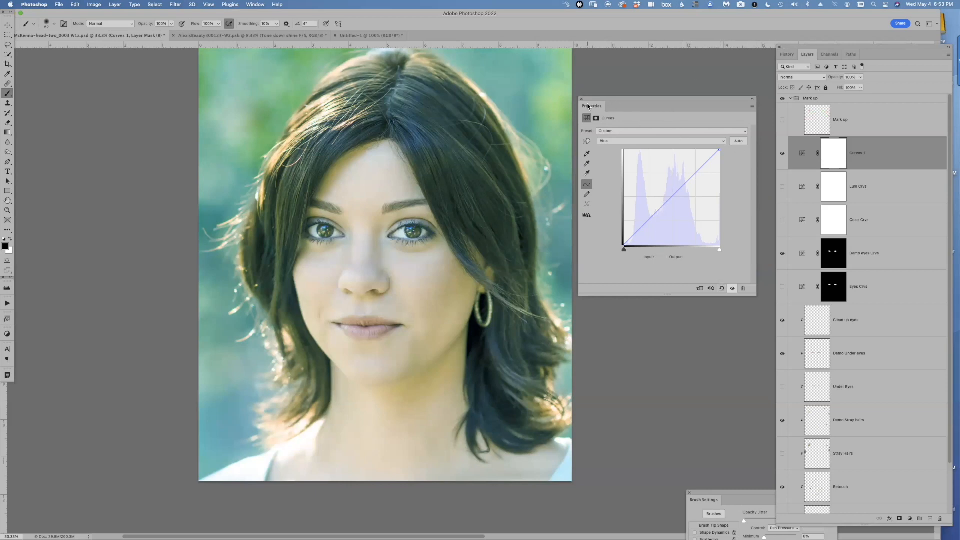
- Hide the trial Curves 1 layer, close its settings and delete it
{"action": "left_click", "coordinate": [783, 153]}
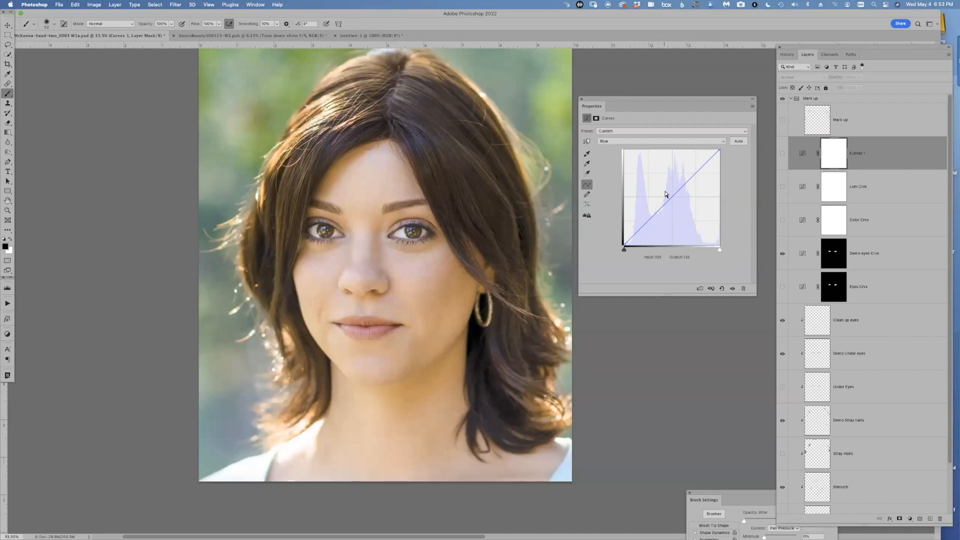
{"action": "mouse_move", "coordinate": [712, 99]}
{"action": "left_mouse_down"}
{"action": "mouse_move", "coordinate": [720, 124]}
{"action": "mouse_move", "coordinate": [710, 115]}
{"action": "left_mouse_up"}
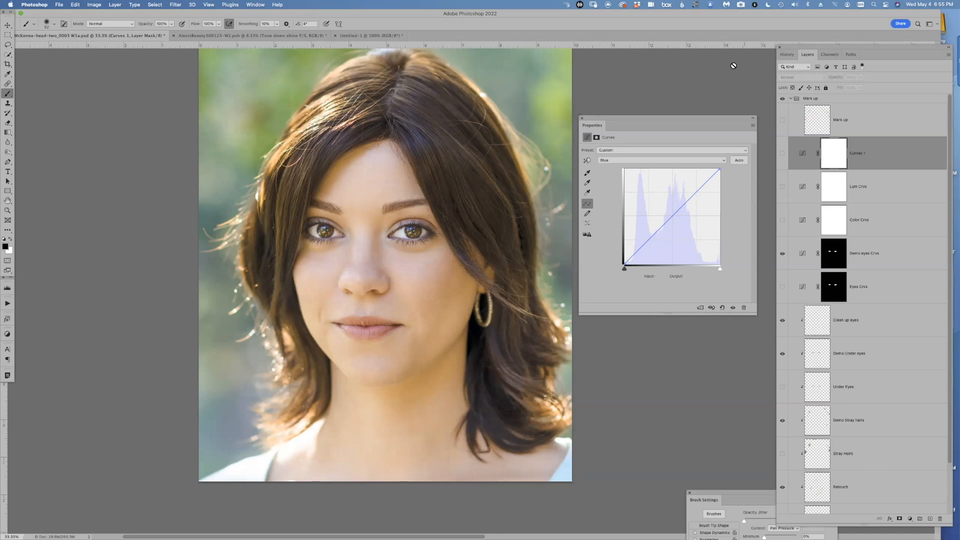
{"action": "left_click", "coordinate": [581, 118]}
{"action": "left_click_drag", "start_coordinate": [882, 150], "coordinate": [940, 519]}
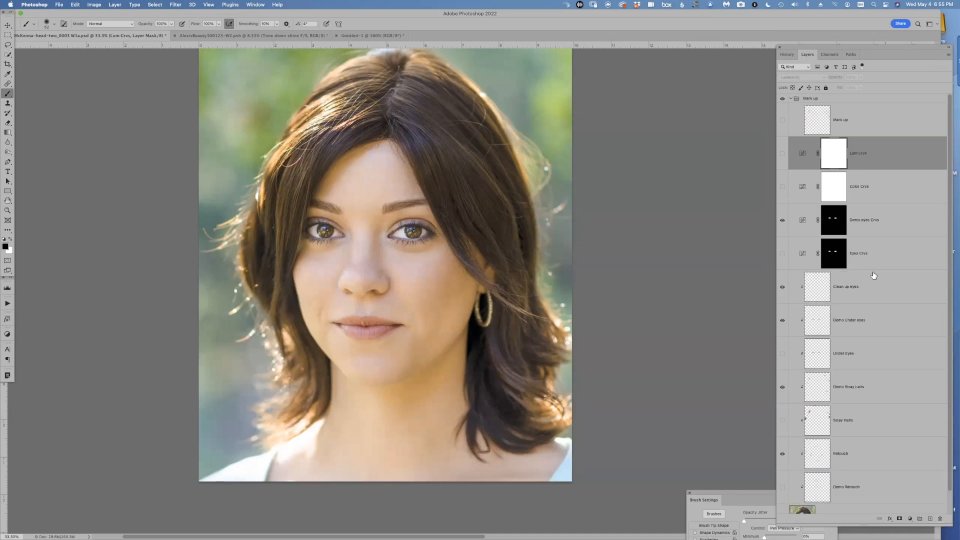
- Create a Curves adjustment layer named Demo Color Crv with the Color blend mode above Lum Crvs
{"action": "left_click", "coordinate": [910, 518]}
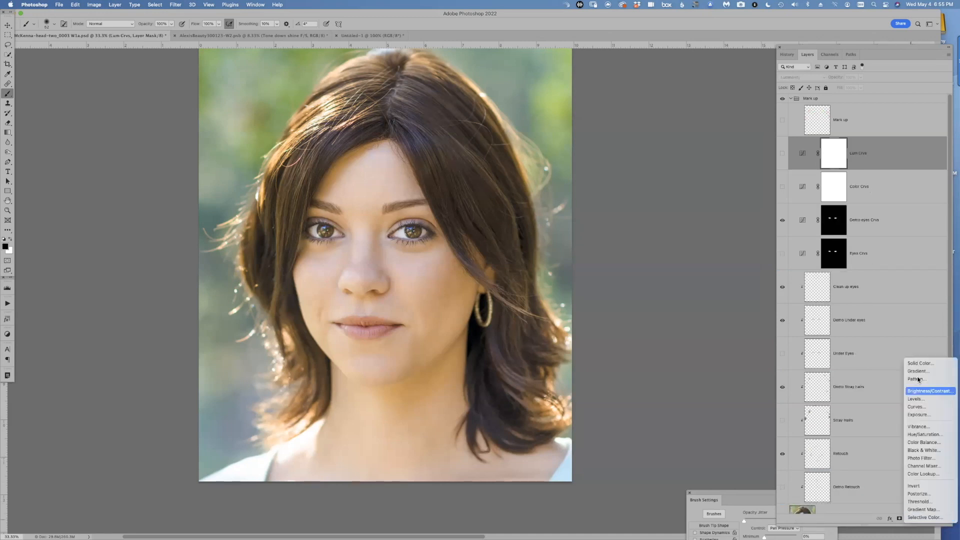
{"action": "left_click", "coordinate": [920, 407], "text": "alt"}
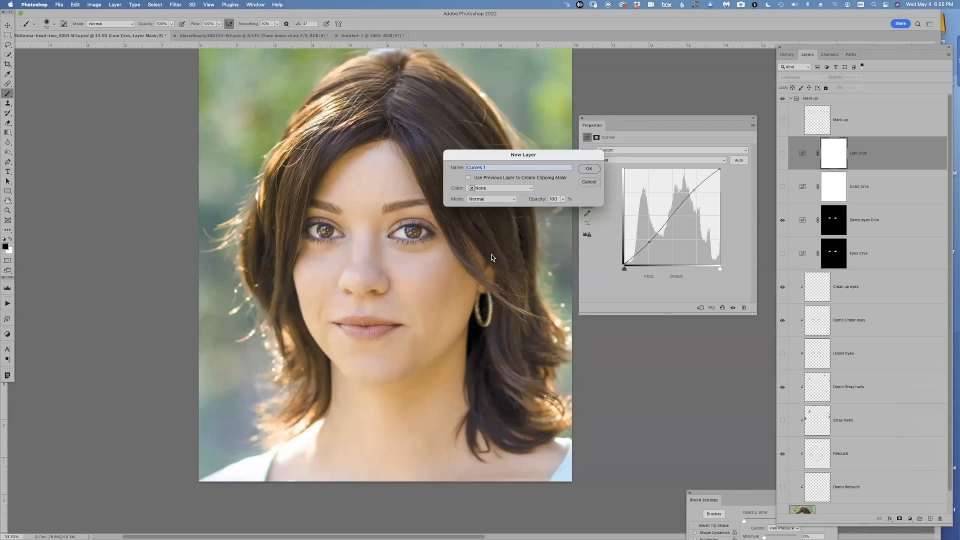
{"action": "type", "text": "Color Crv"}
{"action": "left_click", "coordinate": [482, 199]}
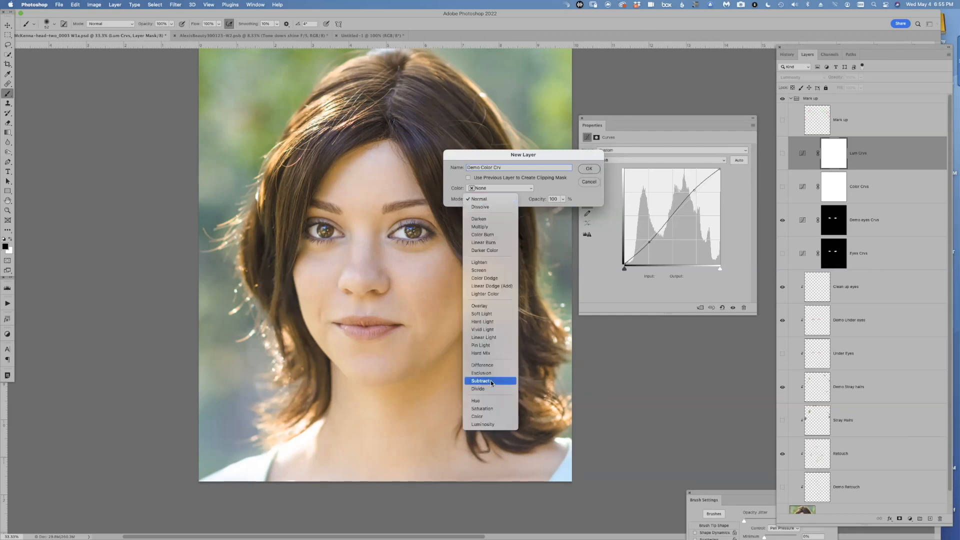
{"action": "left_click", "coordinate": [490, 418]}
{"action": "left_click", "coordinate": [589, 168]}
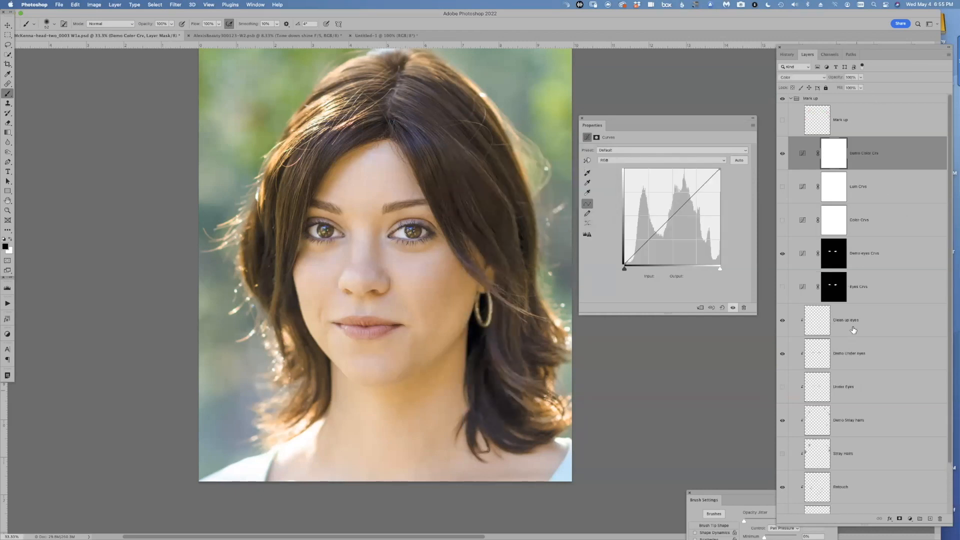
- Create a Curves adjustment layer named Demo Lum Crvs with the Luminosity blend mode above Demo Color Crv
{"action": "left_click", "coordinate": [910, 518]}
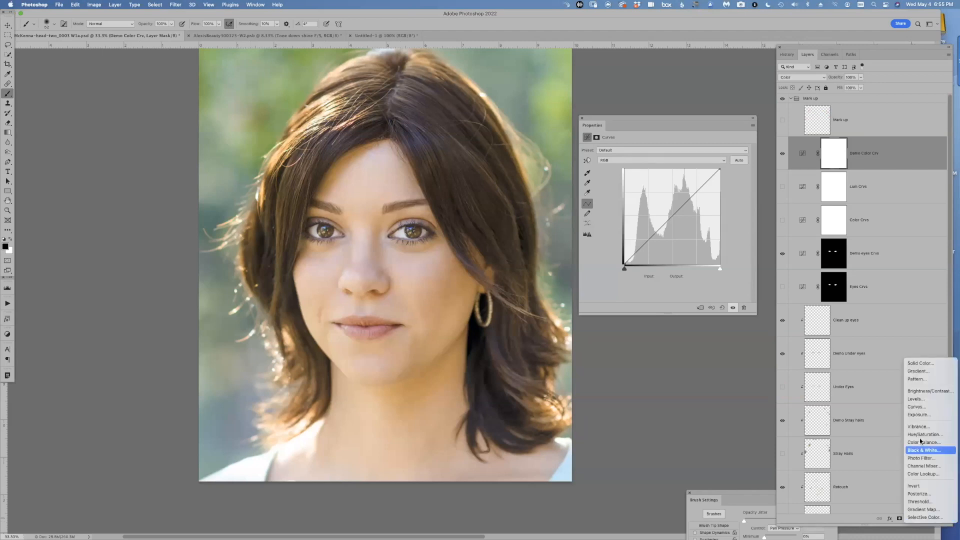
{"action": "left_click", "coordinate": [918, 407], "text": "alt"}
{"action": "type", "text": "Lum Crvs"}
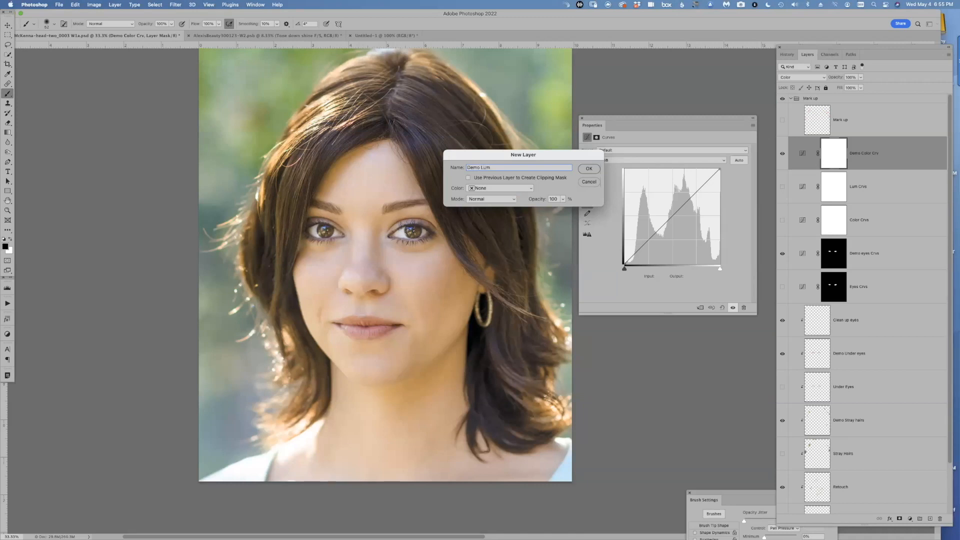
{"action": "left_click", "coordinate": [489, 199]}
{"action": "left_click", "coordinate": [489, 425]}
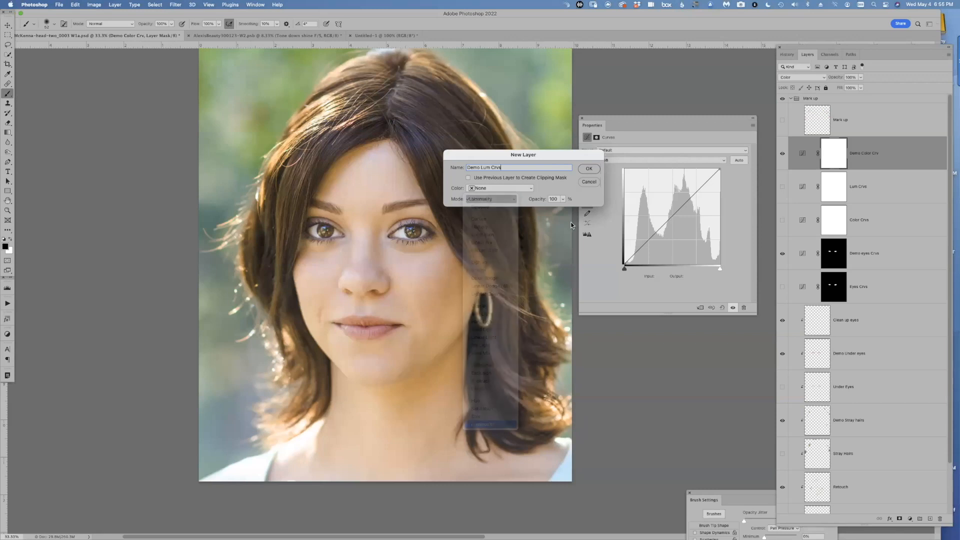
{"action": "left_click", "coordinate": [588, 169]}
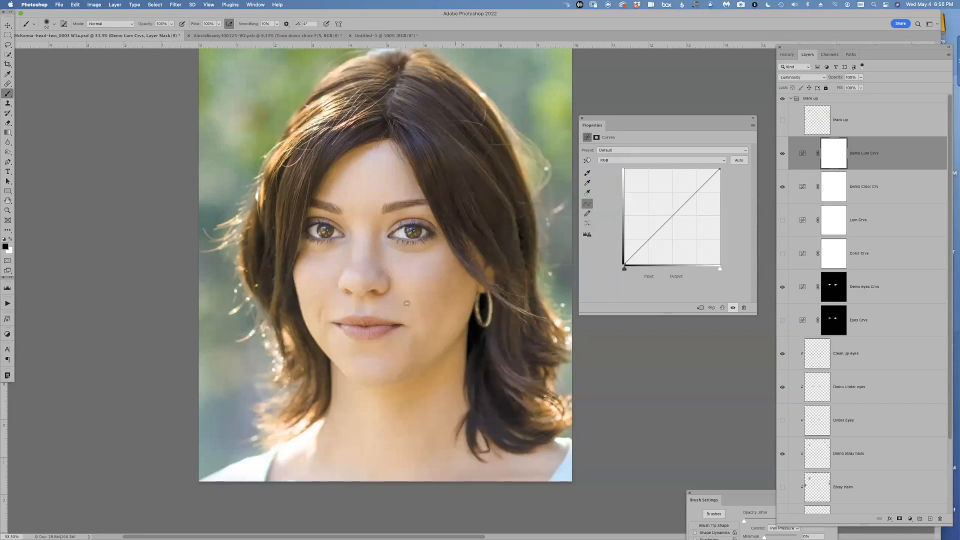
- Review the blend mode choices for the Demo Lum Crvs layer, keeping Luminosity
{"action": "left_click", "coordinate": [802, 79]}
{"action": "left_click", "coordinate": [831, 79]}
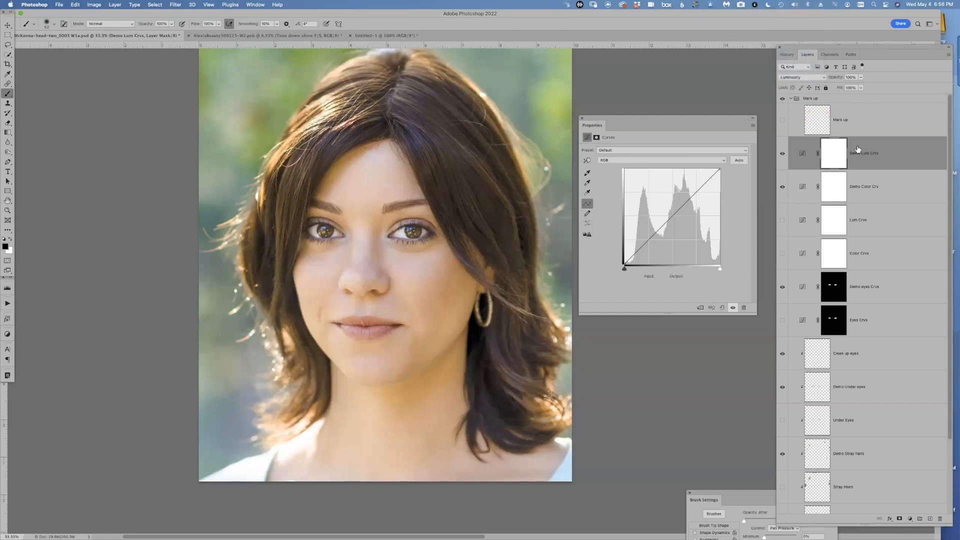
{"action": "left_click", "coordinate": [796, 79]}
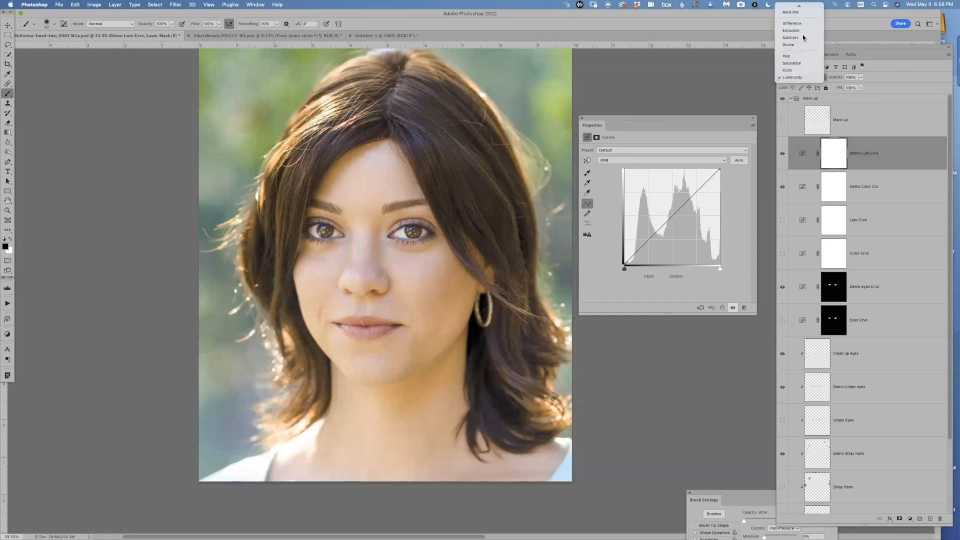
{"action": "left_click", "coordinate": [799, 79]}
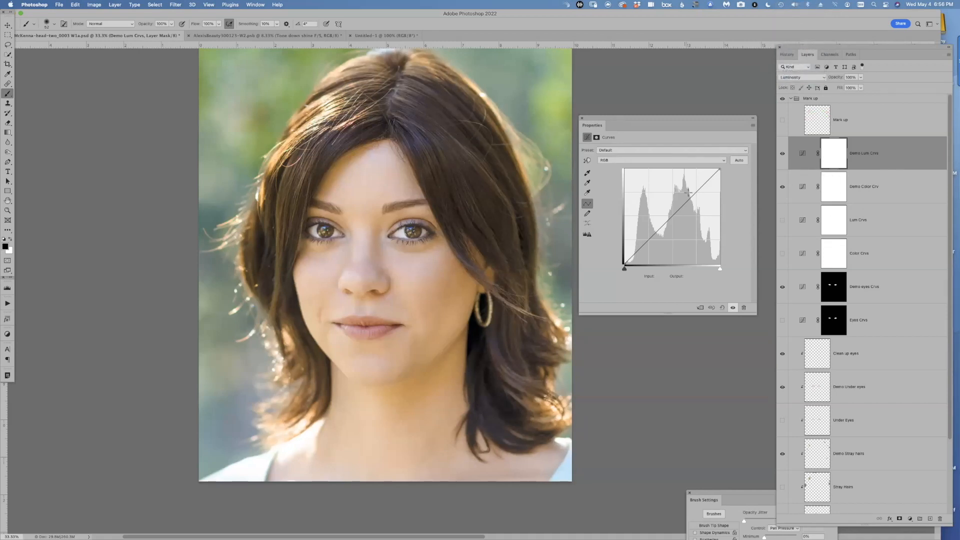
- Try warming the portrait by lowering the blue channel's midtones slightly on the Demo Color Crv layer
{"action": "left_click_drag", "start_coordinate": [684, 205], "coordinate": [657, 163]}
{"action": "left_click", "coordinate": [791, 200]}
{"action": "left_click", "coordinate": [653, 163]}
{"action": "left_click", "coordinate": [656, 186]}
{"action": "left_click_drag", "start_coordinate": [681, 214], "coordinate": [678, 215]}
- Try a small upward shift of the red channel's midtones on the Demo Color Crv layer
{"action": "left_click", "coordinate": [663, 159]}
{"action": "left_click", "coordinate": [664, 147]}
{"action": "left_click", "coordinate": [675, 212]}
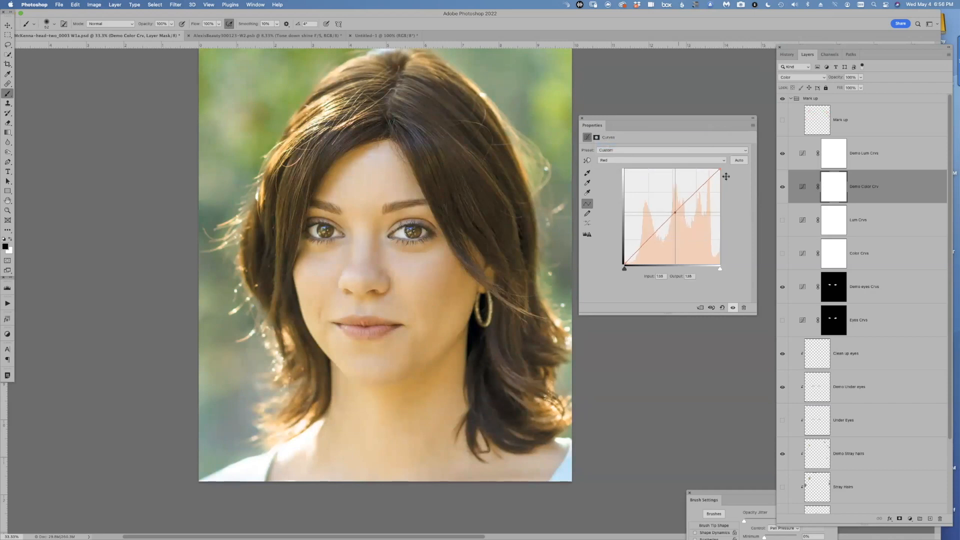
{"action": "left_click_drag", "start_coordinate": [675, 212], "coordinate": [672, 212]}
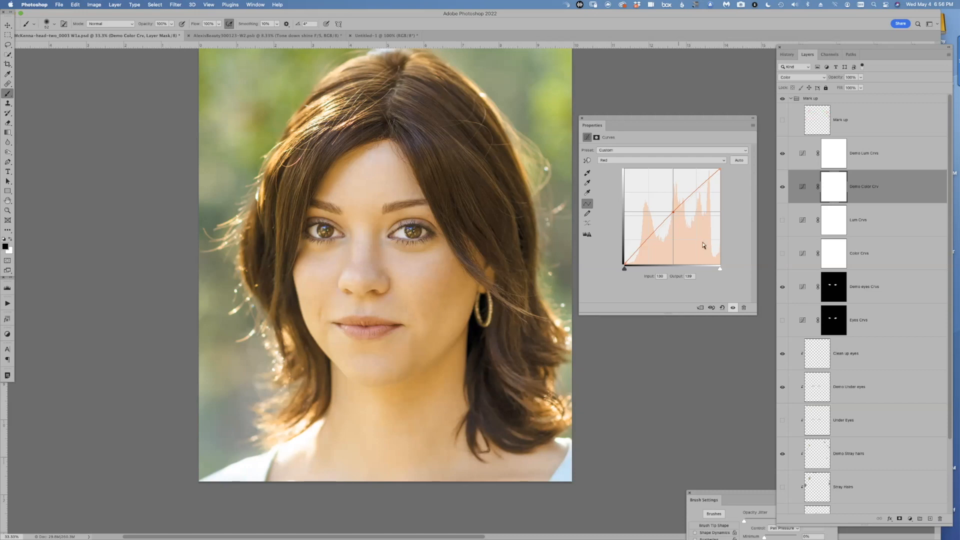
{"action": "left_click_drag", "start_coordinate": [672, 212], "coordinate": [778, 216]}
- Reset the Demo Color Crv curve to its default and return to the composite RGB channel
{"action": "left_click", "coordinate": [721, 307]}
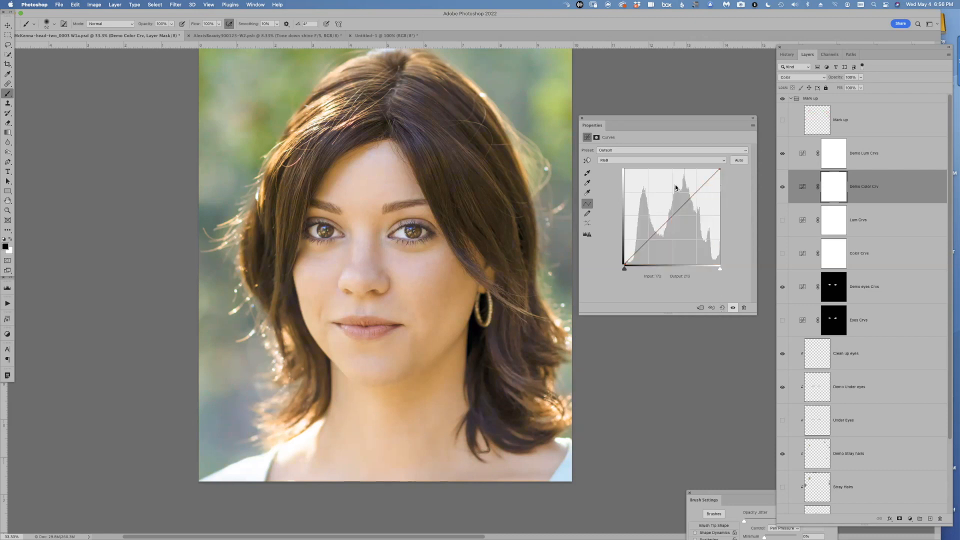
{"action": "left_click", "coordinate": [645, 161]}
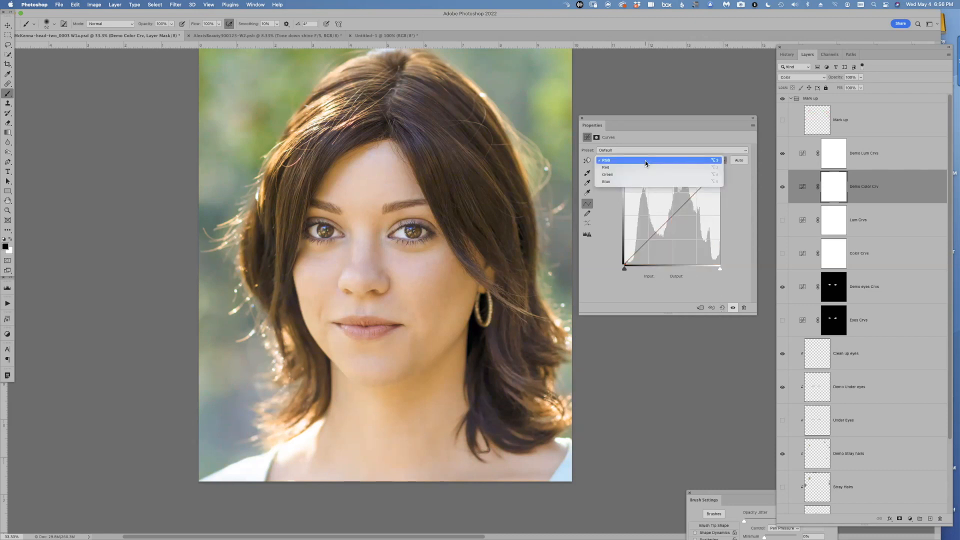
{"action": "left_click", "coordinate": [630, 160]}
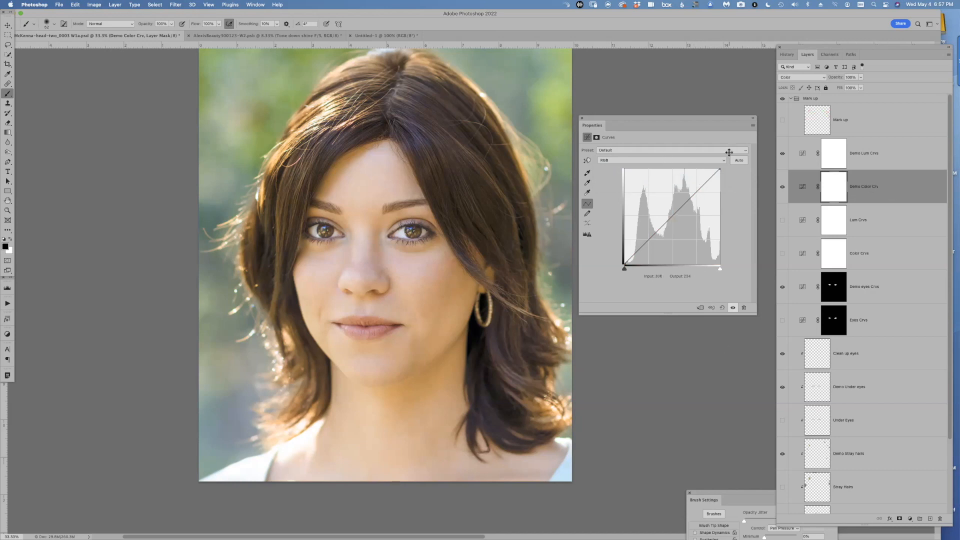
- Try a contrast S-curve on the Demo Color Crv layer's composite RGB channel, raising the highlights and lowering the shadows, and remove its points
{"action": "left_click_drag", "start_coordinate": [720, 169], "coordinate": [732, 275]}
{"action": "left_click_drag", "start_coordinate": [732, 213], "coordinate": [734, 284]}
{"action": "left_click_drag", "start_coordinate": [688, 201], "coordinate": [687, 192]}
{"action": "left_click_drag", "start_coordinate": [649, 235], "coordinate": [651, 243]}
{"action": "left_click", "coordinate": [688, 191]}
{"action": "left_click_drag", "start_coordinate": [687, 189], "coordinate": [689, 191]}
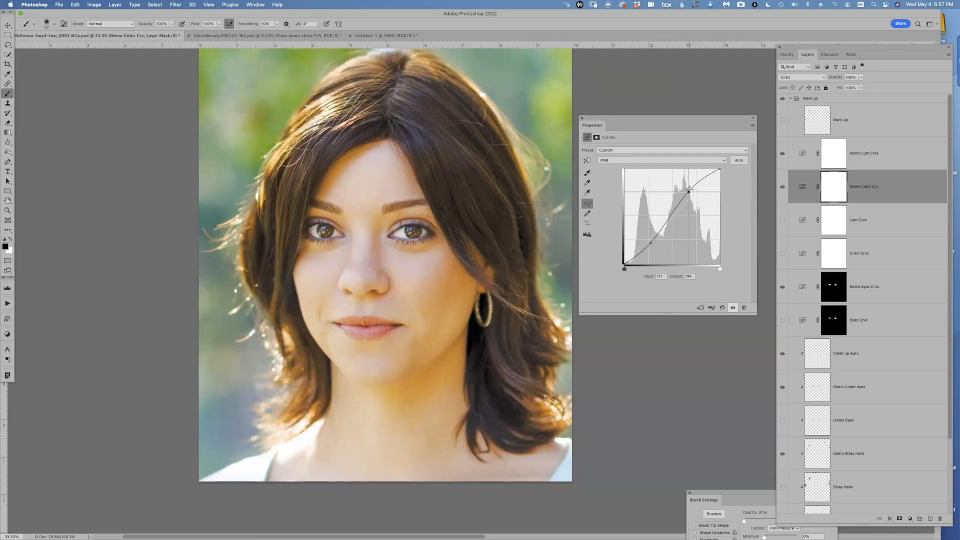
{"action": "left_click_drag", "start_coordinate": [650, 242], "coordinate": [652, 244]}
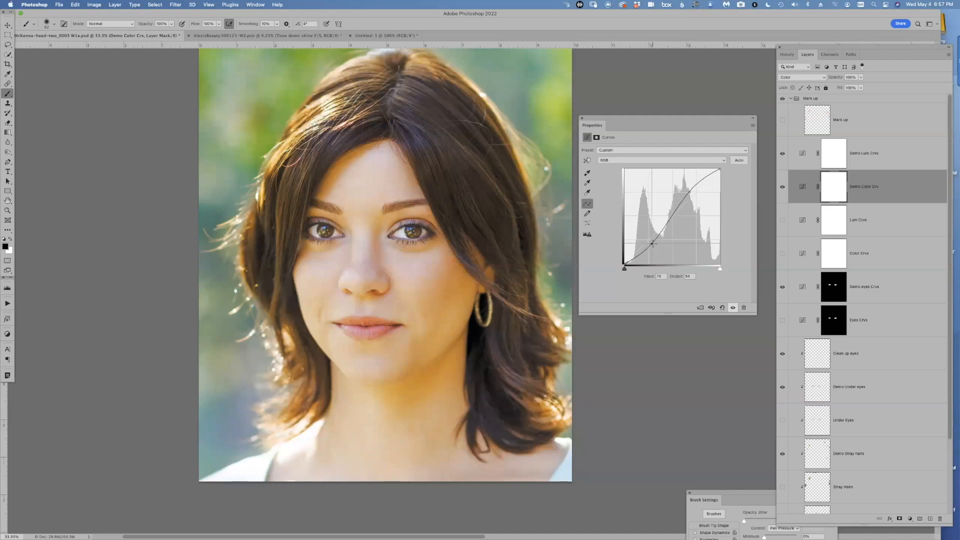
{"action": "left_click_drag", "start_coordinate": [689, 191], "coordinate": [690, 190]}
{"action": "left_click_drag", "start_coordinate": [651, 243], "coordinate": [655, 290]}
{"action": "left_click_drag", "start_coordinate": [690, 190], "coordinate": [729, 159]}
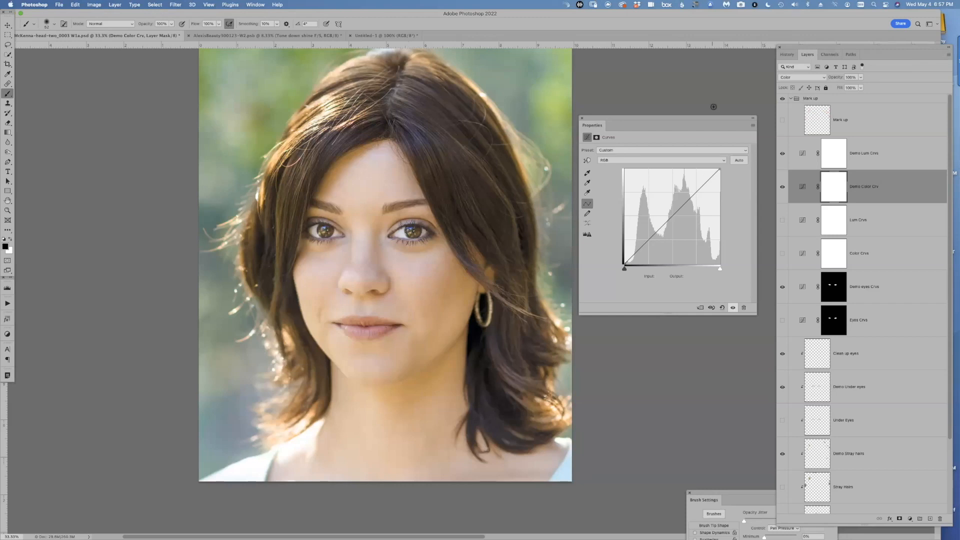
- Try shifting the highlight and shadow portions of the Demo Color Crv composite curve again, restoring it to a straight line
{"action": "left_click_drag", "start_coordinate": [721, 170], "coordinate": [773, 167]}
{"action": "left_click_drag", "start_coordinate": [624, 264], "coordinate": [607, 205]}
{"action": "left_click_drag", "start_coordinate": [595, 262], "coordinate": [608, 272]}
{"action": "left_click_drag", "start_coordinate": [689, 198], "coordinate": [684, 191]}
{"action": "mouse_move", "coordinate": [652, 231]}
{"action": "left_mouse_down"}
{"action": "mouse_move", "coordinate": [656, 240]}
{"action": "mouse_move", "coordinate": [647, 228]}
{"action": "left_mouse_up"}
{"action": "left_click_drag", "start_coordinate": [684, 191], "coordinate": [701, 205]}
{"action": "left_click_drag", "start_coordinate": [648, 228], "coordinate": [609, 285]}
{"action": "left_click_drag", "start_coordinate": [699, 203], "coordinate": [765, 94]}
- Show the Lum Crvs and Color Crvs layers in place of the two demo curve layers and compare Lum Crvs on and off
{"action": "left_click_drag", "start_coordinate": [783, 187], "coordinate": [783, 156]}
{"action": "left_click_drag", "start_coordinate": [782, 254], "coordinate": [783, 224]}
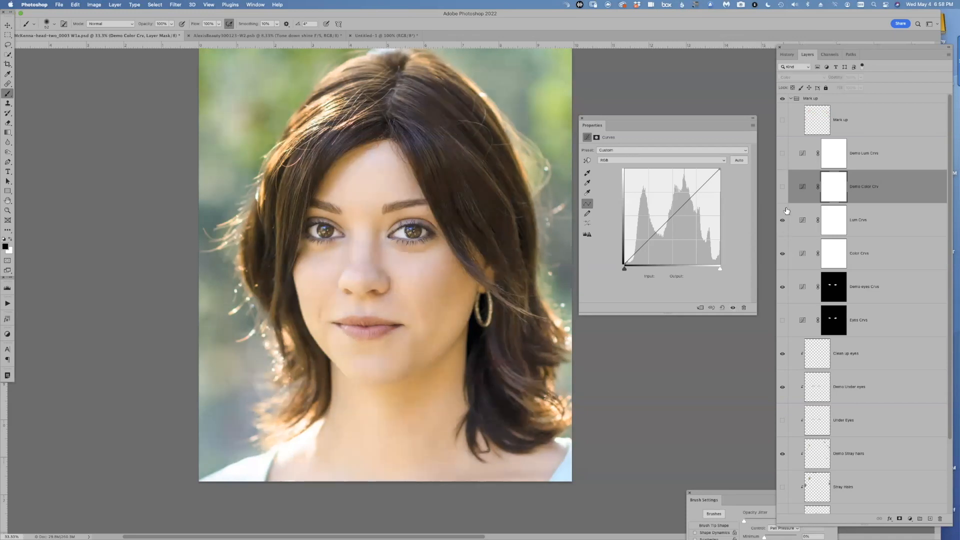
{"action": "left_click", "coordinate": [876, 219]}
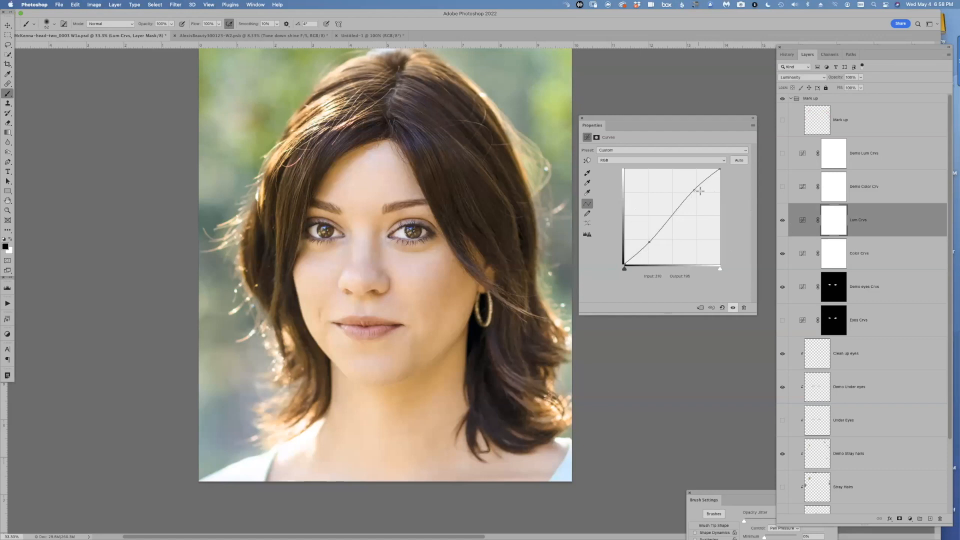
{"action": "left_click", "coordinate": [789, 222]}
{"action": "left_click", "coordinate": [788, 222]}
- Examine the individual red and blue channel curves of the Color Crvs layer
{"action": "left_click", "coordinate": [871, 253]}
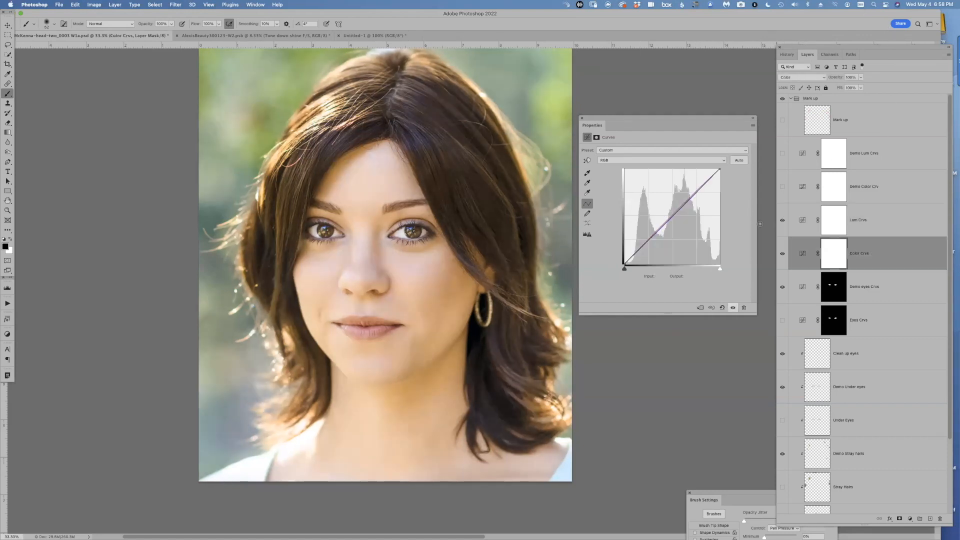
{"action": "left_click", "coordinate": [670, 160]}
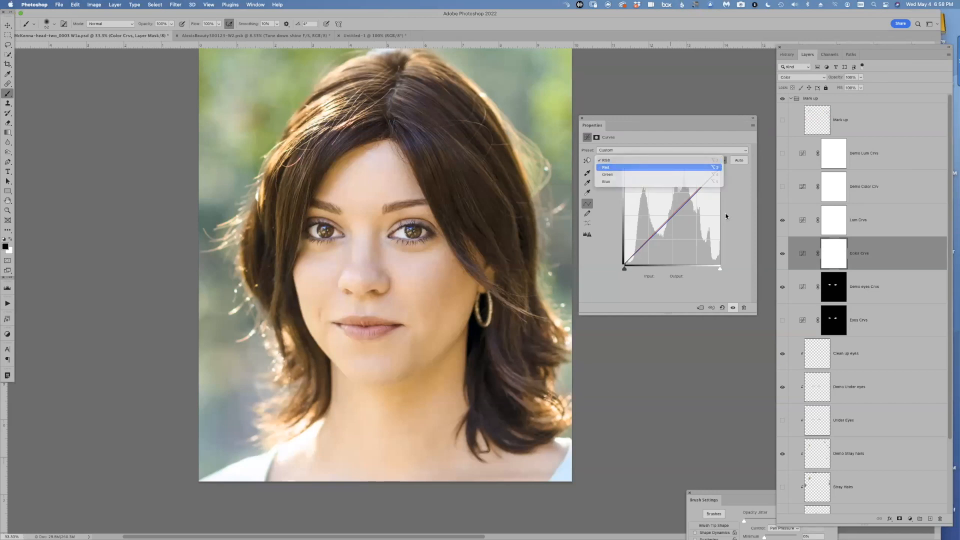
{"action": "left_click", "coordinate": [671, 168]}
{"action": "left_click", "coordinate": [658, 160]}
{"action": "left_click", "coordinate": [660, 176]}
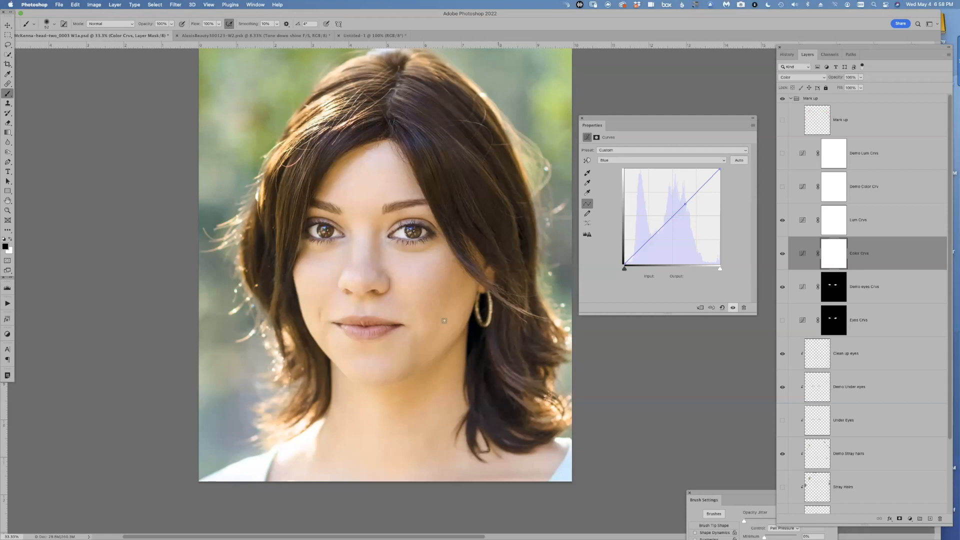
- Hide the Color Crvs and Lum Crvs layers, show Demo Color Crv and switch its curve to the Green channel
{"action": "left_click", "coordinate": [782, 254]}
{"action": "left_click", "coordinate": [781, 254]}
{"action": "left_click", "coordinate": [782, 220]}
{"action": "left_click", "coordinate": [782, 186]}
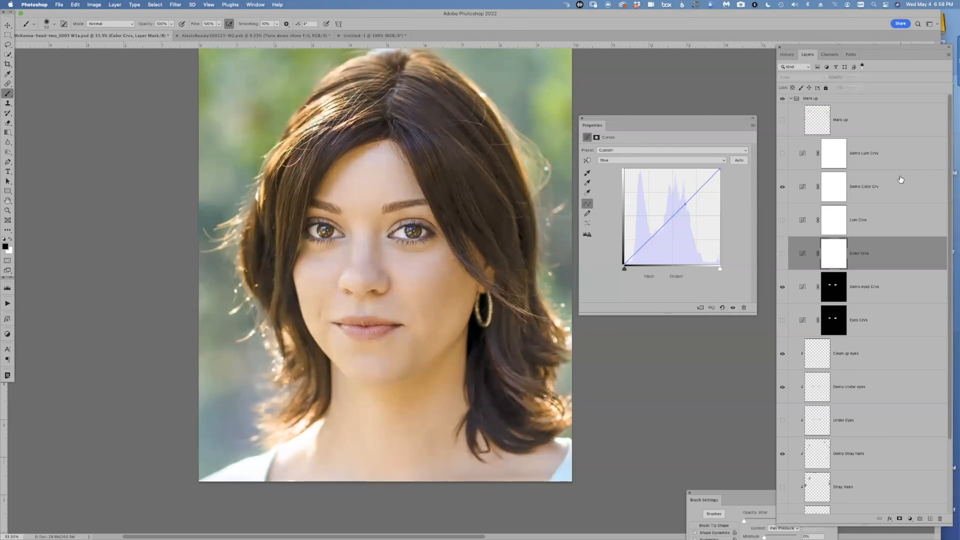
{"action": "left_click", "coordinate": [854, 182]}
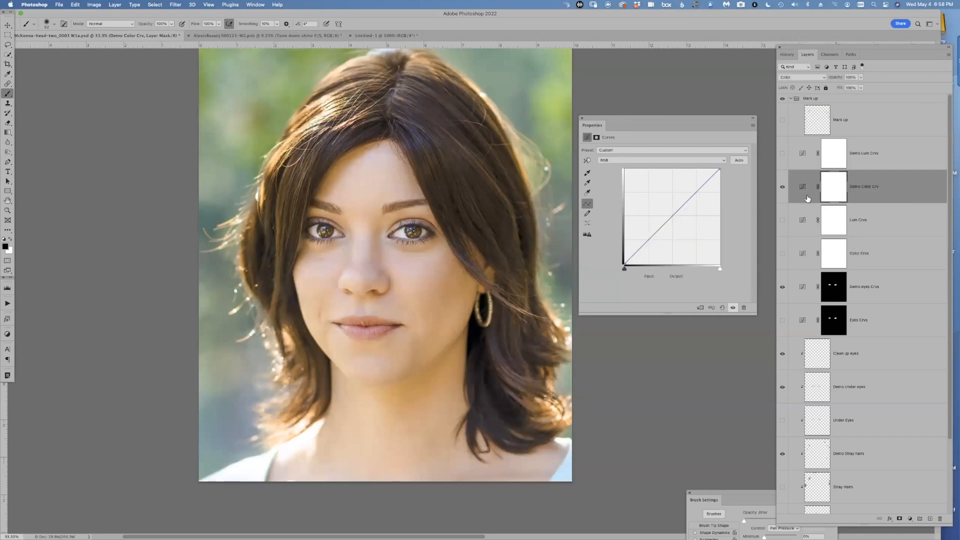
{"action": "left_click", "coordinate": [656, 161]}
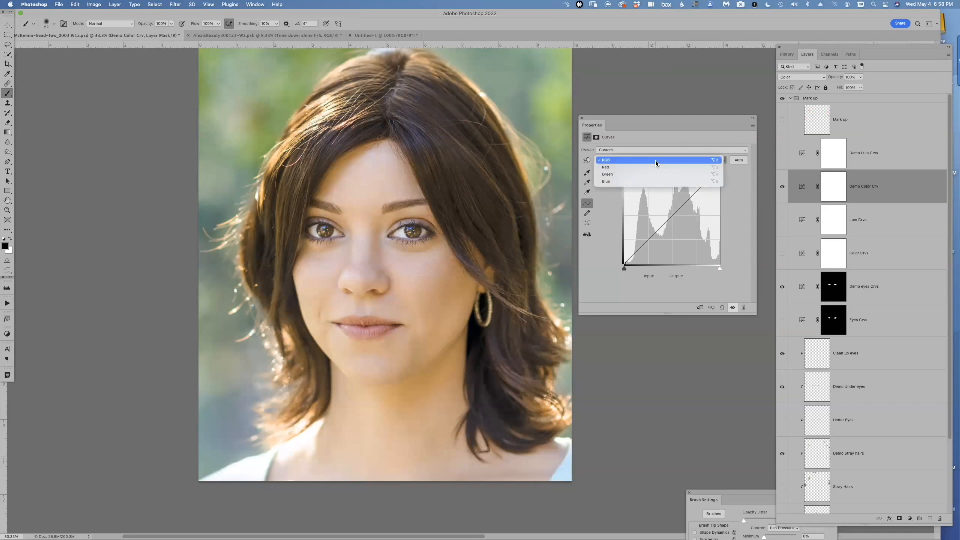
{"action": "left_click", "coordinate": [655, 175]}
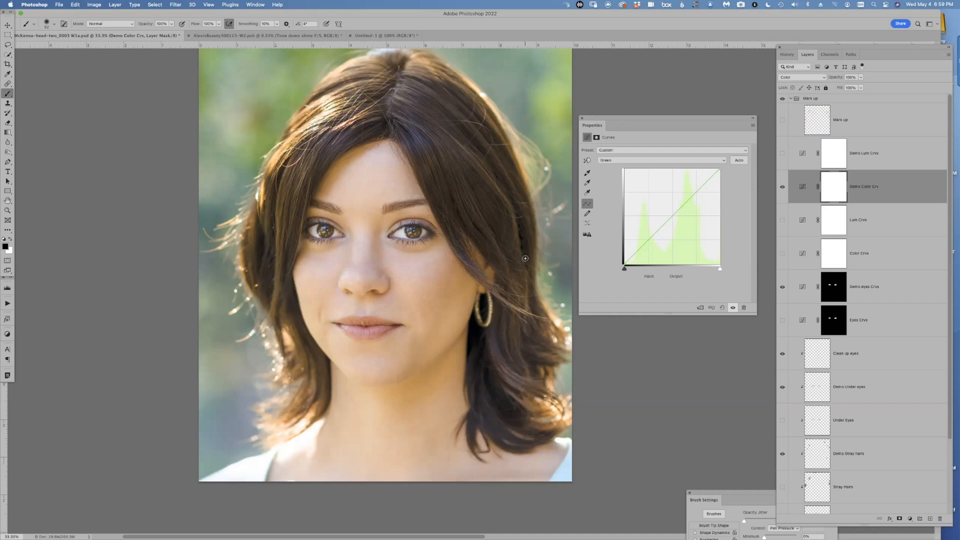
- Try a midtone point on the green curve of Demo Color Crv and remove it
{"action": "left_click", "coordinate": [652, 160]}
{"action": "left_click", "coordinate": [651, 160]}
{"action": "mouse_move", "coordinate": [672, 215]}
{"action": "left_mouse_down"}
{"action": "mouse_move", "coordinate": [667, 204]}
{"action": "mouse_move", "coordinate": [679, 217]}
{"action": "left_mouse_up"}
{"action": "key", "text": "Delete"}
{"action": "key", "text": "super+equal"}
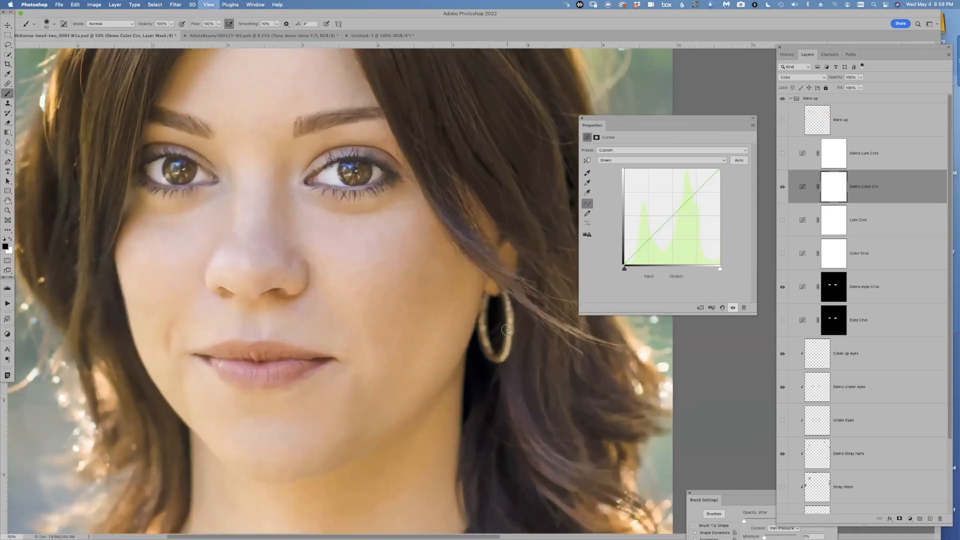
{"action": "left_click", "coordinate": [671, 214]}
{"action": "left_click_drag", "start_coordinate": [671, 214], "coordinate": [748, 137]}
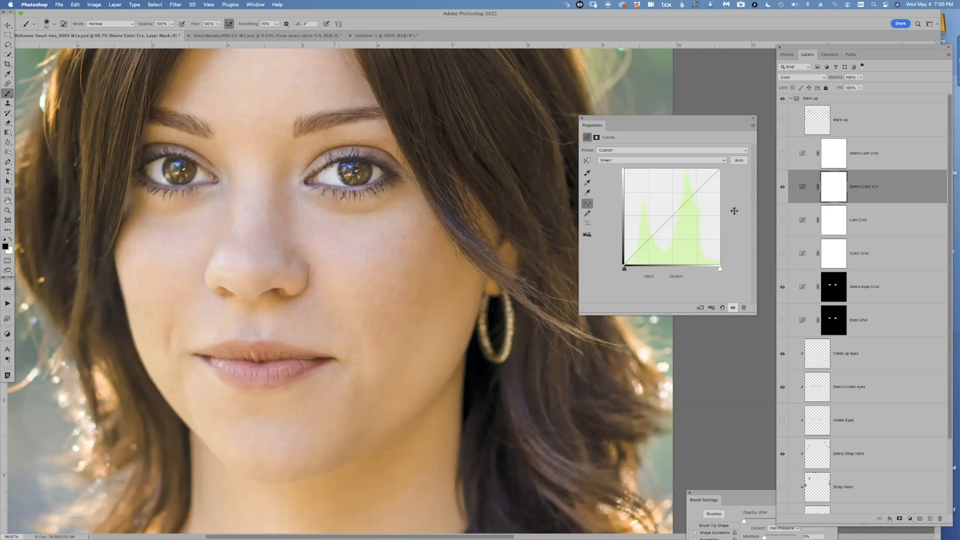
- Try a green-curve point matched to the cheek's skin tone with the on-image adjustment tool, compare the layer on and off, and remove the point
{"action": "scroll", "coordinate": [345, 293], "scroll_direction": "right", "scroll_amount": 2}
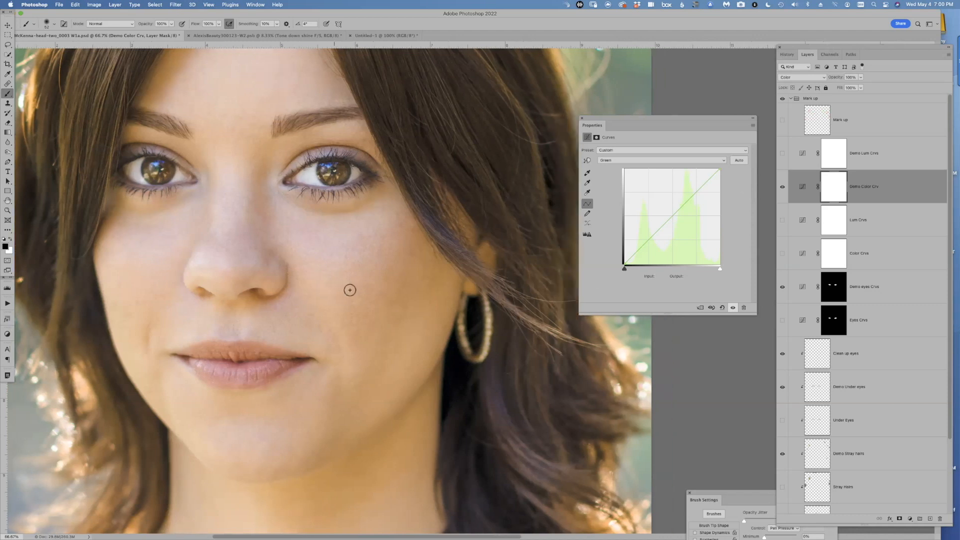
{"action": "left_click", "coordinate": [588, 162]}
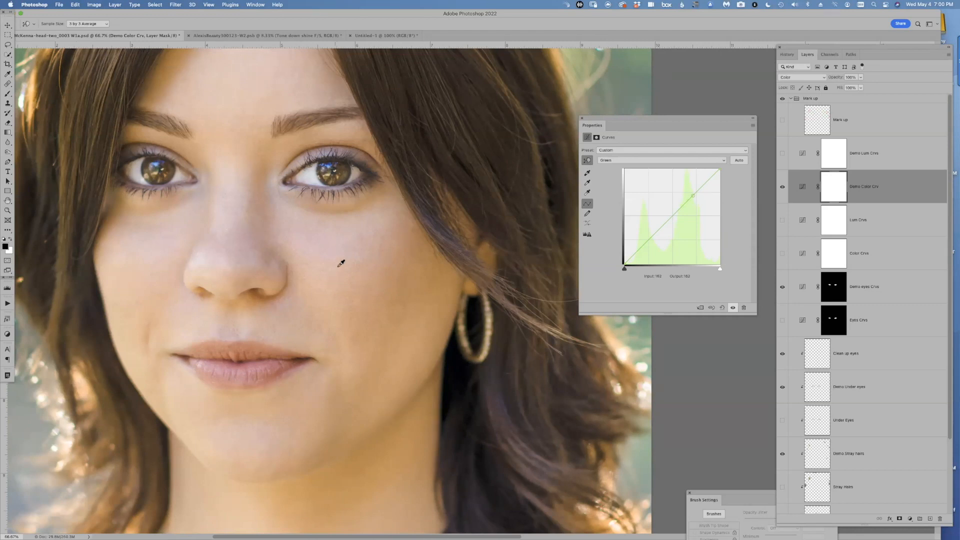
{"action": "left_click", "coordinate": [695, 194]}
{"action": "left_click", "coordinate": [732, 310]}
{"action": "left_click", "coordinate": [732, 310]}
{"action": "left_click", "coordinate": [732, 308]}
{"action": "left_click", "coordinate": [732, 309]}
{"action": "key", "text": "super+minus"}
{"action": "key", "text": "super+minus"}
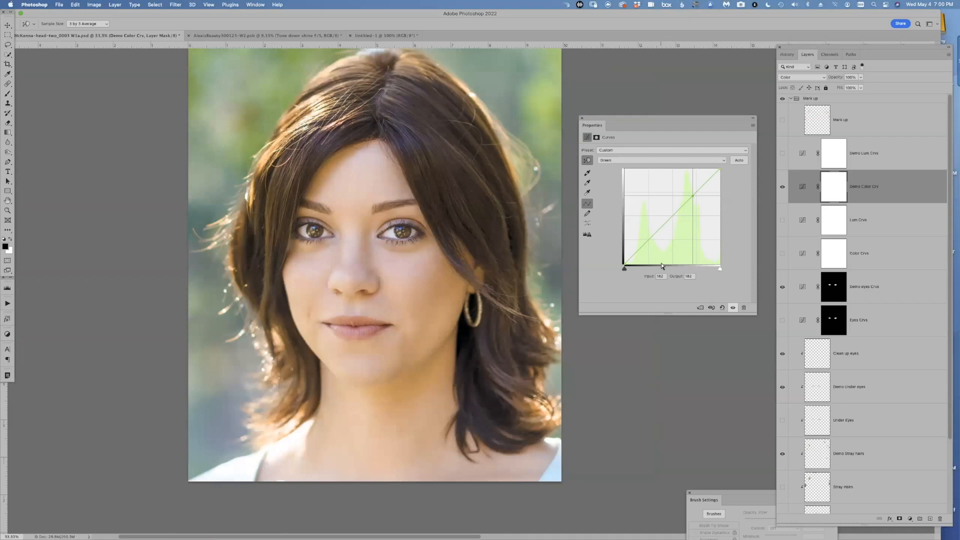
{"action": "left_click_drag", "start_coordinate": [692, 195], "coordinate": [689, 285]}
- Try lowering the green channel's midtones on Demo Color Crv, nudge the point slightly up, and remove it
{"action": "left_click_drag", "start_coordinate": [677, 211], "coordinate": [679, 215]}
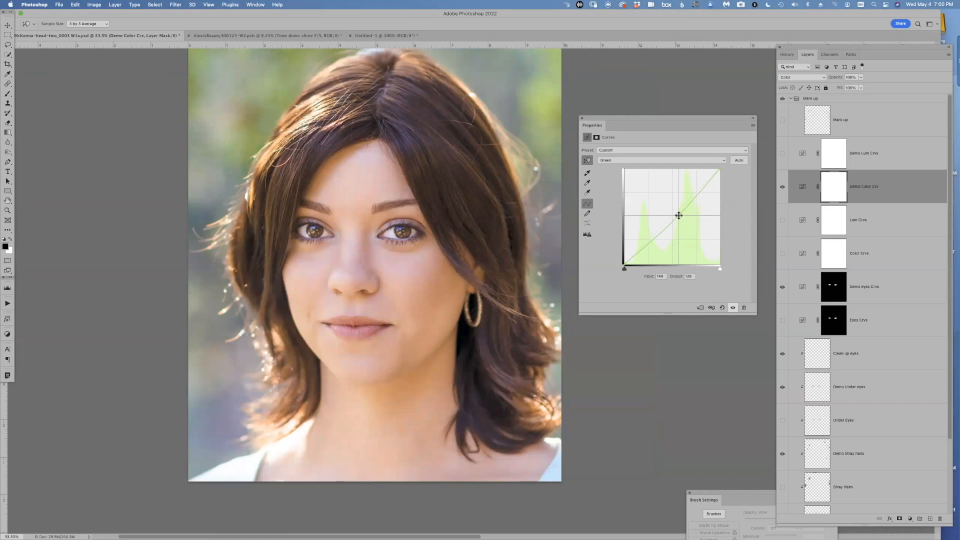
{"action": "key", "text": "Up"}
{"action": "key", "text": "Up"}
{"action": "left_click_drag", "start_coordinate": [679, 214], "coordinate": [797, 99]}
- Switch to Adobe Bridge, open Bahama_mama__0171 W3.psd in Photoshop and enlarge the portrait
{"action": "key", "text": "super+Tab"}
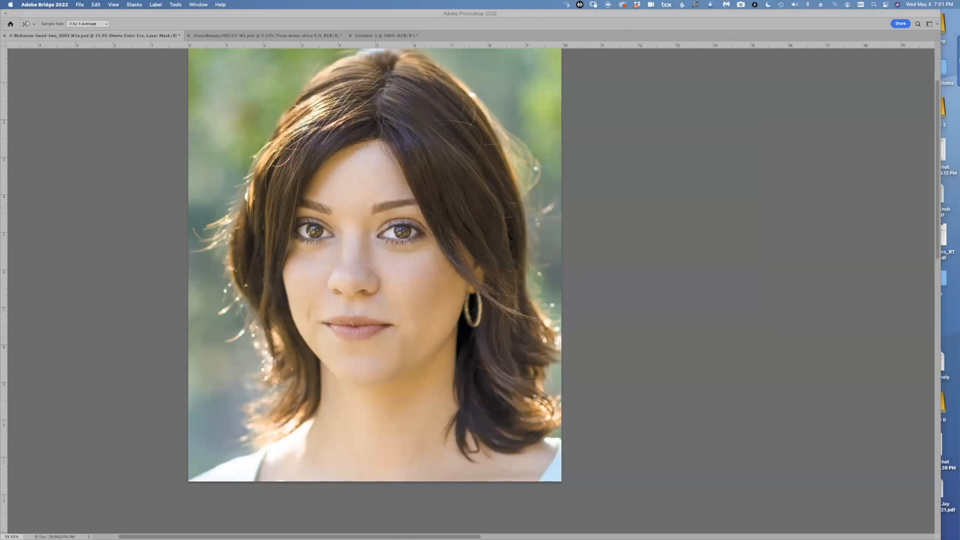
{"action": "key", "text": "super+Tab"}
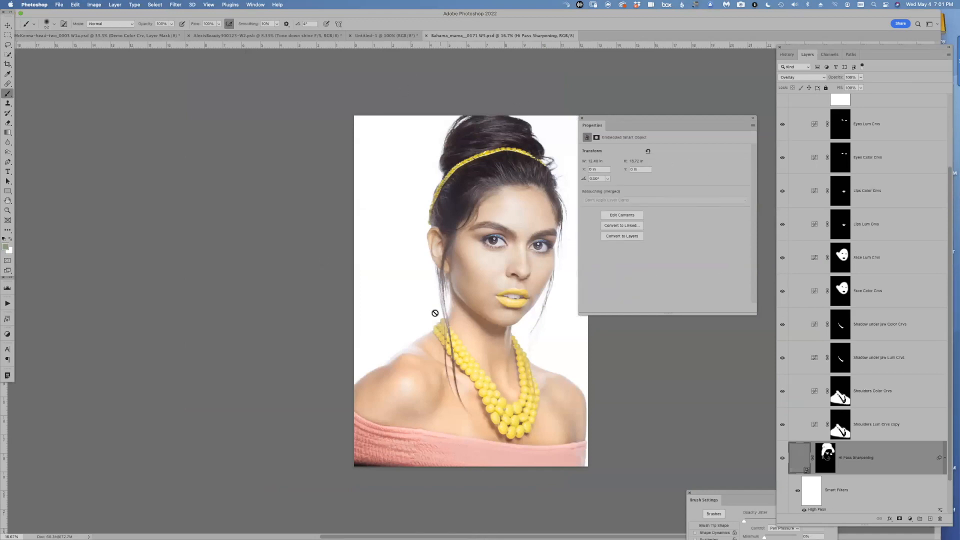
{"action": "left_click_drag", "start_coordinate": [447, 292], "coordinate": [299, 284]}
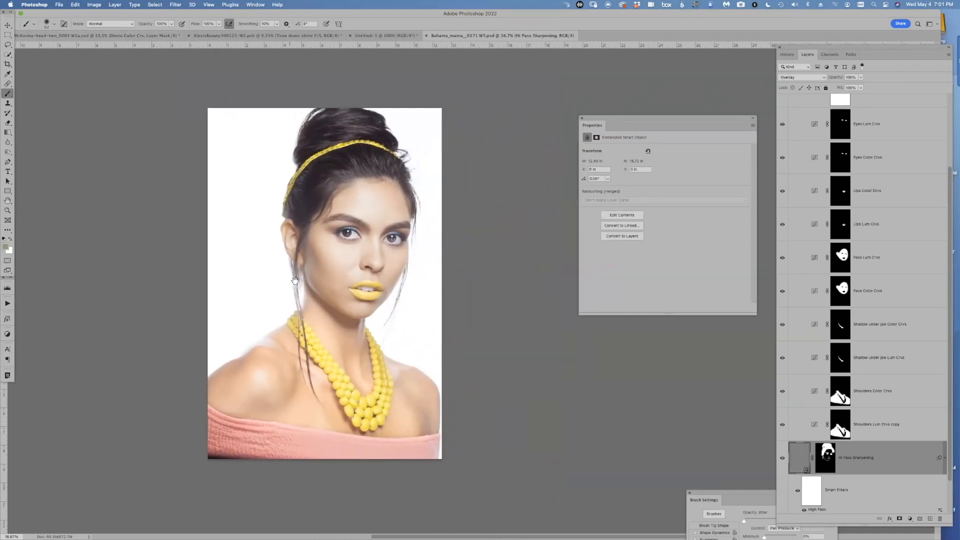
{"action": "key", "text": "super+="}
{"action": "left_click_drag", "start_coordinate": [364, 306], "coordinate": [393, 330]}
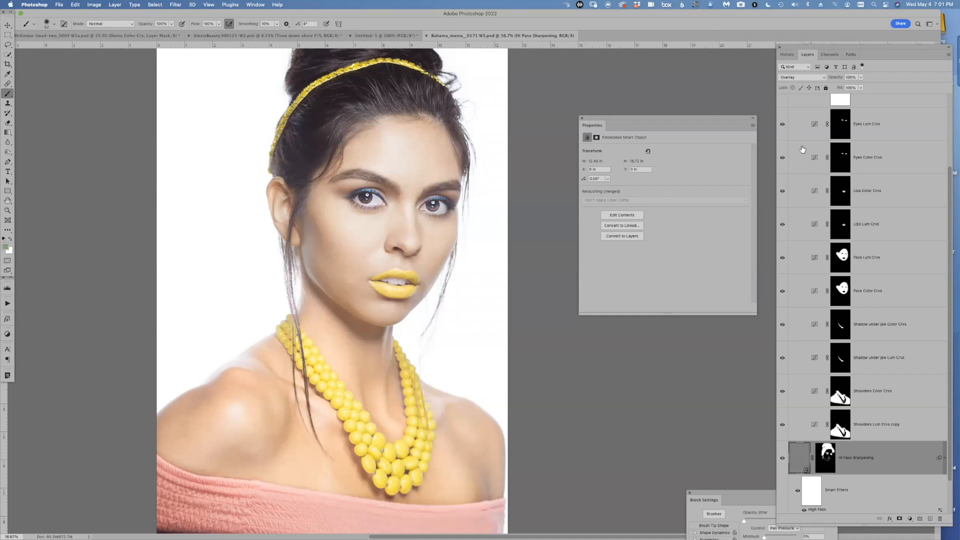
- Hide the Curves layers from Eyes Lum Crvs down to Shoulders Lum Crvs copy, plus the Hi Pass Sharpening layer
{"action": "left_click_drag", "start_coordinate": [782, 125], "coordinate": [783, 424]}
{"action": "left_click_drag", "start_coordinate": [435, 360], "coordinate": [411, 361]}
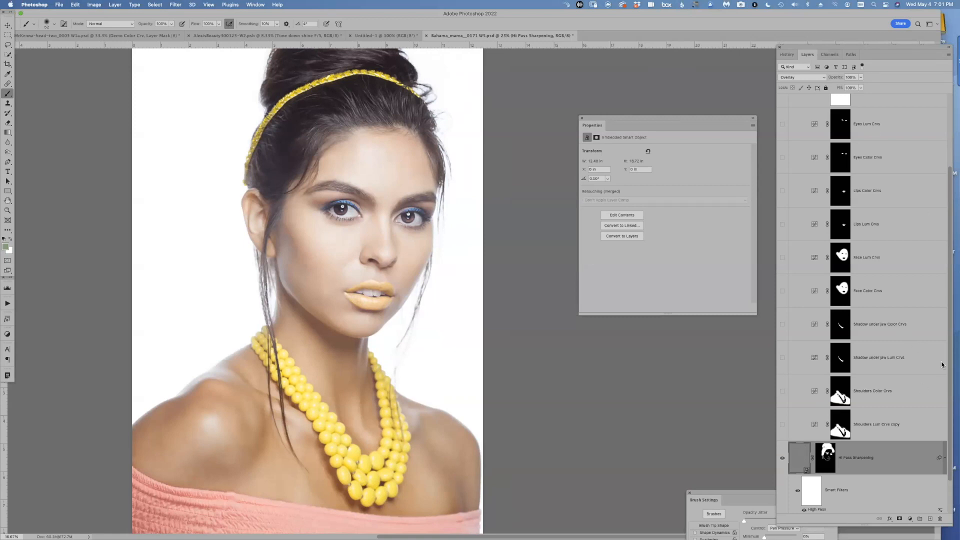
{"action": "scroll", "coordinate": [948, 398], "scroll_direction": "down", "scroll_amount": 2}
{"action": "left_click", "coordinate": [782, 415]}
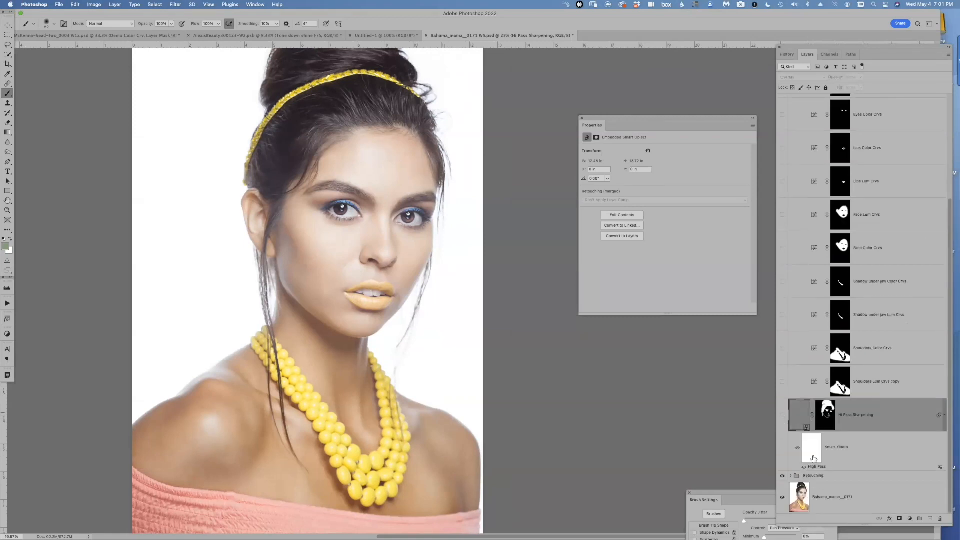
- Review the layers inside the Retouching group, collapse the group again and examine the tones of the face and shoulders
{"action": "left_click", "coordinate": [791, 476]}
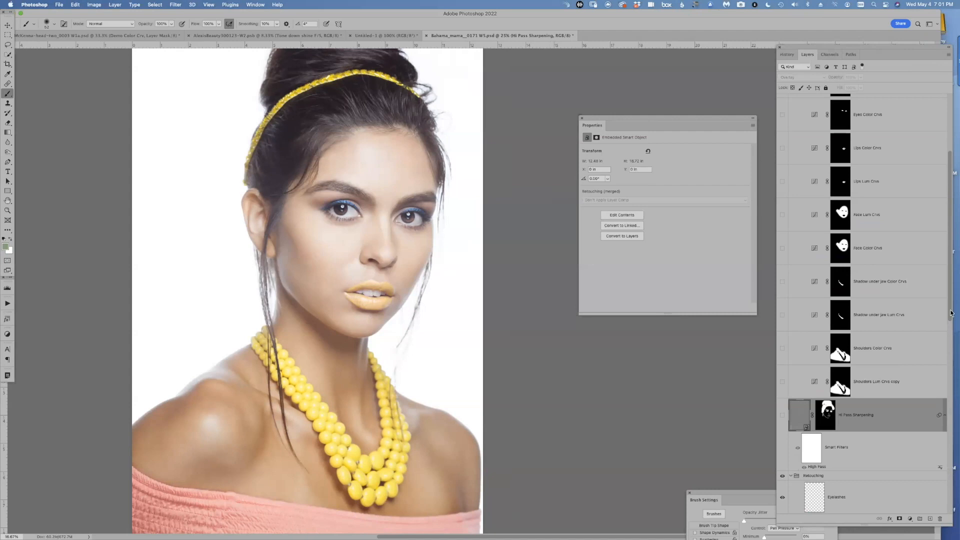
{"action": "scroll", "coordinate": [935, 444], "scroll_direction": "down", "scroll_amount": 5}
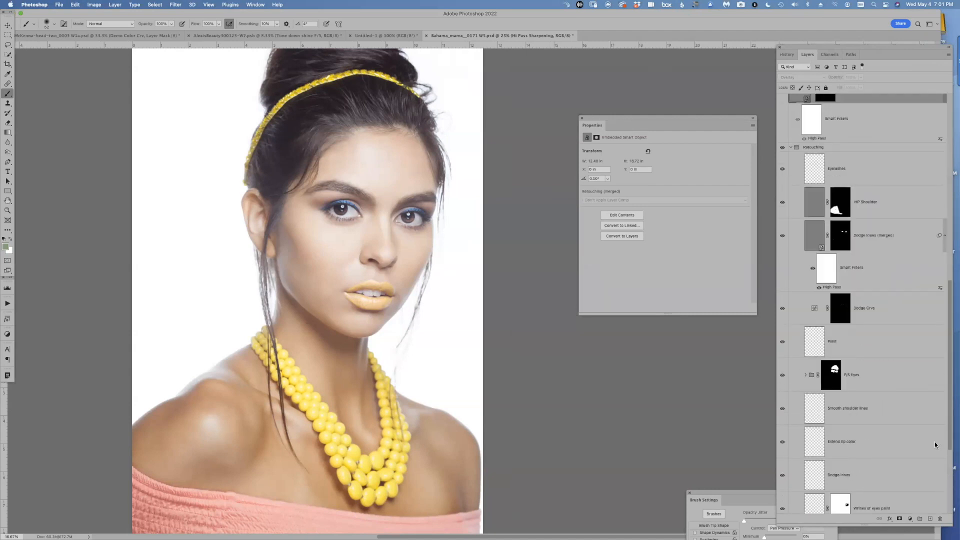
{"action": "scroll", "coordinate": [933, 454], "scroll_direction": "down", "scroll_amount": 1}
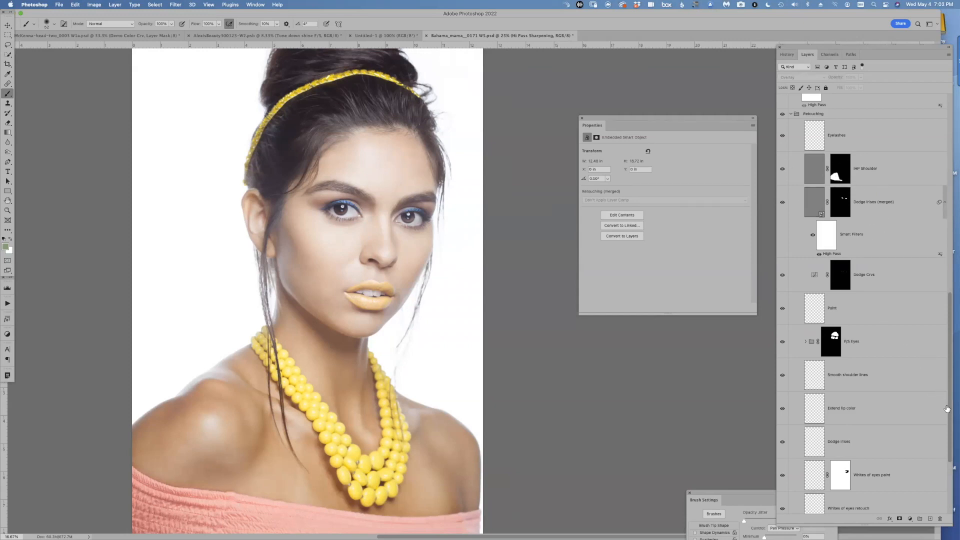
{"action": "left_click_drag", "start_coordinate": [947, 415], "coordinate": [947, 326]}
{"action": "left_click", "coordinate": [792, 314]}
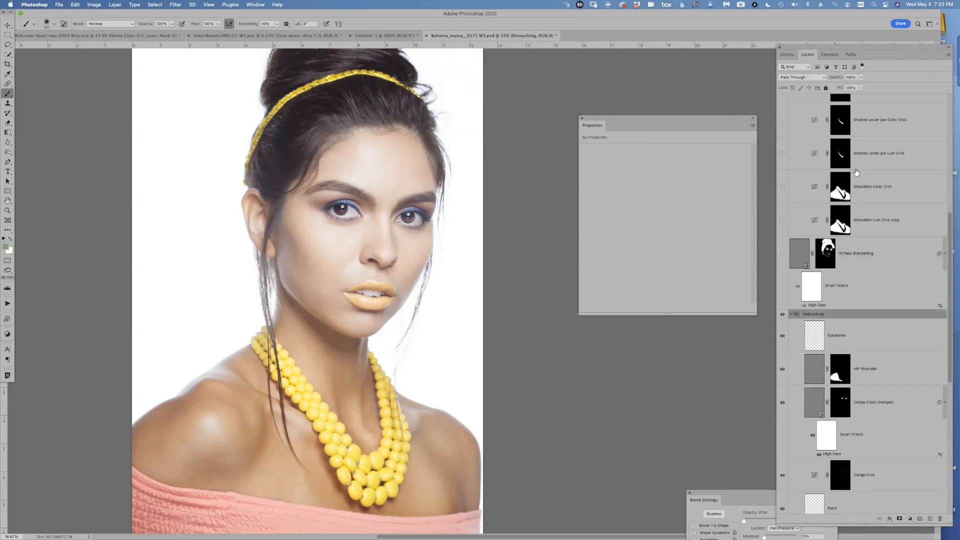
{"action": "left_click", "coordinate": [791, 314]}
{"action": "left_click_drag", "start_coordinate": [382, 269], "coordinate": [395, 231]}
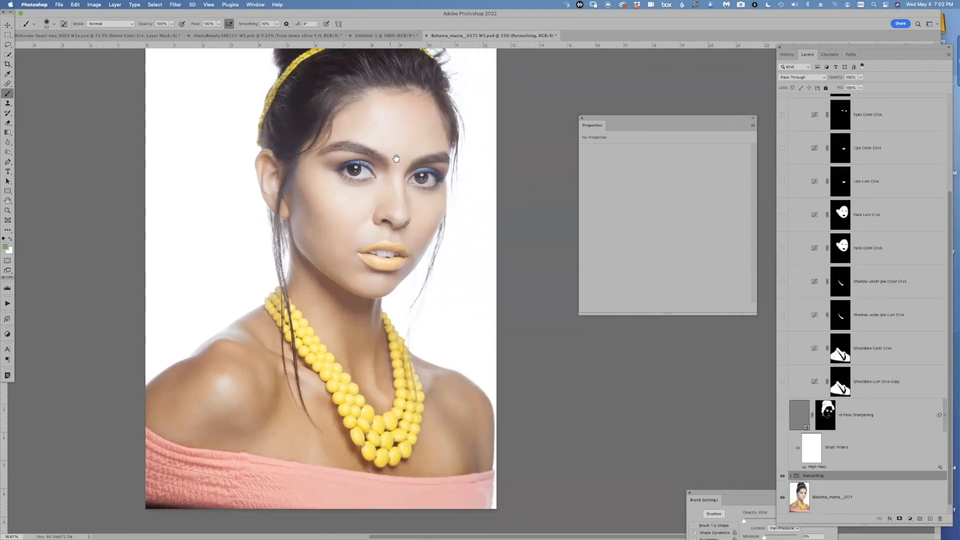
{"action": "left_click_drag", "start_coordinate": [360, 312], "coordinate": [354, 371]}
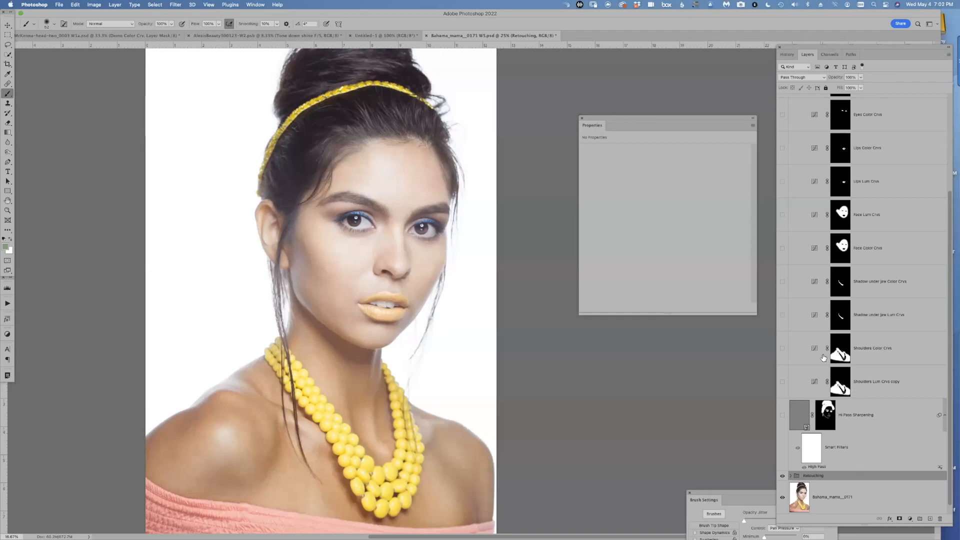
- Paint over the face with a soft brush in Quick Mask mode, invert the mask and clear the stray spot on the forehead
{"action": "key", "text": "q"}
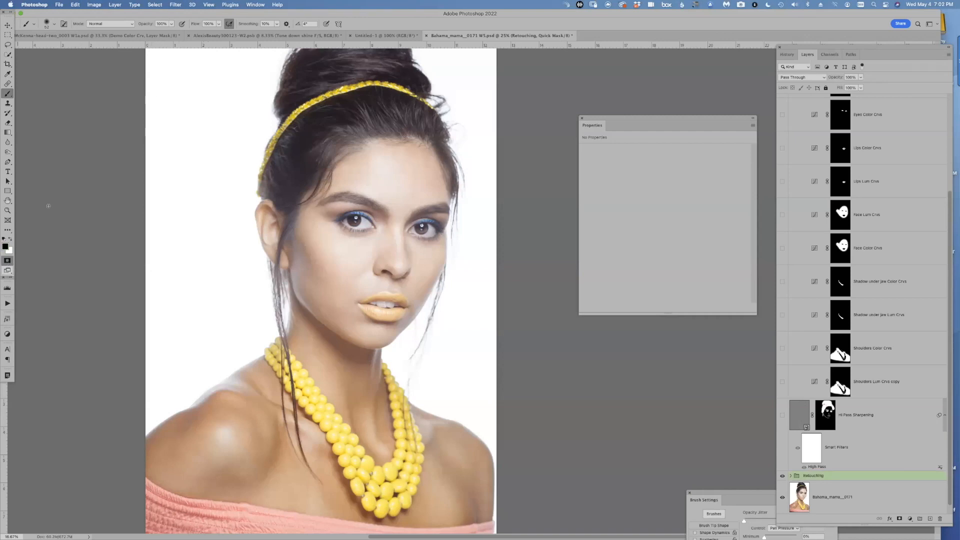
{"action": "mouse_move", "coordinate": [379, 175]}
{"action": "left_mouse_down"}
{"action": "mouse_move", "coordinate": [412, 151]}
{"action": "mouse_move", "coordinate": [367, 170]}
{"action": "mouse_move", "coordinate": [314, 240]}
{"action": "mouse_move", "coordinate": [292, 231]}
{"action": "mouse_move", "coordinate": [300, 255]}
{"action": "mouse_move", "coordinate": [314, 227]}
{"action": "mouse_move", "coordinate": [330, 228]}
{"action": "mouse_move", "coordinate": [408, 161]}
{"action": "mouse_move", "coordinate": [425, 200]}
{"action": "mouse_move", "coordinate": [406, 287]}
{"action": "mouse_move", "coordinate": [382, 315]}
{"action": "mouse_move", "coordinate": [380, 228]}
{"action": "mouse_move", "coordinate": [363, 237]}
{"action": "mouse_move", "coordinate": [364, 274]}
{"action": "mouse_move", "coordinate": [337, 307]}
{"action": "mouse_move", "coordinate": [383, 324]}
{"action": "mouse_move", "coordinate": [359, 322]}
{"action": "mouse_move", "coordinate": [295, 249]}
{"action": "mouse_move", "coordinate": [366, 158]}
{"action": "mouse_move", "coordinate": [409, 152]}
{"action": "mouse_move", "coordinate": [426, 187]}
{"action": "mouse_move", "coordinate": [396, 310]}
{"action": "mouse_move", "coordinate": [367, 321]}
{"action": "mouse_move", "coordinate": [316, 293]}
{"action": "mouse_move", "coordinate": [276, 218]}
{"action": "mouse_move", "coordinate": [365, 326]}
{"action": "mouse_move", "coordinate": [418, 259]}
{"action": "left_mouse_up"}
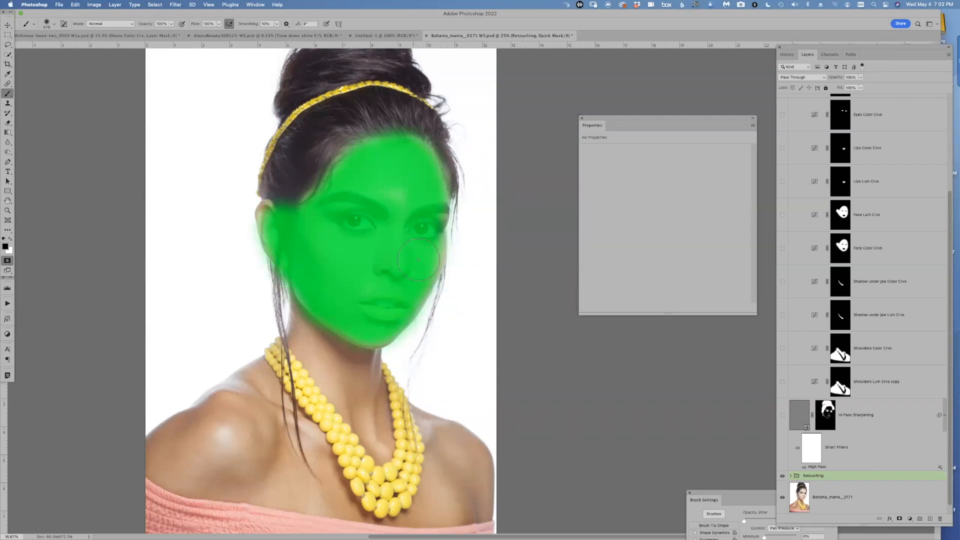
{"action": "key", "text": "super+i"}
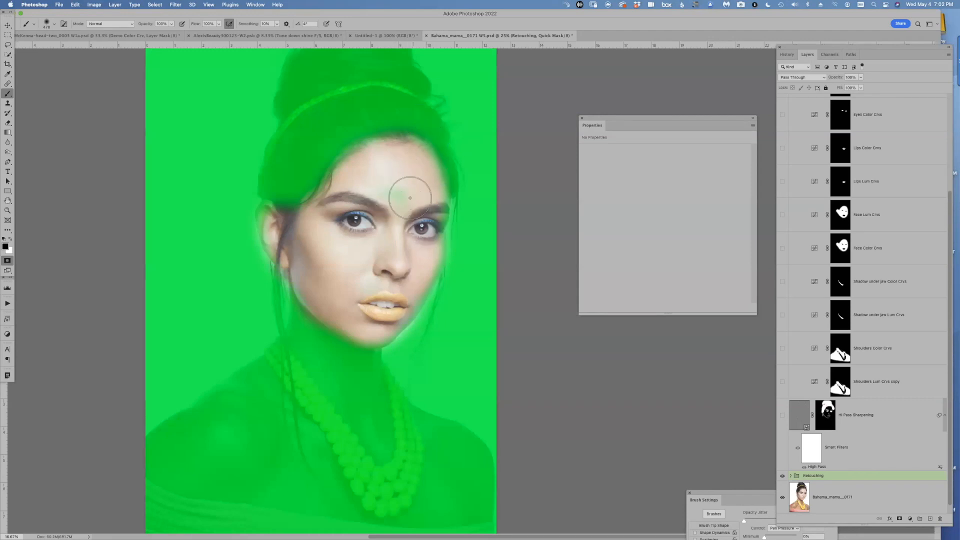
{"action": "key", "text": "x"}
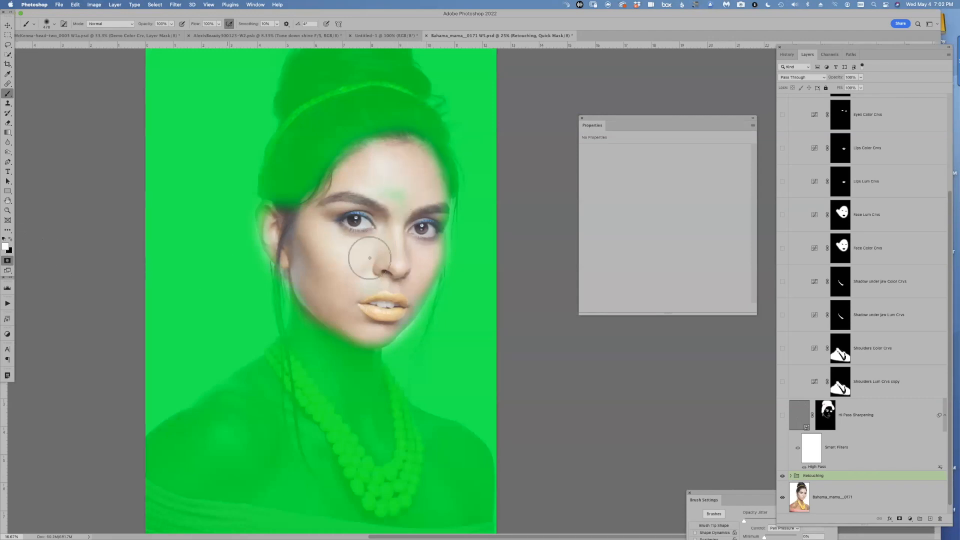
{"action": "left_click", "coordinate": [396, 194]}
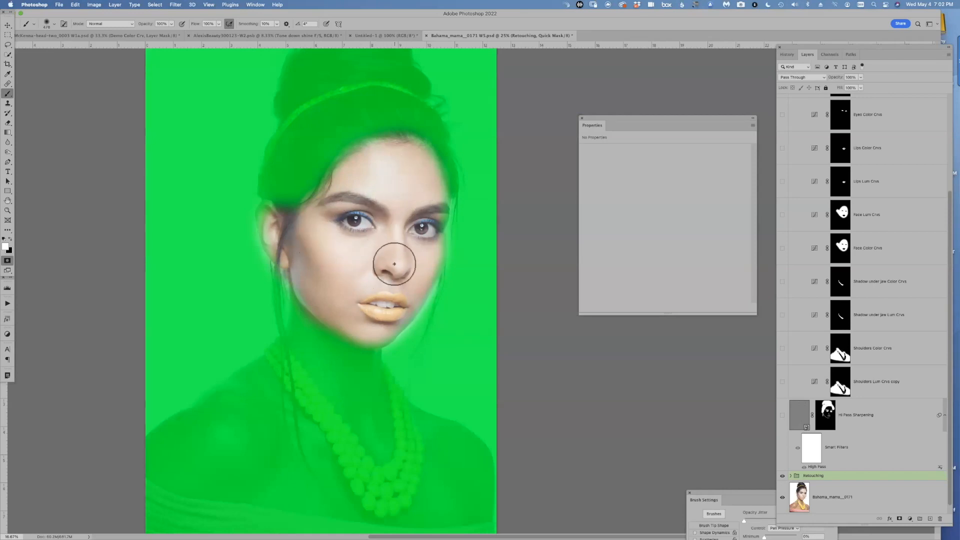
- Leave Quick Mask mode to turn the painted face mask into a selection
{"action": "key", "text": "q"}
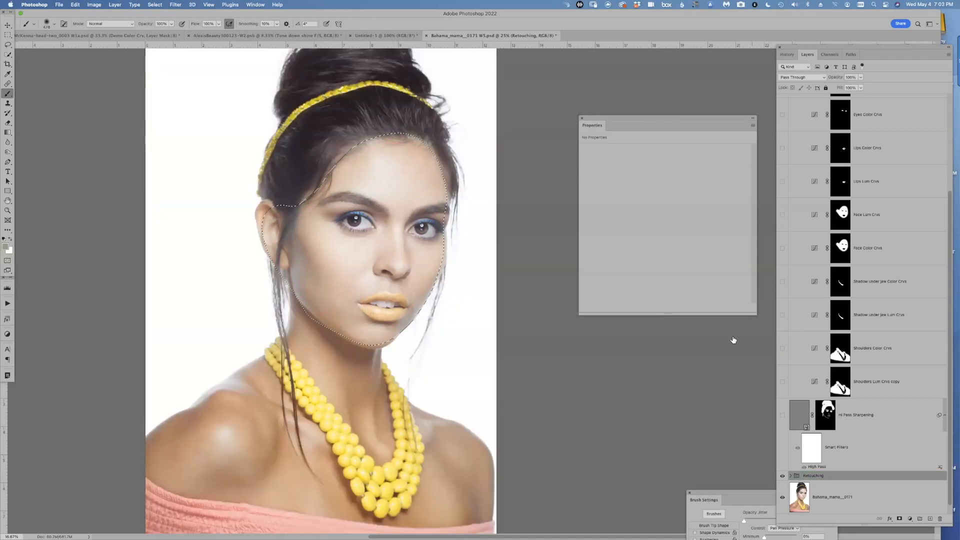
{"action": "left_click", "coordinate": [909, 519]}
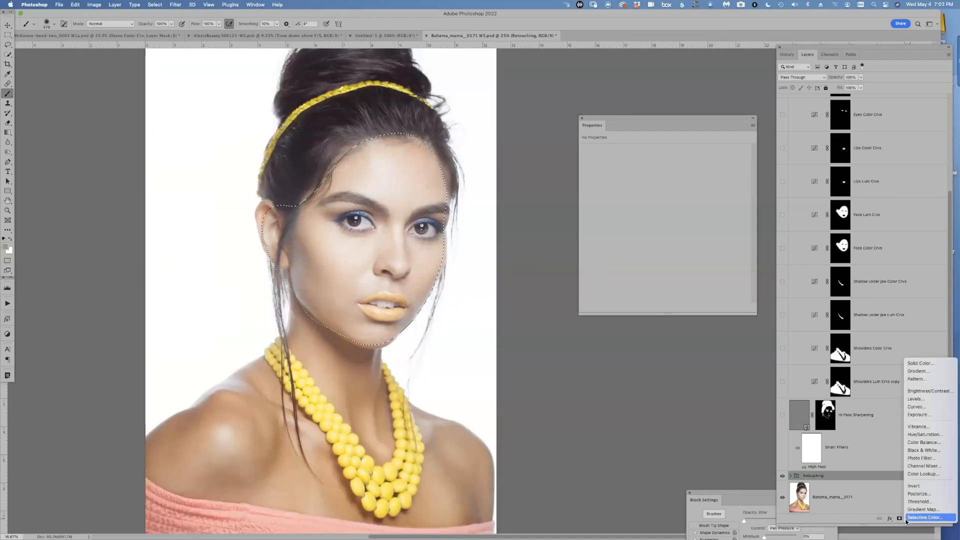
{"action": "left_click", "coordinate": [920, 407]}
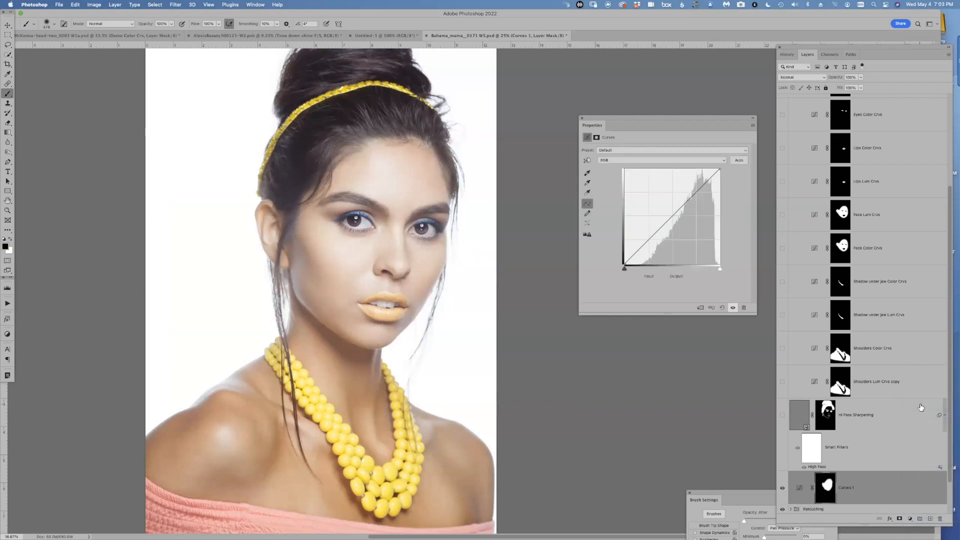
{"action": "left_click", "coordinate": [581, 118]}
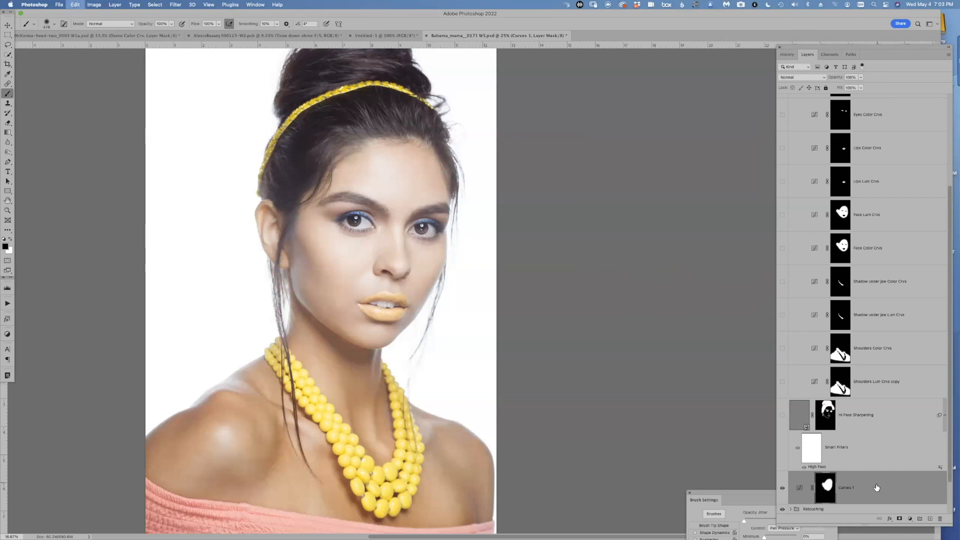
{"action": "key", "text": "super+z"}
- Add a Curves adjustment layer from the face selection and name it "Demo Fave Crvs"
{"action": "left_click", "coordinate": [910, 519]}
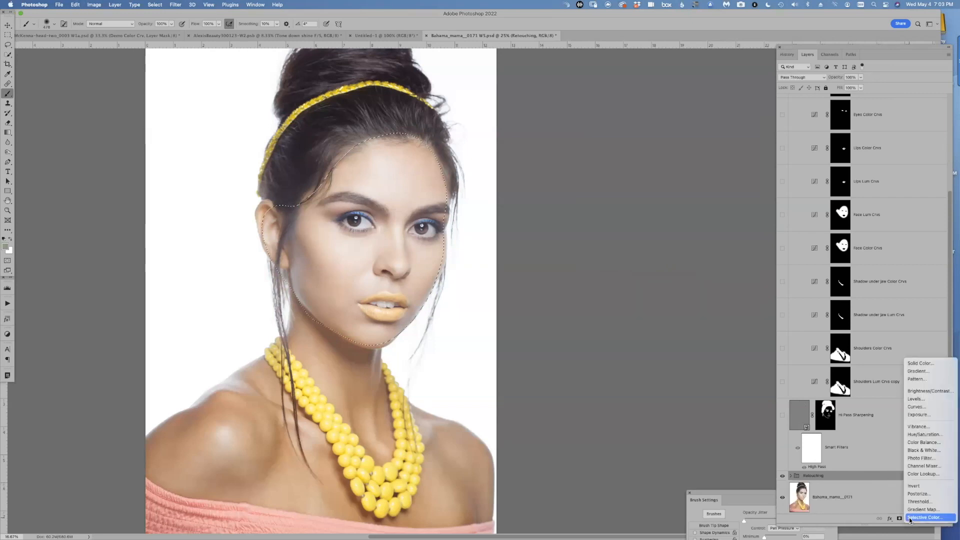
{"action": "left_click", "coordinate": [928, 408], "text": "alt"}
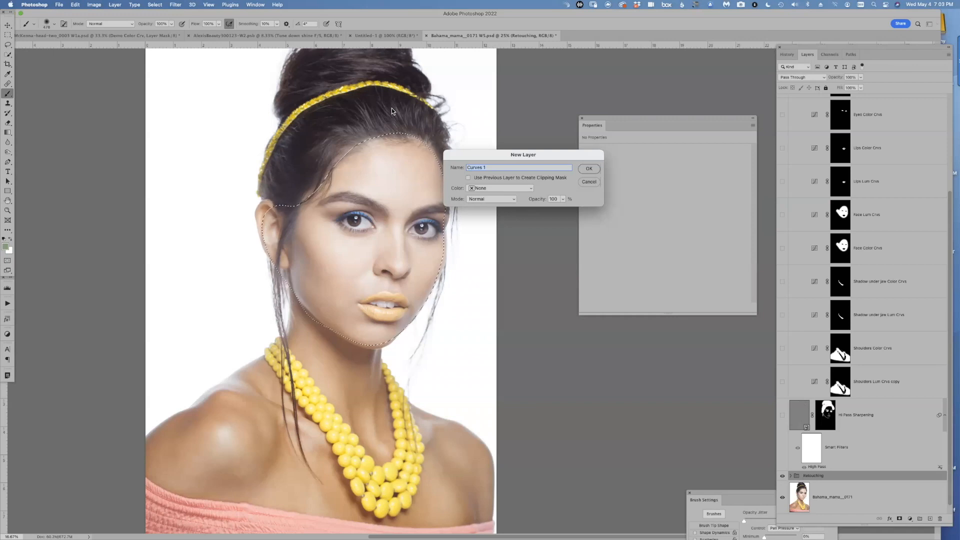
{"action": "type", "text": "Dem po Fave Crvs"}
{"action": "left_click", "coordinate": [593, 170]}
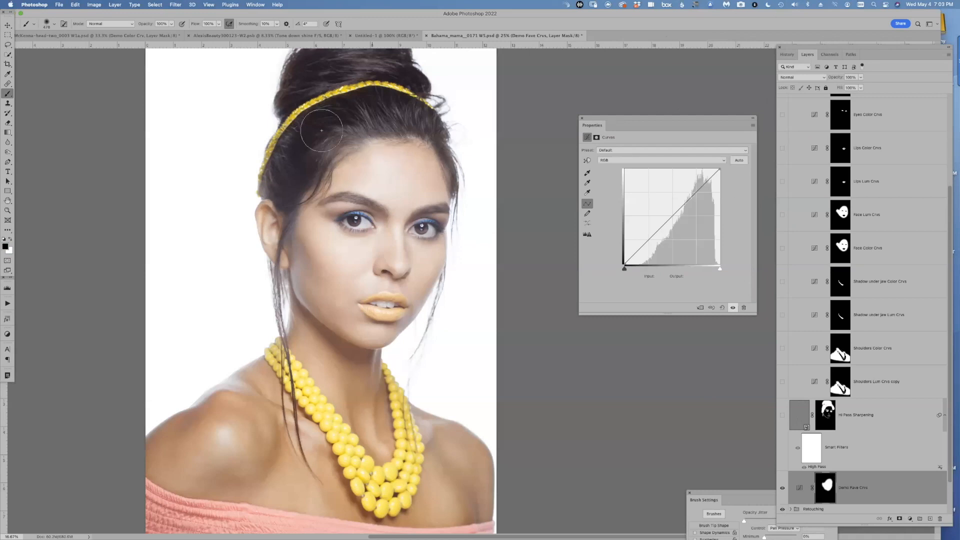
- Darken the face slightly by sampling the forehead with the on-image adjustment and lowering the RGB curve there
{"action": "left_click", "coordinate": [587, 160]}
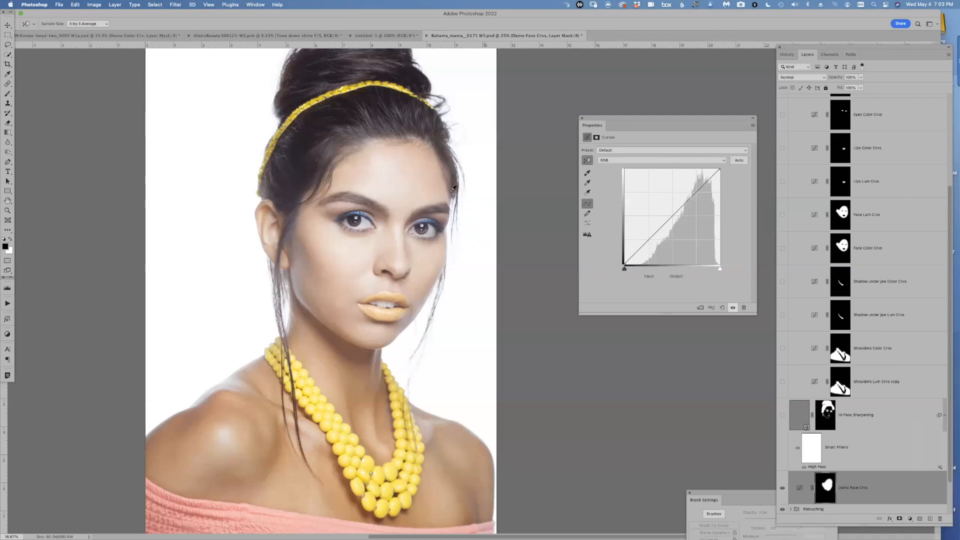
{"action": "left_click_drag", "start_coordinate": [409, 180], "coordinate": [411, 182]}
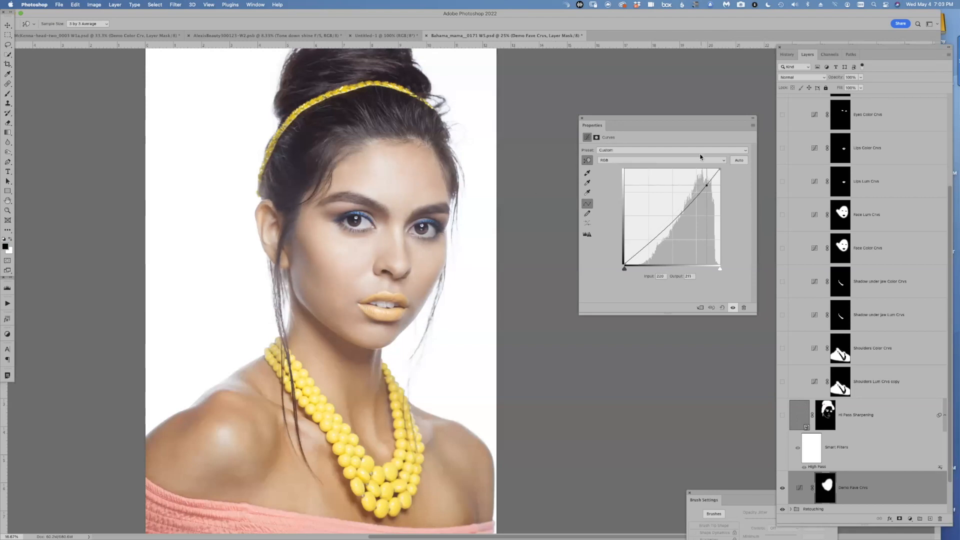
{"action": "key", "text": "Up"}
{"action": "key", "text": "Left"}
- Lower the Blue channel curve at the sampled forehead tone to make the face warmer
{"action": "left_click", "coordinate": [638, 159]}
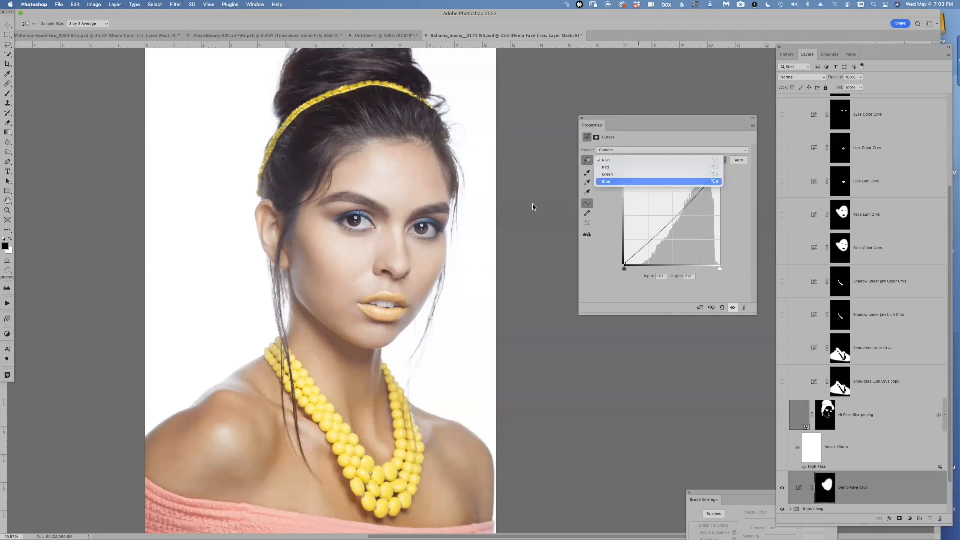
{"action": "key", "text": "Return"}
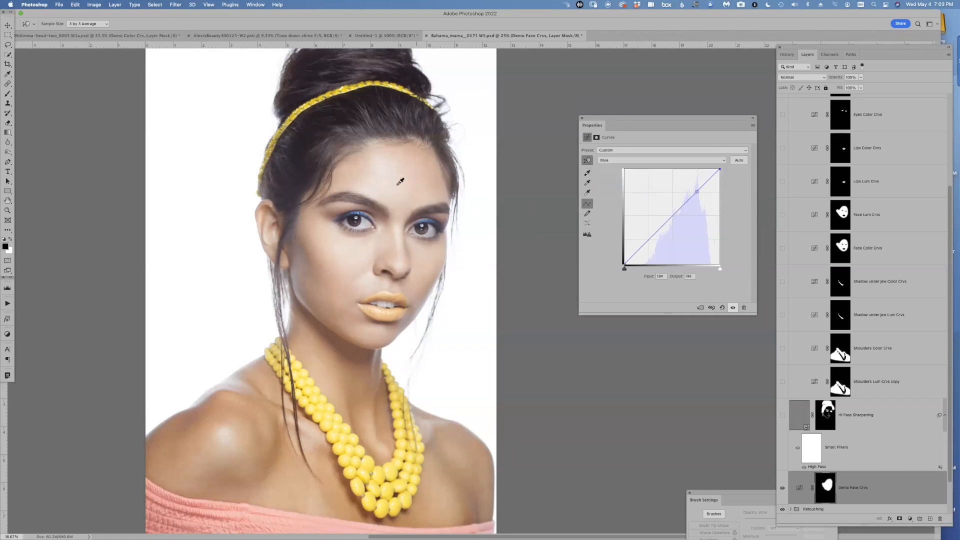
{"action": "left_click_drag", "start_coordinate": [402, 189], "coordinate": [403, 195]}
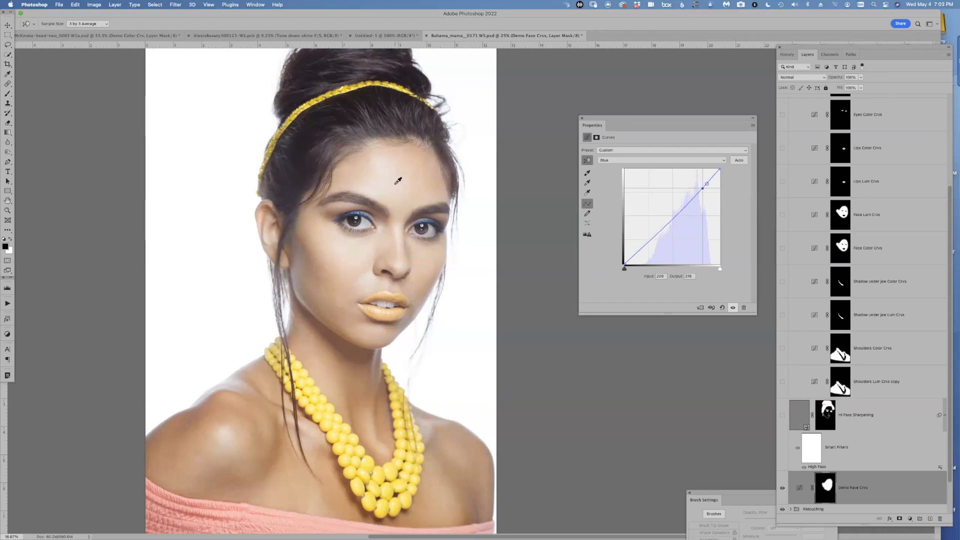
- Raise the Red channel curve slightly at the sampled forehead tone and return to the composite RGB curve
{"action": "left_click", "coordinate": [636, 159]}
{"action": "left_click", "coordinate": [639, 145]}
{"action": "left_click", "coordinate": [404, 186]}
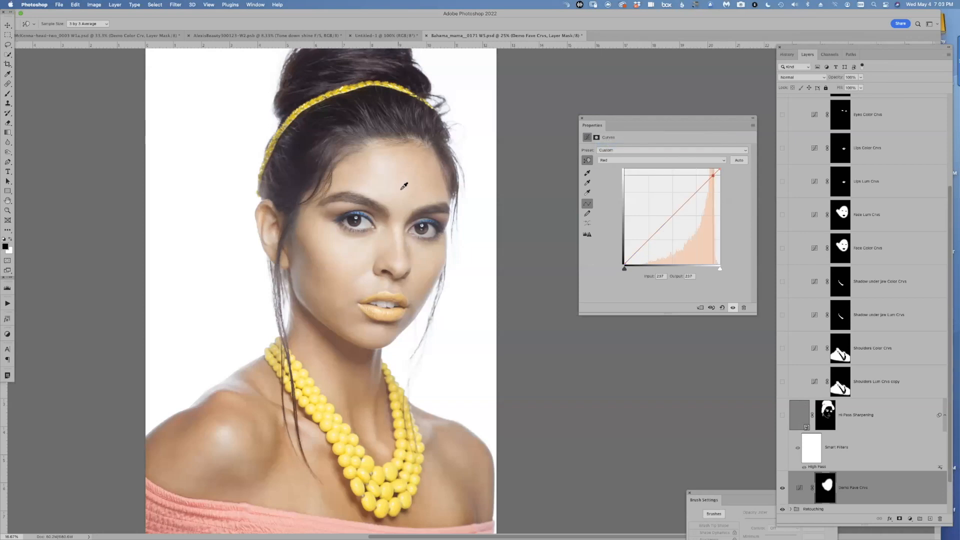
{"action": "key", "text": "Up"}
{"action": "key", "text": "Up"}
{"action": "key", "text": "Up"}
{"action": "key", "text": "Up"}
{"action": "key", "text": "Down"}
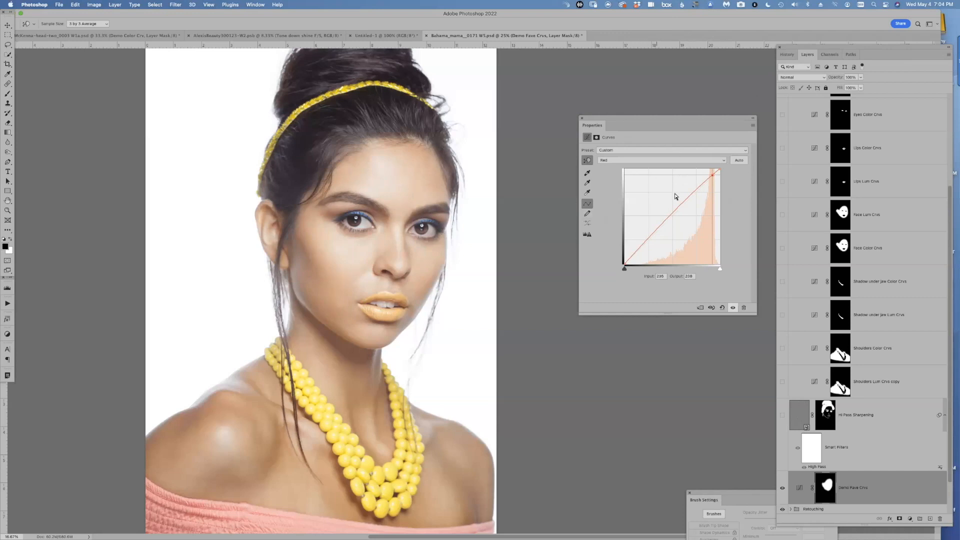
{"action": "left_click", "coordinate": [640, 160]}
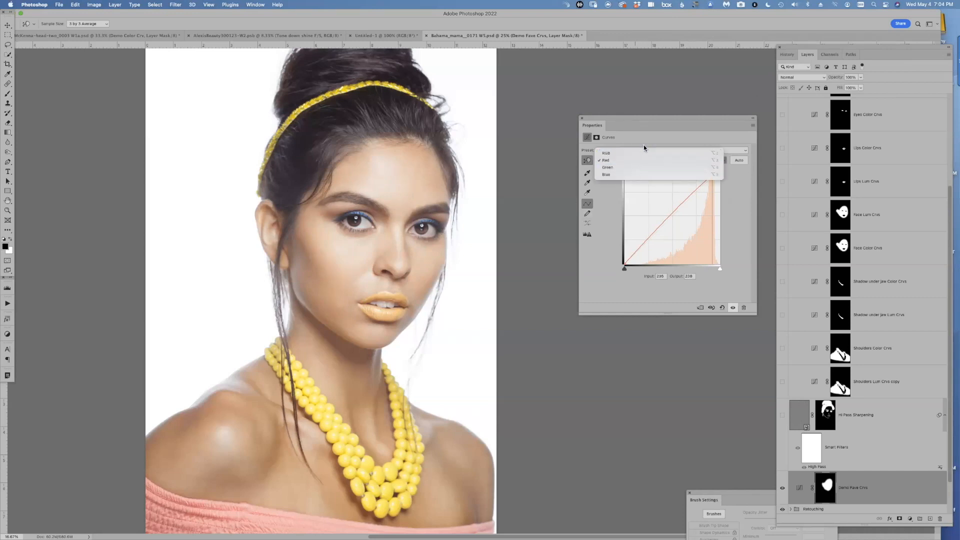
{"action": "left_click", "coordinate": [643, 146]}
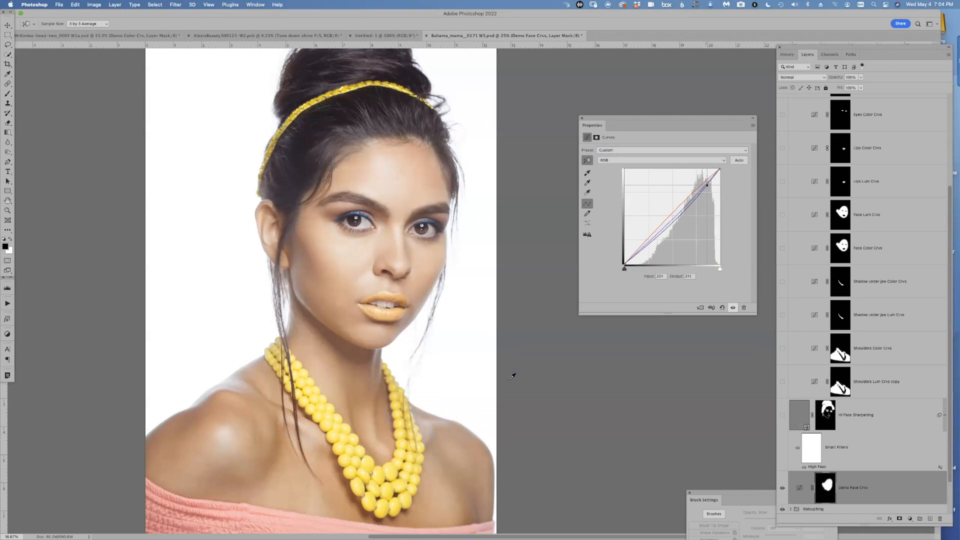
- Compare the face with and without the Demo Fave Crvs layer
{"action": "left_click", "coordinate": [782, 488]}
{"action": "left_click", "coordinate": [782, 489]}
{"action": "left_click", "coordinate": [782, 488]}
{"action": "left_click", "coordinate": [782, 489]}
{"action": "left_click", "coordinate": [783, 488]}
{"action": "left_click", "coordinate": [782, 488]}
{"action": "left_click", "coordinate": [782, 489]}
{"action": "left_click", "coordinate": [782, 489]}
{"action": "left_click", "coordinate": [782, 488]}
{"action": "left_click", "coordinate": [782, 488]}
{"action": "left_click", "coordinate": [783, 488]}
{"action": "left_click", "coordinate": [783, 488]}
{"action": "left_click", "coordinate": [783, 488]}
{"action": "left_click", "coordinate": [783, 488]}
{"action": "left_click", "coordinate": [783, 488]}
{"action": "left_click", "coordinate": [783, 488]}
- Show the Face Lum Crvs and Face Color Crvs layers and inspect each layer's curve and effect
{"action": "key", "text": "b"}
{"action": "left_click", "coordinate": [783, 216]}
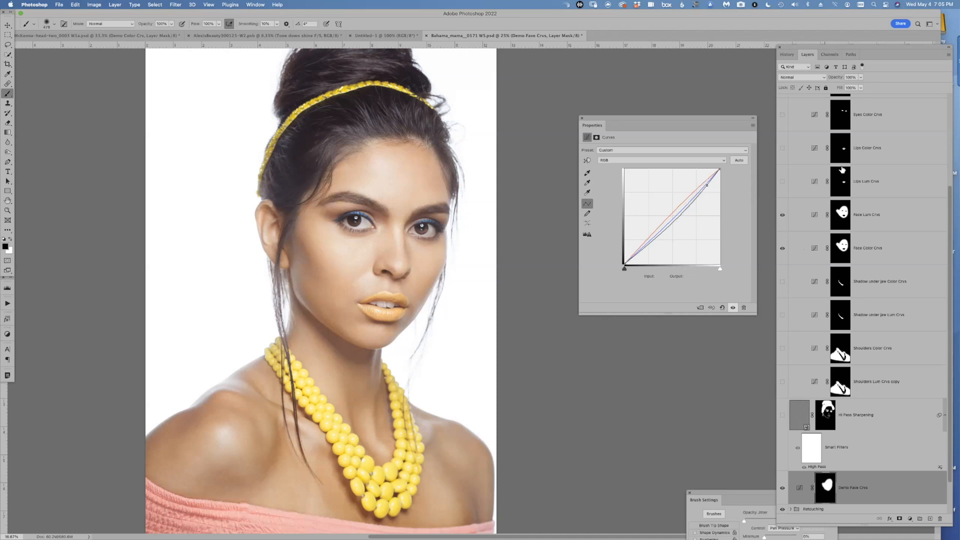
{"action": "left_click", "coordinate": [806, 252]}
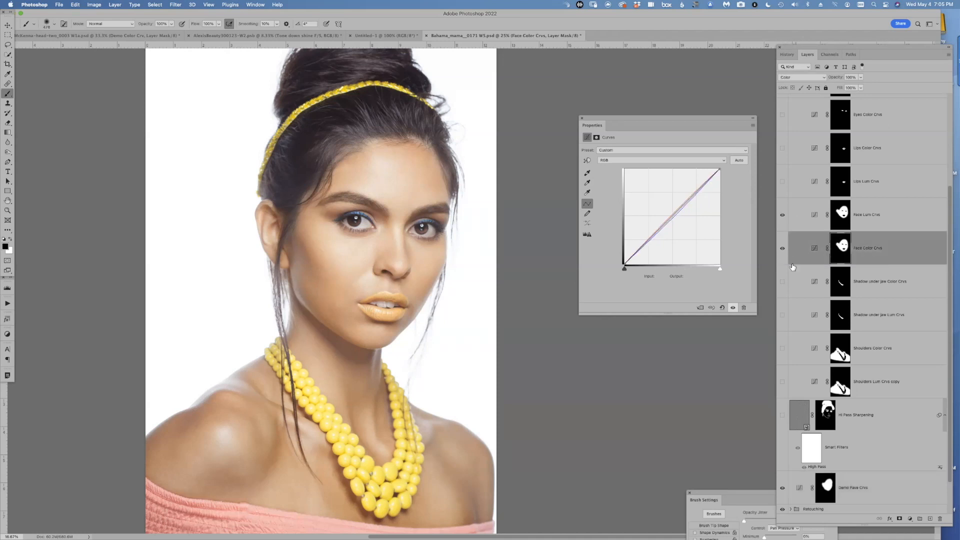
{"action": "left_click", "coordinate": [872, 221]}
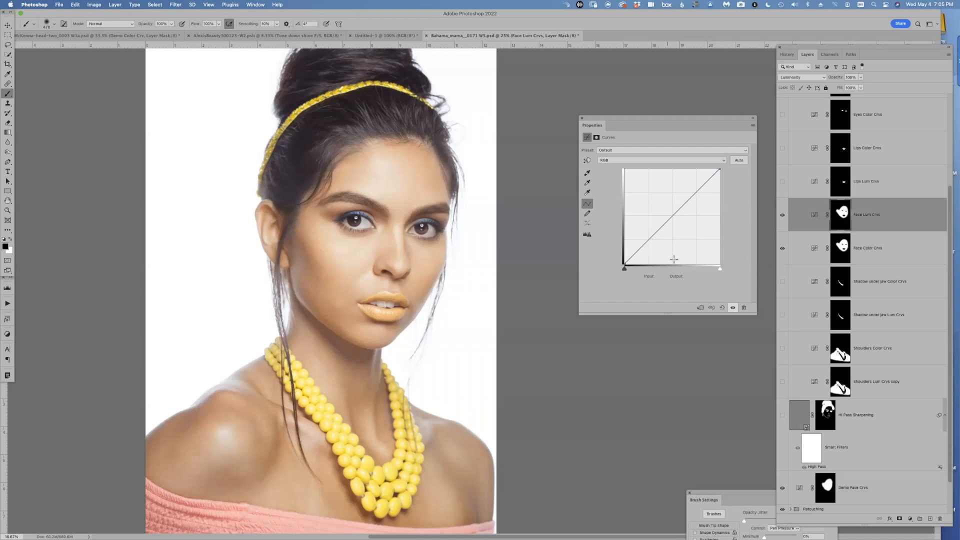
{"action": "left_click", "coordinate": [783, 215]}
{"action": "left_click", "coordinate": [783, 216]}
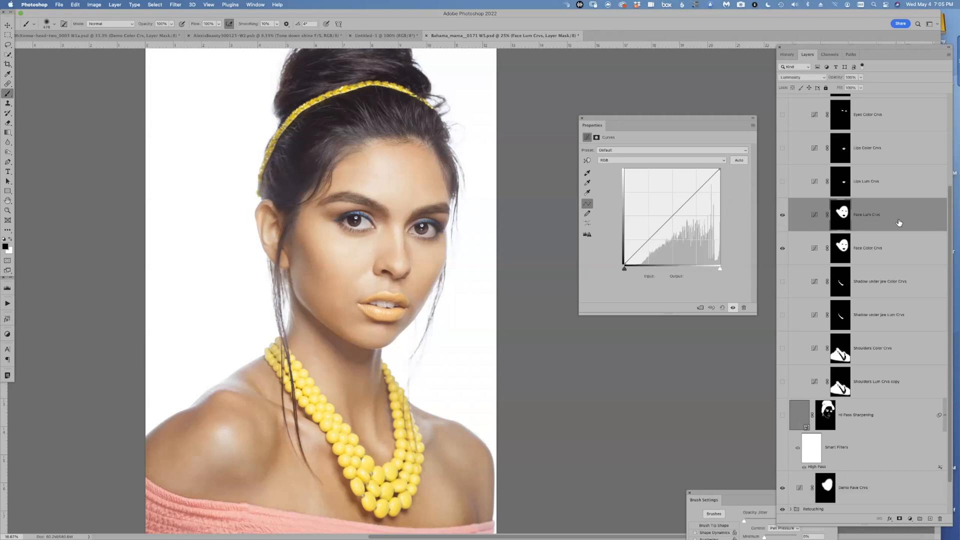
- Show the Curves layers for the shoulders and the shadow under the jaw, and inspect the two shoulder curves
{"action": "key", "text": "super+2"}
{"action": "mouse_move", "coordinate": [950, 194]}
{"action": "left_mouse_down"}
{"action": "mouse_move", "coordinate": [952, 141]}
{"action": "mouse_move", "coordinate": [951, 179]}
{"action": "left_mouse_up"}
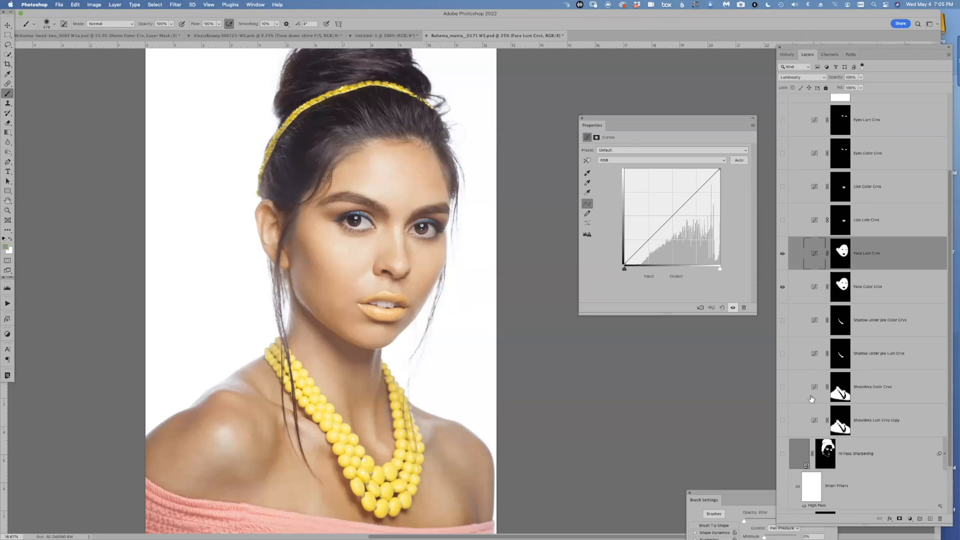
{"action": "left_click_drag", "start_coordinate": [783, 422], "coordinate": [785, 321]}
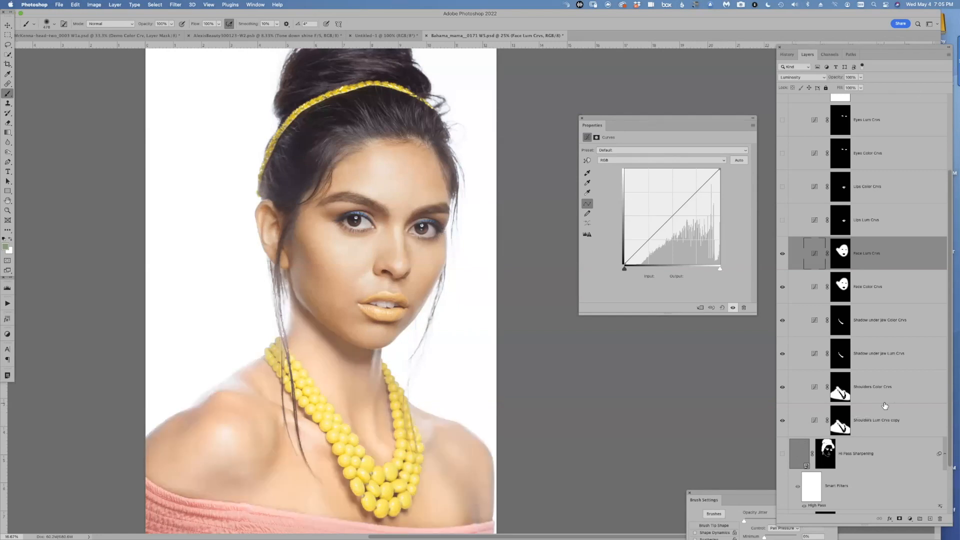
{"action": "left_click", "coordinate": [841, 396]}
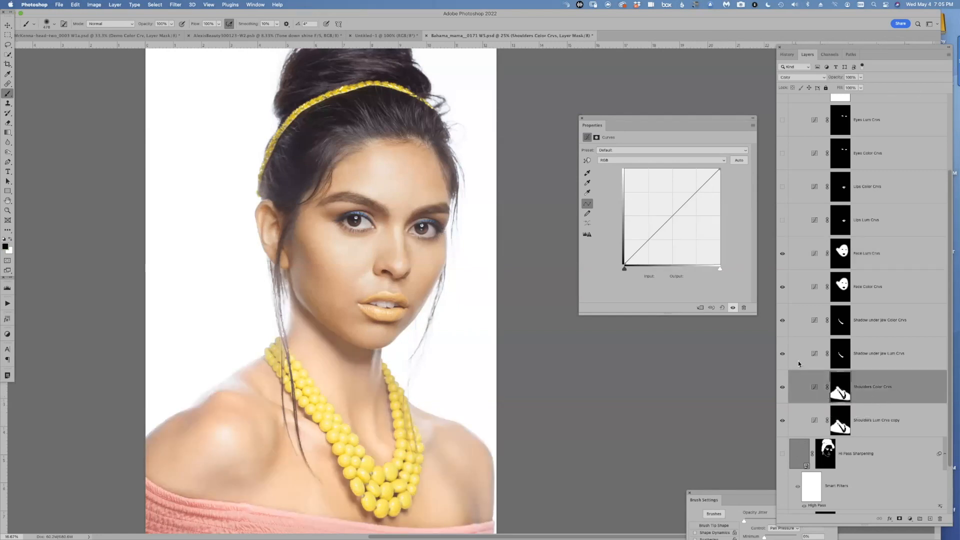
{"action": "left_click", "coordinate": [898, 426]}
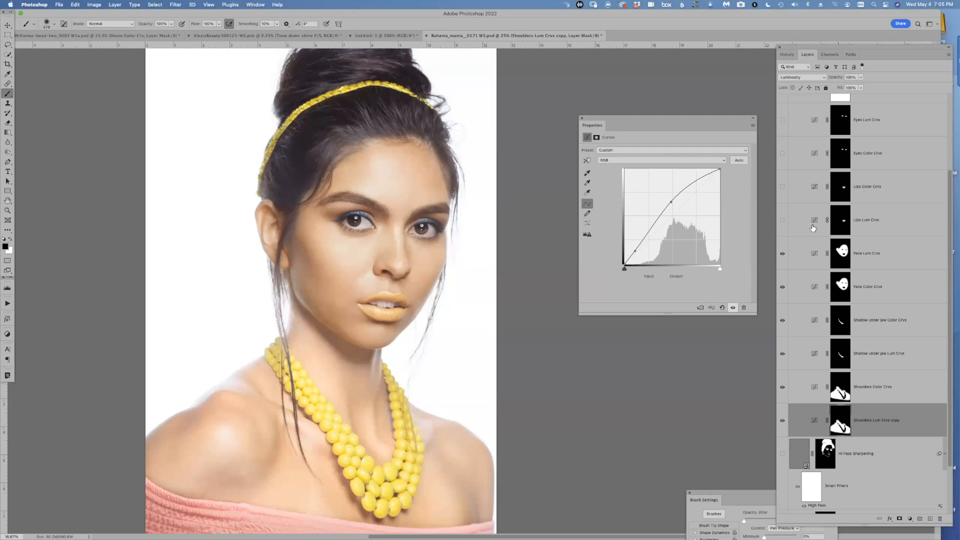
- Show the Lips and Eyes Color and Lum Crvs layers and compare the lips with and without Lips Lum Crvs
{"action": "left_click_drag", "start_coordinate": [783, 223], "coordinate": [782, 120]}
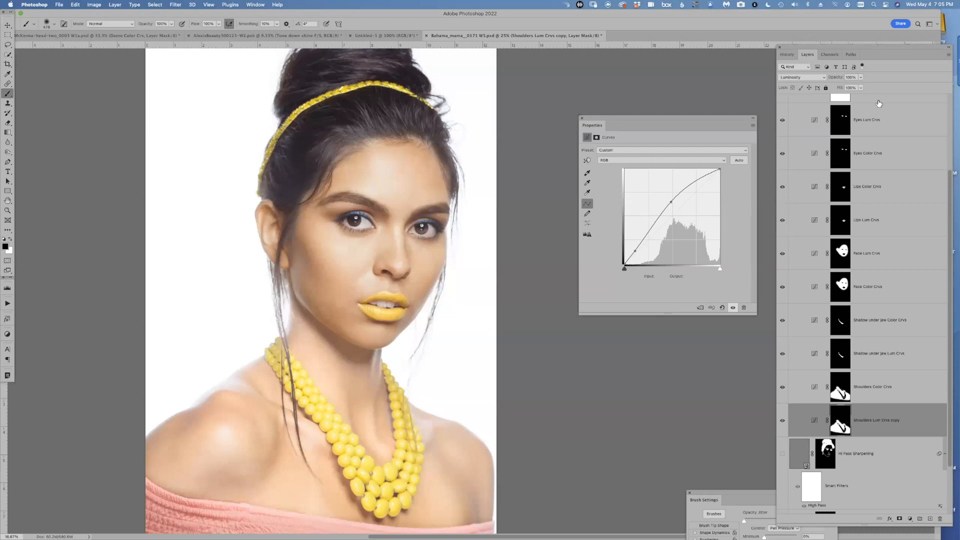
{"action": "scroll", "coordinate": [951, 181], "scroll_direction": "up", "scroll_amount": 3}
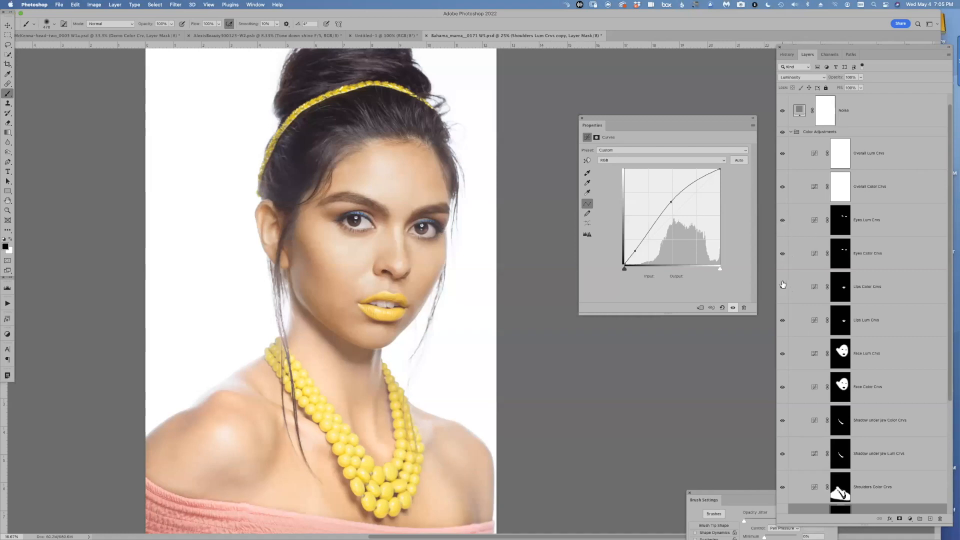
{"action": "left_click", "coordinate": [782, 320]}
{"action": "left_click", "coordinate": [782, 320]}
- Compare the jaw area with and without the Shadow under jaw Lum Crvs layer
{"action": "left_click_drag", "start_coordinate": [950, 386], "coordinate": [947, 404]}
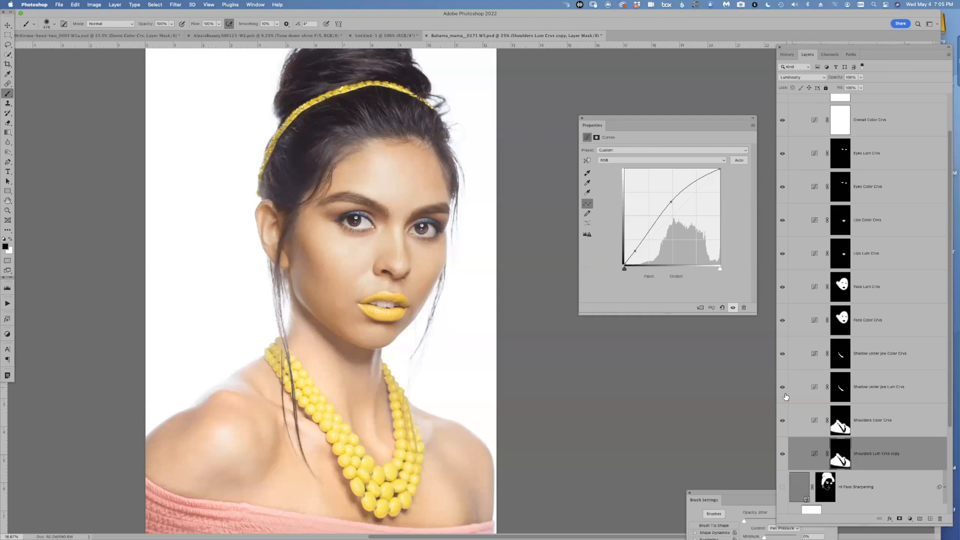
{"action": "left_click", "coordinate": [783, 388]}
{"action": "left_click", "coordinate": [783, 388]}
{"action": "left_click", "coordinate": [783, 388]}
{"action": "left_click", "coordinate": [783, 387]}
- Switch to the AlexisBeauty300123-W2.psb document and enlarge the portrait's face
{"action": "left_click", "coordinate": [272, 36]}
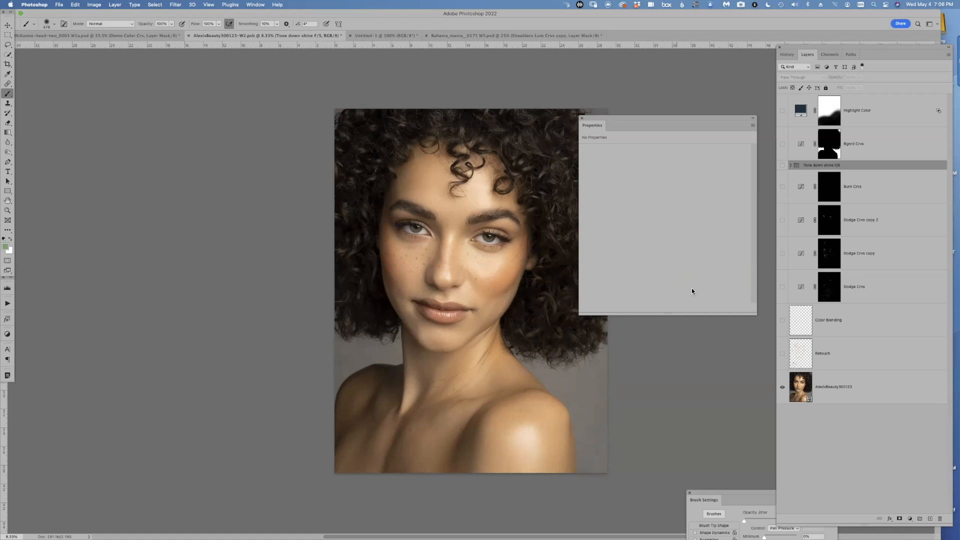
{"action": "scroll", "coordinate": [465, 226], "scroll_direction": "right", "scroll_amount": 5}
{"action": "scroll", "coordinate": [465, 227], "scroll_direction": "down", "scroll_amount": 2}
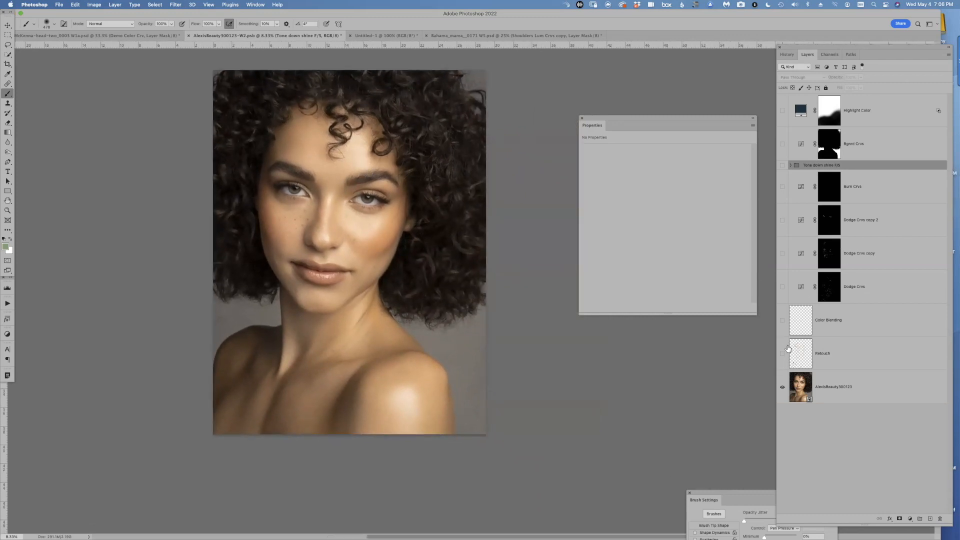
{"action": "key", "text": "super+plus"}
{"action": "key", "text": "super+plus"}
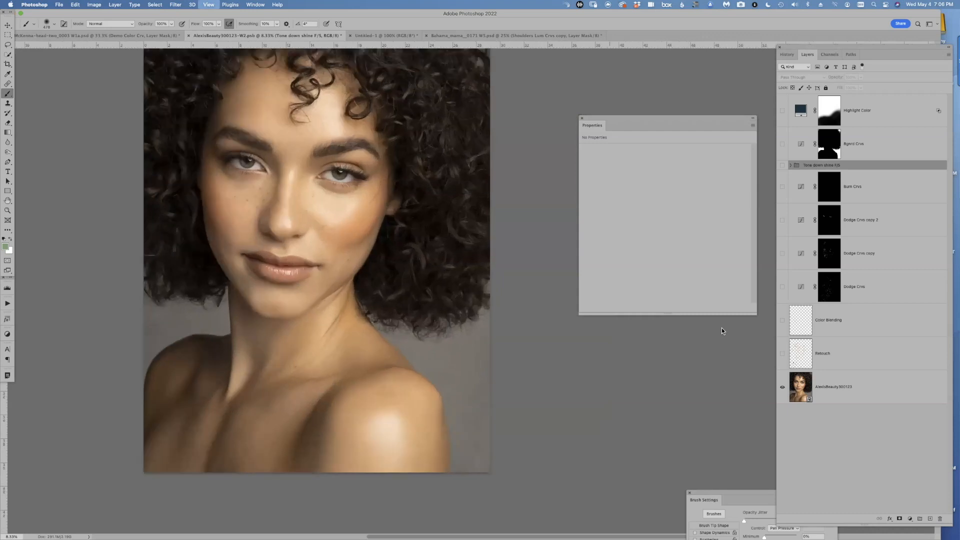
{"action": "mouse_move", "coordinate": [344, 191]}
{"action": "left_mouse_down"}
{"action": "mouse_move", "coordinate": [423, 295]}
{"action": "mouse_move", "coordinate": [415, 315]}
{"action": "mouse_move", "coordinate": [428, 329]}
{"action": "left_mouse_up"}
- Show the Retouch layer, then preview the dodge and burn Curves layers and hide them again
{"action": "left_click", "coordinate": [784, 353]}
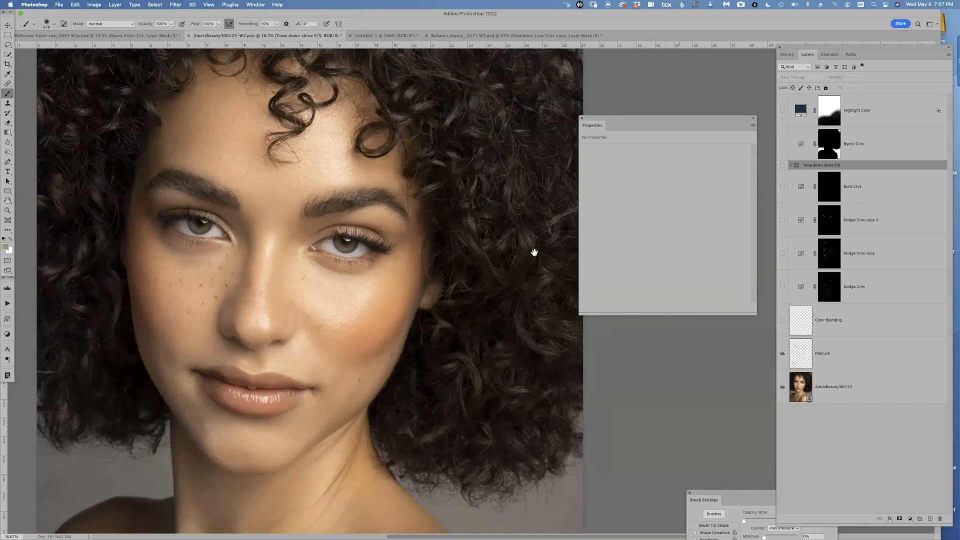
{"action": "left_click_drag", "start_coordinate": [415, 270], "coordinate": [419, 319]}
{"action": "left_click", "coordinate": [783, 353]}
{"action": "left_click_drag", "start_coordinate": [429, 249], "coordinate": [445, 290]}
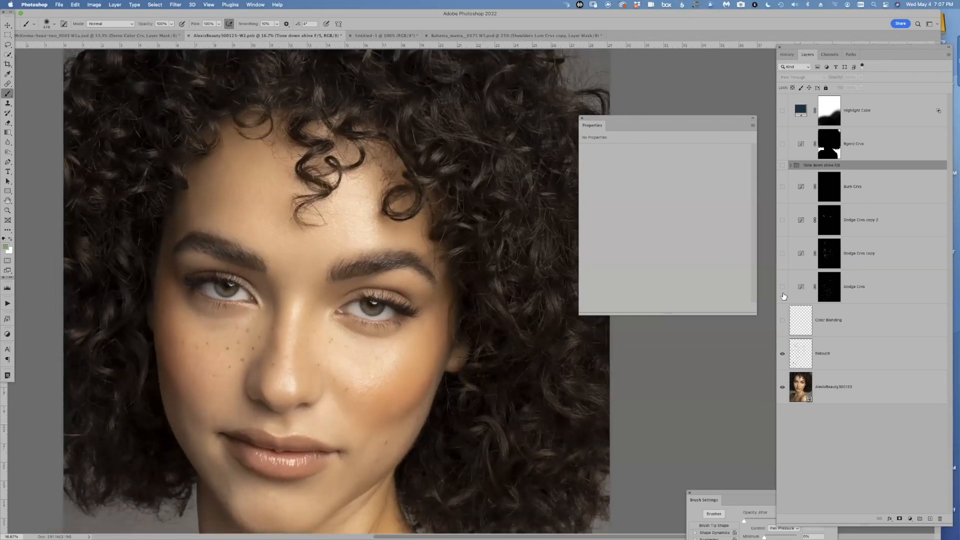
{"action": "left_click_drag", "start_coordinate": [783, 288], "coordinate": [786, 198]}
{"action": "left_click_drag", "start_coordinate": [782, 287], "coordinate": [788, 181]}
- Examine the skin texture and shiny highlights on the forehead, nose and cheeks at close range
{"action": "key", "text": "super+plus"}
{"action": "key", "text": "super+plus"}
{"action": "left_click_drag", "start_coordinate": [633, 118], "coordinate": [794, 433]}
{"action": "left_click_drag", "start_coordinate": [344, 324], "coordinate": [457, 209]}
{"action": "left_click_drag", "start_coordinate": [442, 295], "coordinate": [463, 409]}
{"action": "left_click_drag", "start_coordinate": [404, 155], "coordinate": [405, 378]}
{"action": "key", "text": "super+plus"}
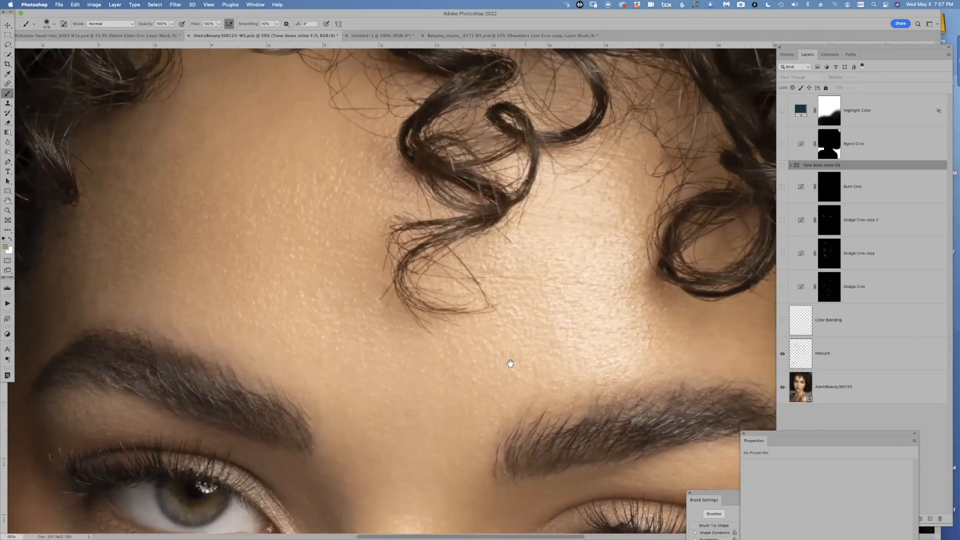
{"action": "mouse_move", "coordinate": [437, 304]}
{"action": "left_mouse_down"}
{"action": "mouse_move", "coordinate": [422, 310]}
{"action": "mouse_move", "coordinate": [433, 283]}
{"action": "left_mouse_up"}
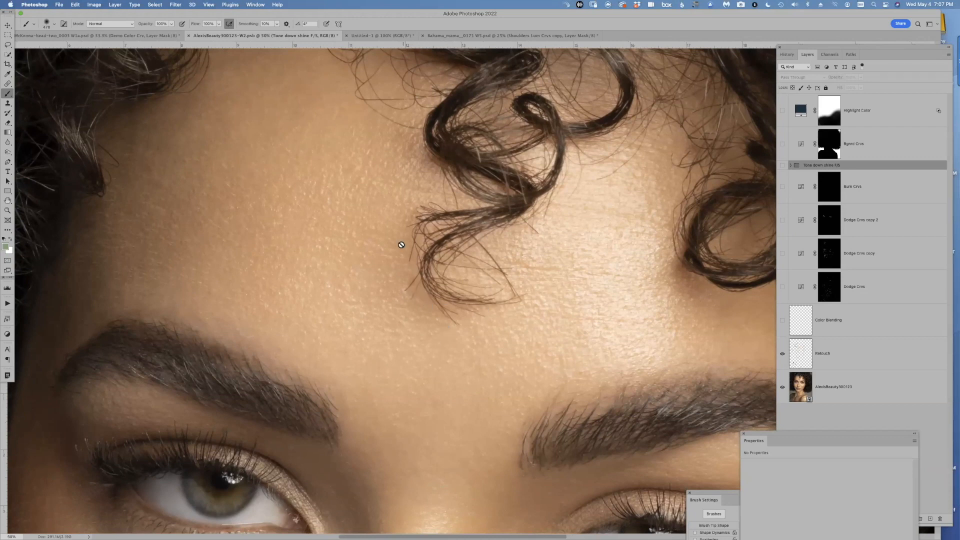
{"action": "left_click_drag", "start_coordinate": [414, 328], "coordinate": [422, 227]}
{"action": "left_click_drag", "start_coordinate": [419, 345], "coordinate": [431, 199]}
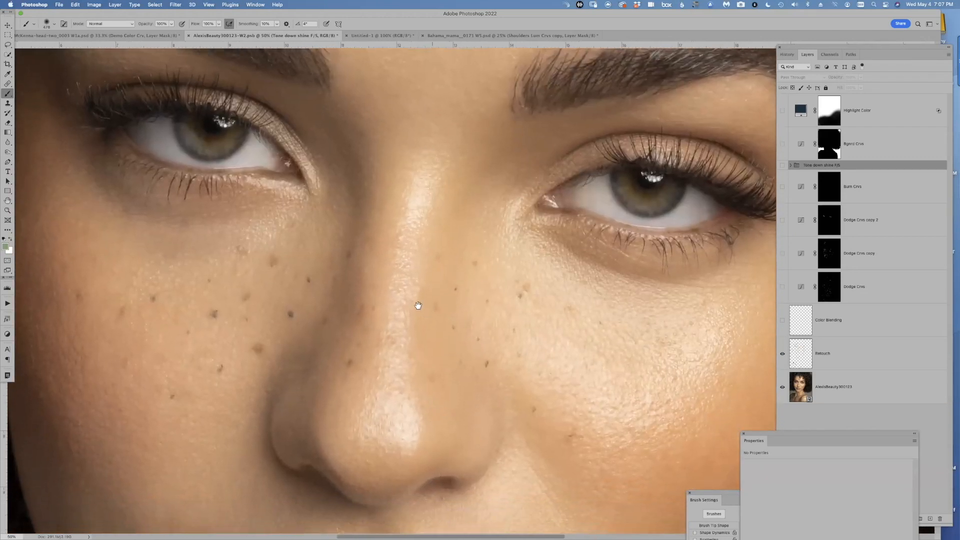
- Examine the freckles, skin texture and shine across the nose and both cheeks
{"action": "left_click_drag", "start_coordinate": [418, 305], "coordinate": [417, 261]}
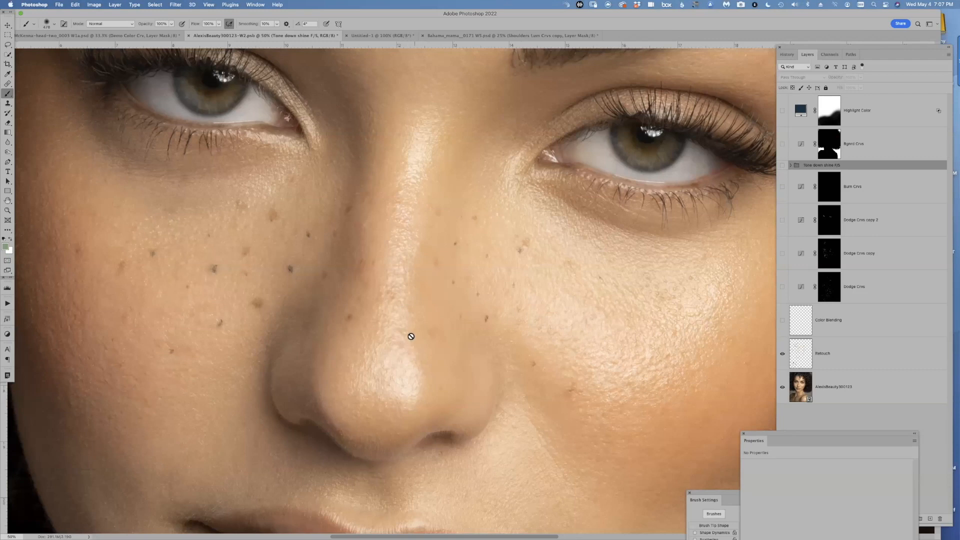
{"action": "left_click_drag", "start_coordinate": [553, 349], "coordinate": [414, 351]}
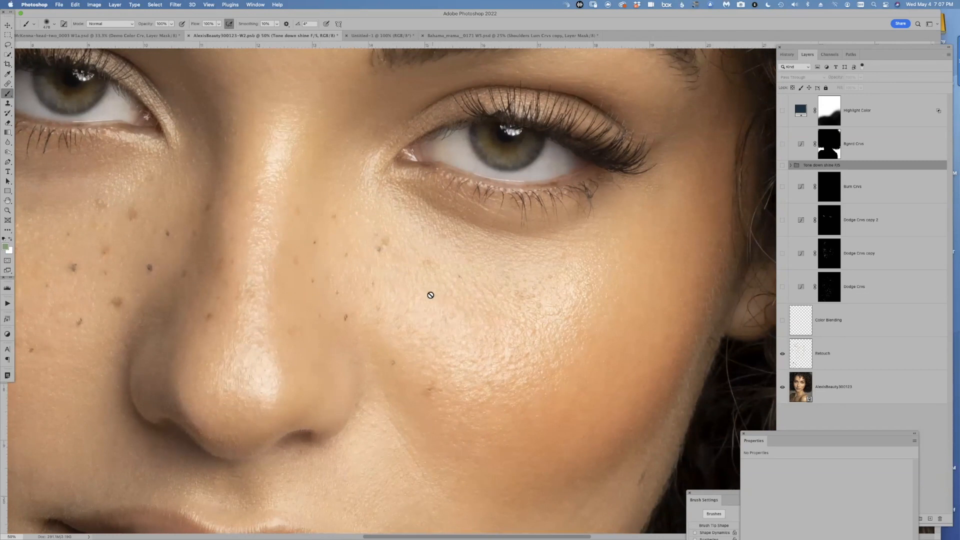
{"action": "left_click_drag", "start_coordinate": [418, 289], "coordinate": [528, 323]}
{"action": "left_click_drag", "start_coordinate": [323, 299], "coordinate": [455, 284]}
{"action": "mouse_move", "coordinate": [345, 330]}
{"action": "left_mouse_down"}
{"action": "mouse_move", "coordinate": [452, 283]}
{"action": "mouse_move", "coordinate": [418, 369]}
{"action": "mouse_move", "coordinate": [433, 419]}
{"action": "mouse_move", "coordinate": [445, 349]}
{"action": "left_mouse_up"}
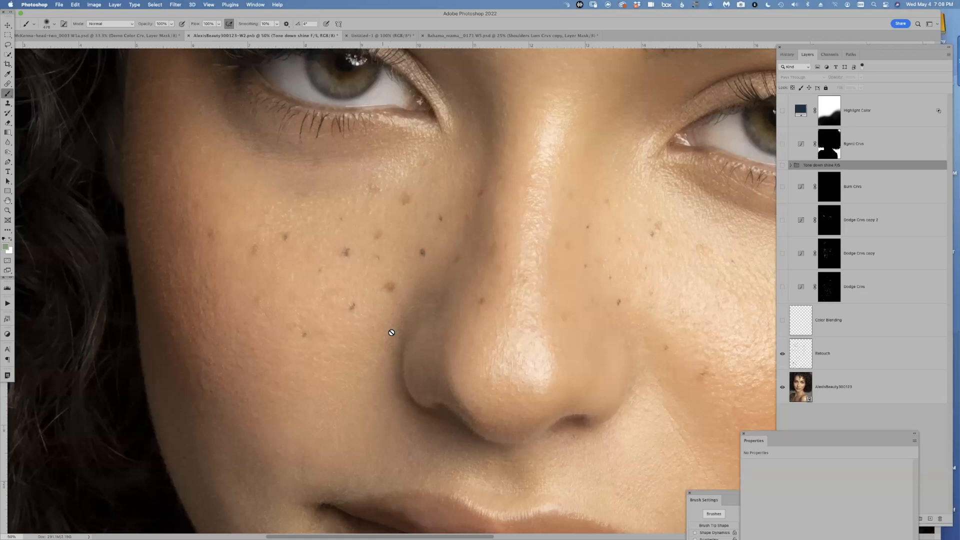
{"action": "left_click_drag", "start_coordinate": [486, 341], "coordinate": [541, 323]}
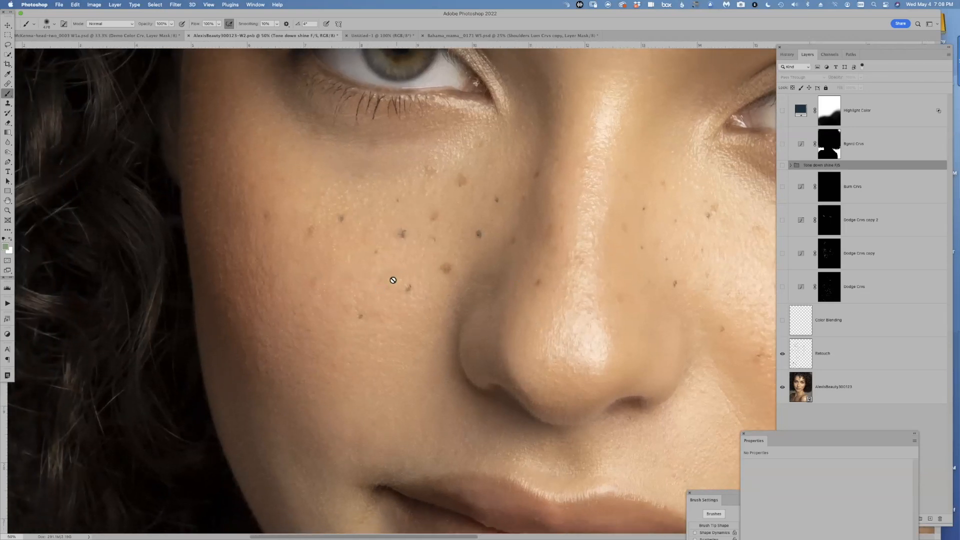
- Examine the skin around the lips, chin and jaw, and the shiny texture of the forehead up to the hairline
{"action": "scroll", "coordinate": [376, 299], "scroll_direction": "down", "scroll_amount": 5}
{"action": "scroll", "coordinate": [375, 299], "scroll_direction": "right", "scroll_amount": 5}
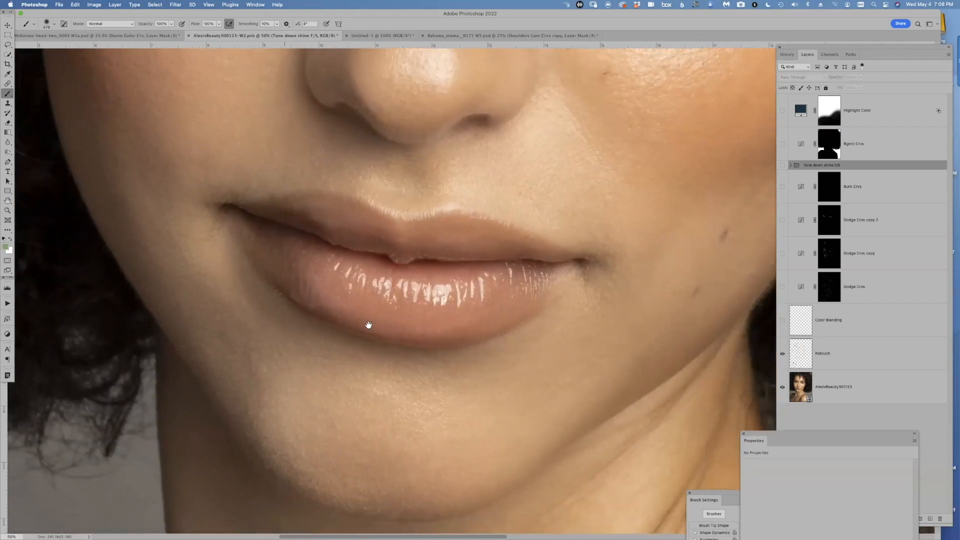
{"action": "left_click_drag", "start_coordinate": [461, 288], "coordinate": [482, 202]}
{"action": "left_click_drag", "start_coordinate": [478, 309], "coordinate": [592, 218]}
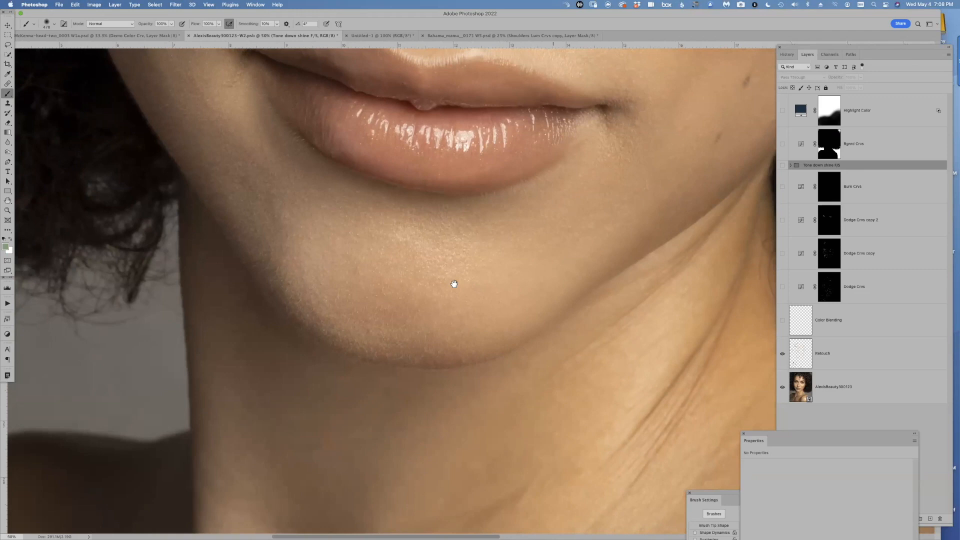
{"action": "scroll", "coordinate": [391, 256], "scroll_direction": "up", "scroll_amount": 5}
{"action": "scroll", "coordinate": [390, 256], "scroll_direction": "left", "scroll_amount": 3}
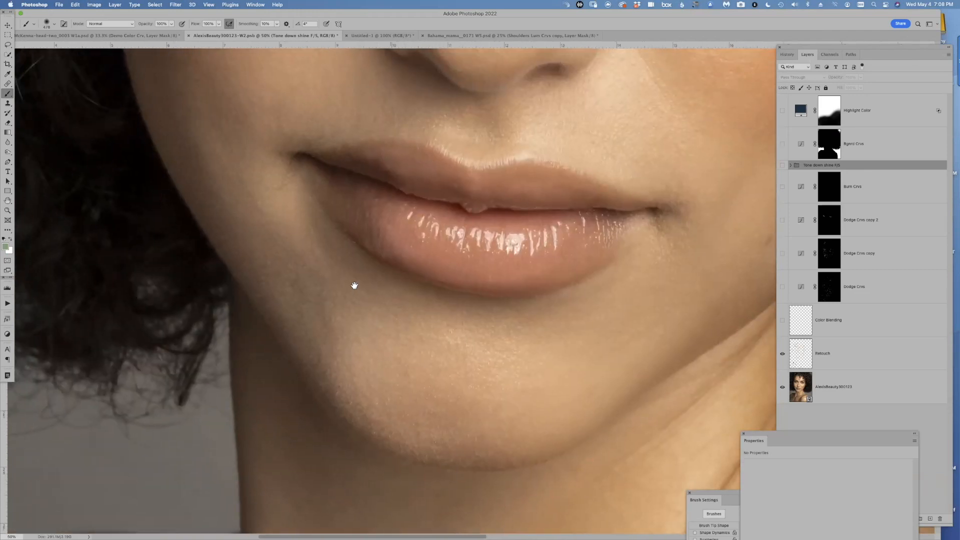
{"action": "scroll", "coordinate": [320, 319], "scroll_direction": "up", "scroll_amount": 15}
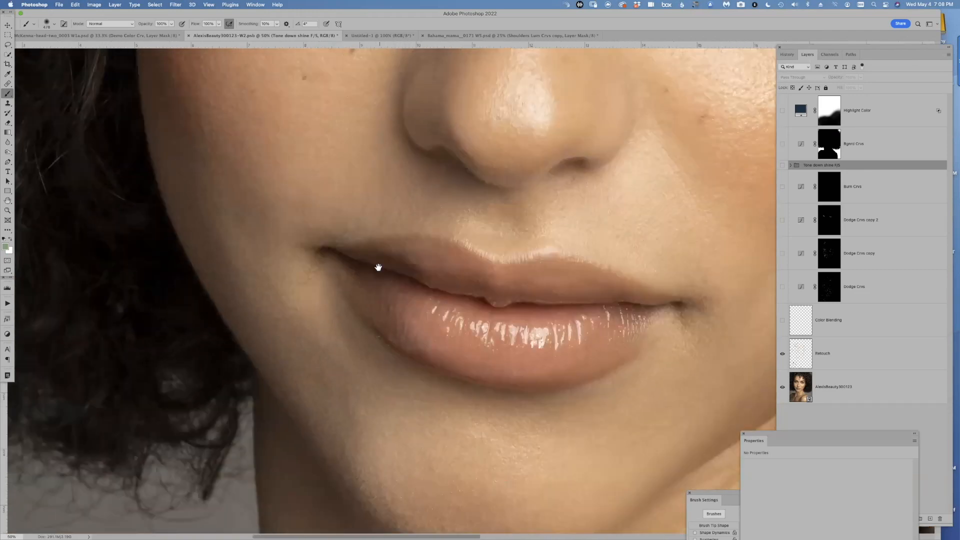
{"action": "scroll", "coordinate": [409, 320], "scroll_direction": "up", "scroll_amount": 8}
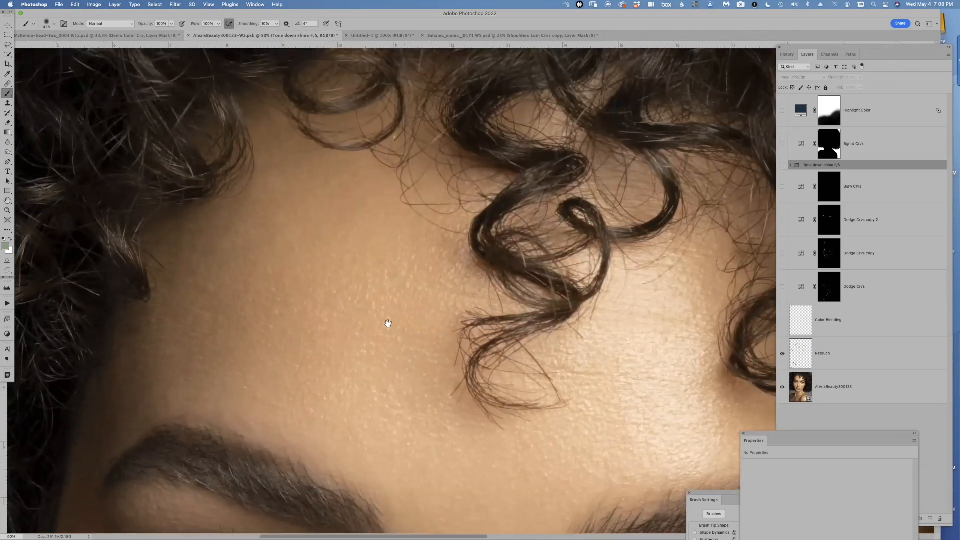
{"action": "scroll", "coordinate": [405, 324], "scroll_direction": "right", "scroll_amount": 4}
{"action": "scroll", "coordinate": [348, 315], "scroll_direction": "down", "scroll_amount": 2}
{"action": "scroll", "coordinate": [348, 315], "scroll_direction": "right", "scroll_amount": 2}
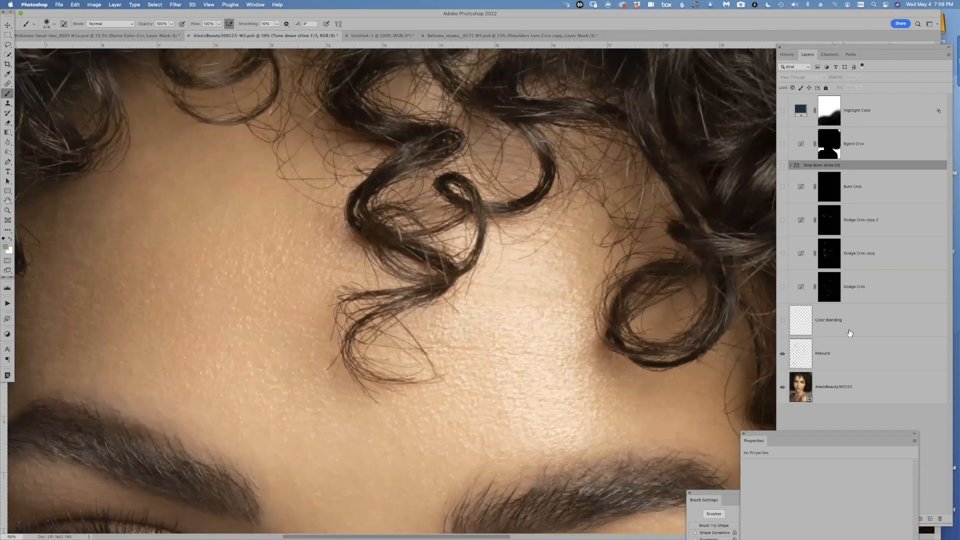
- Create a Curves adjustment layer named Demo Dodge Crvs directly above the Color Blending layer
{"action": "left_click", "coordinate": [868, 313]}
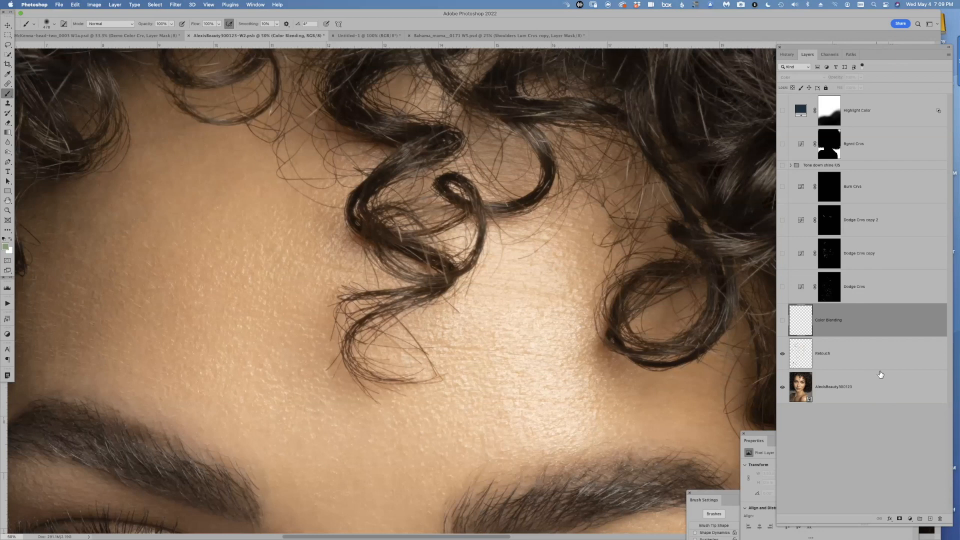
{"action": "left_click", "coordinate": [912, 519]}
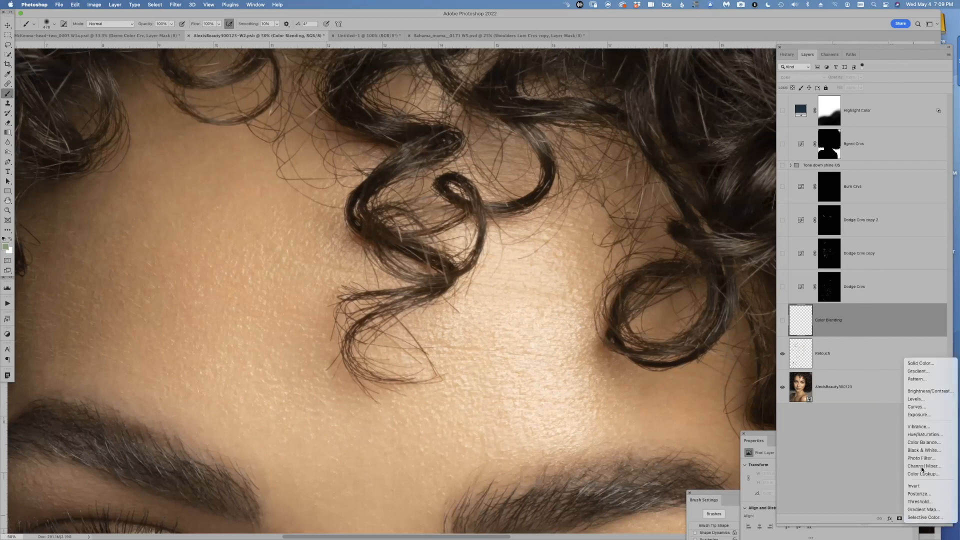
{"action": "left_click", "coordinate": [927, 407], "text": "alt"}
{"action": "type", "text": "De"}
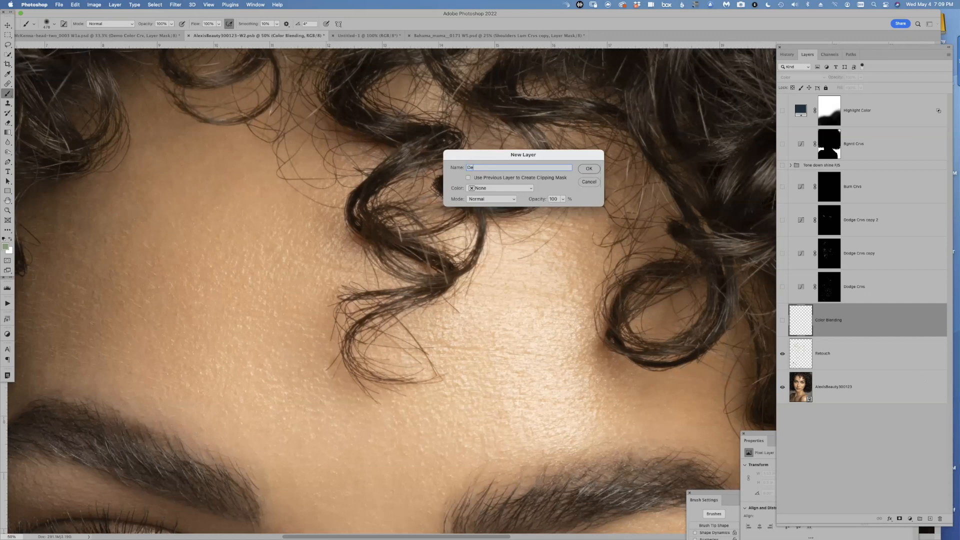
{"action": "type", "text": "mo Dodge Crvs"}
{"action": "left_click", "coordinate": [591, 169]}
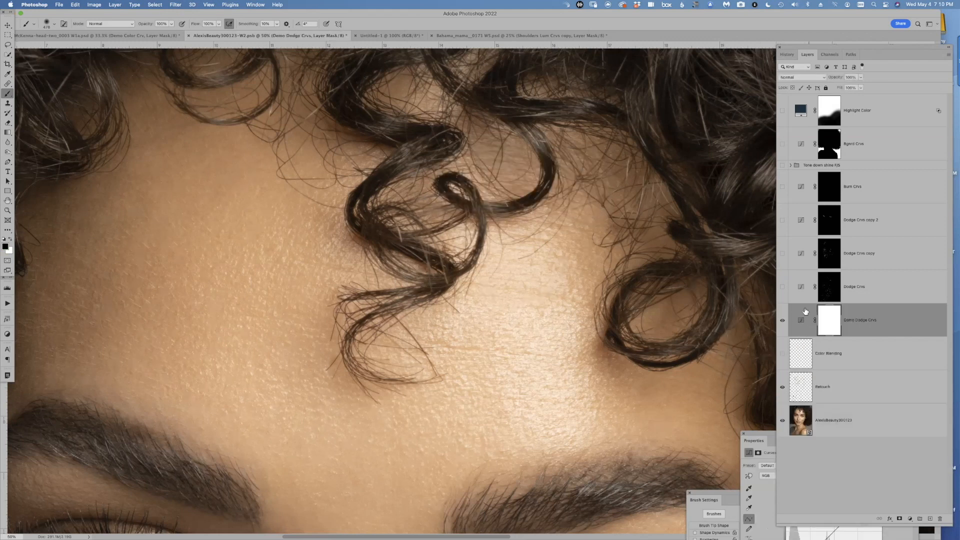
- Raise the RGB curve's midtones slightly on Demo Dodge Crvs to brighten the skin, and invert the layer's mask to black
{"action": "left_click_drag", "start_coordinate": [764, 432], "coordinate": [52, 113]}
{"action": "left_click_drag", "start_coordinate": [124, 210], "coordinate": [121, 206]}
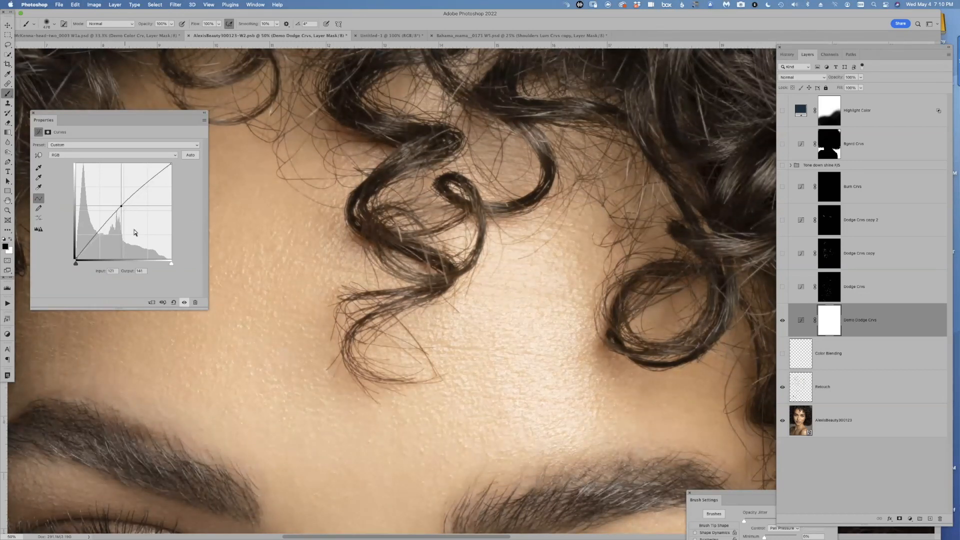
{"action": "left_click_drag", "start_coordinate": [121, 205], "coordinate": [119, 206]}
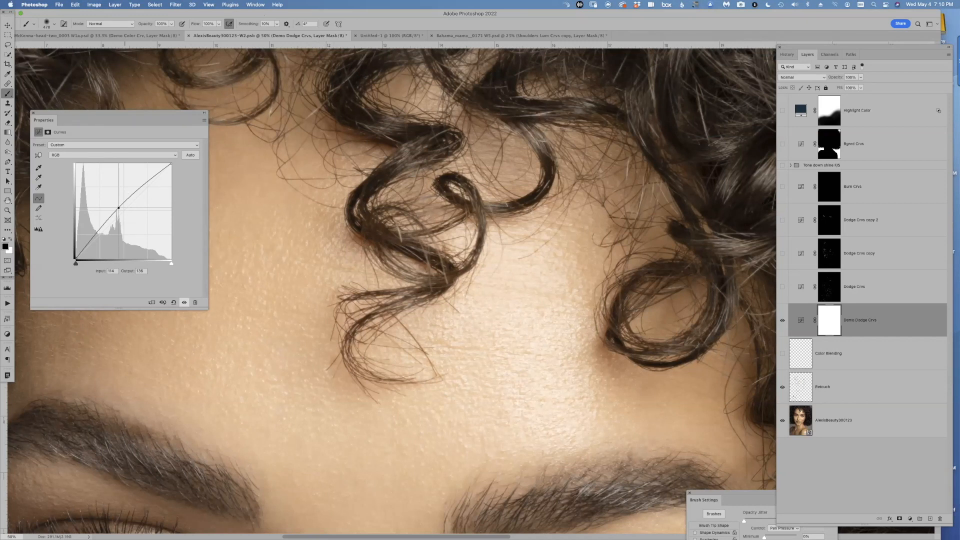
{"action": "mouse_move", "coordinate": [118, 207]}
{"action": "left_mouse_down"}
{"action": "mouse_move", "coordinate": [100, 193]}
{"action": "mouse_move", "coordinate": [121, 204]}
{"action": "left_mouse_up"}
{"action": "left_click", "coordinate": [835, 324]}
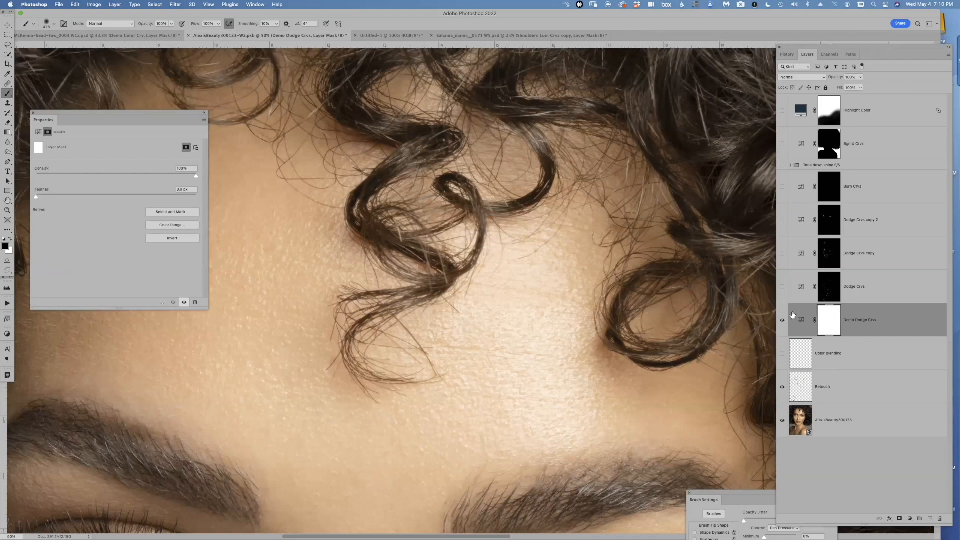
{"action": "key", "text": "super+i"}
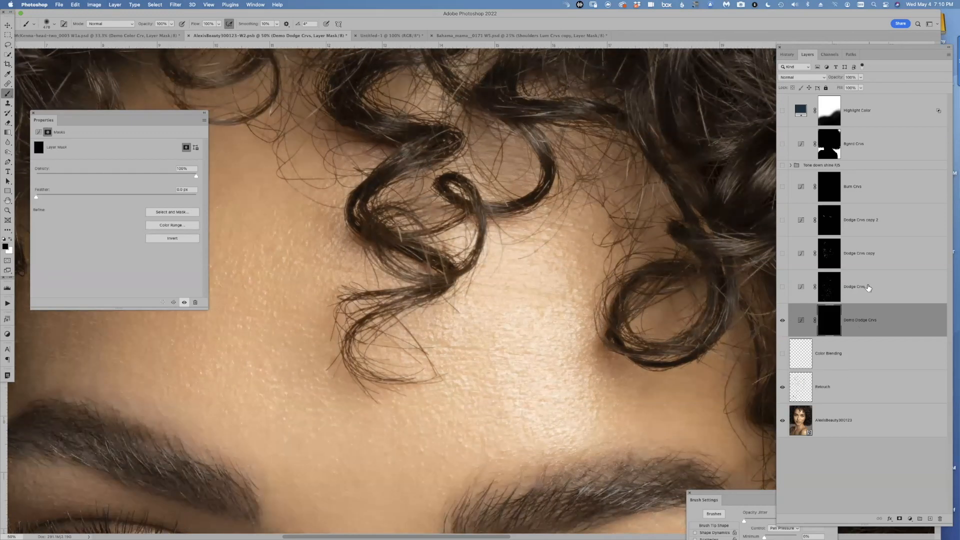
- Create a Curves adjustment layer named Demo Burn Crvs above the Demo Dodge Crvs layer
{"action": "left_click", "coordinate": [909, 520]}
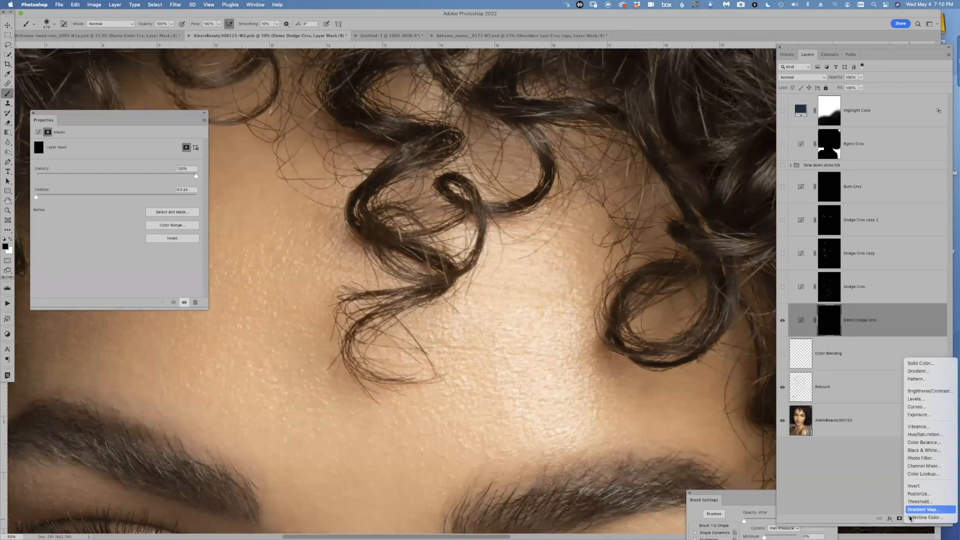
{"action": "left_click", "coordinate": [927, 408], "text": "alt"}
{"action": "type", "text": "Dem"}
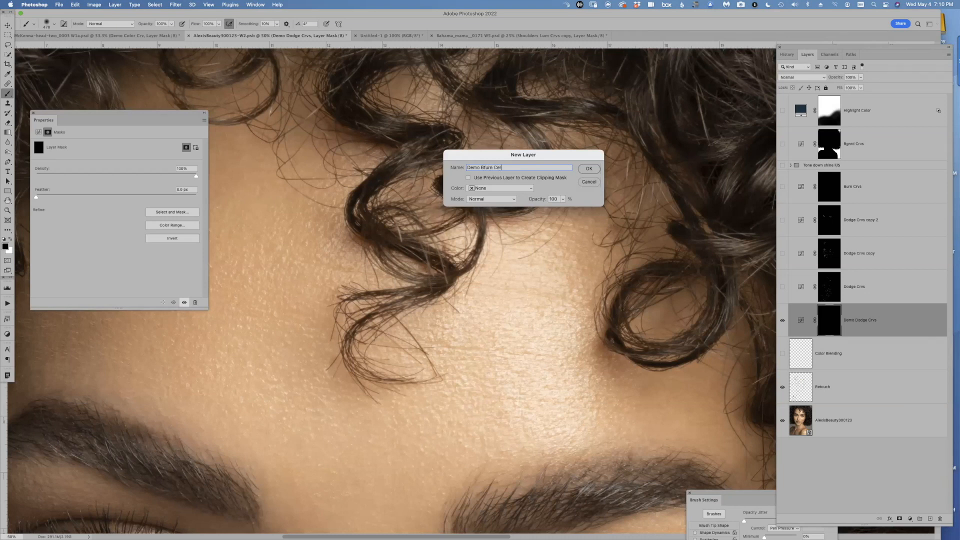
{"action": "type", "text": "o Bturn Ce"}
{"action": "key", "text": "BackSpace"}
{"action": "key", "text": "BackSpace"}
{"action": "key", "text": "BackSpace"}
{"action": "left_click", "coordinate": [588, 169]}
- Lower the RGB curve's midtones slightly on Demo Burn Crvs to darken the skin, and invert the layer's mask to black
{"action": "left_click_drag", "start_coordinate": [124, 211], "coordinate": [128, 215]}
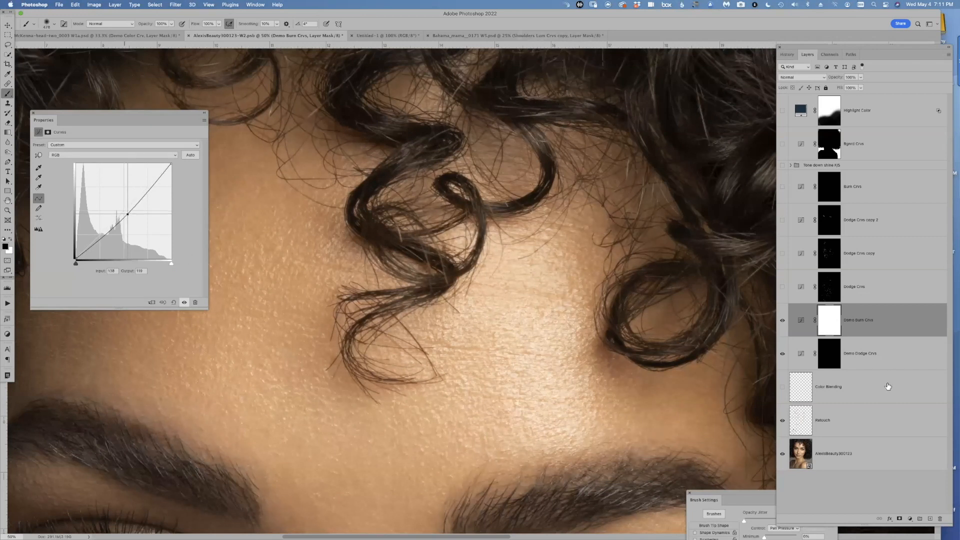
{"action": "key", "text": "super+i"}
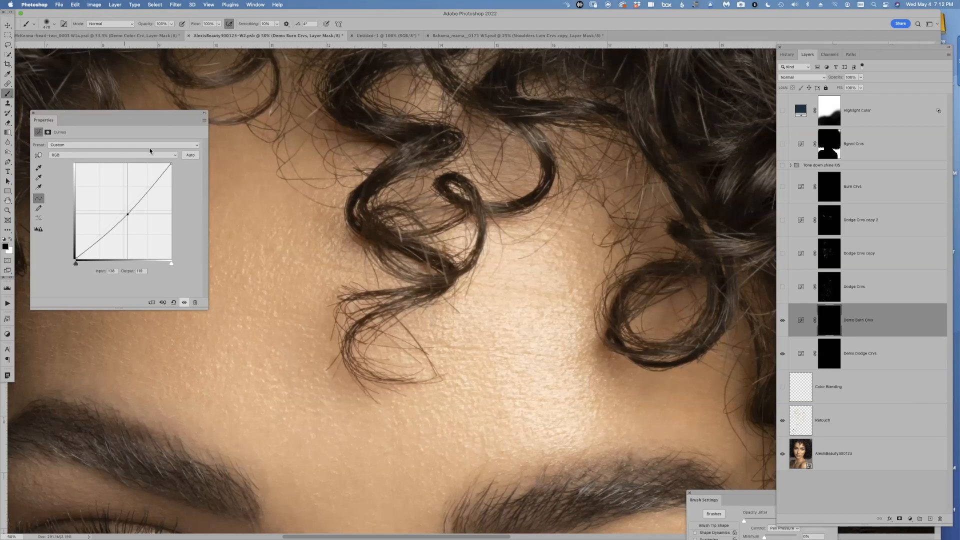
{"action": "left_click", "coordinate": [33, 112]}
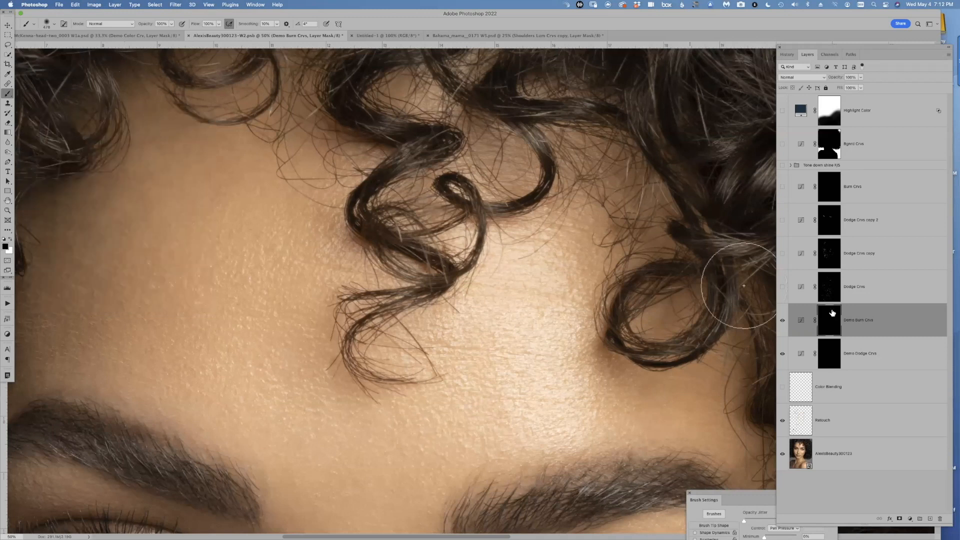
- Target the Demo Dodge Crvs mask over the upper forehead at 100% zoom, with a small white brush at 10% flow
{"action": "left_click", "coordinate": [830, 359]}
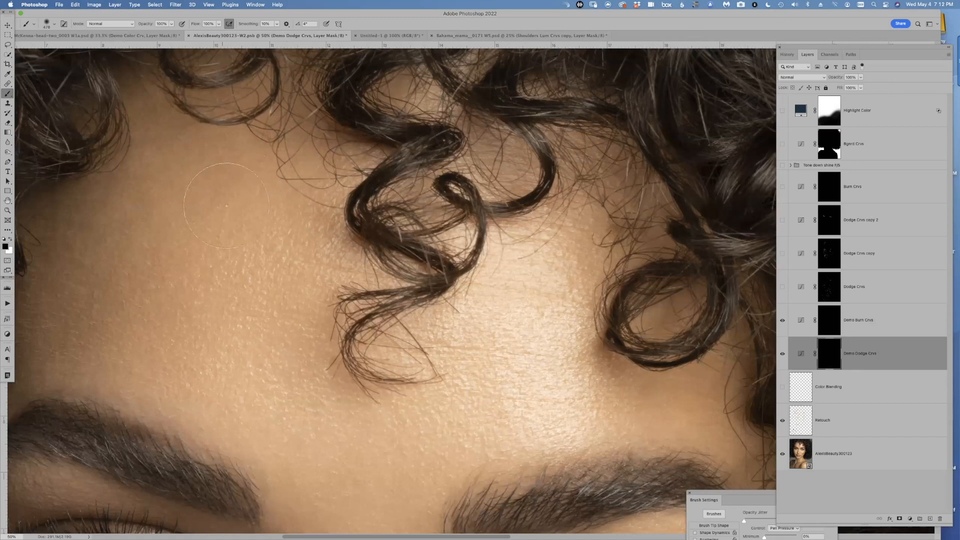
{"action": "key", "text": "x"}
{"action": "left_click_drag", "start_coordinate": [270, 198], "coordinate": [395, 289]}
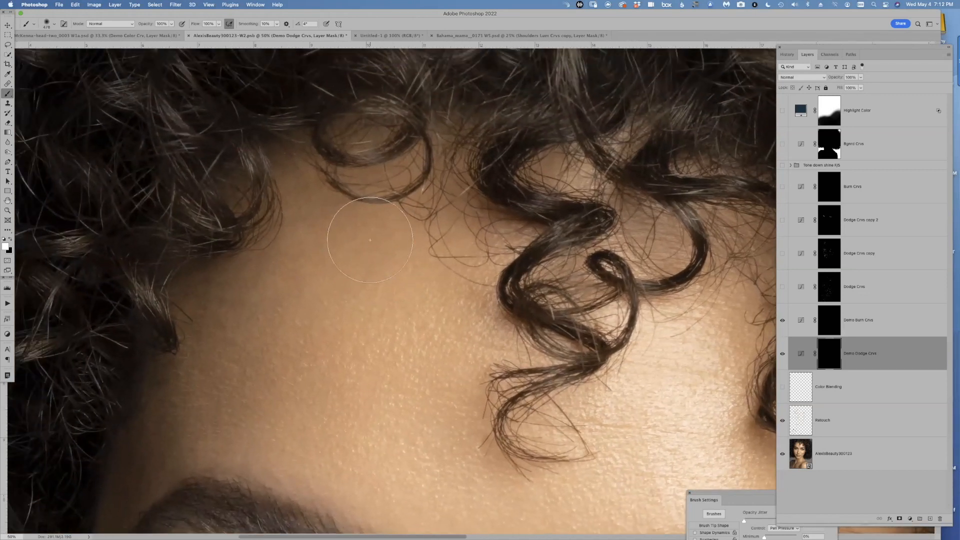
{"action": "mouse_move", "coordinate": [383, 241]}
{"action": "left_mouse_down"}
{"action": "mouse_move", "coordinate": [332, 247]}
{"action": "mouse_move", "coordinate": [330, 239]}
{"action": "left_mouse_up"}
{"action": "key", "text": "super+plus"}
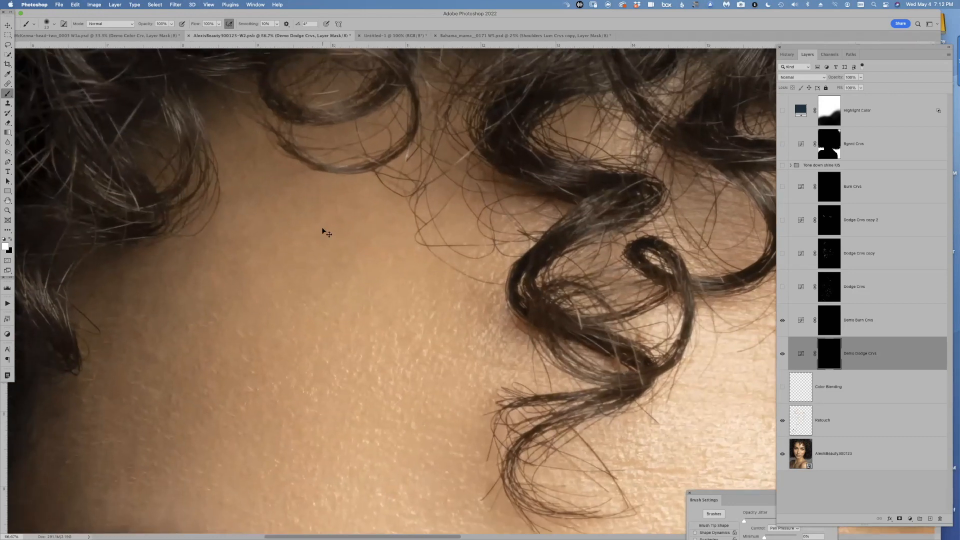
{"action": "key", "text": "super+plus"}
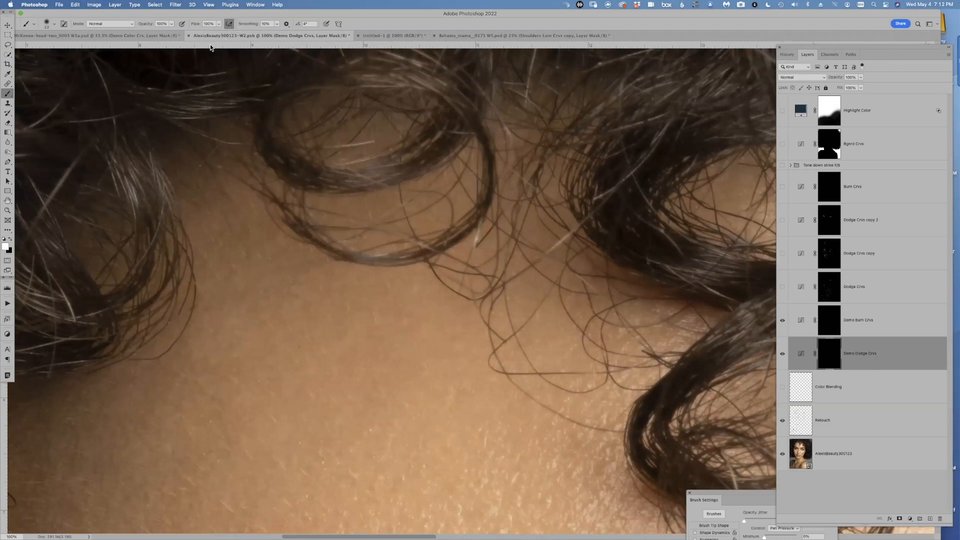
{"action": "key", "text": "shift+1"}
- Check the curve of the Demo Dodge Crvs layer and make its layer mask active again for painting
{"action": "double_click", "coordinate": [800, 354]}
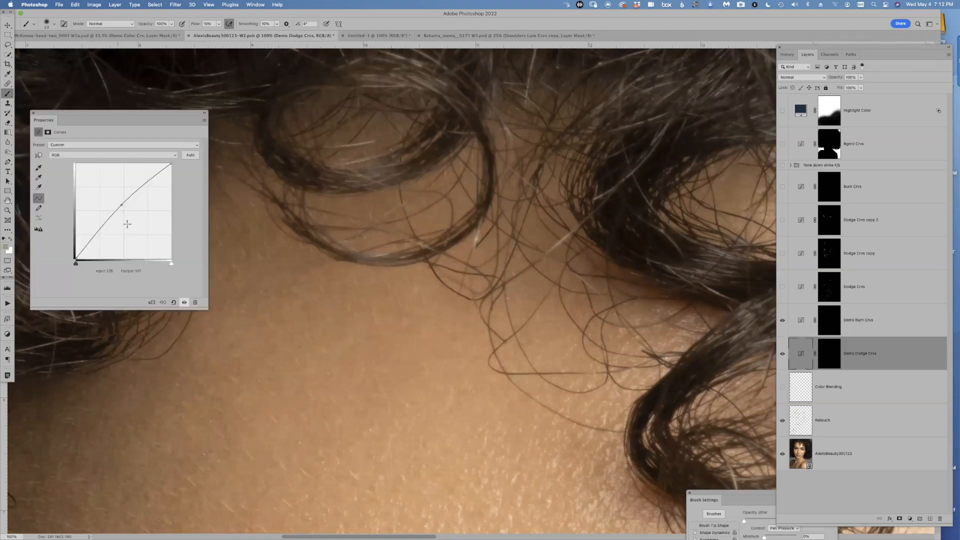
{"action": "left_click", "coordinate": [33, 113]}
{"action": "left_click", "coordinate": [320, 306]}
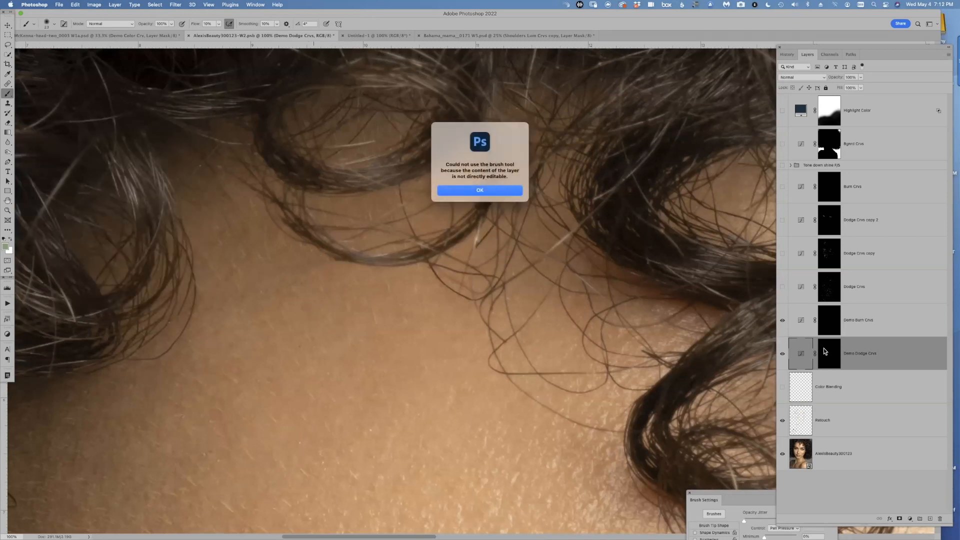
{"action": "left_click", "coordinate": [511, 189]}
{"action": "left_click", "coordinate": [831, 354]}
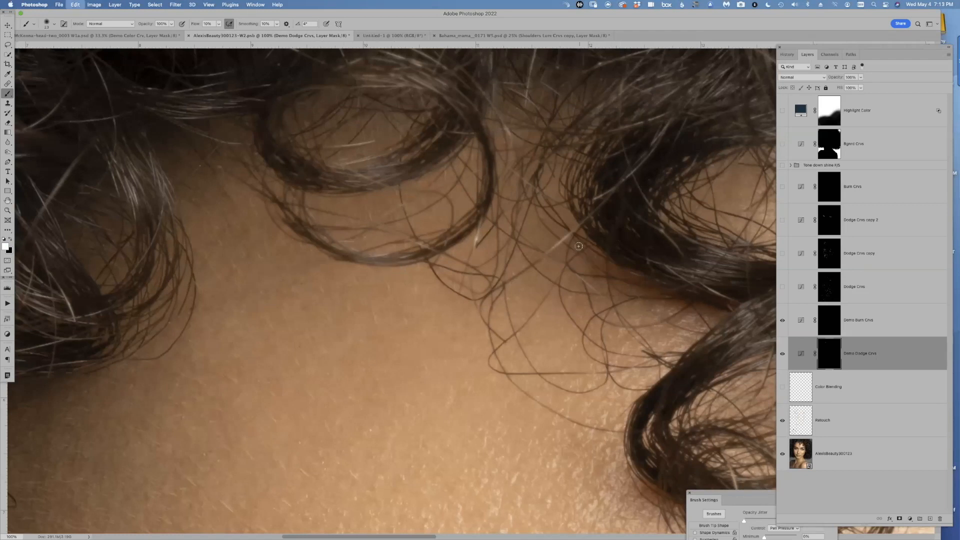
- Try lowering the brush flow to 5%
{"action": "left_click", "coordinate": [218, 24]}
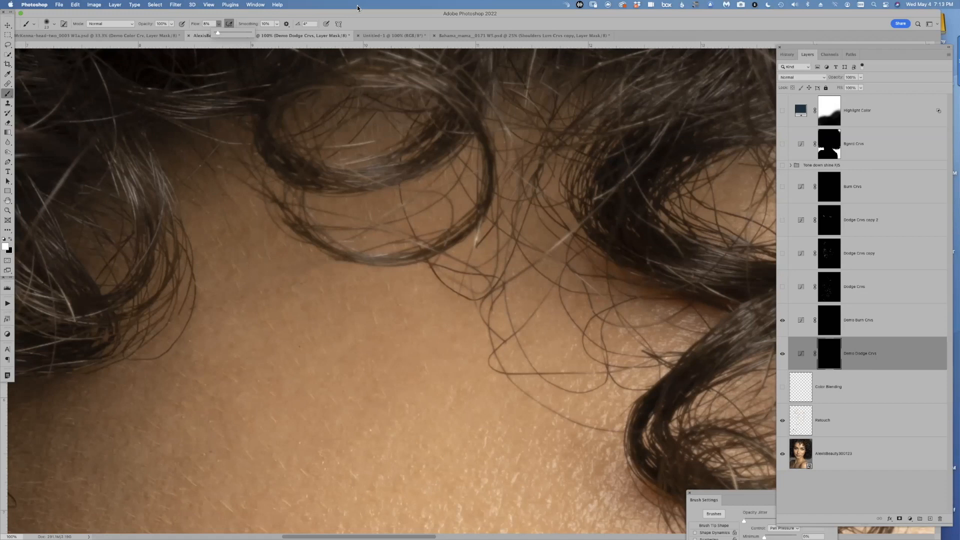
{"action": "left_click", "coordinate": [393, 17]}
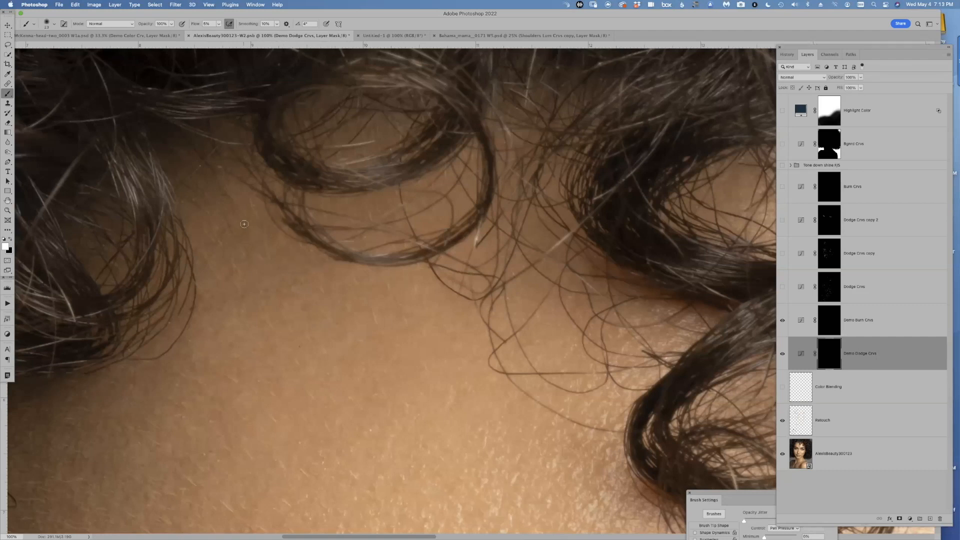
- Reduce the brush size over the forehead and restore white as the foreground colour for painting the Demo Dodge Crvs mask
{"action": "scroll", "coordinate": [401, 331], "scroll_direction": "down", "scroll_amount": 10}
{"action": "scroll", "coordinate": [401, 332], "scroll_direction": "right", "scroll_amount": 5}
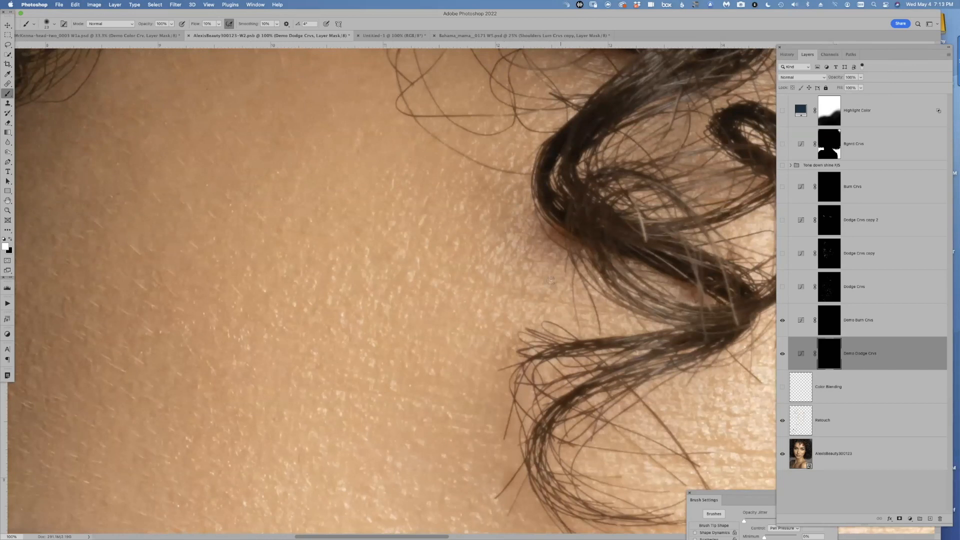
{"action": "scroll", "coordinate": [448, 319], "scroll_direction": "down", "scroll_amount": 3}
{"action": "scroll", "coordinate": [448, 319], "scroll_direction": "left", "scroll_amount": 6}
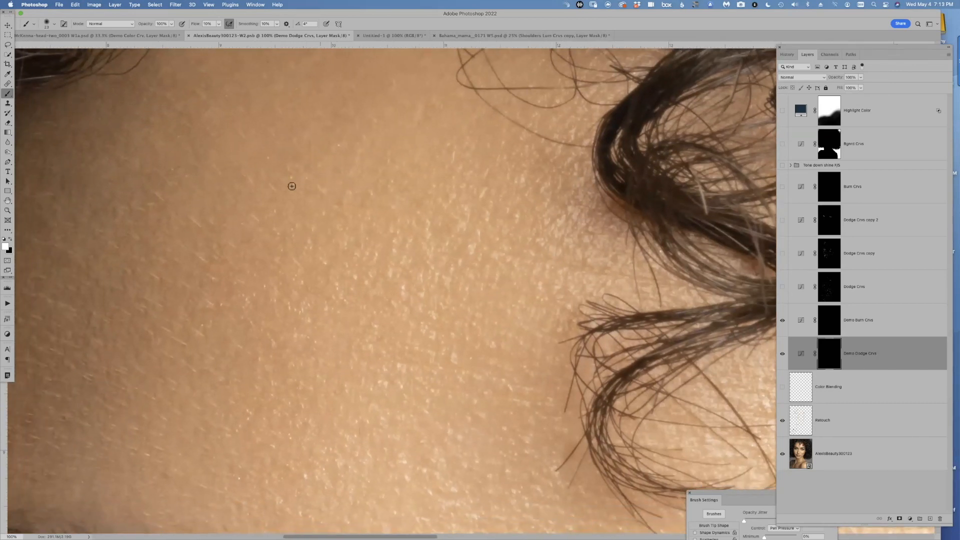
{"action": "scroll", "coordinate": [287, 227], "scroll_direction": "left", "scroll_amount": 8}
{"action": "left_click", "coordinate": [359, 199], "text": "alt"}
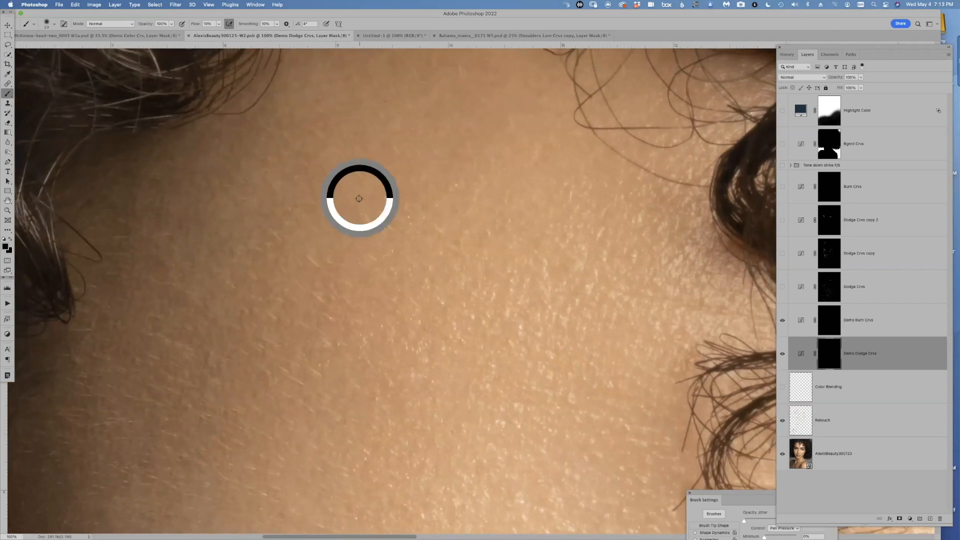
{"action": "left_click_drag", "start_coordinate": [369, 209], "coordinate": [364, 208]}
{"action": "key", "text": "d"}
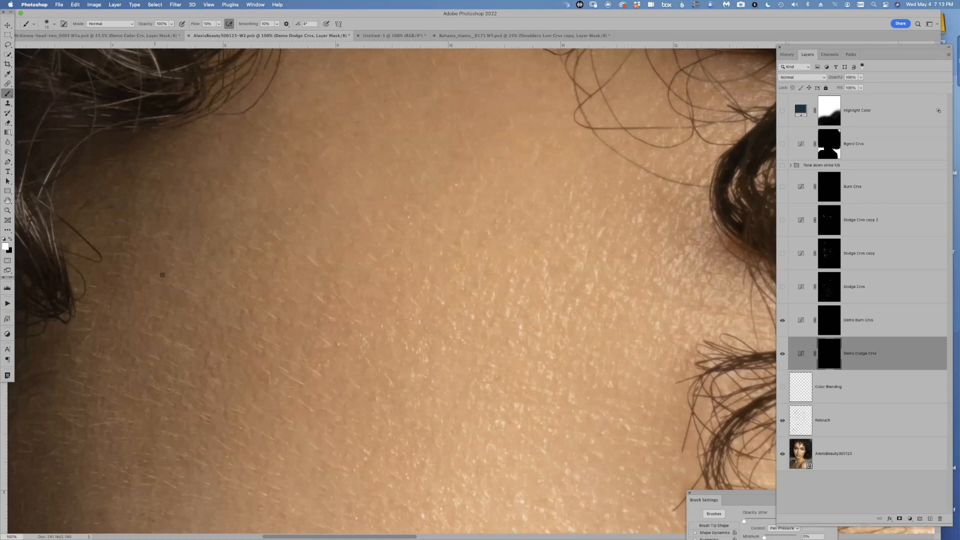
- Examine the lower forehead, eyebrows and nose bridge at 100% for uneven patches of skin that need dodging
{"action": "scroll", "coordinate": [457, 257], "scroll_direction": "down", "scroll_amount": 8}
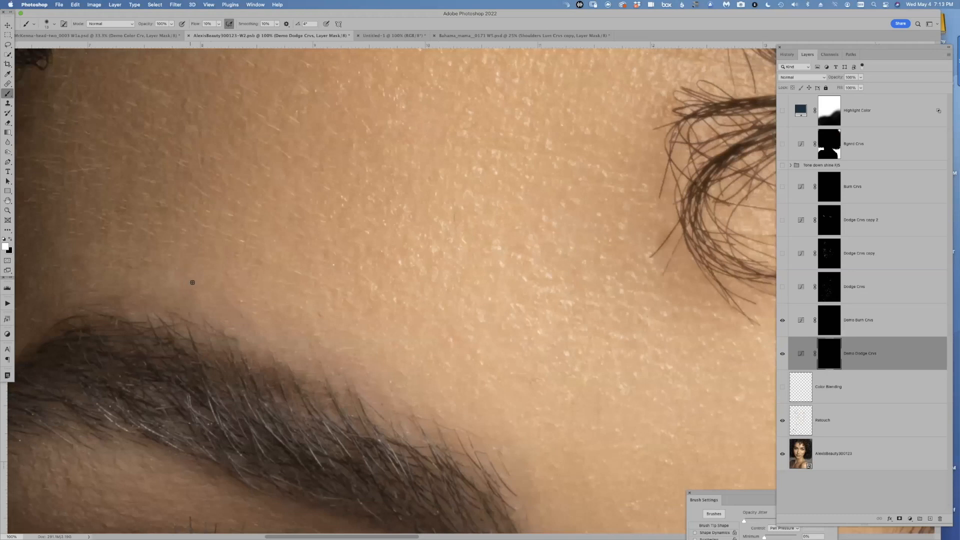
{"action": "scroll", "coordinate": [384, 290], "scroll_direction": "left", "scroll_amount": 5}
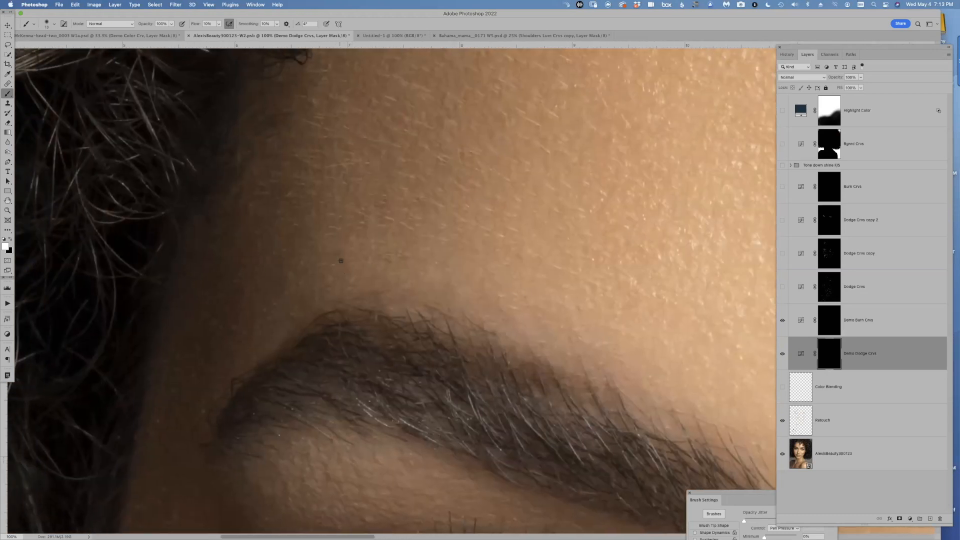
{"action": "scroll", "coordinate": [350, 274], "scroll_direction": "right", "scroll_amount": 5}
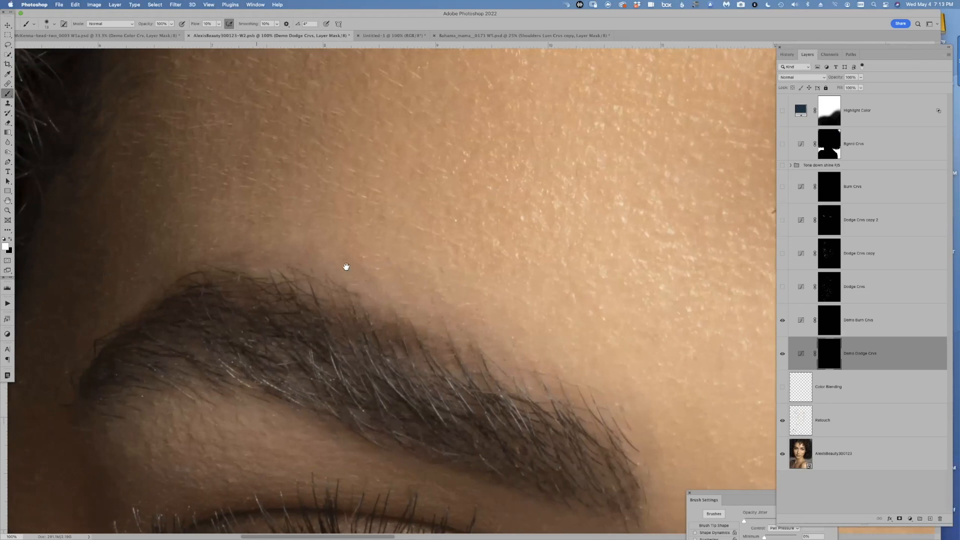
{"action": "scroll", "coordinate": [454, 337], "scroll_direction": "right", "scroll_amount": 3}
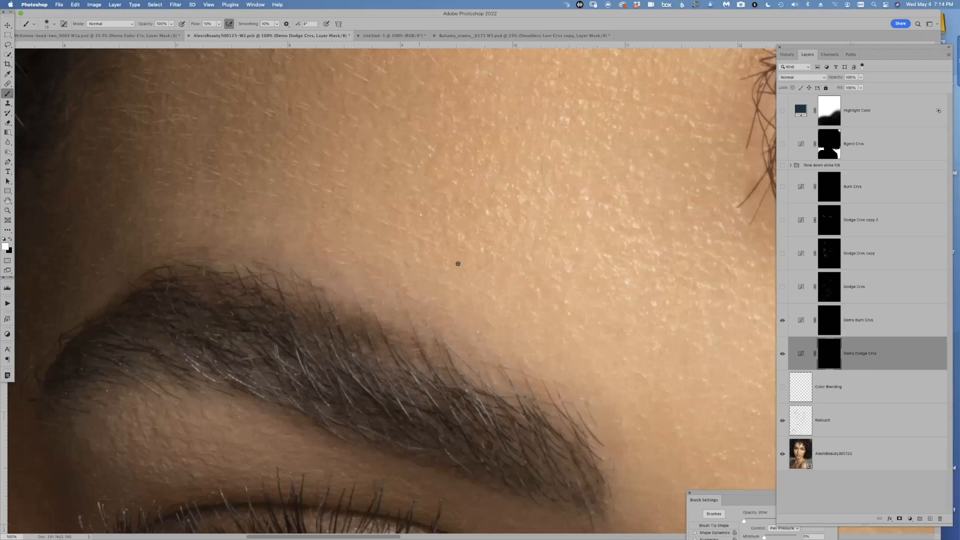
{"action": "scroll", "coordinate": [390, 268], "scroll_direction": "right", "scroll_amount": 5}
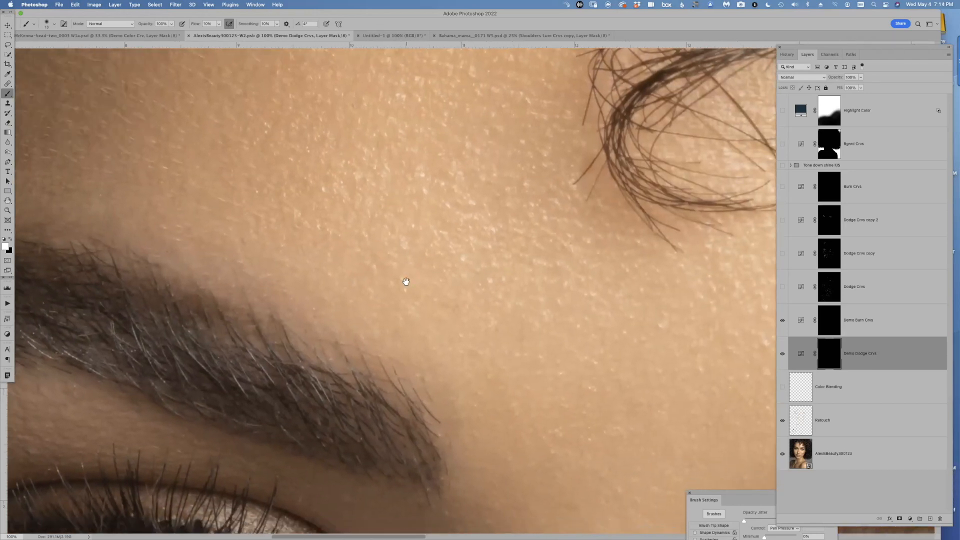
{"action": "left_click_drag", "start_coordinate": [334, 323], "coordinate": [265, 237]}
{"action": "left_click_drag", "start_coordinate": [358, 332], "coordinate": [242, 316]}
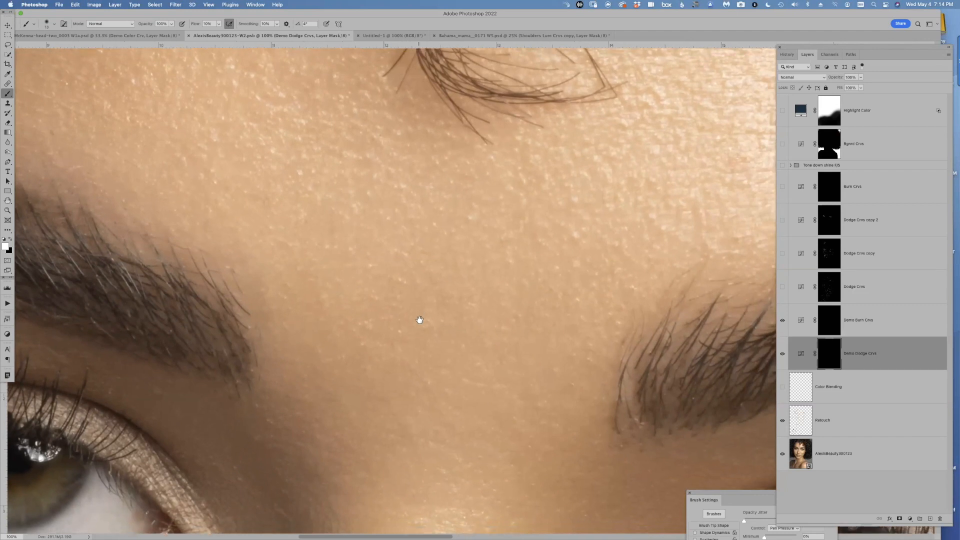
{"action": "scroll", "coordinate": [420, 320], "scroll_direction": "down", "scroll_amount": 10}
{"action": "scroll", "coordinate": [405, 300], "scroll_direction": "right", "scroll_amount": 6}
{"action": "left_click_drag", "start_coordinate": [402, 298], "coordinate": [439, 165]}
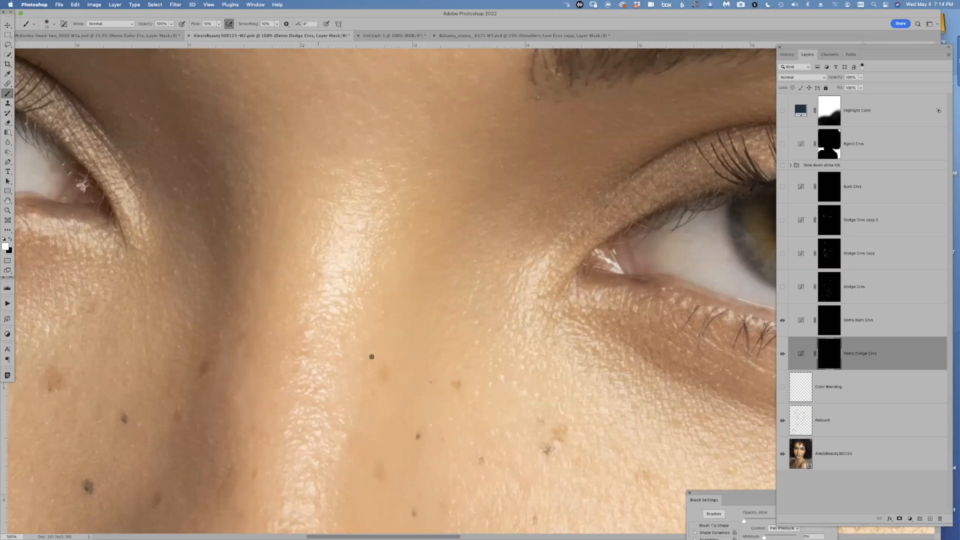
{"action": "scroll", "coordinate": [362, 365], "scroll_direction": "down", "scroll_amount": 6}
{"action": "scroll", "coordinate": [362, 364], "scroll_direction": "left", "scroll_amount": 4}
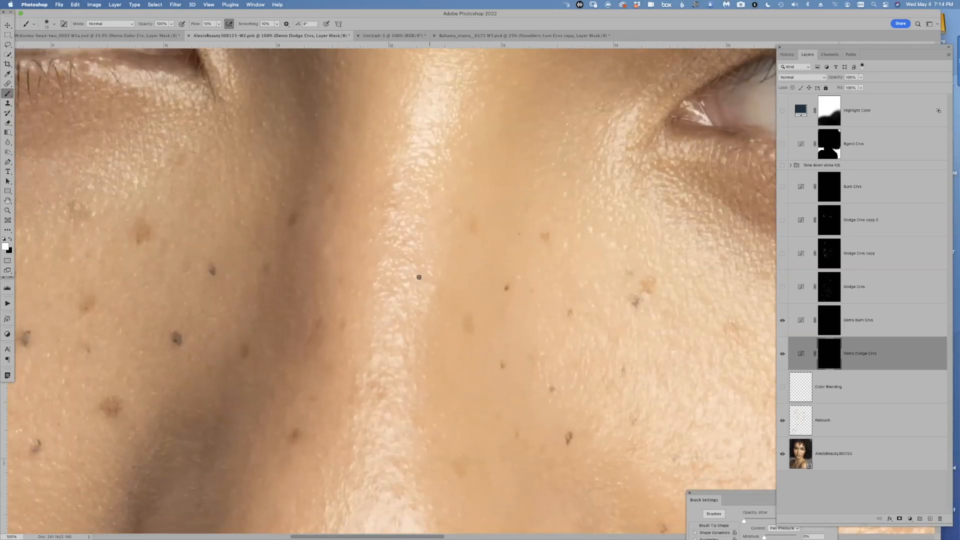
- Enlarge the brush and paint white on the Demo Dodge Crvs mask to lighten the shadow beneath the eye on the image's right
{"action": "scroll", "coordinate": [416, 300], "scroll_direction": "right", "scroll_amount": 15}
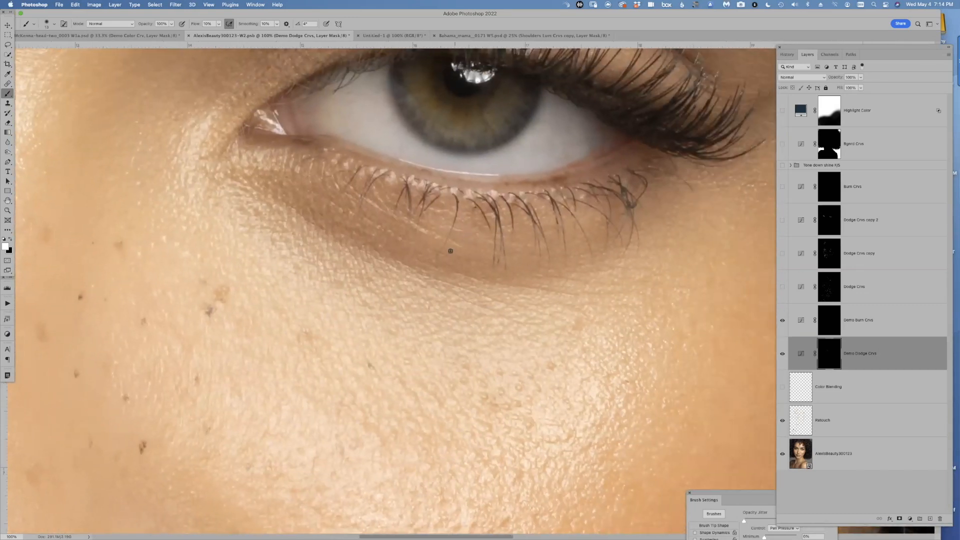
{"action": "left_click_drag", "start_coordinate": [450, 251], "coordinate": [458, 251]}
{"action": "left_click_drag", "start_coordinate": [377, 229], "coordinate": [384, 229]}
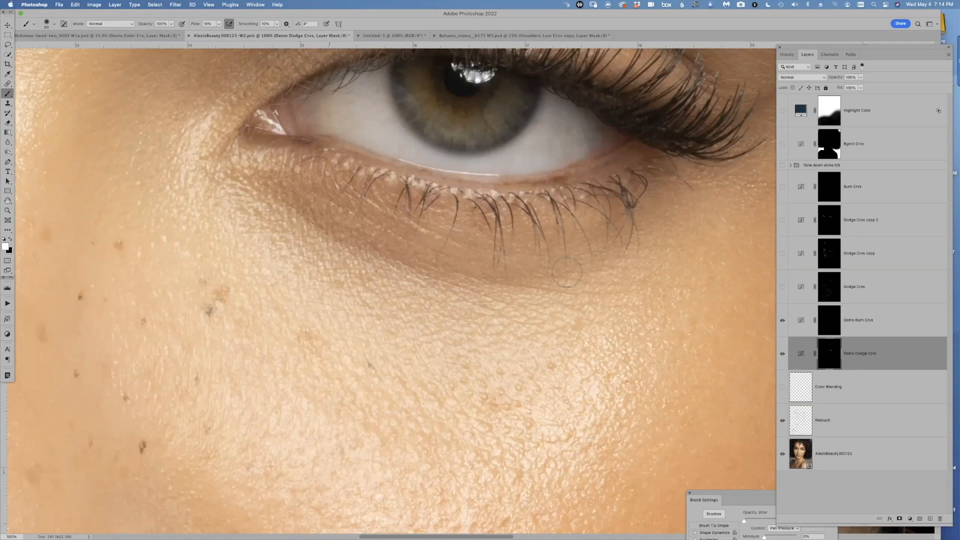
{"action": "left_click_drag", "start_coordinate": [518, 261], "coordinate": [512, 261]}
{"action": "scroll", "coordinate": [506, 257], "scroll_direction": "right", "scroll_amount": 6}
{"action": "scroll", "coordinate": [506, 257], "scroll_direction": "up", "scroll_amount": 1}
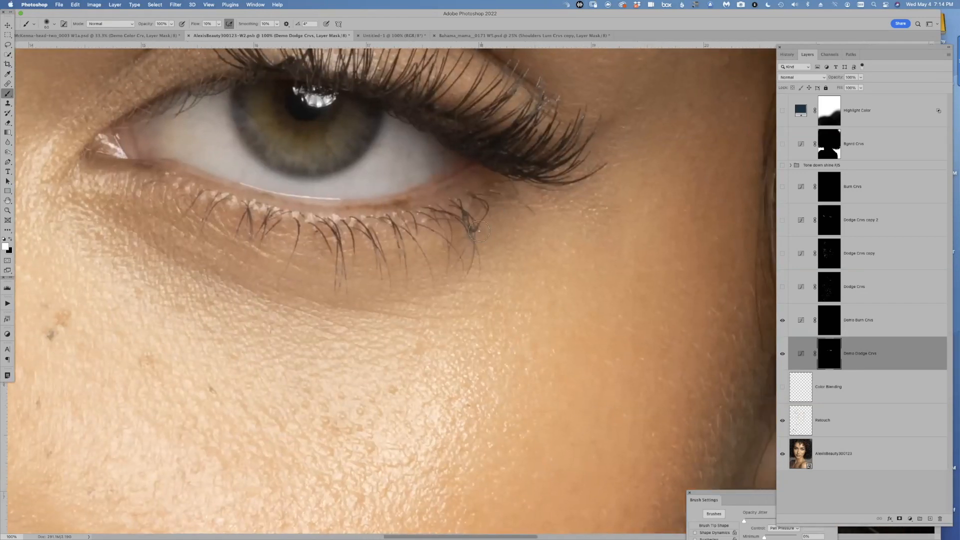
{"action": "scroll", "coordinate": [467, 234], "scroll_direction": "down", "scroll_amount": 1}
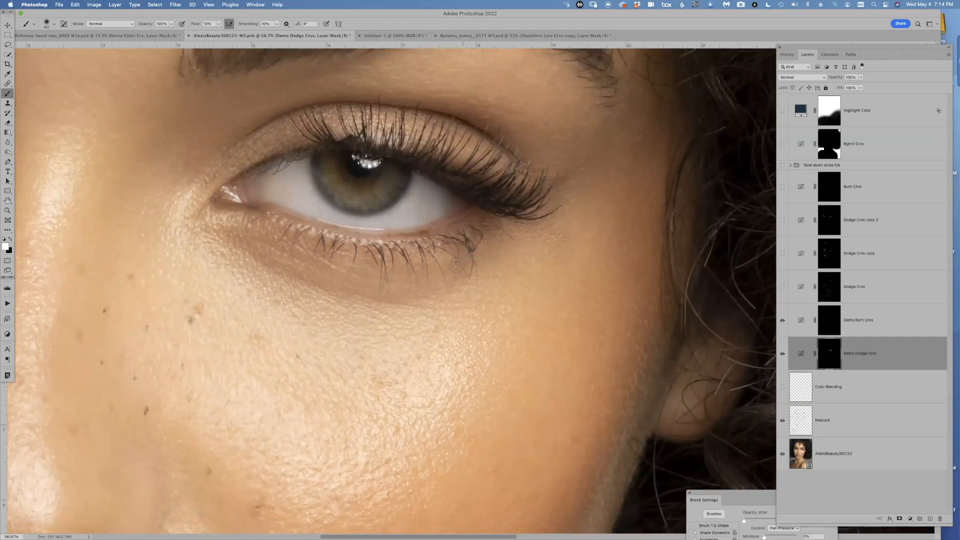
- Lighten the dark area beneath the eye on the image's left by painting the Demo Dodge Crvs mask at 66.7% zoom
{"action": "left_click_drag", "start_coordinate": [504, 309], "coordinate": [610, 323]}
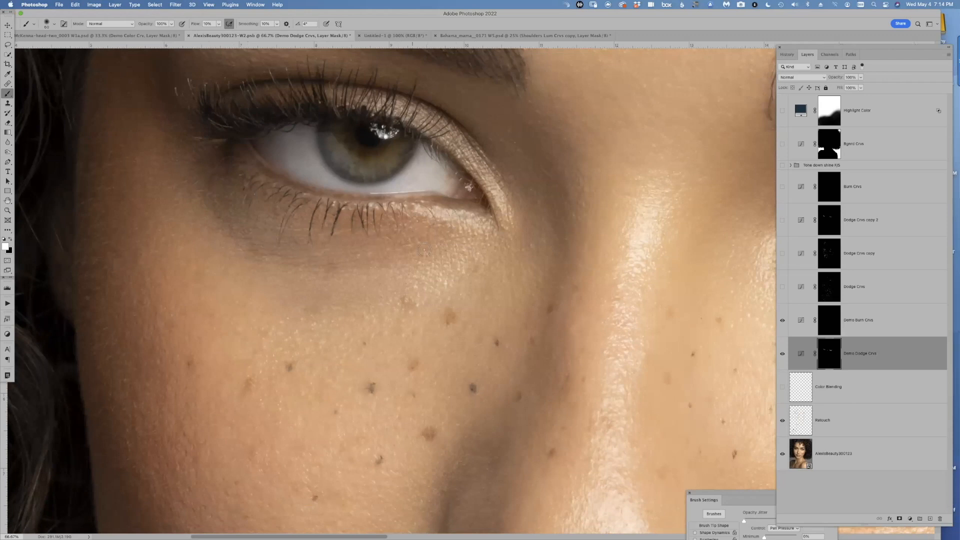
{"action": "mouse_move", "coordinate": [388, 274]}
{"action": "left_mouse_down"}
{"action": "mouse_move", "coordinate": [373, 281]}
{"action": "mouse_move", "coordinate": [371, 267]}
{"action": "left_mouse_up"}
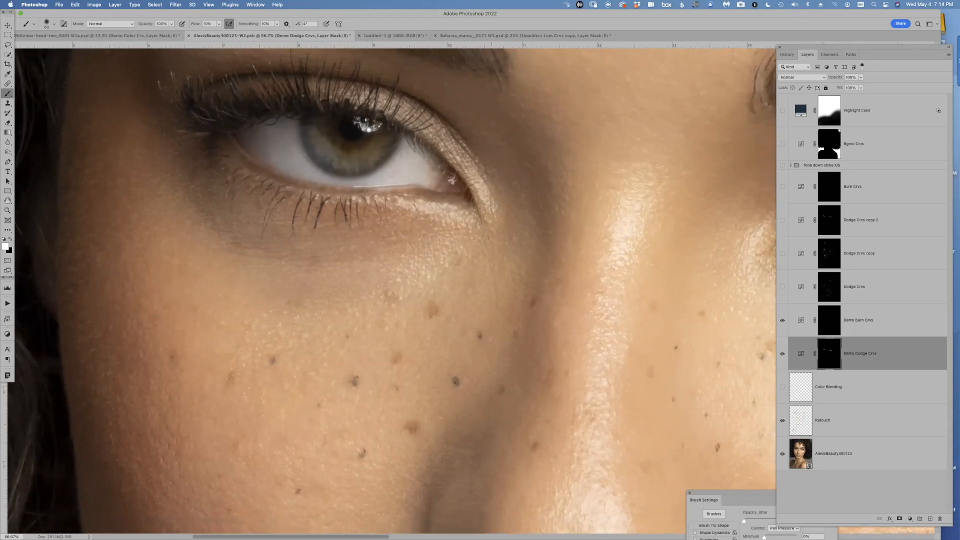
{"action": "left_click_drag", "start_coordinate": [318, 266], "coordinate": [315, 267]}
{"action": "mouse_move", "coordinate": [303, 299]}
{"action": "left_mouse_down"}
{"action": "mouse_move", "coordinate": [314, 306]}
{"action": "mouse_move", "coordinate": [314, 261]}
{"action": "left_mouse_up"}
- Review the nose, mouth, eye and cheek for further dodging areas, adapting the brush size to the features
{"action": "scroll", "coordinate": [488, 321], "scroll_direction": "down", "scroll_amount": 6}
{"action": "scroll", "coordinate": [488, 321], "scroll_direction": "right", "scroll_amount": 5}
{"action": "left_click_drag", "start_coordinate": [427, 227], "coordinate": [420, 228]}
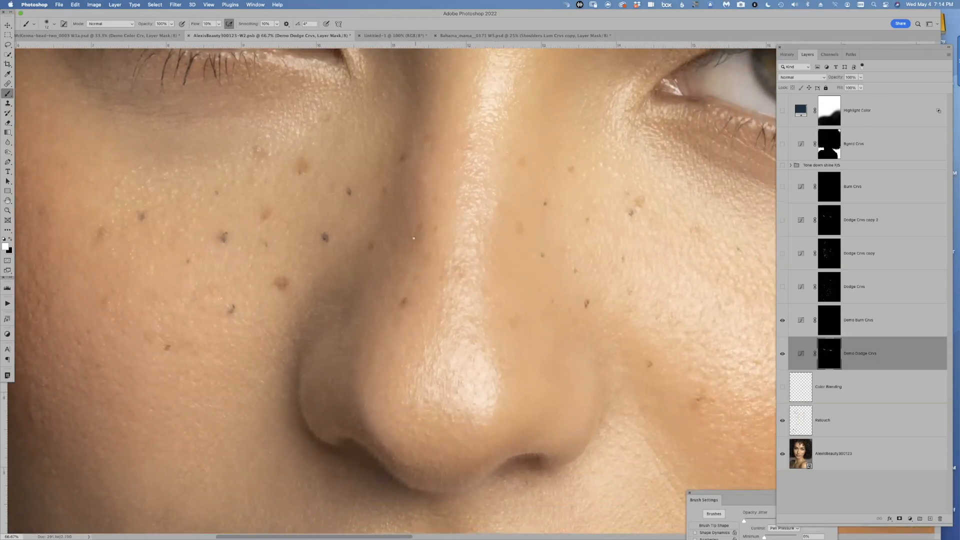
{"action": "scroll", "coordinate": [438, 249], "scroll_direction": "up", "scroll_amount": 2}
{"action": "scroll", "coordinate": [438, 248], "scroll_direction": "right", "scroll_amount": 1}
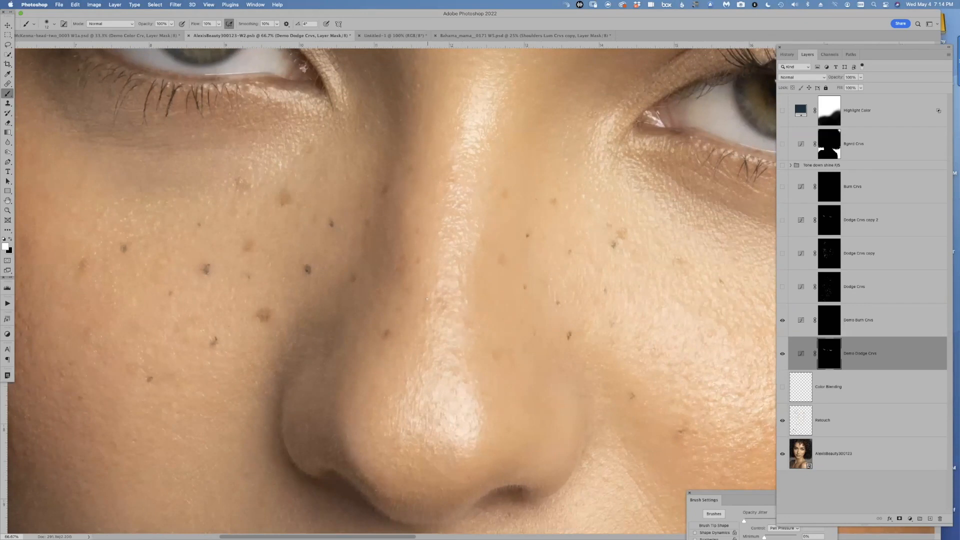
{"action": "scroll", "coordinate": [442, 300], "scroll_direction": "down", "scroll_amount": 4}
{"action": "scroll", "coordinate": [442, 300], "scroll_direction": "right", "scroll_amount": 4}
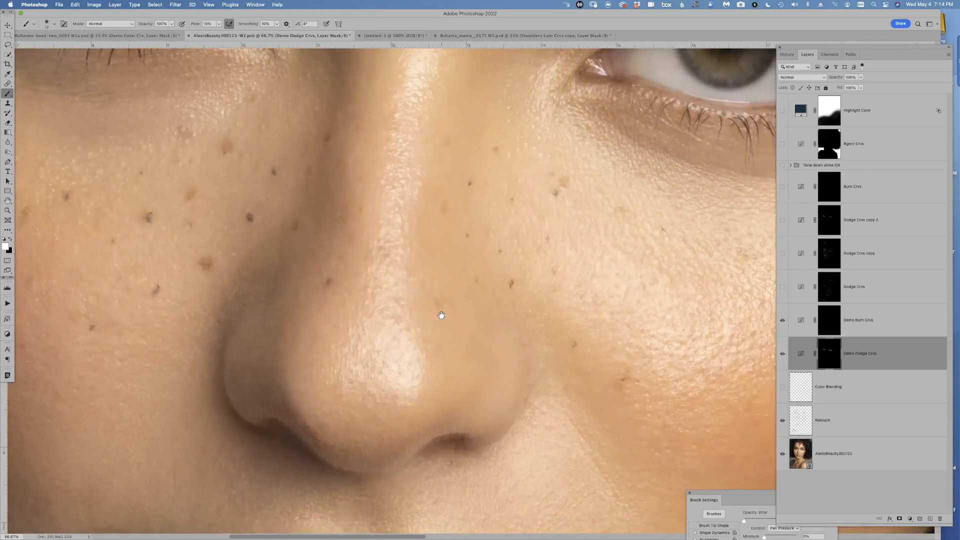
{"action": "left_click_drag", "start_coordinate": [402, 301], "coordinate": [405, 303]}
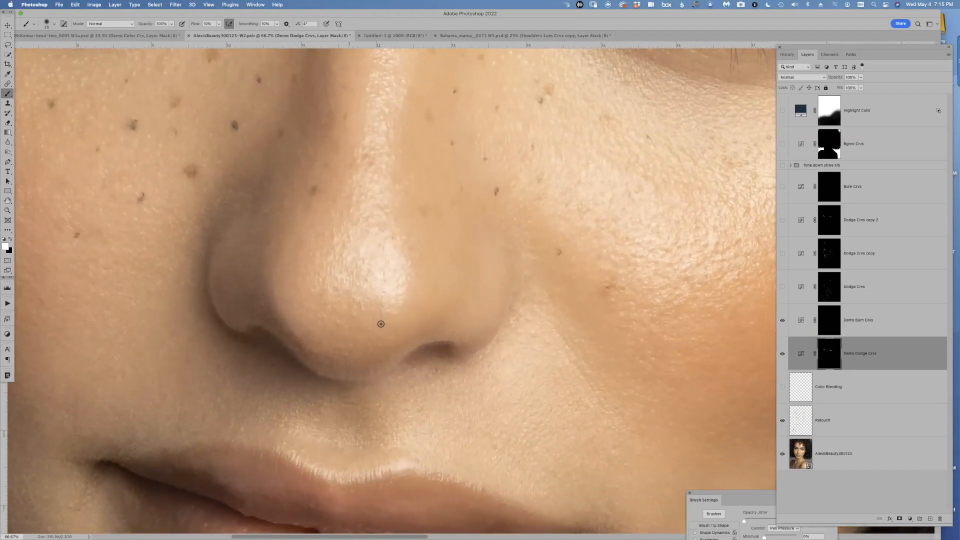
{"action": "left_click_drag", "start_coordinate": [335, 463], "coordinate": [318, 419]}
{"action": "left_click_drag", "start_coordinate": [534, 201], "coordinate": [265, 355]}
{"action": "left_click_drag", "start_coordinate": [422, 353], "coordinate": [370, 510]}
{"action": "left_click_drag", "start_coordinate": [437, 394], "coordinate": [434, 386]}
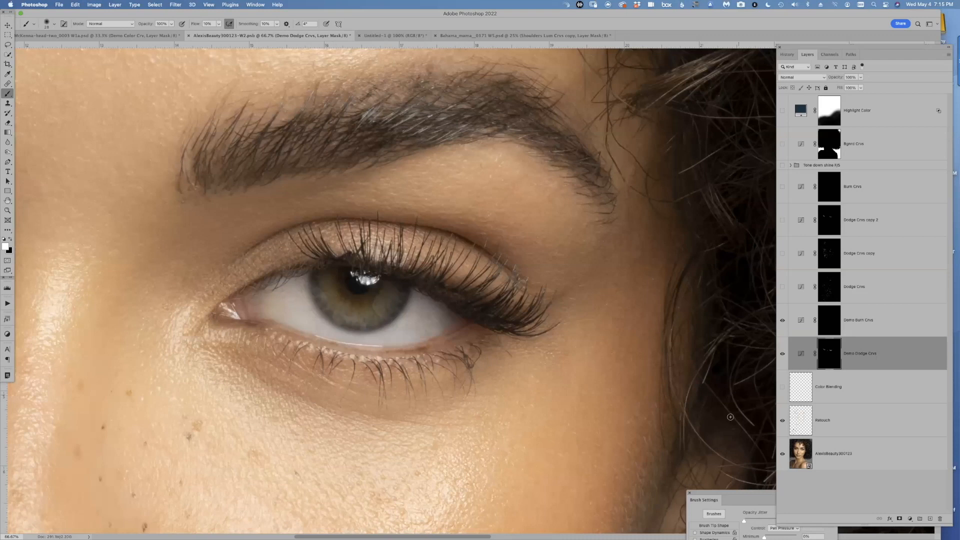
{"action": "scroll", "coordinate": [695, 393], "scroll_direction": "down", "scroll_amount": 10}
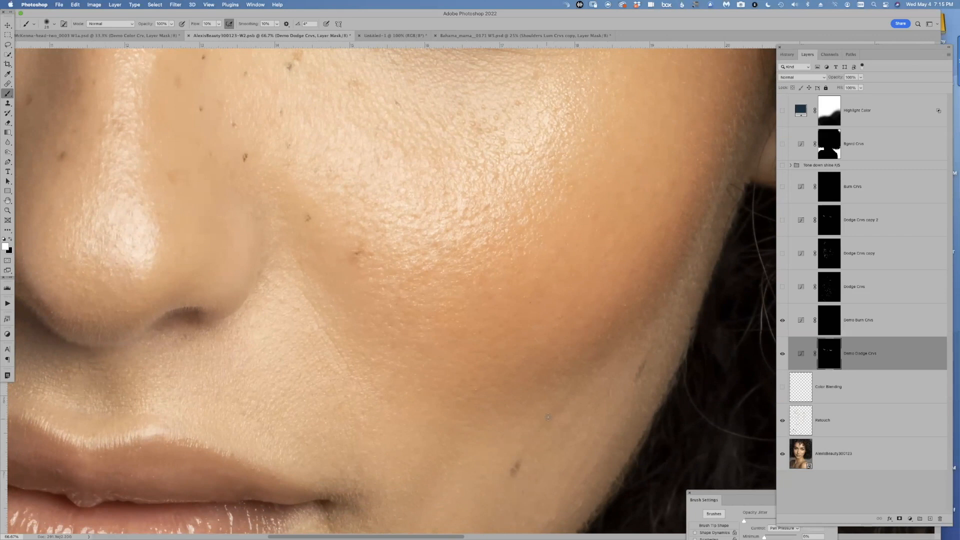
- Hide both demo Curves layers, show Dodge Crvs, Dodge Crvs copy and Dodge Crvs copy 2, and select the Dodge Crvs layer
{"action": "left_click_drag", "start_coordinate": [783, 354], "coordinate": [782, 320]}
{"action": "left_click", "coordinate": [783, 289]}
{"action": "key", "text": "super+minus"}
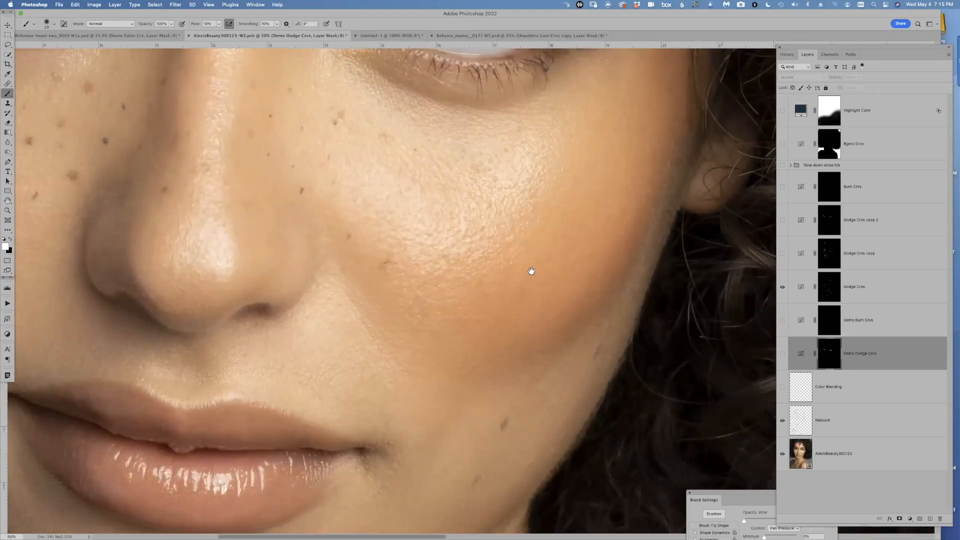
{"action": "left_click_drag", "start_coordinate": [482, 348], "coordinate": [443, 381]}
{"action": "left_click", "coordinate": [873, 283]}
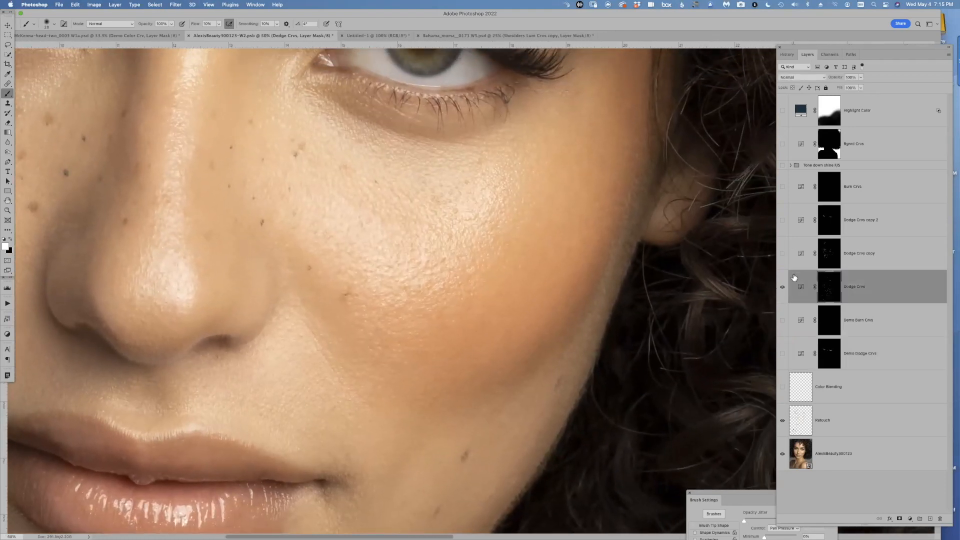
{"action": "left_click", "coordinate": [783, 220]}
{"action": "left_click_drag", "start_coordinate": [595, 340], "coordinate": [752, 273]}
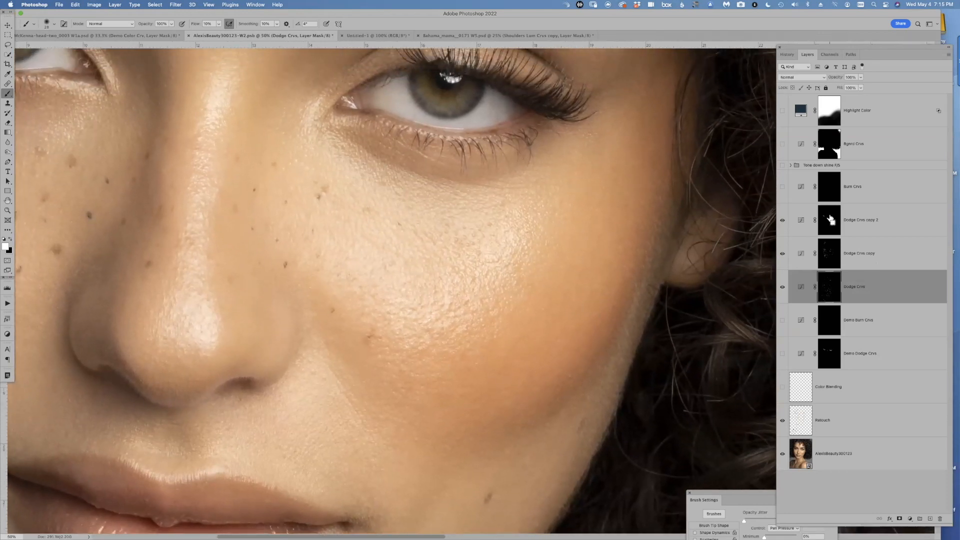
- Inspect the finished dodging on the cheek, mouth corner, jaw and eye area at 200%, 100% and 50% zoom
{"action": "key", "text": "super+1"}
{"action": "key", "text": "super+equal"}
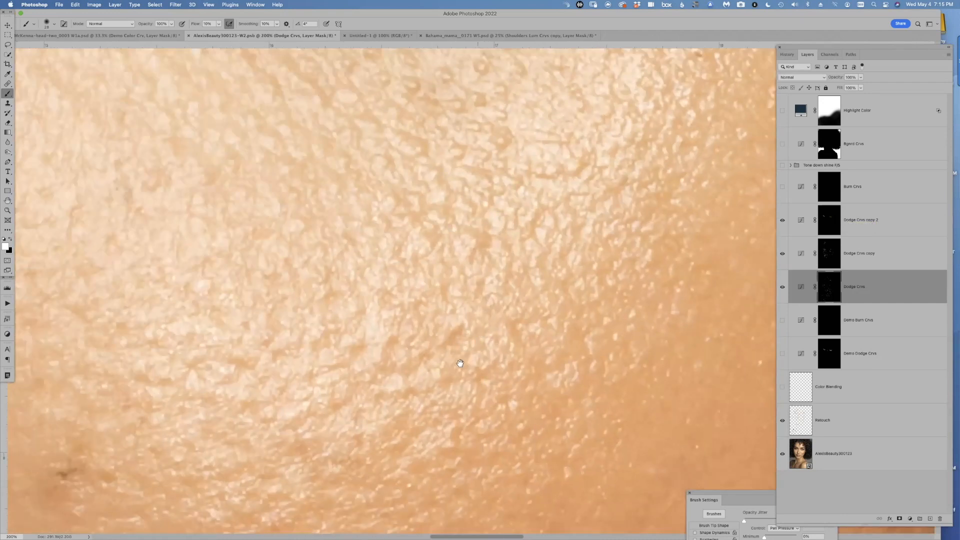
{"action": "scroll", "coordinate": [450, 332], "scroll_direction": "down", "scroll_amount": 10}
{"action": "scroll", "coordinate": [450, 332], "scroll_direction": "left", "scroll_amount": 5}
{"action": "scroll", "coordinate": [449, 334], "scroll_direction": "left", "scroll_amount": 10}
{"action": "scroll", "coordinate": [450, 334], "scroll_direction": "up", "scroll_amount": 2}
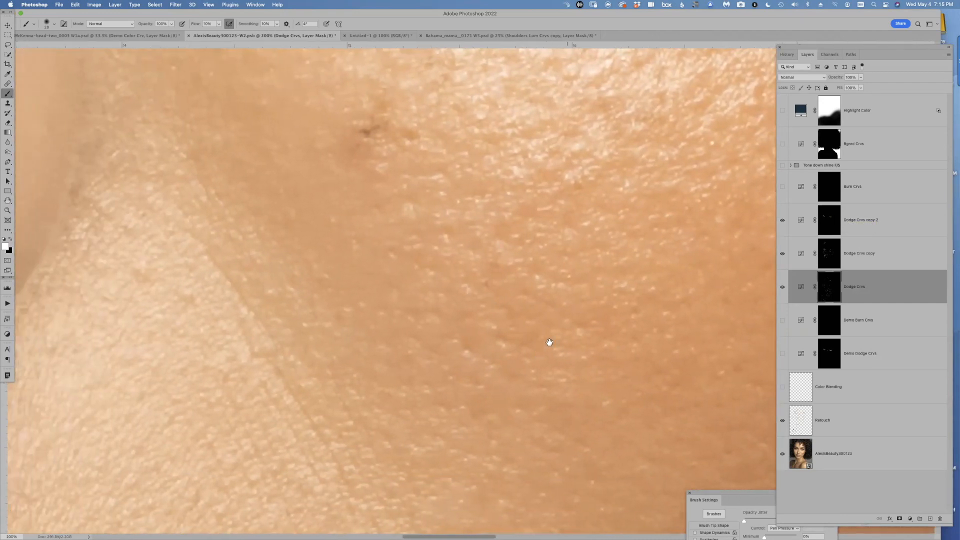
{"action": "key", "text": "super+minus"}
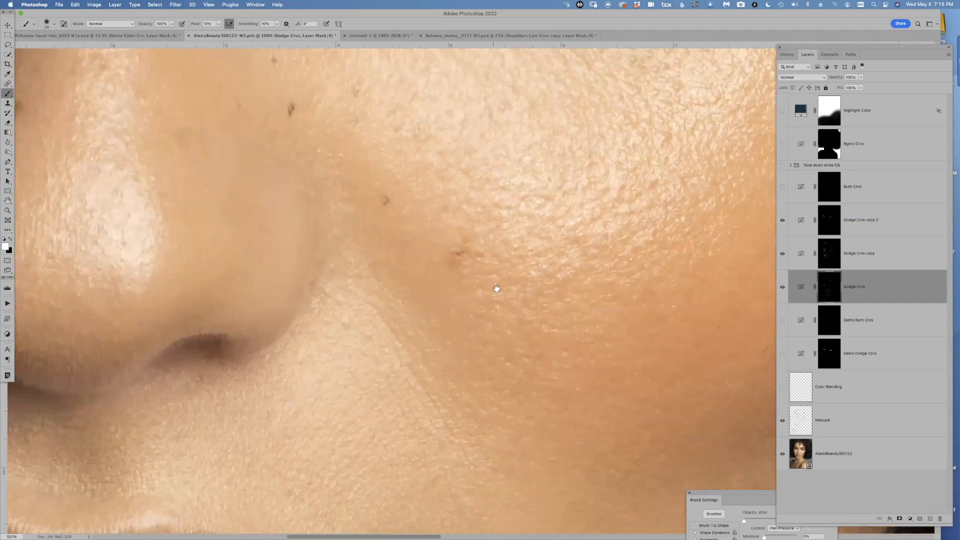
{"action": "left_click_drag", "start_coordinate": [489, 295], "coordinate": [400, 258]}
{"action": "scroll", "coordinate": [450, 229], "scroll_direction": "down", "scroll_amount": 10}
{"action": "scroll", "coordinate": [450, 229], "scroll_direction": "right", "scroll_amount": 3}
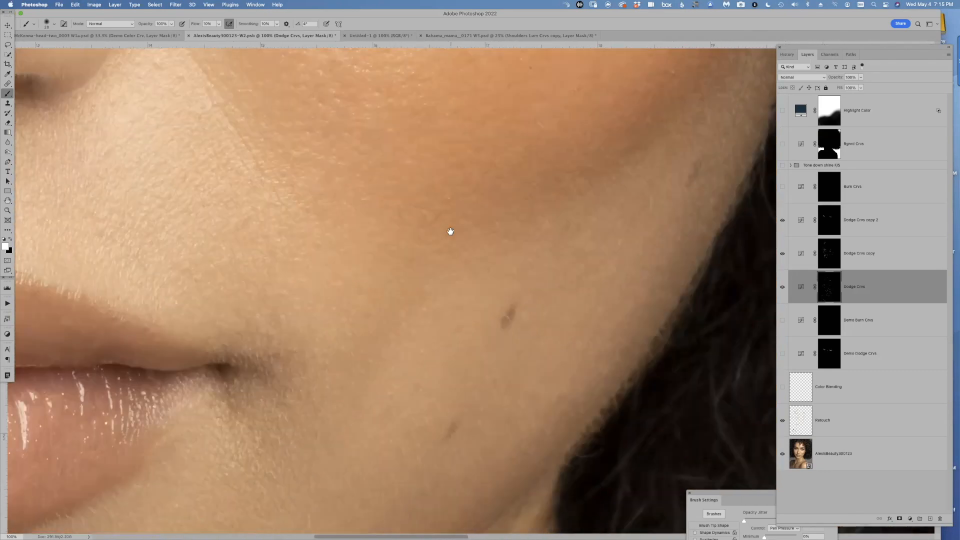
{"action": "scroll", "coordinate": [499, 218], "scroll_direction": "down", "scroll_amount": 4}
{"action": "key", "text": "super+minus"}
{"action": "scroll", "coordinate": [476, 385], "scroll_direction": "up", "scroll_amount": 10}
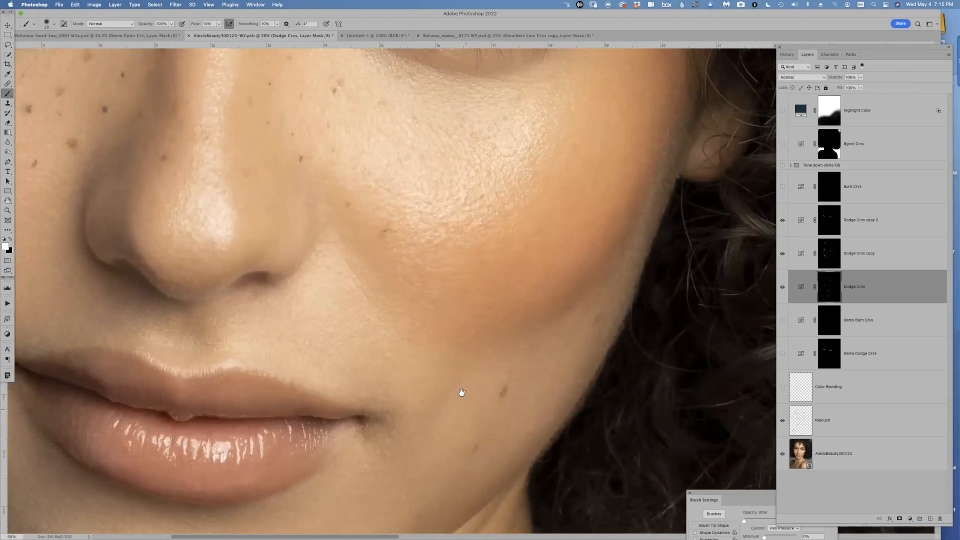
{"action": "scroll", "coordinate": [464, 307], "scroll_direction": "up", "scroll_amount": 5}
{"action": "scroll", "coordinate": [464, 307], "scroll_direction": "left", "scroll_amount": 6}
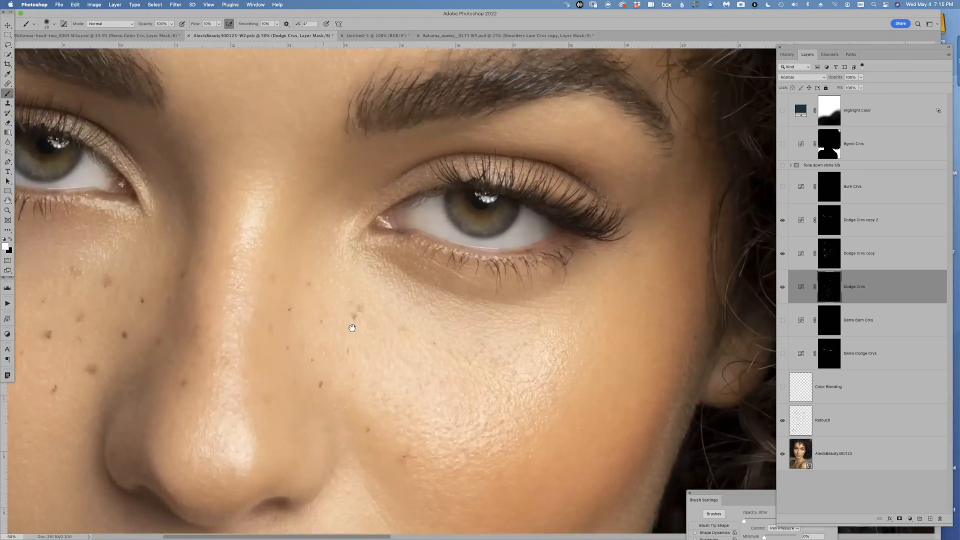
- Duplicate the Dodge Crvs adjustment layer together with its mask
{"action": "left_click_drag", "start_coordinate": [453, 266], "coordinate": [452, 266]}
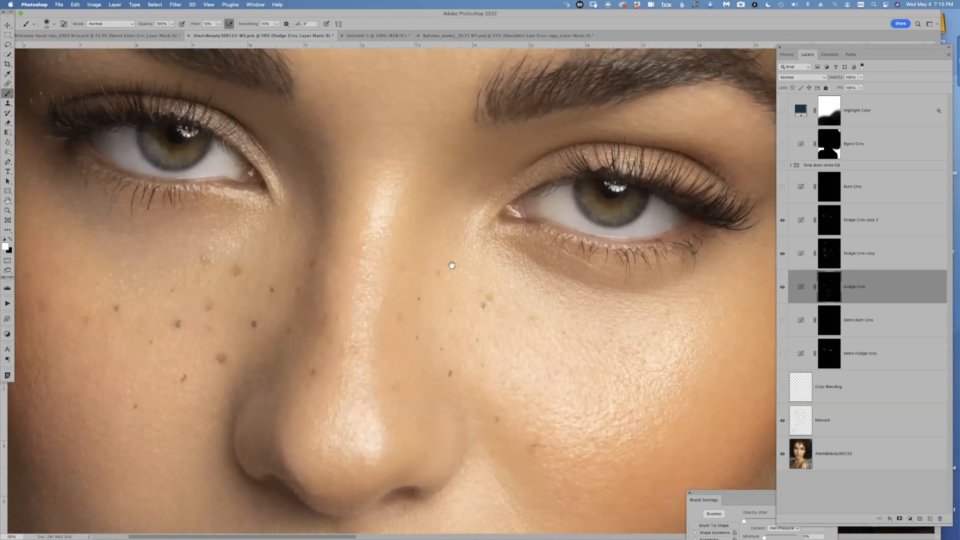
{"action": "key", "text": "super+minus"}
{"action": "key", "text": "super+minus"}
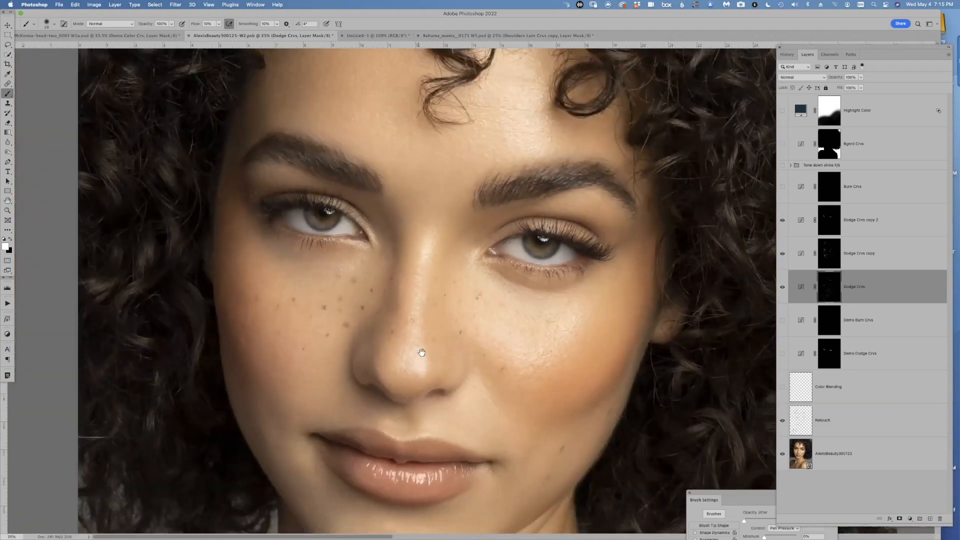
{"action": "scroll", "coordinate": [427, 366], "scroll_direction": "up", "scroll_amount": 3}
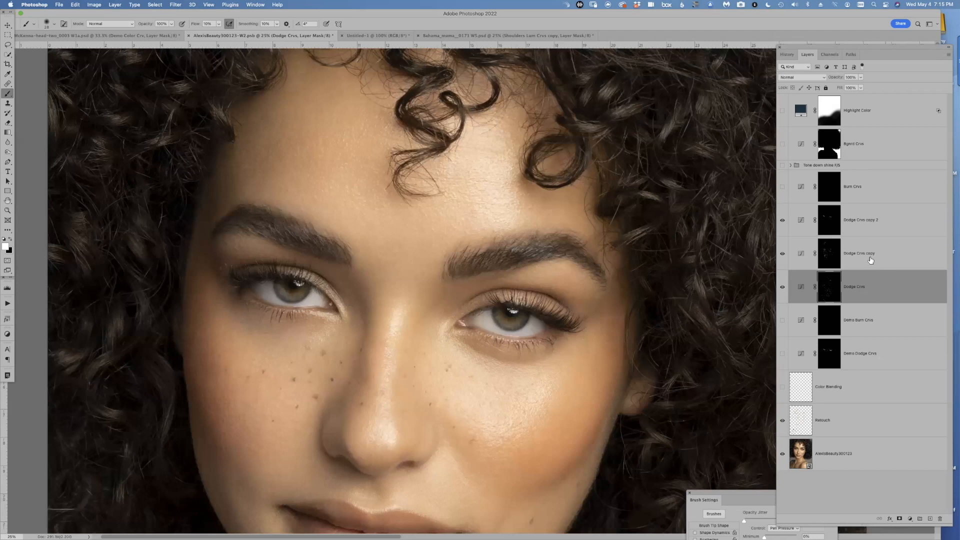
{"action": "key", "text": "super+j"}
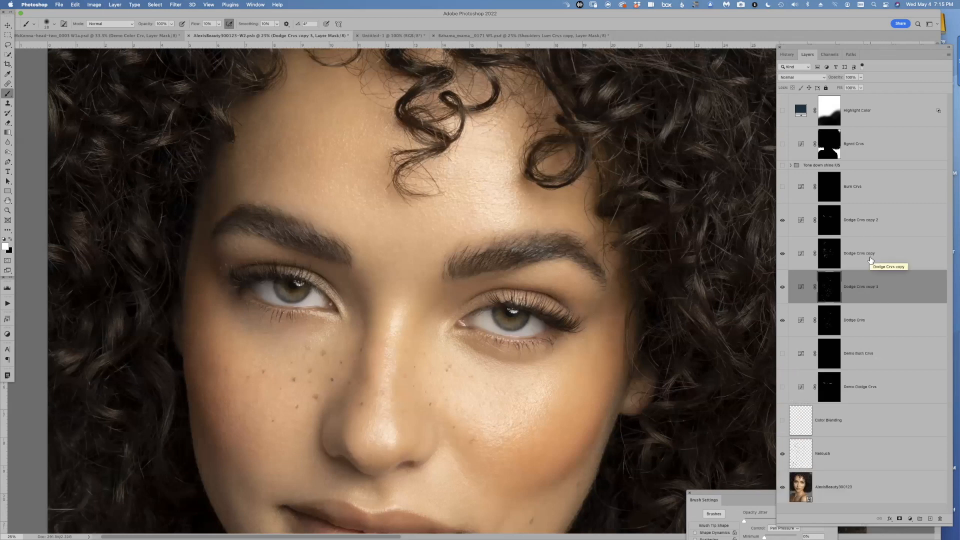
- Select the whole canvas, clear the Dodge Crvs copy 3 mask to black, and toggle the layer's visibility to check it
{"action": "key", "text": "super+a"}
{"action": "left_click", "coordinate": [828, 286], "text": "alt"}
{"action": "left_click", "coordinate": [830, 286], "text": "alt"}
{"action": "left_click", "coordinate": [782, 288]}
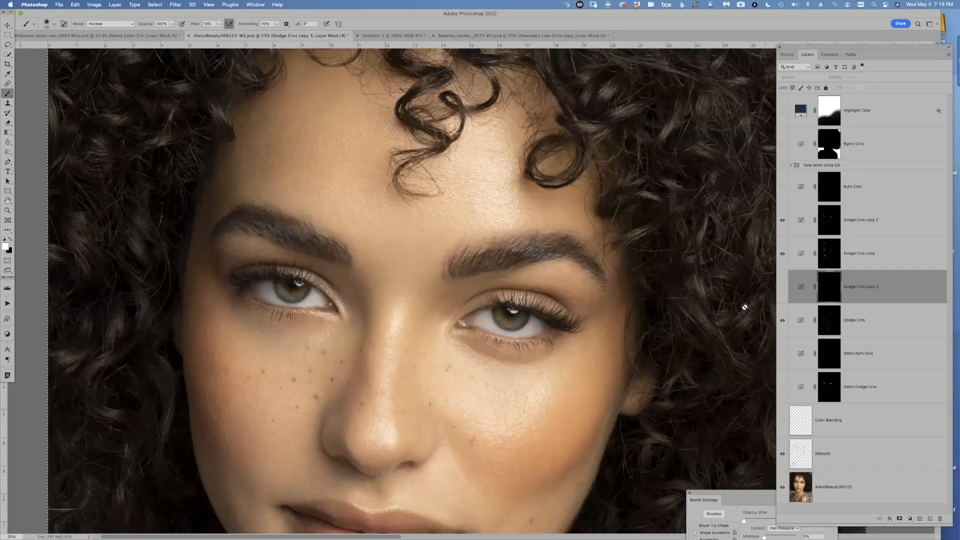
{"action": "left_click", "coordinate": [783, 287]}
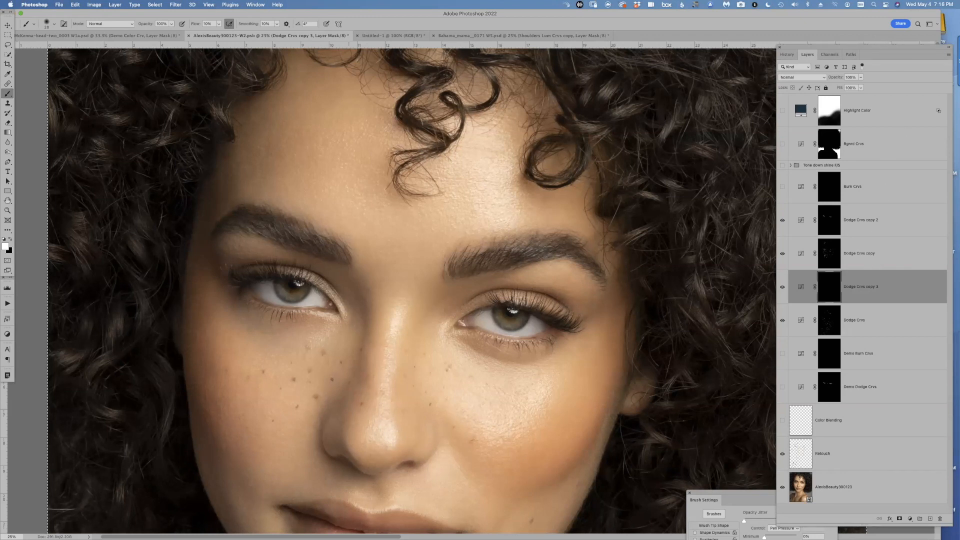
- Show the Burn Crvs layer and check its effect on the face and lips
{"action": "left_click", "coordinate": [783, 187]}
{"action": "scroll", "coordinate": [498, 397], "scroll_direction": "down", "scroll_amount": 5}
{"action": "scroll", "coordinate": [498, 397], "scroll_direction": "right", "scroll_amount": 2}
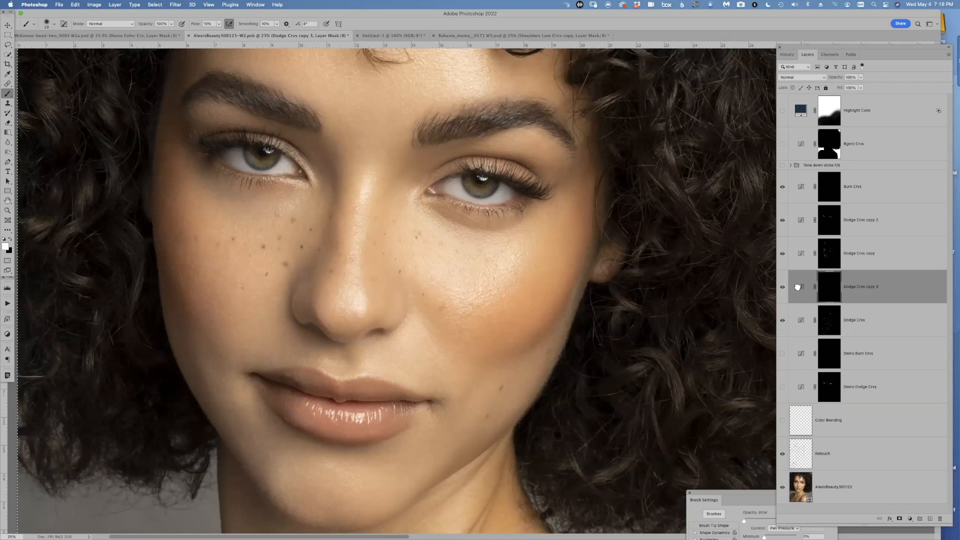
{"action": "scroll", "coordinate": [462, 351], "scroll_direction": "up", "scroll_amount": 3}
{"action": "scroll", "coordinate": [463, 351], "scroll_direction": "down", "scroll_amount": 3}
{"action": "scroll", "coordinate": [463, 351], "scroll_direction": "left", "scroll_amount": 4}
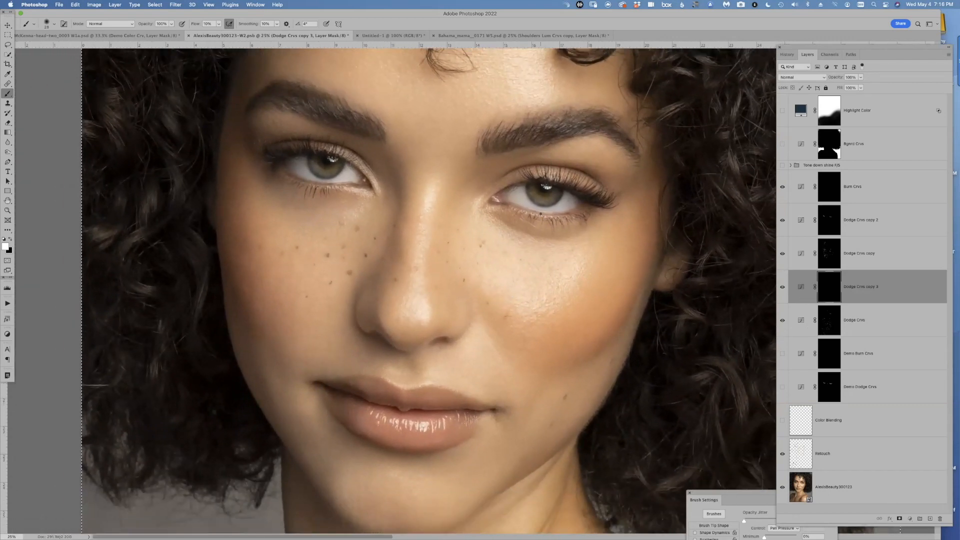
- Review the whole portrait at 12.5% zoom and remove the canvas selection
{"action": "key", "text": "super+minus"}
{"action": "key", "text": "super+minus"}
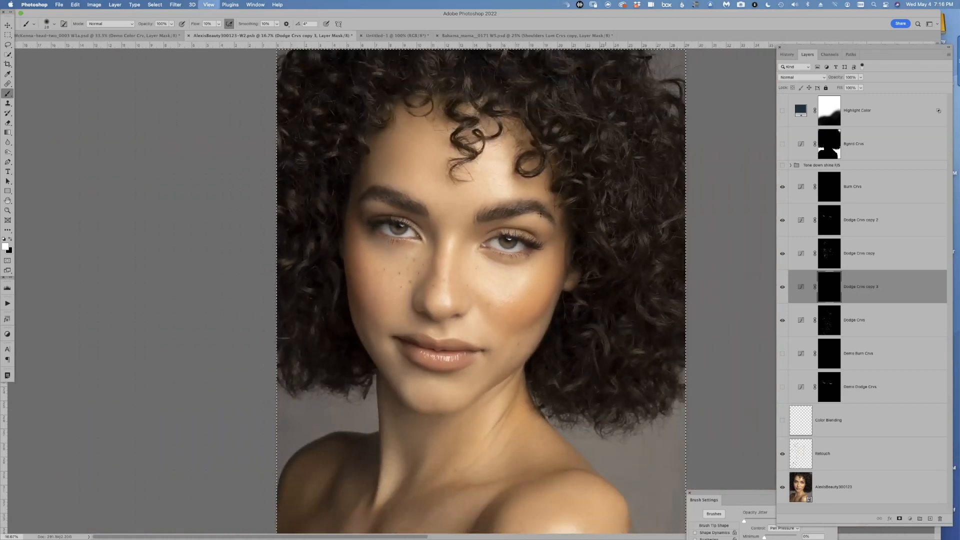
{"action": "left_click_drag", "start_coordinate": [464, 330], "coordinate": [436, 251]}
{"action": "left_click_drag", "start_coordinate": [458, 324], "coordinate": [452, 367]}
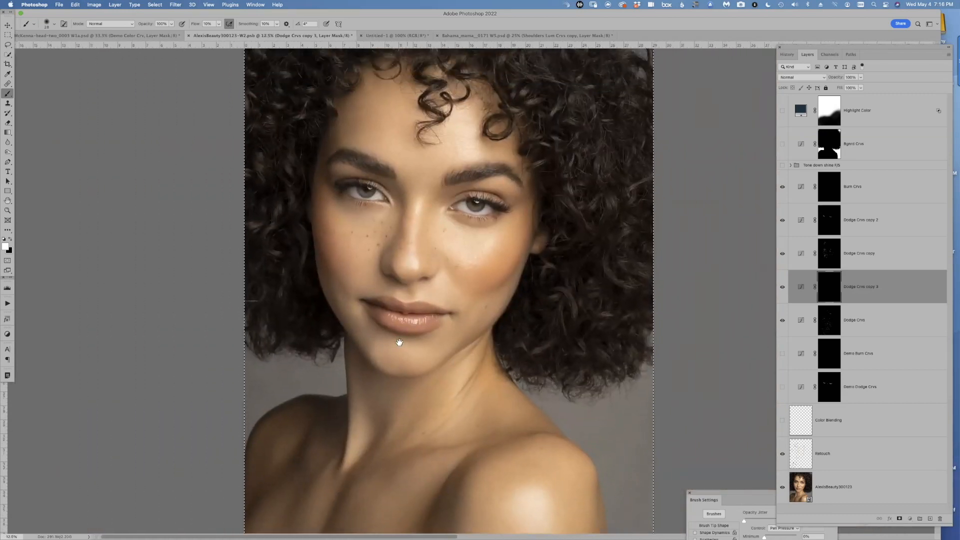
{"action": "left_click_drag", "start_coordinate": [400, 330], "coordinate": [387, 385]}
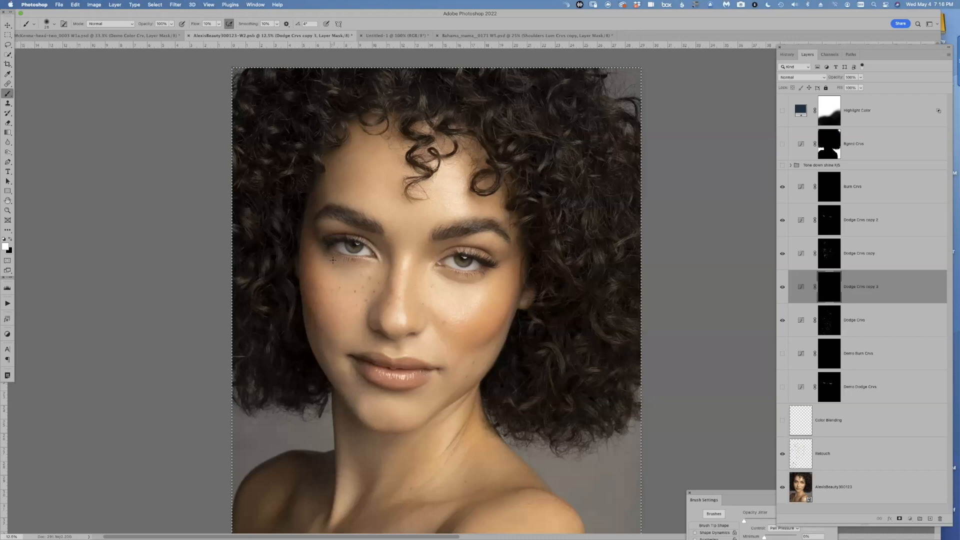
{"action": "key", "text": "super+d"}
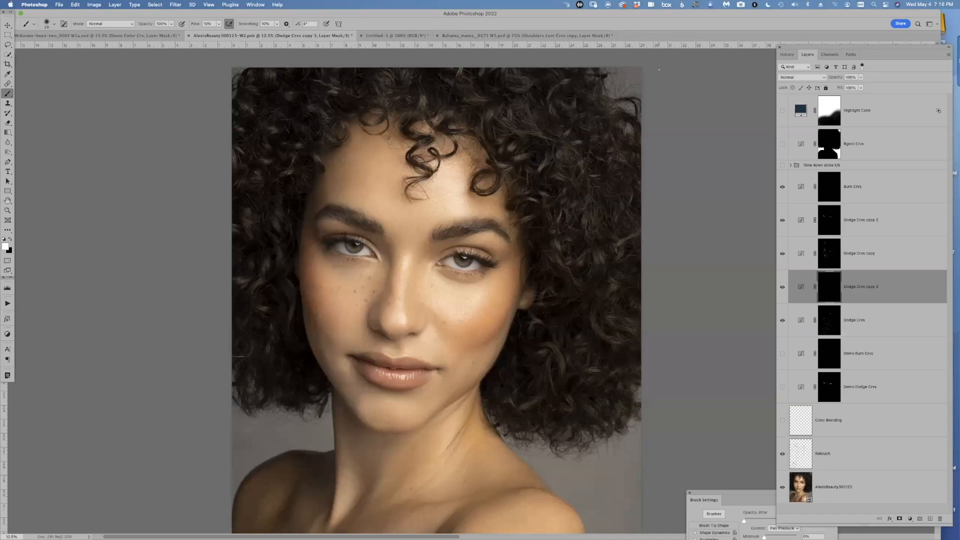
- Select the Color Blending layer and compare the portrait with it shown and hidden
{"action": "left_click", "coordinate": [814, 428]}
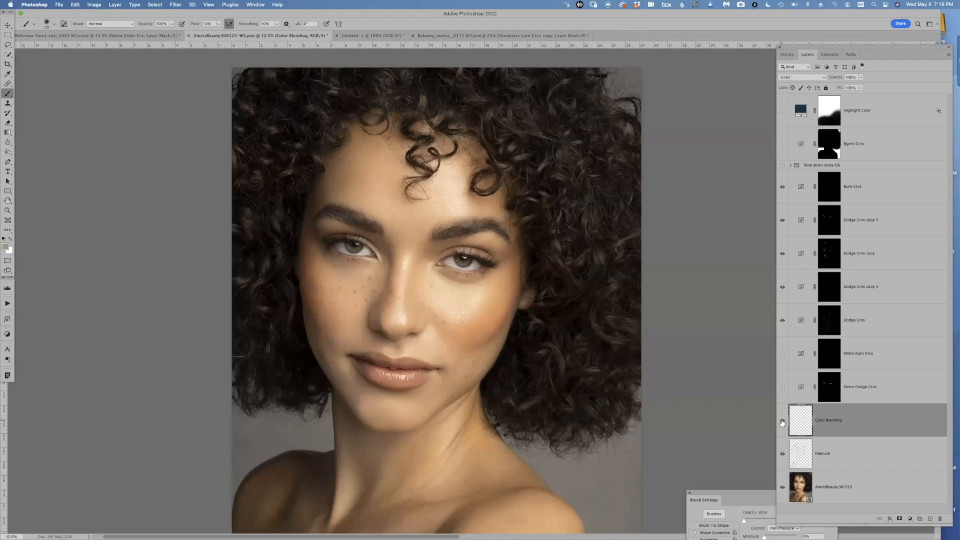
{"action": "left_click", "coordinate": [782, 422]}
{"action": "left_click", "coordinate": [783, 421]}
- Create a new layer named Demo Color Blend above Color Blending, using the Color blending mode
{"action": "key", "text": "super+shift+n"}
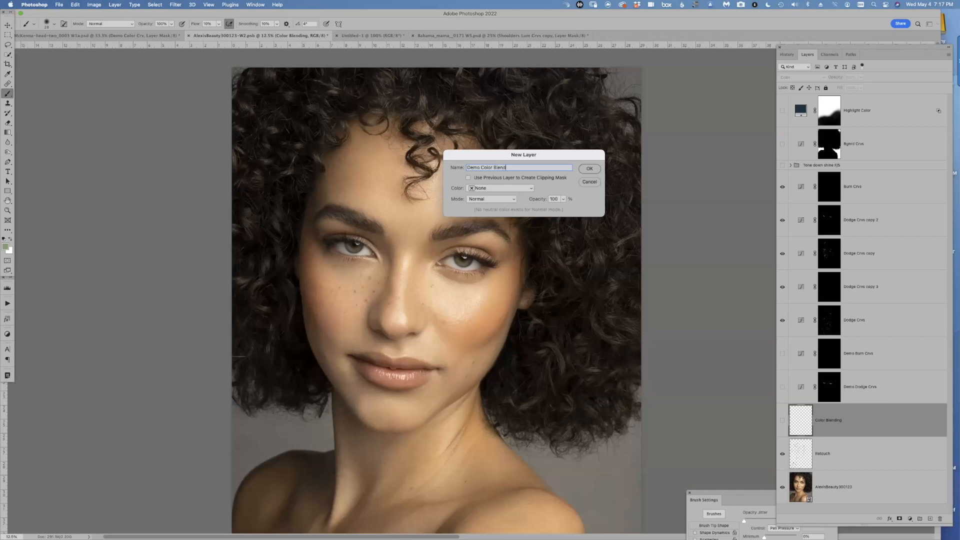
{"action": "left_click", "coordinate": [490, 201]}
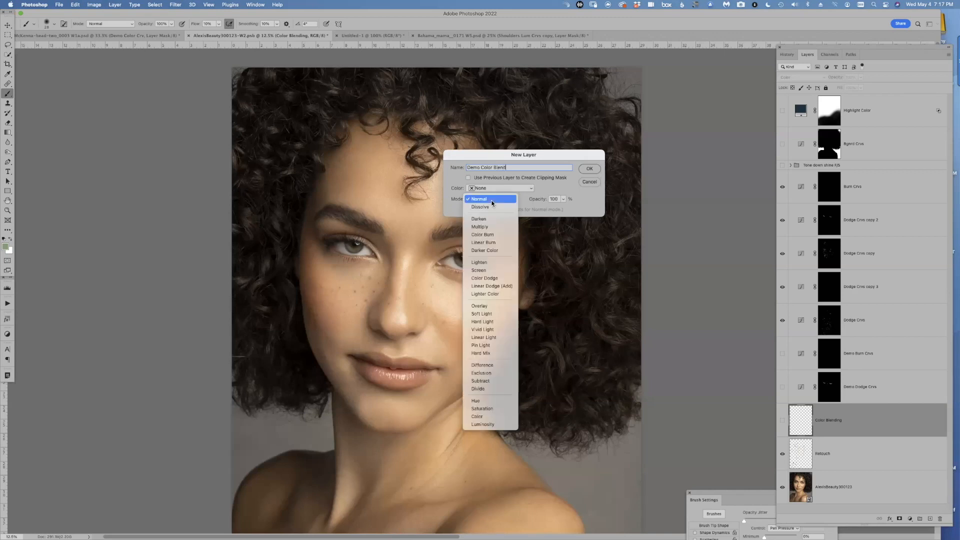
{"action": "left_click", "coordinate": [490, 419]}
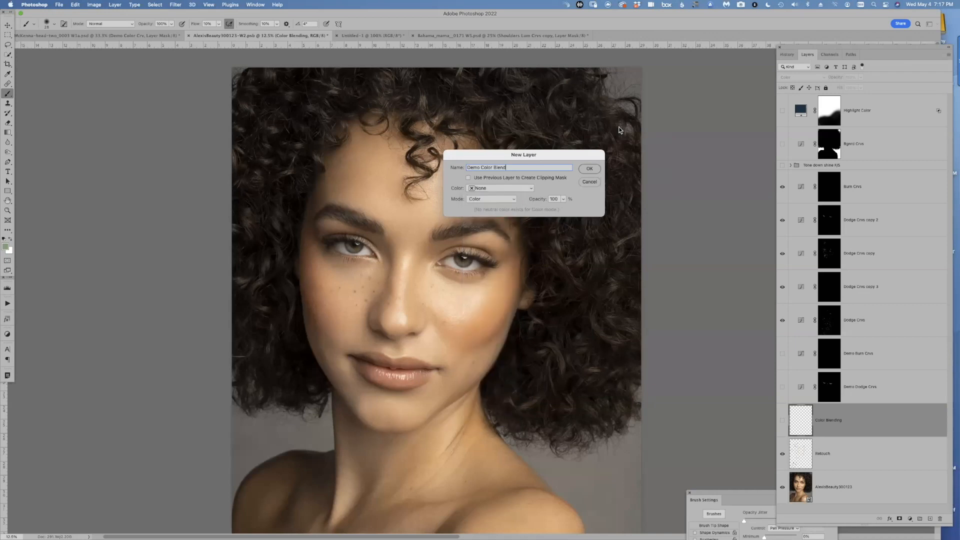
{"action": "left_click", "coordinate": [590, 169]}
- Configure the Eyedropper with a 3 by 3 Average sample size and Current & Below as its sample source
{"action": "key", "text": "super+plus"}
{"action": "key", "text": "super+plus"}
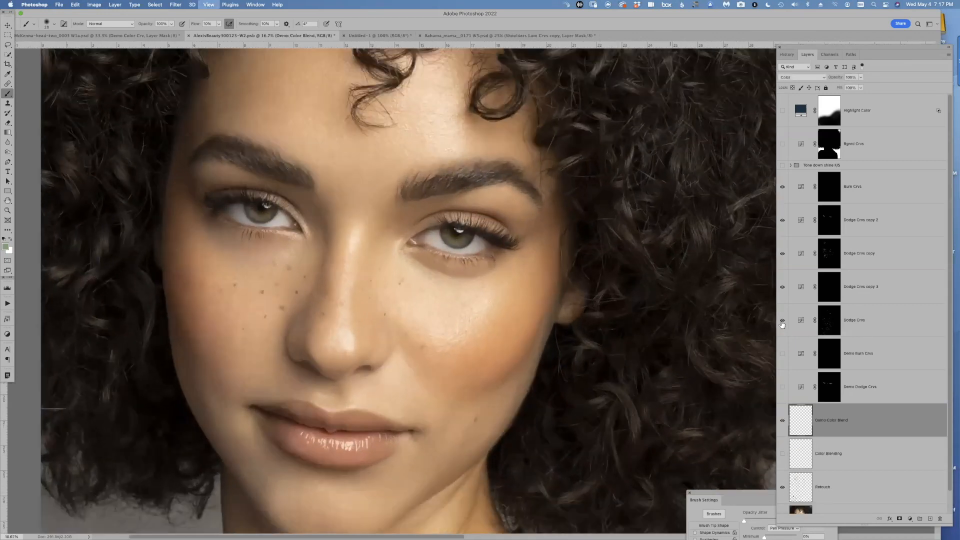
{"action": "key", "text": "i"}
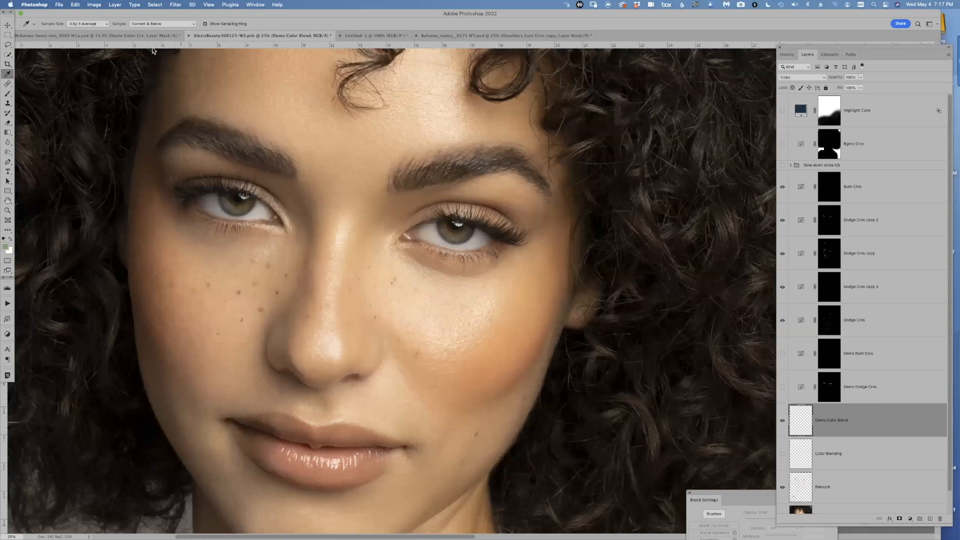
{"action": "left_click", "coordinate": [97, 25]}
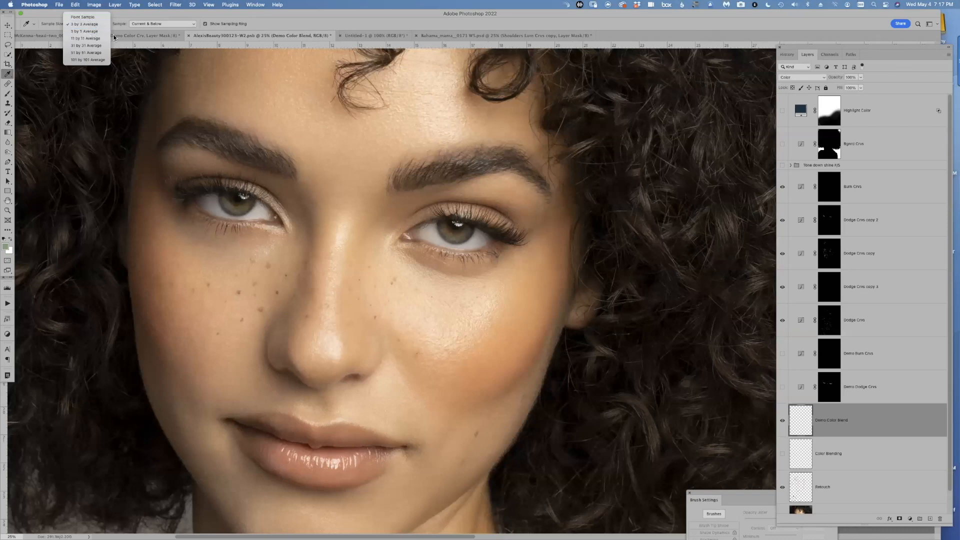
{"action": "left_click", "coordinate": [85, 24]}
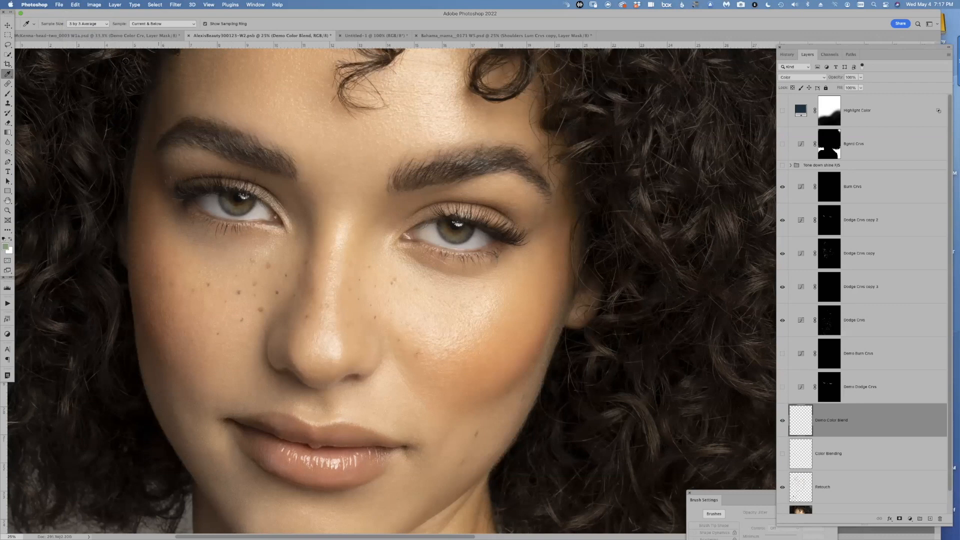
{"action": "left_click", "coordinate": [169, 24]}
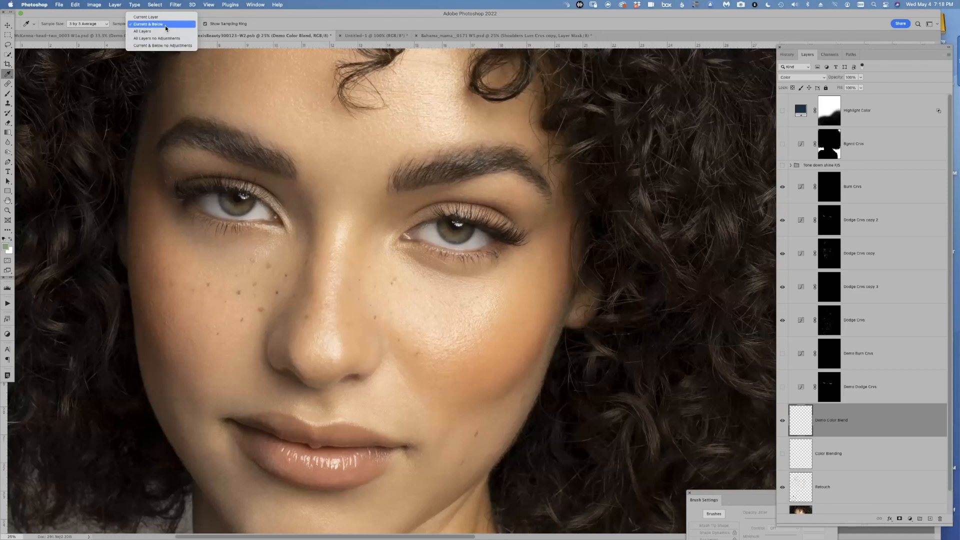
{"action": "left_click", "coordinate": [168, 24]}
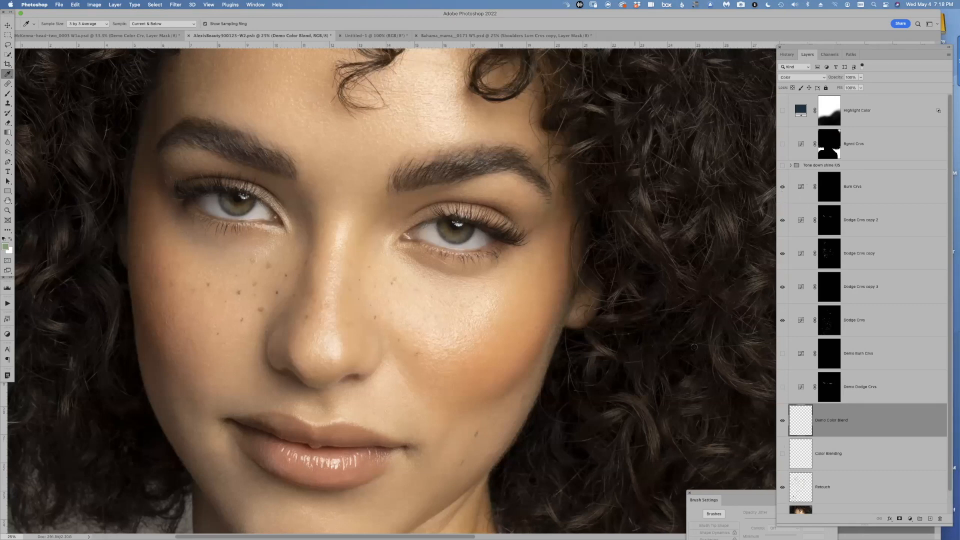
- Enlarge the brush, set its flow to 30%, and sample a skin color from the cheek on the image's left
{"action": "key", "text": "b"}
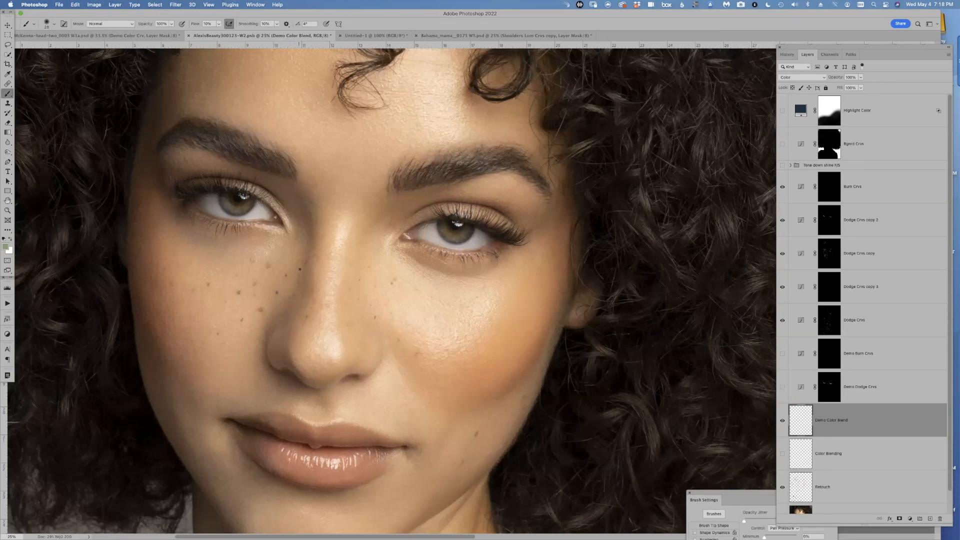
{"action": "left_click_drag", "start_coordinate": [353, 269], "coordinate": [371, 269], "text": "ctrl+alt"}
{"action": "key", "text": "shift+2"}
{"action": "key", "text": "shift+3"}
{"action": "key", "text": "shift+3"}
{"action": "left_click", "coordinate": [221, 279], "text": "alt"}
- Try a stroke of the sampled color over the eye area on the image's left and undo it, keeping the Demo Color Blend layer
{"action": "left_click_drag", "start_coordinate": [255, 210], "coordinate": [243, 211]}
{"action": "key", "text": "super+z"}
{"action": "key", "text": "super+z"}
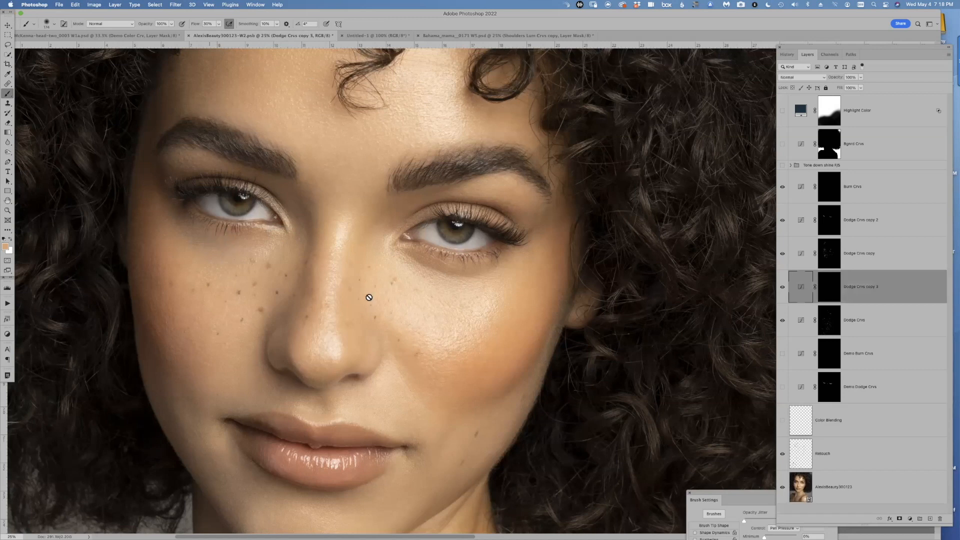
{"action": "key", "text": "super+shift+z"}
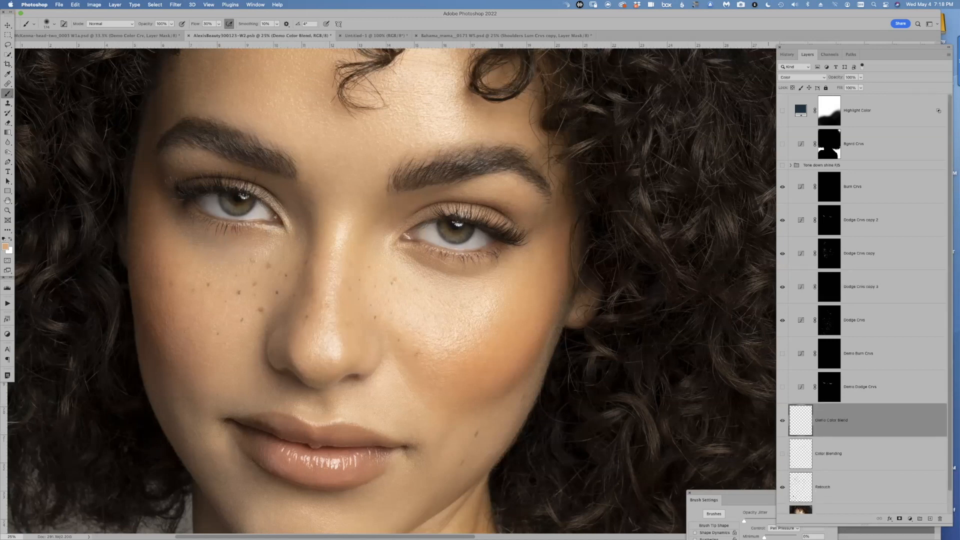
- Blend the sampled skin color under the eye and across the cheek on the image's left, lowering the brush flow to 10%
{"action": "mouse_move", "coordinate": [239, 249]}
{"action": "left_mouse_down"}
{"action": "mouse_move", "coordinate": [205, 232]}
{"action": "mouse_move", "coordinate": [205, 240]}
{"action": "mouse_move", "coordinate": [231, 239]}
{"action": "mouse_move", "coordinate": [217, 257]}
{"action": "mouse_move", "coordinate": [227, 258]}
{"action": "left_mouse_up"}
{"action": "key", "text": "shift+1"}
{"action": "left_click_drag", "start_coordinate": [223, 315], "coordinate": [220, 312]}
{"action": "mouse_move", "coordinate": [164, 258]}
{"action": "left_mouse_down"}
{"action": "mouse_move", "coordinate": [161, 321]}
{"action": "mouse_move", "coordinate": [147, 249]}
{"action": "mouse_move", "coordinate": [173, 367]}
{"action": "mouse_move", "coordinate": [193, 405]}
{"action": "mouse_move", "coordinate": [154, 324]}
{"action": "mouse_move", "coordinate": [192, 250]}
{"action": "mouse_move", "coordinate": [215, 354]}
{"action": "left_mouse_up"}
{"action": "left_click_drag", "start_coordinate": [236, 313], "coordinate": [310, 333]}
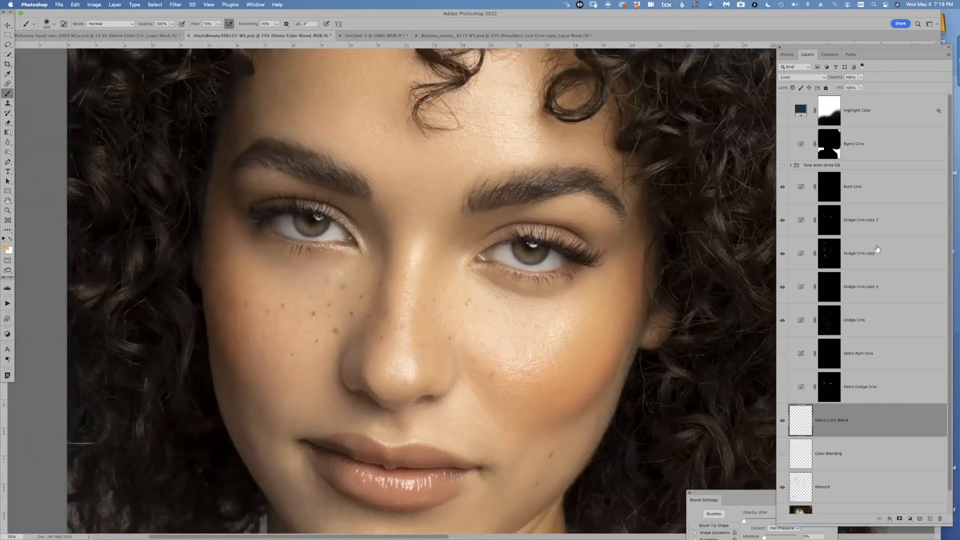
- Add a Black & White adjustment layer above Burn Crvs, using the Color blending mode
{"action": "left_click", "coordinate": [891, 188]}
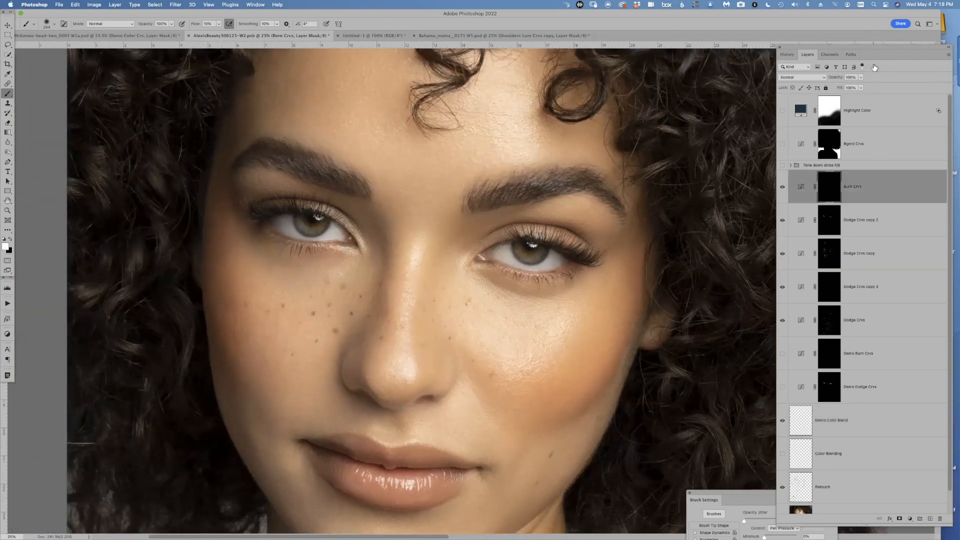
{"action": "left_click", "coordinate": [909, 519]}
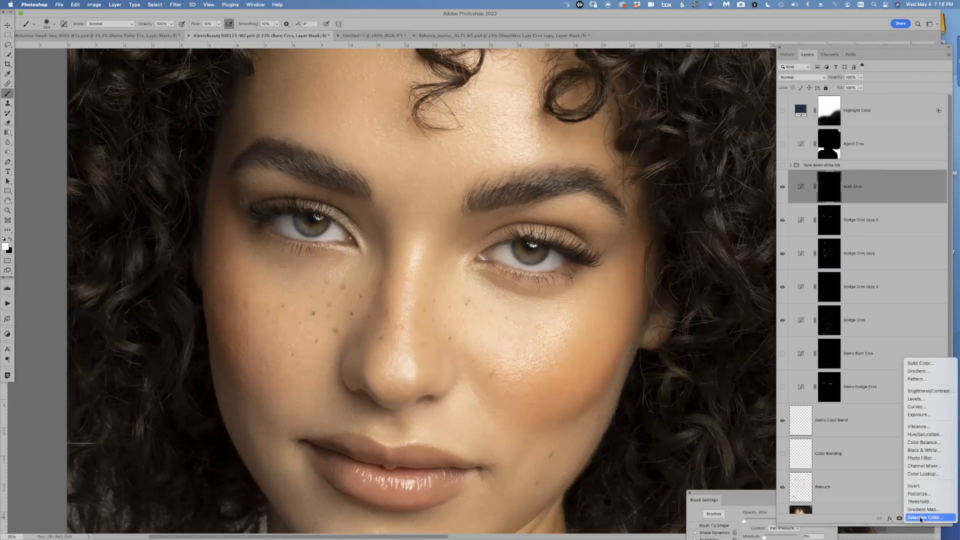
{"action": "left_click", "coordinate": [924, 450], "text": "alt"}
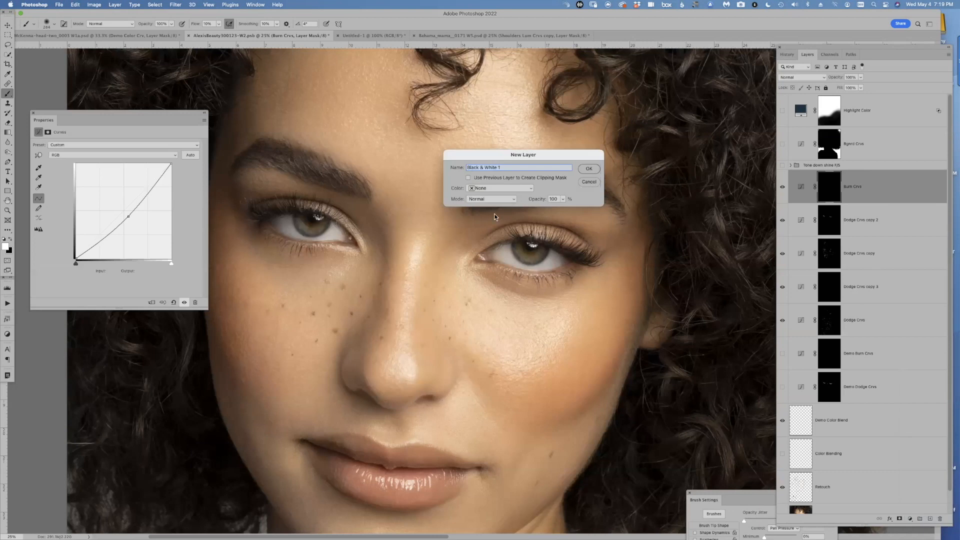
{"action": "left_click", "coordinate": [491, 199]}
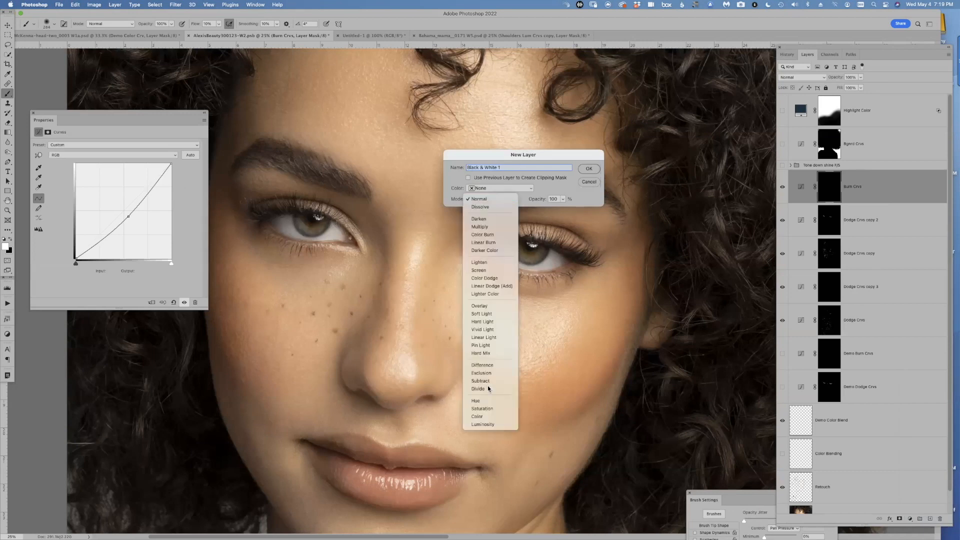
{"action": "left_click", "coordinate": [478, 417]}
{"action": "left_click", "coordinate": [588, 168]}
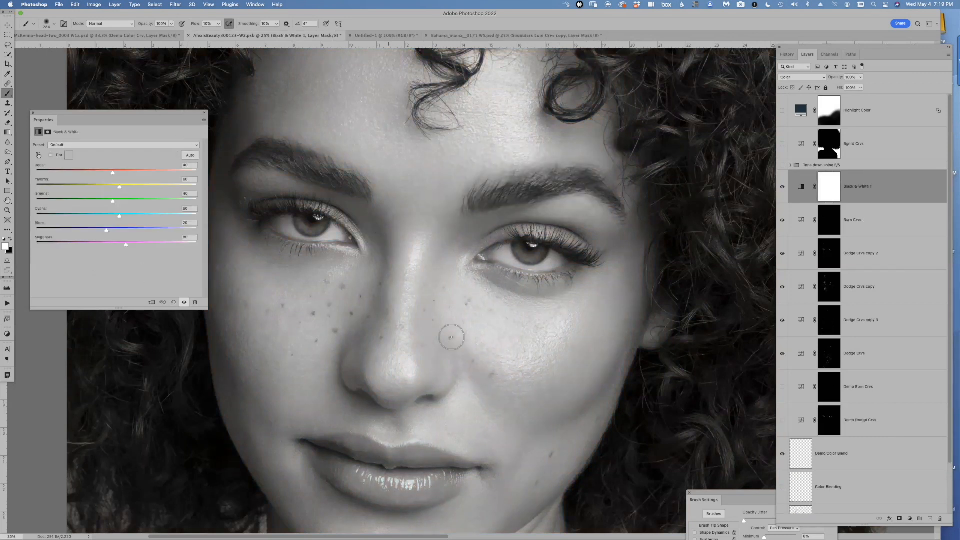
- Examine the light and dark transitions across the face, neck and shoulders in black and white
{"action": "scroll", "coordinate": [539, 242], "scroll_direction": "down", "scroll_amount": 5}
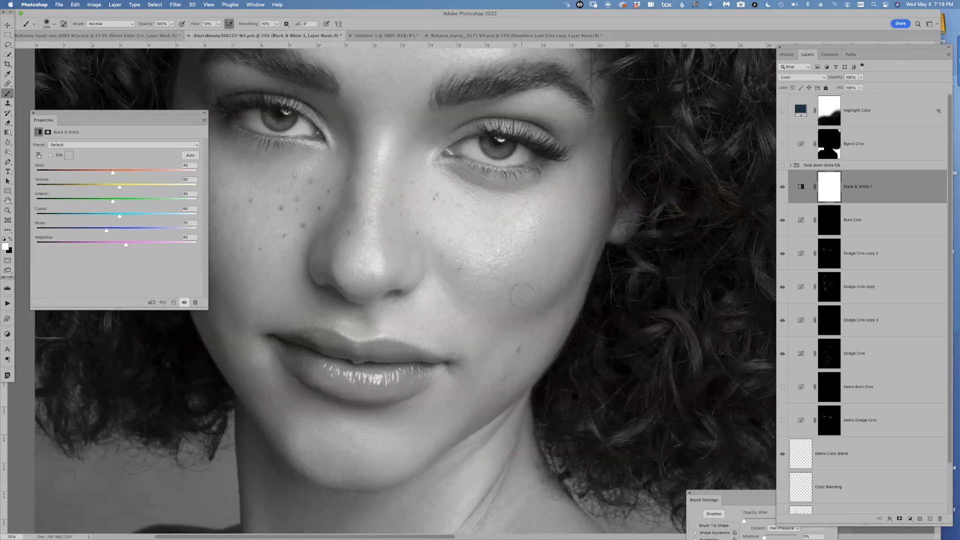
{"action": "left_click_drag", "start_coordinate": [377, 235], "coordinate": [440, 265]}
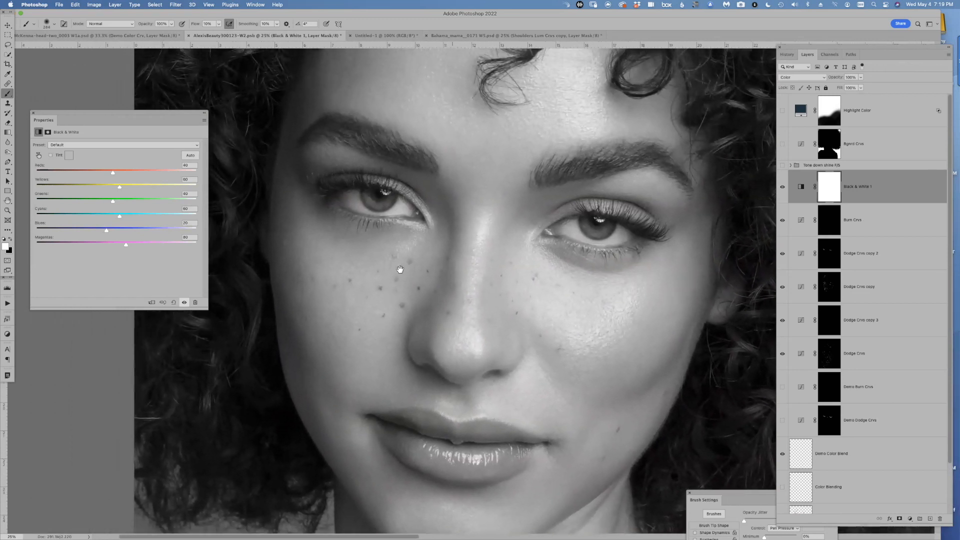
{"action": "scroll", "coordinate": [395, 300], "scroll_direction": "down", "scroll_amount": 10}
{"action": "scroll", "coordinate": [446, 285], "scroll_direction": "up", "scroll_amount": 10}
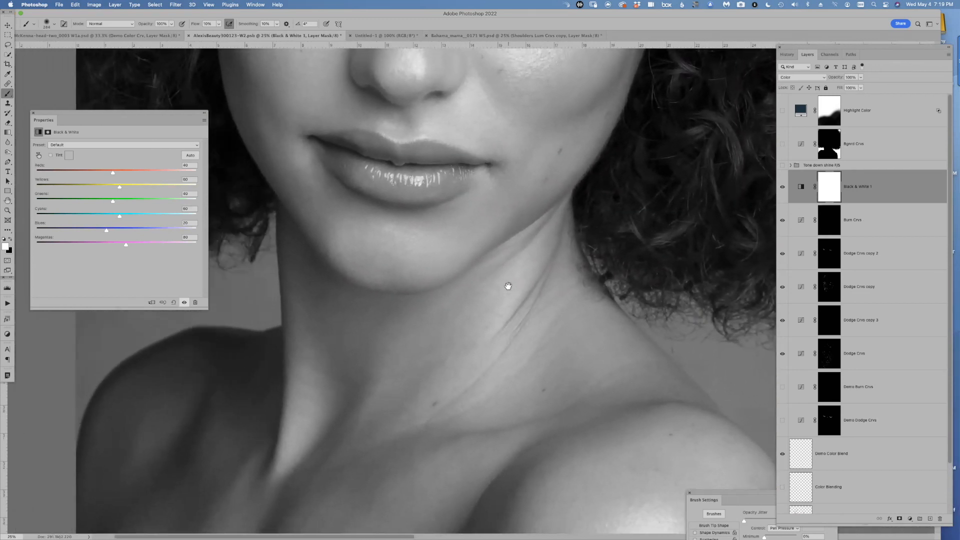
{"action": "scroll", "coordinate": [510, 320], "scroll_direction": "up", "scroll_amount": 1}
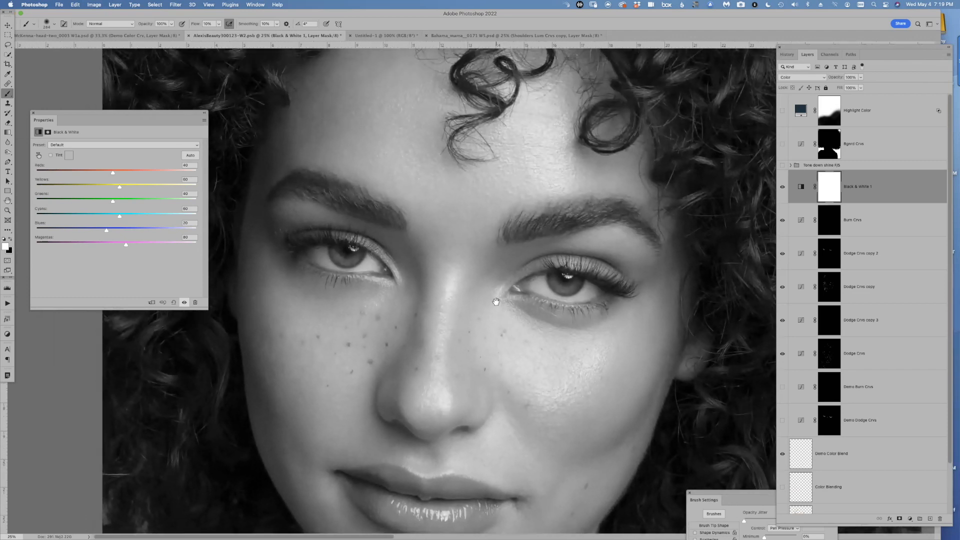
- Try the Normal blending mode on the Black & White adjustment layer and undo it back to Color
{"action": "left_click", "coordinate": [801, 78]}
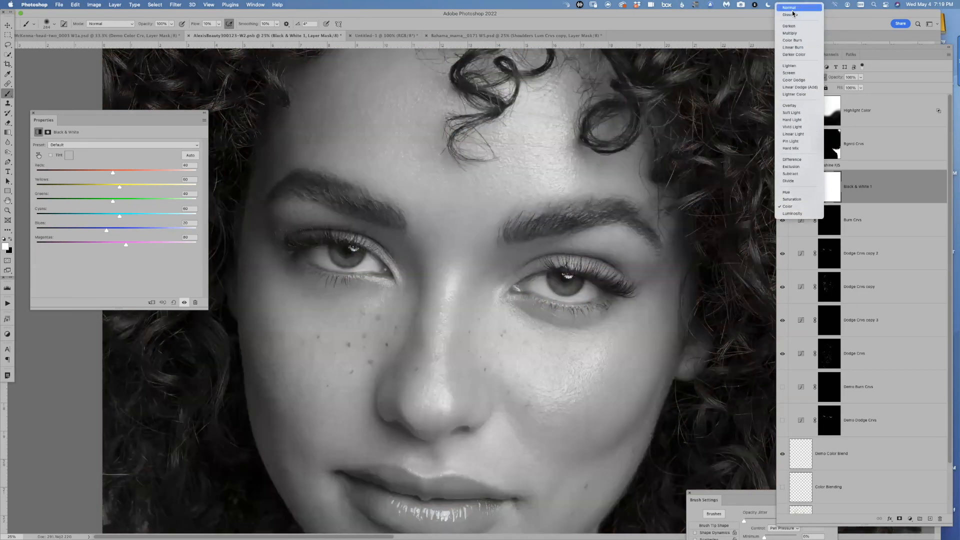
{"action": "left_click", "coordinate": [796, 15]}
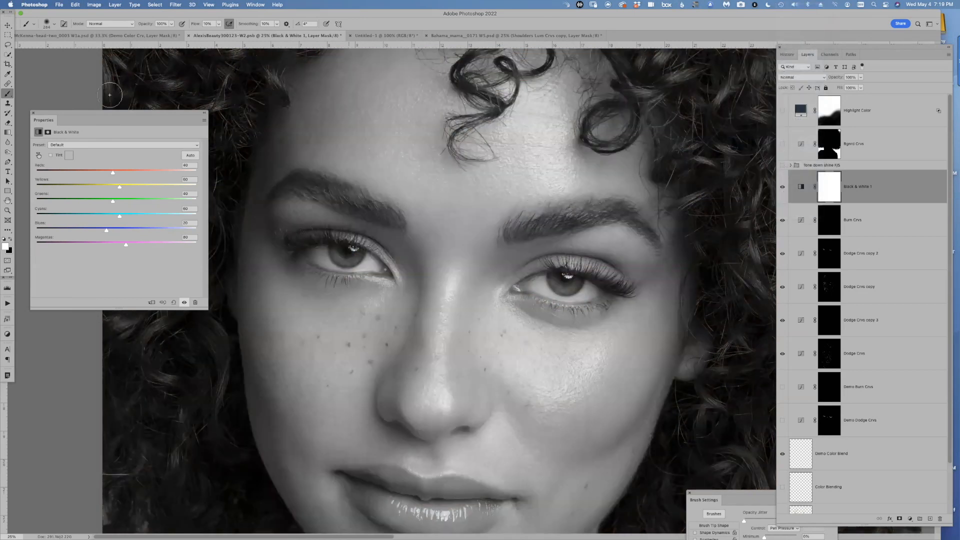
{"action": "mouse_move", "coordinate": [113, 172]}
{"action": "left_mouse_down"}
{"action": "mouse_move", "coordinate": [99, 176]}
{"action": "mouse_move", "coordinate": [109, 181]}
{"action": "left_mouse_up"}
{"action": "key", "text": "super+z"}
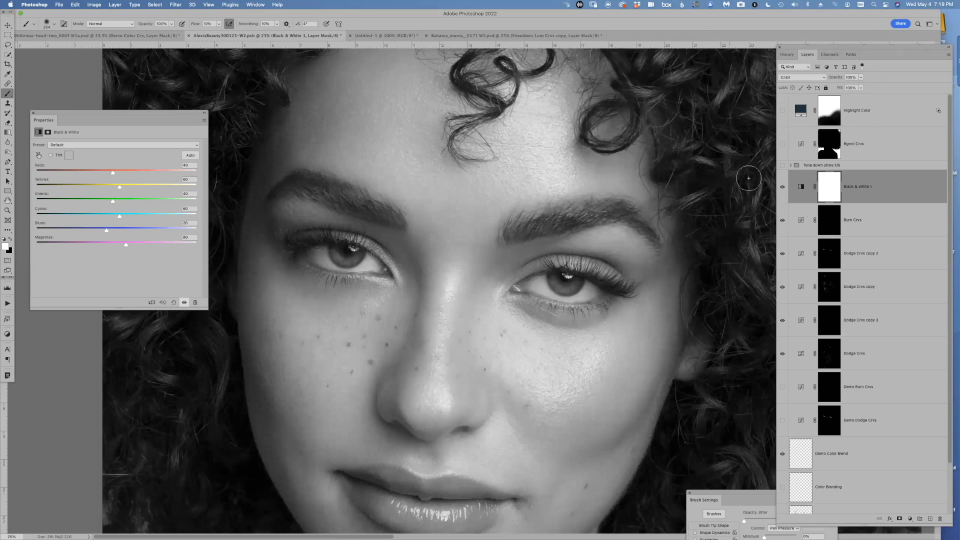
- Hide the Black & White 1 layer and move the Properties panel clear of the face
{"action": "left_click", "coordinate": [783, 187]}
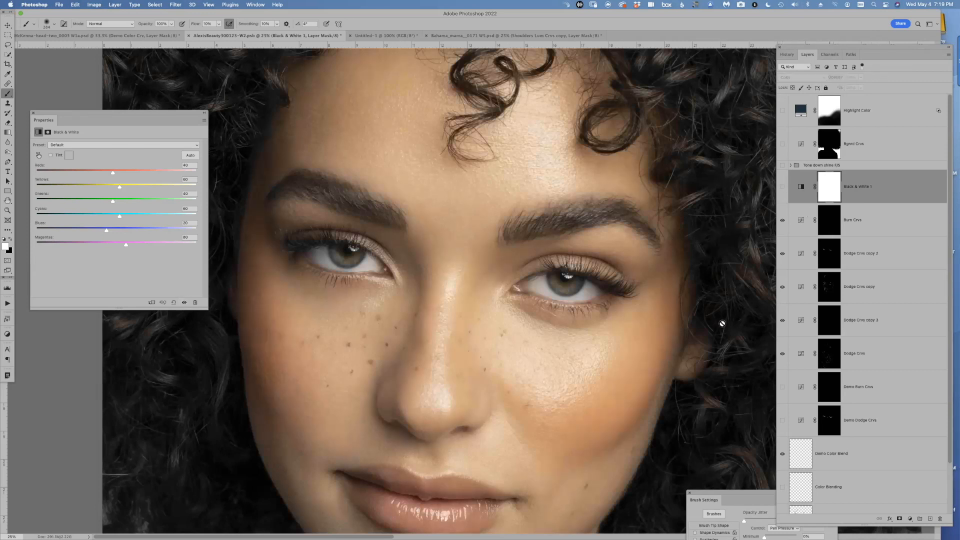
{"action": "left_click_drag", "start_coordinate": [488, 349], "coordinate": [507, 303]}
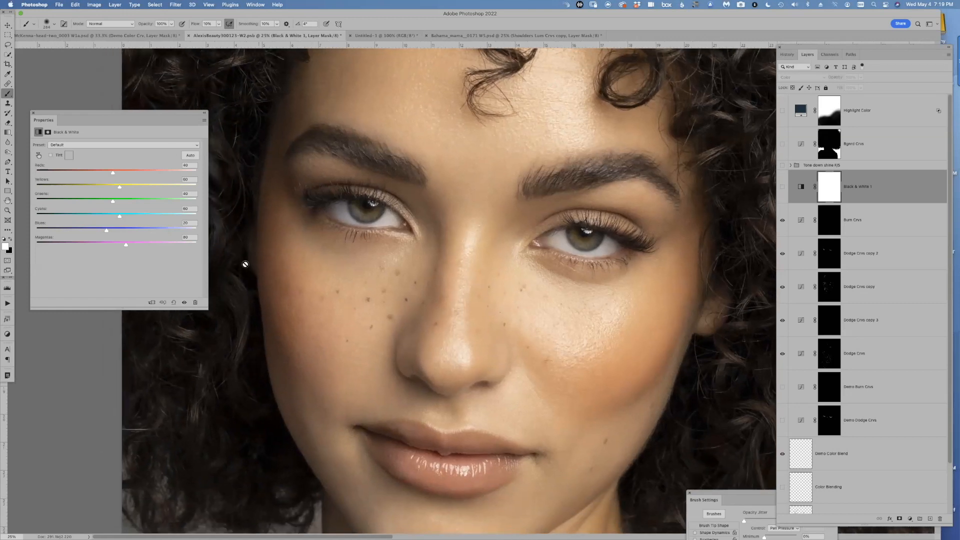
{"action": "left_click_drag", "start_coordinate": [67, 114], "coordinate": [56, 467]}
{"action": "left_click_drag", "start_coordinate": [439, 316], "coordinate": [435, 282]}
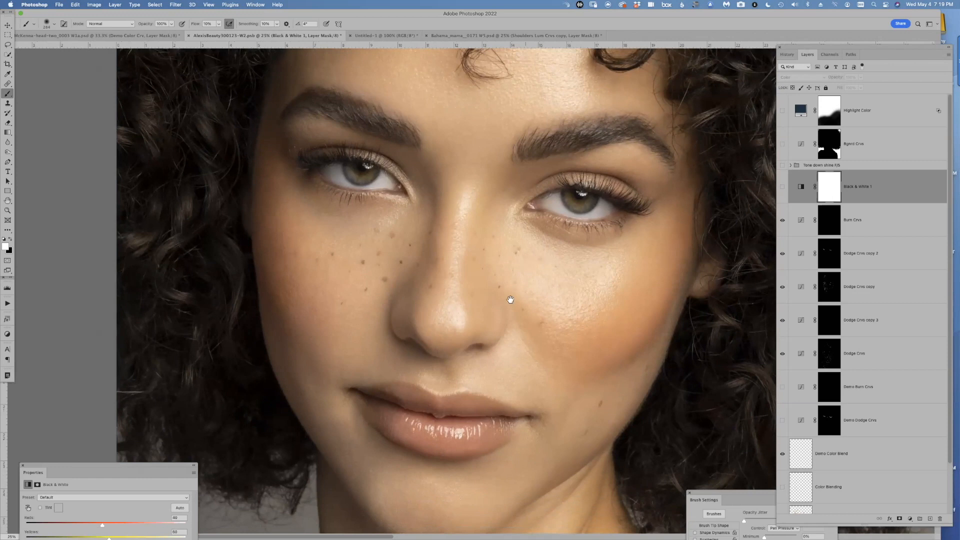
- On the Demo Color Blend layer, sample tones from the image and brush them under the eye and over the cheek on the image's left
{"action": "left_click", "coordinate": [830, 455]}
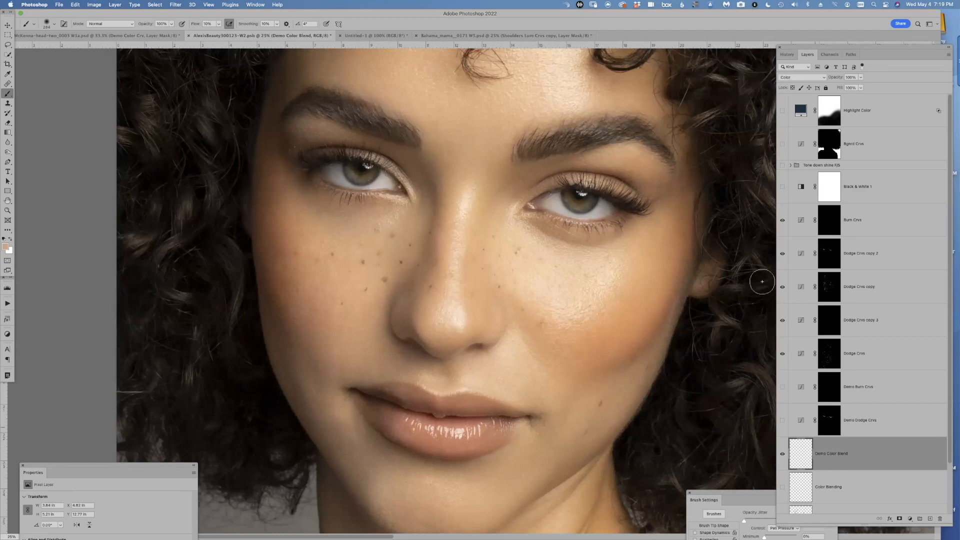
{"action": "left_click", "coordinate": [341, 241], "text": "alt"}
{"action": "mouse_move", "coordinate": [306, 193]}
{"action": "left_mouse_down"}
{"action": "mouse_move", "coordinate": [318, 211]}
{"action": "mouse_move", "coordinate": [376, 212]}
{"action": "left_mouse_up"}
{"action": "right_click", "coordinate": [353, 274]}
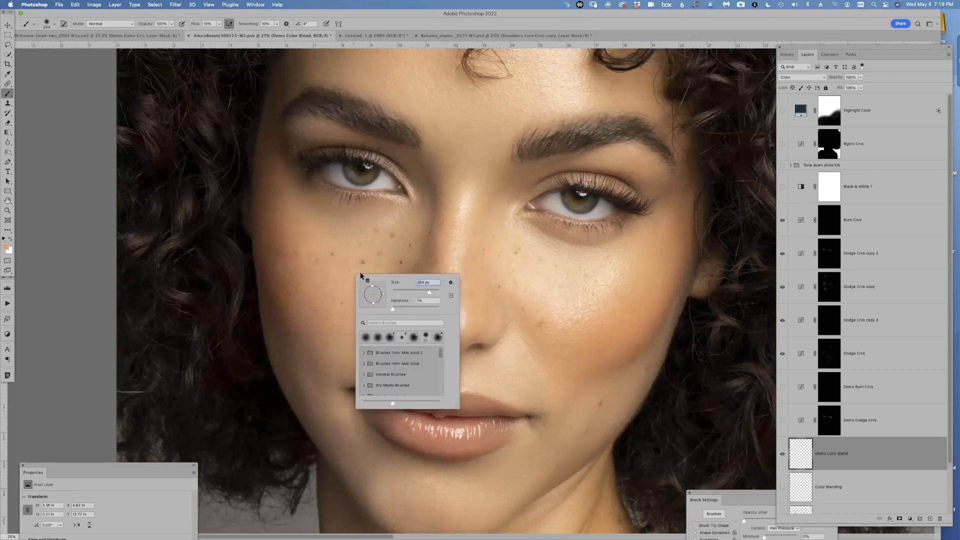
{"action": "left_click_drag", "start_coordinate": [332, 264], "coordinate": [349, 270]}
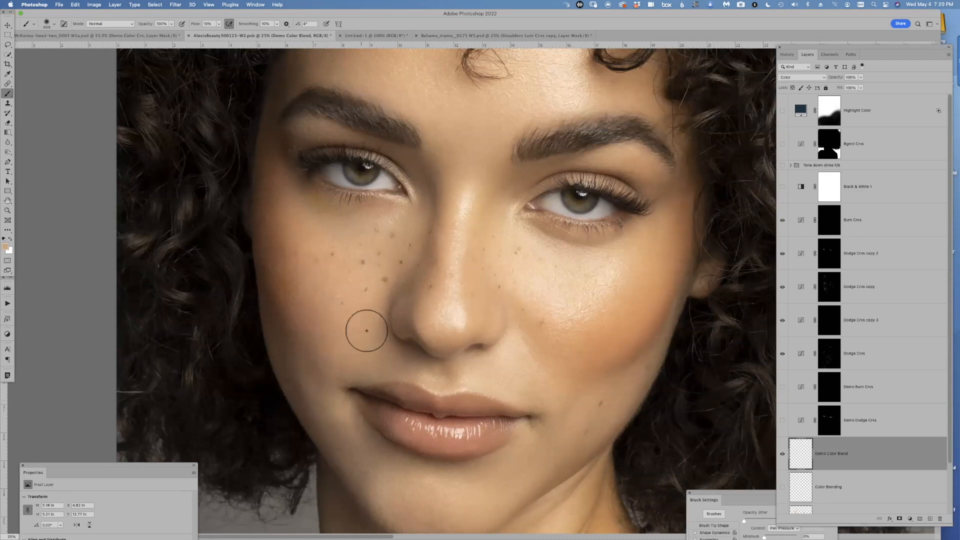
{"action": "left_click_drag", "start_coordinate": [328, 347], "coordinate": [292, 376]}
{"action": "left_click", "coordinate": [289, 383], "text": "alt"}
{"action": "mouse_move", "coordinate": [292, 271]}
{"action": "left_mouse_down"}
{"action": "mouse_move", "coordinate": [282, 307]}
{"action": "mouse_move", "coordinate": [311, 286]}
{"action": "left_mouse_up"}
- Switch away from the frozen Photoshop to Bridge and Chrome, and force quit Photoshop
{"action": "key", "text": "super+Tab"}
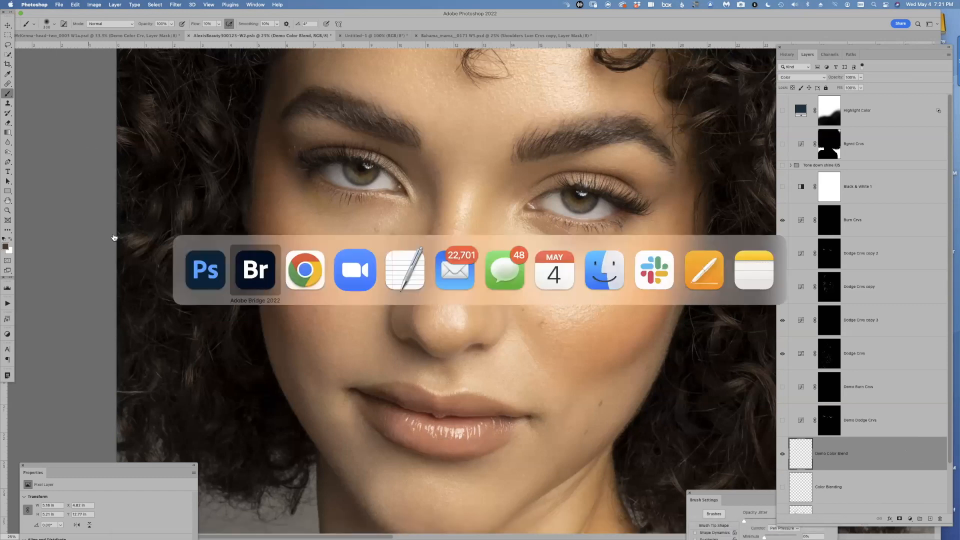
{"action": "key", "text": "super+Tab"}
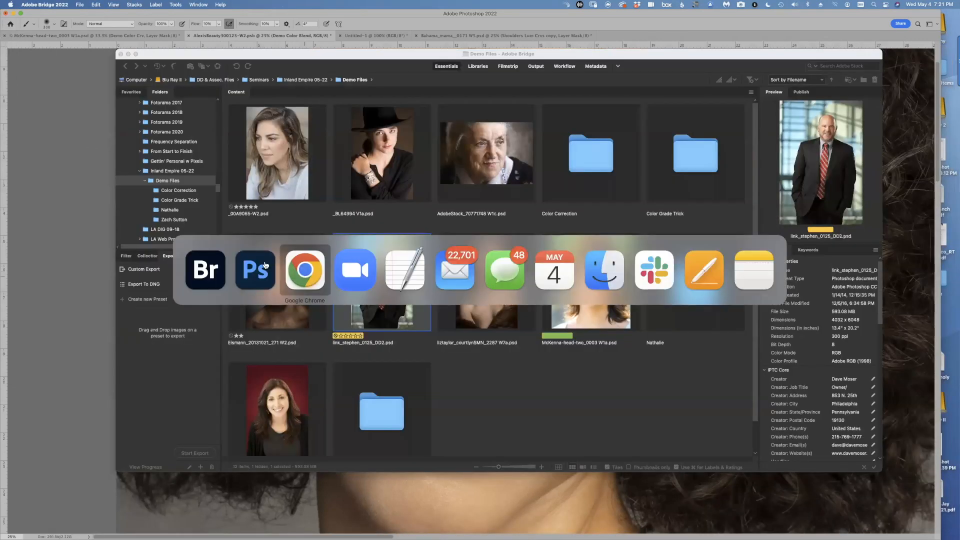
{"action": "key", "text": "super+Tab"}
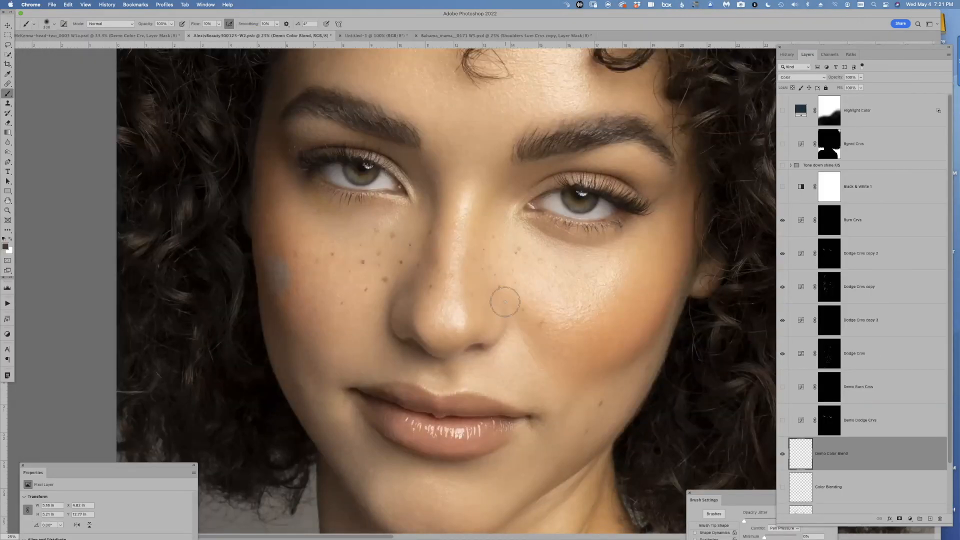
{"action": "mouse_move", "coordinate": [624, 534]}
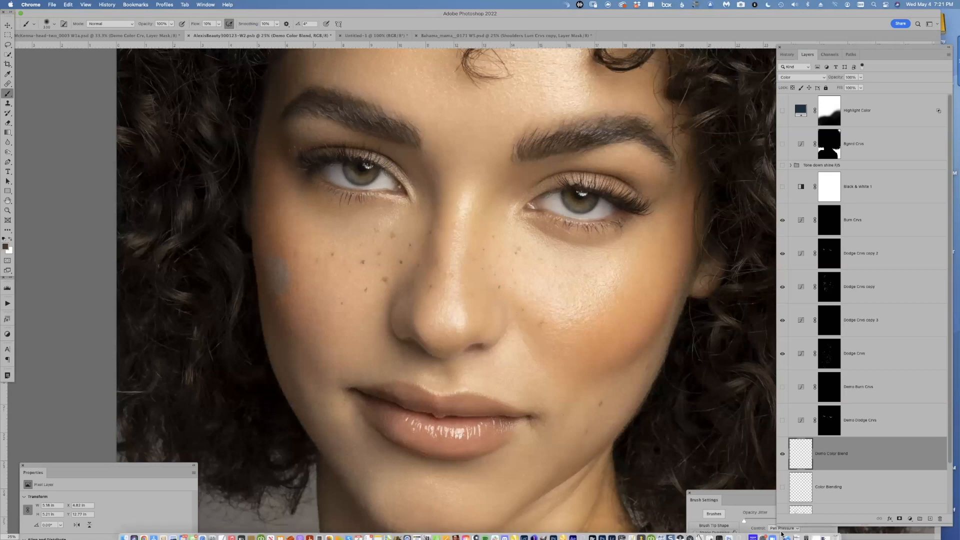
{"action": "right_click", "coordinate": [603, 534]}
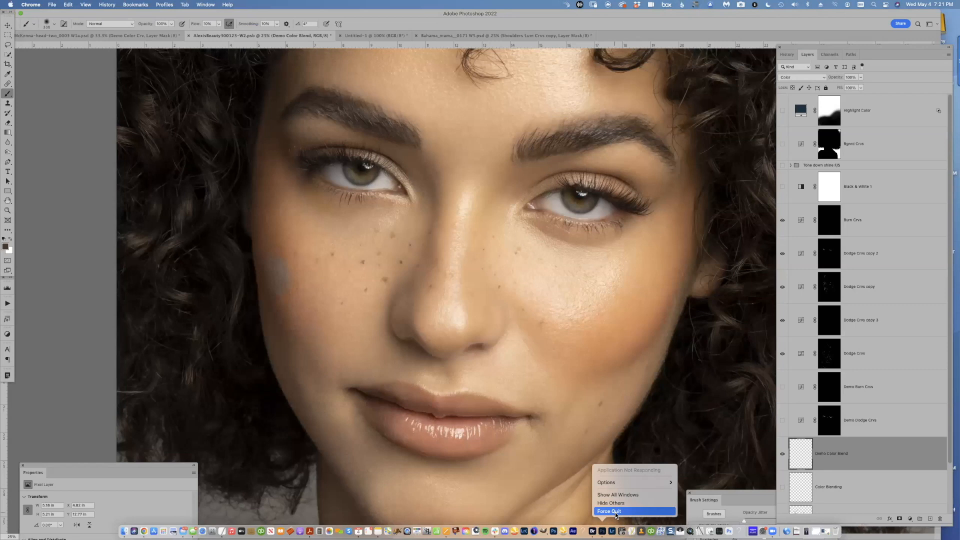
{"action": "left_click", "coordinate": [615, 511]}
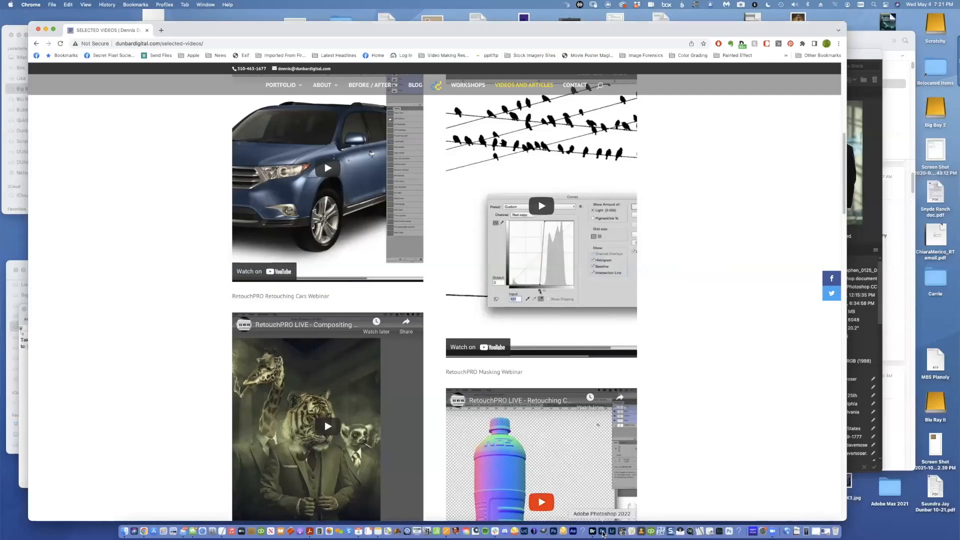
- Relaunch Photoshop and close its Home window
{"action": "left_click", "coordinate": [603, 534]}
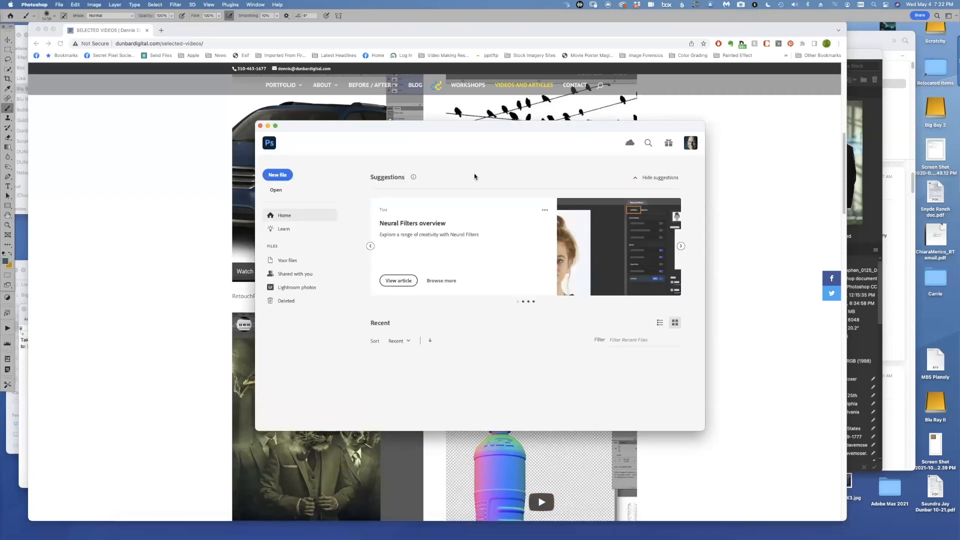
{"action": "left_click_drag", "start_coordinate": [364, 129], "coordinate": [254, 77]}
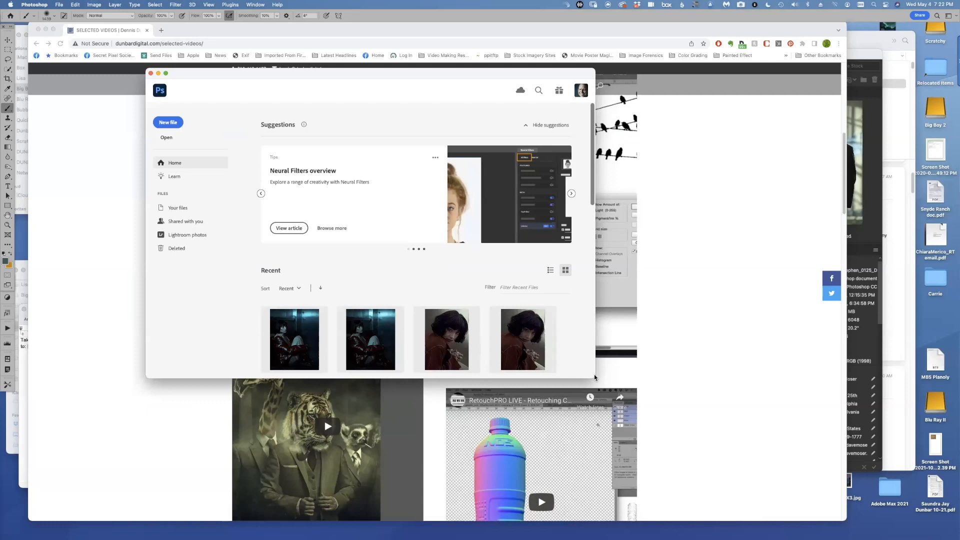
{"action": "left_click", "coordinate": [151, 73]}
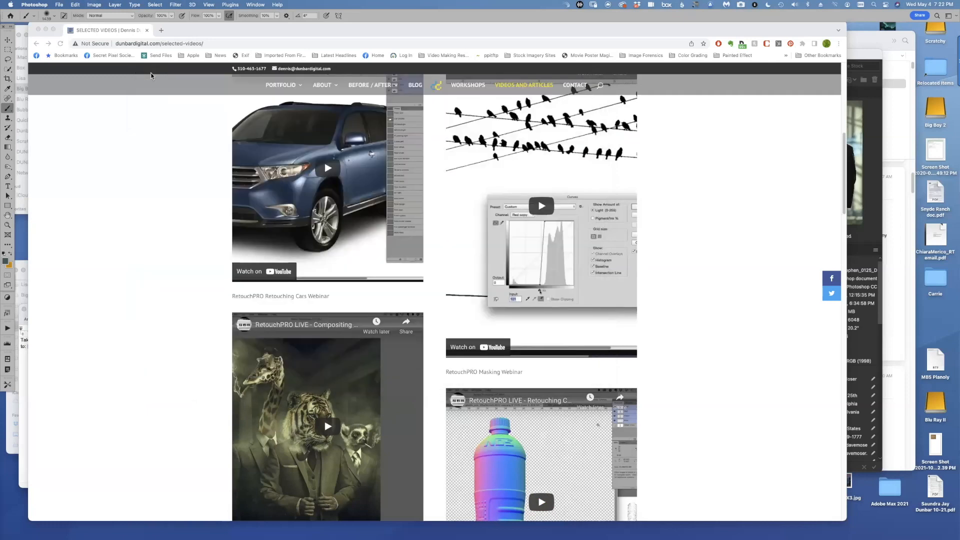
- Switch to Bridge and open AlexisBeauty300123-W2.psb from the last subfolder of Demo Files in Photoshop
{"action": "key", "text": "super+Tab"}
{"action": "key", "text": "super+Tab"}
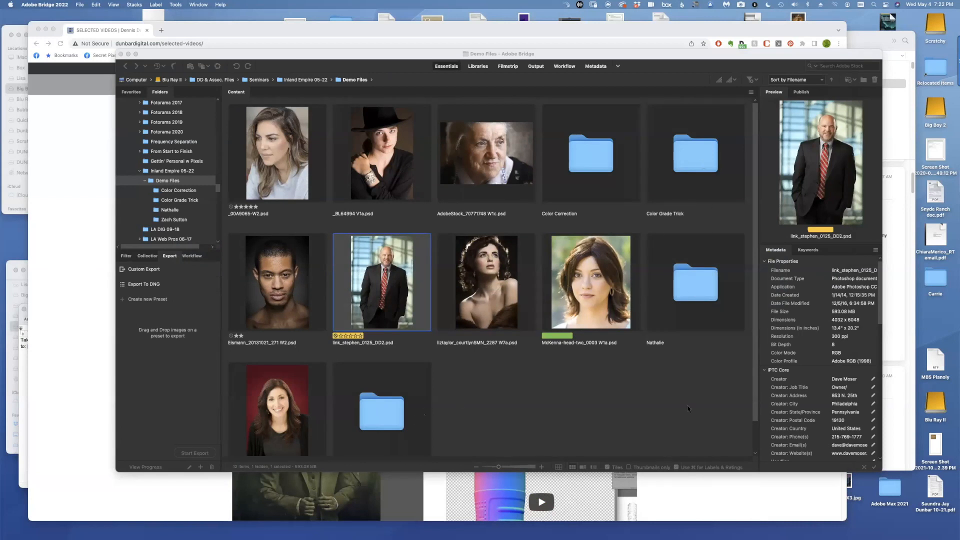
{"action": "left_click_drag", "start_coordinate": [753, 393], "coordinate": [758, 447]}
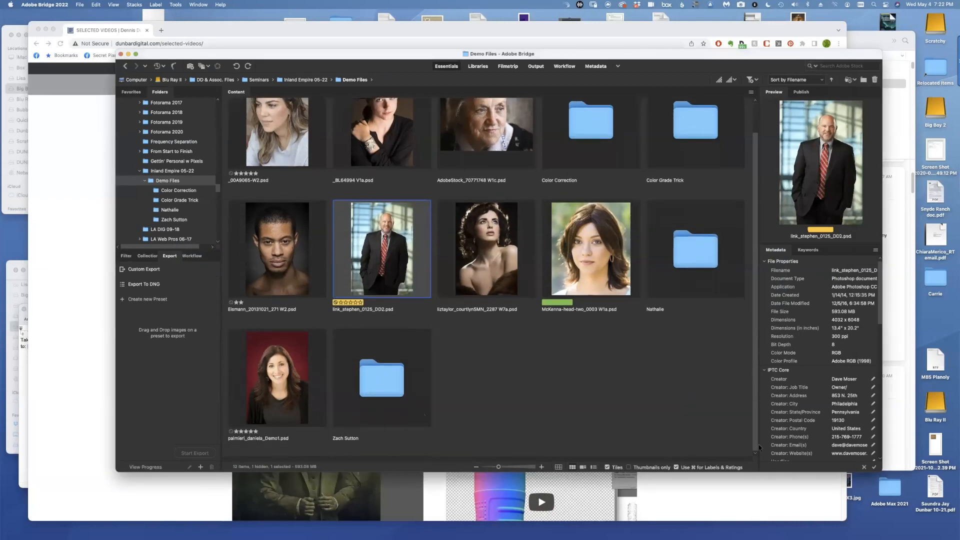
{"action": "double_click", "coordinate": [382, 376]}
{"action": "left_click_drag", "start_coordinate": [282, 159], "coordinate": [600, 534]}
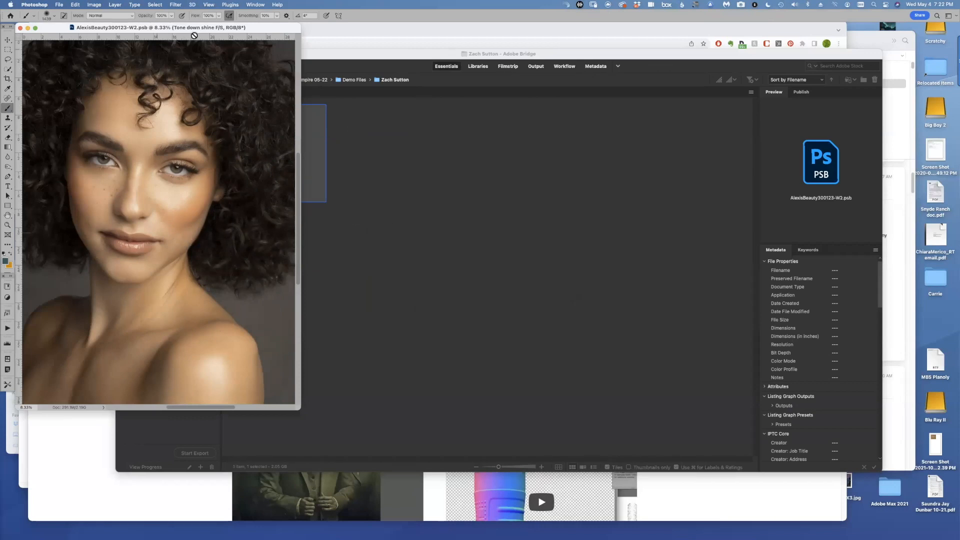
- Turn on the Application Frame and load the Tutorials workspace
{"action": "left_click", "coordinate": [252, 5]}
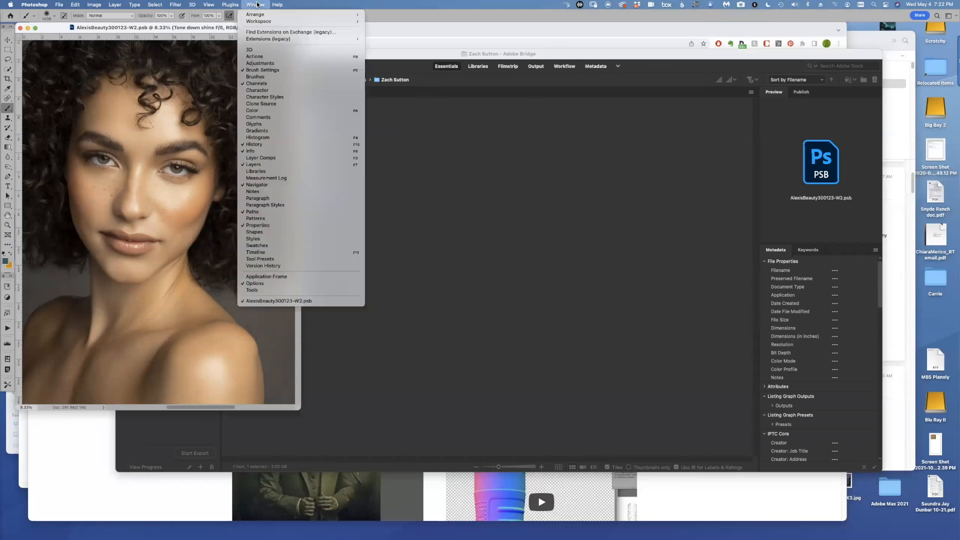
{"action": "left_click", "coordinate": [274, 273]}
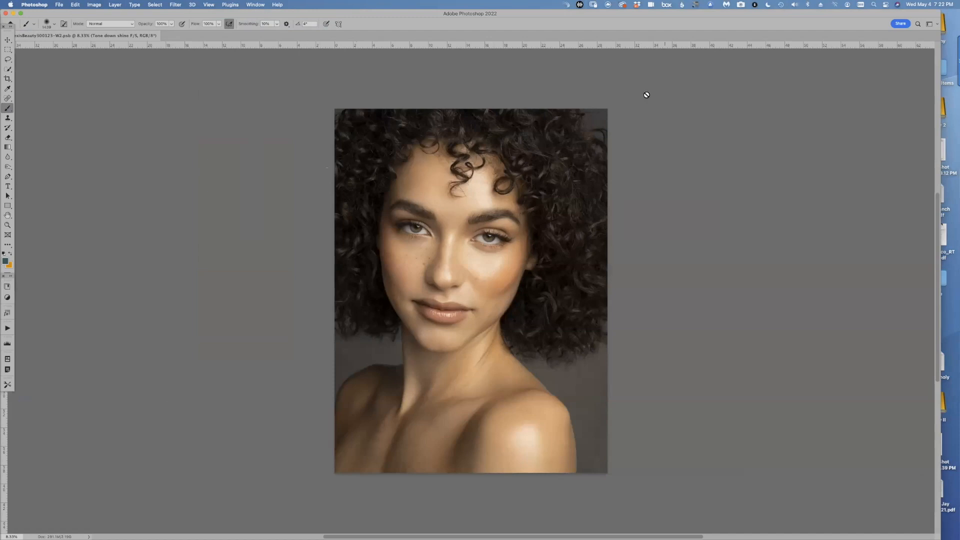
{"action": "left_click", "coordinate": [255, 5]}
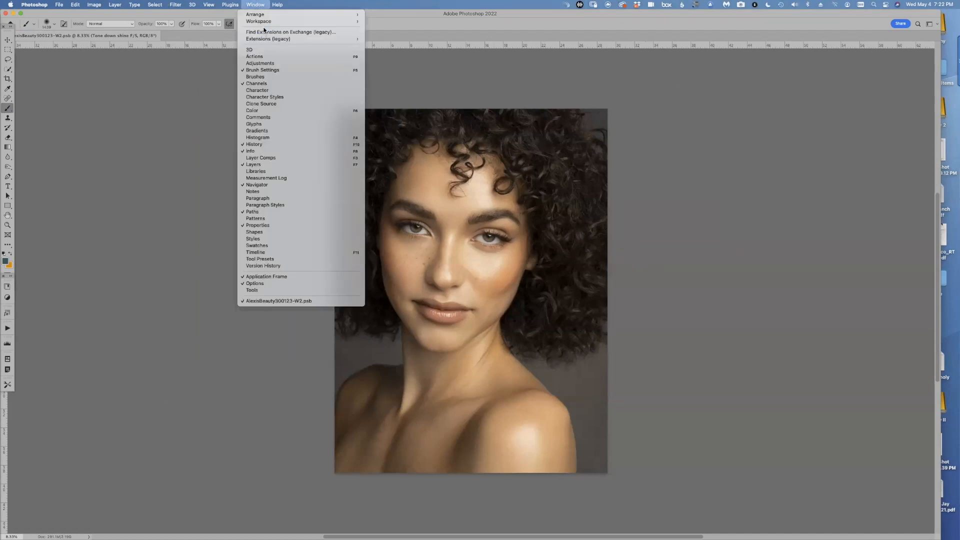
{"action": "mouse_move", "coordinate": [296, 22]}
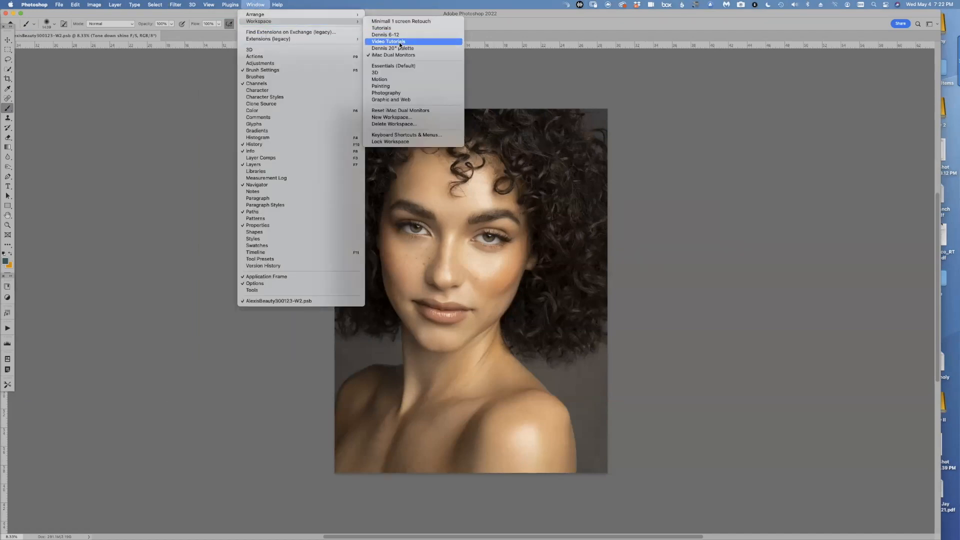
{"action": "left_click", "coordinate": [385, 28]}
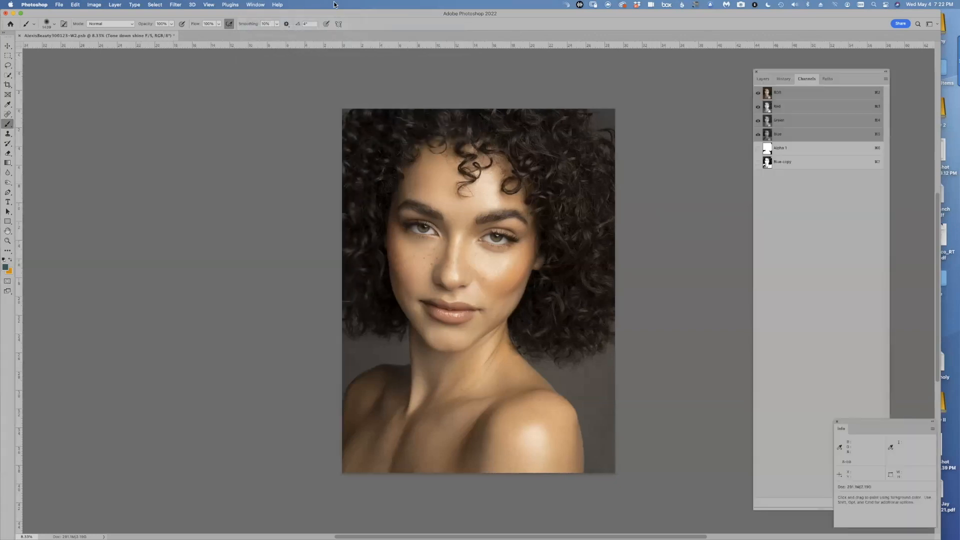
{"action": "left_click", "coordinate": [885, 80]}
{"action": "left_click", "coordinate": [852, 151]}
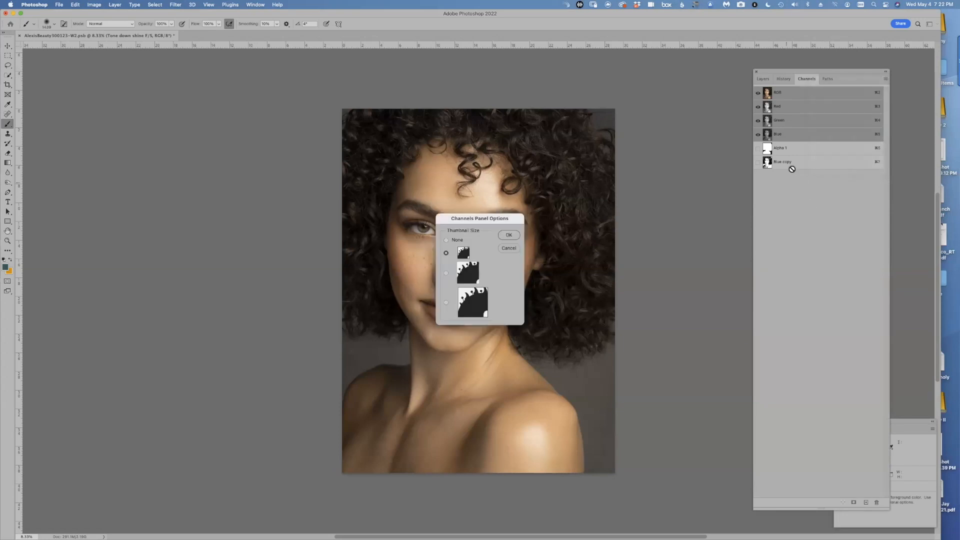
{"action": "left_click", "coordinate": [519, 233]}
- Show the layers list and set its thumbnails to the largest size
{"action": "left_click", "coordinate": [764, 78]}
{"action": "left_click", "coordinate": [885, 79]}
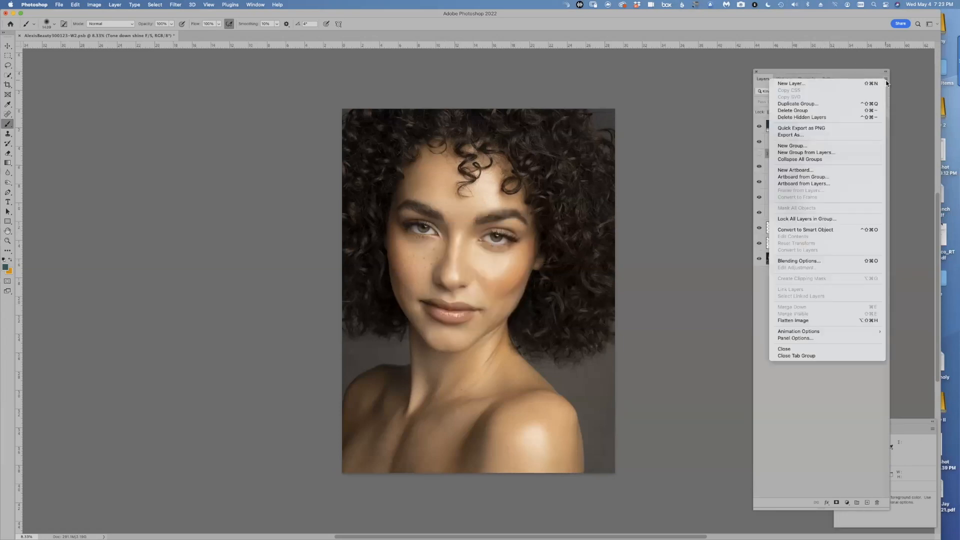
{"action": "key", "text": "Return"}
{"action": "left_click", "coordinate": [532, 196]}
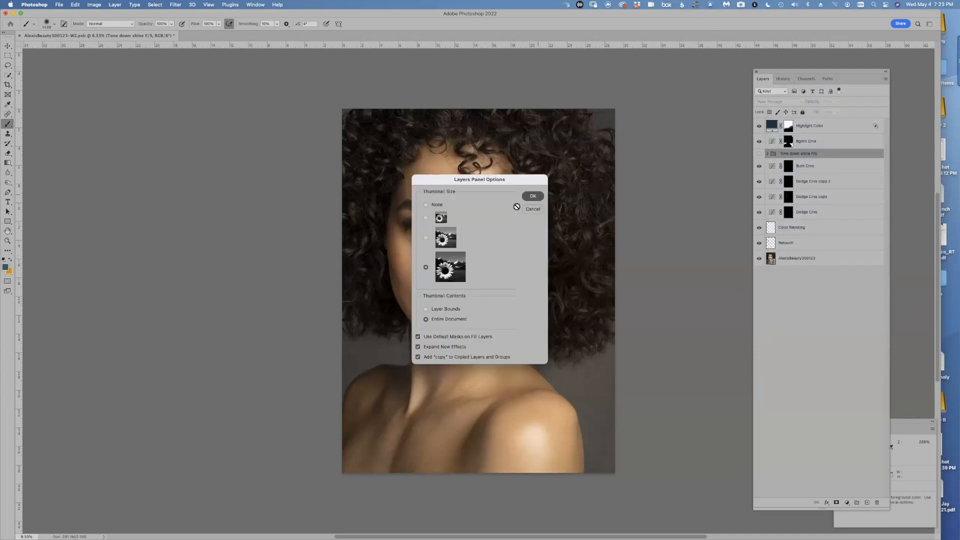
- Make the Color Blending layer active for close-up work on the face
{"action": "left_click", "coordinate": [833, 351]}
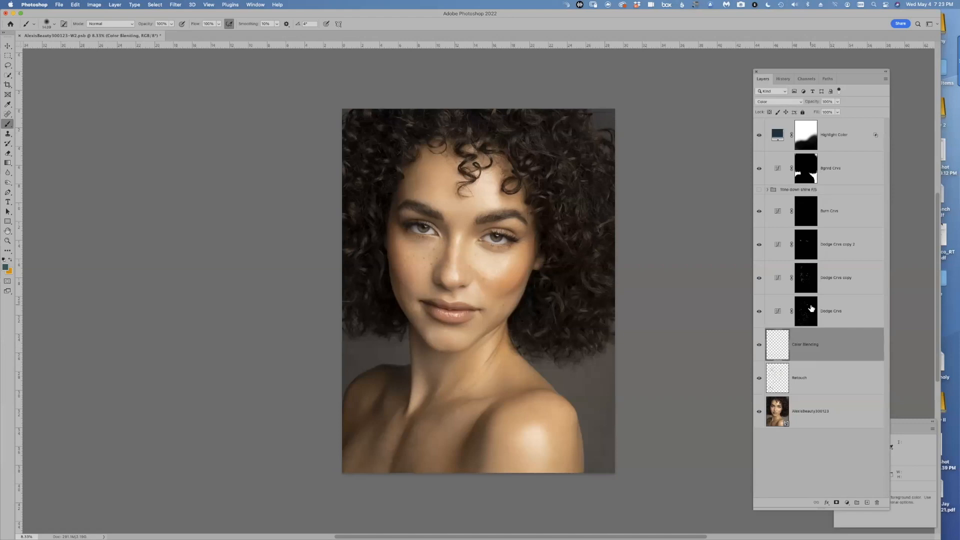
{"action": "key", "text": "super+plus"}
{"action": "key", "text": "super+plus"}
{"action": "key", "text": "super+plus"}
{"action": "mouse_move", "coordinate": [364, 221]}
{"action": "left_mouse_down"}
{"action": "mouse_move", "coordinate": [367, 304]}
{"action": "mouse_move", "coordinate": [418, 326]}
{"action": "mouse_move", "coordinate": [422, 265]}
{"action": "left_mouse_up"}
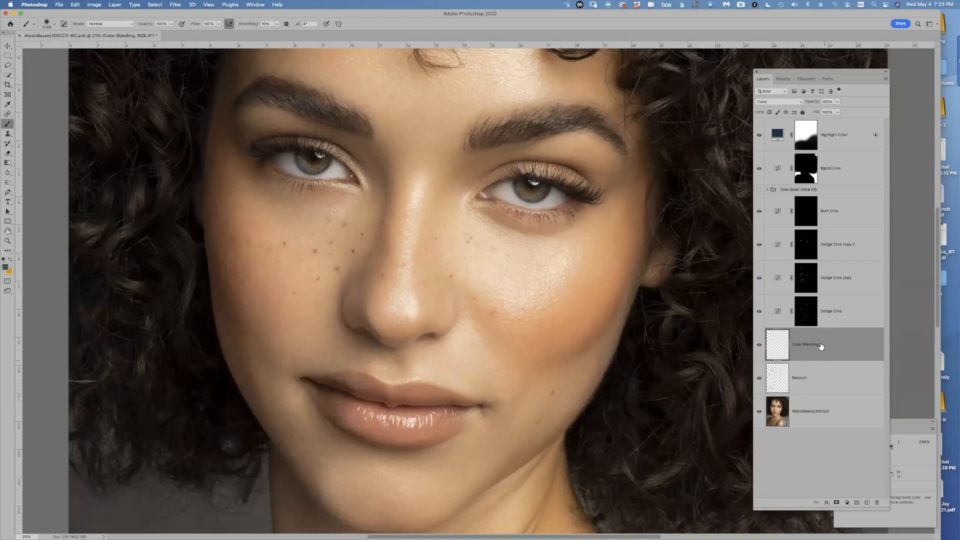
- Set the layer thumbnails to the smallest size
{"action": "left_click", "coordinate": [885, 79]}
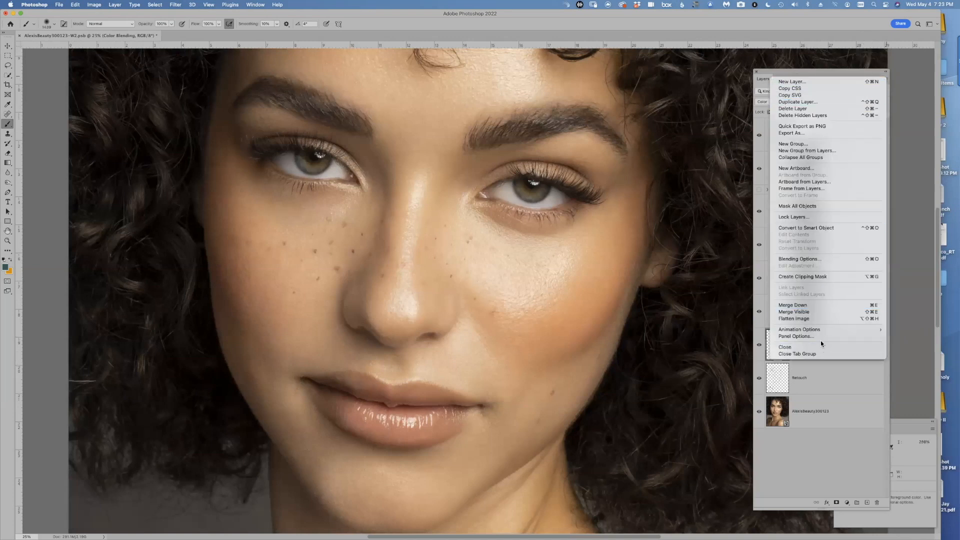
{"action": "left_click", "coordinate": [796, 336]}
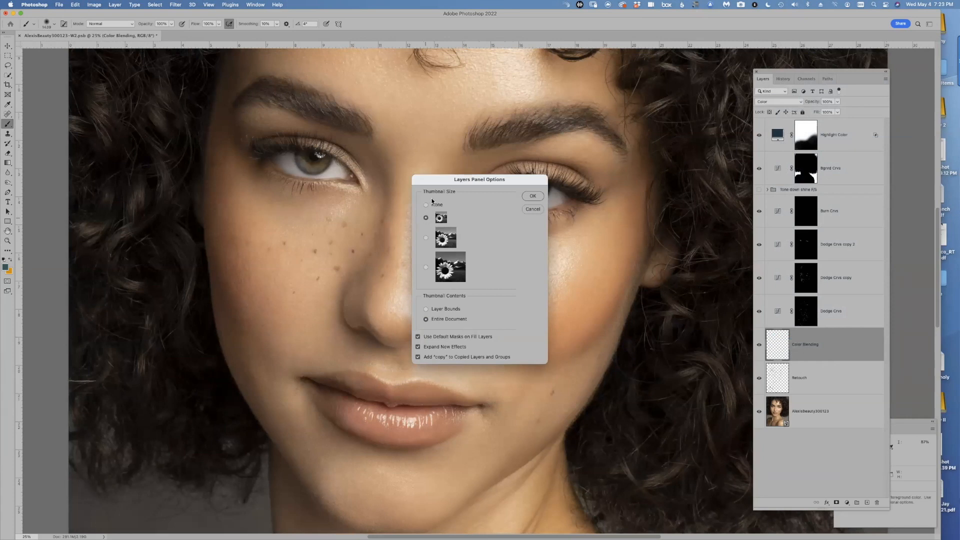
{"action": "left_click", "coordinate": [533, 196]}
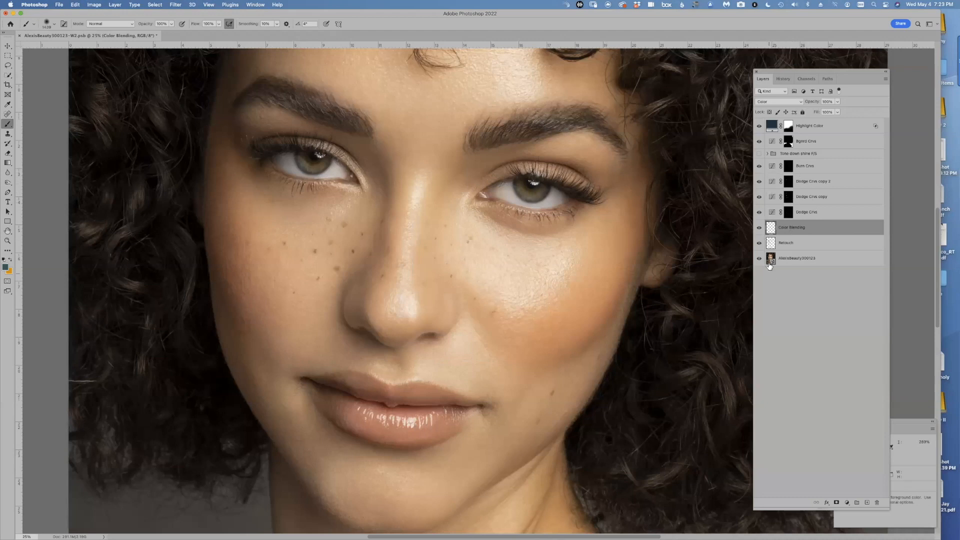
- Set the layer thumbnails back to the largest size
{"action": "left_click", "coordinate": [884, 79]}
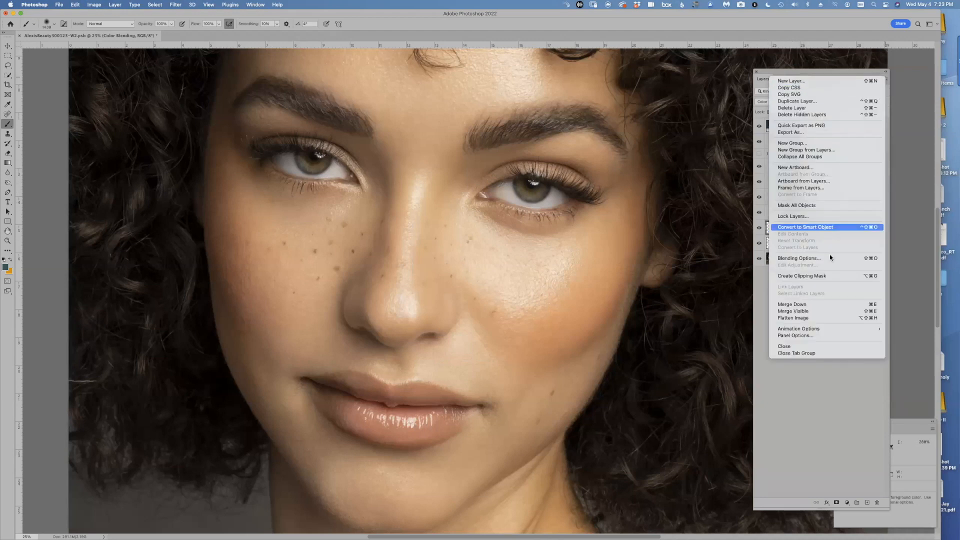
{"action": "left_click", "coordinate": [810, 335]}
{"action": "left_click", "coordinate": [426, 268]}
{"action": "left_click", "coordinate": [539, 195]}
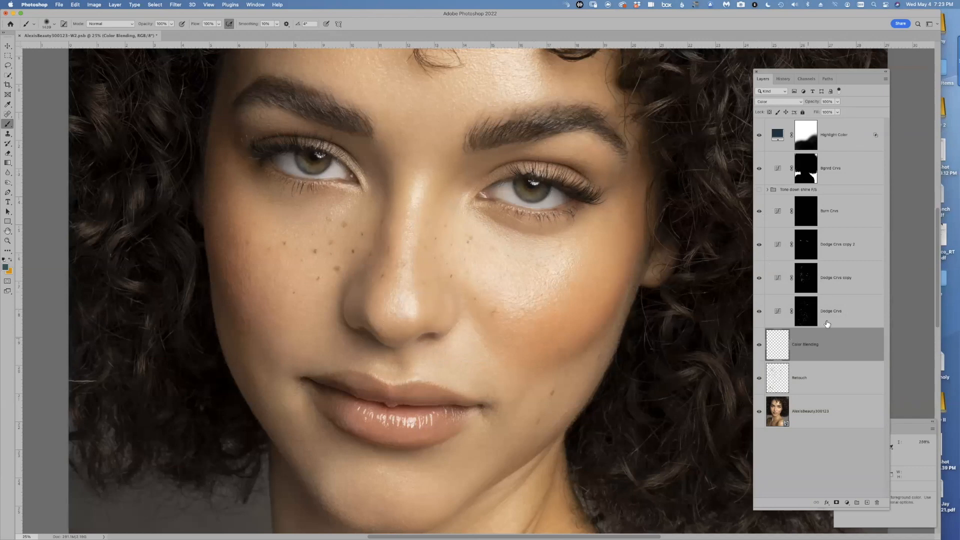
- Isolate the Color Blending layer by hiding all other layers, and duplicate it several times to intensify its painted strokes
{"action": "left_click", "coordinate": [760, 345]}
{"action": "left_click", "coordinate": [759, 344], "text": "alt"}
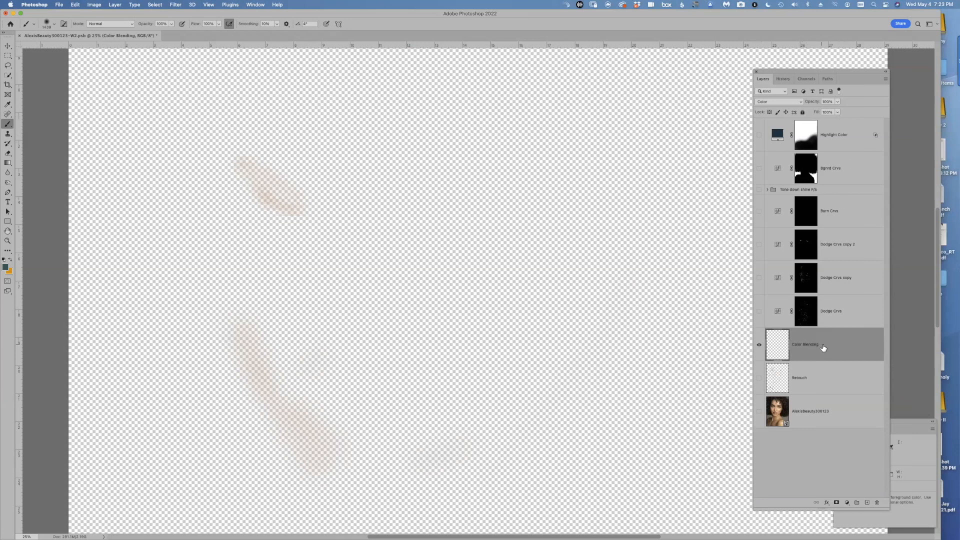
{"action": "key", "text": "super+j"}
{"action": "key", "text": "super+j"}
{"action": "key", "text": "super+j"}
{"action": "key", "text": "super+j"}
{"action": "key", "text": "super+j"}
{"action": "key", "text": "super+j"}
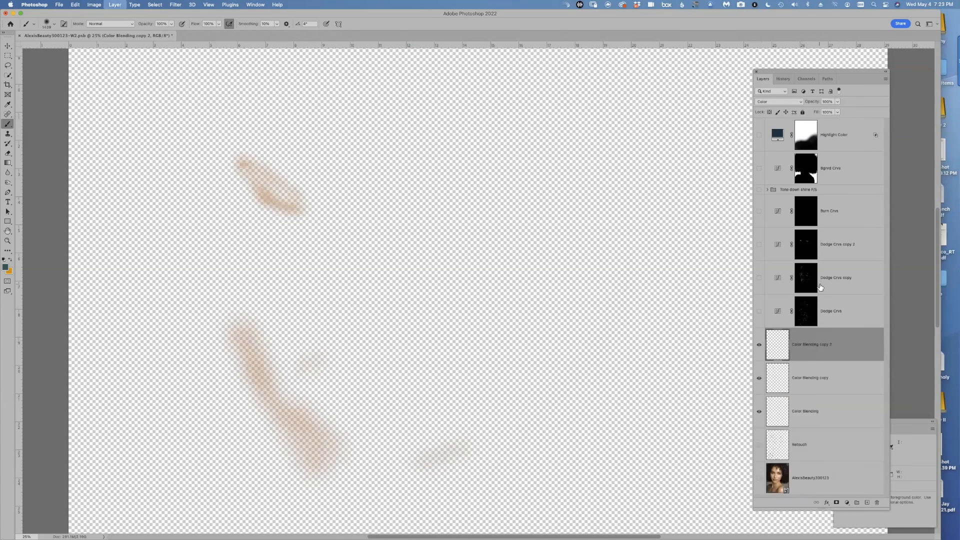
- Duplicate the isolated Color Blending layer four more times and inspect the intensified strokes across the canvas
{"action": "left_click_drag", "start_coordinate": [354, 330], "coordinate": [361, 220]}
{"action": "left_click_drag", "start_coordinate": [404, 326], "coordinate": [400, 412]}
{"action": "left_click_drag", "start_coordinate": [354, 286], "coordinate": [339, 182]}
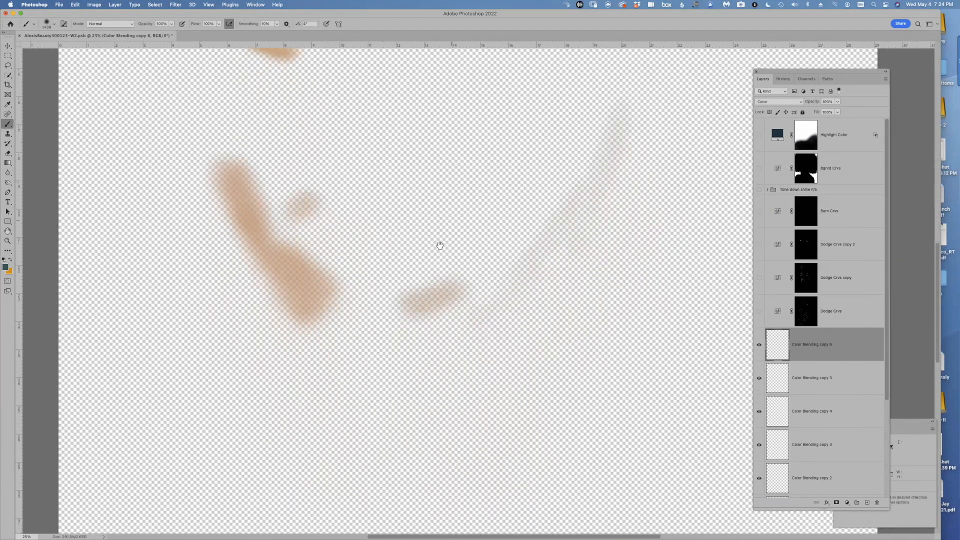
{"action": "left_click_drag", "start_coordinate": [550, 96], "coordinate": [537, 230]}
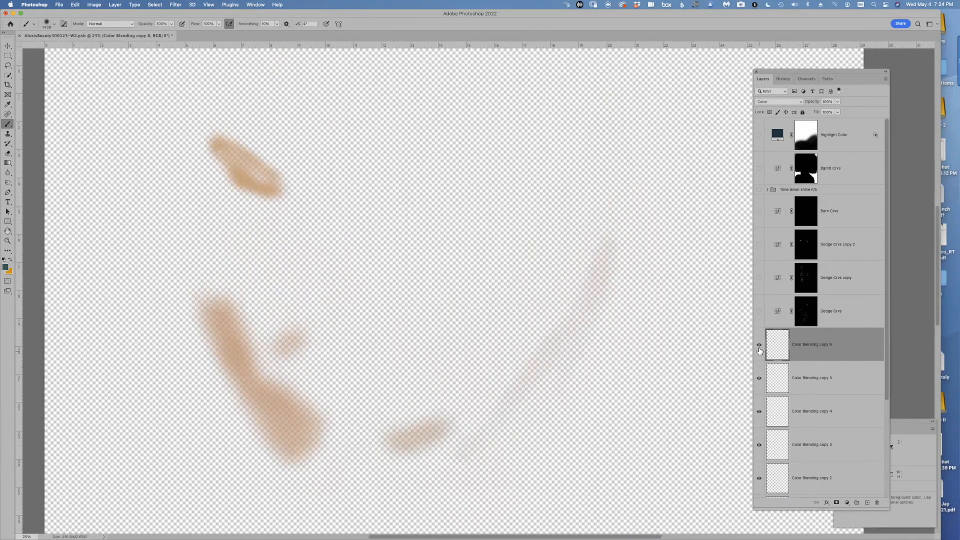
- Show the portrait and Retouch layers again, along with the Dodge Crvs layers and the Burn Crvs layer
{"action": "scroll", "coordinate": [807, 459], "scroll_direction": "down", "scroll_amount": 5}
{"action": "left_click_drag", "start_coordinate": [759, 490], "coordinate": [759, 452]}
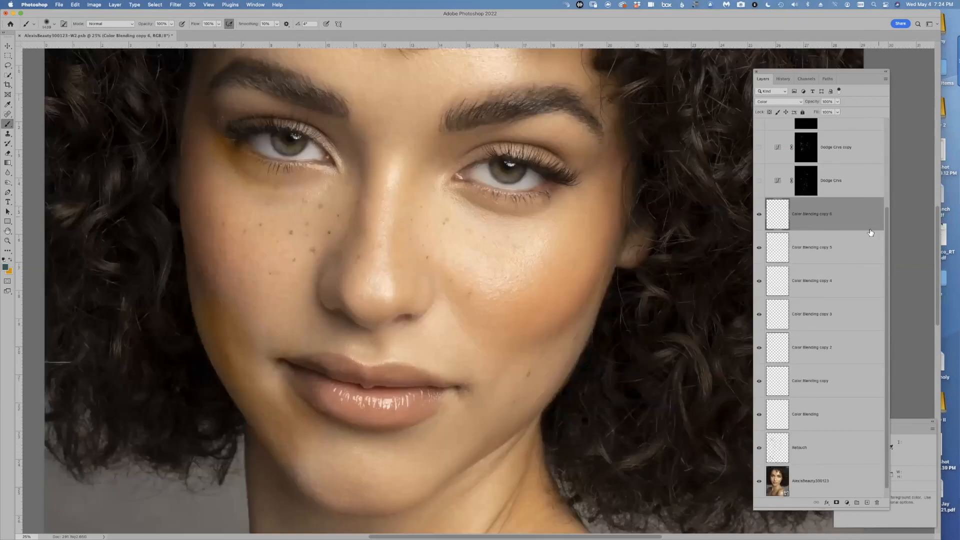
{"action": "scroll", "coordinate": [885, 220], "scroll_direction": "up", "scroll_amount": 2}
{"action": "left_click_drag", "start_coordinate": [758, 245], "coordinate": [762, 158]}
{"action": "scroll", "coordinate": [885, 165], "scroll_direction": "up", "scroll_amount": 2}
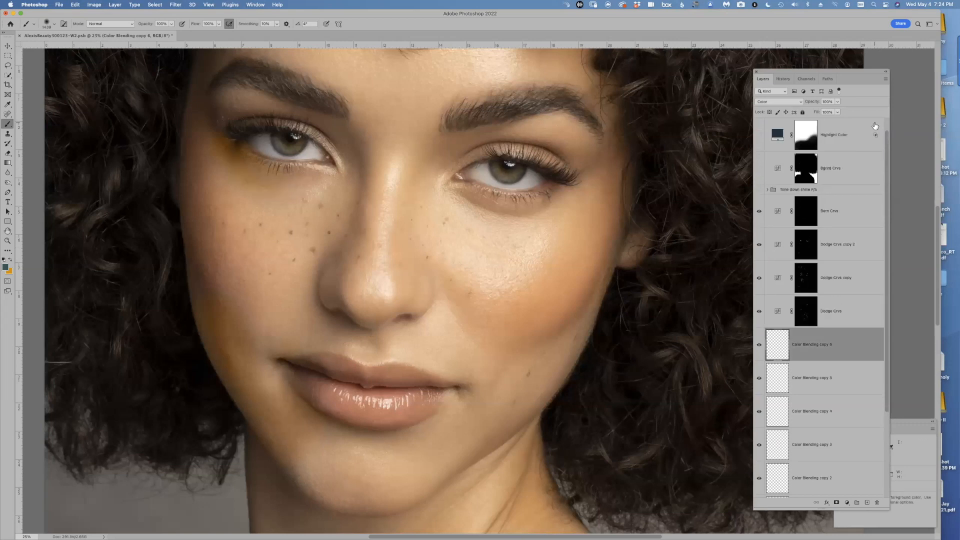
- Hide all six copies of the Color Blending layer and make the original Color Blending layer active
{"action": "scroll", "coordinate": [387, 250], "scroll_direction": "down", "scroll_amount": 2}
{"action": "left_click_drag", "start_coordinate": [759, 344], "coordinate": [759, 444]}
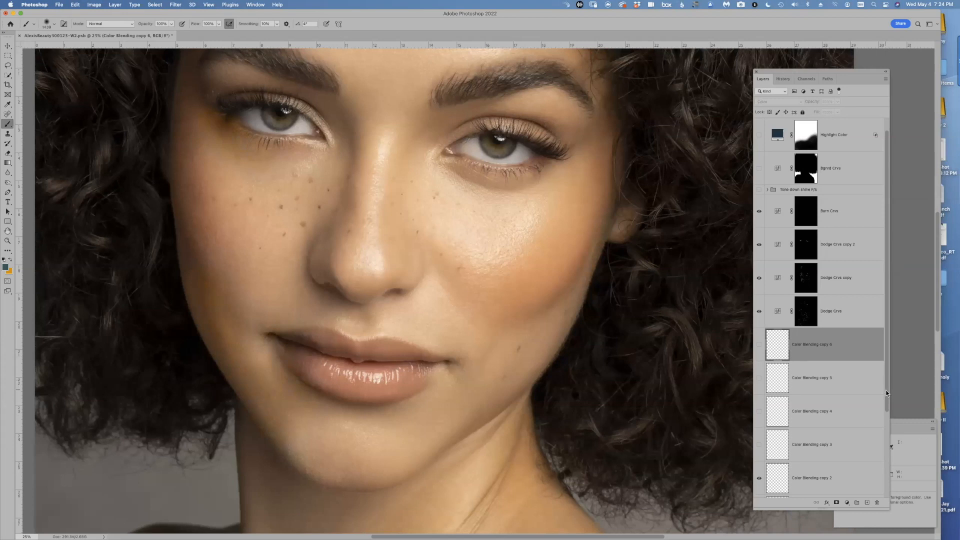
{"action": "scroll", "coordinate": [886, 392], "scroll_direction": "down", "scroll_amount": 2}
{"action": "left_click", "coordinate": [758, 411]}
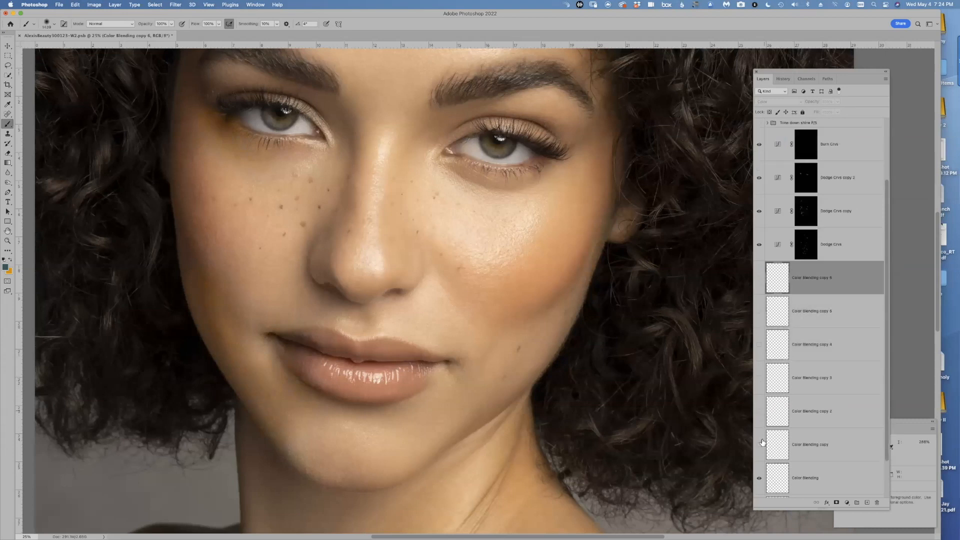
{"action": "scroll", "coordinate": [886, 439], "scroll_direction": "down", "scroll_amount": 2}
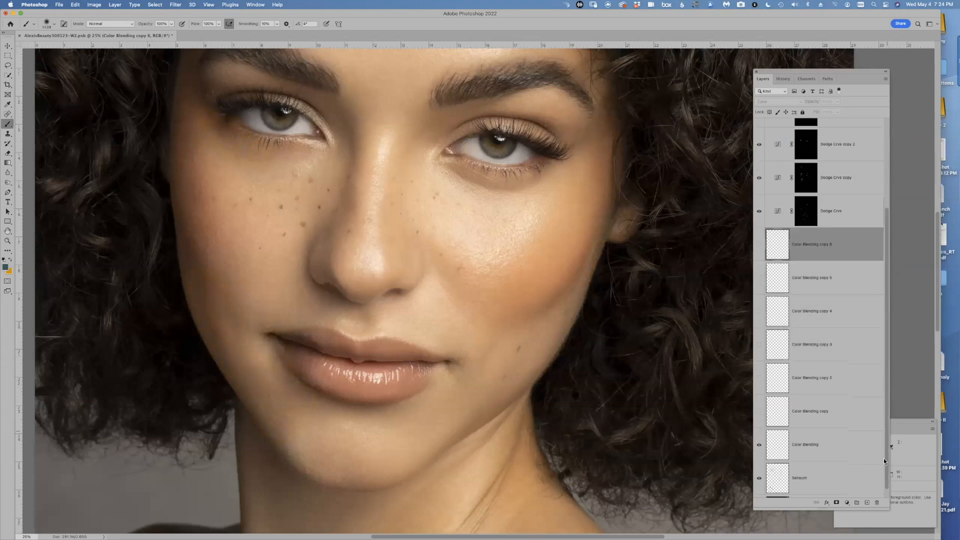
{"action": "left_click", "coordinate": [820, 415]}
- Examine the evened-out skin color on the cheeks, mouth and forehead up close, and across the whole portrait
{"action": "left_click_drag", "start_coordinate": [407, 257], "coordinate": [412, 468]}
{"action": "scroll", "coordinate": [418, 399], "scroll_direction": "down", "scroll_amount": 5}
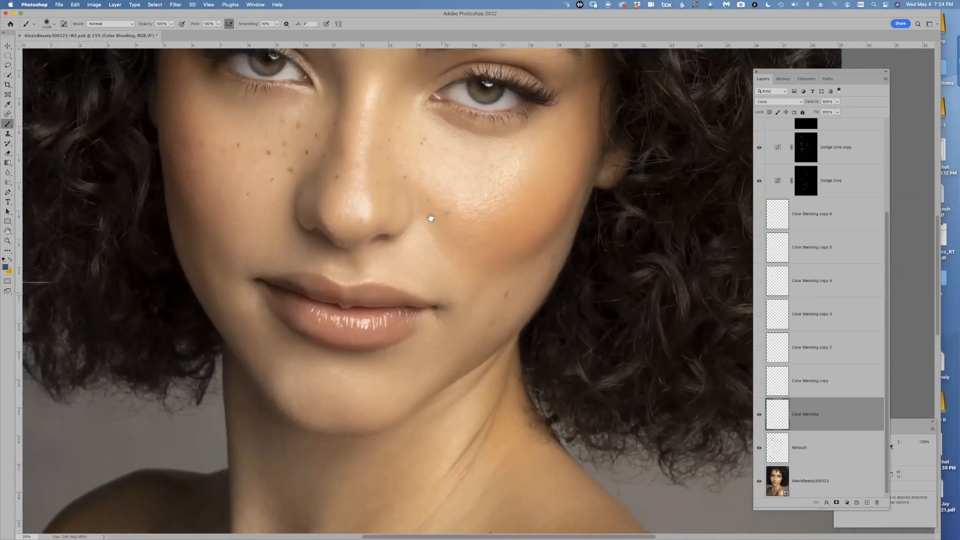
{"action": "left_click_drag", "start_coordinate": [429, 200], "coordinate": [431, 217]}
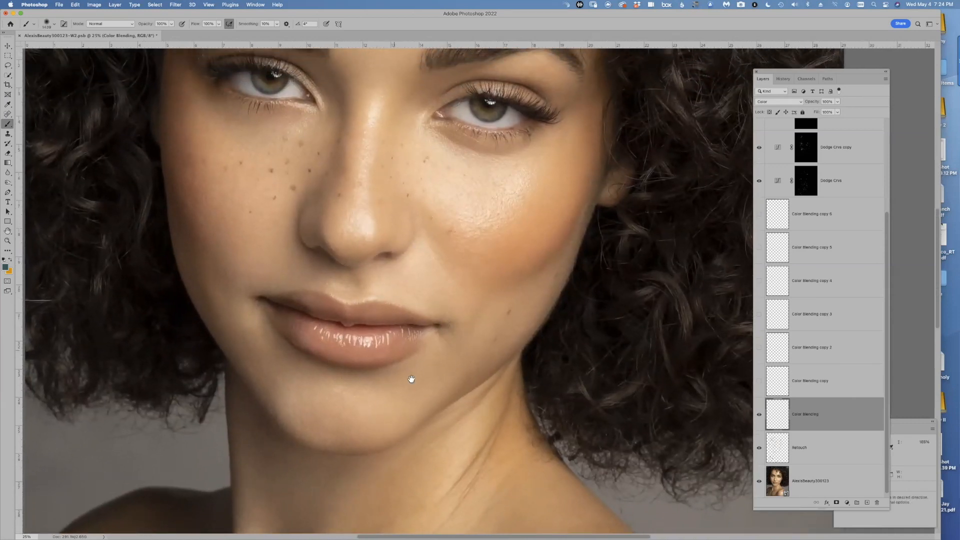
{"action": "scroll", "coordinate": [439, 382], "scroll_direction": "up", "scroll_amount": 2}
{"action": "scroll", "coordinate": [439, 381], "scroll_direction": "right", "scroll_amount": 1}
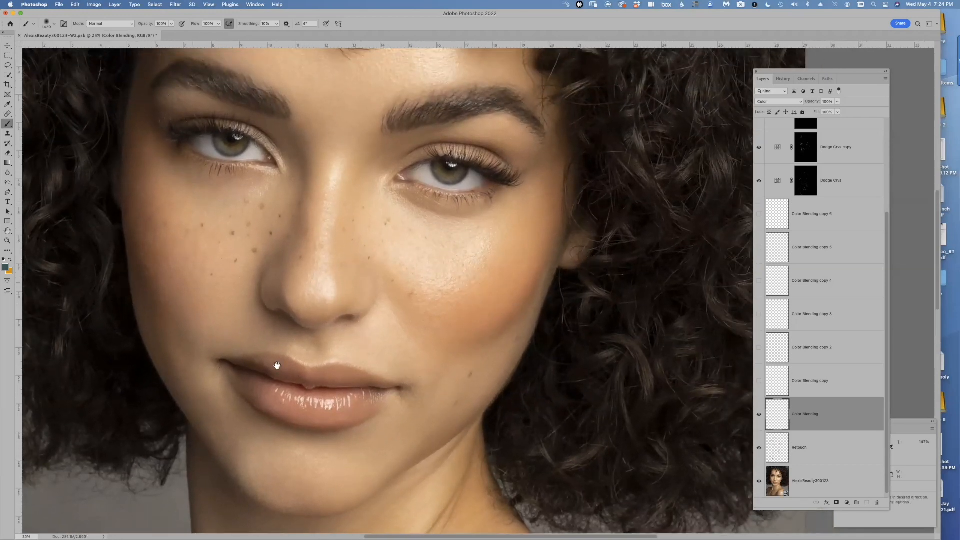
{"action": "scroll", "coordinate": [437, 378], "scroll_direction": "up", "scroll_amount": 9}
{"action": "scroll", "coordinate": [437, 378], "scroll_direction": "left", "scroll_amount": 2}
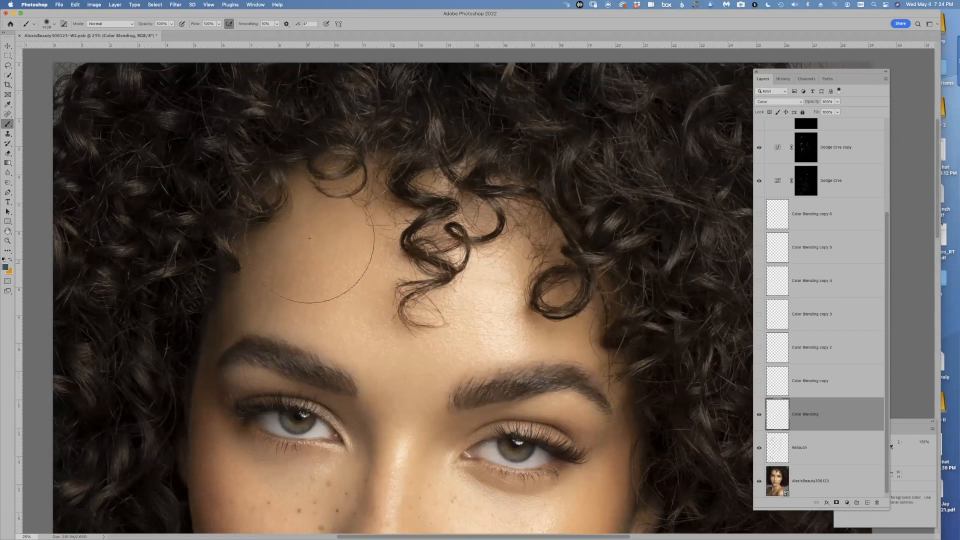
{"action": "scroll", "coordinate": [433, 360], "scroll_direction": "down", "scroll_amount": 9}
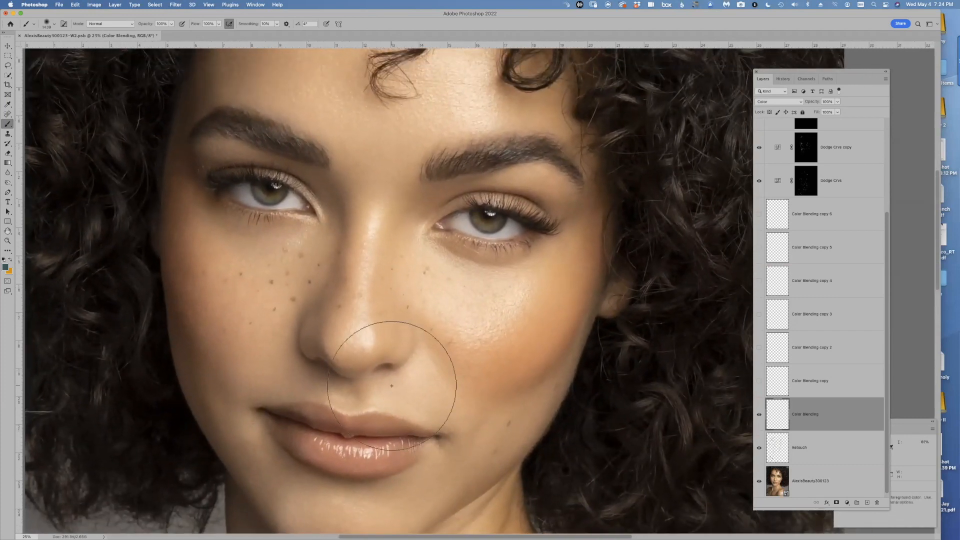
{"action": "key", "text": "super+minus"}
{"action": "key", "text": "super+minus"}
{"action": "key", "text": "super+minus"}
{"action": "scroll", "coordinate": [440, 408], "scroll_direction": "down", "scroll_amount": 3}
{"action": "scroll", "coordinate": [439, 407], "scroll_direction": "right", "scroll_amount": 4}
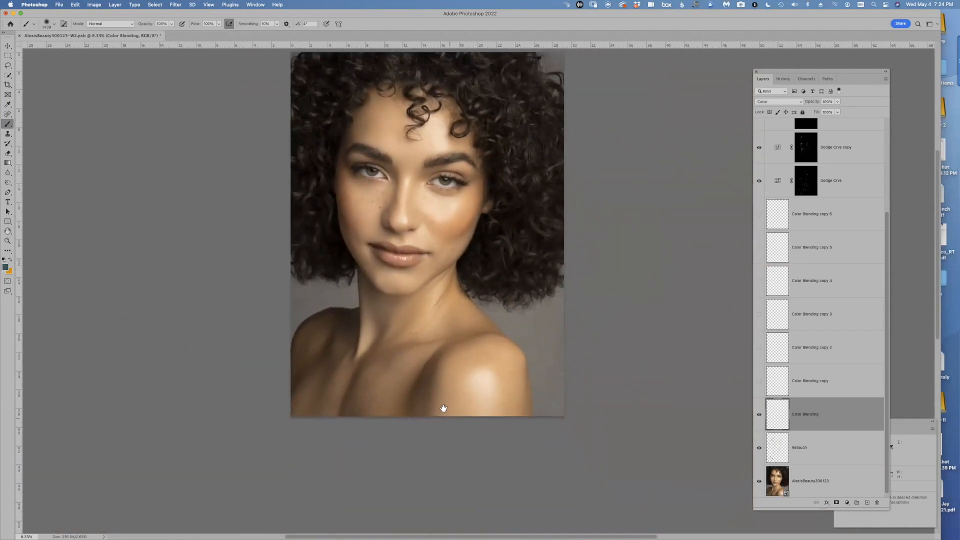
{"action": "scroll", "coordinate": [436, 407], "scroll_direction": "up", "scroll_amount": 5}
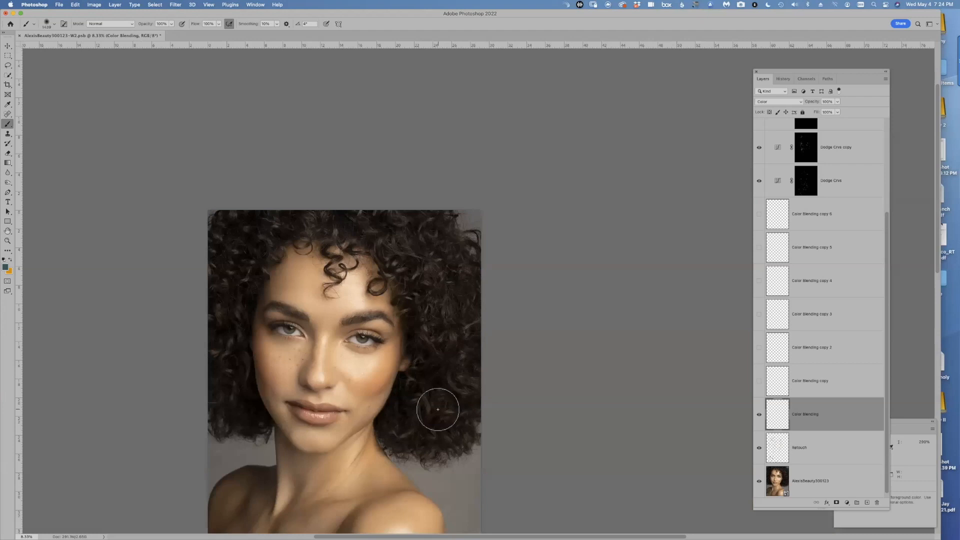
- Open the second portrait document, showing the silver-haired woman, and hide its Color Fill 1 layer
{"action": "key", "text": "super+Tab"}
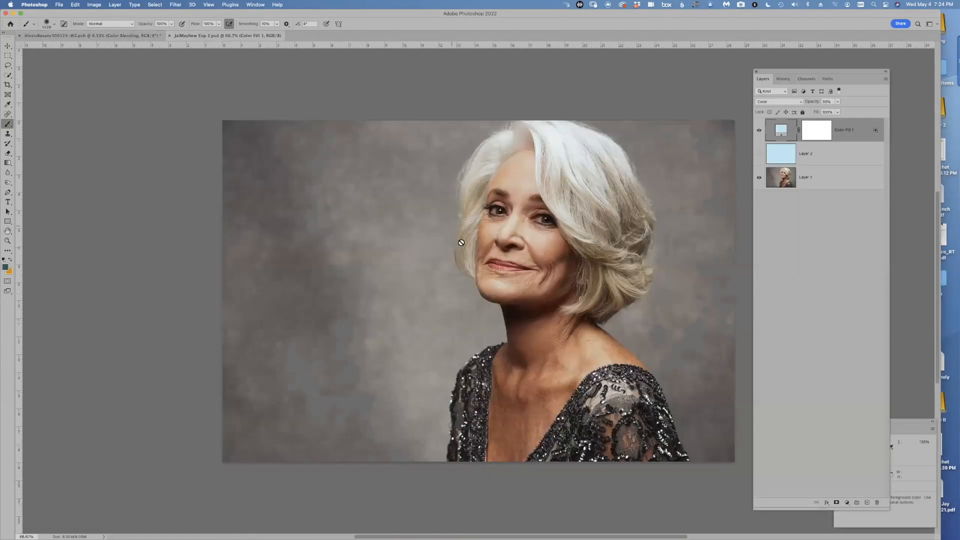
{"action": "scroll", "coordinate": [426, 270], "scroll_direction": "right", "scroll_amount": 5}
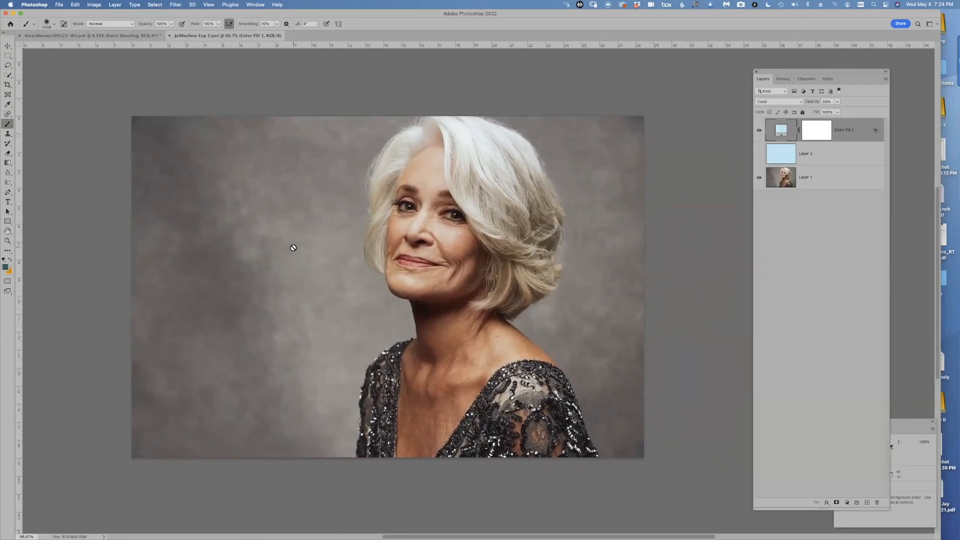
{"action": "key", "text": "super+1"}
{"action": "left_click", "coordinate": [760, 132]}
{"action": "key", "text": "super+minus"}
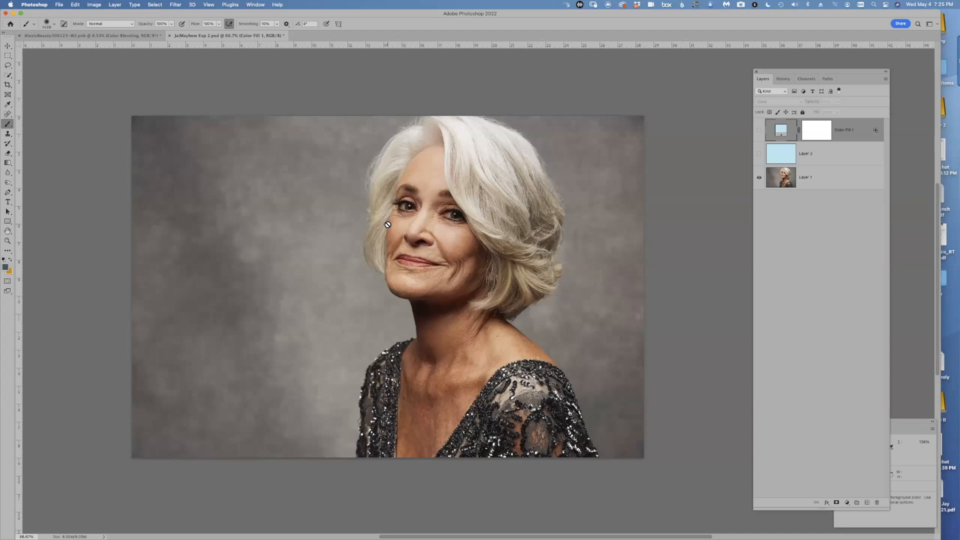
- Inspect the woman's face up close, make Layer 1 active, and switch to the Rectangular Marquee tool
{"action": "key", "text": "super+equal"}
{"action": "key", "text": "super+equal"}
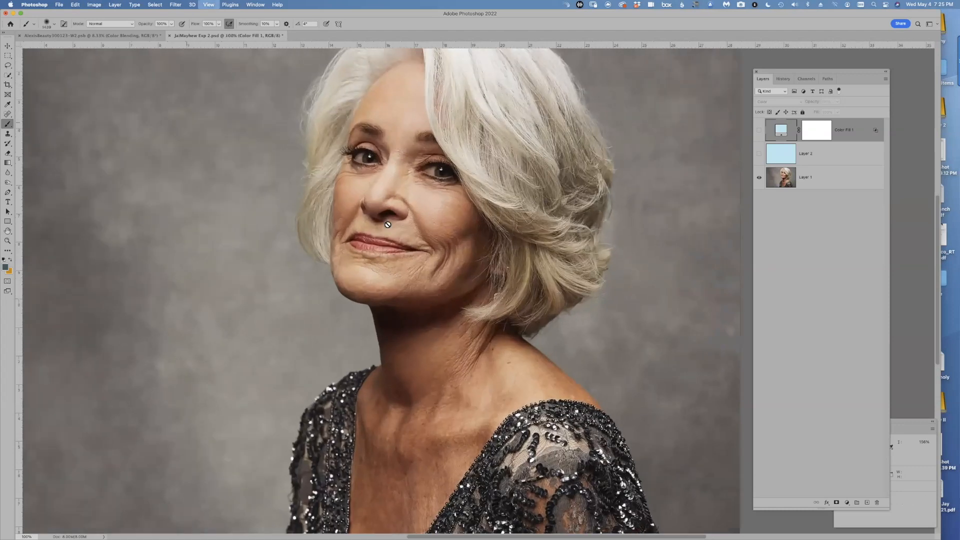
{"action": "scroll", "coordinate": [444, 181], "scroll_direction": "up", "scroll_amount": 6}
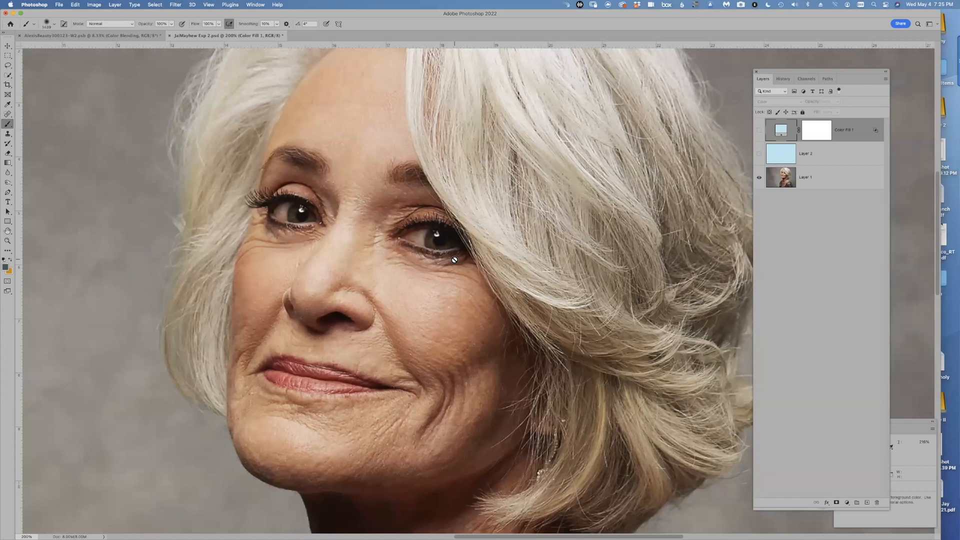
{"action": "key", "text": "super+minus"}
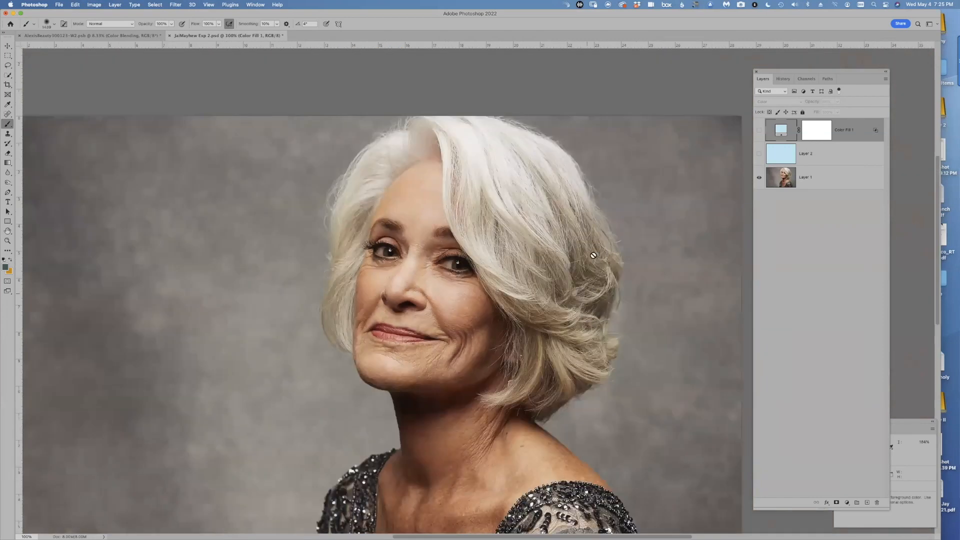
{"action": "left_click_drag", "start_coordinate": [445, 303], "coordinate": [434, 253]}
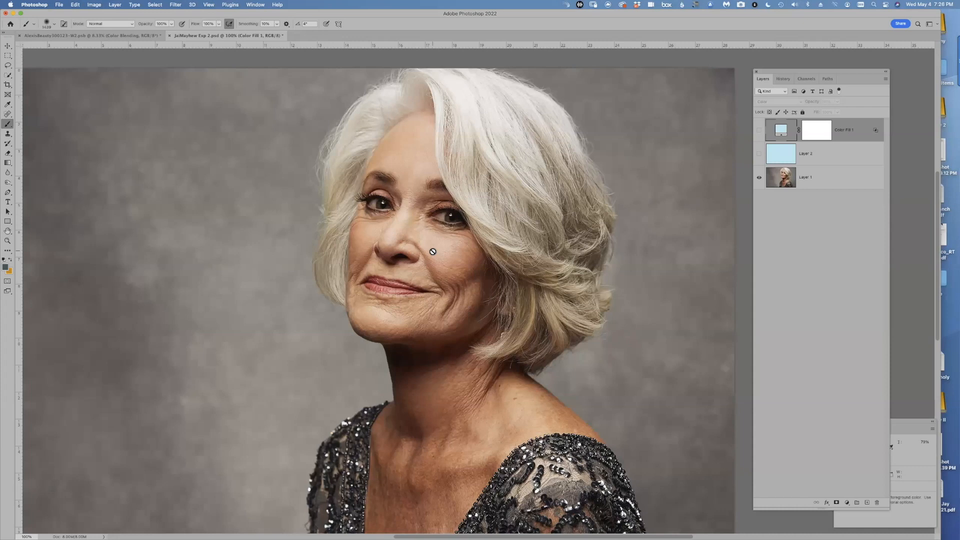
{"action": "left_click", "coordinate": [807, 183]}
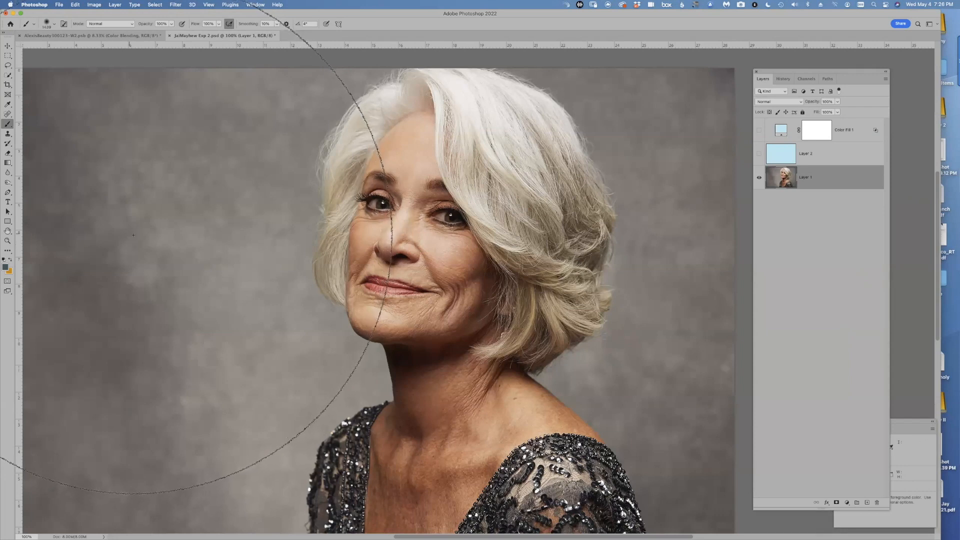
{"action": "key", "text": "m"}
{"action": "right_click", "coordinate": [8, 55]}
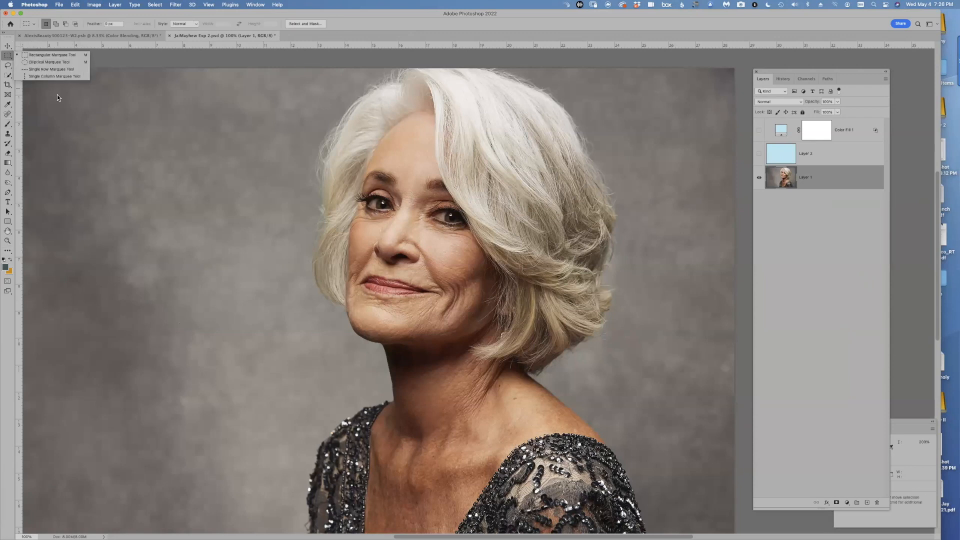
- Set the foreground color to mint green #4fad89 and return to the Rectangular Marquee tool
{"action": "left_click", "coordinate": [5, 268]}
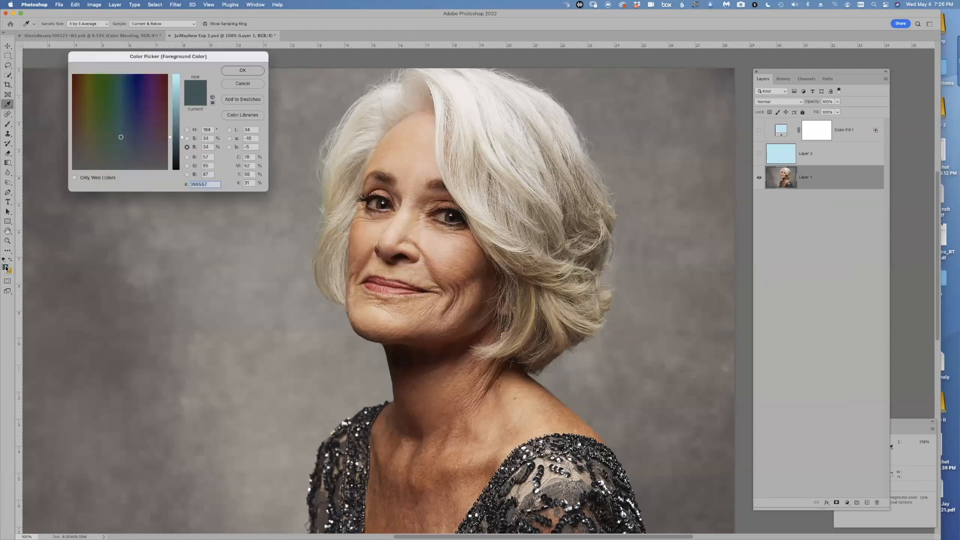
{"action": "left_click", "coordinate": [103, 88]}
{"action": "left_click_drag", "start_coordinate": [182, 136], "coordinate": [183, 108]}
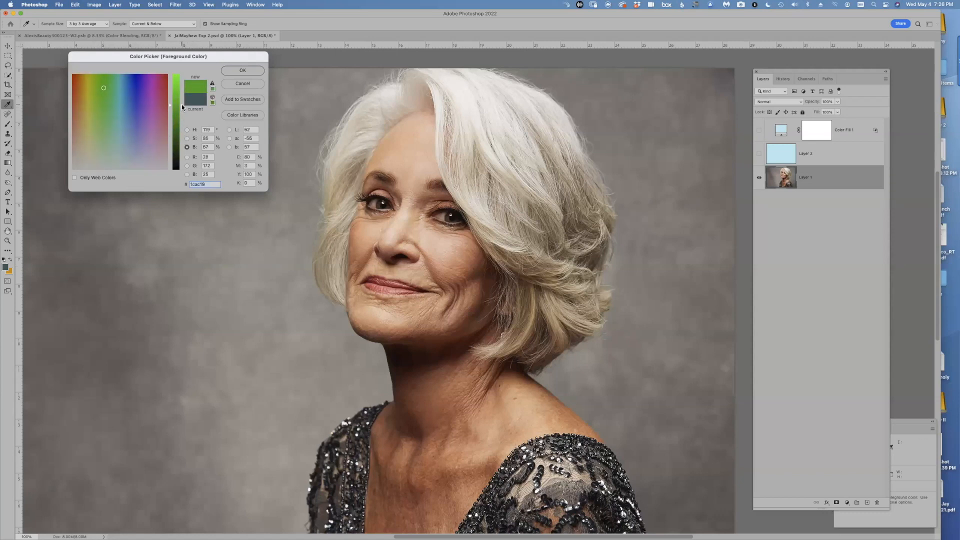
{"action": "mouse_move", "coordinate": [105, 102]}
{"action": "left_mouse_down"}
{"action": "mouse_move", "coordinate": [108, 127]}
{"action": "mouse_move", "coordinate": [114, 118]}
{"action": "left_mouse_up"}
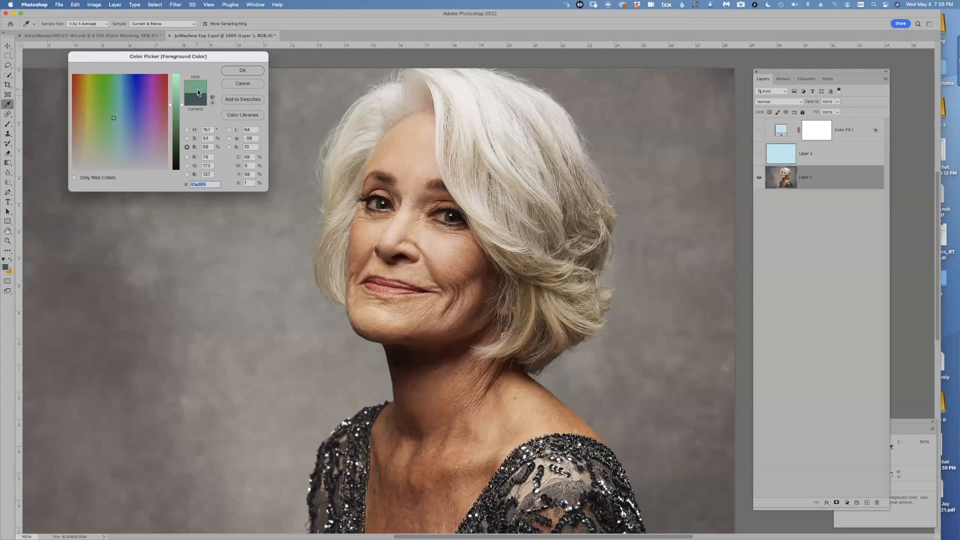
{"action": "left_click", "coordinate": [252, 71]}
{"action": "key", "text": "m"}
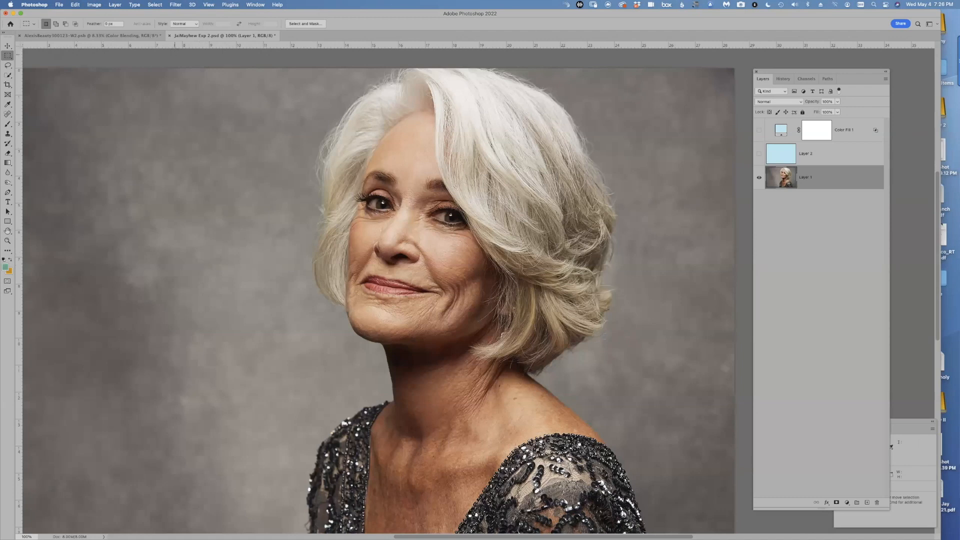
- Add a solid color fill layer named "Demo Mint Green" above Layer 1, in Color mode with the mint green foreground color
{"action": "left_click", "coordinate": [114, 4]}
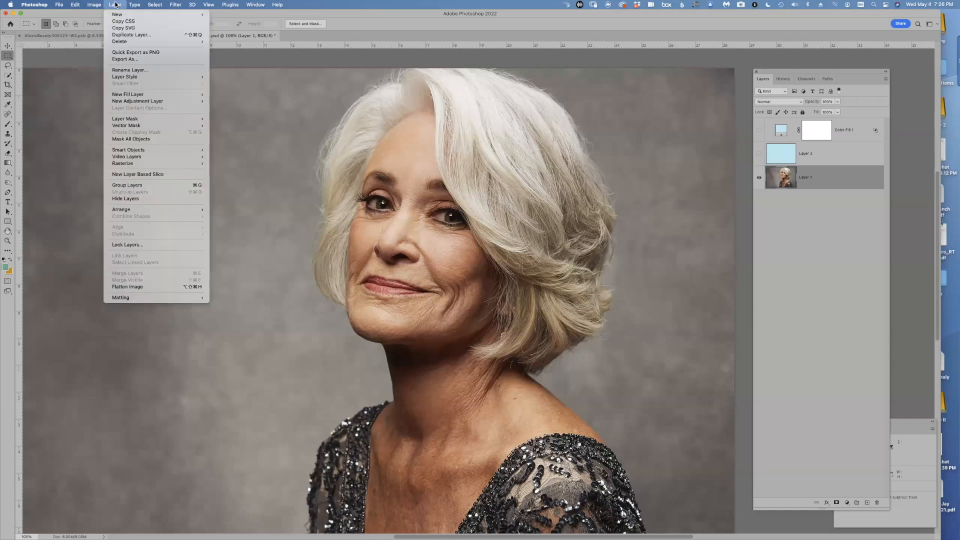
{"action": "mouse_move", "coordinate": [147, 95]}
{"action": "left_click", "coordinate": [248, 95]}
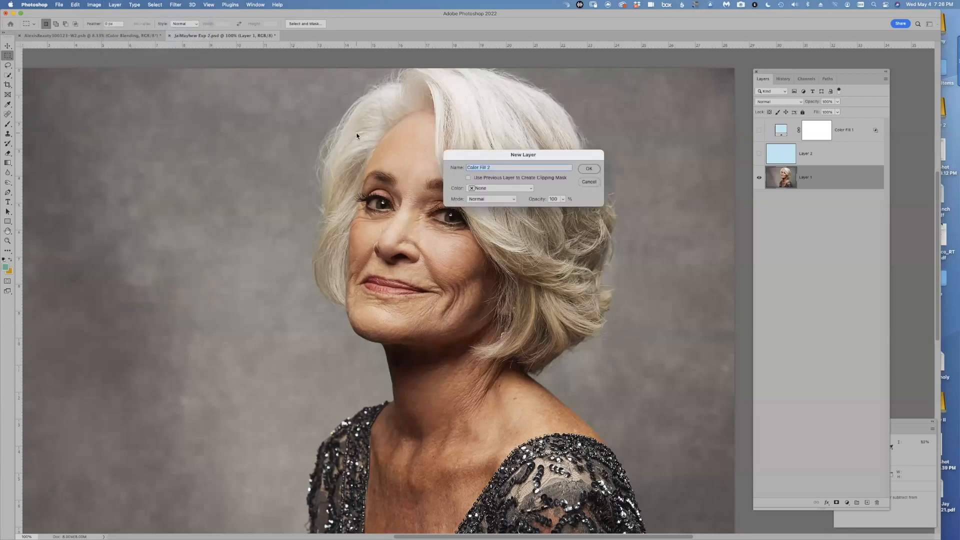
{"action": "type", "text": "Demo Mint Green"}
{"action": "left_click", "coordinate": [493, 200]}
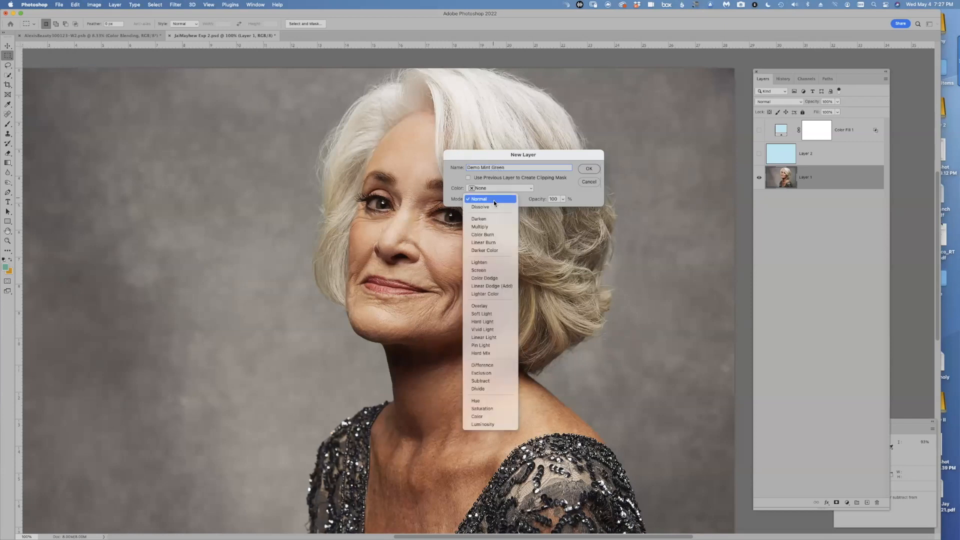
{"action": "left_click", "coordinate": [495, 418]}
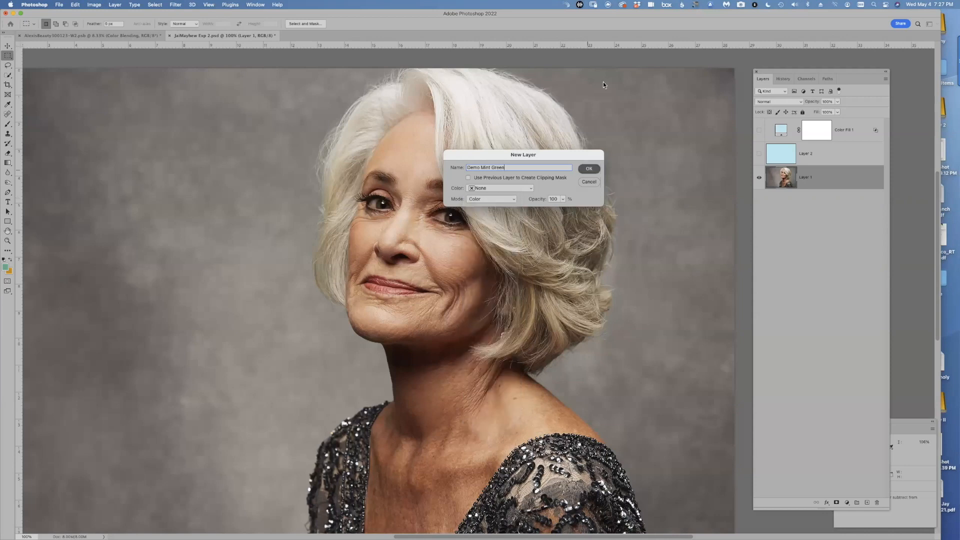
{"action": "key", "text": "Return"}
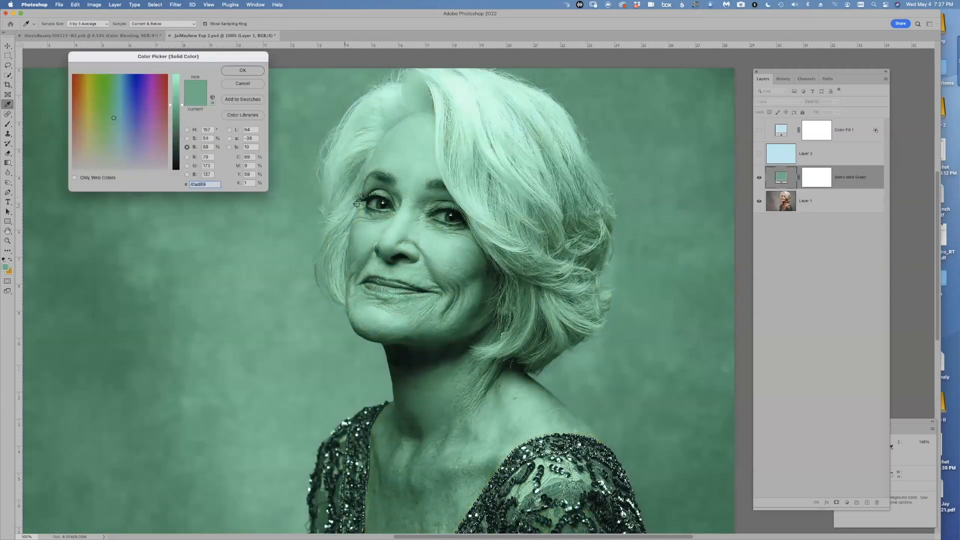
{"action": "left_click", "coordinate": [244, 72]}
{"action": "key", "text": "m"}
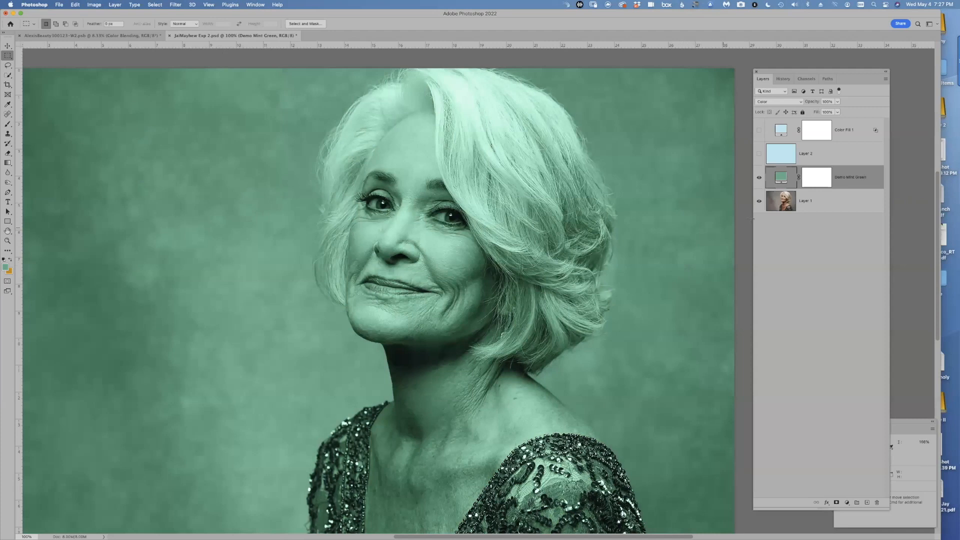
- Open the blending options of the Demo Mint Green layer and set Blend If's Underlying Layer shadow slider to 143
{"action": "double_click", "coordinate": [876, 180]}
{"action": "left_click_drag", "start_coordinate": [879, 76], "coordinate": [805, 33]}
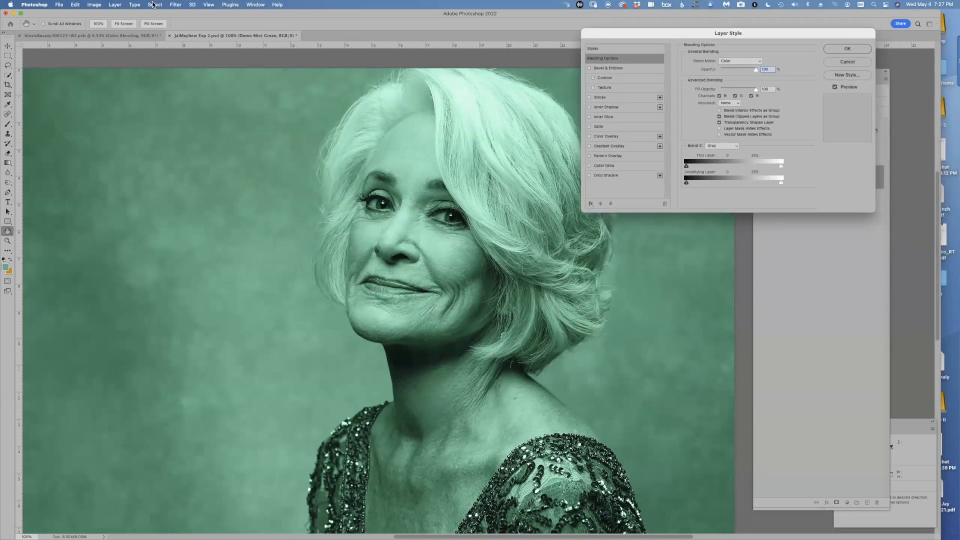
{"action": "left_click", "coordinate": [116, 5]}
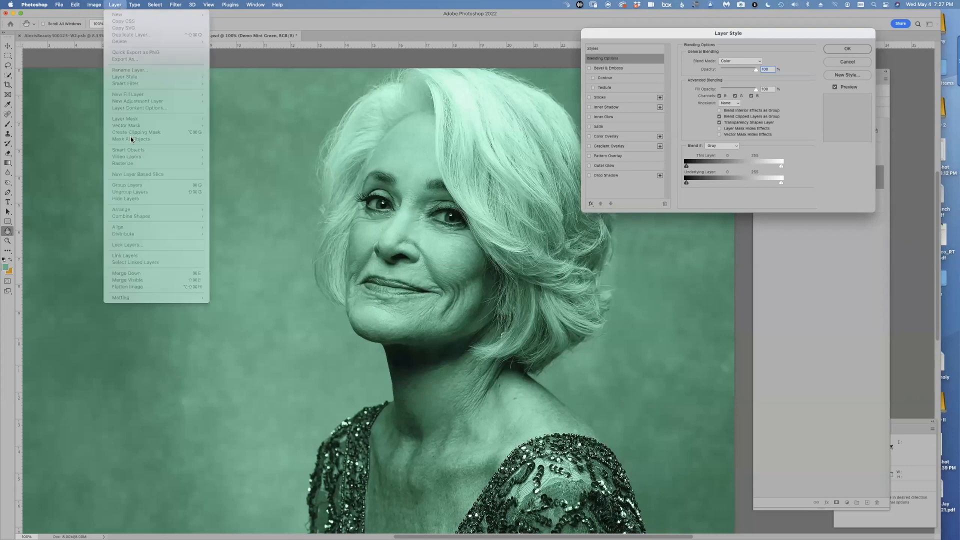
{"action": "left_click", "coordinate": [129, 75]}
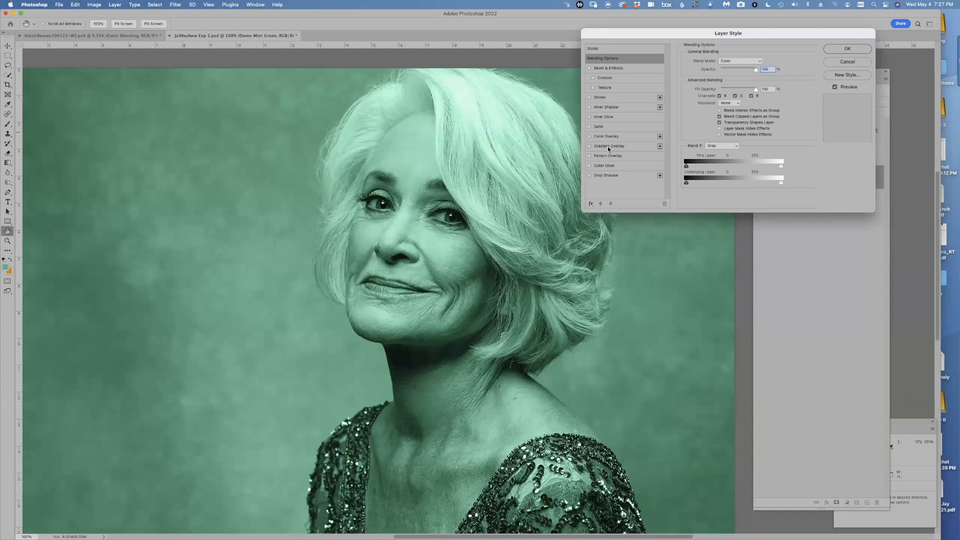
{"action": "scroll", "coordinate": [622, 149], "scroll_direction": "down", "scroll_amount": 3}
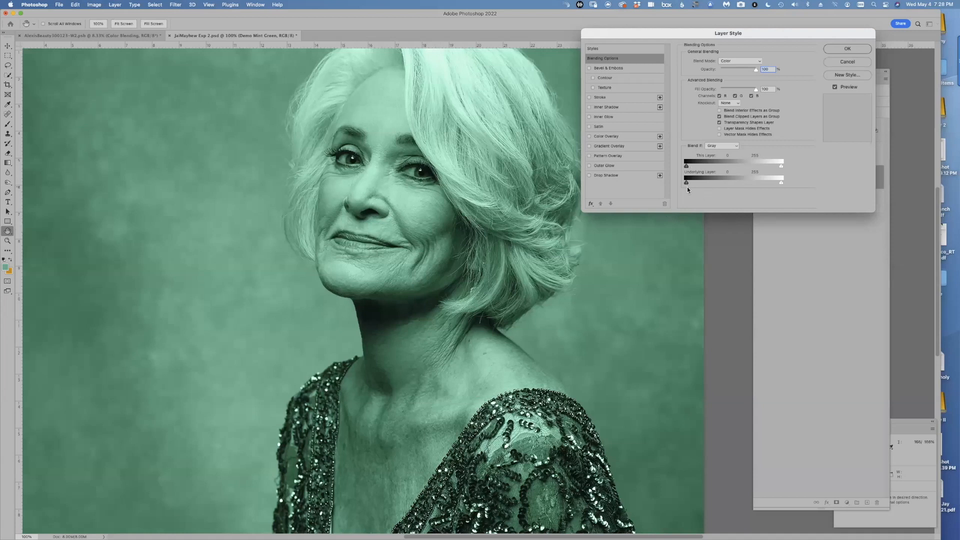
{"action": "left_click_drag", "start_coordinate": [687, 183], "coordinate": [739, 181]}
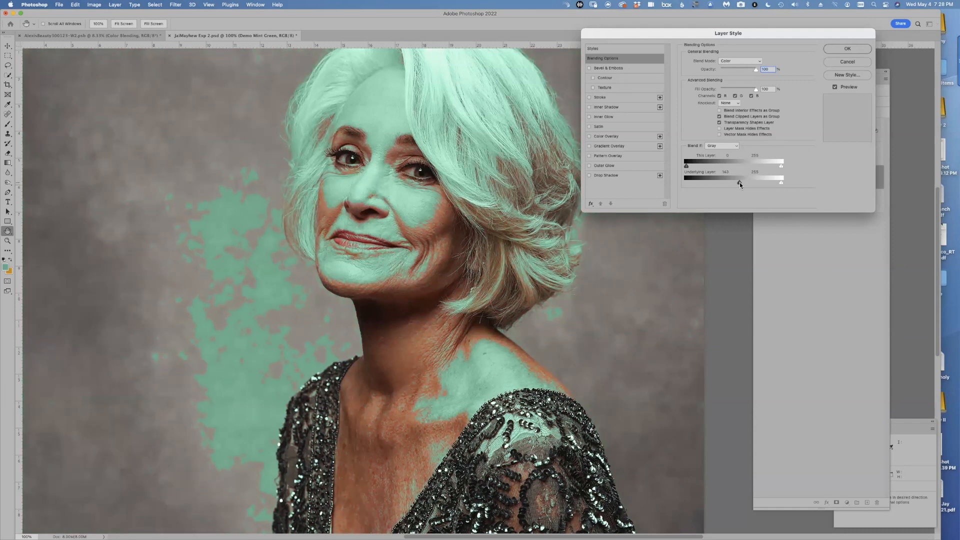
{"action": "mouse_move", "coordinate": [465, 302]}
{"action": "left_mouse_down"}
{"action": "mouse_move", "coordinate": [452, 369]}
{"action": "mouse_move", "coordinate": [458, 300]}
{"action": "left_mouse_up"}
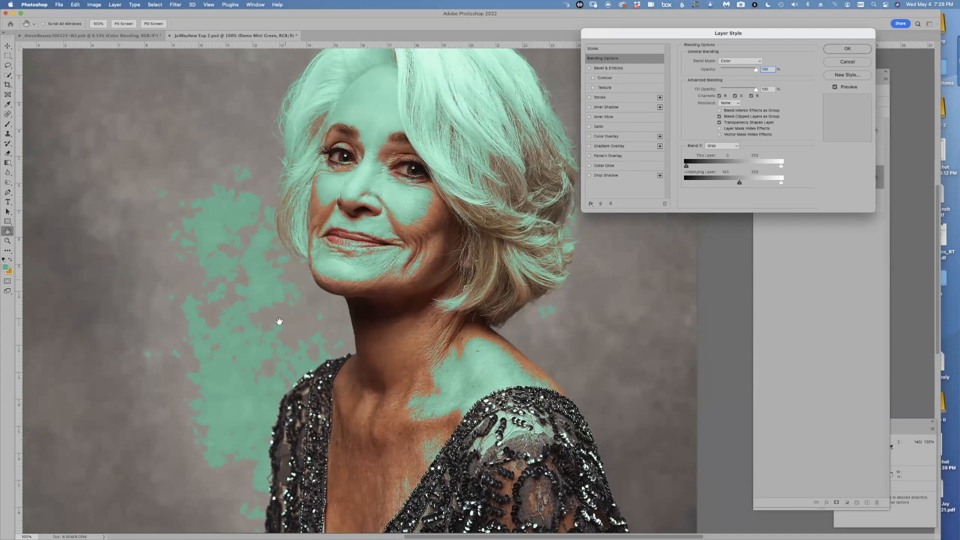
{"action": "left_click_drag", "start_coordinate": [458, 427], "coordinate": [449, 463]}
{"action": "left_click_drag", "start_coordinate": [458, 308], "coordinate": [428, 278]}
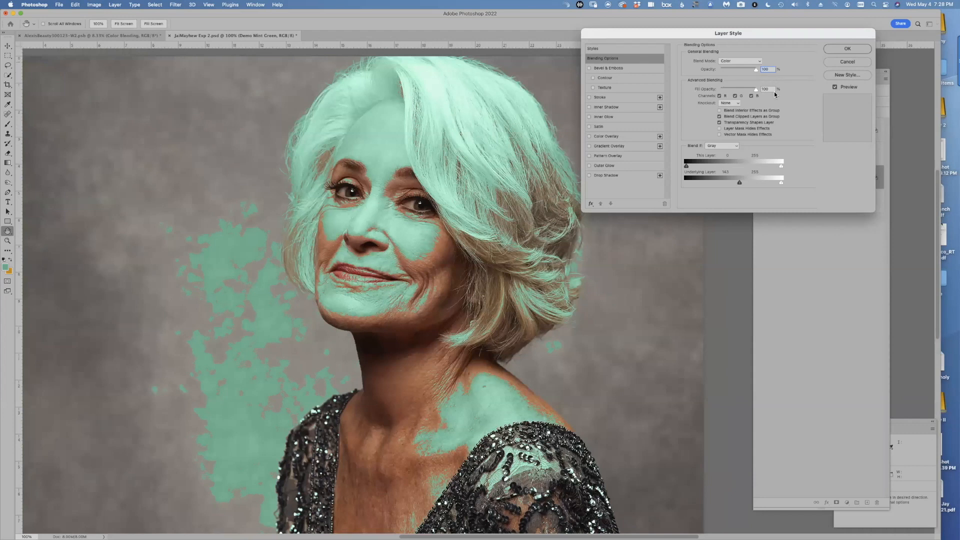
- Split the Underlying Layer shadow slider to 143 / 204 and set the mint green layer's opacity to 44%
{"action": "key", "text": "alt"}
{"action": "left_click_drag", "start_coordinate": [742, 184], "coordinate": [762, 183]}
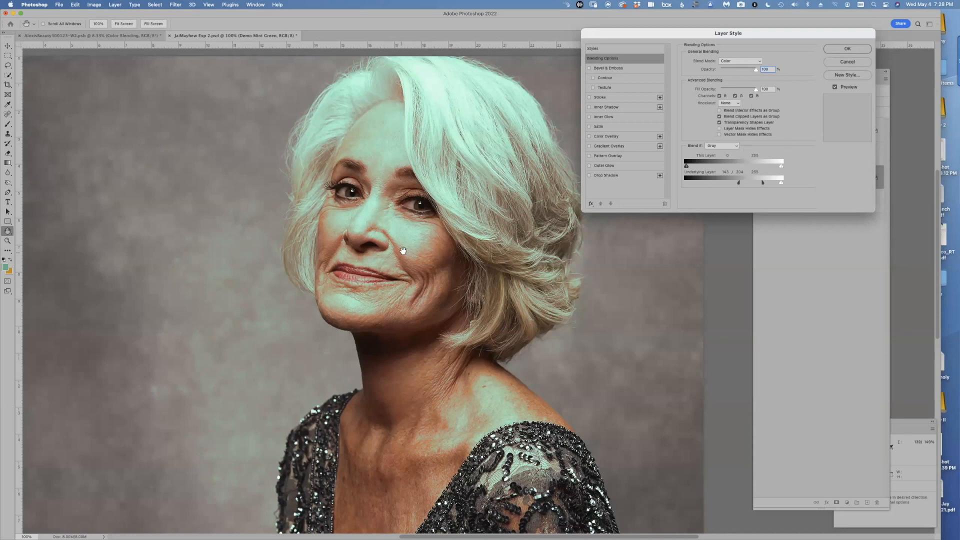
{"action": "left_click_drag", "start_coordinate": [753, 71], "coordinate": [735, 78]}
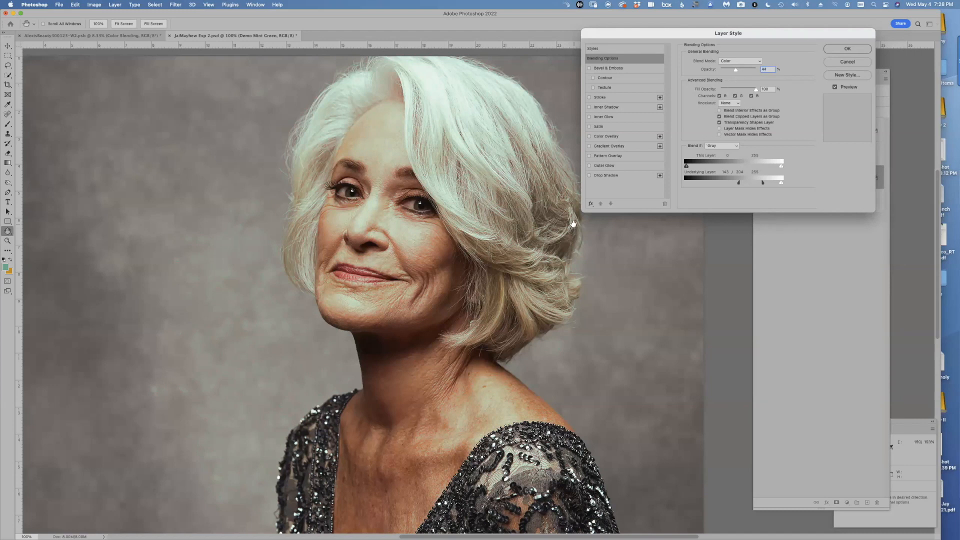
{"action": "left_click", "coordinate": [844, 48]}
- Compare the portrait with and without the Demo Mint Green tint, and reduce that layer's opacity to 35%
{"action": "left_click", "coordinate": [760, 178]}
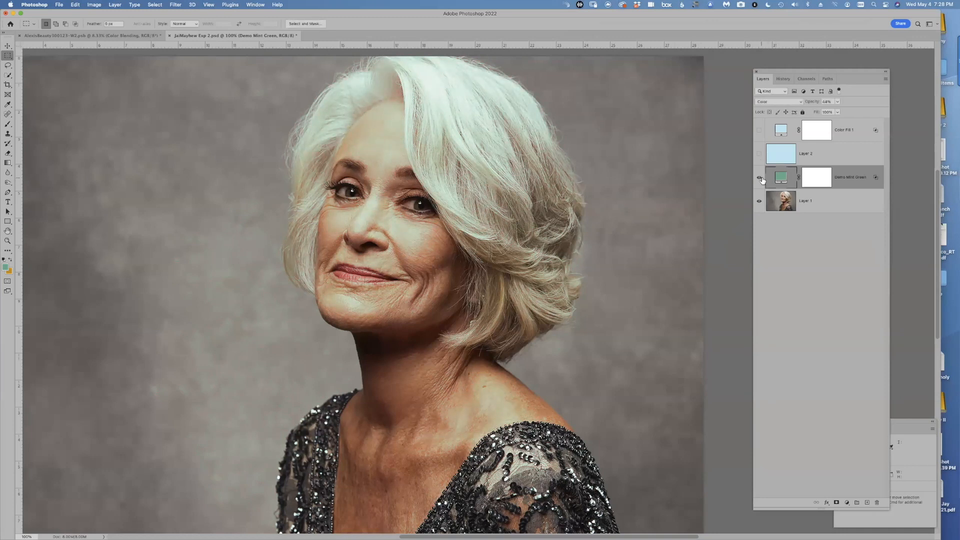
{"action": "key", "text": "super+minus"}
{"action": "left_click", "coordinate": [760, 178]}
{"action": "left_click", "coordinate": [760, 178]}
{"action": "left_click", "coordinate": [761, 179]}
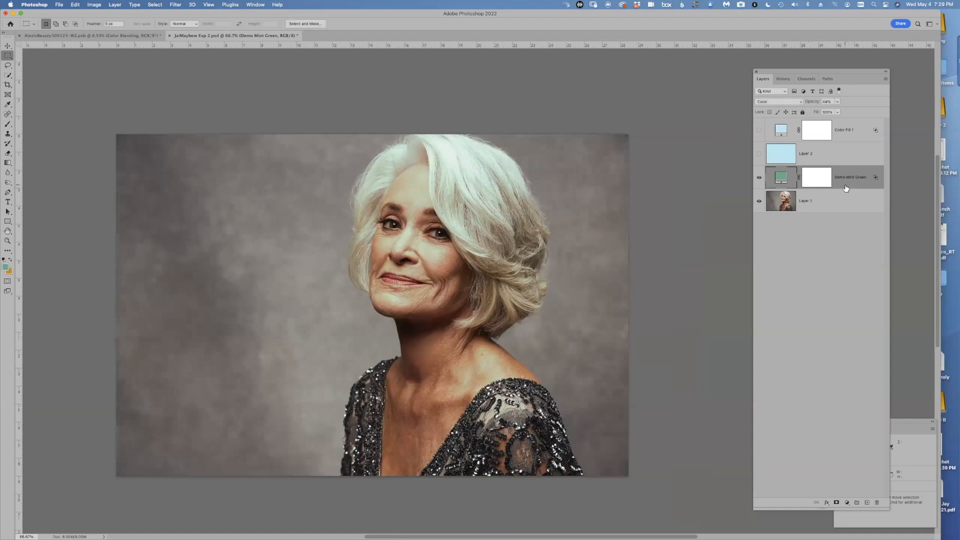
{"action": "key", "text": "v"}
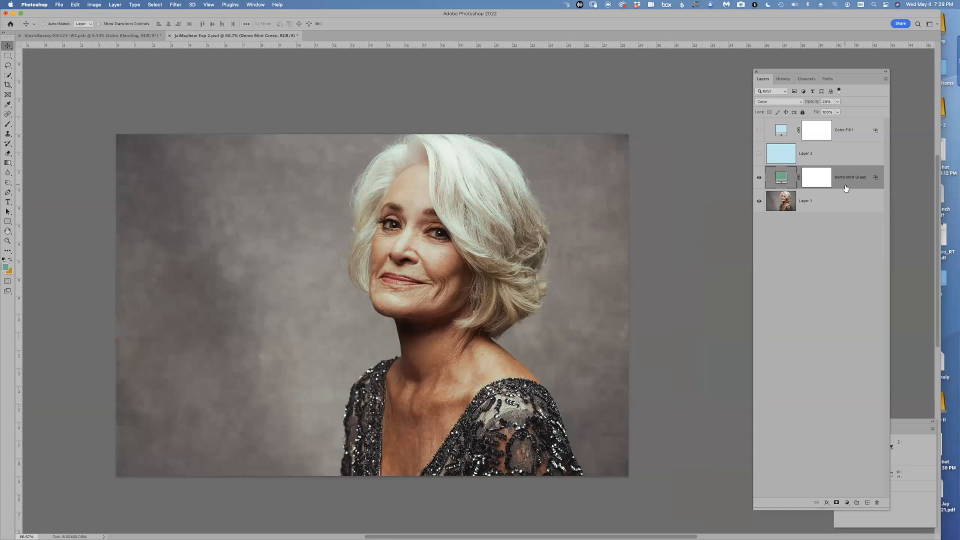
- Compare the softened mint tint with the original portrait repeatedly, and leave the Demo Mint Green layer hidden
{"action": "left_click", "coordinate": [759, 178]}
{"action": "left_click", "coordinate": [759, 178]}
{"action": "left_click", "coordinate": [759, 179]}
{"action": "left_click", "coordinate": [759, 178]}
{"action": "left_click", "coordinate": [759, 179]}
{"action": "left_click", "coordinate": [760, 179]}
{"action": "left_click", "coordinate": [759, 179]}
- Sample a dark brown skin shadow tone from the woman's portrait as the foreground color with the Eyedropper
{"action": "key", "text": "i"}
{"action": "left_click", "coordinate": [428, 325]}
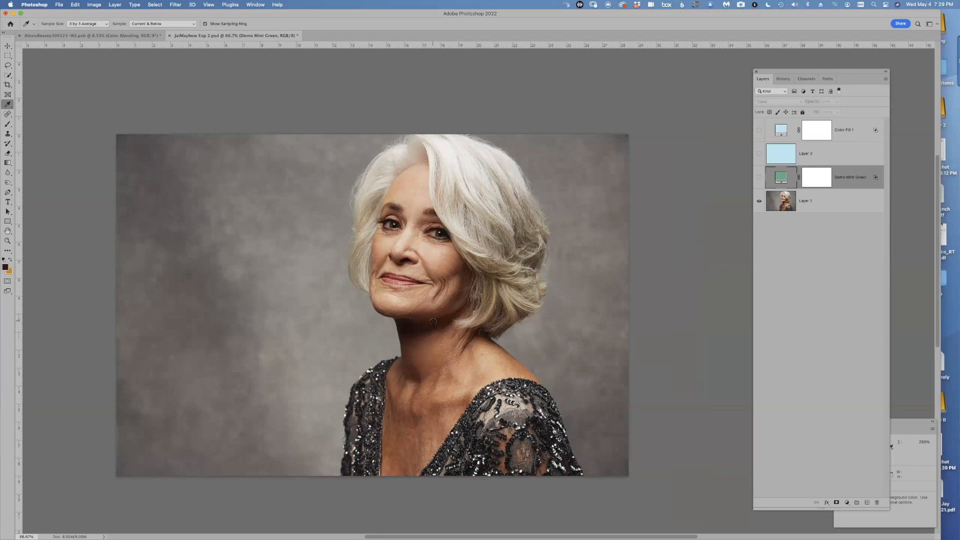
{"action": "scroll", "coordinate": [433, 322], "scroll_direction": "down", "scroll_amount": 5}
{"action": "scroll", "coordinate": [433, 322], "scroll_direction": "right", "scroll_amount": 5}
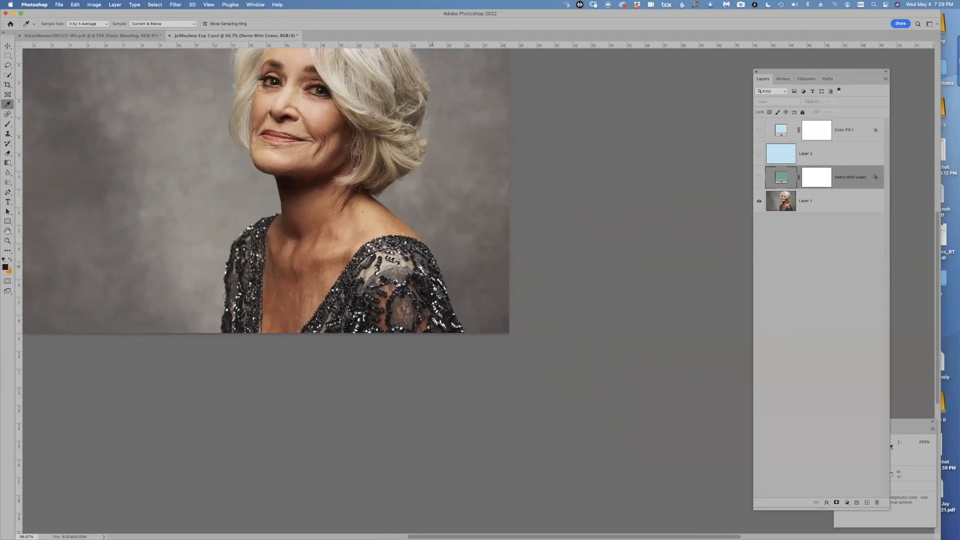
{"action": "scroll", "coordinate": [402, 266], "scroll_direction": "up", "scroll_amount": 5}
{"action": "scroll", "coordinate": [402, 265], "scroll_direction": "left", "scroll_amount": 5}
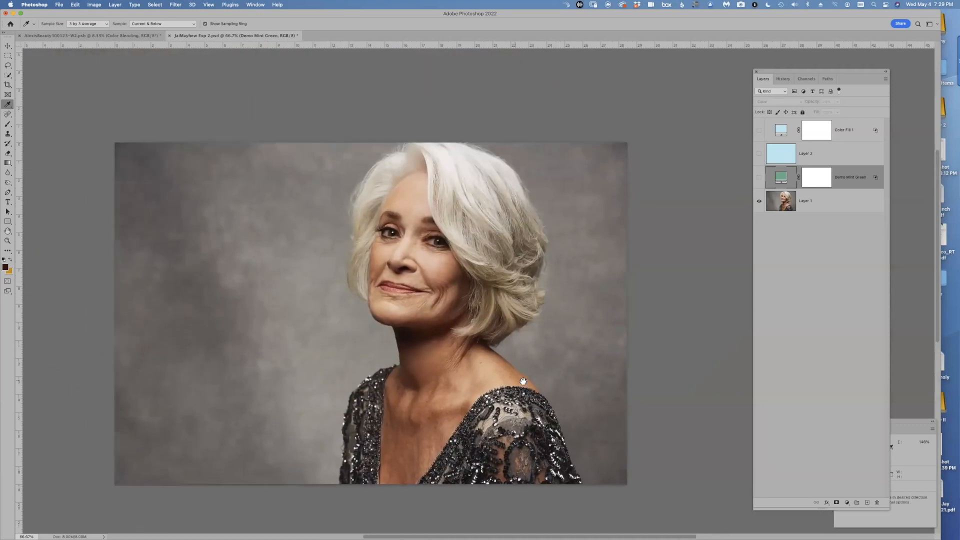
{"action": "left_click", "coordinate": [475, 291]}
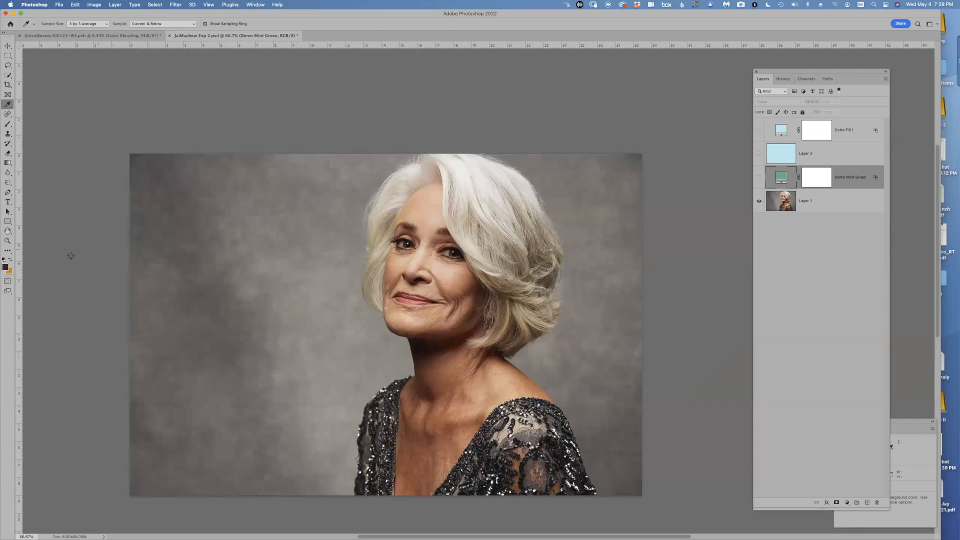
- Change the foreground color to blue #278092, using hue 190 and 57% brightness
{"action": "left_click", "coordinate": [6, 267]}
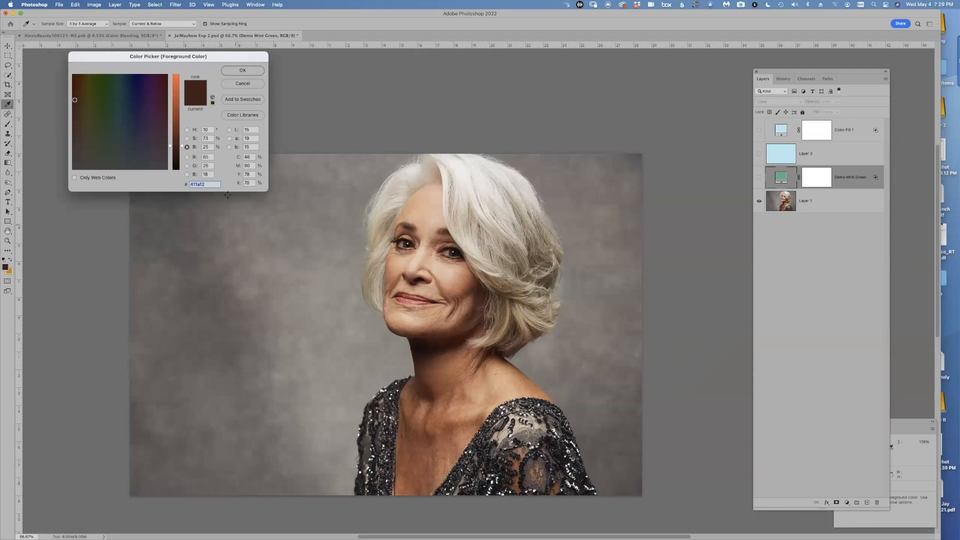
{"action": "left_click", "coordinate": [187, 129]}
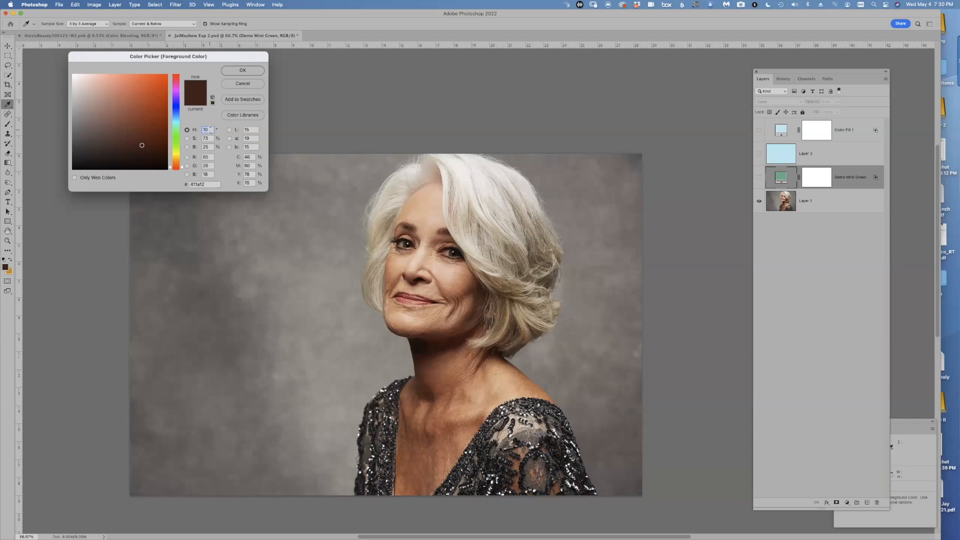
{"action": "type", "text": "190"}
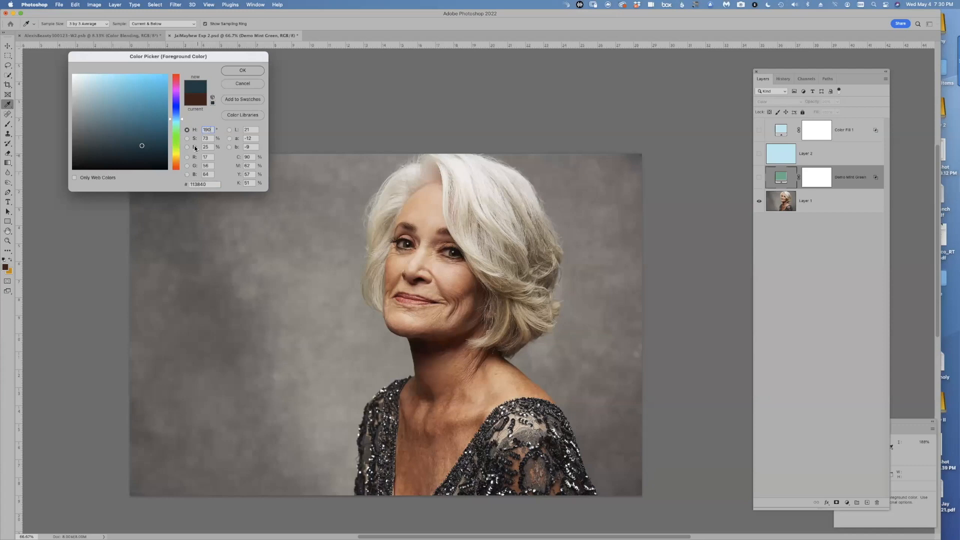
{"action": "left_click", "coordinate": [188, 147]}
{"action": "left_click_drag", "start_coordinate": [183, 146], "coordinate": [183, 115]}
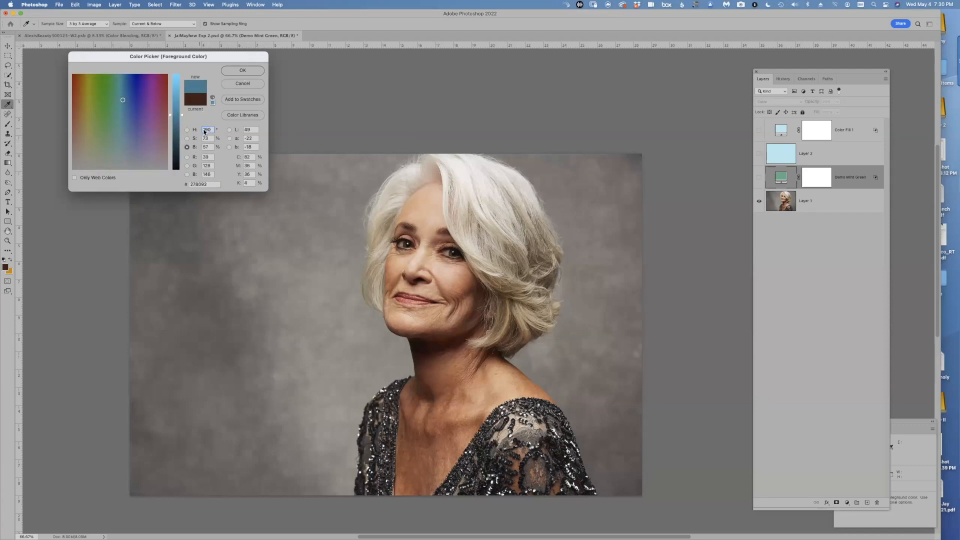
{"action": "left_click", "coordinate": [247, 71]}
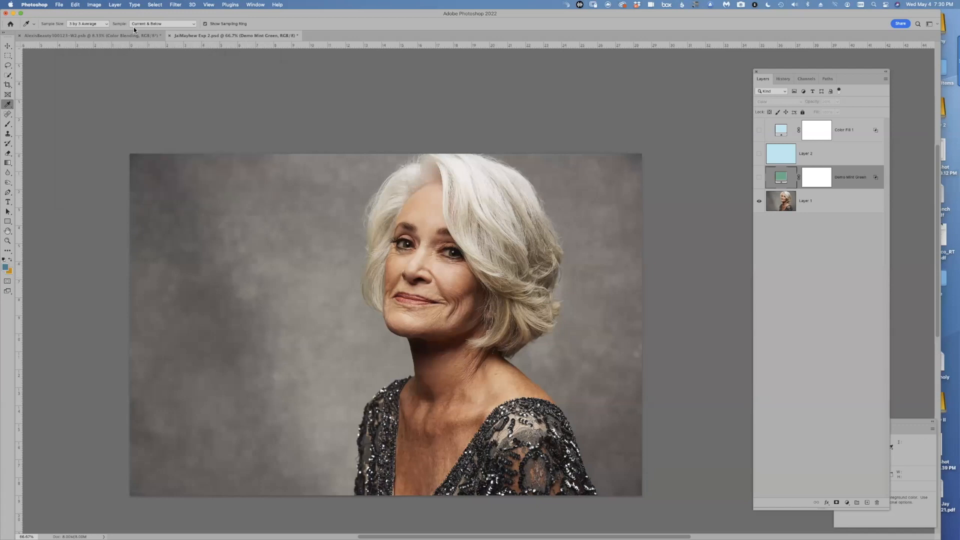
- Add a solid color fill layer named "Blue Fill" with the blue foreground color, and set it to Color mode
{"action": "left_click", "coordinate": [115, 4]}
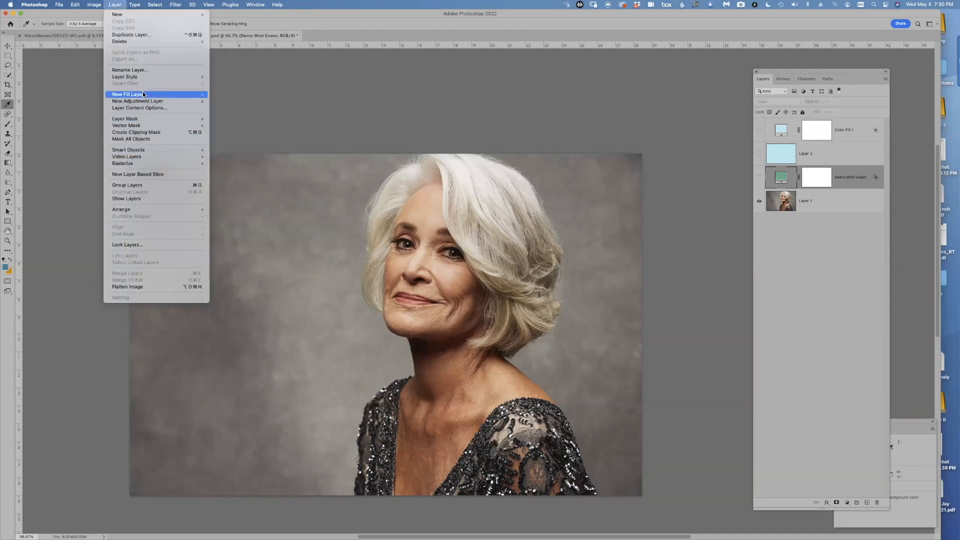
{"action": "mouse_move", "coordinate": [144, 94]}
{"action": "left_click", "coordinate": [239, 97]}
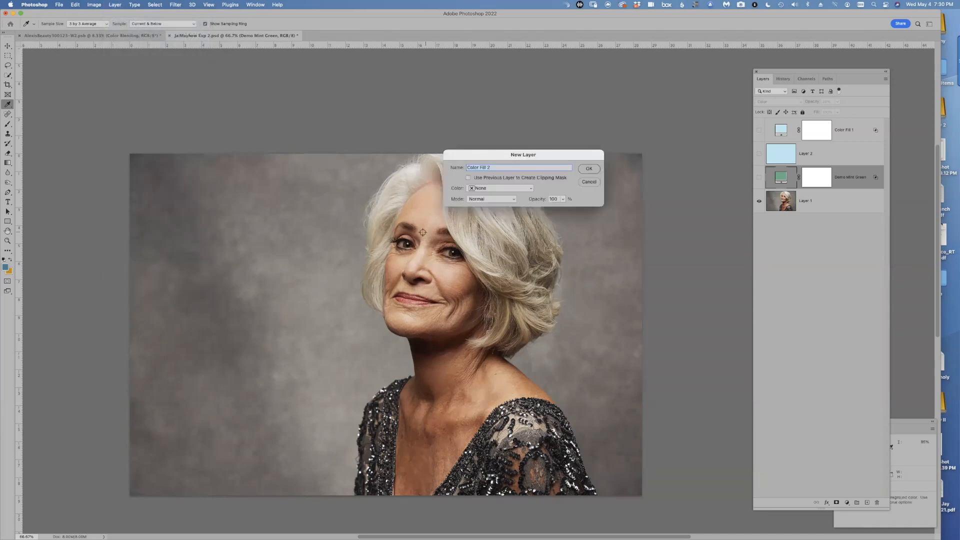
{"action": "type", "text": "Blue"}
{"action": "key", "text": "Return"}
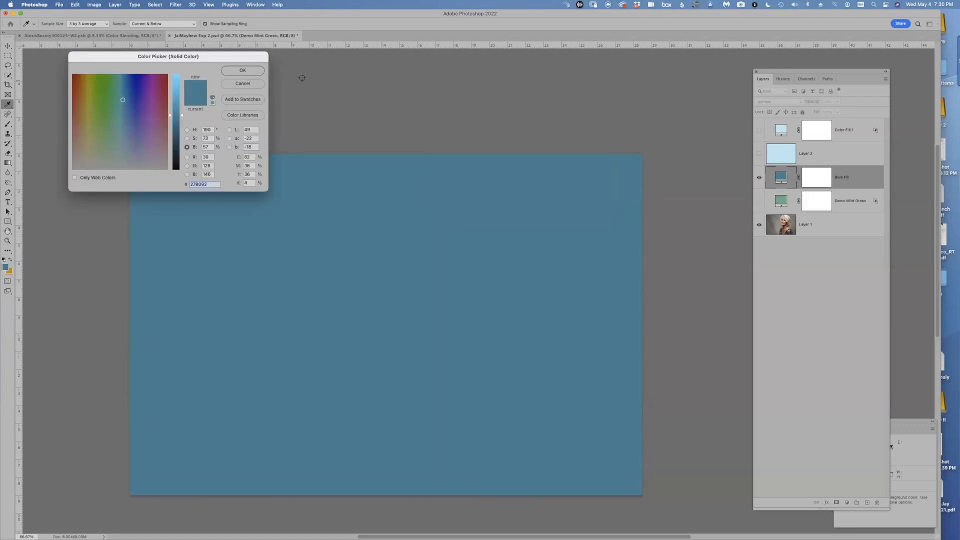
{"action": "left_click", "coordinate": [250, 76]}
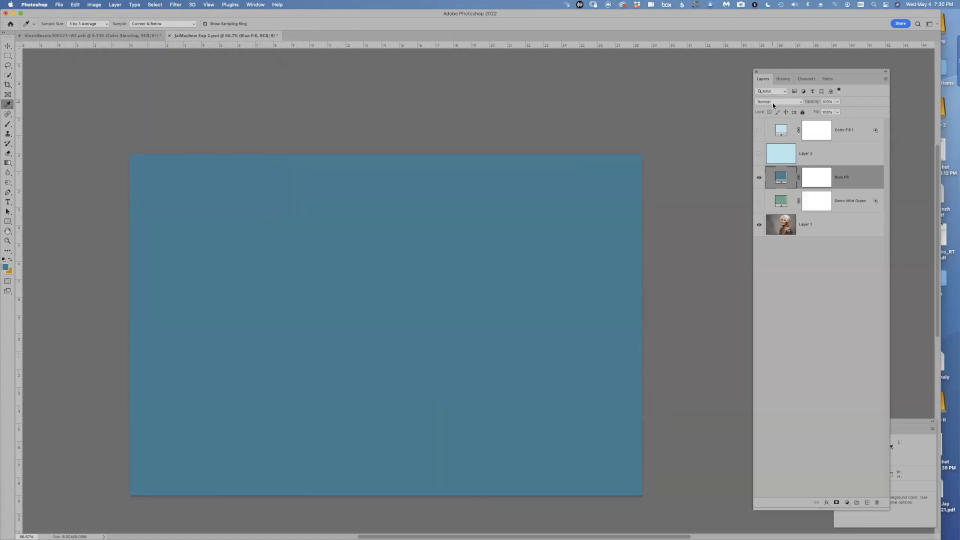
{"action": "left_click", "coordinate": [773, 103]}
{"action": "left_click", "coordinate": [758, 299]}
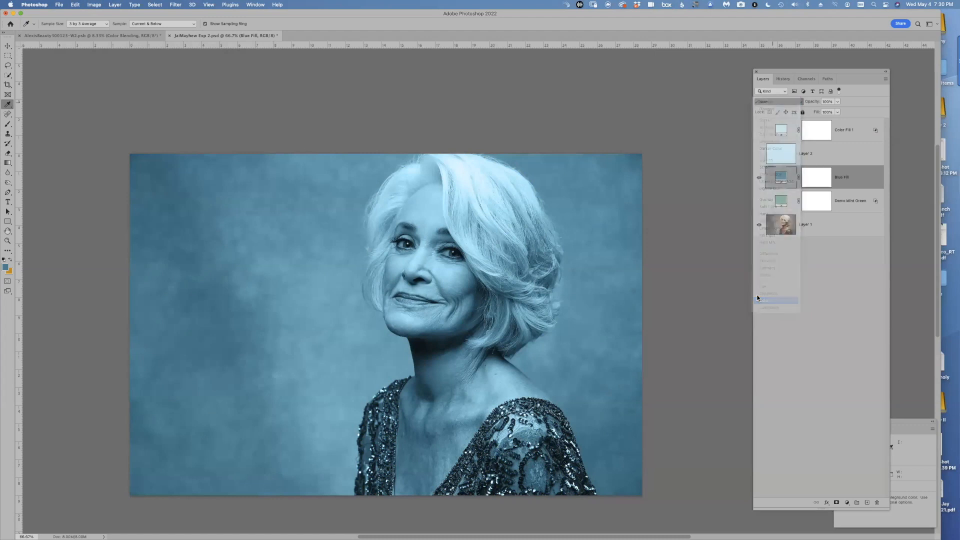
- Limit Blue Fill to the highlights with the Underlying Layer shadow slider split at 152 / 209, and lower its opacity to 32%
{"action": "double_click", "coordinate": [870, 183]}
{"action": "left_click_drag", "start_coordinate": [686, 184], "coordinate": [762, 186]}
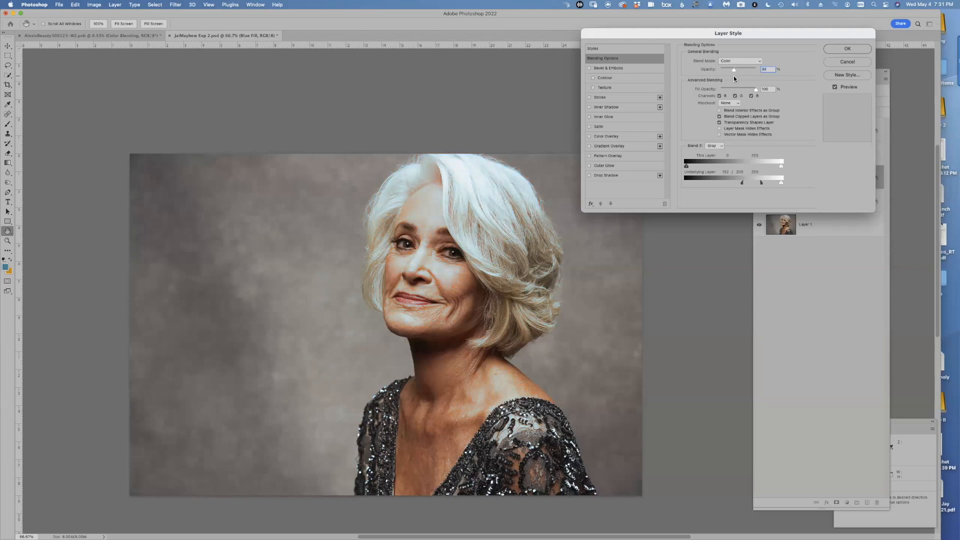
{"action": "left_click", "coordinate": [836, 65]}
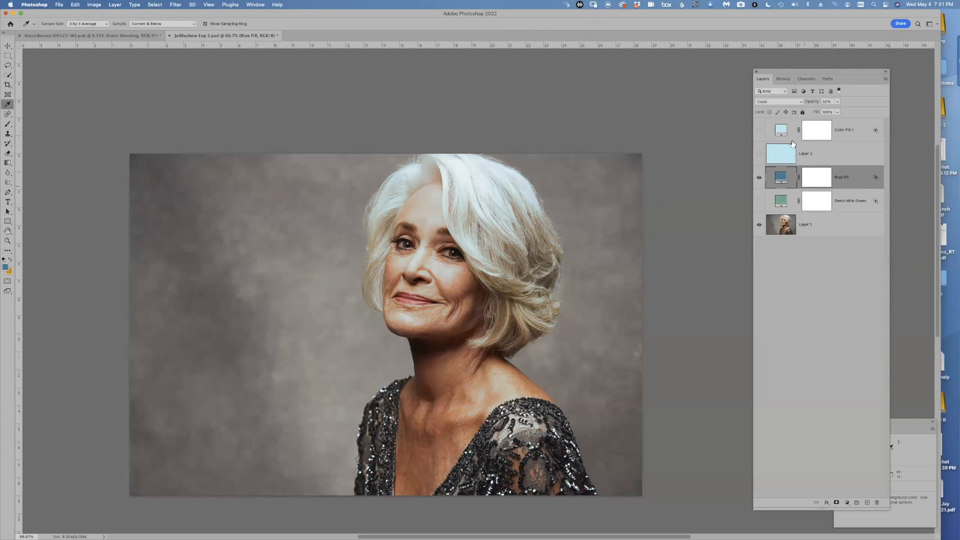
- Compare the portrait with and without Blue Fill, leave that layer hidden, and make Color Fill 1 active and visible
{"action": "left_click", "coordinate": [759, 178]}
{"action": "left_click", "coordinate": [759, 178]}
{"action": "left_click", "coordinate": [759, 179]}
{"action": "left_click", "coordinate": [758, 179]}
{"action": "left_click", "coordinate": [759, 178]}
{"action": "left_click", "coordinate": [759, 179]}
{"action": "left_click", "coordinate": [759, 178]}
{"action": "left_click", "coordinate": [759, 178]}
{"action": "left_click", "coordinate": [759, 178]}
{"action": "left_click", "coordinate": [850, 133]}
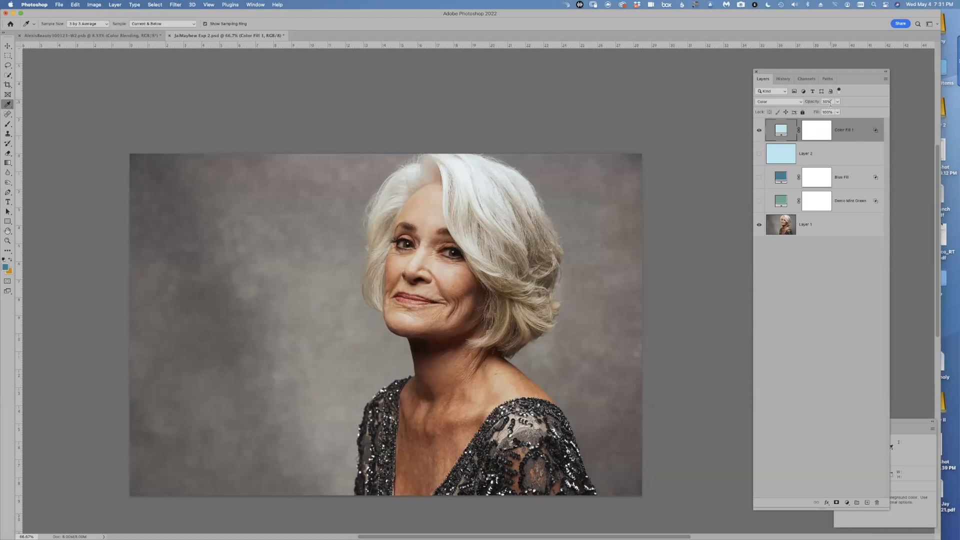
- Try darkening the Color Fill 1 color to 44% brightness, and discard the change
{"action": "double_click", "coordinate": [780, 131]}
{"action": "left_click_drag", "start_coordinate": [182, 80], "coordinate": [176, 130]}
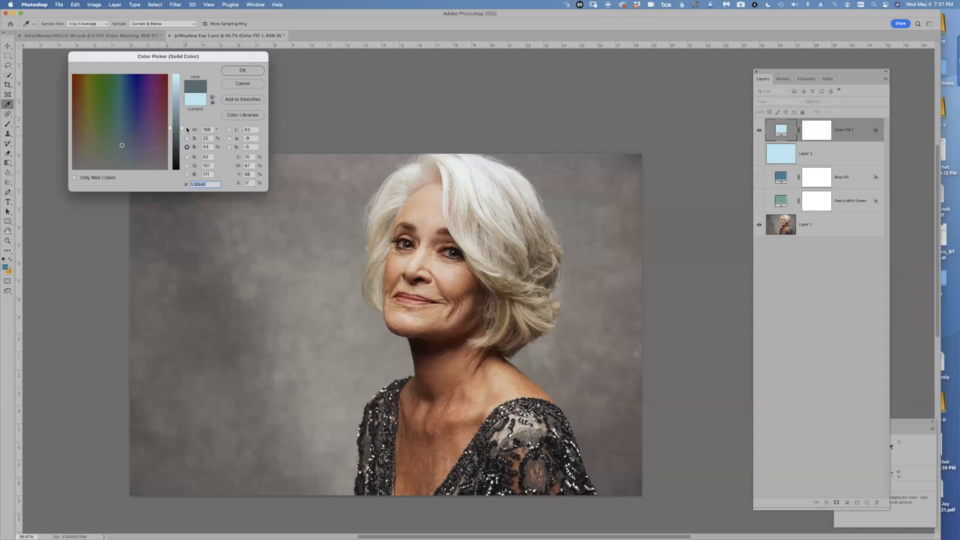
{"action": "left_click", "coordinate": [247, 83]}
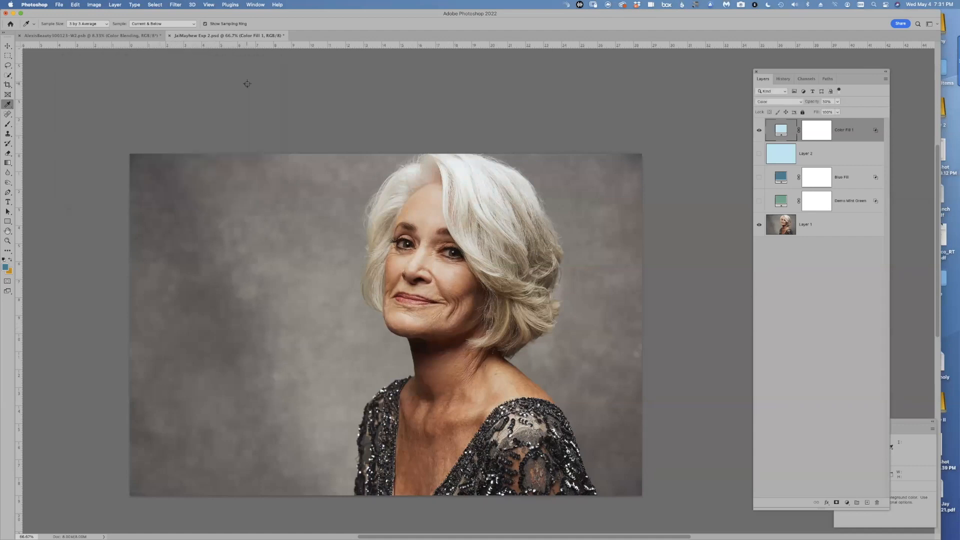
- Compare the woman's hair and skin with and without the pale blue Color Fill 1 tint
{"action": "left_click", "coordinate": [759, 131]}
{"action": "left_click", "coordinate": [759, 131]}
{"action": "left_click", "coordinate": [759, 132]}
{"action": "left_click", "coordinate": [759, 132]}
{"action": "left_click", "coordinate": [759, 132]}
{"action": "left_click", "coordinate": [759, 132]}
{"action": "left_click", "coordinate": [760, 132]}
{"action": "left_click", "coordinate": [759, 132]}
{"action": "left_click", "coordinate": [759, 132]}
{"action": "left_click", "coordinate": [760, 132]}
- Open the portrait _BL72767 V1a.psd of the smiling man, hide its Hue/Saturation 1 layer, and inspect his face up close
{"action": "key", "text": "super+Tab"}
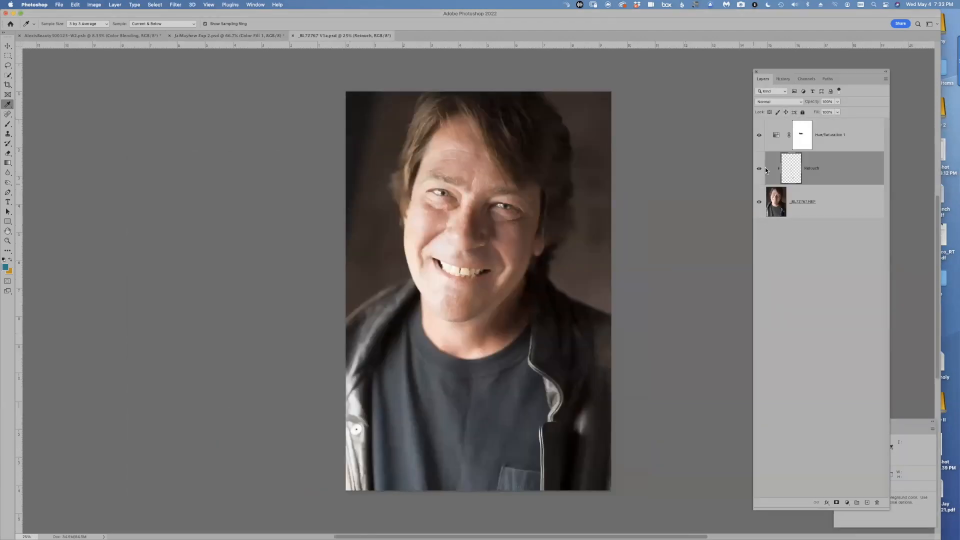
{"action": "left_click", "coordinate": [759, 135]}
{"action": "key", "text": "super+plus"}
{"action": "key", "text": "super+plus"}
{"action": "left_click_drag", "start_coordinate": [455, 259], "coordinate": [397, 297]}
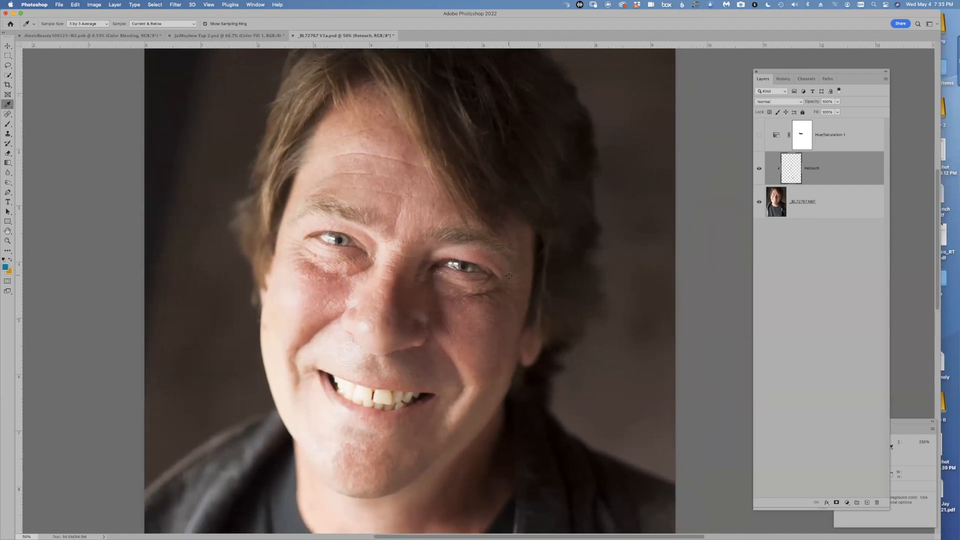
{"action": "key", "text": "super+minus"}
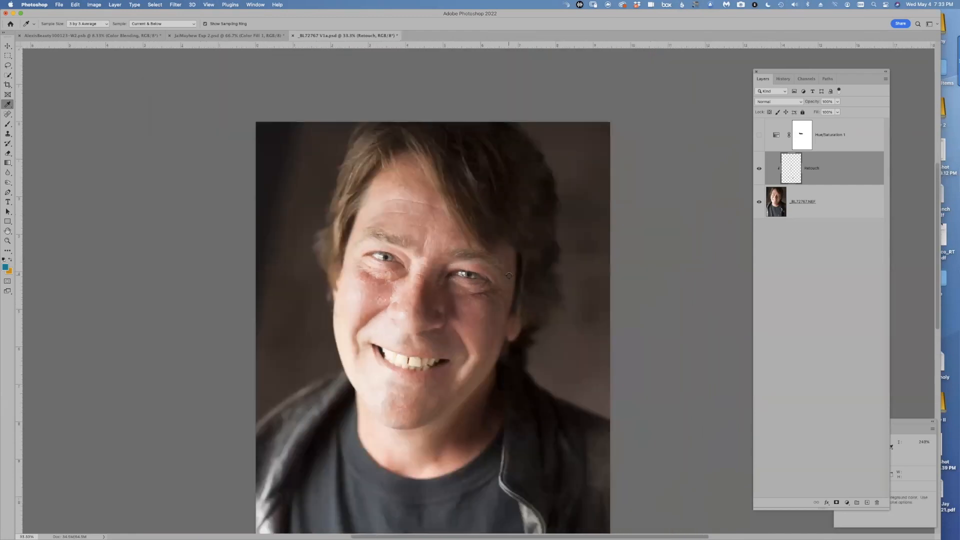
{"action": "left_click_drag", "start_coordinate": [428, 279], "coordinate": [406, 276]}
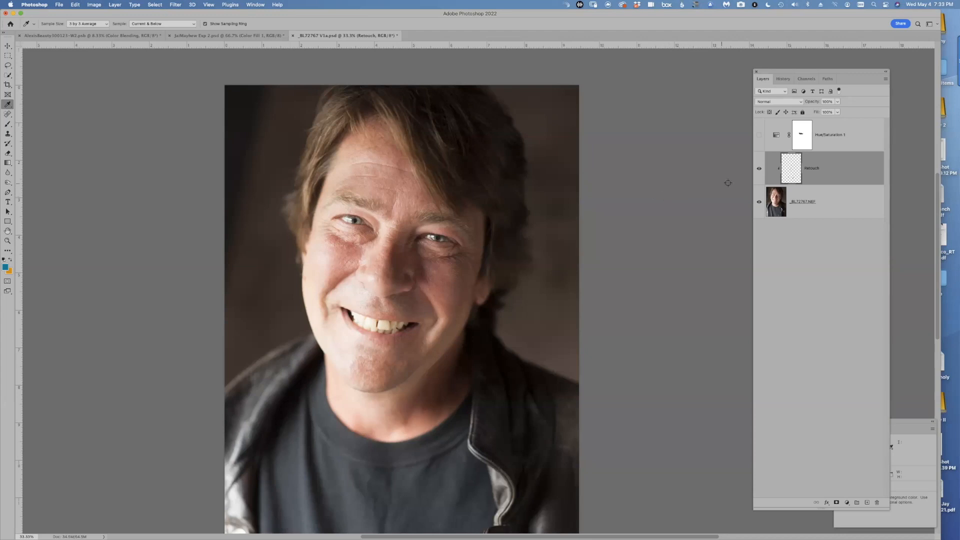
- Compare the man's face repeatedly with and without the Retouch layer
{"action": "left_click", "coordinate": [758, 171]}
{"action": "left_click", "coordinate": [759, 171]}
{"action": "left_click", "coordinate": [759, 171]}
{"action": "left_click", "coordinate": [759, 171]}
{"action": "left_click", "coordinate": [759, 171]}
{"action": "left_click", "coordinate": [759, 171]}
{"action": "left_click", "coordinate": [759, 171]}
{"action": "left_click", "coordinate": [758, 171]}
{"action": "left_click", "coordinate": [759, 171]}
{"action": "left_click", "coordinate": [759, 171]}
{"action": "left_click", "coordinate": [759, 171]}
{"action": "left_click", "coordinate": [758, 171]}
{"action": "left_click", "coordinate": [758, 171]}
{"action": "left_click", "coordinate": [759, 171]}
{"action": "scroll", "coordinate": [253, 206], "scroll_direction": "up", "scroll_amount": 10}
{"action": "scroll", "coordinate": [253, 205], "scroll_direction": "right", "scroll_amount": 8}
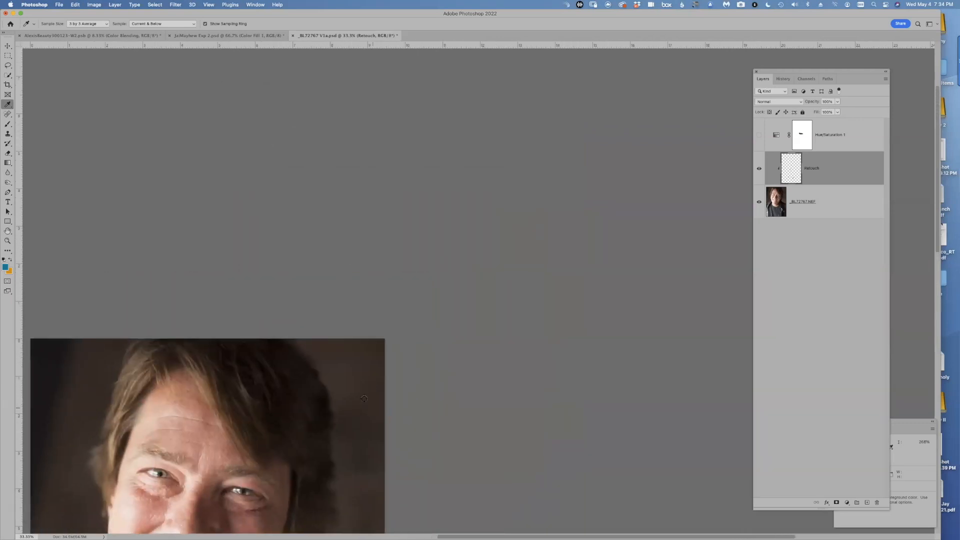
{"action": "scroll", "coordinate": [493, 191], "scroll_direction": "down", "scroll_amount": 10}
{"action": "scroll", "coordinate": [492, 191], "scroll_direction": "left", "scroll_amount": 6}
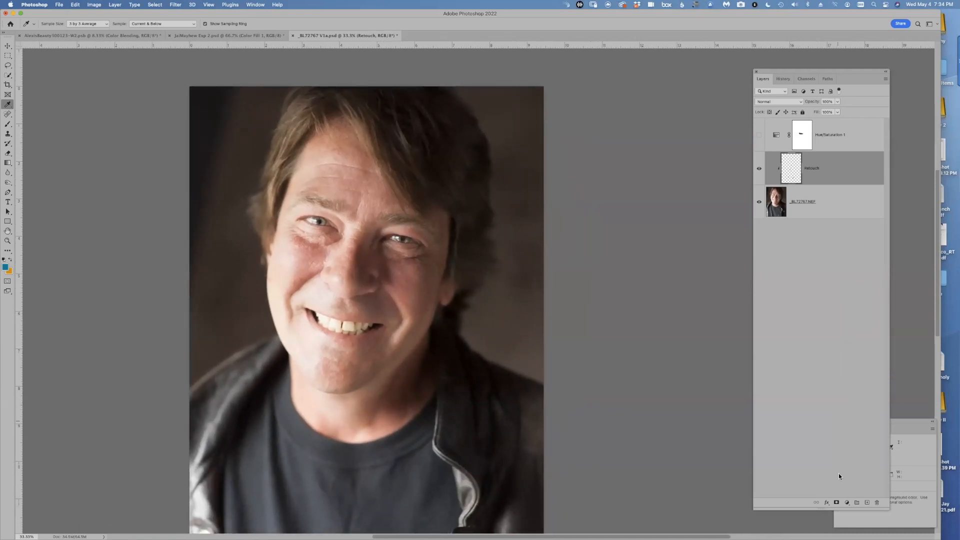
- Add a Hue/Saturation adjustment layer named Demo Hue/Saturation 2 above the Retouch layer
{"action": "left_click", "coordinate": [847, 502]}
{"action": "mouse_move", "coordinate": [854, 534]}
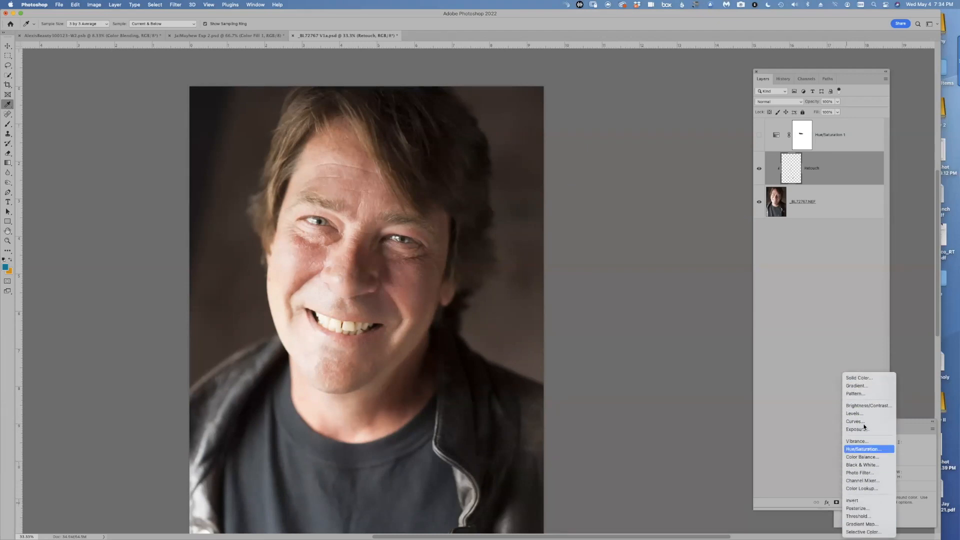
{"action": "left_click", "coordinate": [864, 449], "text": "alt"}
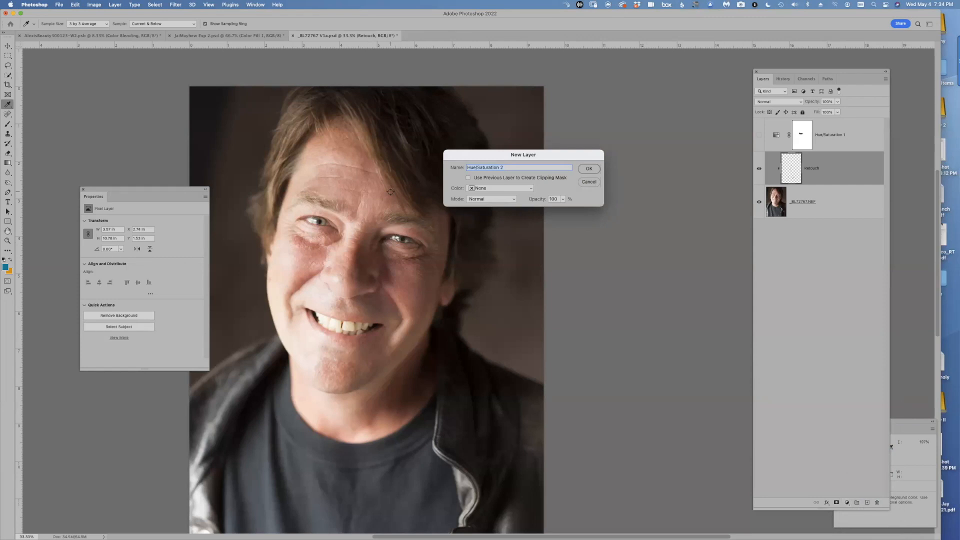
{"action": "key", "text": "Left"}
{"action": "type", "text": "Demo"}
{"action": "left_click", "coordinate": [588, 168]}
- Widen the Hue/Saturation properties across the image and place them beneath the man's face
{"action": "left_click_drag", "start_coordinate": [132, 189], "coordinate": [76, 118]}
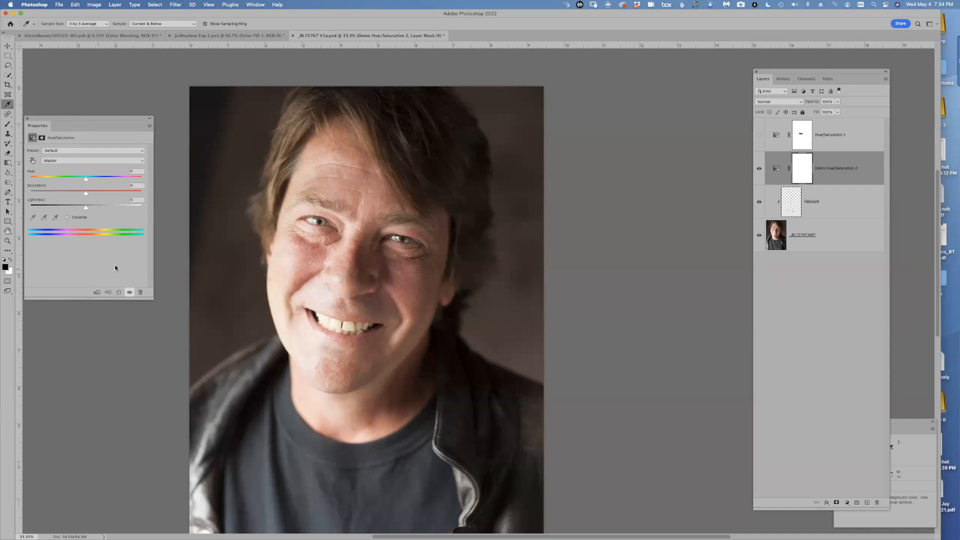
{"action": "left_click_drag", "start_coordinate": [151, 297], "coordinate": [674, 271]}
{"action": "left_click_drag", "start_coordinate": [538, 119], "coordinate": [621, 357]}
{"action": "left_click_drag", "start_coordinate": [476, 272], "coordinate": [456, 153]}
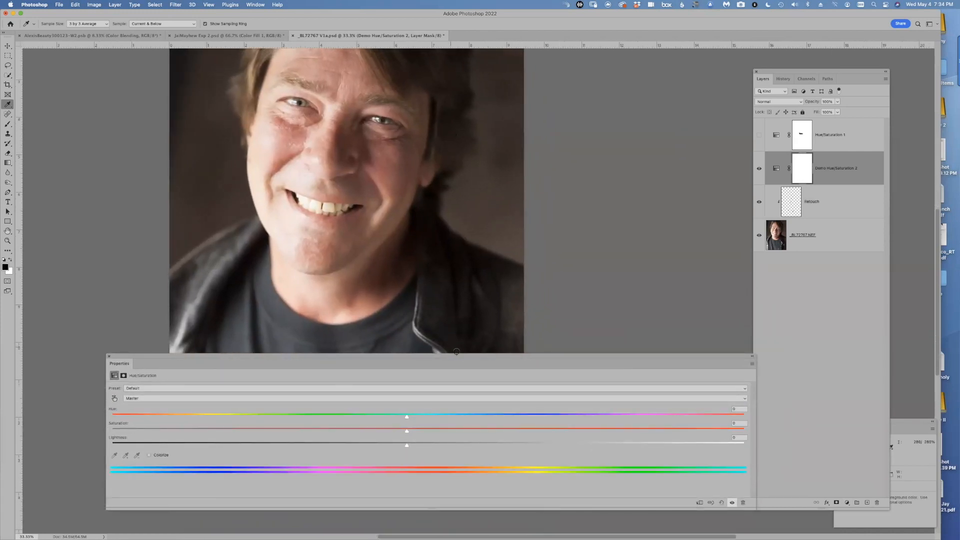
{"action": "left_click_drag", "start_coordinate": [415, 261], "coordinate": [470, 315]}
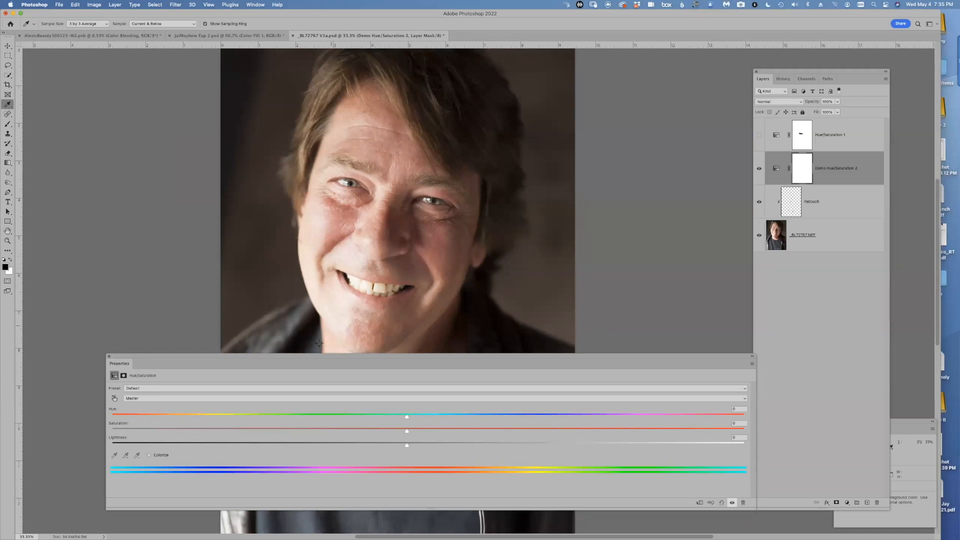
{"action": "left_click_drag", "start_coordinate": [303, 363], "coordinate": [300, 369]}
{"action": "left_click_drag", "start_coordinate": [247, 372], "coordinate": [230, 366]}
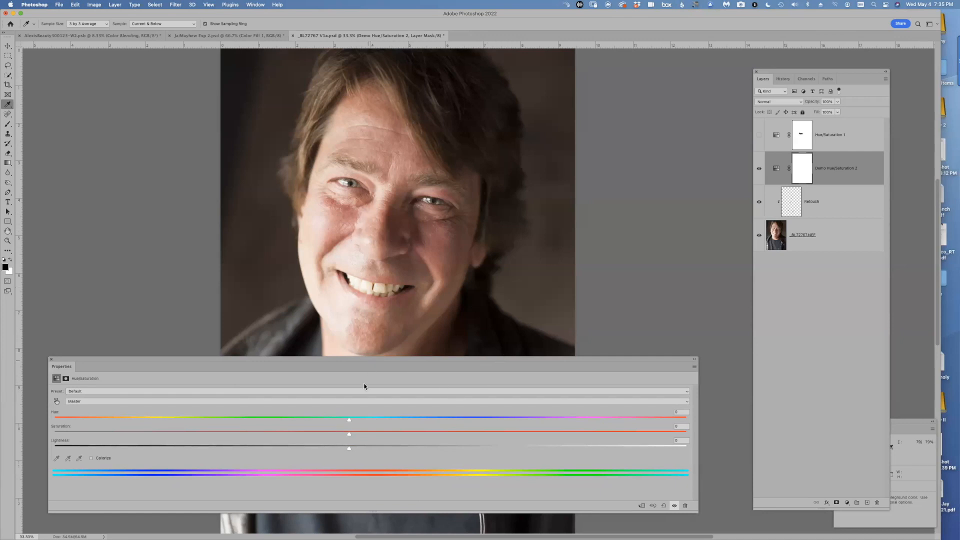
- Target the Reds range in the Demo Hue/Saturation 2 adjustment and exaggerate its hue to +73
{"action": "left_click", "coordinate": [352, 402]}
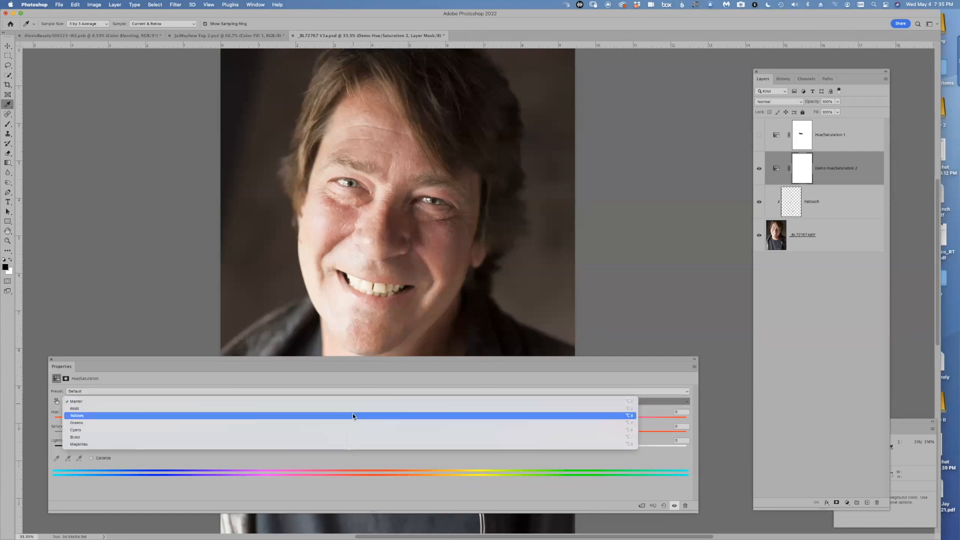
{"action": "left_click", "coordinate": [351, 408]}
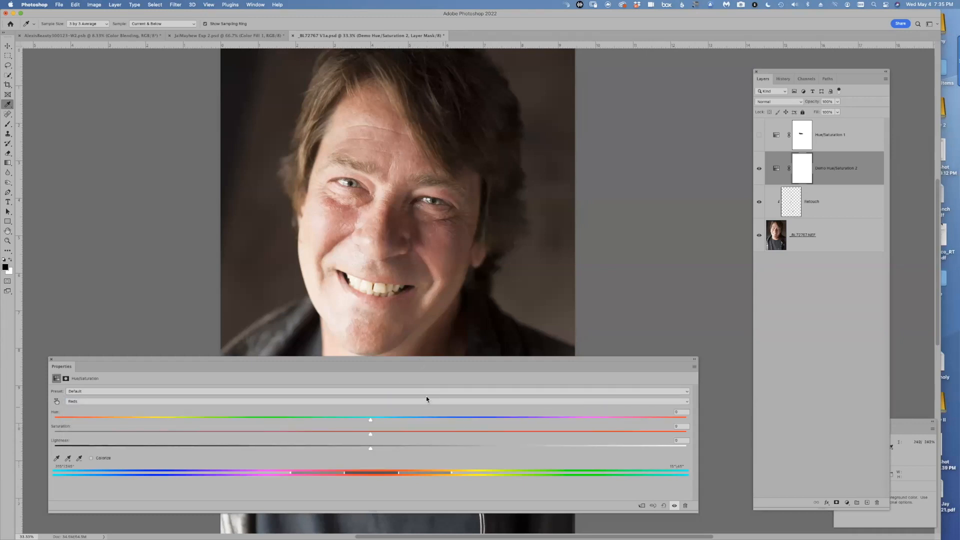
{"action": "left_click_drag", "start_coordinate": [375, 420], "coordinate": [548, 416]}
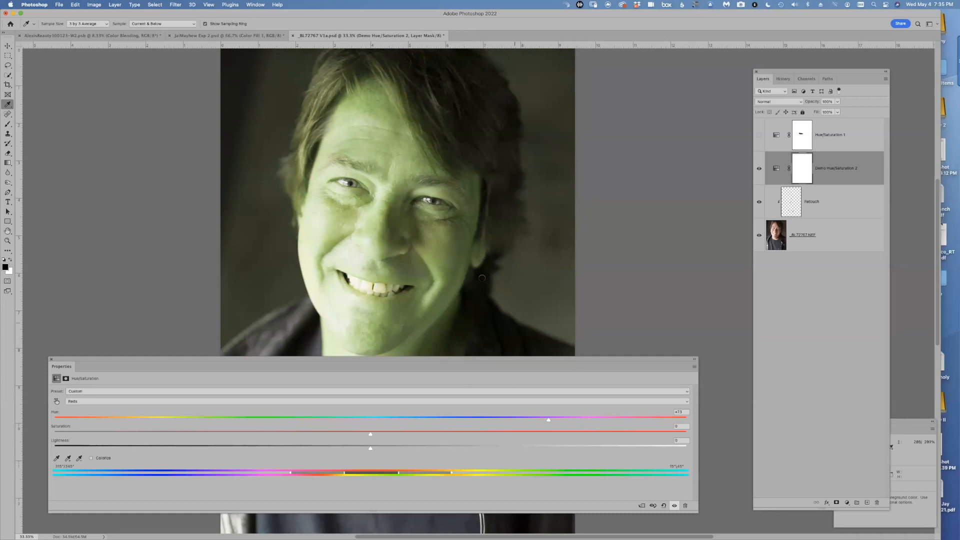
- Exaggerate the hue further and narrow the Reds color range toward magenta to isolate the ruddy cheeks and nose
{"action": "left_click_drag", "start_coordinate": [376, 475], "coordinate": [330, 489]}
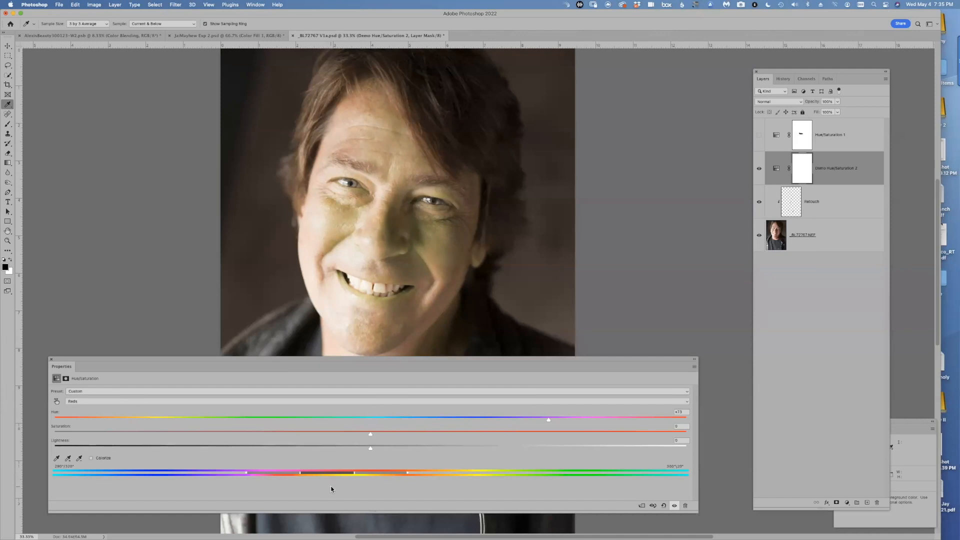
{"action": "left_click_drag", "start_coordinate": [548, 420], "coordinate": [635, 411]}
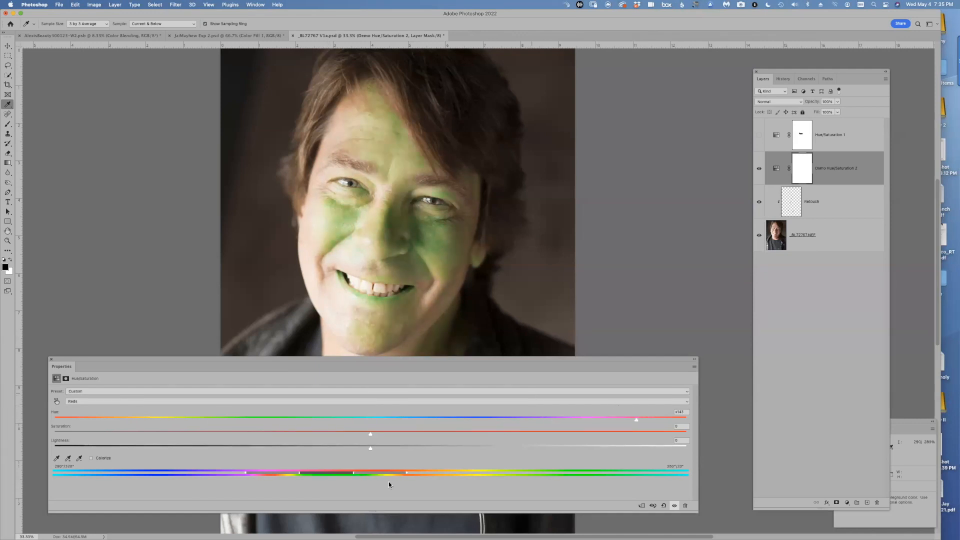
{"action": "mouse_move", "coordinate": [325, 473]}
{"action": "left_mouse_down"}
{"action": "mouse_move", "coordinate": [343, 474]}
{"action": "mouse_move", "coordinate": [337, 481]}
{"action": "left_mouse_up"}
{"action": "mouse_move", "coordinate": [242, 475]}
{"action": "left_mouse_down"}
{"action": "mouse_move", "coordinate": [263, 475]}
{"action": "mouse_move", "coordinate": [253, 475]}
{"action": "left_mouse_up"}
{"action": "mouse_move", "coordinate": [301, 473]}
{"action": "left_mouse_down"}
{"action": "mouse_move", "coordinate": [324, 473]}
{"action": "mouse_move", "coordinate": [293, 473]}
{"action": "left_mouse_up"}
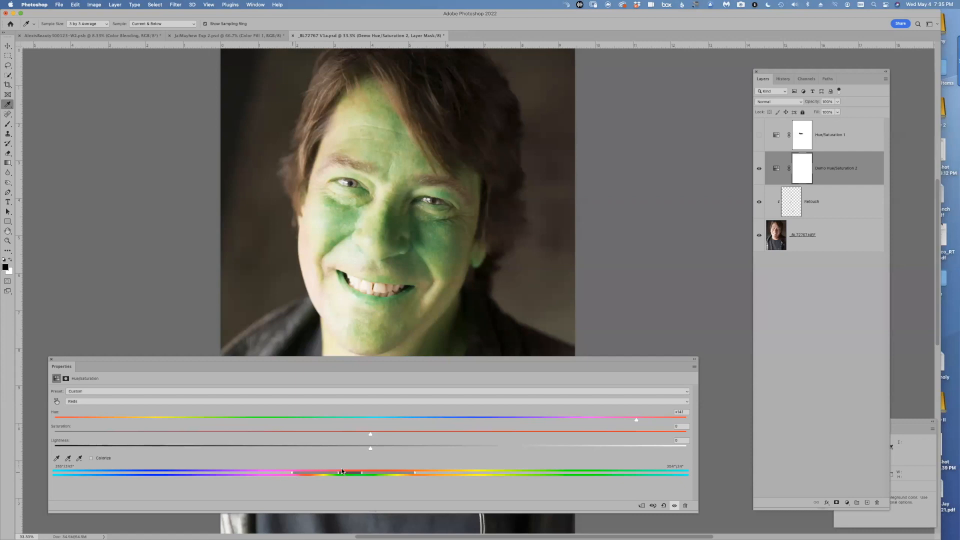
{"action": "left_click_drag", "start_coordinate": [414, 473], "coordinate": [327, 476]}
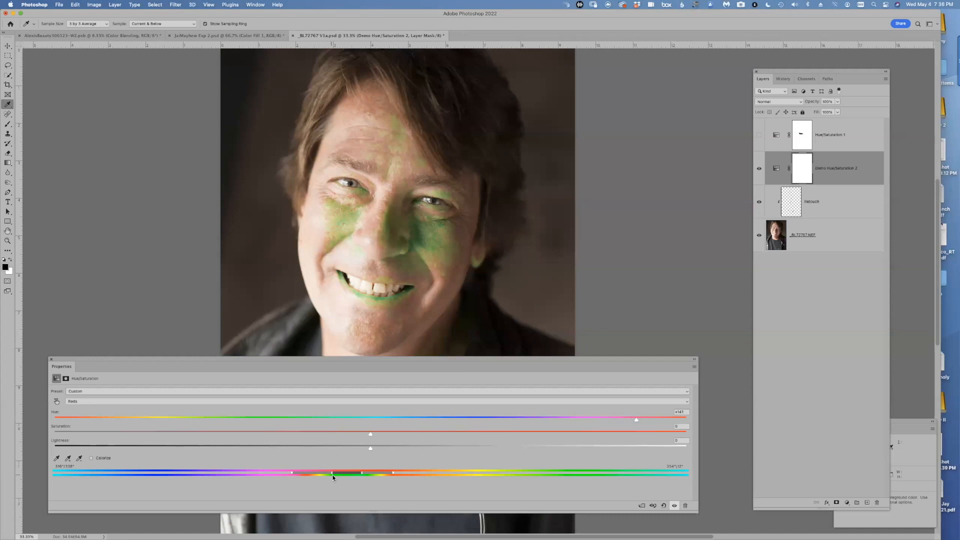
{"action": "left_click_drag", "start_coordinate": [351, 473], "coordinate": [352, 472]}
- Reset the exaggerated Reds hue, set hue to +4 and saturation to -2, and preview the skin before and after
{"action": "type", "text": "0"}
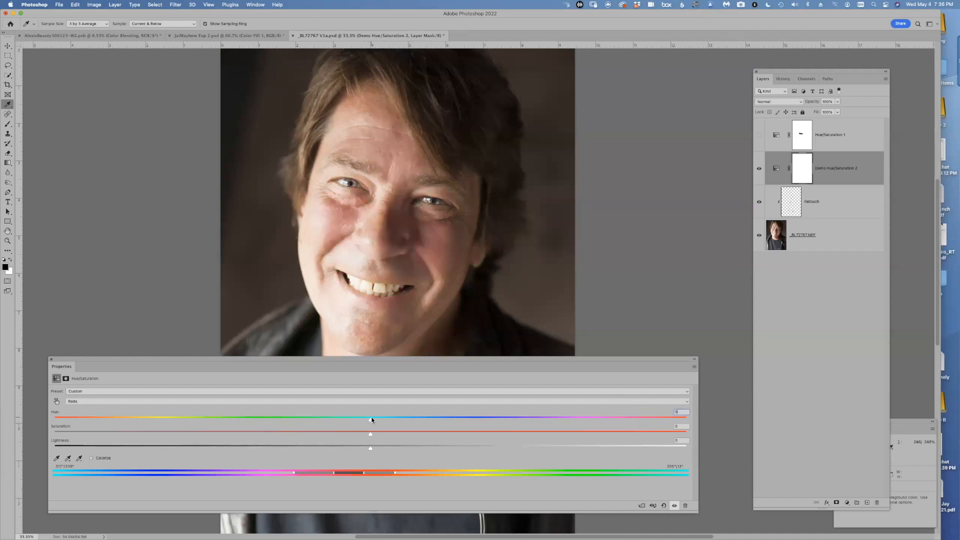
{"action": "left_click_drag", "start_coordinate": [371, 423], "coordinate": [382, 421]}
{"action": "left_click_drag", "start_coordinate": [368, 435], "coordinate": [365, 435]}
{"action": "left_click", "coordinate": [671, 506]}
{"action": "left_click", "coordinate": [671, 506]}
- Raise the Reds hue slightly more and compare the face up close with and without the adjustment
{"action": "key", "text": "super+equal"}
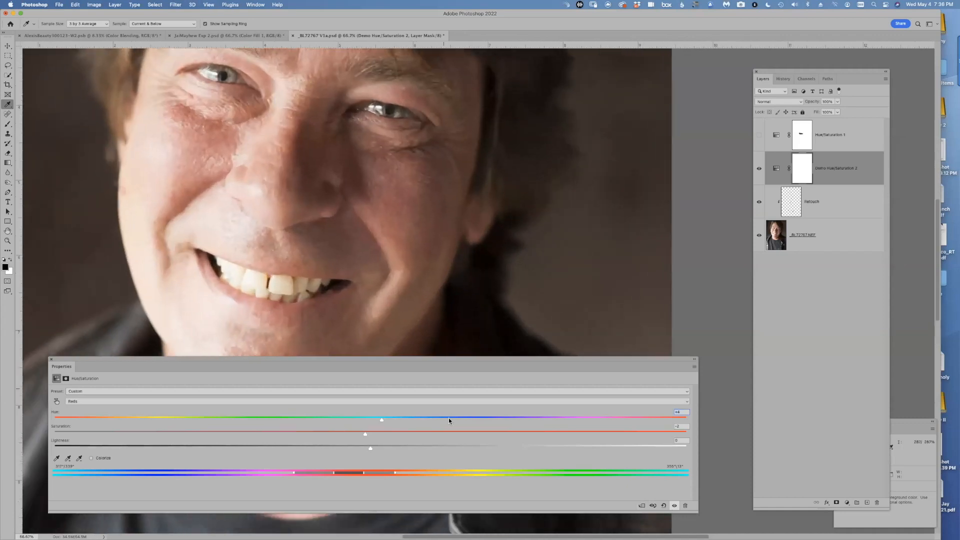
{"action": "left_click_drag", "start_coordinate": [378, 421], "coordinate": [387, 425]}
{"action": "left_click", "coordinate": [674, 505]}
{"action": "left_click", "coordinate": [674, 506]}
{"action": "left_click", "coordinate": [674, 505]}
{"action": "left_click", "coordinate": [674, 506]}
{"action": "left_click", "coordinate": [674, 506]}
{"action": "left_click", "coordinate": [675, 505]}
{"action": "left_click", "coordinate": [675, 505]}
{"action": "left_click", "coordinate": [675, 505]}
{"action": "left_click", "coordinate": [674, 506]}
{"action": "left_click", "coordinate": [674, 505]}
{"action": "left_click", "coordinate": [675, 505]}
{"action": "left_click", "coordinate": [674, 505]}
{"action": "left_click", "coordinate": [675, 506]}
{"action": "left_click", "coordinate": [674, 505]}
- Set the Reds hue to +7, compare the skin before and after, and shrink the Hue/Saturation properties to compact size
{"action": "left_click_drag", "start_coordinate": [390, 423], "coordinate": [394, 423]}
{"action": "left_click", "coordinate": [673, 506]}
{"action": "left_click", "coordinate": [674, 506]}
{"action": "left_click", "coordinate": [674, 506]}
{"action": "left_click", "coordinate": [673, 506]}
{"action": "left_click", "coordinate": [674, 506]}
{"action": "left_click", "coordinate": [673, 506]}
{"action": "left_click_drag", "start_coordinate": [697, 511], "coordinate": [163, 491]}
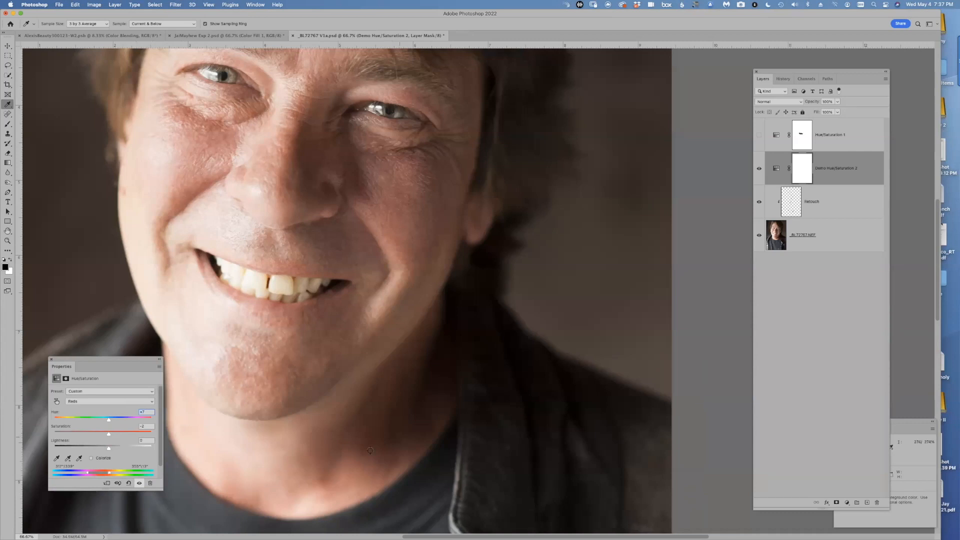
- Hide Demo Hue/Saturation 2, and make Hue/Saturation 1 visible and active
{"action": "left_click", "coordinate": [759, 168]}
{"action": "left_click", "coordinate": [759, 136]}
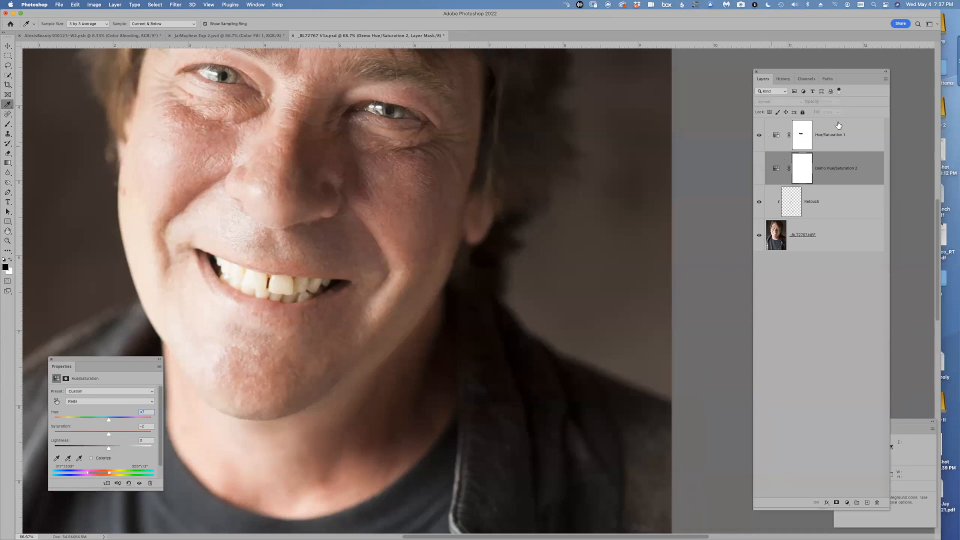
{"action": "left_click", "coordinate": [828, 135]}
{"action": "left_click_drag", "start_coordinate": [385, 265], "coordinate": [462, 375]}
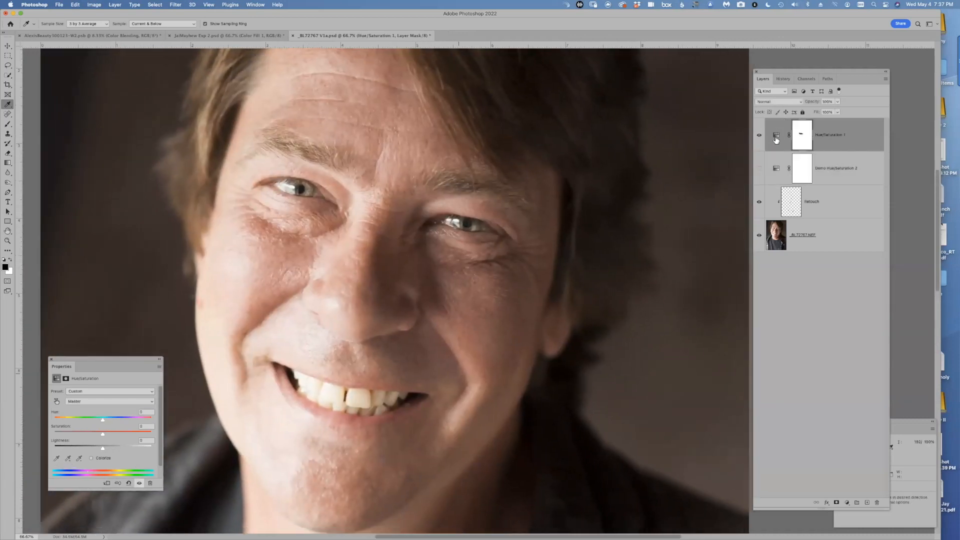
- Examine the Hue/Saturation 1 layer mask on its own, and compare the face with and without that layer
{"action": "left_click", "coordinate": [802, 135], "text": "alt"}
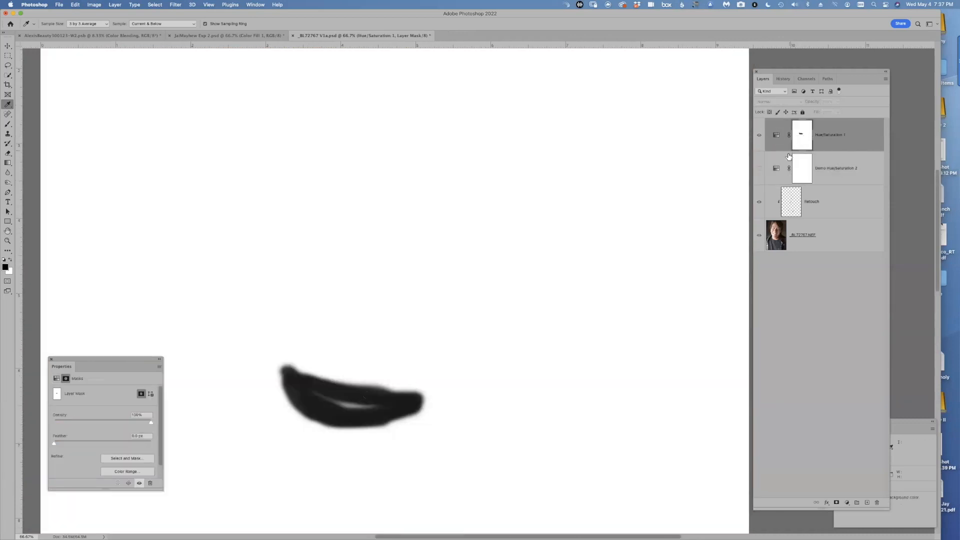
{"action": "left_click", "coordinate": [758, 136]}
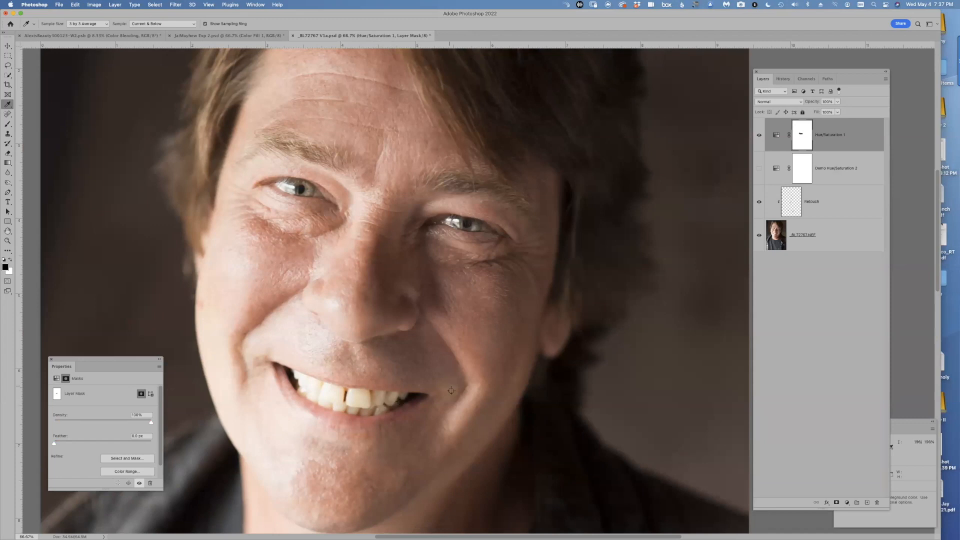
{"action": "left_click_drag", "start_coordinate": [398, 315], "coordinate": [420, 270]}
{"action": "left_click_drag", "start_coordinate": [435, 313], "coordinate": [403, 386]}
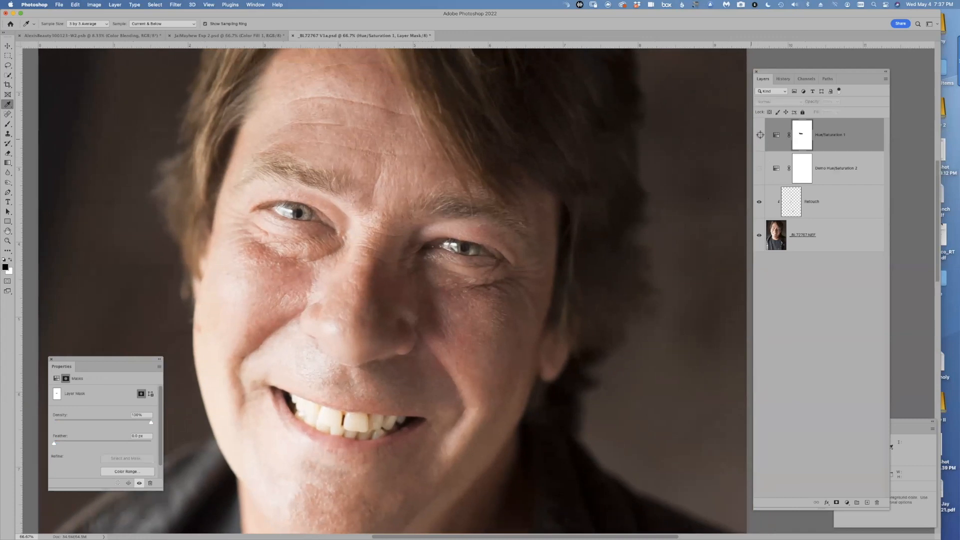
{"action": "left_click", "coordinate": [759, 135]}
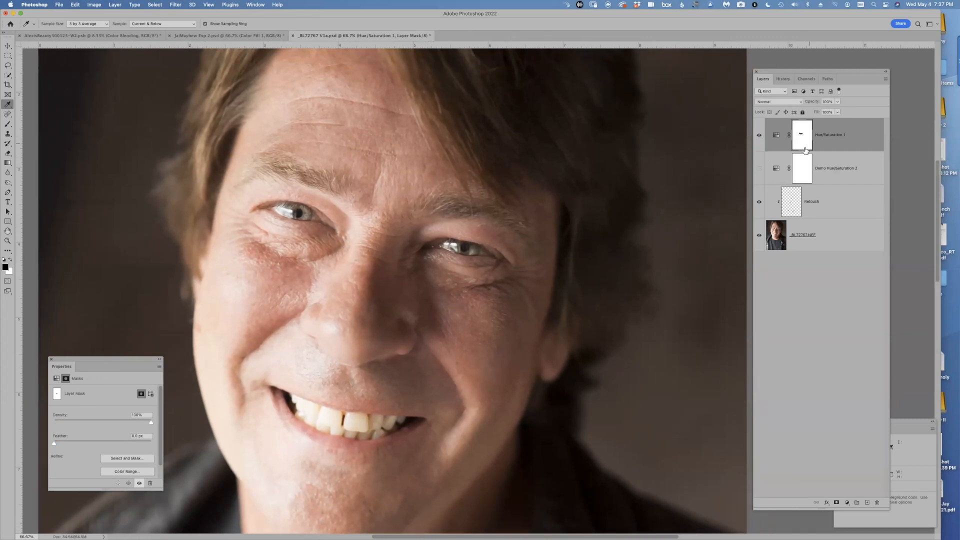
- Examine the Reds settings of Hue/Saturation 1 in widened properties placed below the man's eyes
{"action": "left_click", "coordinate": [776, 134]}
{"action": "left_click_drag", "start_coordinate": [165, 492], "coordinate": [707, 511]}
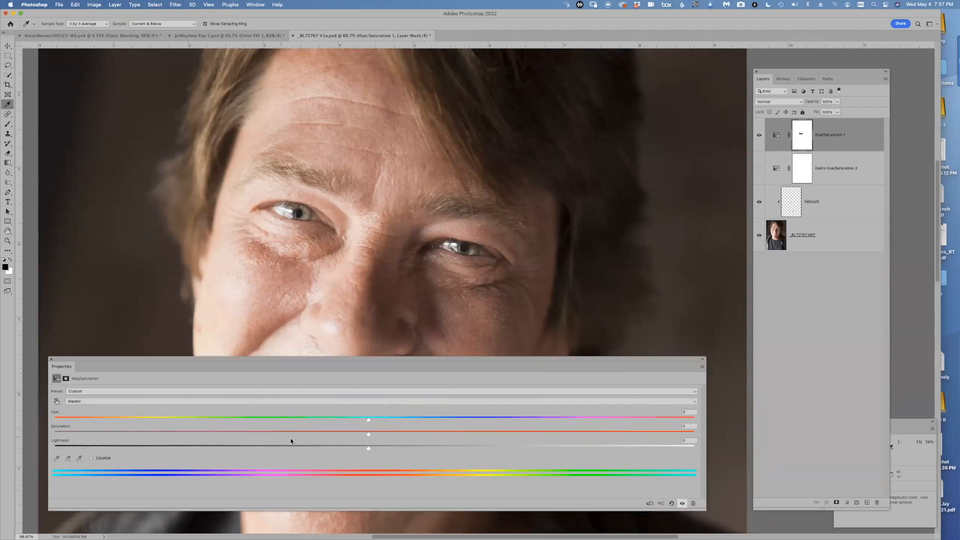
{"action": "left_click", "coordinate": [279, 401]}
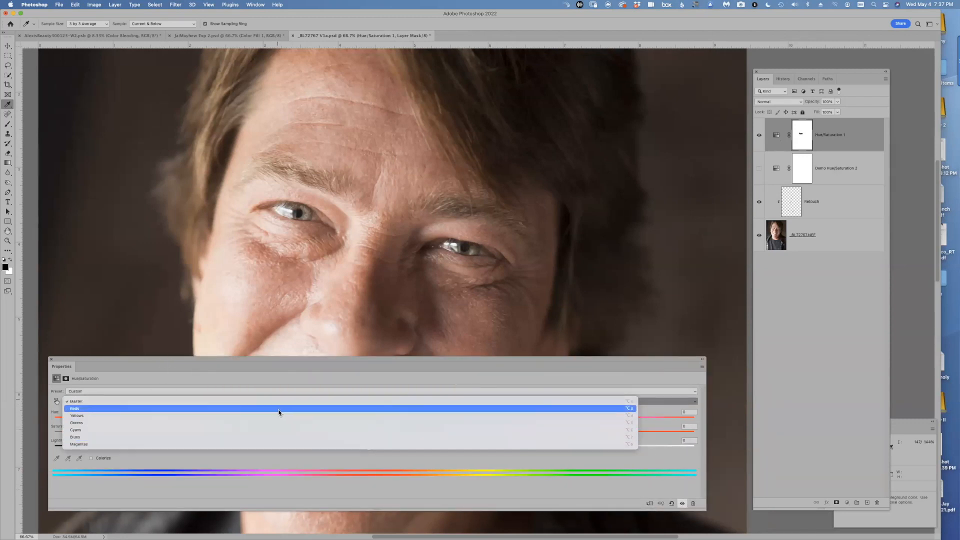
{"action": "left_click", "coordinate": [280, 408]}
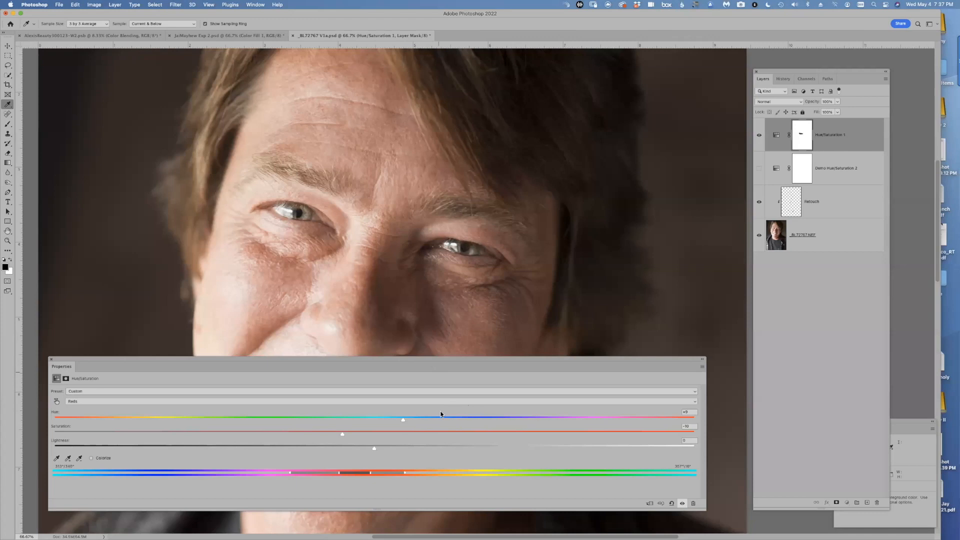
{"action": "left_click_drag", "start_coordinate": [446, 361], "coordinate": [450, 310]}
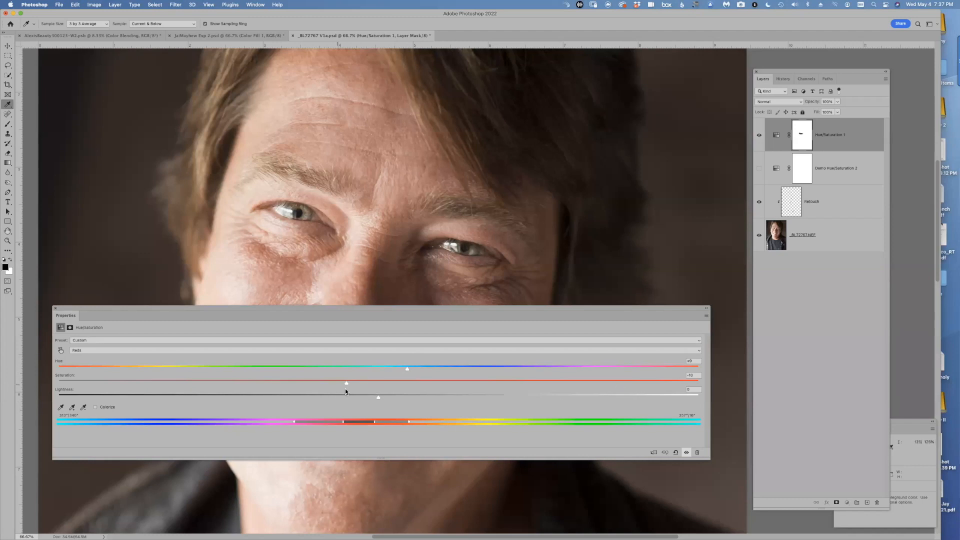
{"action": "left_click_drag", "start_coordinate": [498, 311], "coordinate": [472, 347]}
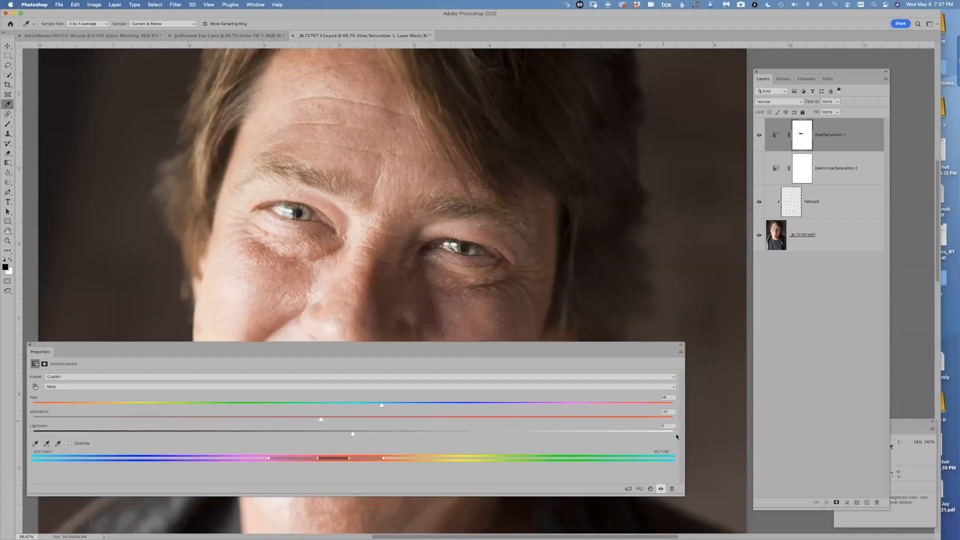
- Compare the skin with and without the Hue/Saturation 1 adjustment, and shrink its properties back to compact size
{"action": "left_click", "coordinate": [660, 490]}
{"action": "left_click", "coordinate": [660, 489]}
{"action": "left_click", "coordinate": [660, 489]}
{"action": "left_click", "coordinate": [660, 488]}
{"action": "left_click", "coordinate": [660, 489]}
{"action": "left_click", "coordinate": [660, 489]}
{"action": "left_click_drag", "start_coordinate": [683, 495], "coordinate": [149, 479]}
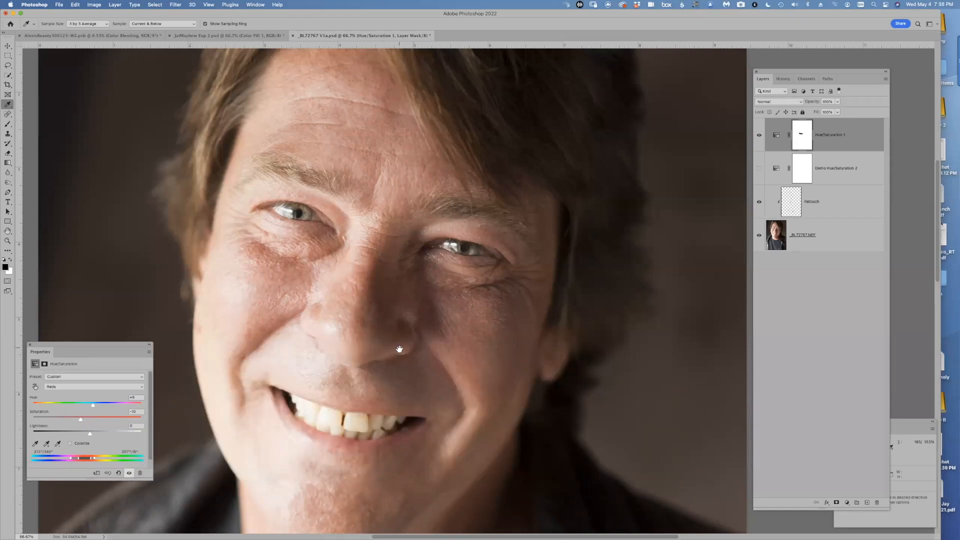
{"action": "left_click_drag", "start_coordinate": [399, 331], "coordinate": [466, 173]}
{"action": "left_click_drag", "start_coordinate": [455, 250], "coordinate": [437, 345]}
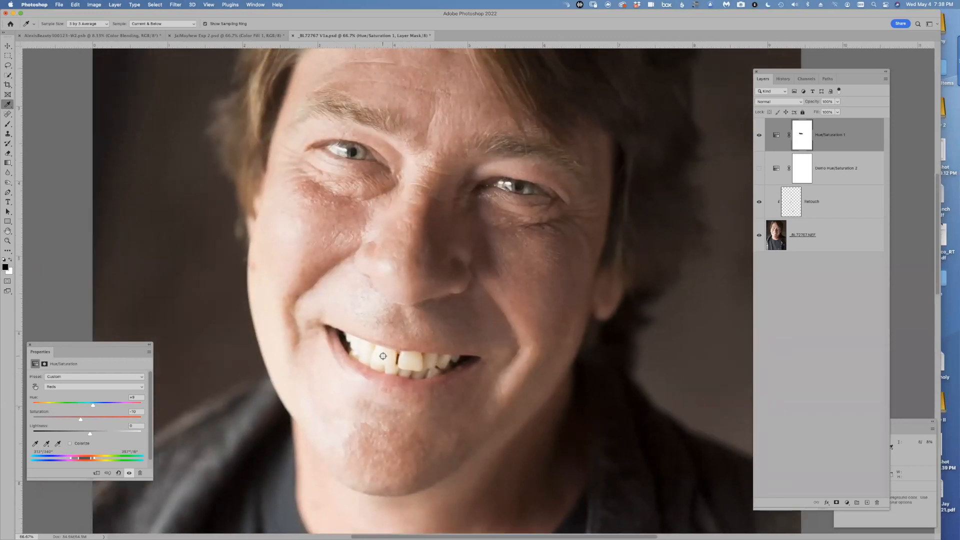
- Enter Quick Mask mode with Hue/Saturation 1 active and shrink the Brush to suit the man's teeth
{"action": "left_click_drag", "start_coordinate": [131, 346], "coordinate": [112, 347]}
{"action": "left_click", "coordinate": [841, 134]}
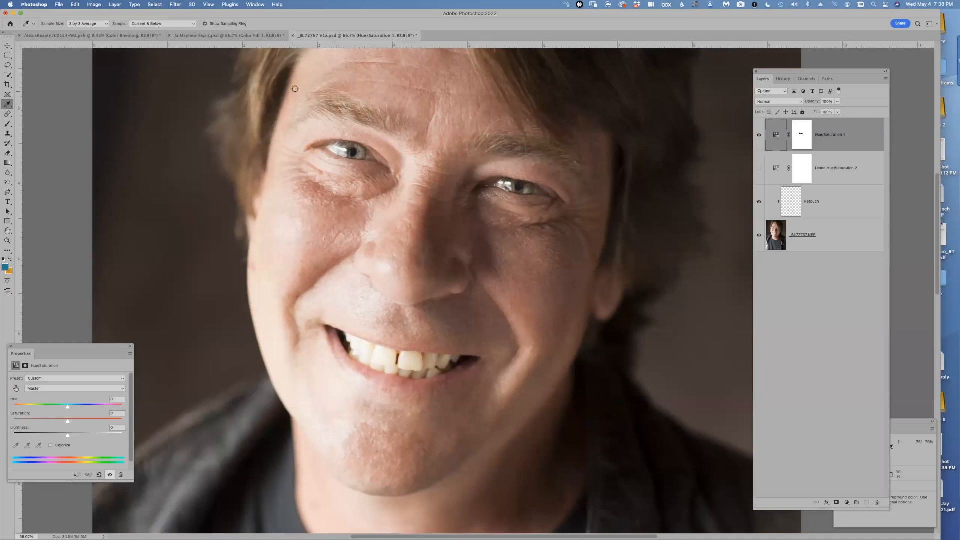
{"action": "key", "text": "b"}
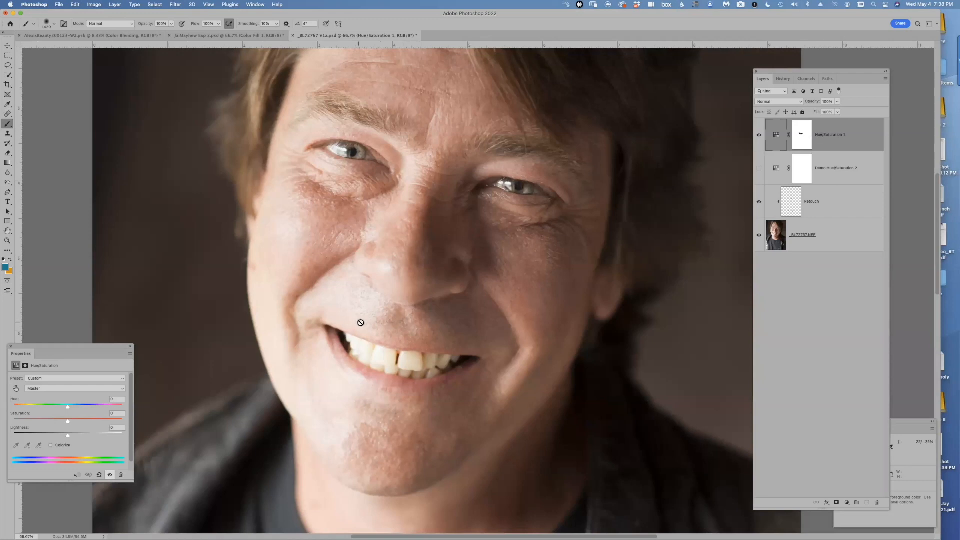
{"action": "key", "text": "q"}
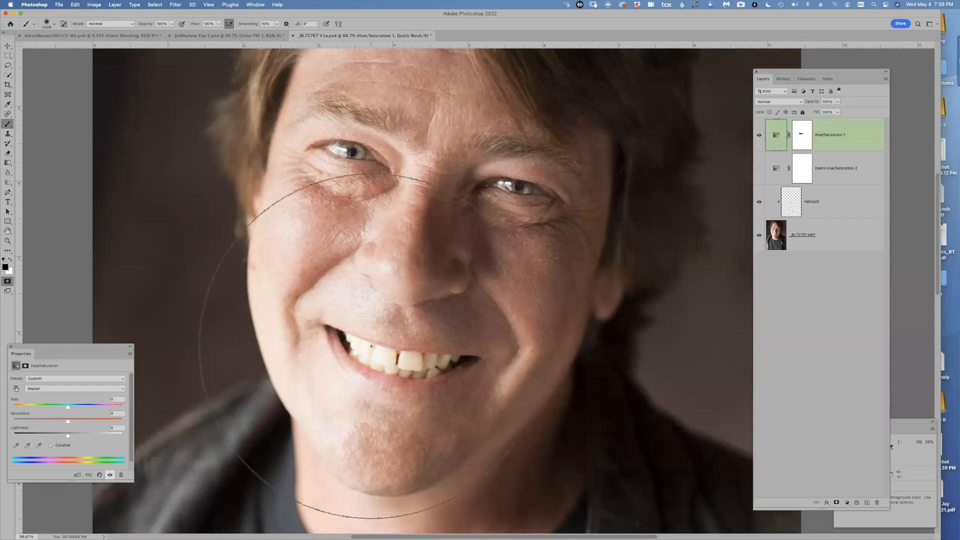
{"action": "left_click_drag", "start_coordinate": [492, 273], "coordinate": [323, 253]}
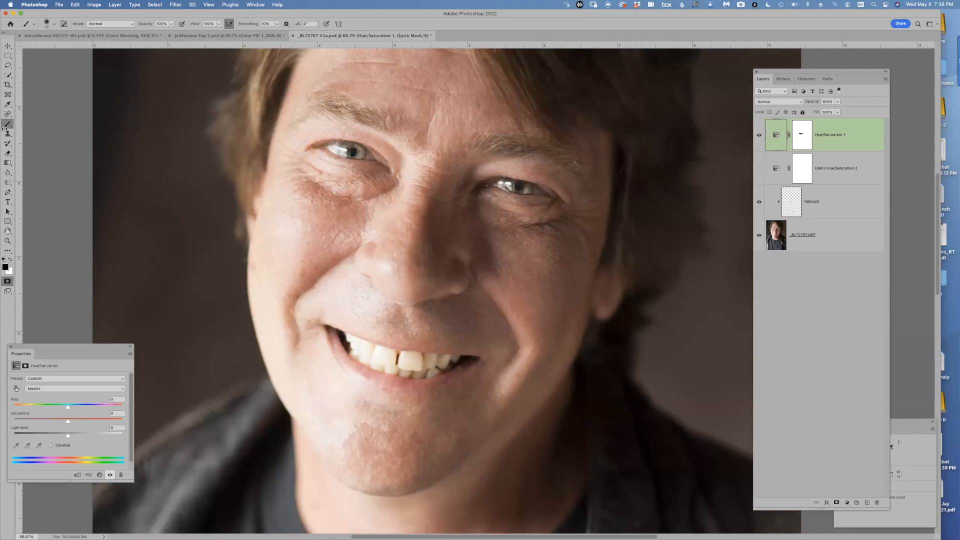
{"action": "left_click", "coordinate": [396, 361], "text": "alt"}
{"action": "left_click_drag", "start_coordinate": [395, 360], "coordinate": [394, 362]}
{"action": "key", "text": "s"}
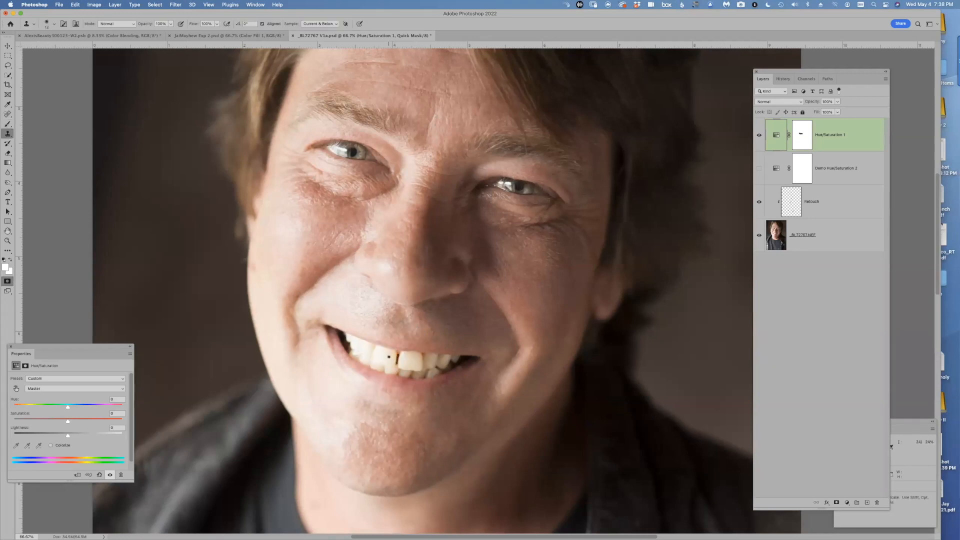
{"action": "left_click", "coordinate": [378, 356]}
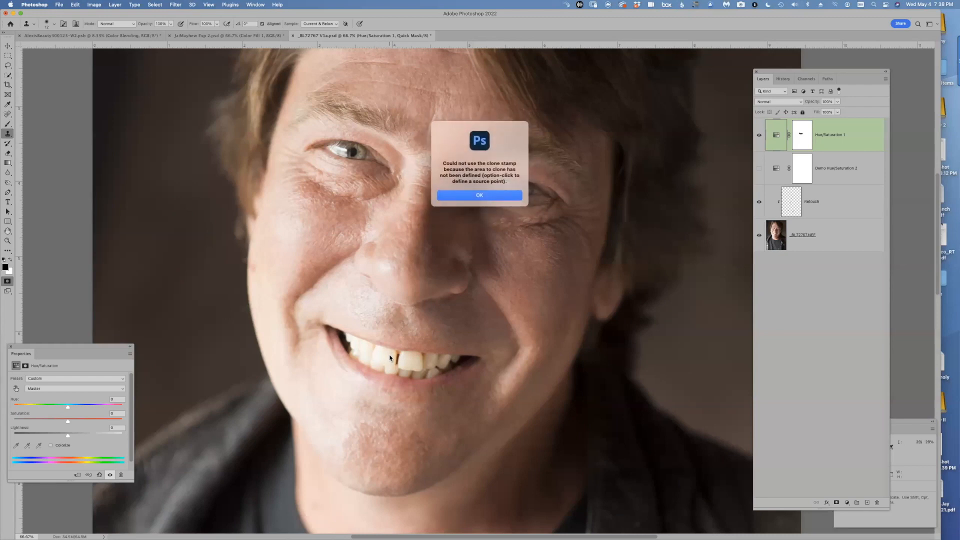
{"action": "left_click", "coordinate": [480, 195]}
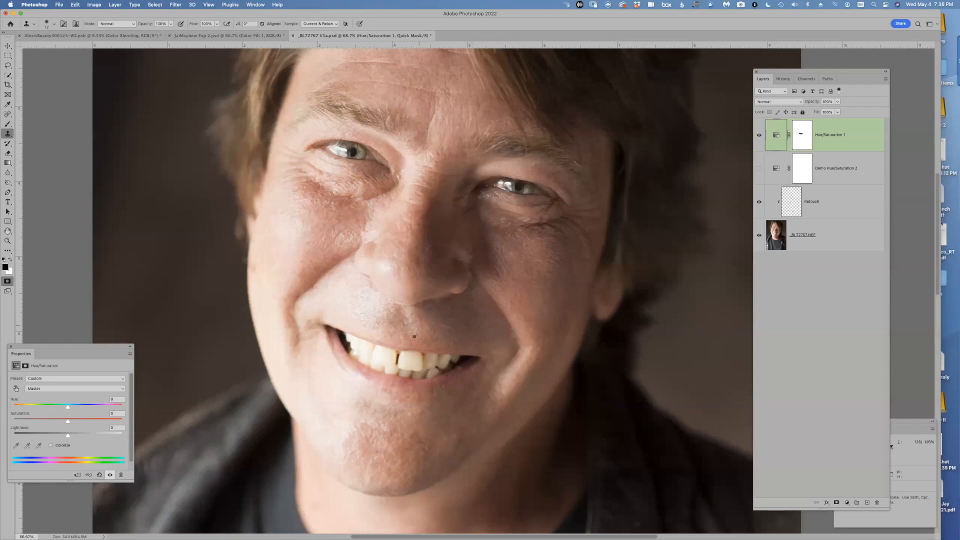
- Paint over all the man's teeth with the Brush in Quick Mask, invert the mask, and convert it to a selection
{"action": "key", "text": "b"}
{"action": "mouse_move", "coordinate": [380, 360]}
{"action": "left_mouse_down"}
{"action": "mouse_move", "coordinate": [356, 344]}
{"action": "mouse_move", "coordinate": [449, 364]}
{"action": "mouse_move", "coordinate": [352, 345]}
{"action": "mouse_move", "coordinate": [406, 366]}
{"action": "mouse_move", "coordinate": [386, 364]}
{"action": "mouse_move", "coordinate": [450, 363]}
{"action": "mouse_move", "coordinate": [347, 342]}
{"action": "mouse_move", "coordinate": [412, 367]}
{"action": "mouse_move", "coordinate": [381, 360]}
{"action": "mouse_move", "coordinate": [457, 362]}
{"action": "left_mouse_up"}
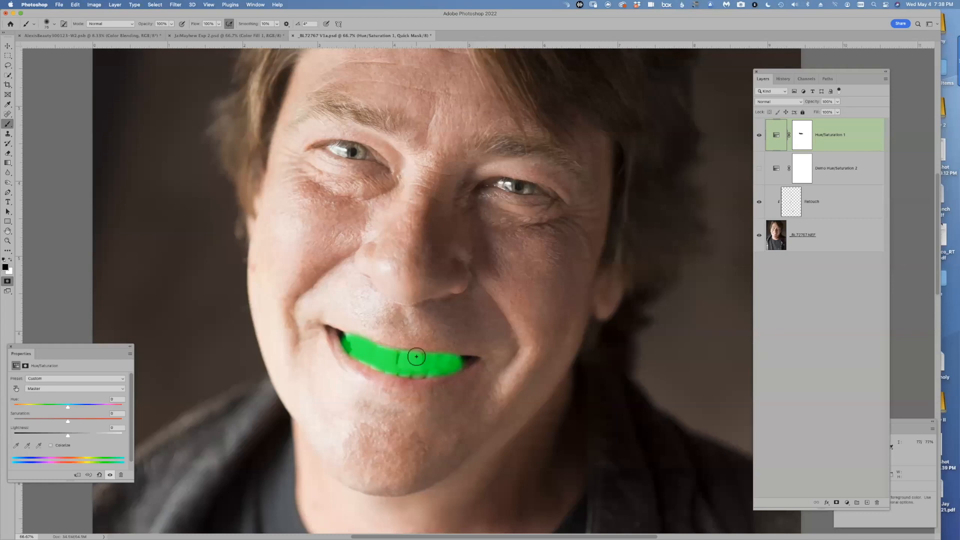
{"action": "key", "text": "super+i"}
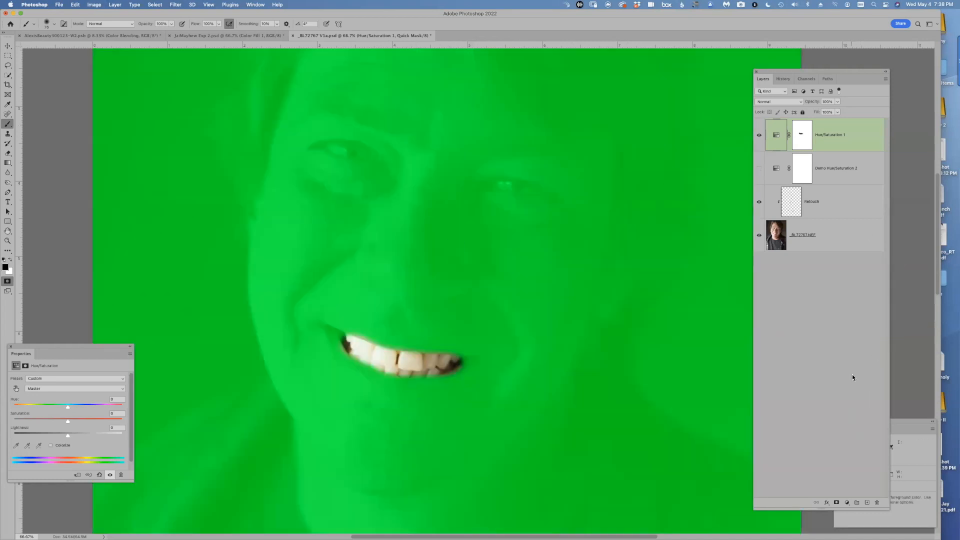
{"action": "key", "text": "q"}
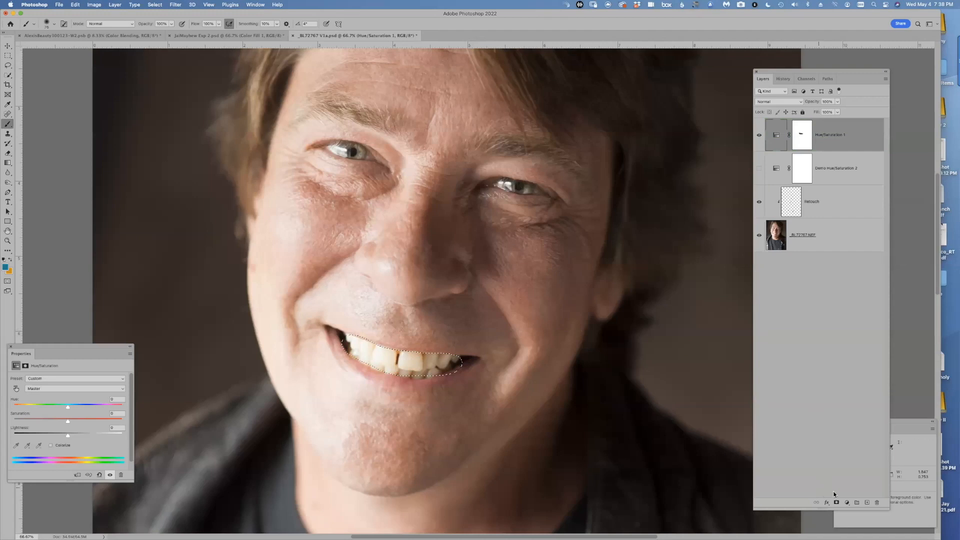
- Add a Curves adjustment layer masked to the teeth selection, and enlarge its properties to show the whole curve
{"action": "left_click", "coordinate": [847, 502]}
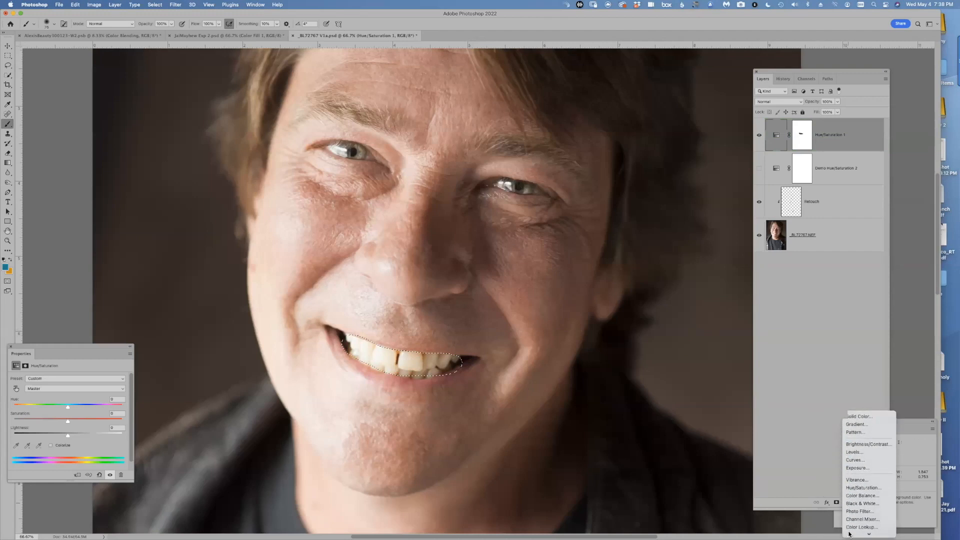
{"action": "left_click", "coordinate": [864, 452]}
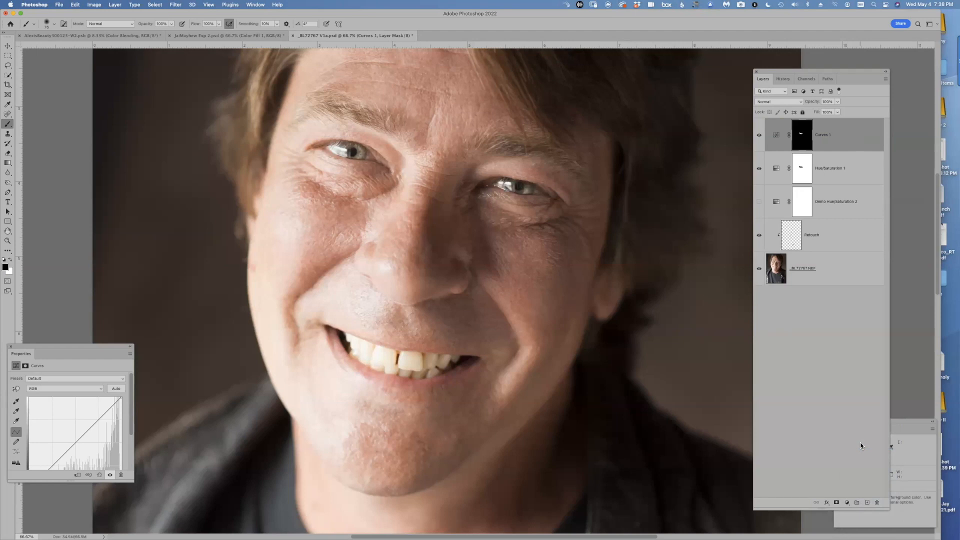
{"action": "key", "text": "s"}
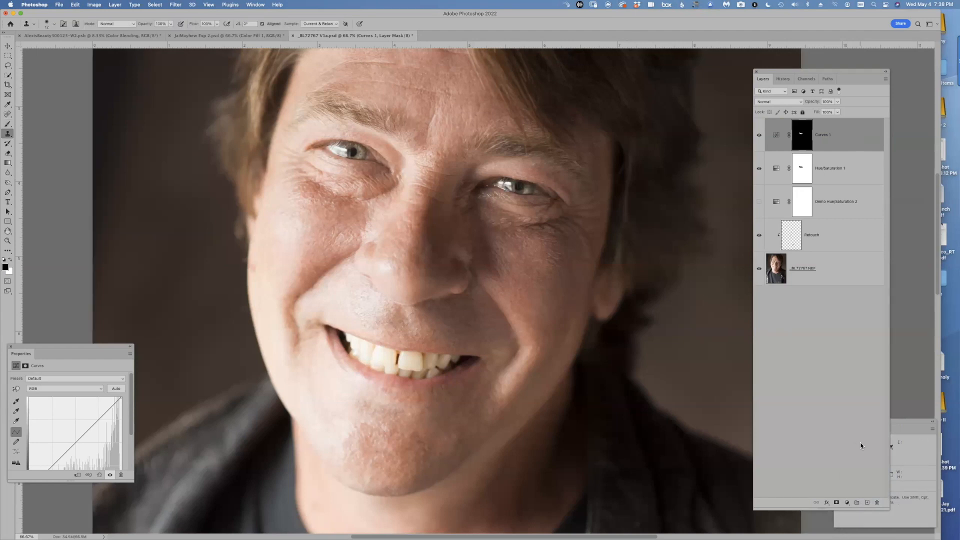
{"action": "left_click_drag", "start_coordinate": [112, 351], "coordinate": [117, 244]}
{"action": "left_click_drag", "start_coordinate": [139, 375], "coordinate": [159, 478]}
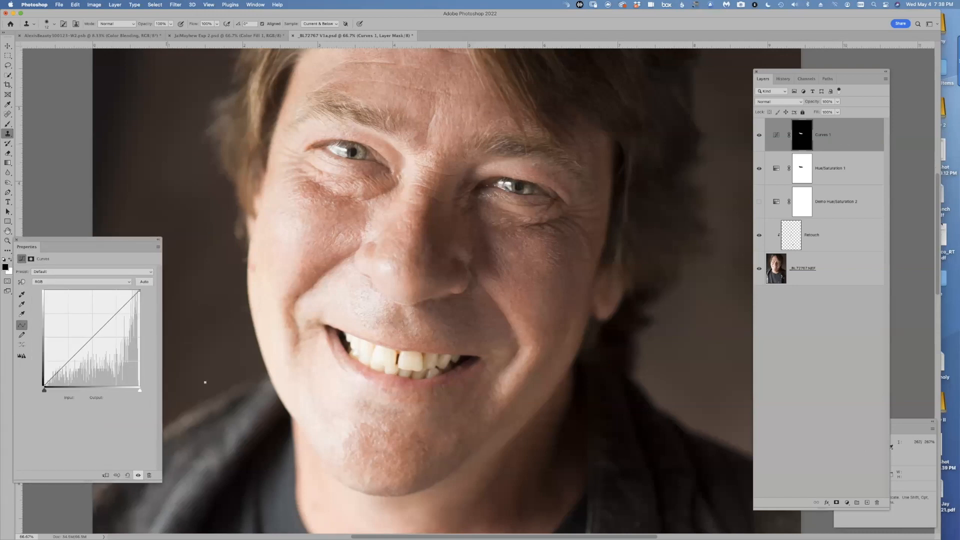
{"action": "left_click_drag", "start_coordinate": [798, 167], "coordinate": [798, 167]}
- Raise the Blue curve slightly at the teeth's tones, starting from a tone sampled on a front tooth
{"action": "left_click", "coordinate": [75, 282]}
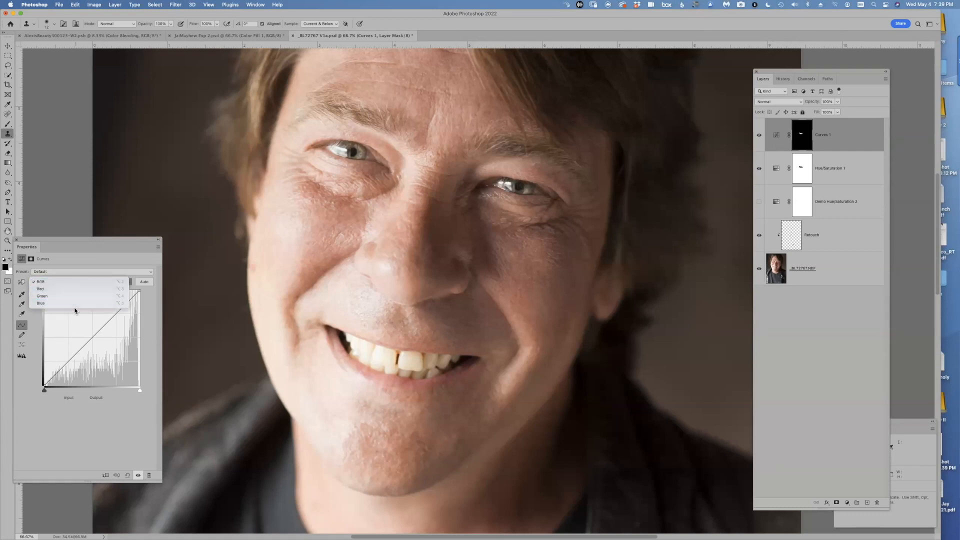
{"action": "left_click", "coordinate": [41, 303]}
{"action": "left_click", "coordinate": [23, 282]}
{"action": "left_click_drag", "start_coordinate": [414, 361], "coordinate": [416, 358]}
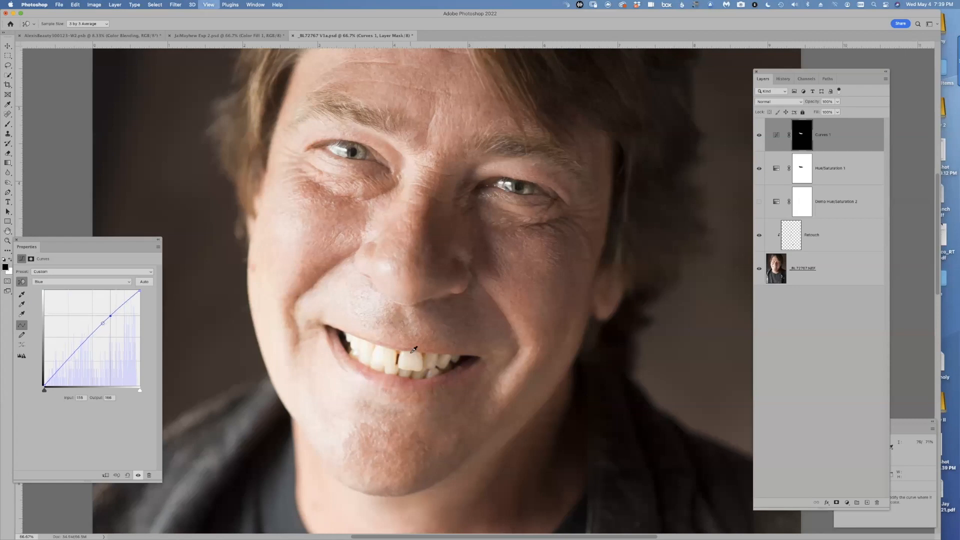
{"action": "key", "text": "super+plus"}
{"action": "key", "text": "super+plus"}
{"action": "left_click_drag", "start_coordinate": [410, 314], "coordinate": [565, 171]}
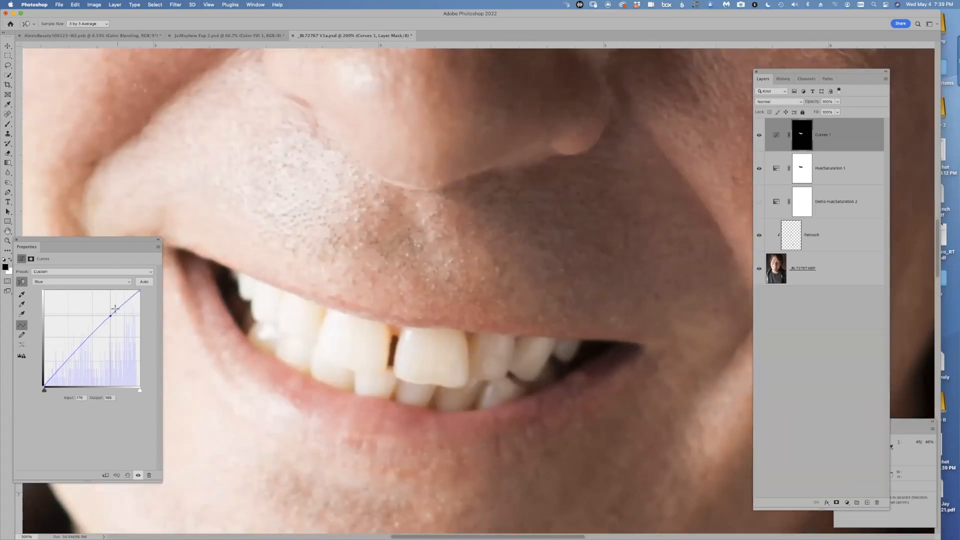
{"action": "left_click_drag", "start_coordinate": [110, 316], "coordinate": [110, 315]}
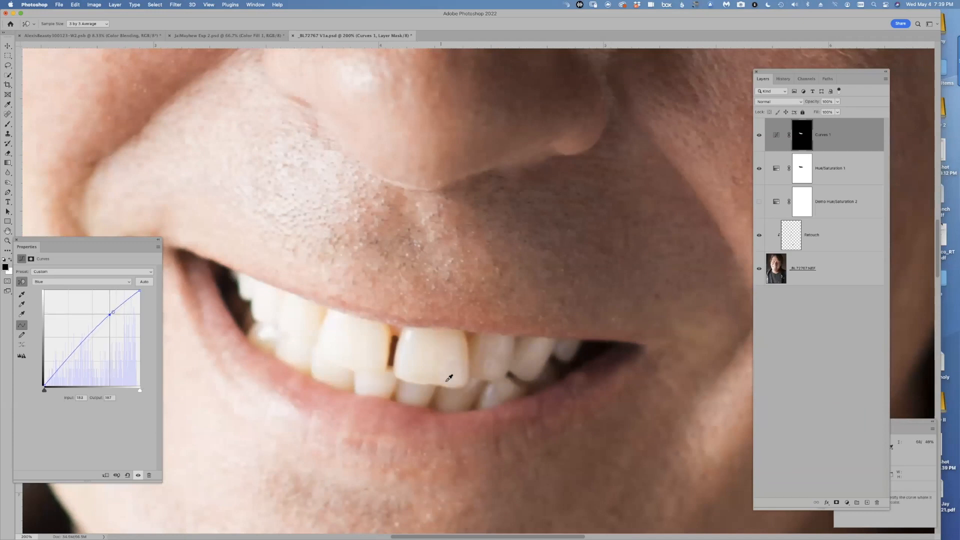
- Lower the Red curve of Curves 1 slightly from a tone sampled on a front tooth
{"action": "left_click", "coordinate": [80, 281]}
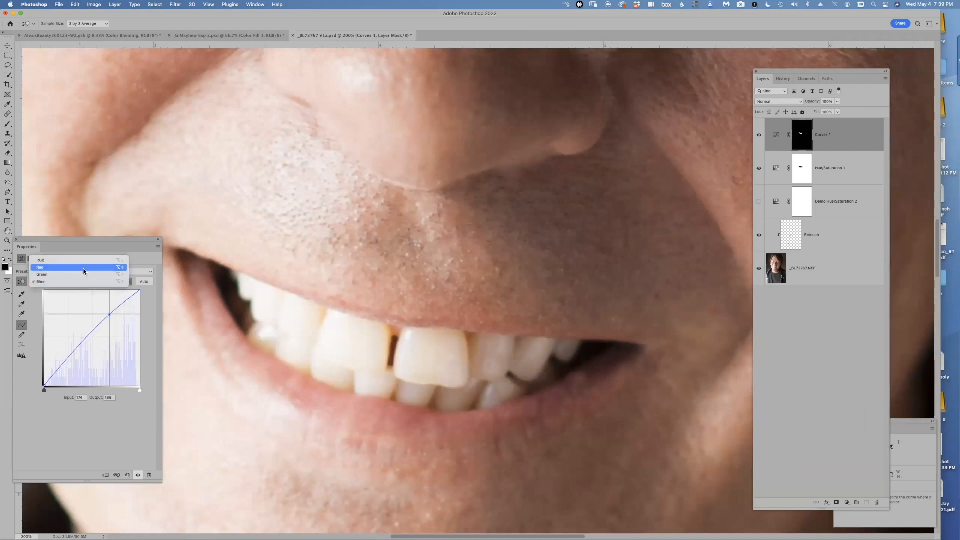
{"action": "left_click", "coordinate": [80, 265]}
{"action": "left_click_drag", "start_coordinate": [450, 355], "coordinate": [452, 357]}
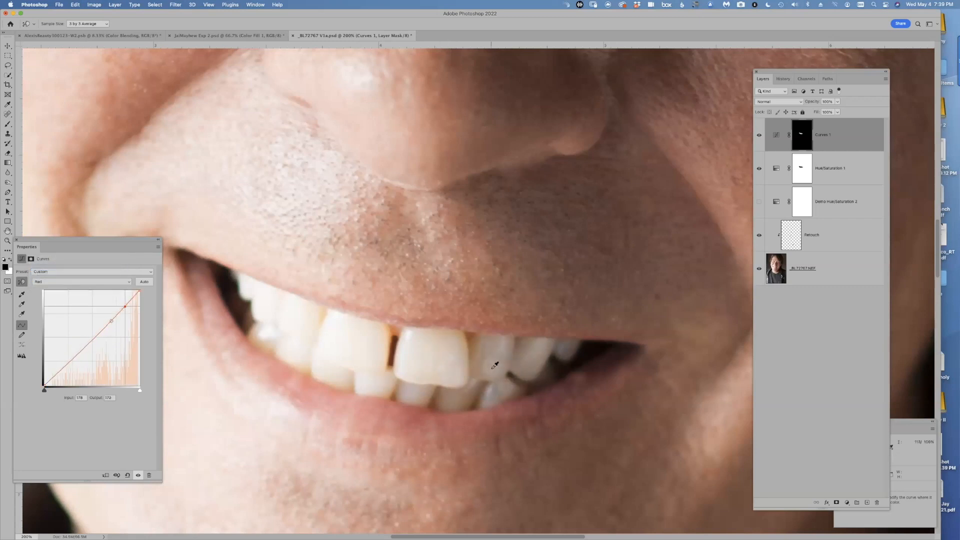
- Compare the close-up teeth repeatedly with and without the Curves 1 adjustment
{"action": "left_click", "coordinate": [759, 136]}
{"action": "left_click", "coordinate": [759, 136]}
{"action": "left_click", "coordinate": [759, 136]}
{"action": "left_click", "coordinate": [759, 136]}
{"action": "left_click", "coordinate": [759, 135]}
{"action": "left_click", "coordinate": [759, 135]}
{"action": "left_click", "coordinate": [759, 136]}
{"action": "left_click", "coordinate": [759, 136]}
{"action": "left_click", "coordinate": [759, 136]}
{"action": "left_click", "coordinate": [759, 135]}
- Brighten the teeth by raising the RGB curve of Curves 1 slightly in the upper midtones
{"action": "left_click", "coordinate": [72, 282]}
{"action": "left_click", "coordinate": [71, 274]}
{"action": "left_click_drag", "start_coordinate": [109, 322], "coordinate": [106, 316]}
{"action": "key", "text": "super+0"}
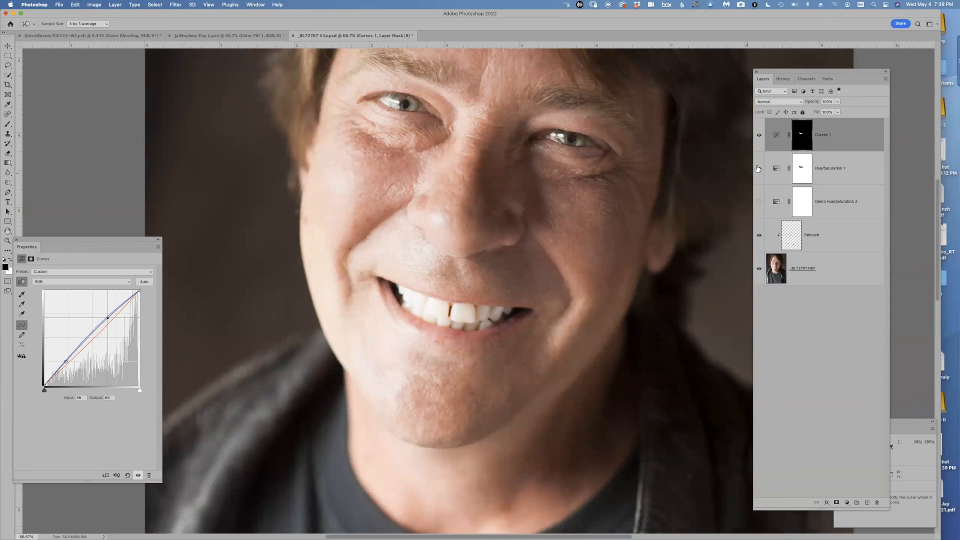
- Compare the whole face with and without Curves 1, leaving that layer hidden
{"action": "left_click", "coordinate": [759, 135]}
{"action": "left_click", "coordinate": [759, 135]}
{"action": "left_click", "coordinate": [759, 135]}
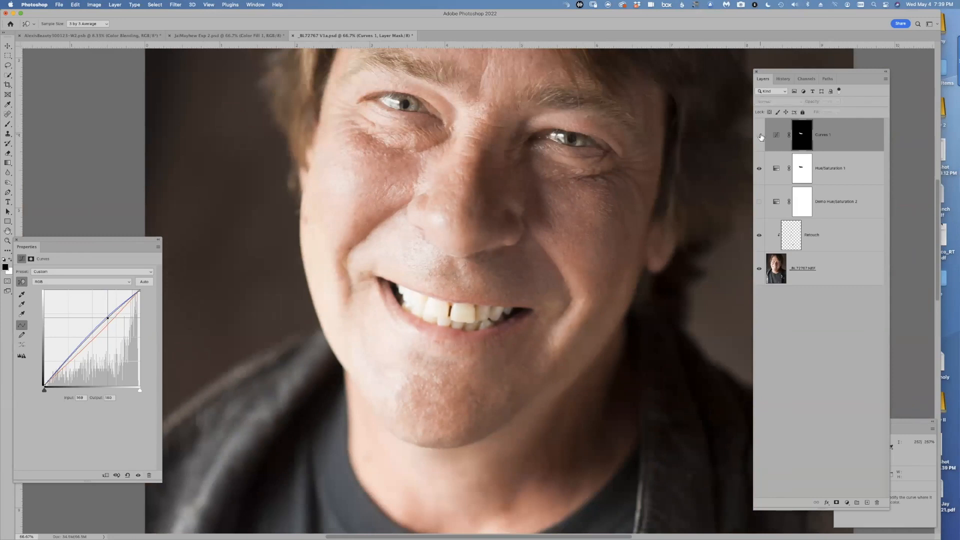
{"action": "key", "text": "super+minus"}
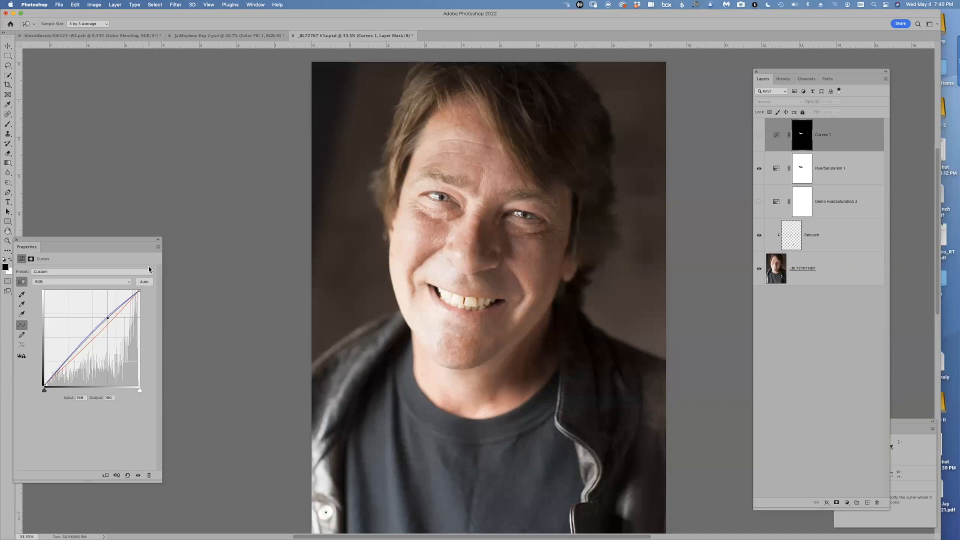
- Switch to the curly-haired woman's portrait document and make the Highlight Color and Bgrnd Crvs layers visible
{"action": "left_click", "coordinate": [75, 36]}
{"action": "key", "text": "s"}
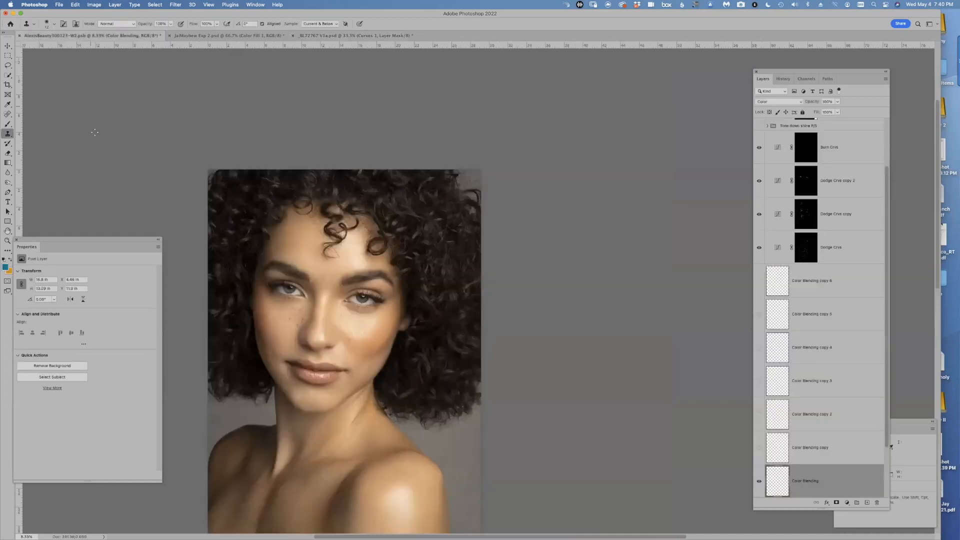
{"action": "scroll", "coordinate": [276, 185], "scroll_direction": "down", "scroll_amount": 5}
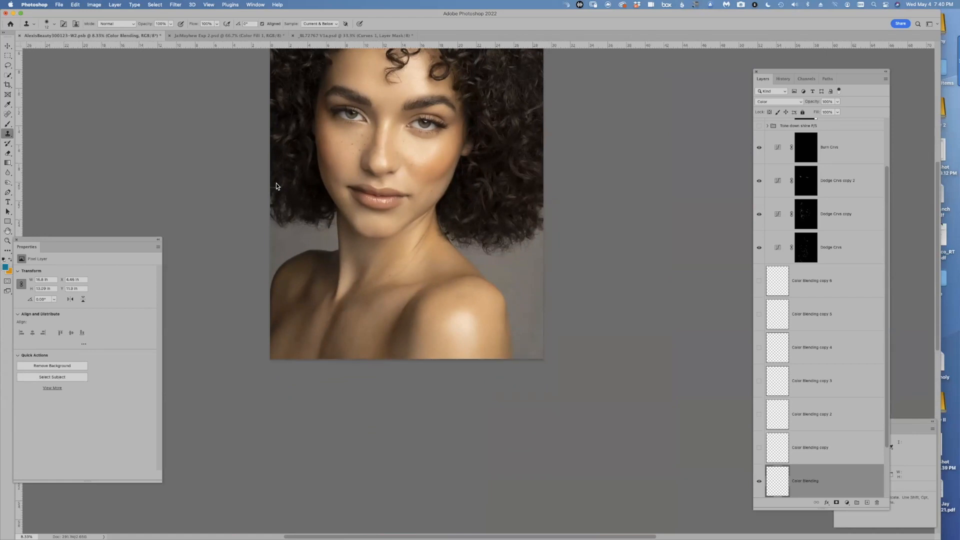
{"action": "left_click_drag", "start_coordinate": [426, 263], "coordinate": [430, 323]}
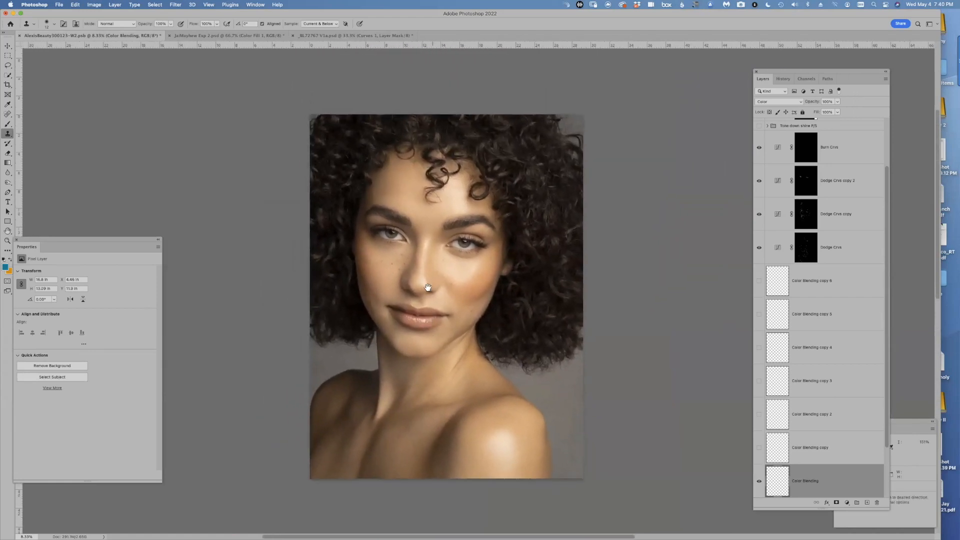
{"action": "scroll", "coordinate": [887, 175], "scroll_direction": "up", "scroll_amount": 2}
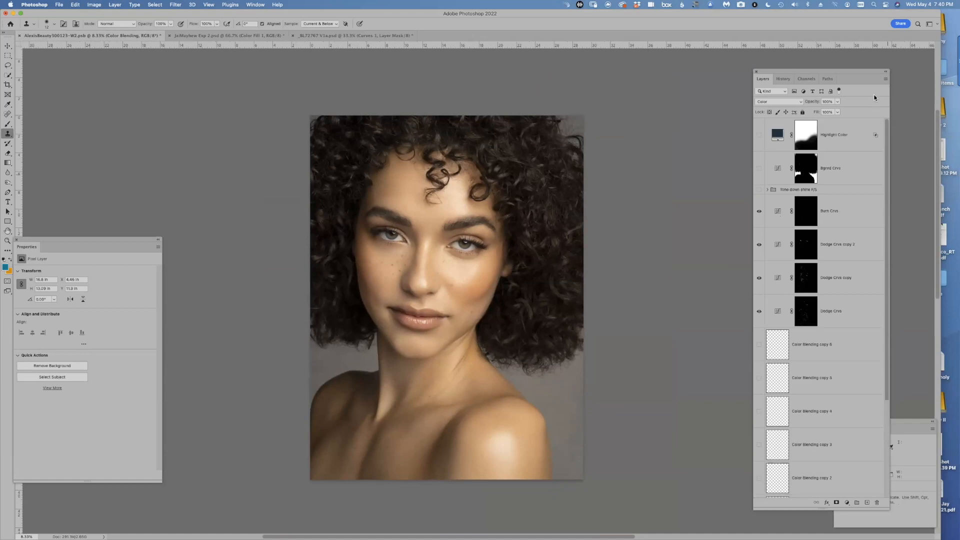
{"action": "left_click_drag", "start_coordinate": [760, 165], "coordinate": [759, 135]}
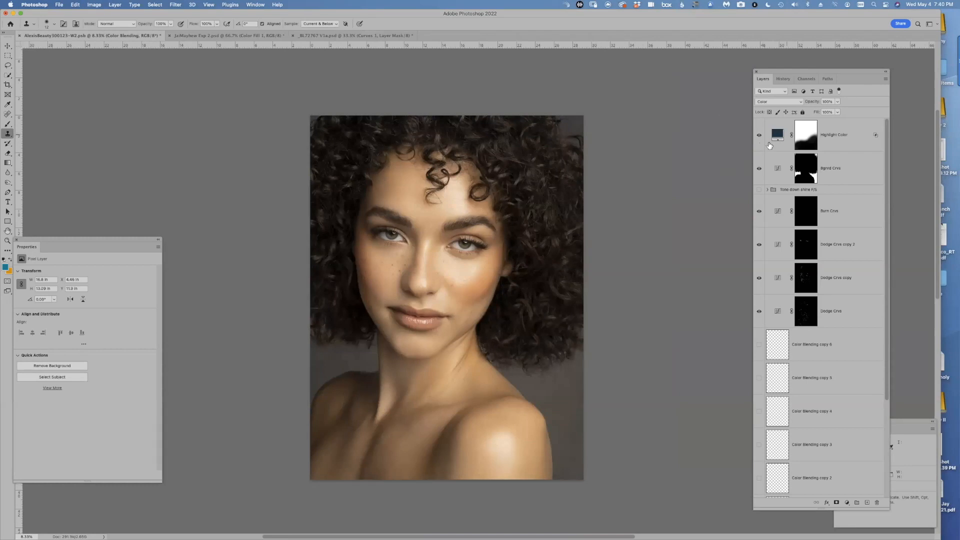
- Select Highlight Color and compare the woman's portrait with and without it
{"action": "left_click", "coordinate": [851, 136]}
{"action": "left_click", "coordinate": [760, 136]}
{"action": "left_click", "coordinate": [759, 136]}
{"action": "left_click", "coordinate": [760, 136]}
{"action": "left_click", "coordinate": [759, 135]}
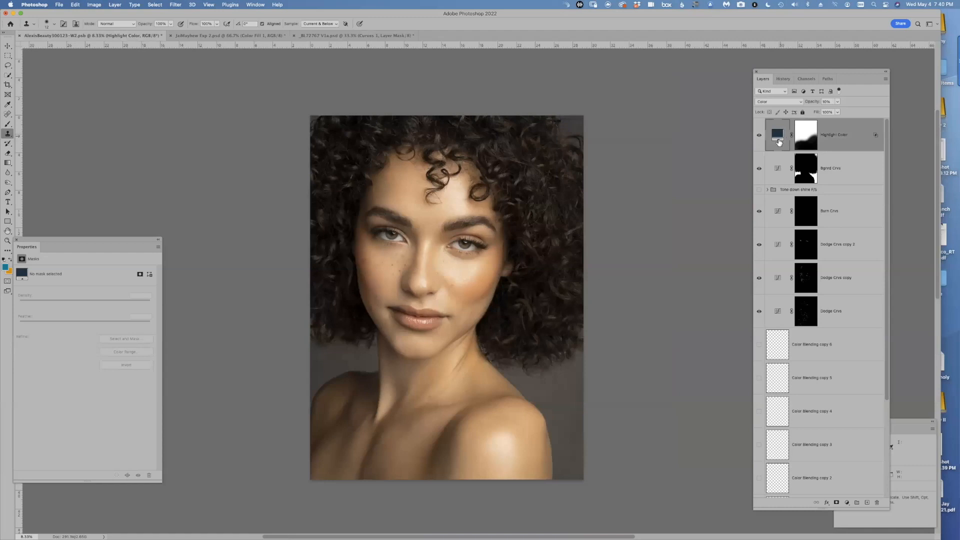
- Select Bgrnd Crvs and compare the portrait's background with and without its darkening curve
{"action": "left_click", "coordinate": [849, 171]}
{"action": "left_click", "coordinate": [759, 168]}
{"action": "left_click", "coordinate": [760, 169]}
{"action": "left_click", "coordinate": [759, 168]}
{"action": "left_click", "coordinate": [760, 169]}
{"action": "left_click_drag", "start_coordinate": [535, 322], "coordinate": [512, 397]}
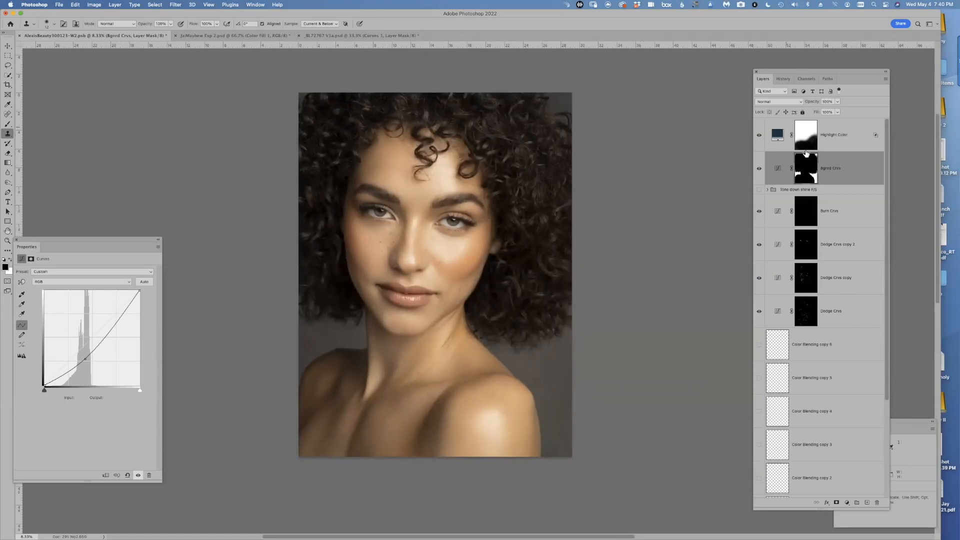
- Revert the woman's portrait to its opening history snapshot and show its layer stack again
{"action": "left_click", "coordinate": [783, 78]}
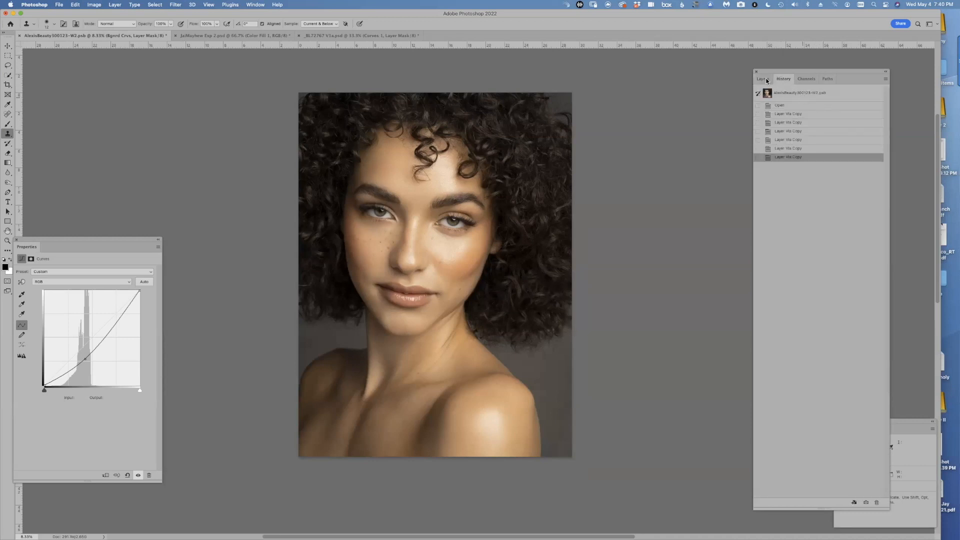
{"action": "left_click", "coordinate": [800, 93]}
{"action": "left_click", "coordinate": [763, 80]}
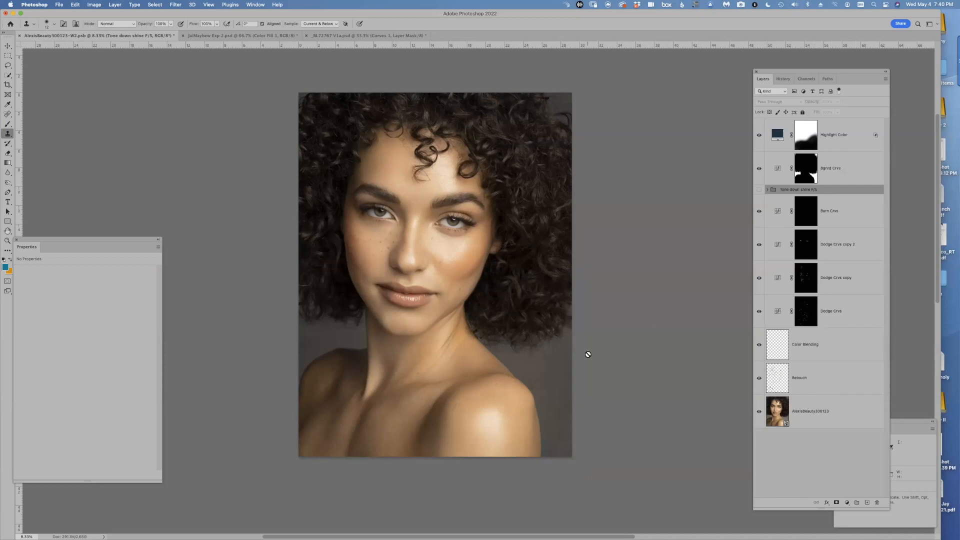
- Shrink the layer properties and move them lower, clear of the portrait
{"action": "mouse_move", "coordinate": [116, 244]}
{"action": "left_mouse_down"}
{"action": "mouse_move", "coordinate": [152, 248]}
{"action": "mouse_move", "coordinate": [120, 244]}
{"action": "left_mouse_up"}
{"action": "left_click_drag", "start_coordinate": [185, 483], "coordinate": [170, 394]}
{"action": "left_click_drag", "start_coordinate": [137, 247], "coordinate": [116, 463]}
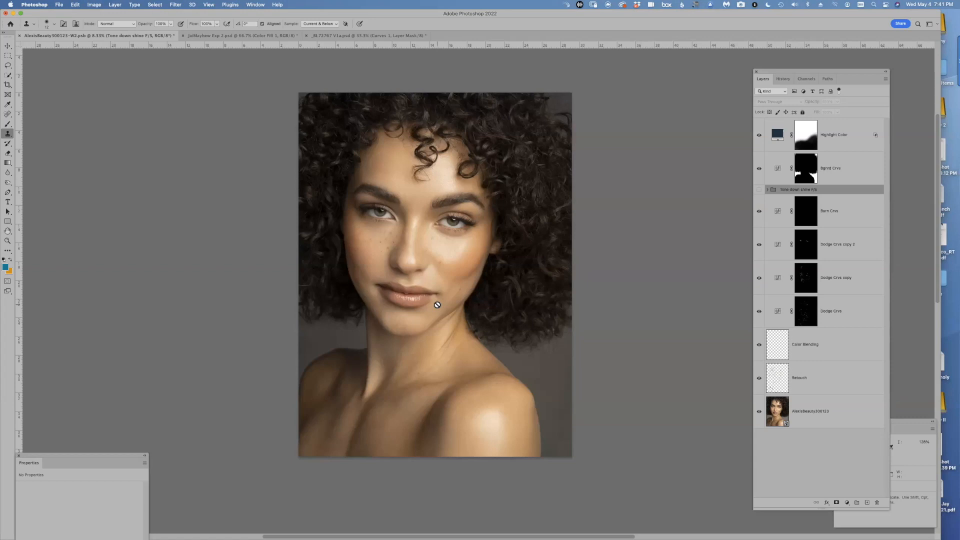
- Make the Highlight Color layer active, and switch to the Selected Videos page in Chrome
{"action": "left_click", "coordinate": [842, 138]}
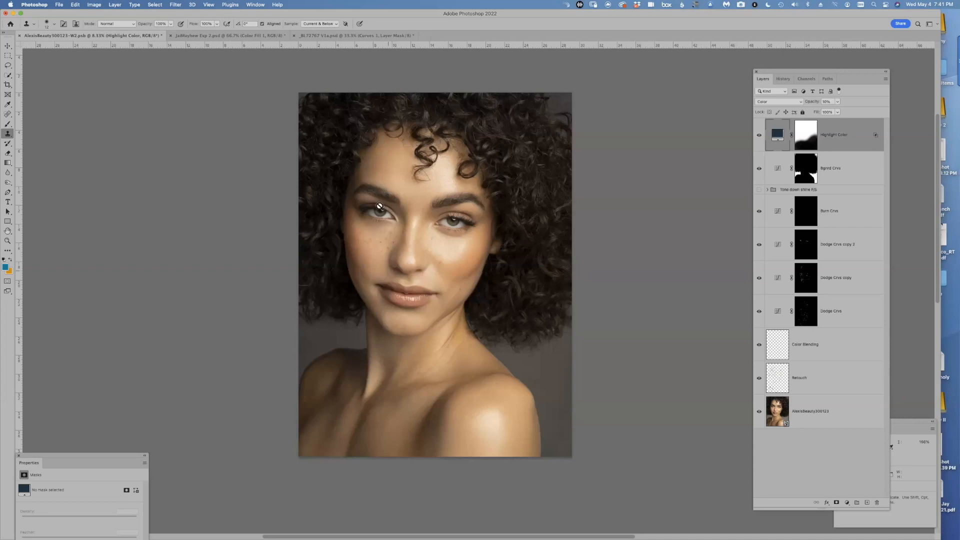
{"action": "key", "text": "super+Tab"}
{"action": "key", "text": "super+Tab"}
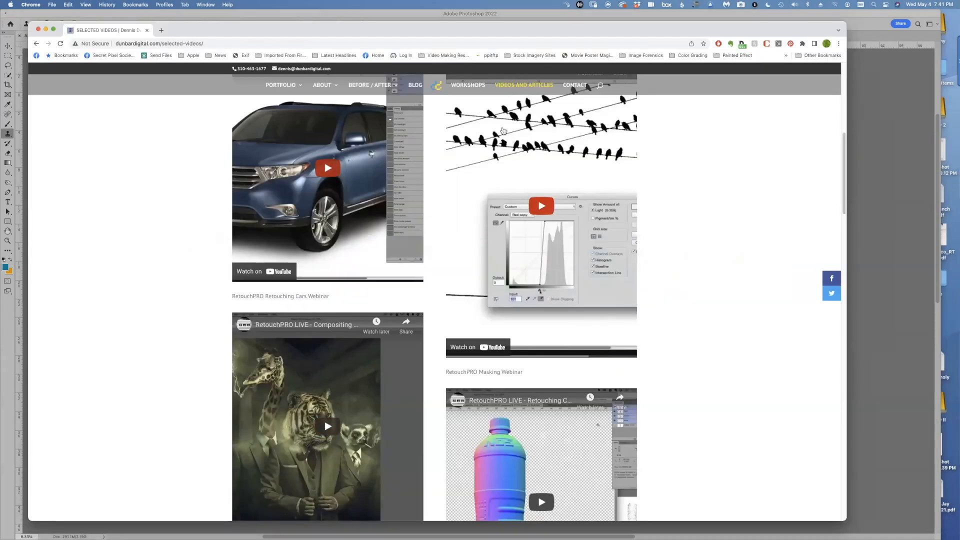
- Look through the tutorial videos and article links listed on the Selected Videos page
{"action": "scroll", "coordinate": [690, 292], "scroll_direction": "down", "scroll_amount": 1}
{"action": "scroll", "coordinate": [690, 292], "scroll_direction": "down", "scroll_amount": 15}
{"action": "scroll", "coordinate": [690, 292], "scroll_direction": "down", "scroll_amount": 15}
{"action": "scroll", "coordinate": [689, 292], "scroll_direction": "down", "scroll_amount": 10}
{"action": "scroll", "coordinate": [690, 292], "scroll_direction": "up", "scroll_amount": 12}
{"action": "scroll", "coordinate": [690, 292], "scroll_direction": "up", "scroll_amount": 5}
{"action": "scroll", "coordinate": [690, 292], "scroll_direction": "down", "scroll_amount": 6}
{"action": "scroll", "coordinate": [689, 292], "scroll_direction": "down", "scroll_amount": 2}
{"action": "scroll", "coordinate": [690, 292], "scroll_direction": "down", "scroll_amount": 5}
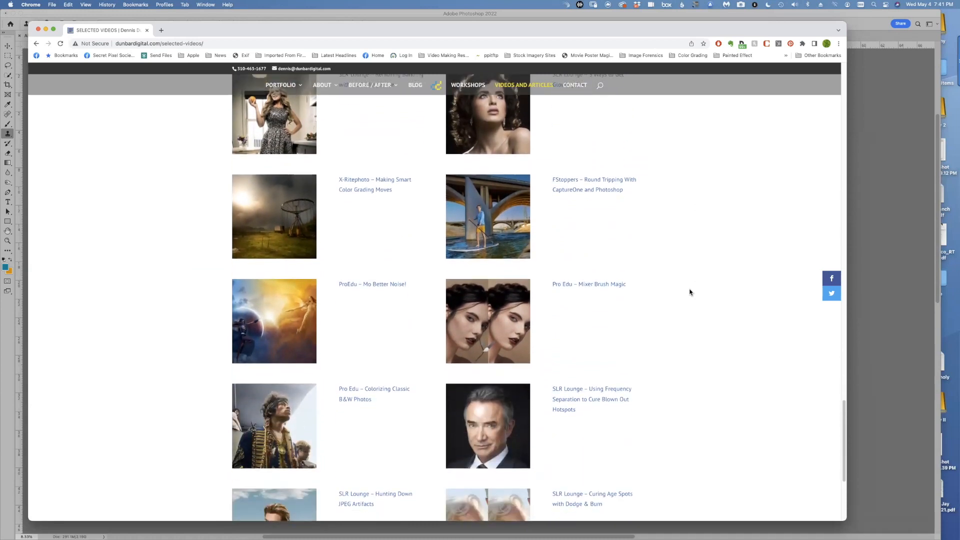
{"action": "scroll", "coordinate": [690, 292], "scroll_direction": "down", "scroll_amount": 3}
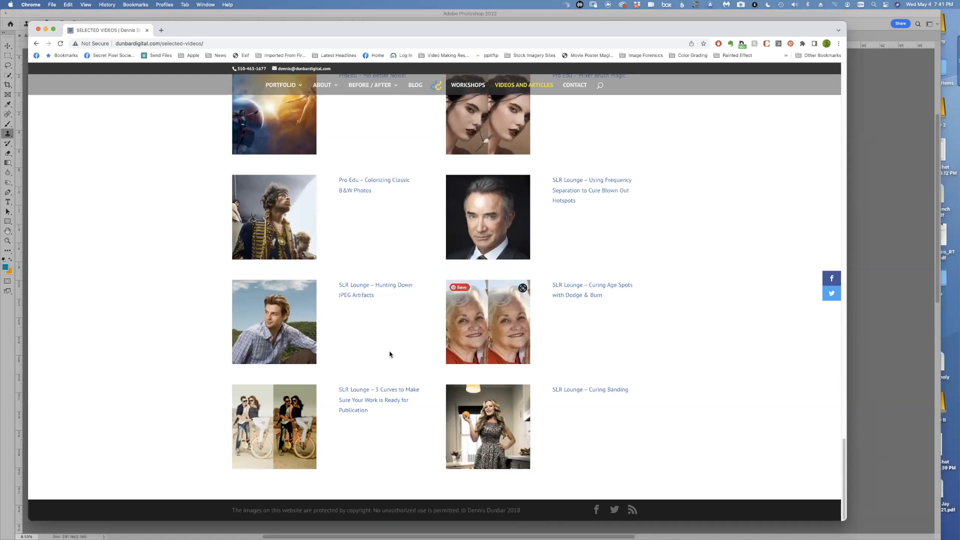
{"action": "scroll", "coordinate": [751, 328], "scroll_direction": "up", "scroll_amount": 1}
{"action": "scroll", "coordinate": [754, 328], "scroll_direction": "up", "scroll_amount": 8}
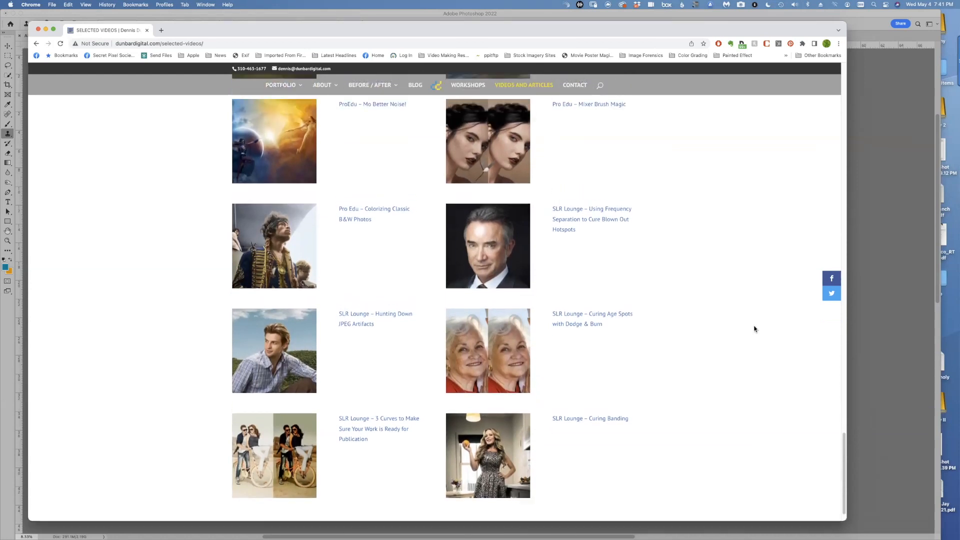
{"action": "scroll", "coordinate": [754, 329], "scroll_direction": "up", "scroll_amount": 10}
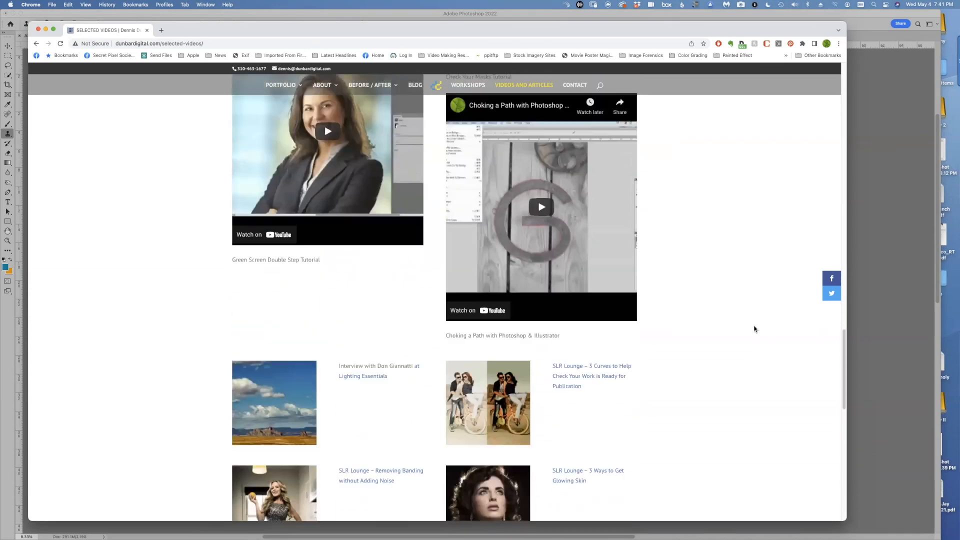
- Switch to Photoshop and merge a copy of all layers, from the base photo to Highlight Color, into a new top layer
{"action": "key", "text": "super+Tab"}
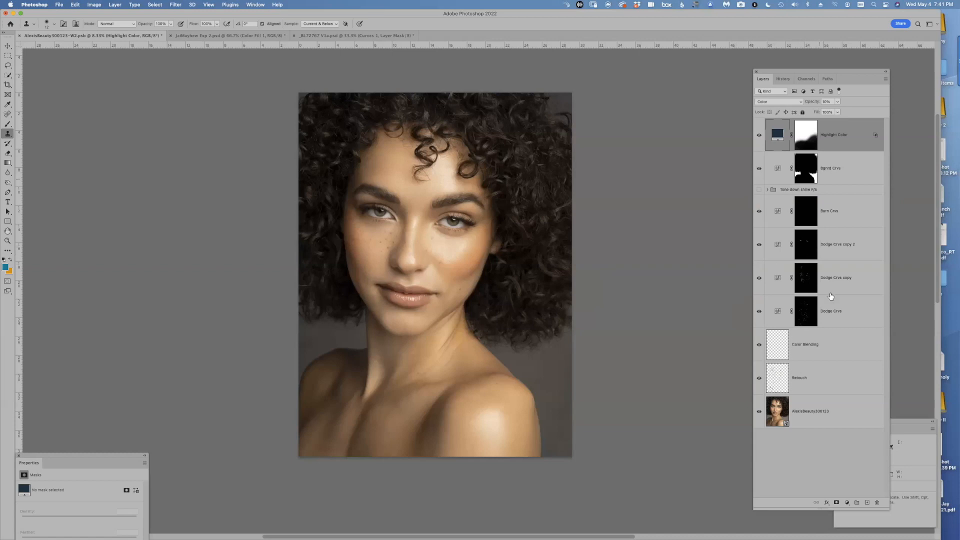
{"action": "left_click", "coordinate": [815, 413]}
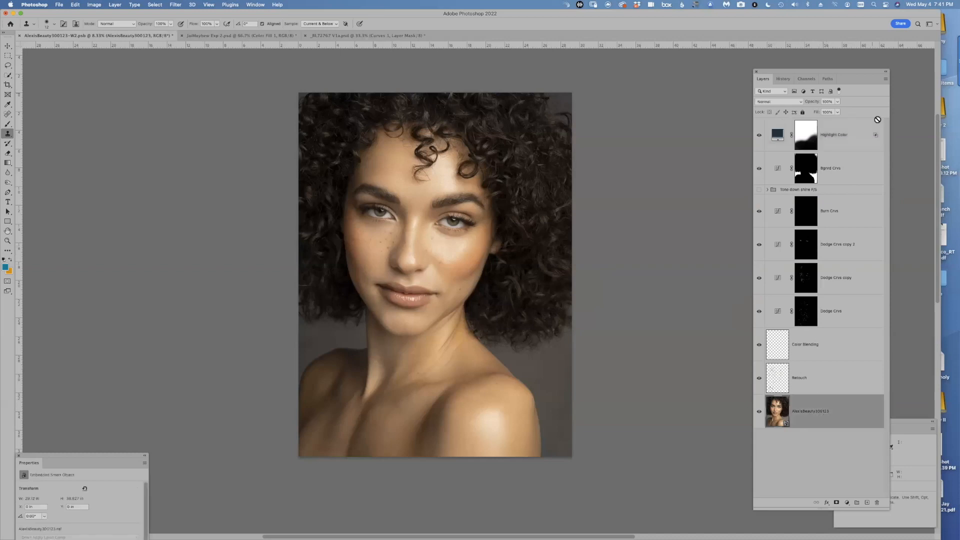
{"action": "left_click", "coordinate": [852, 146], "text": "shift"}
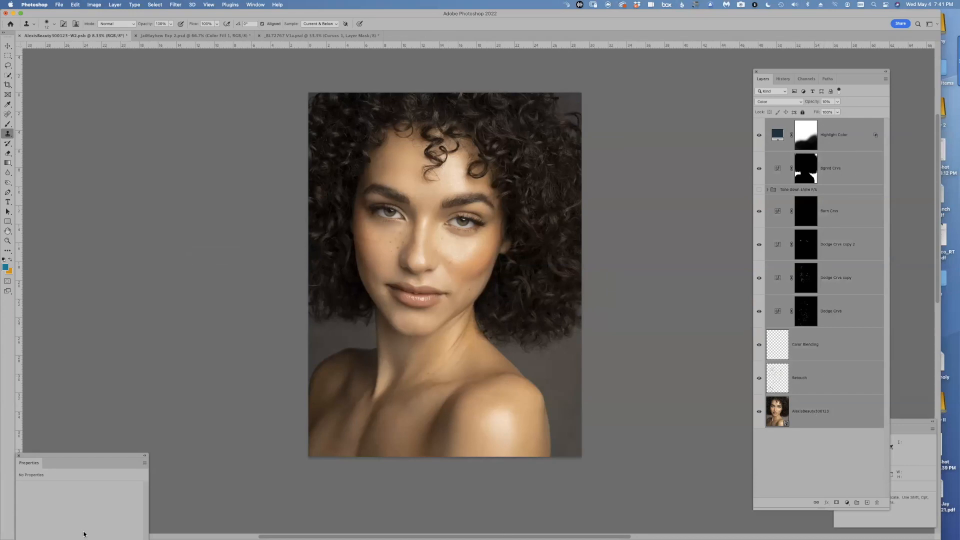
{"action": "mouse_move", "coordinate": [69, 534]}
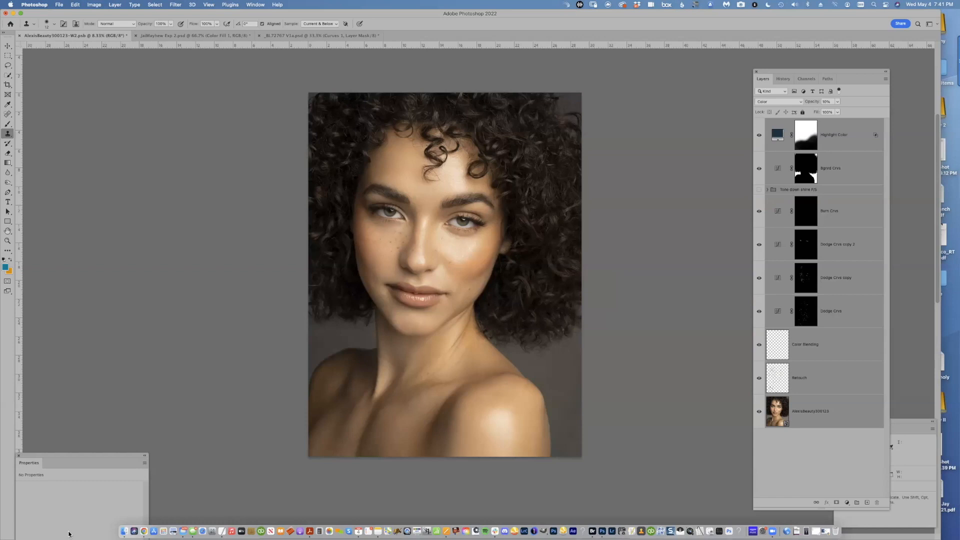
{"action": "key", "text": "super+alt+e"}
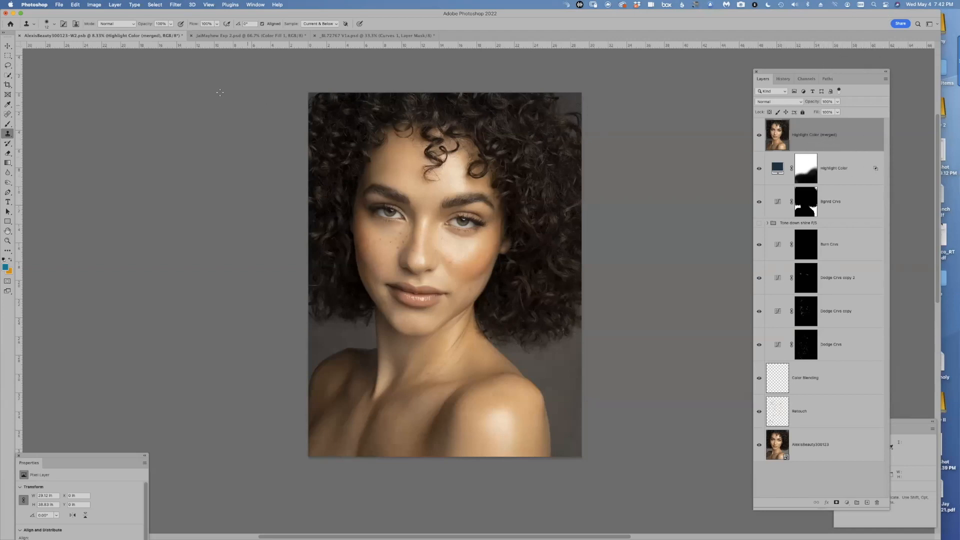
- Convert the merged portrait layer to a smart object
{"action": "left_click", "coordinate": [114, 5]}
{"action": "mouse_move", "coordinate": [139, 150]}
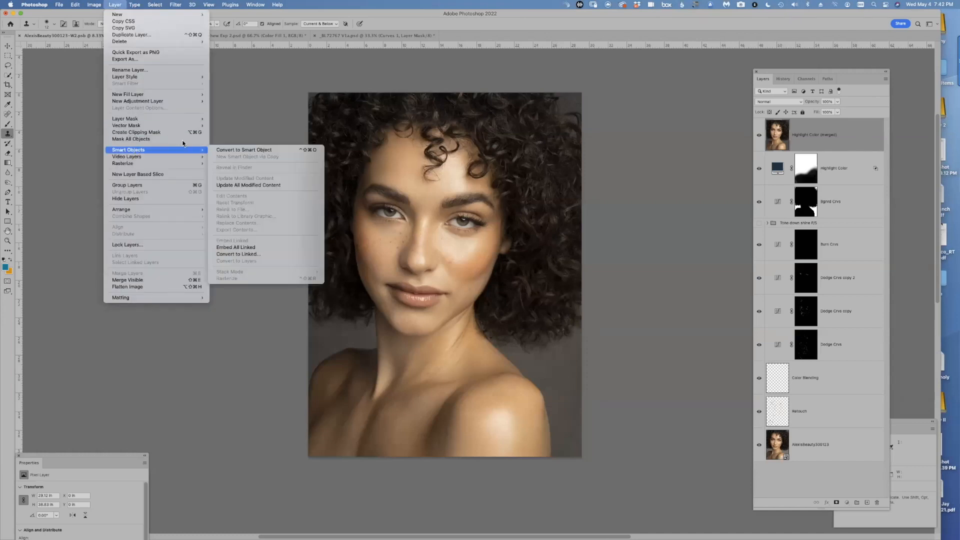
{"action": "left_click", "coordinate": [256, 153]}
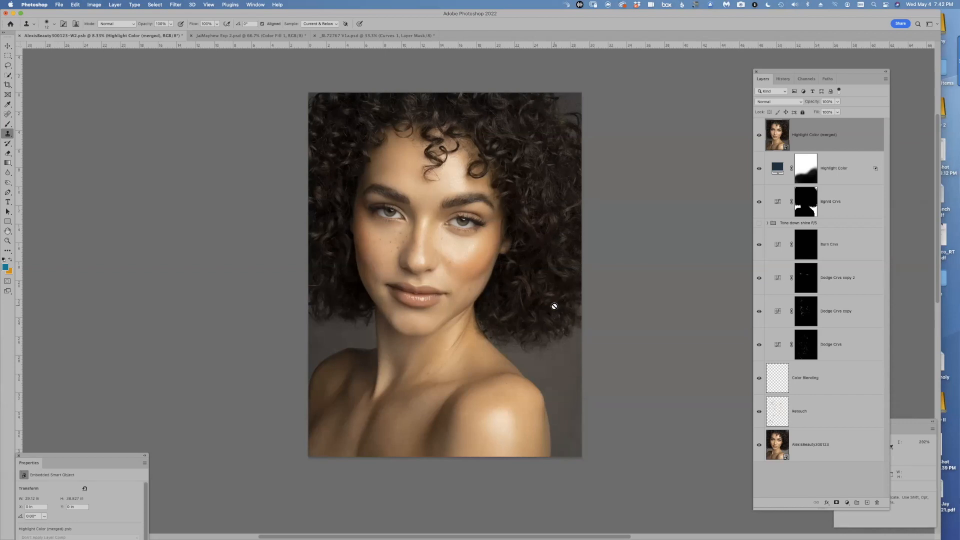
- Open the Unsharp Mask filter for the merged smart object and centre its preview on the eyelashes
{"action": "key", "text": "super+equal"}
{"action": "key", "text": "super+equal"}
{"action": "key", "text": "super+equal"}
{"action": "left_click_drag", "start_coordinate": [242, 113], "coordinate": [301, 281]}
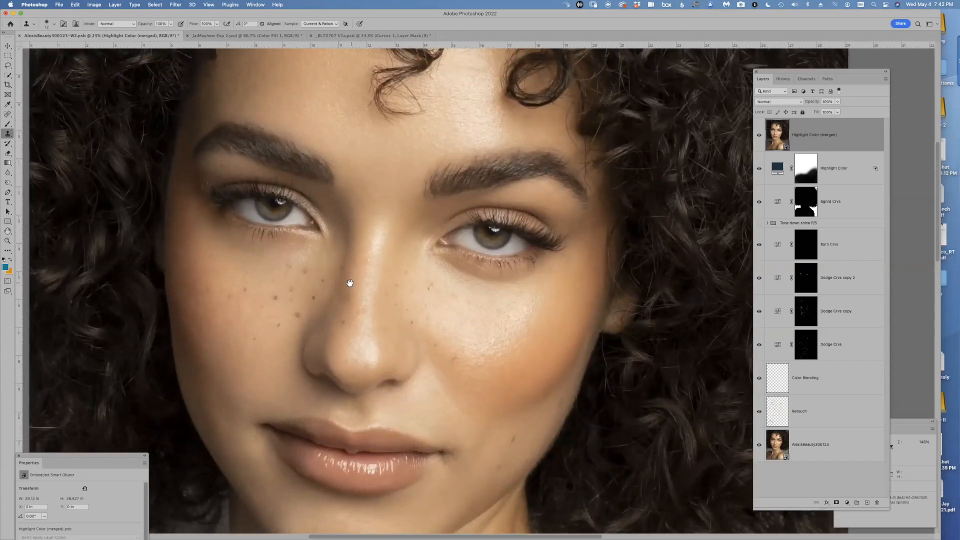
{"action": "key", "text": "super+equal"}
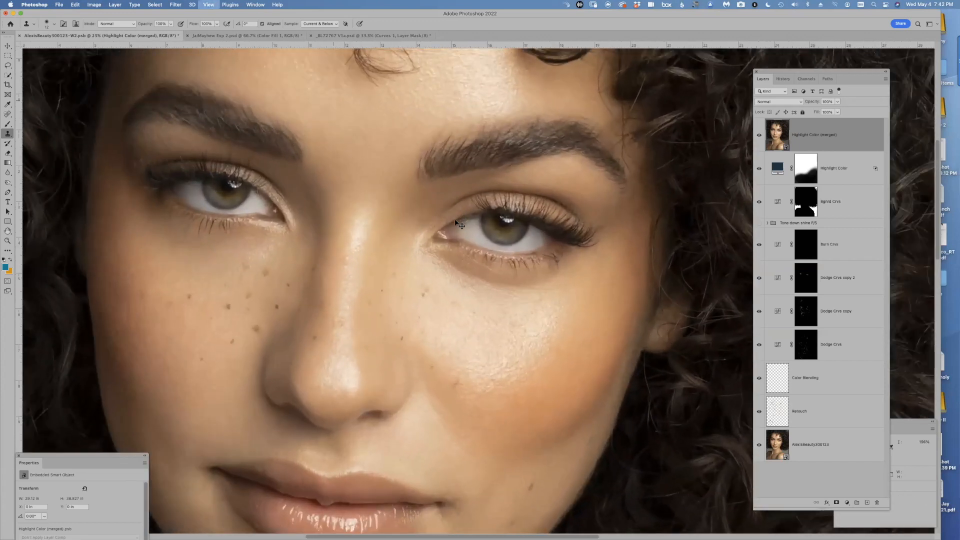
{"action": "key", "text": "super+equal"}
{"action": "left_click_drag", "start_coordinate": [368, 334], "coordinate": [349, 420]}
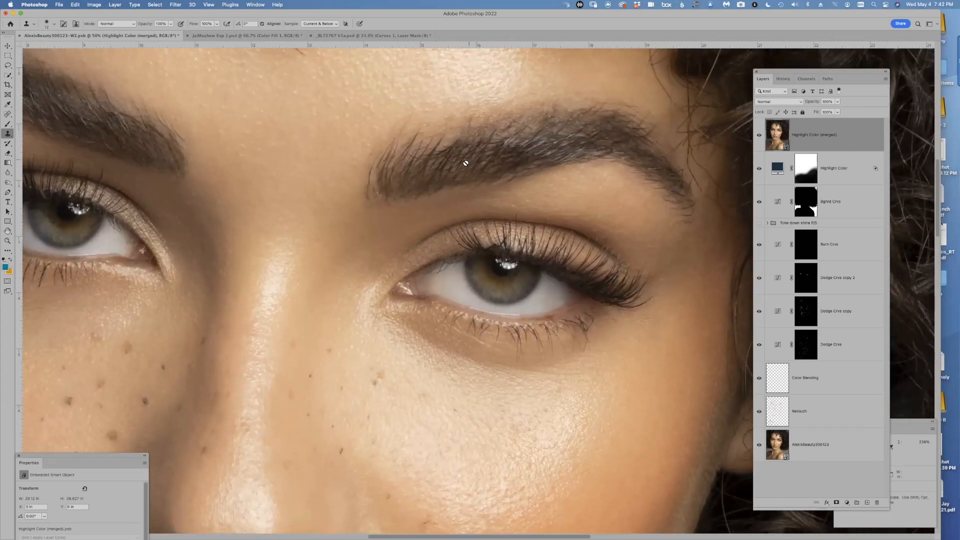
{"action": "scroll", "coordinate": [407, 240], "scroll_direction": "up", "scroll_amount": 1}
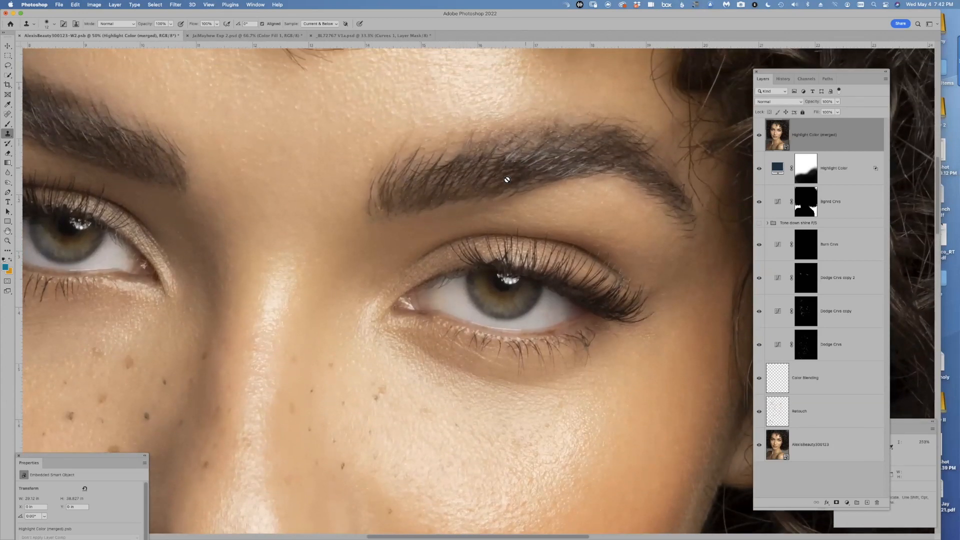
{"action": "scroll", "coordinate": [454, 184], "scroll_direction": "up", "scroll_amount": 2}
{"action": "left_click_drag", "start_coordinate": [481, 251], "coordinate": [476, 174]}
{"action": "left_click_drag", "start_coordinate": [436, 296], "coordinate": [464, 337]}
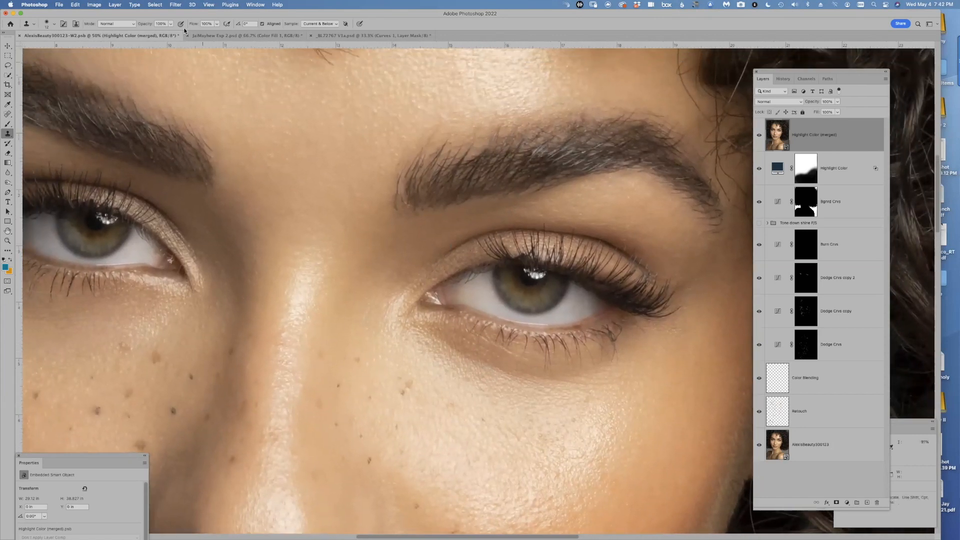
{"action": "left_click", "coordinate": [176, 5]}
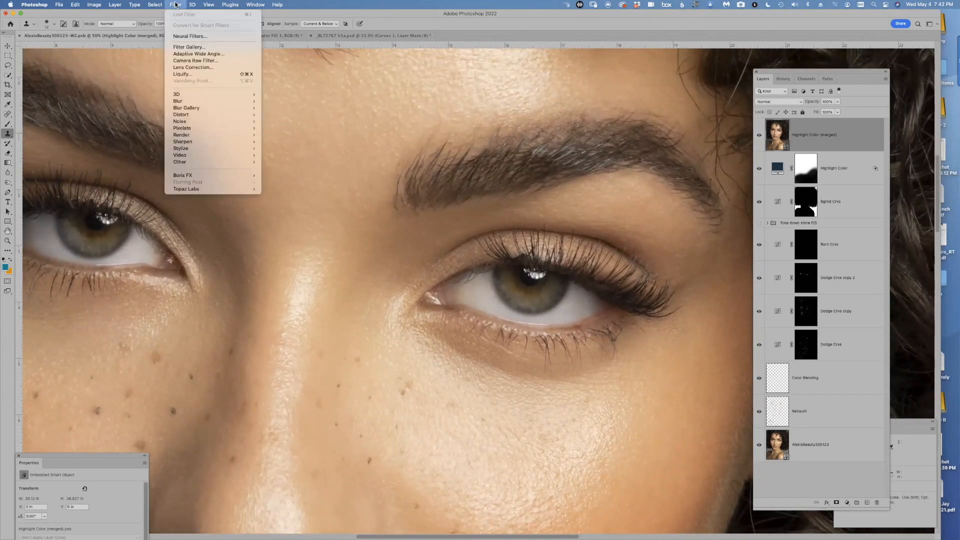
{"action": "mouse_move", "coordinate": [199, 131]}
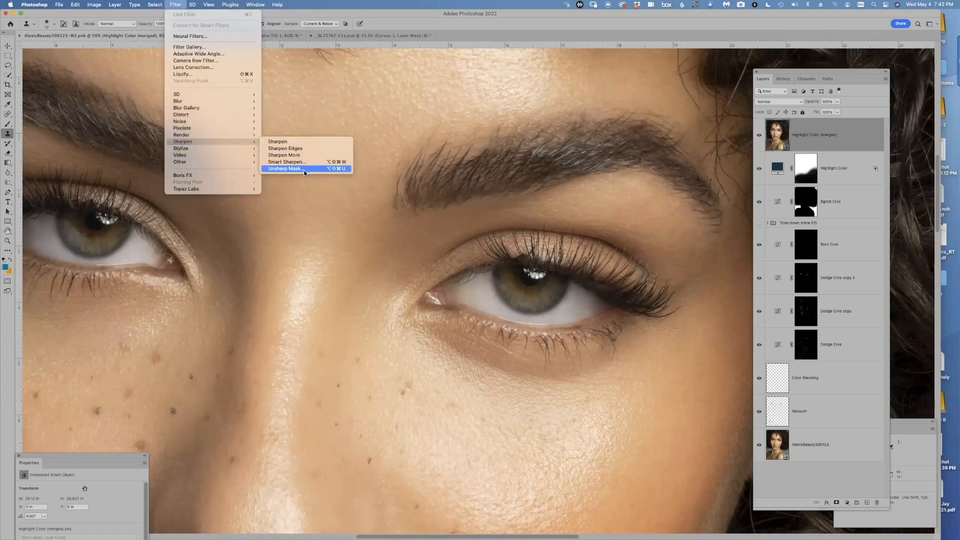
{"action": "left_click", "coordinate": [308, 169]}
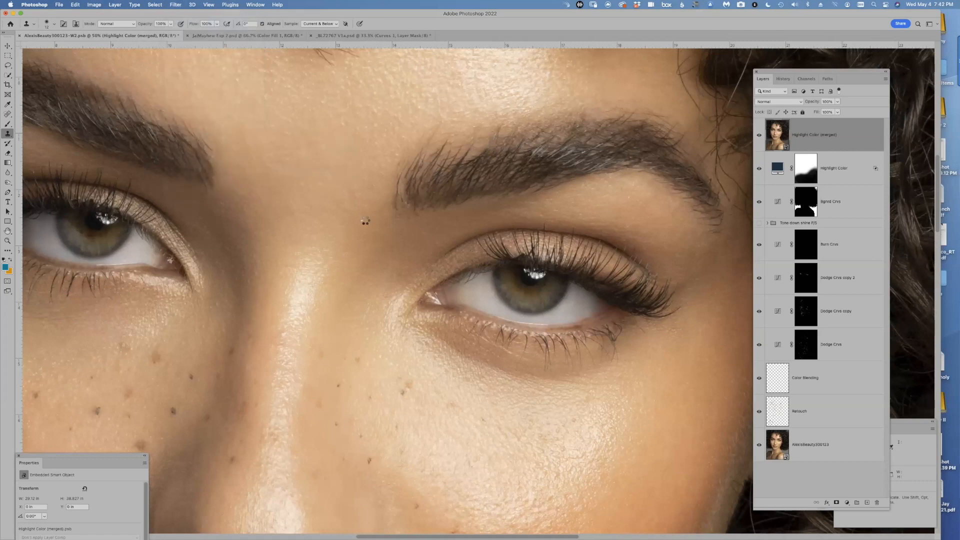
{"action": "left_click_drag", "start_coordinate": [522, 131], "coordinate": [300, 101]}
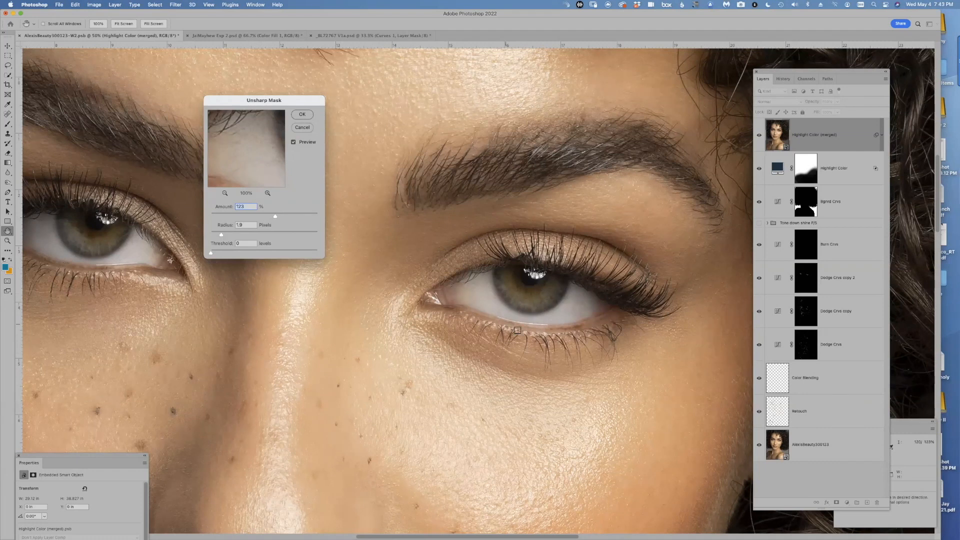
{"action": "left_click", "coordinate": [501, 251]}
{"action": "mouse_move", "coordinate": [246, 167]}
{"action": "left_mouse_down"}
{"action": "mouse_move", "coordinate": [253, 154]}
{"action": "mouse_move", "coordinate": [252, 164]}
{"action": "left_mouse_up"}
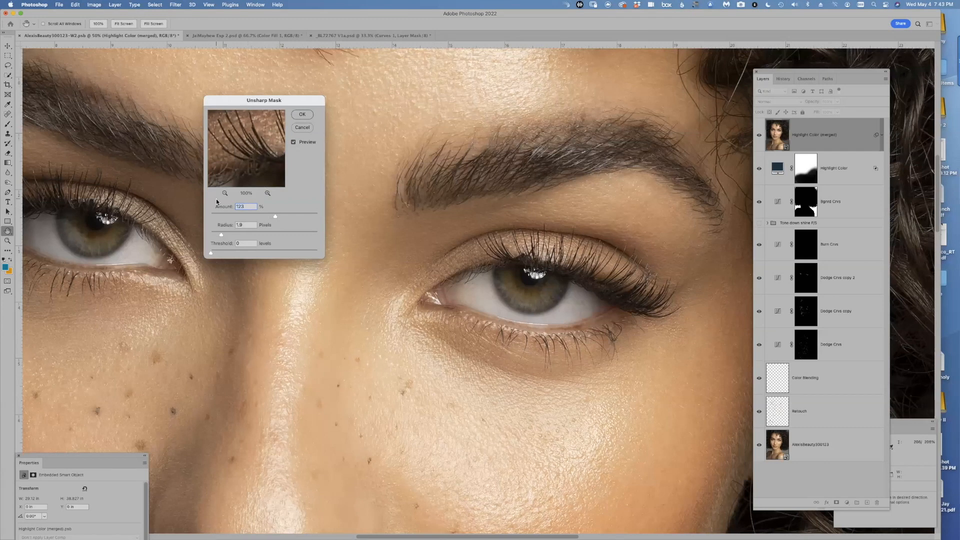
- Apply Unsharp Mask to the merged layer with amount 200%, radius 3.9 pixels and threshold 6 levels
{"action": "left_click", "coordinate": [250, 226]}
{"action": "left_click_drag", "start_coordinate": [120, 455], "coordinate": [138, 217]}
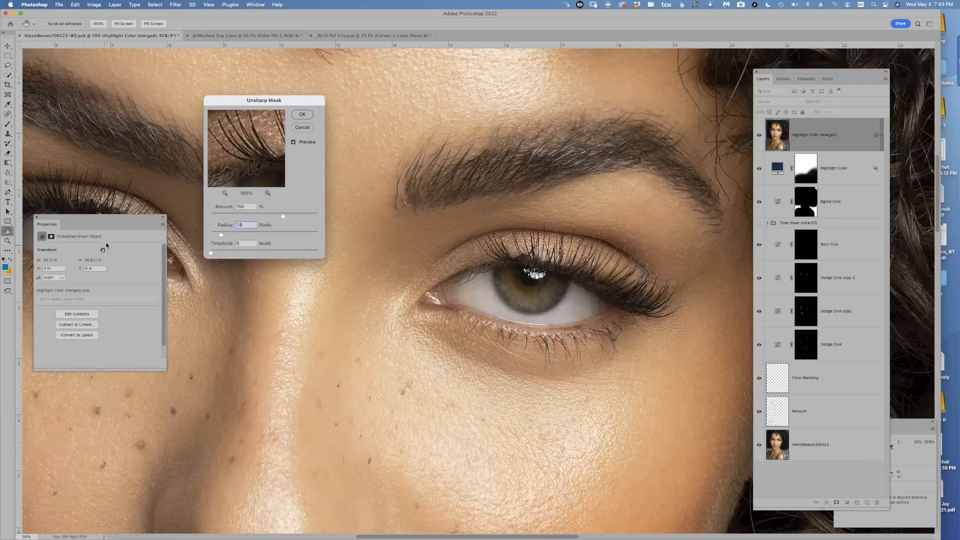
{"action": "left_click_drag", "start_coordinate": [117, 225], "coordinate": [112, 430]}
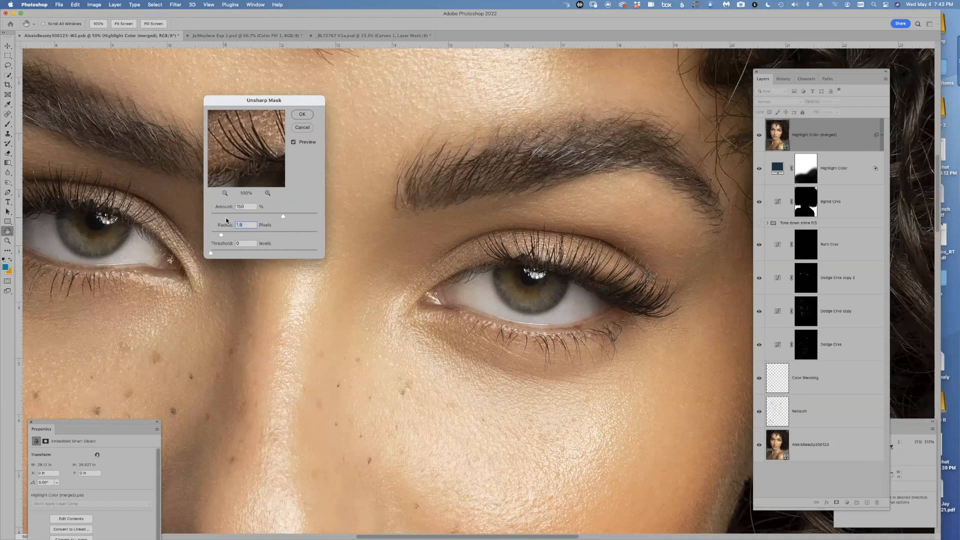
{"action": "left_click_drag", "start_coordinate": [226, 220], "coordinate": [232, 220]}
{"action": "left_click_drag", "start_coordinate": [212, 254], "coordinate": [178, 251]}
{"action": "key", "text": "Tab"}
{"action": "left_click_drag", "start_coordinate": [213, 251], "coordinate": [217, 253]}
{"action": "left_click_drag", "start_coordinate": [219, 254], "coordinate": [216, 253]}
{"action": "type", "text": "00"}
{"action": "left_click", "coordinate": [294, 143]}
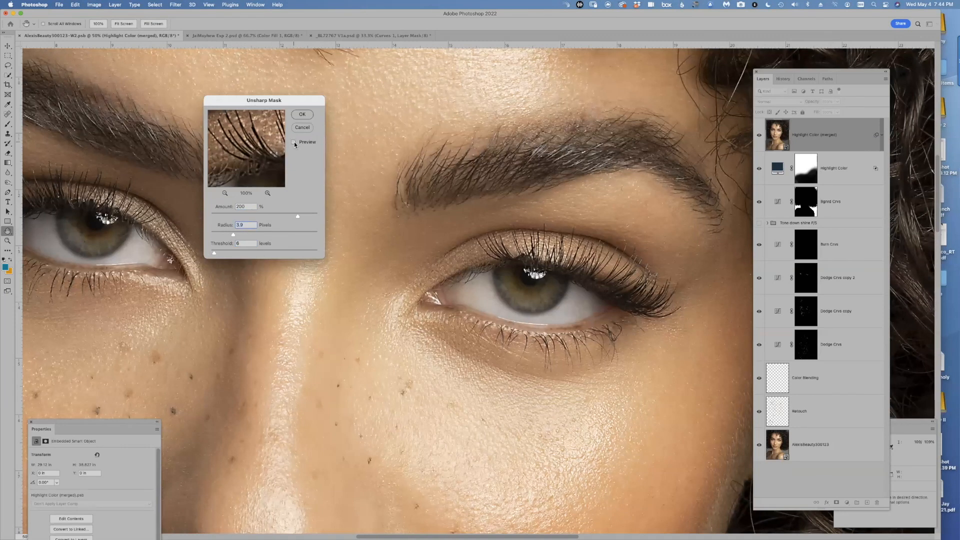
{"action": "left_click", "coordinate": [306, 115]}
{"action": "key", "text": "s"}
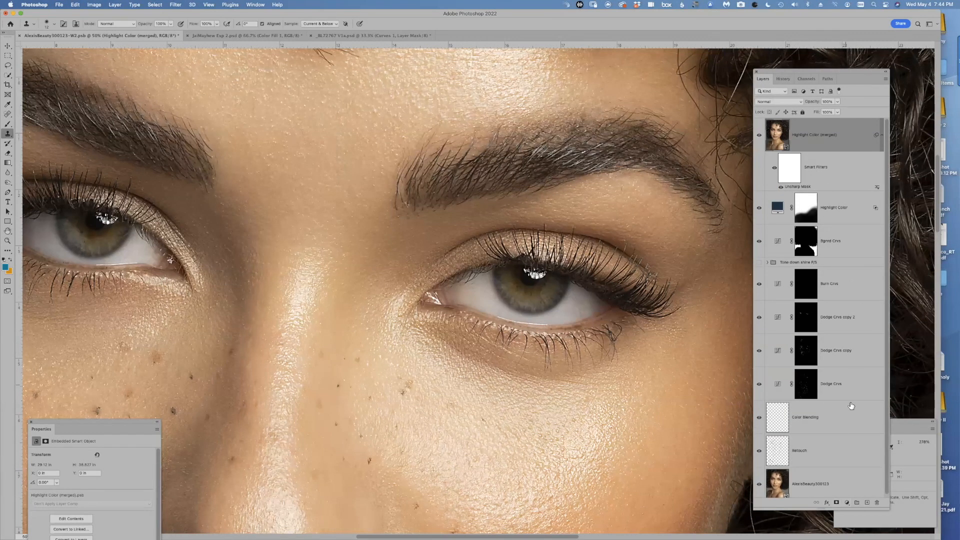
- Hide the sharpened layer with a black layer mask and paint white over the woman's left eye and eyebrow
{"action": "left_click", "coordinate": [836, 502]}
{"action": "key", "text": "super+i"}
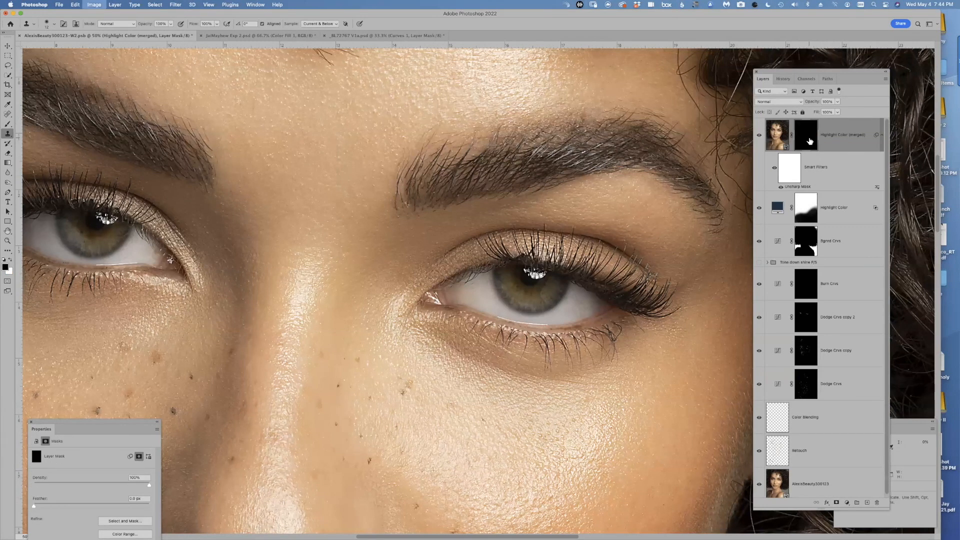
{"action": "key", "text": "b"}
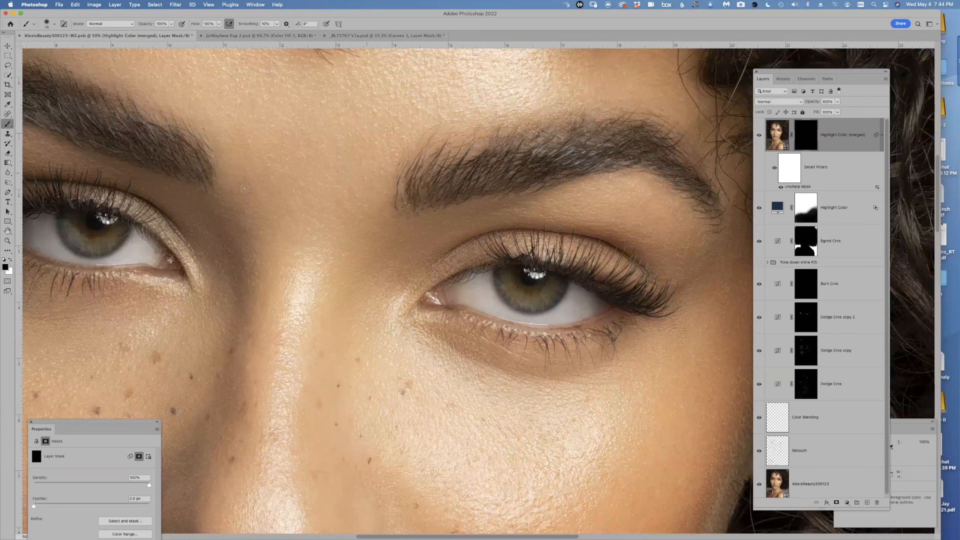
{"action": "key", "text": "x"}
{"action": "left_click_drag", "start_coordinate": [521, 167], "coordinate": [539, 166], "text": "ctrl+alt"}
{"action": "left_click_drag", "start_coordinate": [625, 158], "coordinate": [437, 191]}
{"action": "mouse_move", "coordinate": [555, 297]}
{"action": "left_mouse_down"}
{"action": "mouse_move", "coordinate": [484, 296]}
{"action": "mouse_move", "coordinate": [602, 306]}
{"action": "mouse_move", "coordinate": [632, 293]}
{"action": "mouse_move", "coordinate": [505, 264]}
{"action": "mouse_move", "coordinate": [457, 279]}
{"action": "mouse_move", "coordinate": [633, 256]}
{"action": "mouse_move", "coordinate": [470, 252]}
{"action": "mouse_move", "coordinate": [675, 271]}
{"action": "mouse_move", "coordinate": [484, 319]}
{"action": "mouse_move", "coordinate": [473, 279]}
{"action": "left_mouse_up"}
- Paint white on the layer mask over the woman's right eye, lashes and eyebrow to reveal the sharpening
{"action": "scroll", "coordinate": [468, 273], "scroll_direction": "left", "scroll_amount": 10}
{"action": "scroll", "coordinate": [468, 273], "scroll_direction": "up", "scroll_amount": 2}
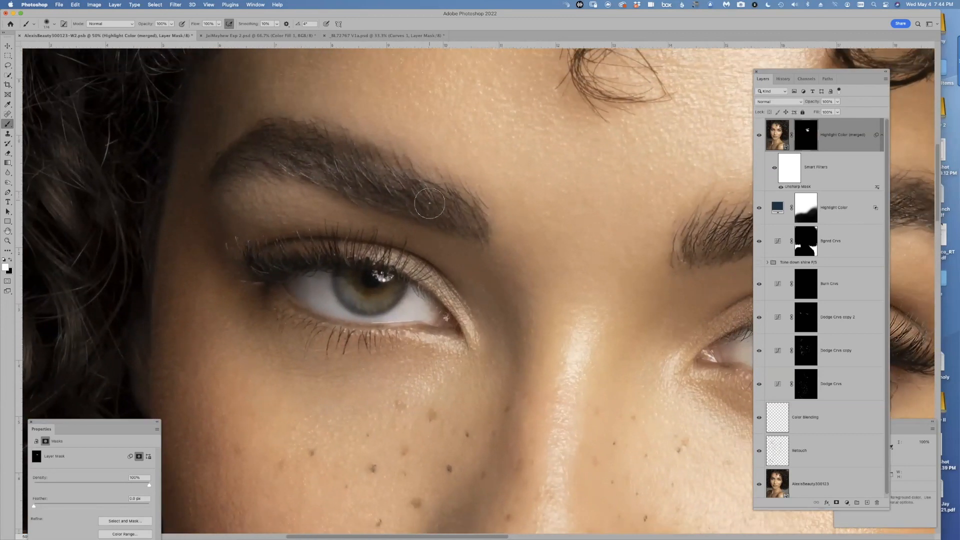
{"action": "mouse_move", "coordinate": [283, 161]}
{"action": "left_mouse_down"}
{"action": "mouse_move", "coordinate": [397, 193]}
{"action": "mouse_move", "coordinate": [296, 137]}
{"action": "mouse_move", "coordinate": [233, 164]}
{"action": "mouse_move", "coordinate": [302, 154]}
{"action": "left_mouse_up"}
{"action": "left_click_drag", "start_coordinate": [354, 246], "coordinate": [305, 255]}
{"action": "left_click_drag", "start_coordinate": [353, 309], "coordinate": [325, 239]}
{"action": "mouse_move", "coordinate": [466, 306]}
{"action": "left_mouse_down"}
{"action": "mouse_move", "coordinate": [410, 376]}
{"action": "mouse_move", "coordinate": [352, 379]}
{"action": "mouse_move", "coordinate": [448, 329]}
{"action": "mouse_move", "coordinate": [385, 384]}
{"action": "left_mouse_up"}
{"action": "scroll", "coordinate": [395, 283], "scroll_direction": "right", "scroll_amount": 5}
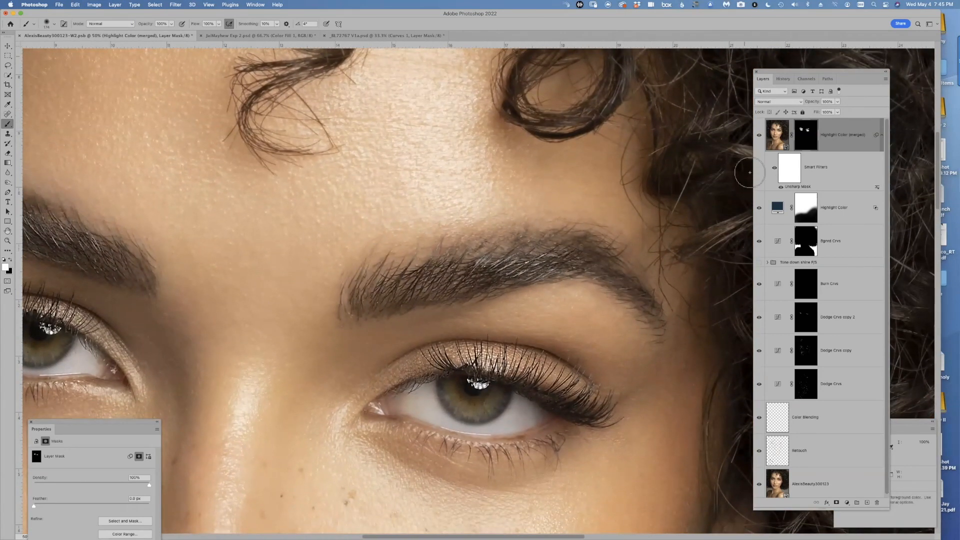
- Paint the sharpening into the curls beside the woman's left eye and delete the merged layer's mask
{"action": "left_click_drag", "start_coordinate": [428, 302], "coordinate": [543, 254]}
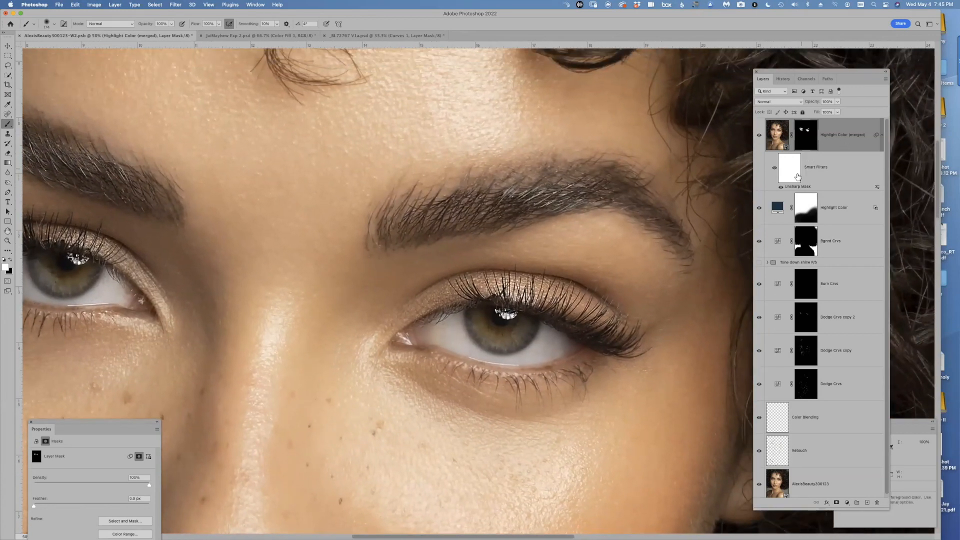
{"action": "mouse_move", "coordinate": [531, 216]}
{"action": "left_mouse_down"}
{"action": "mouse_move", "coordinate": [448, 307]}
{"action": "mouse_move", "coordinate": [515, 215]}
{"action": "mouse_move", "coordinate": [466, 197]}
{"action": "mouse_move", "coordinate": [595, 217]}
{"action": "mouse_move", "coordinate": [461, 218]}
{"action": "left_mouse_up"}
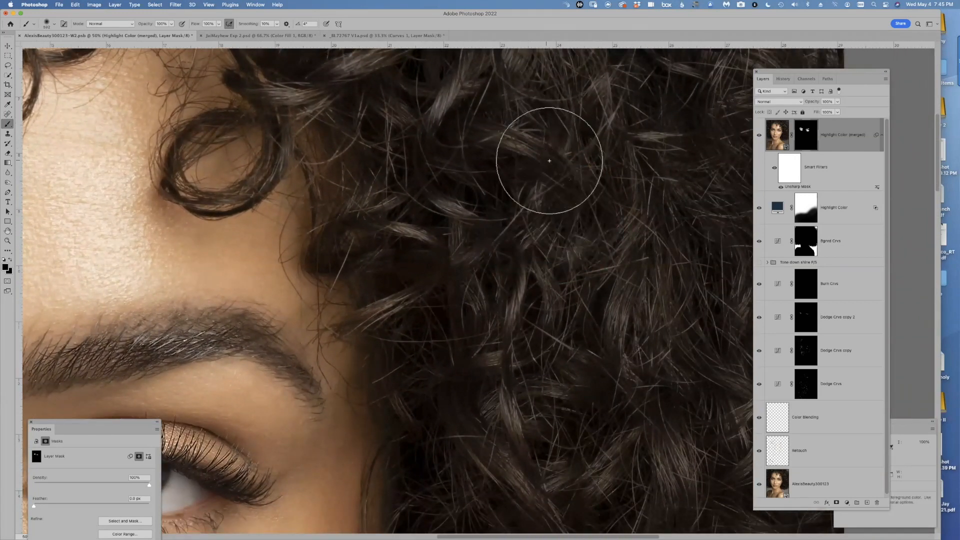
{"action": "key", "text": "x"}
{"action": "mouse_move", "coordinate": [553, 195]}
{"action": "left_mouse_down"}
{"action": "mouse_move", "coordinate": [503, 212]}
{"action": "mouse_move", "coordinate": [663, 156]}
{"action": "mouse_move", "coordinate": [509, 289]}
{"action": "mouse_move", "coordinate": [557, 355]}
{"action": "left_mouse_up"}
{"action": "left_click_drag", "start_coordinate": [520, 306], "coordinate": [444, 90]}
{"action": "left_click_drag", "start_coordinate": [435, 394], "coordinate": [527, 296]}
{"action": "mouse_move", "coordinate": [438, 276]}
{"action": "left_mouse_down"}
{"action": "mouse_move", "coordinate": [502, 388]}
{"action": "mouse_move", "coordinate": [532, 358]}
{"action": "left_mouse_up"}
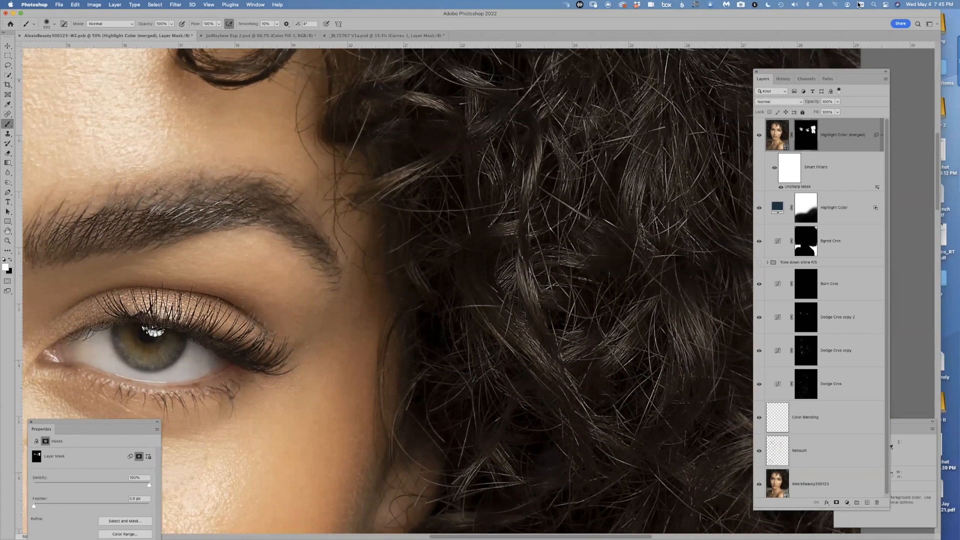
{"action": "left_click_drag", "start_coordinate": [805, 136], "coordinate": [877, 502]}
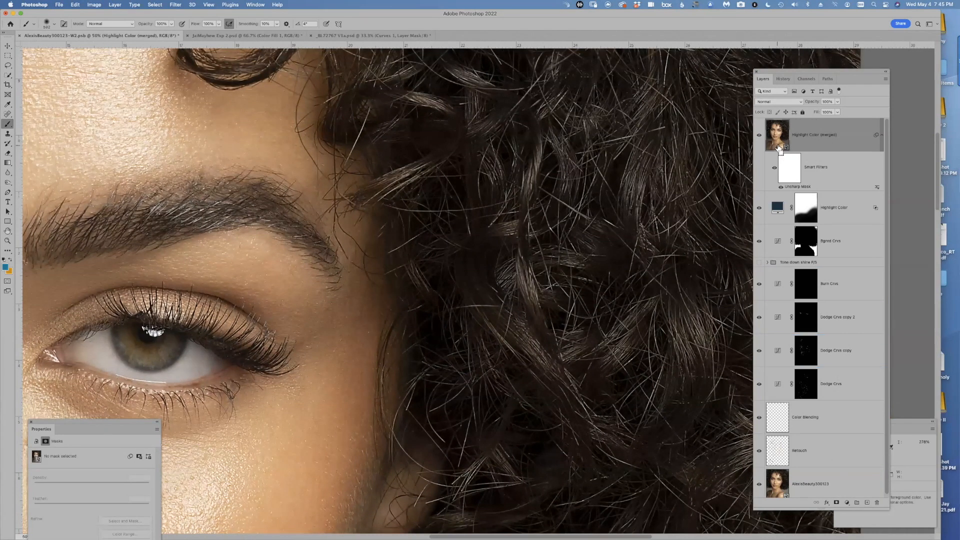
- Reopen the merged layer's Unsharp Mask filter and set amount 60%, radius 50 pixels and threshold 0 levels
{"action": "key", "text": "super+minus"}
{"action": "key", "text": "super+minus"}
{"action": "left_click_drag", "start_coordinate": [239, 323], "coordinate": [422, 229]}
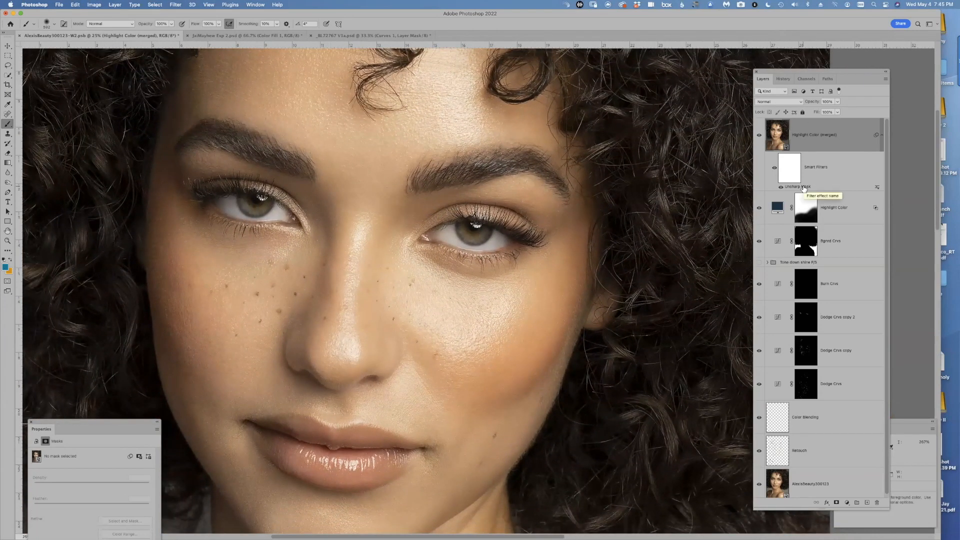
{"action": "double_click", "coordinate": [804, 187]}
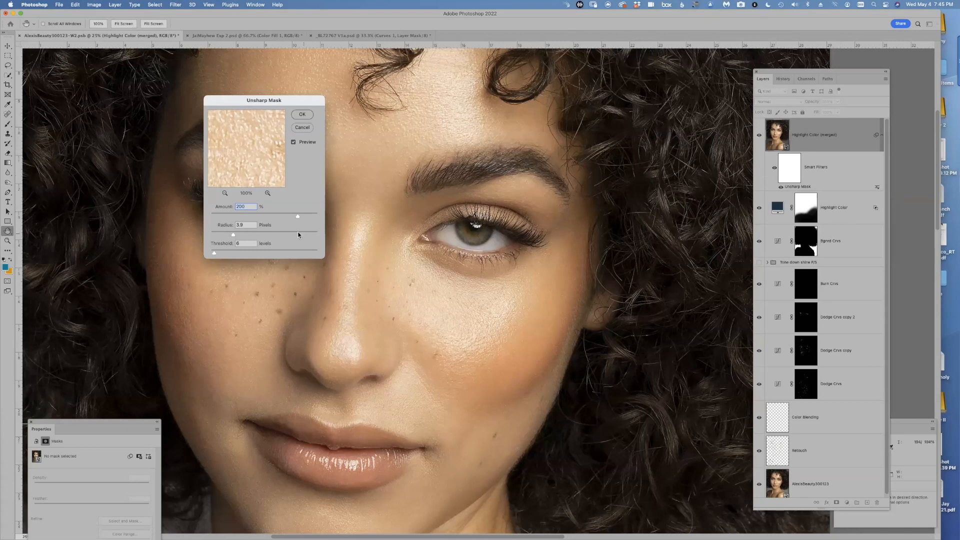
{"action": "left_click_drag", "start_coordinate": [298, 100], "coordinate": [141, 188]}
{"action": "key", "text": "super+minus"}
{"action": "key", "text": "super+minus"}
{"action": "key", "text": "super+minus"}
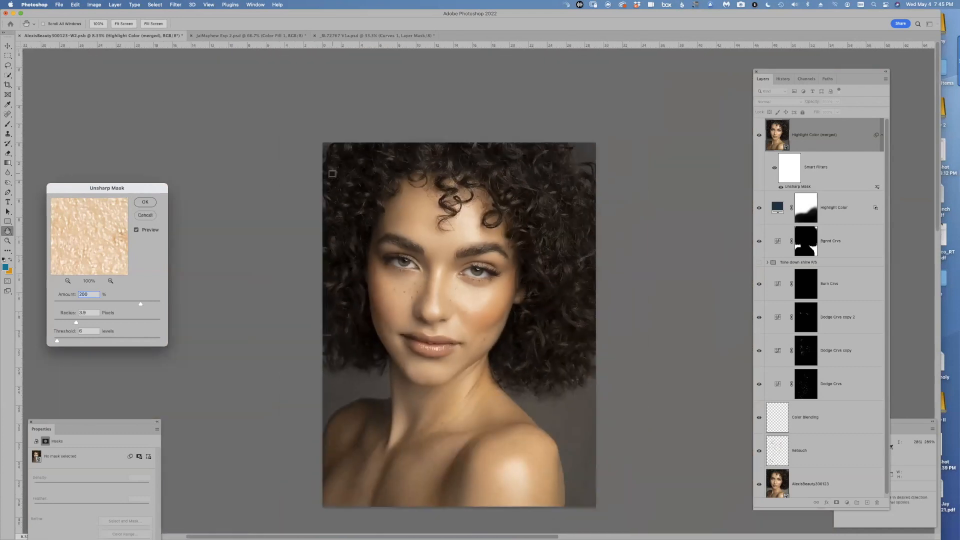
{"action": "left_click_drag", "start_coordinate": [145, 188], "coordinate": [185, 129]}
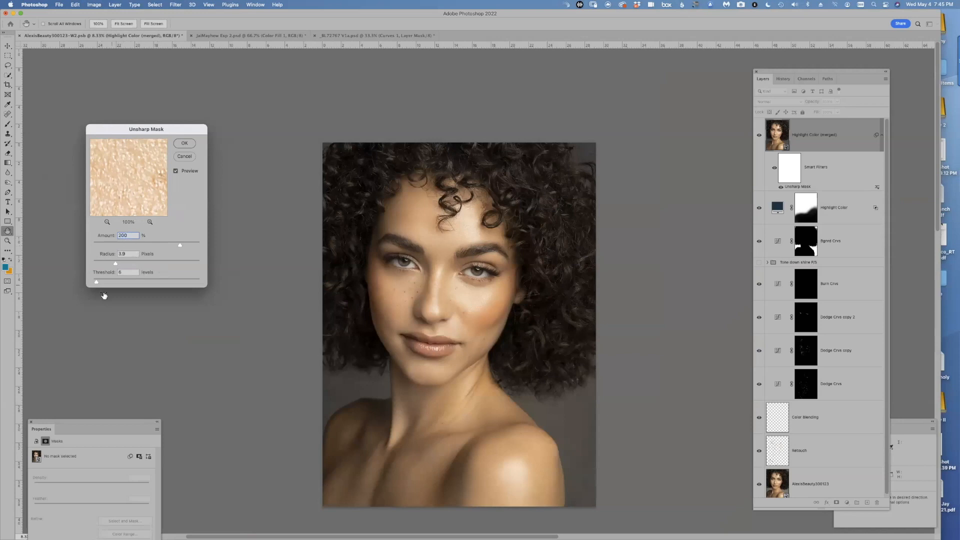
{"action": "left_click_drag", "start_coordinate": [96, 283], "coordinate": [92, 283]}
{"action": "left_click_drag", "start_coordinate": [127, 245], "coordinate": [122, 245]}
{"action": "left_click_drag", "start_coordinate": [117, 263], "coordinate": [146, 263]}
- Compare the portrait with the Unsharp Mask preview off and on, and apply the filter settings
{"action": "left_click", "coordinate": [176, 171]}
{"action": "left_click", "coordinate": [176, 172]}
{"action": "left_click", "coordinate": [176, 172]}
{"action": "left_click", "coordinate": [176, 171]}
{"action": "left_click", "coordinate": [105, 234]}
{"action": "left_click", "coordinate": [177, 171]}
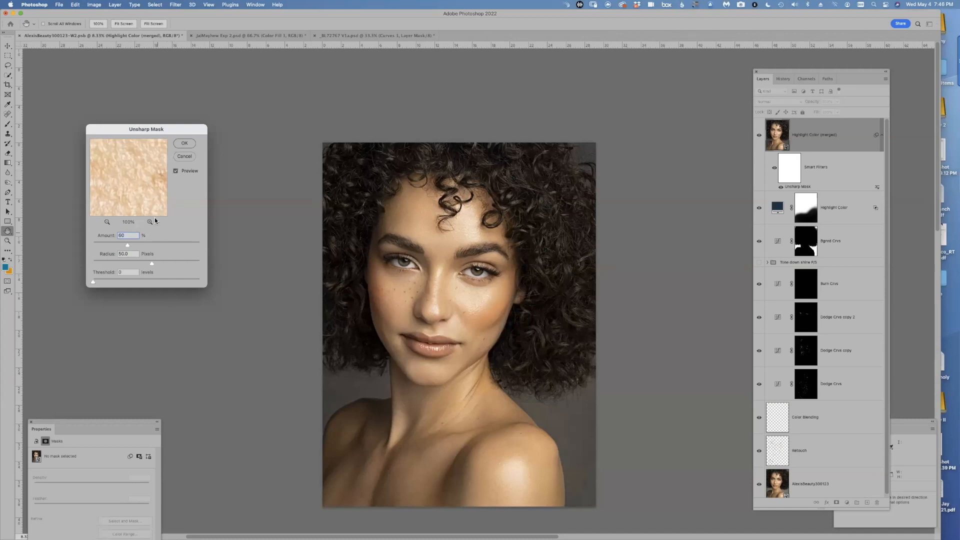
{"action": "left_click", "coordinate": [189, 144]}
- Compare the woman's face and hair with the sharpened merged layer hidden and shown
{"action": "key", "text": "super+equal"}
{"action": "key", "text": "super+equal"}
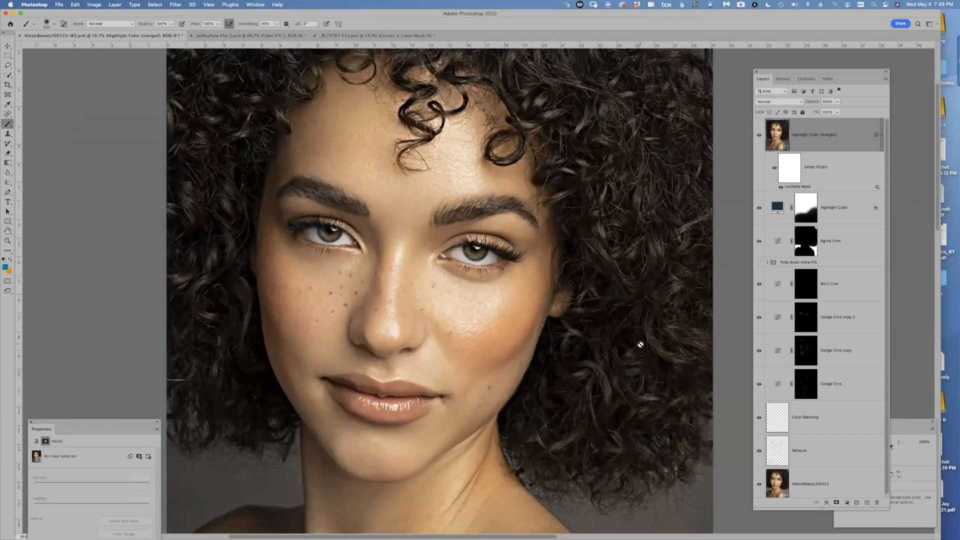
{"action": "left_click", "coordinate": [759, 136]}
{"action": "left_click", "coordinate": [760, 136]}
{"action": "left_click", "coordinate": [759, 136]}
{"action": "left_click", "coordinate": [759, 136]}
{"action": "left_click", "coordinate": [760, 136]}
{"action": "left_click", "coordinate": [759, 136]}
{"action": "left_click", "coordinate": [760, 137]}
{"action": "left_click", "coordinate": [759, 137]}
{"action": "left_click", "coordinate": [760, 138]}
{"action": "left_click", "coordinate": [760, 139]}
{"action": "left_click", "coordinate": [760, 138]}
{"action": "left_click", "coordinate": [760, 138]}
{"action": "left_click", "coordinate": [760, 138]}
- Compare the neck, shoulders and wider portrait with the sharpened merged layer hidden and shown
{"action": "scroll", "coordinate": [530, 415], "scroll_direction": "down", "scroll_amount": 8}
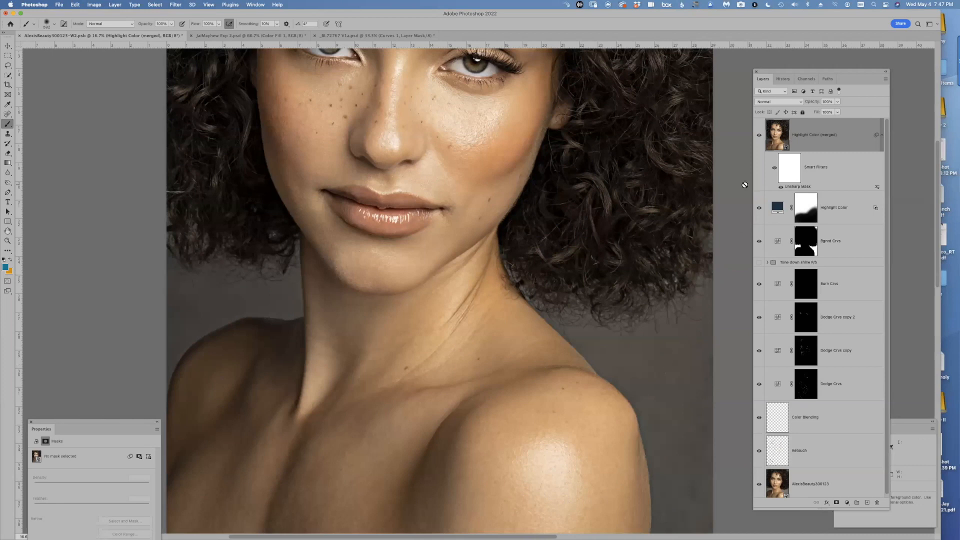
{"action": "left_click", "coordinate": [759, 135]}
{"action": "left_click", "coordinate": [759, 135]}
{"action": "left_click", "coordinate": [759, 135]}
{"action": "left_click", "coordinate": [759, 136]}
{"action": "left_click", "coordinate": [759, 136]}
{"action": "left_click", "coordinate": [759, 136]}
{"action": "mouse_move", "coordinate": [409, 288]}
{"action": "left_mouse_down"}
{"action": "mouse_move", "coordinate": [404, 320]}
{"action": "mouse_move", "coordinate": [410, 305]}
{"action": "left_mouse_up"}
{"action": "key", "text": "super+minus"}
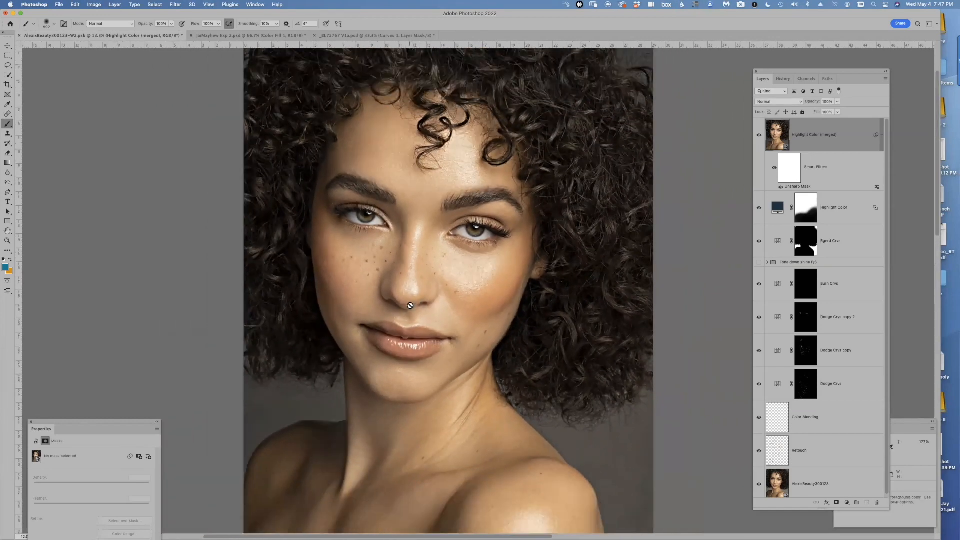
{"action": "left_click", "coordinate": [759, 136]}
{"action": "left_click", "coordinate": [759, 136]}
{"action": "left_click", "coordinate": [758, 136]}
{"action": "left_click", "coordinate": [759, 136]}
{"action": "scroll", "coordinate": [535, 239], "scroll_direction": "up", "scroll_amount": 3}
{"action": "scroll", "coordinate": [529, 239], "scroll_direction": "right", "scroll_amount": 5}
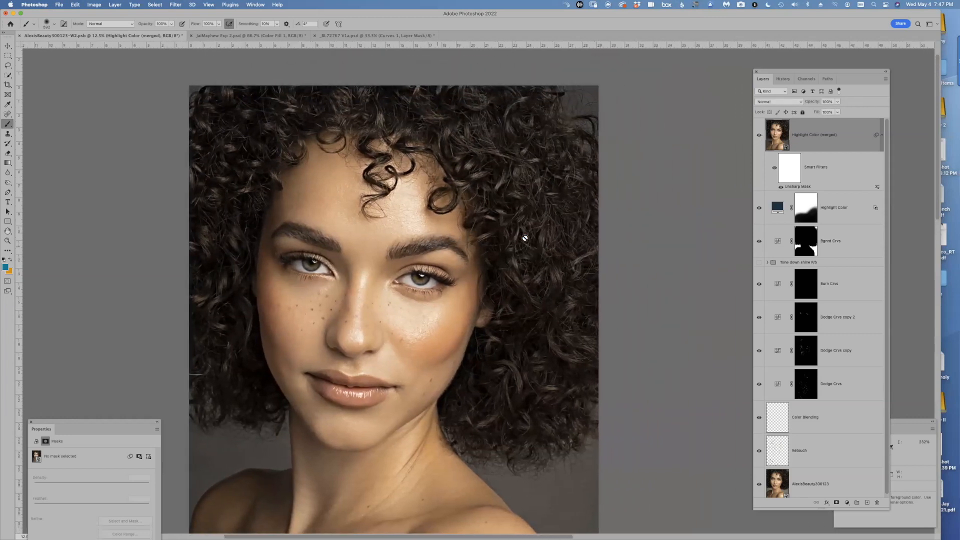
{"action": "scroll", "coordinate": [524, 238], "scroll_direction": "right", "scroll_amount": 1}
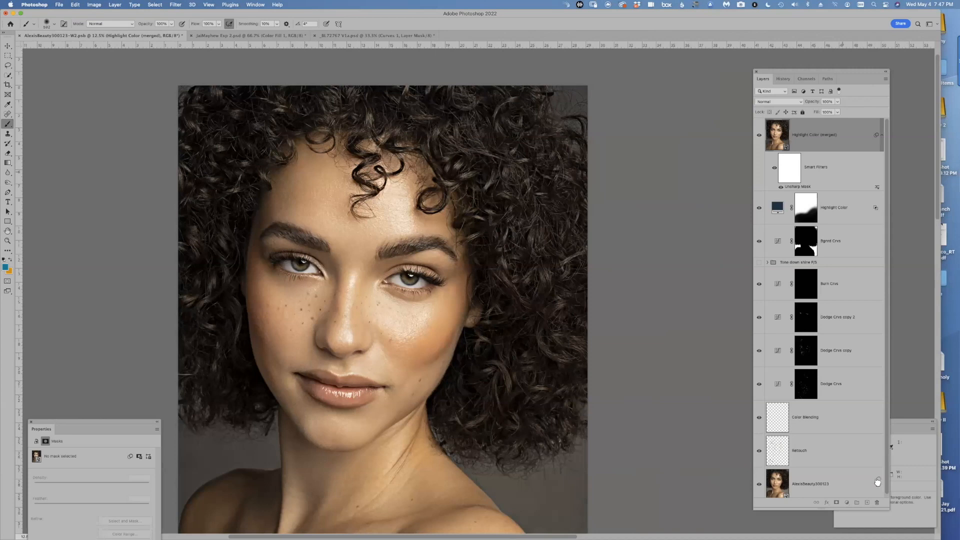
- Replace the merged layer's Unsharp Mask smart filter with a High Pass filter at a radius of 20.4 pixels
{"action": "left_click", "coordinate": [876, 502]}
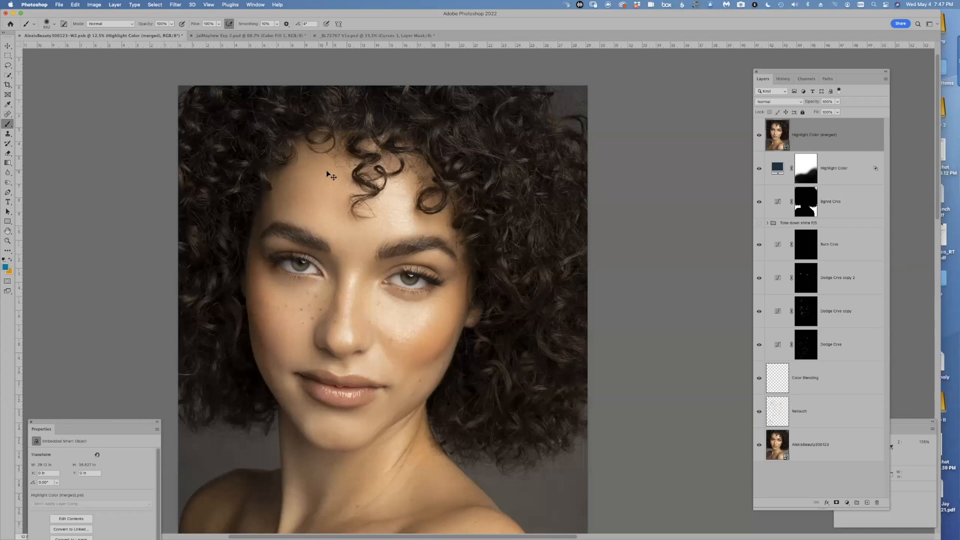
{"action": "key", "text": "super+plus"}
{"action": "left_click_drag", "start_coordinate": [355, 291], "coordinate": [541, 324]}
{"action": "left_click_drag", "start_coordinate": [401, 288], "coordinate": [411, 346]}
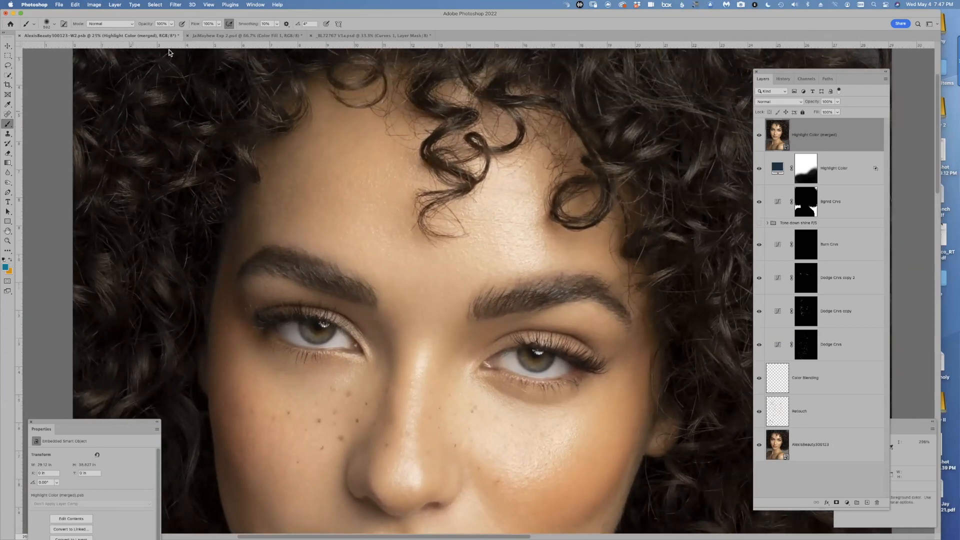
{"action": "left_click", "coordinate": [176, 4]}
{"action": "mouse_move", "coordinate": [196, 162]}
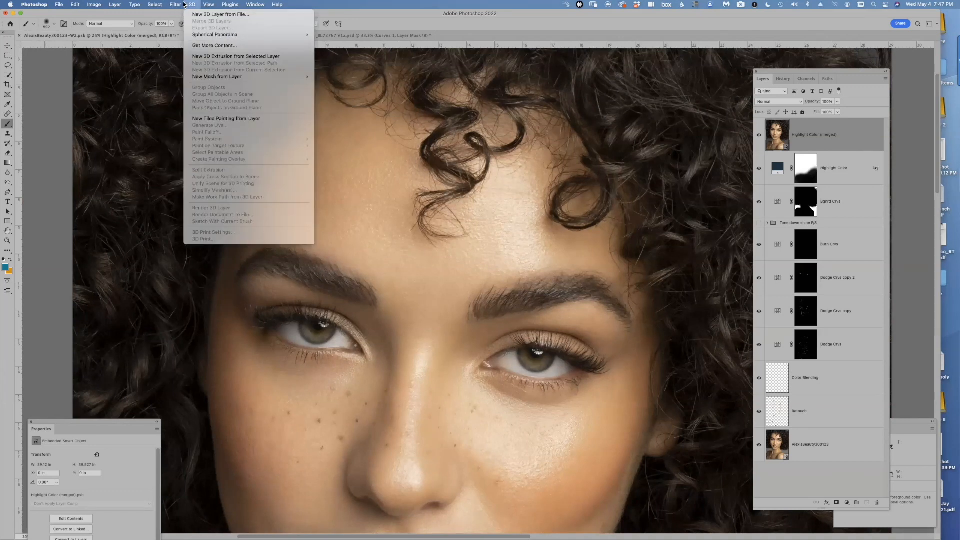
{"action": "mouse_move", "coordinate": [252, 162]}
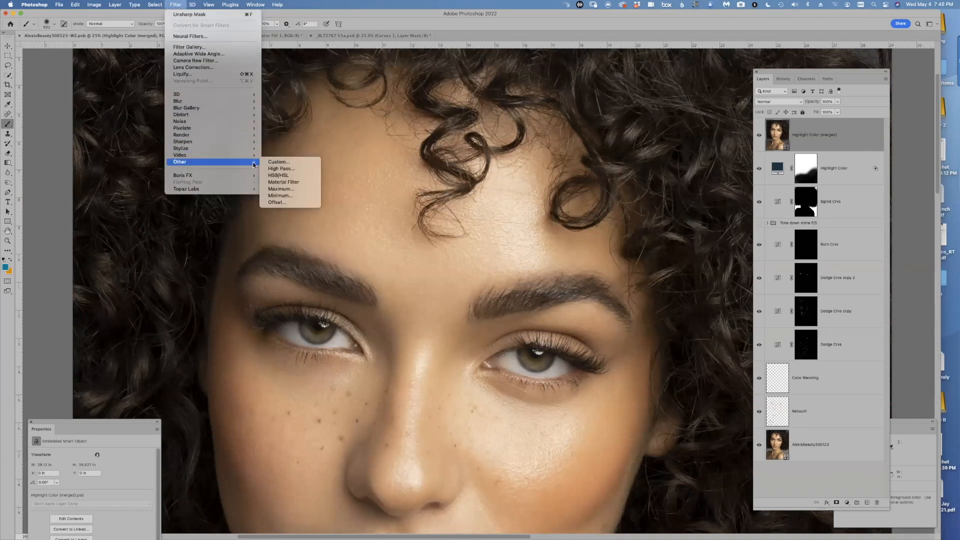
{"action": "left_click", "coordinate": [287, 171]}
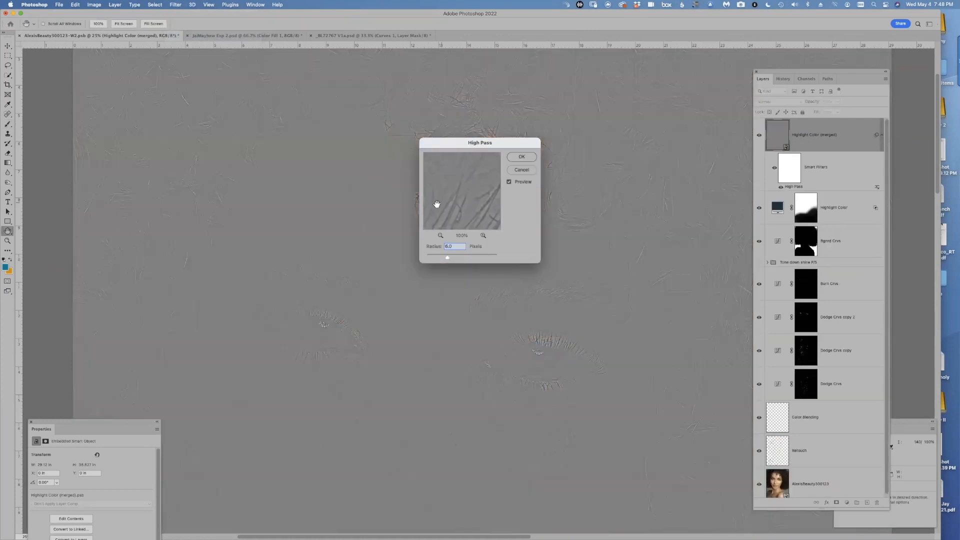
{"action": "left_click_drag", "start_coordinate": [455, 144], "coordinate": [129, 142]}
{"action": "left_click_drag", "start_coordinate": [373, 291], "coordinate": [301, 308]}
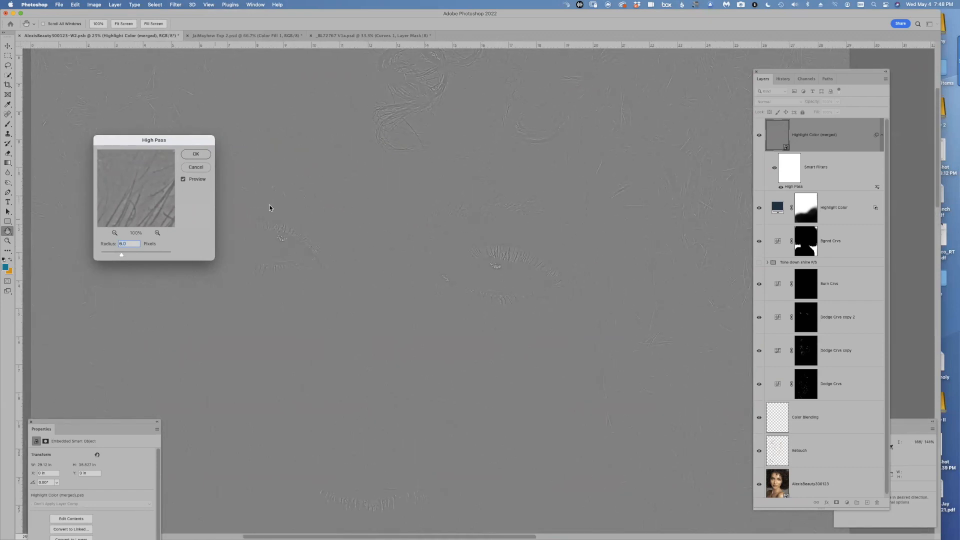
{"action": "left_click_drag", "start_coordinate": [132, 257], "coordinate": [127, 255]}
{"action": "left_click_drag", "start_coordinate": [130, 257], "coordinate": [117, 255]}
{"action": "left_click_drag", "start_coordinate": [123, 255], "coordinate": [125, 257]}
{"action": "left_click_drag", "start_coordinate": [122, 253], "coordinate": [131, 254]}
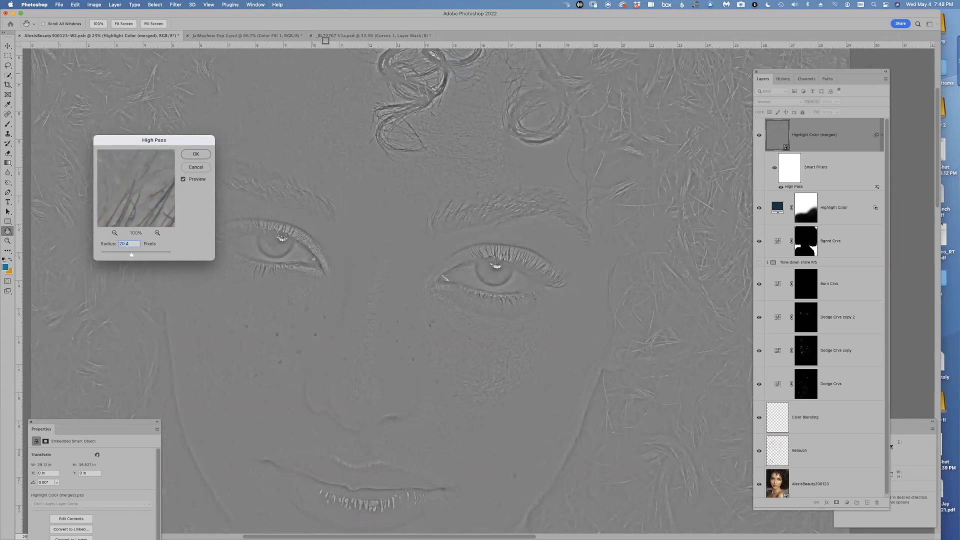
{"action": "left_click", "coordinate": [199, 152]}
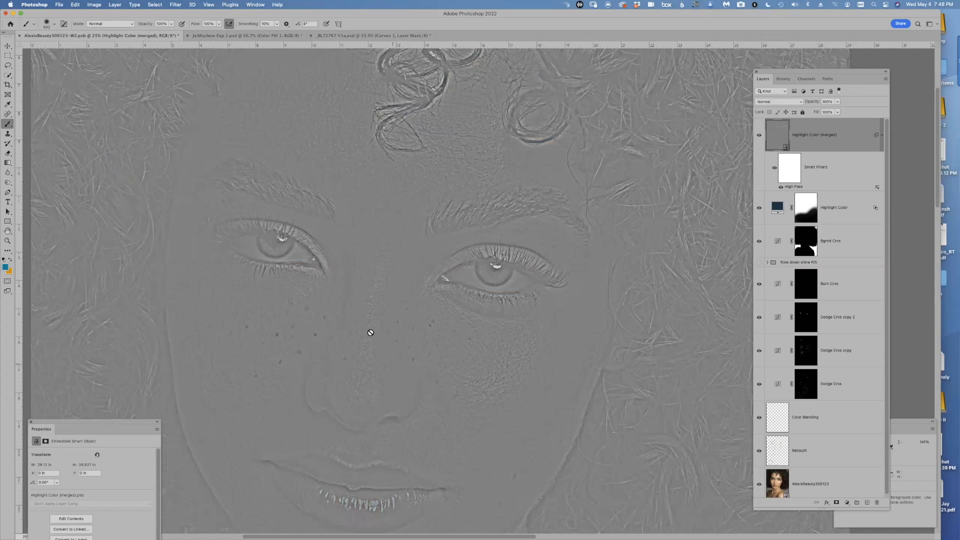
- Set the High Pass layer's blend mode to Overlay and check the portrait with the layer hidden and shown
{"action": "left_click", "coordinate": [760, 134]}
{"action": "left_click", "coordinate": [759, 135]}
{"action": "left_click", "coordinate": [778, 102]}
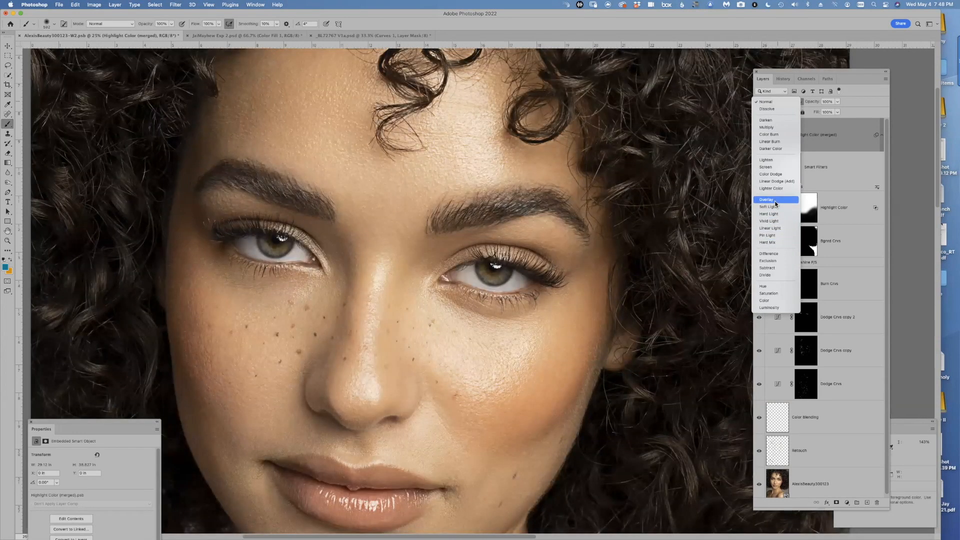
{"action": "left_click", "coordinate": [774, 201]}
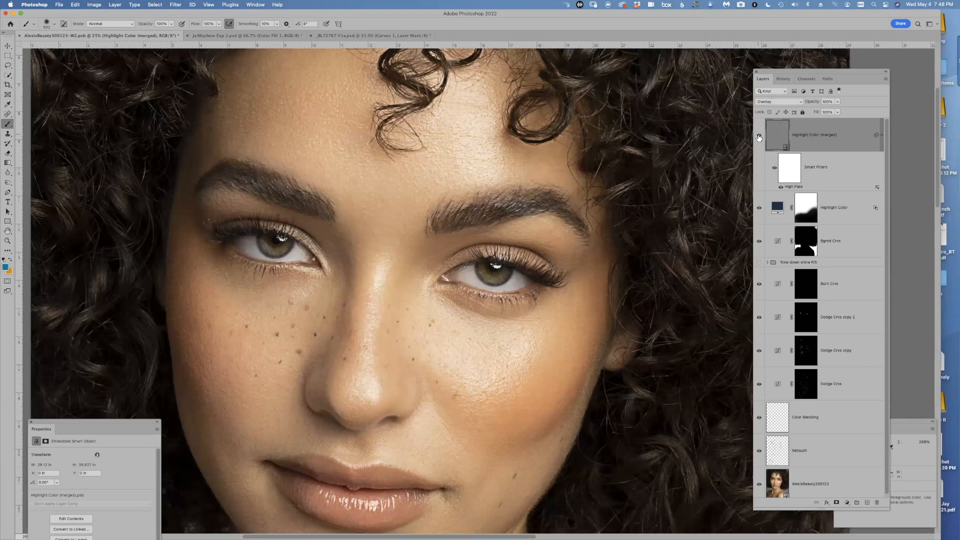
{"action": "key", "text": "super+minus"}
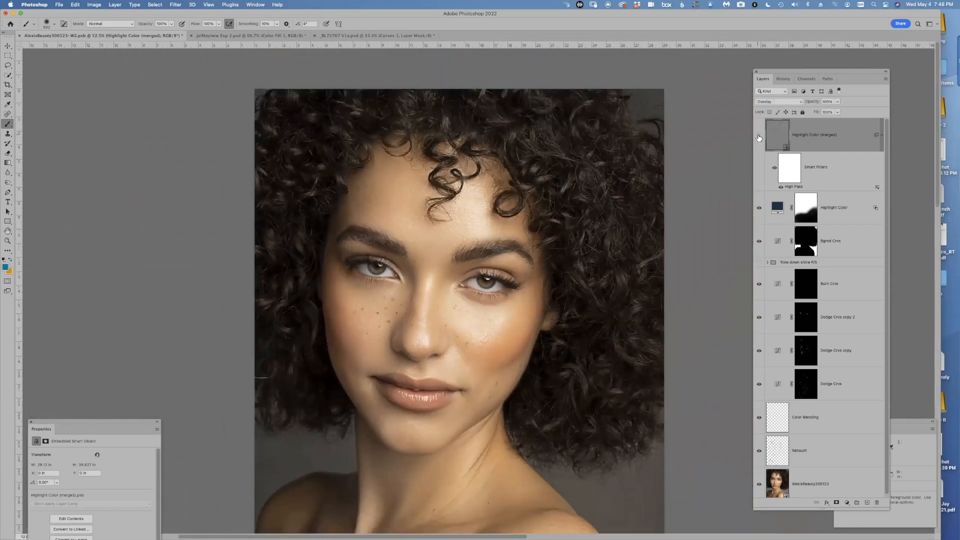
{"action": "left_click", "coordinate": [758, 138]}
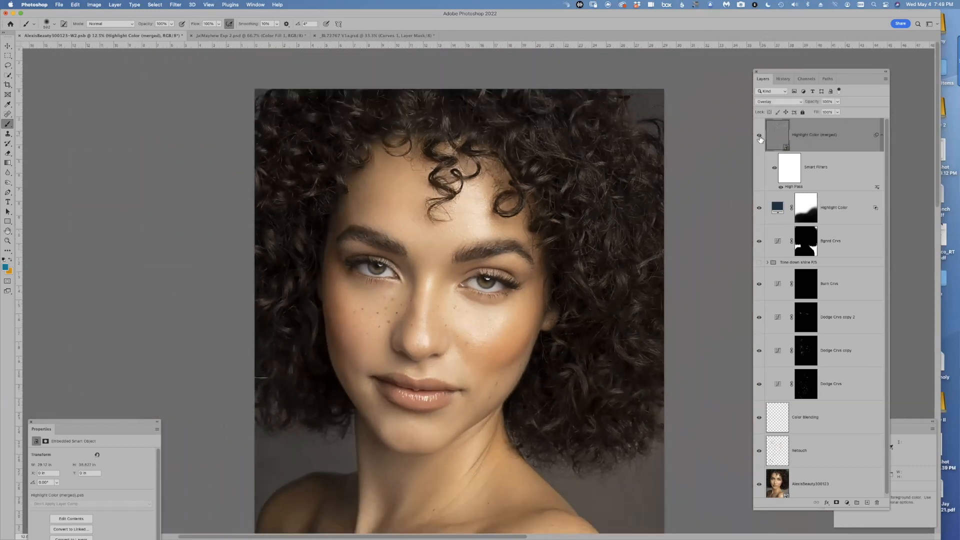
- Change the High Pass layer's blend mode to Soft Light
{"action": "left_click", "coordinate": [784, 104]}
{"action": "left_click", "coordinate": [781, 107]}
{"action": "left_click", "coordinate": [759, 137]}
{"action": "left_click", "coordinate": [759, 137]}
- Compare the face and curls with the Soft Light High Pass layer hidden and shown
{"action": "key", "text": "super+equal"}
{"action": "left_click", "coordinate": [760, 137]}
{"action": "left_click", "coordinate": [760, 137]}
{"action": "left_click", "coordinate": [759, 137]}
{"action": "left_click", "coordinate": [759, 138]}
{"action": "left_click", "coordinate": [759, 137]}
{"action": "left_click", "coordinate": [759, 138]}
{"action": "left_click", "coordinate": [759, 137]}
{"action": "left_click", "coordinate": [759, 138]}
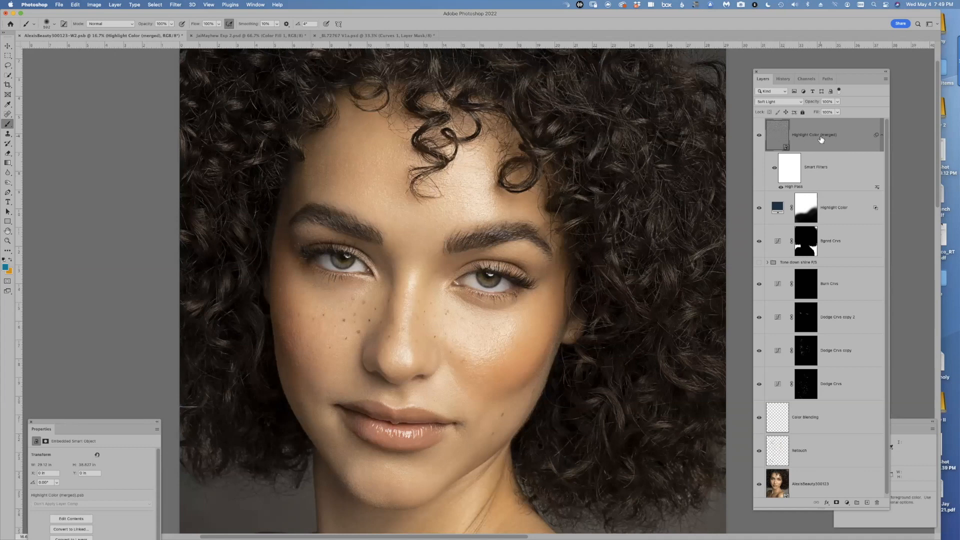
- Change the High Pass layer's blend mode to Linear Light and toggle the layer's visibility to judge the effect
{"action": "left_click", "coordinate": [778, 101]}
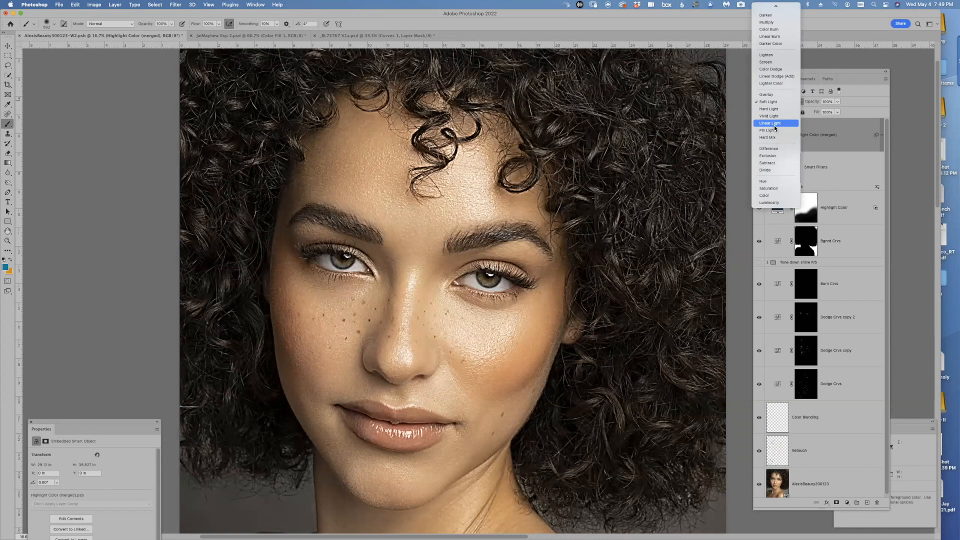
{"action": "left_click", "coordinate": [774, 125]}
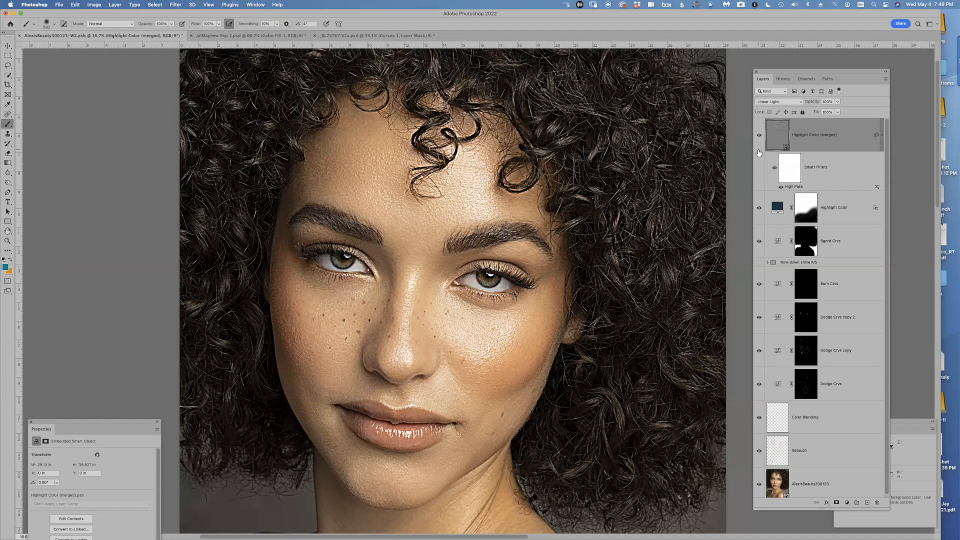
{"action": "left_click", "coordinate": [759, 135]}
{"action": "left_click", "coordinate": [759, 136]}
- Try the Linear Light layer at 40% opacity and restore it to 100%
{"action": "key", "text": "v"}
{"action": "key", "text": "4"}
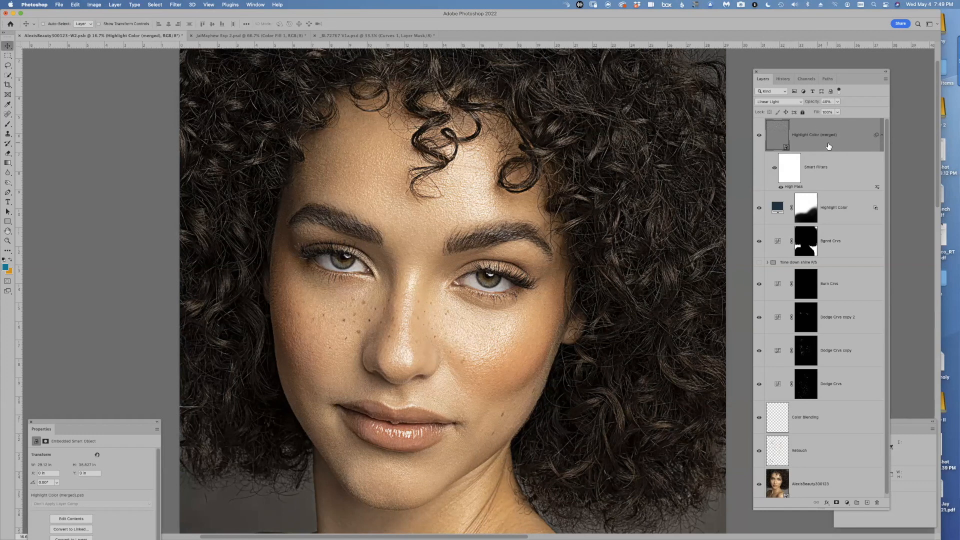
{"action": "key", "text": "0"}
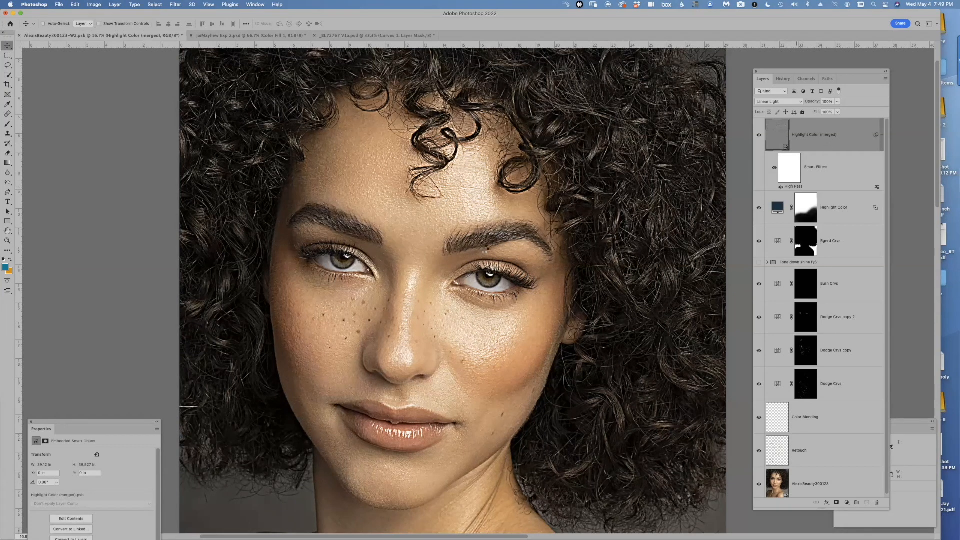
- Set the merged layer's High Pass filter radius to 10 pixels
{"action": "left_click_drag", "start_coordinate": [132, 245], "coordinate": [112, 246]}
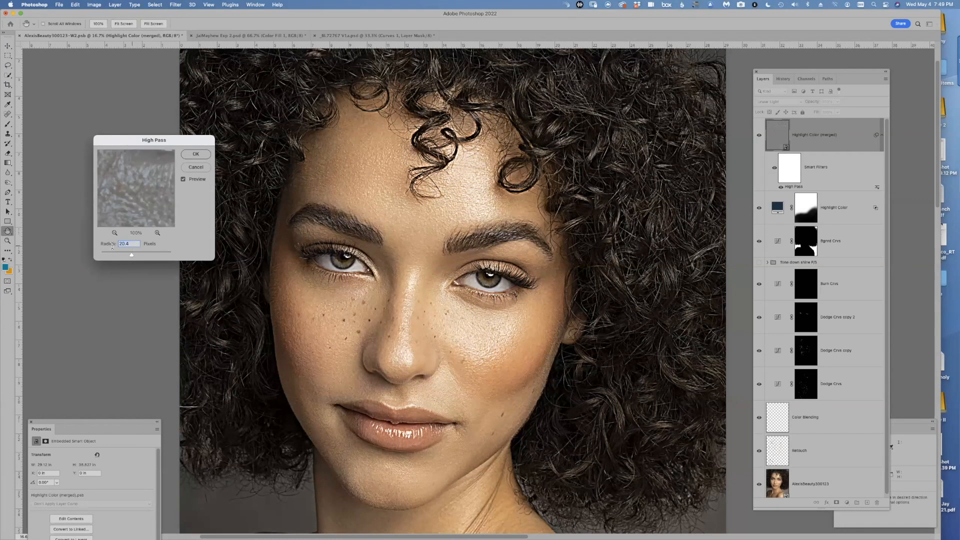
{"action": "type", "text": "10"}
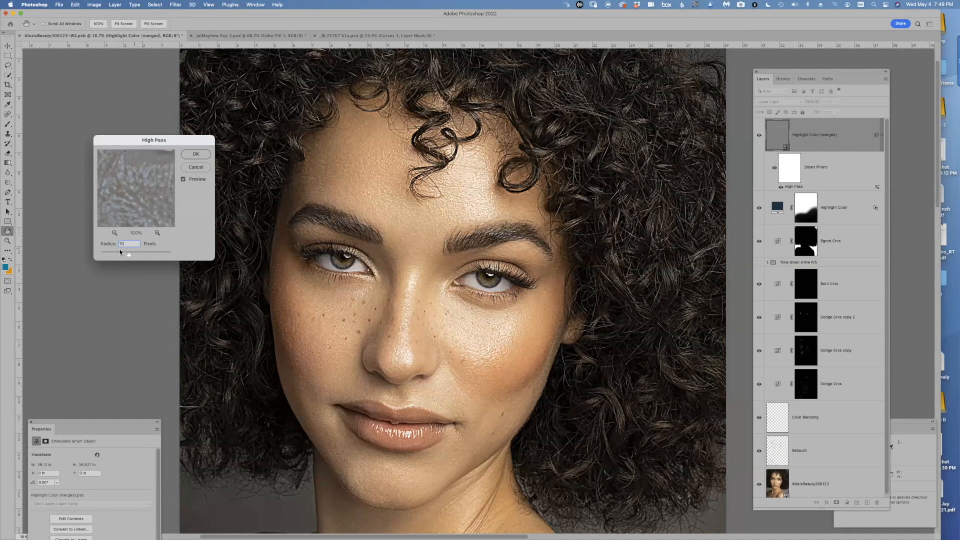
{"action": "left_click", "coordinate": [205, 157]}
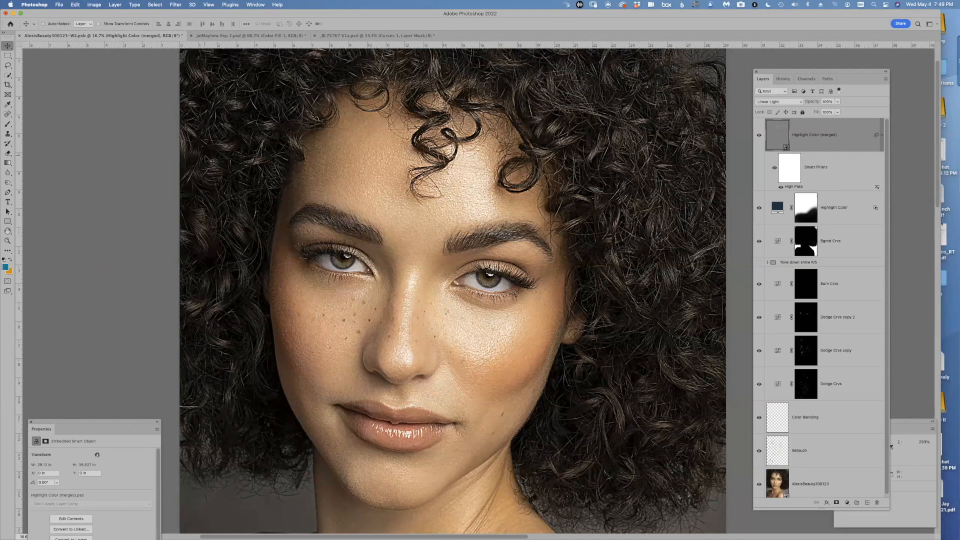
- Set the High Pass layer's blend mode back to Overlay and compare the portrait with the layer hidden and shown
{"action": "left_click", "coordinate": [784, 101]}
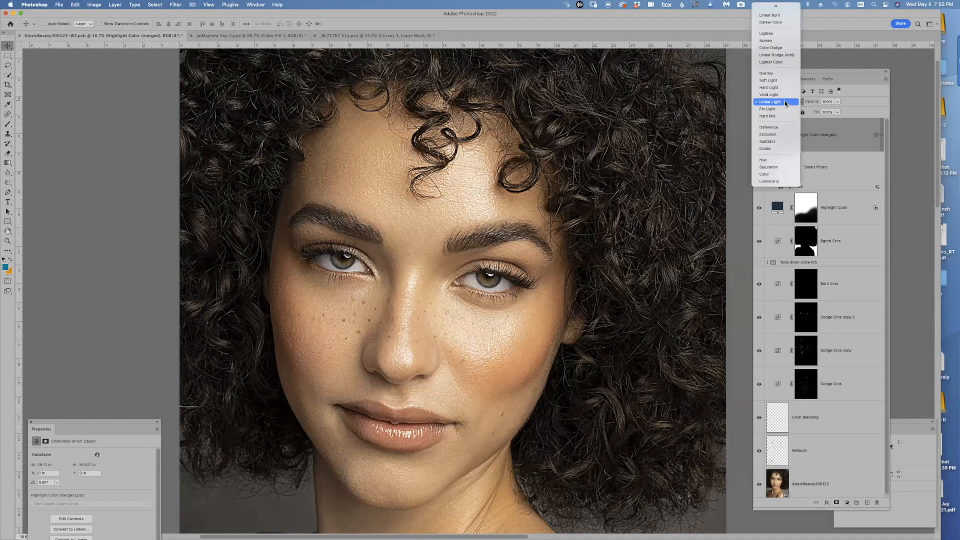
{"action": "left_click", "coordinate": [782, 75]}
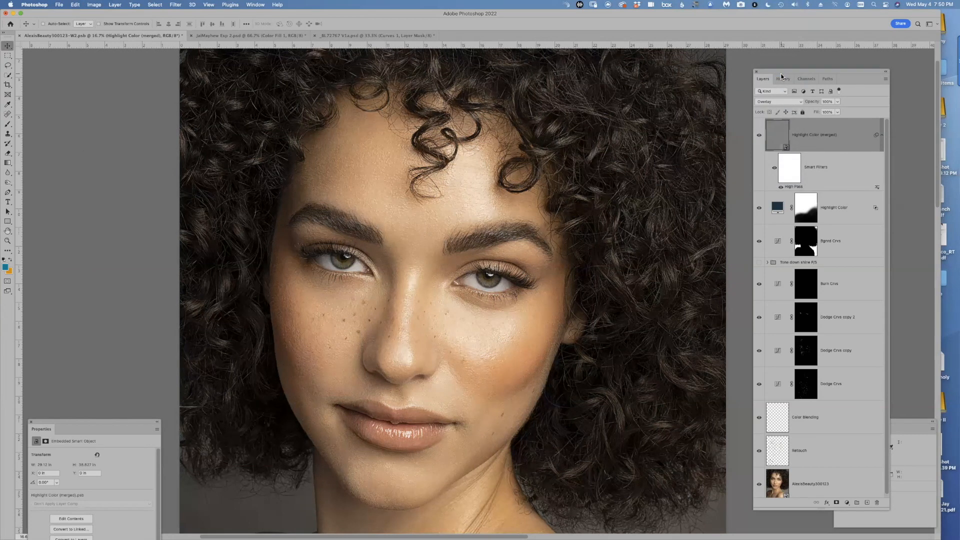
{"action": "left_click", "coordinate": [759, 136]}
{"action": "left_click", "coordinate": [759, 137]}
{"action": "left_click", "coordinate": [759, 137]}
{"action": "left_click", "coordinate": [760, 137]}
{"action": "key", "text": "super+plus"}
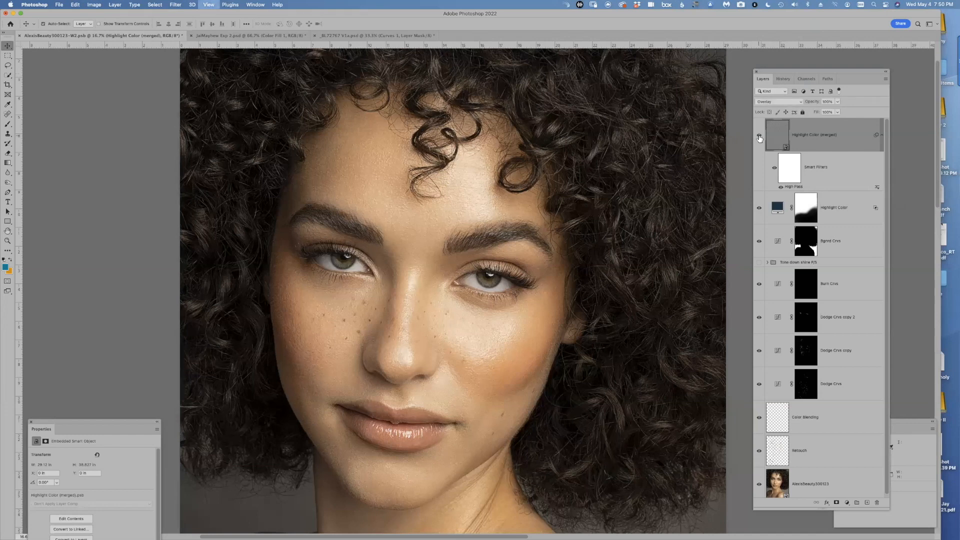
{"action": "key", "text": "super+minus"}
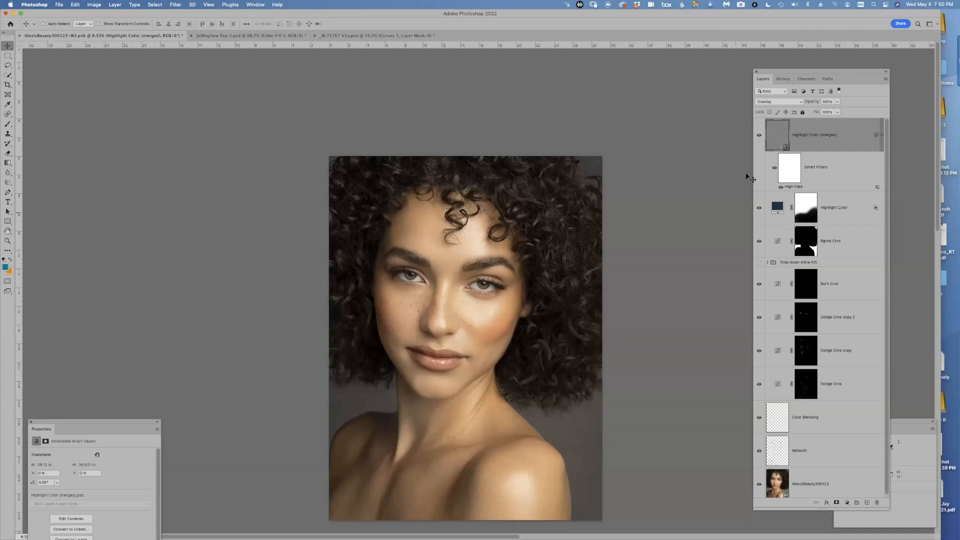
{"action": "scroll", "coordinate": [743, 164], "scroll_direction": "down", "scroll_amount": 3}
{"action": "scroll", "coordinate": [743, 164], "scroll_direction": "right", "scroll_amount": 3}
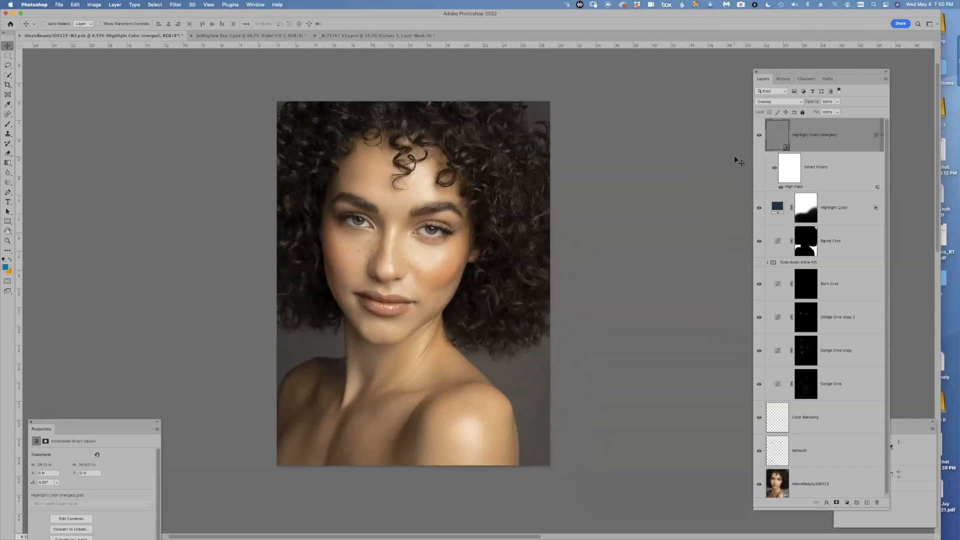
- Compare the full portrait with the High Pass layer hidden and shown
{"action": "left_click", "coordinate": [759, 136]}
{"action": "left_click", "coordinate": [759, 136]}
{"action": "left_click", "coordinate": [759, 136]}
{"action": "left_click", "coordinate": [759, 136]}
{"action": "left_click", "coordinate": [759, 136]}
{"action": "left_click", "coordinate": [759, 136]}
- Inspect the eyes up close and hide the merged High Pass layer
{"action": "key", "text": "super+plus"}
{"action": "key", "text": "super+plus"}
{"action": "key", "text": "super+plus"}
{"action": "left_click_drag", "start_coordinate": [322, 220], "coordinate": [342, 298]}
{"action": "key", "text": "super+plus"}
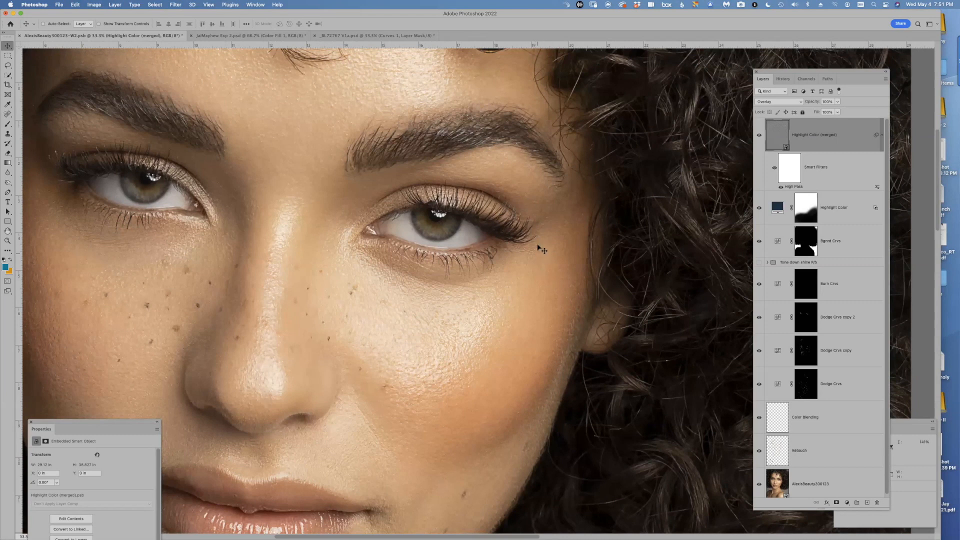
{"action": "left_click", "coordinate": [759, 134]}
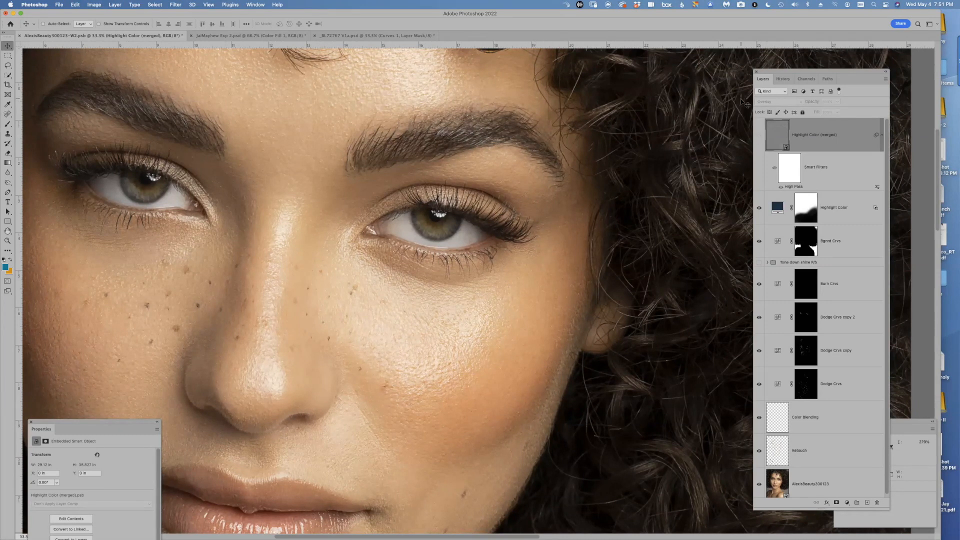
- Add a new layer named "Eye lashes" directly above the Highlight Color layer for painting on the eye
{"action": "key", "text": "super+plus"}
{"action": "key", "text": "super+plus"}
{"action": "key", "text": "super+plus"}
{"action": "left_click_drag", "start_coordinate": [327, 308], "coordinate": [345, 378]}
{"action": "left_click_drag", "start_coordinate": [352, 270], "coordinate": [336, 360]}
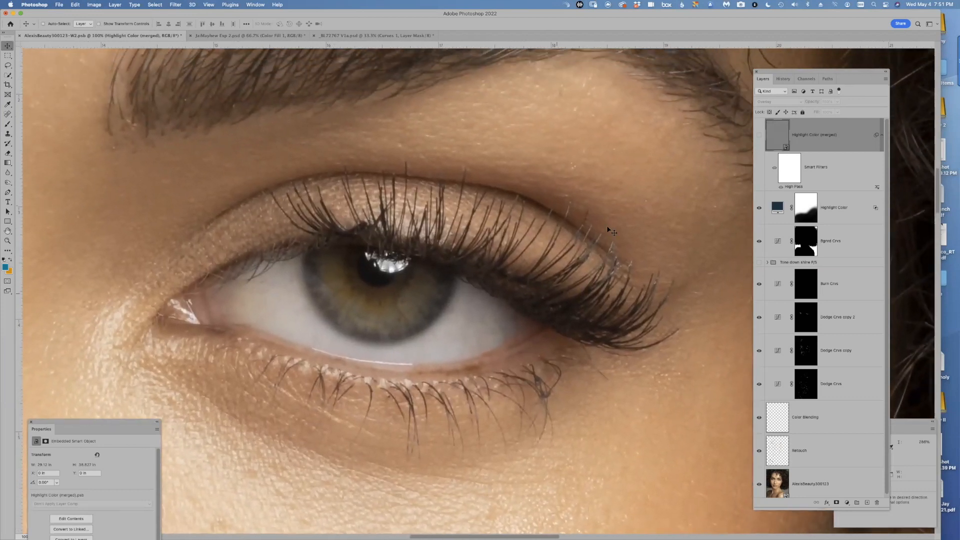
{"action": "left_click", "coordinate": [844, 202]}
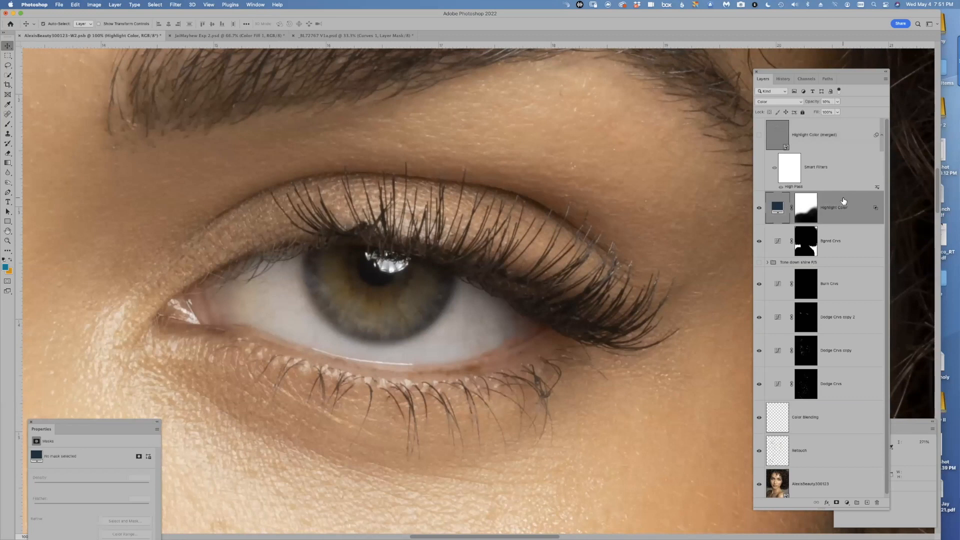
{"action": "key", "text": "super+shift+n"}
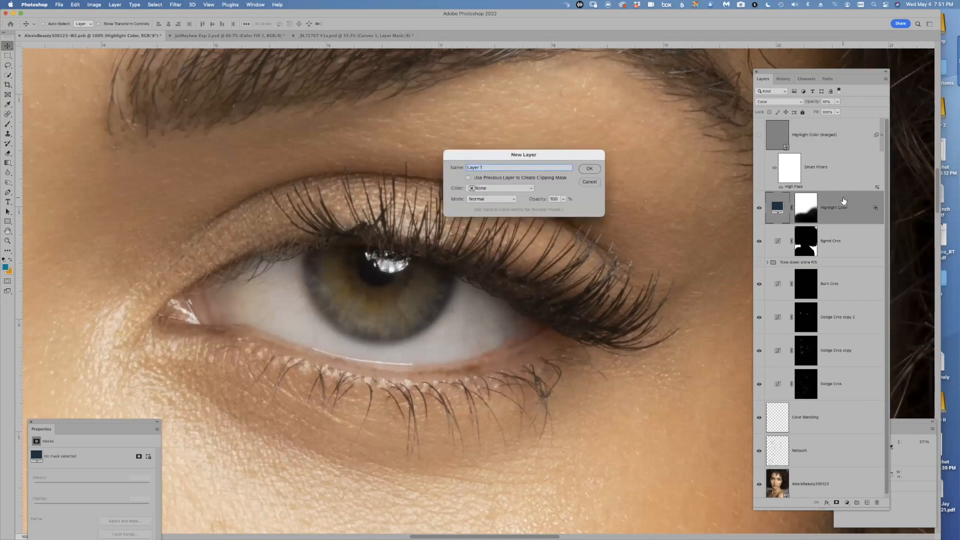
{"action": "type", "text": "Eye lashes"}
{"action": "key", "text": "Return"}
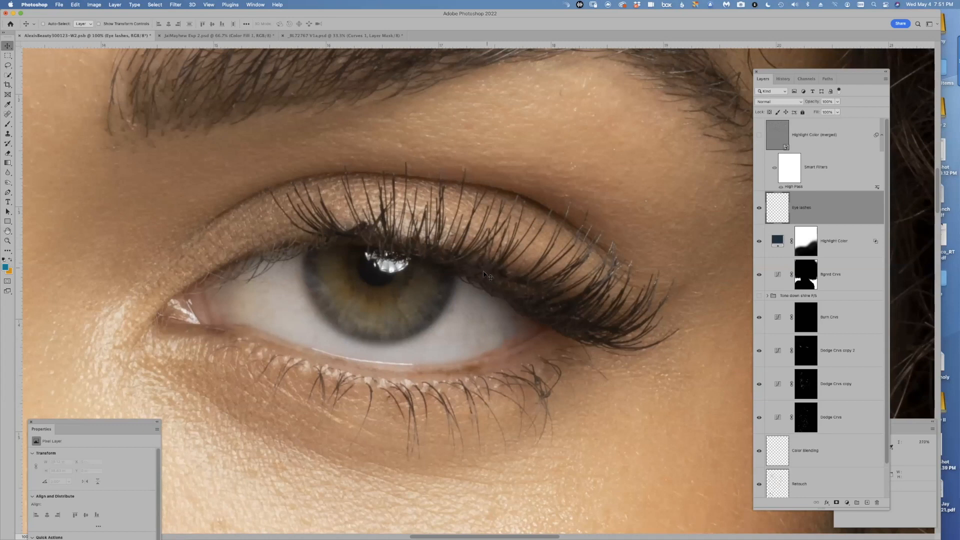
- Switch to the Brush tool at 1 px and open the Brush Settings clear of the eye
{"action": "key", "text": "b"}
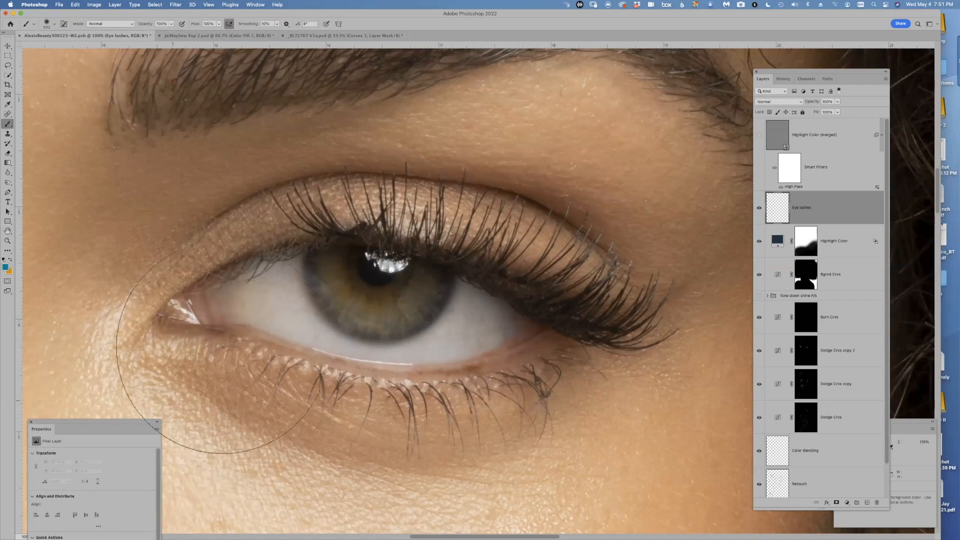
{"action": "left_click_drag", "start_coordinate": [447, 156], "coordinate": [337, 156]}
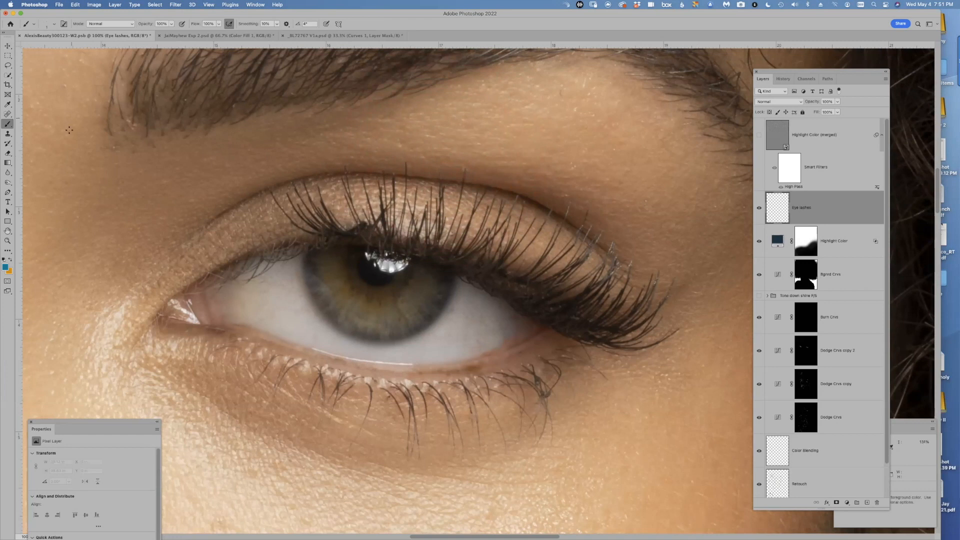
{"action": "left_click", "coordinate": [256, 5]}
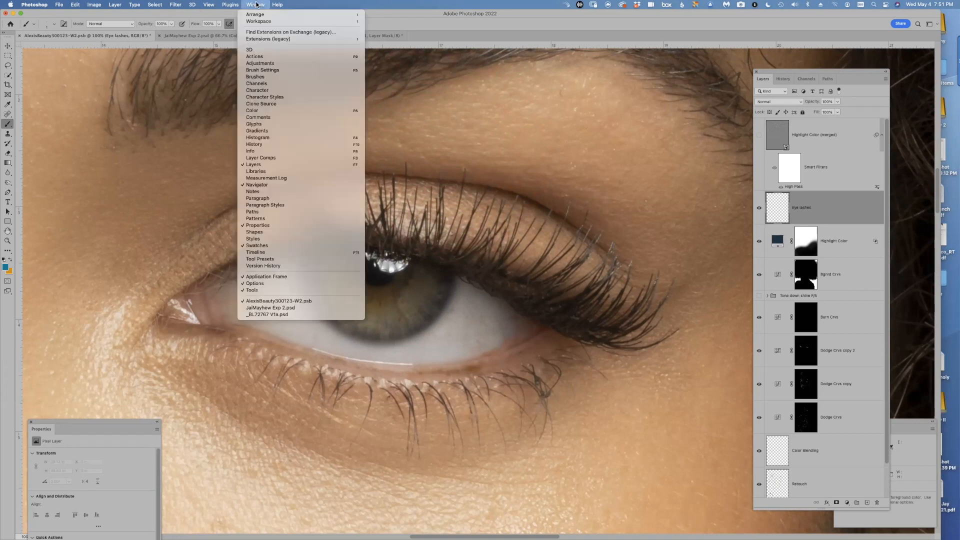
{"action": "left_click", "coordinate": [263, 70]}
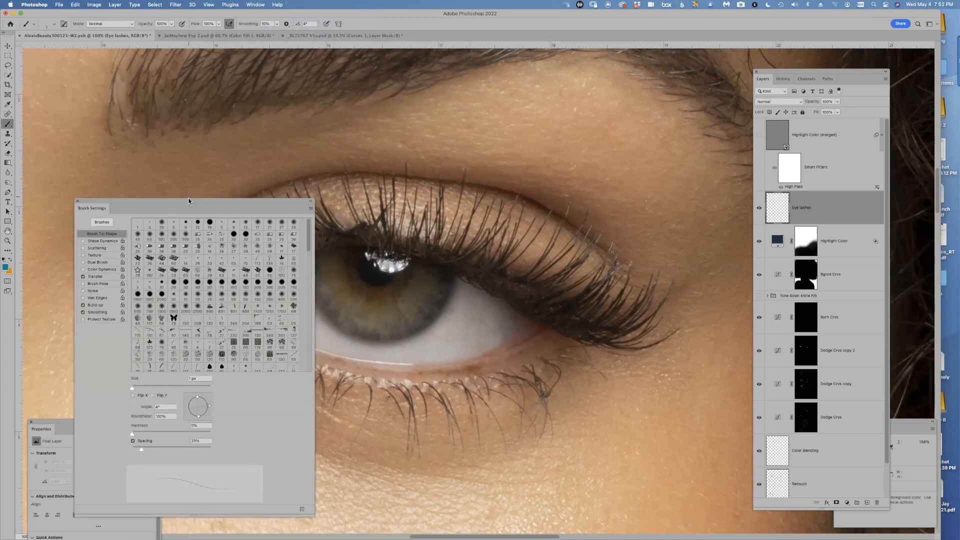
{"action": "left_click_drag", "start_coordinate": [148, 208], "coordinate": [106, 104]}
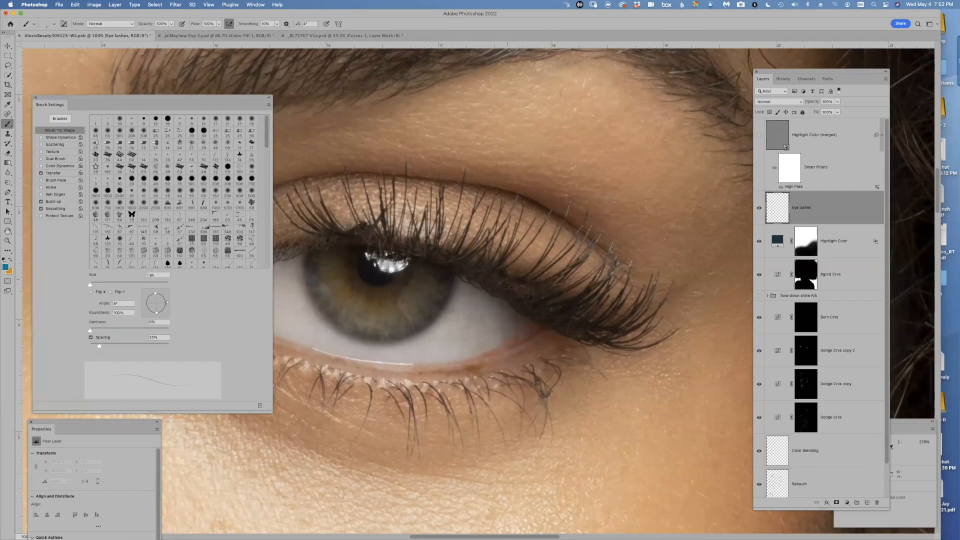
- Sample the dark lash color, test a stroke on the upper lid and enlarge the brush to 6 px
{"action": "left_click", "coordinate": [509, 297], "text": "alt"}
{"action": "left_click_drag", "start_coordinate": [507, 169], "coordinate": [531, 116]}
{"action": "key", "text": "super+z"}
{"action": "key", "text": "bracketright"}
{"action": "key", "text": "bracketright"}
{"action": "key", "text": "bracketright"}
{"action": "key", "text": "bracketright"}
{"action": "key", "text": "bracketright"}
- Try several curved lash strokes above the upper lid with the 6 px brush and undo each one
{"action": "left_click_drag", "start_coordinate": [499, 174], "coordinate": [526, 98]}
{"action": "key", "text": "super+z"}
{"action": "left_click_drag", "start_coordinate": [499, 174], "coordinate": [507, 109]}
{"action": "key", "text": "super+z"}
{"action": "left_click_drag", "start_coordinate": [502, 175], "coordinate": [516, 143]}
{"action": "key", "text": "super+z"}
{"action": "left_click_drag", "start_coordinate": [489, 179], "coordinate": [523, 127]}
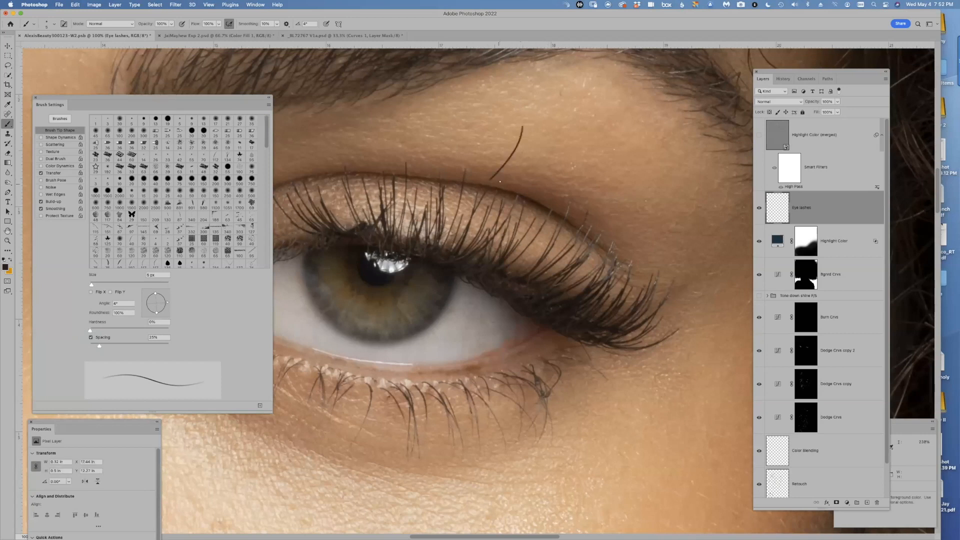
{"action": "key", "text": "super+z"}
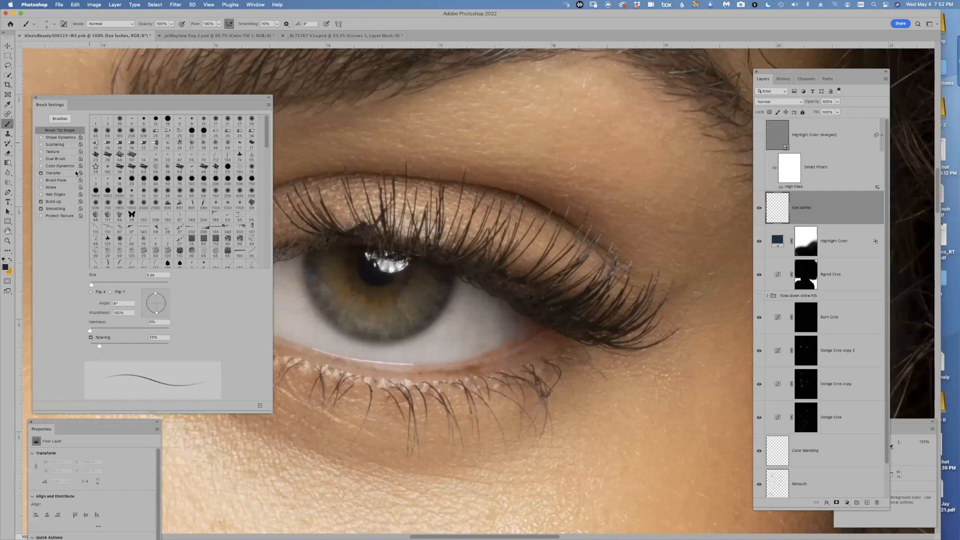
- Enable Shape Dynamics with Fade as the size control and 47% size jitter, then test and undo a lash stroke
{"action": "left_click", "coordinate": [64, 138]}
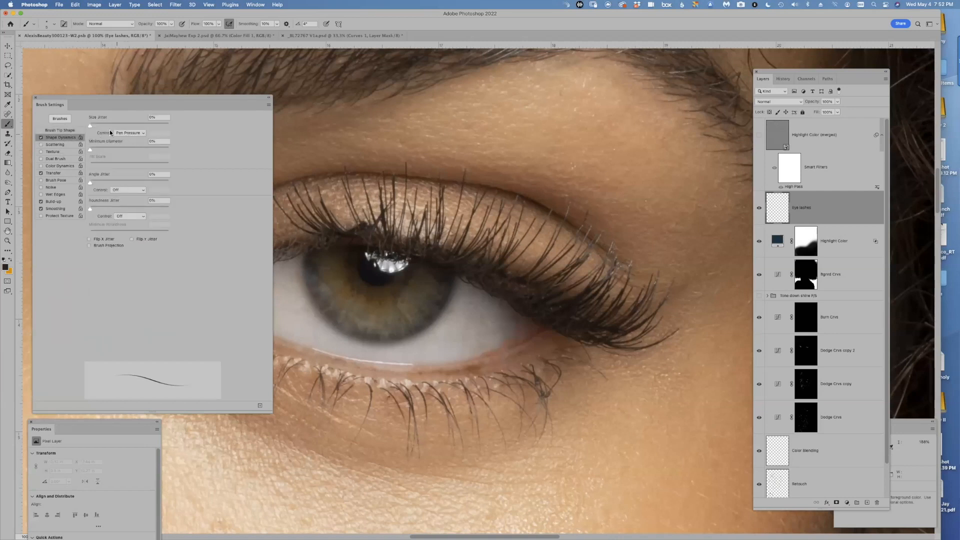
{"action": "left_click", "coordinate": [128, 134]}
{"action": "left_click", "coordinate": [125, 125]}
{"action": "left_click_drag", "start_coordinate": [91, 125], "coordinate": [127, 126]}
{"action": "key", "text": "super+z"}
{"action": "left_click_drag", "start_coordinate": [437, 169], "coordinate": [468, 120]}
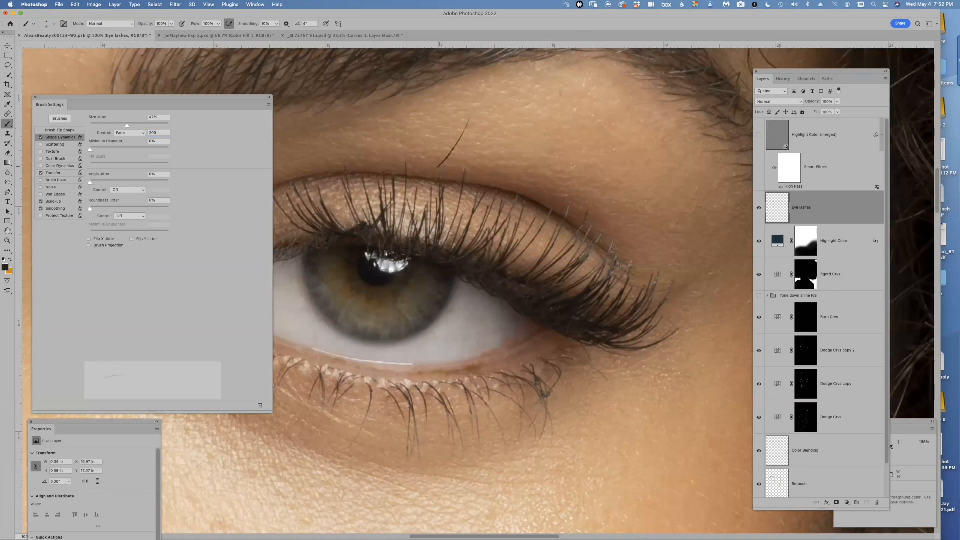
{"action": "key", "text": "super+z"}
- Try a brush size Fade of 150 with test lash strokes and undo the strokes
{"action": "left_click", "coordinate": [161, 133]}
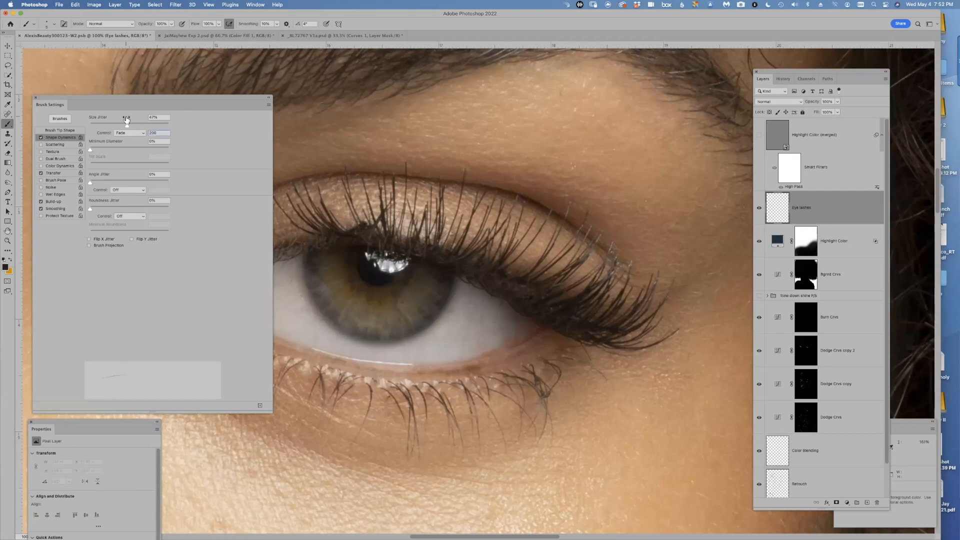
{"action": "type", "text": "150"}
{"action": "left_click_drag", "start_coordinate": [421, 166], "coordinate": [433, 132]}
{"action": "key", "text": "super+z"}
{"action": "key", "text": "super+z"}
{"action": "mouse_move", "coordinate": [511, 265]}
{"action": "left_mouse_down"}
{"action": "mouse_move", "coordinate": [532, 239]}
{"action": "mouse_move", "coordinate": [539, 243]}
{"action": "left_mouse_up"}
{"action": "key", "text": "super+z"}
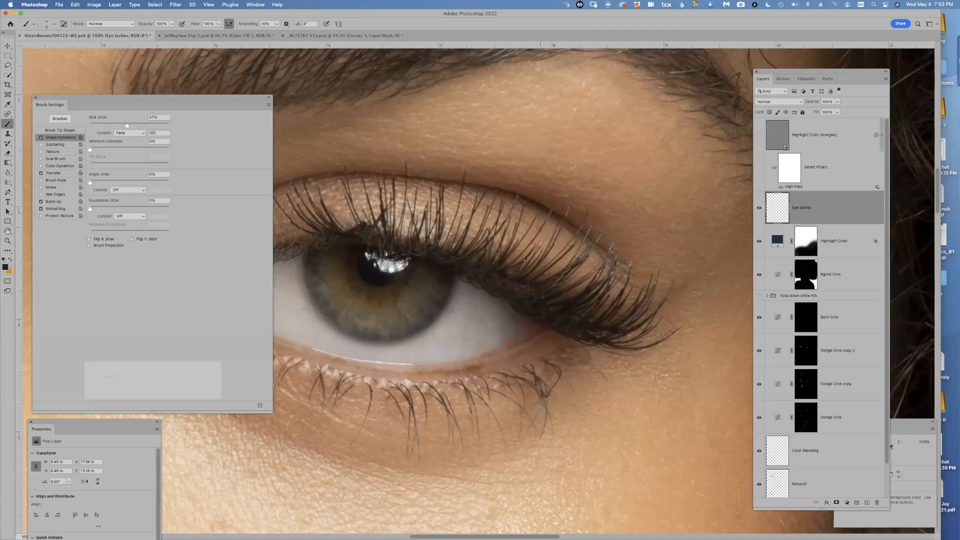
- Set the brush size Fade to 250 and paint extra tapered lashes along the upper lash line
{"action": "left_click", "coordinate": [163, 131]}
{"action": "type", "text": "250"}
{"action": "left_click_drag", "start_coordinate": [465, 251], "coordinate": [481, 203]}
{"action": "left_click_drag", "start_coordinate": [453, 239], "coordinate": [470, 194]}
{"action": "left_click_drag", "start_coordinate": [454, 239], "coordinate": [468, 200]}
{"action": "left_click_drag", "start_coordinate": [542, 274], "coordinate": [566, 234]}
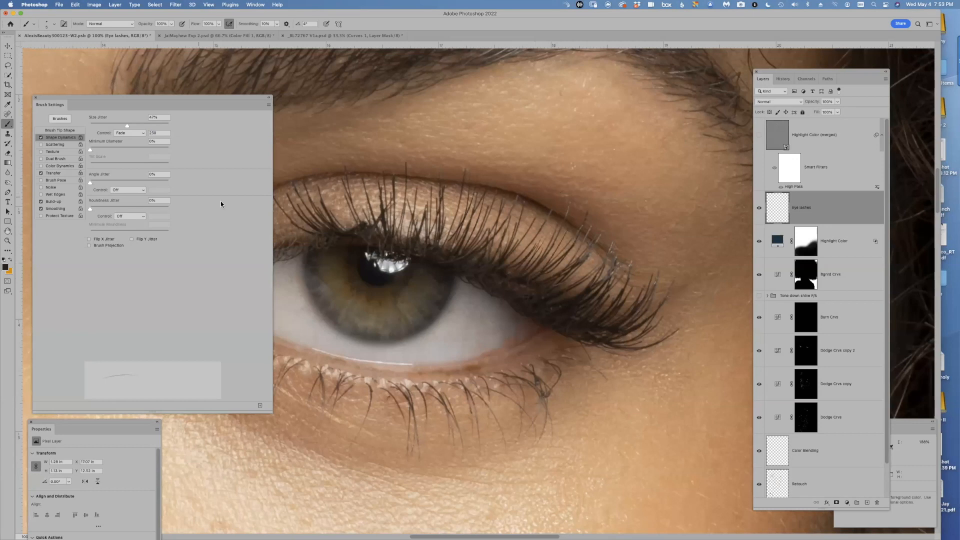
{"action": "key", "text": "super+z"}
{"action": "mouse_move", "coordinate": [543, 269]}
{"action": "left_mouse_down"}
{"action": "mouse_move", "coordinate": [564, 238]}
{"action": "mouse_move", "coordinate": [535, 224]}
{"action": "left_mouse_up"}
{"action": "left_click_drag", "start_coordinate": [521, 260], "coordinate": [538, 239]}
- Set the brush size Fade to 200, paint tapered lashes below the lower lid and clear the Brush Settings off the eye
{"action": "left_click_drag", "start_coordinate": [381, 384], "coordinate": [374, 436]}
{"action": "key", "text": "super+z"}
{"action": "left_click", "coordinate": [161, 134]}
{"action": "type", "text": "2"}
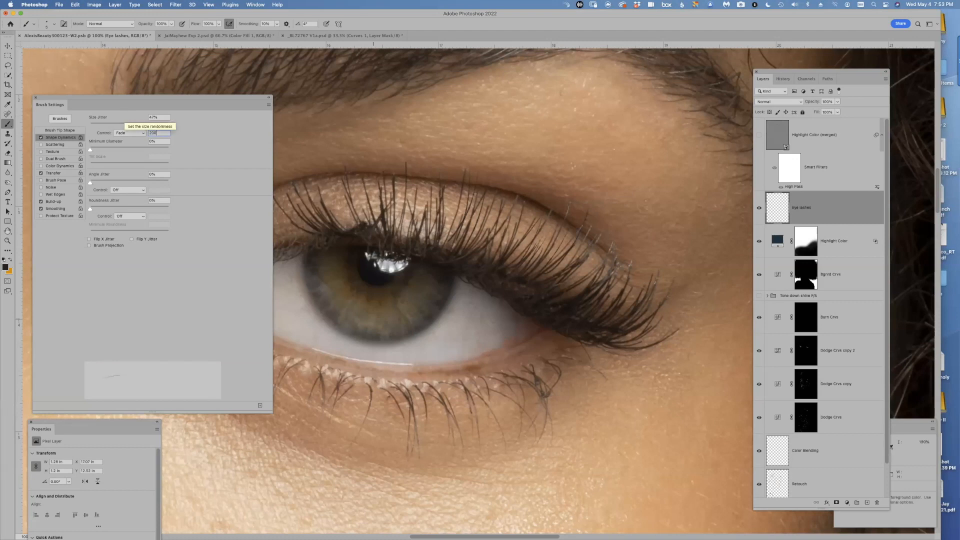
{"action": "left_click_drag", "start_coordinate": [381, 387], "coordinate": [377, 445]}
{"action": "key", "text": "super+z"}
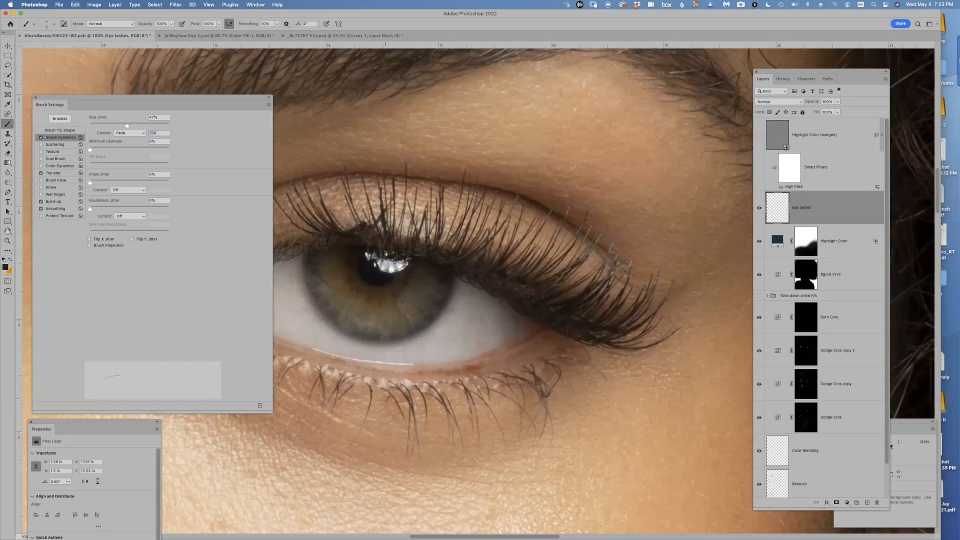
{"action": "left_click_drag", "start_coordinate": [382, 388], "coordinate": [379, 435]}
{"action": "left_click_drag", "start_coordinate": [360, 383], "coordinate": [352, 419]}
{"action": "mouse_move", "coordinate": [219, 100]}
{"action": "left_mouse_down"}
{"action": "mouse_move", "coordinate": [837, 188]}
{"action": "mouse_move", "coordinate": [899, 170]}
{"action": "left_mouse_up"}
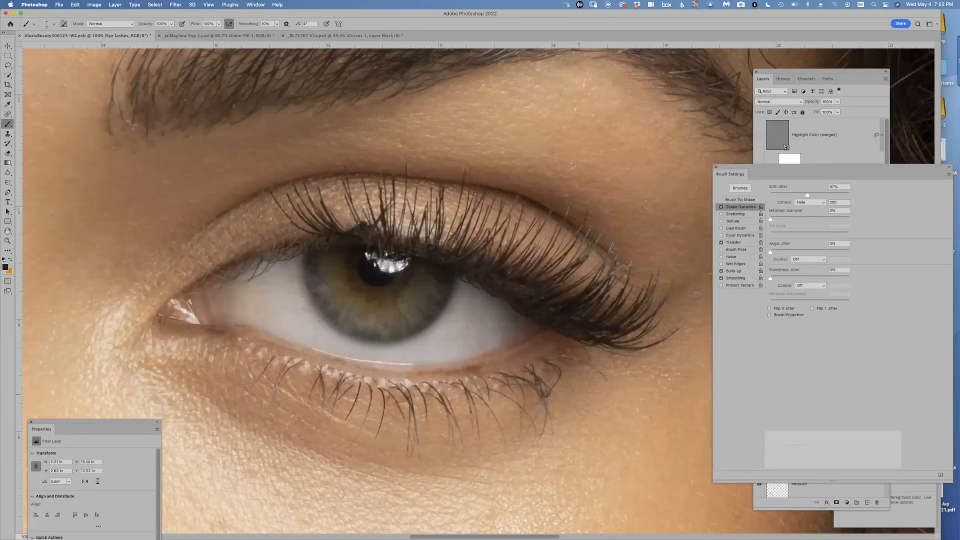
- Examine the face at close range, from the painted eye down to the lips and back
{"action": "left_click_drag", "start_coordinate": [510, 177], "coordinate": [382, 373]}
{"action": "left_click_drag", "start_coordinate": [610, 150], "coordinate": [454, 310]}
{"action": "left_click_drag", "start_coordinate": [590, 120], "coordinate": [120, 280]}
{"action": "left_click_drag", "start_coordinate": [414, 457], "coordinate": [385, 118]}
{"action": "left_click_drag", "start_coordinate": [390, 445], "coordinate": [415, 90]}
{"action": "left_click_drag", "start_coordinate": [360, 435], "coordinate": [384, 122]}
{"action": "mouse_move", "coordinate": [407, 450]}
{"action": "left_mouse_down"}
{"action": "mouse_move", "coordinate": [398, 268]}
{"action": "mouse_move", "coordinate": [413, 225]}
{"action": "mouse_move", "coordinate": [477, 261]}
{"action": "left_mouse_up"}
{"action": "key", "text": "super+z"}
{"action": "left_click_drag", "start_coordinate": [477, 203], "coordinate": [493, 231]}
{"action": "key", "text": "super+z"}
{"action": "mouse_move", "coordinate": [410, 309]}
{"action": "left_mouse_down"}
{"action": "mouse_move", "coordinate": [620, 306]}
{"action": "mouse_move", "coordinate": [750, 320]}
{"action": "left_mouse_up"}
{"action": "left_click_drag", "start_coordinate": [403, 251], "coordinate": [465, 475]}
{"action": "left_click_drag", "start_coordinate": [379, 180], "coordinate": [480, 464]}
{"action": "left_click_drag", "start_coordinate": [365, 185], "coordinate": [454, 454]}
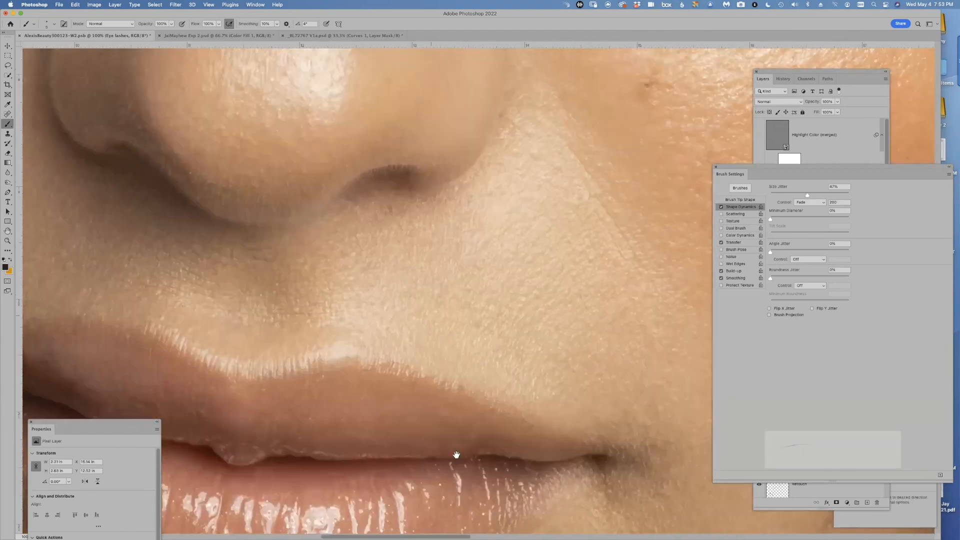
{"action": "left_click_drag", "start_coordinate": [350, 165], "coordinate": [402, 396]}
{"action": "left_click_drag", "start_coordinate": [424, 165], "coordinate": [283, 287]}
{"action": "left_click_drag", "start_coordinate": [402, 347], "coordinate": [160, 335]}
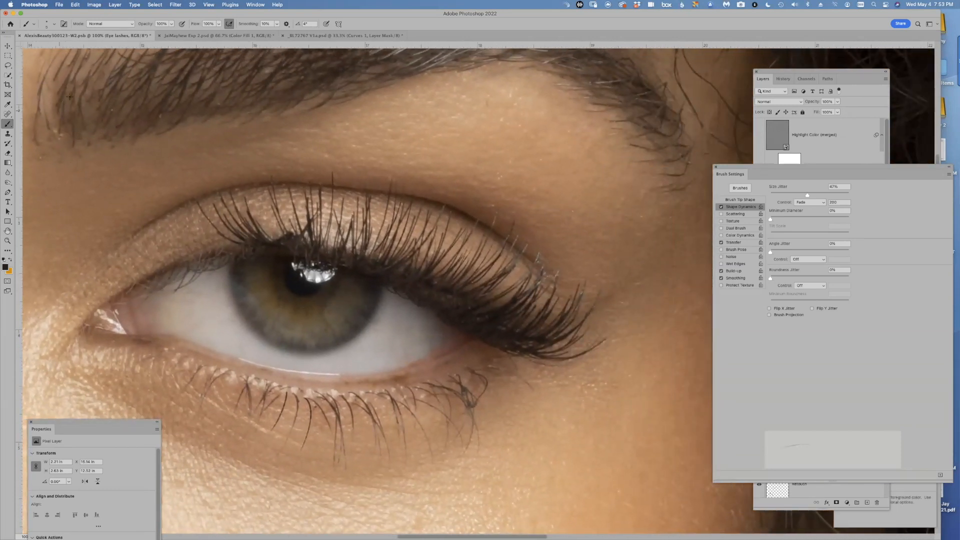
- Switch to the Blur tool, lower its strength and enlarge its brush to 137 px
{"action": "left_click", "coordinate": [8, 172]}
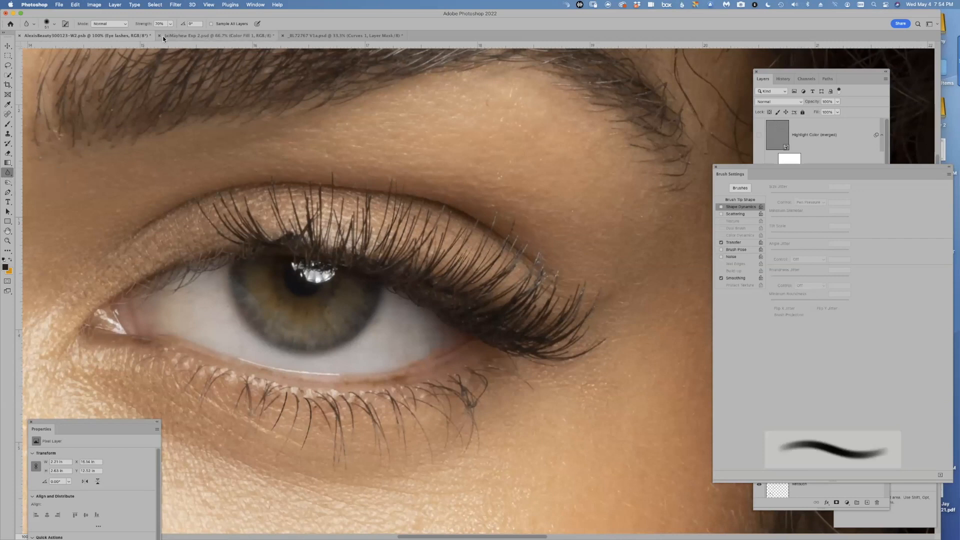
{"action": "left_click", "coordinate": [170, 24]}
{"action": "left_click_drag", "start_coordinate": [489, 178], "coordinate": [505, 177]}
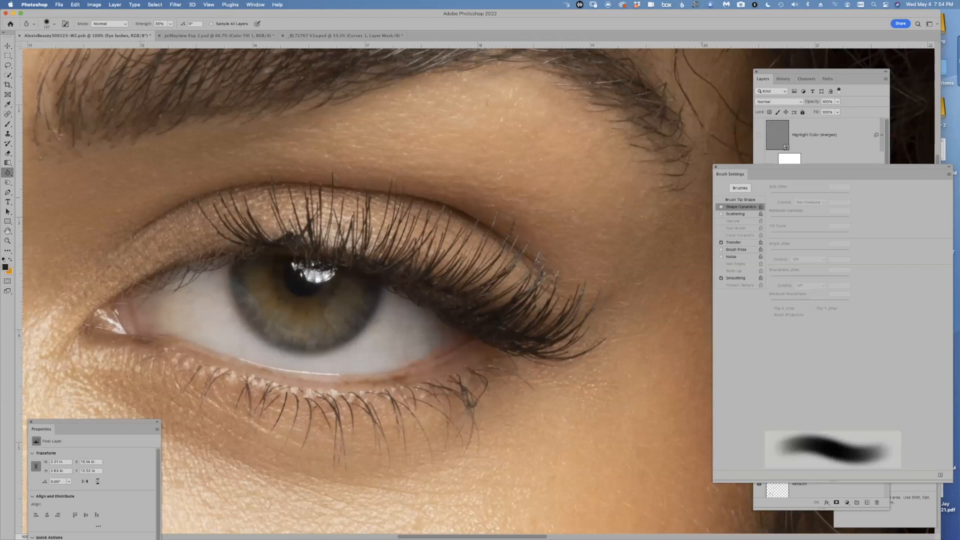
{"action": "mouse_move", "coordinate": [787, 170]}
{"action": "left_mouse_down"}
{"action": "mouse_move", "coordinate": [743, 175]}
{"action": "mouse_move", "coordinate": [720, 212]}
{"action": "mouse_move", "coordinate": [743, 232]}
{"action": "left_mouse_up"}
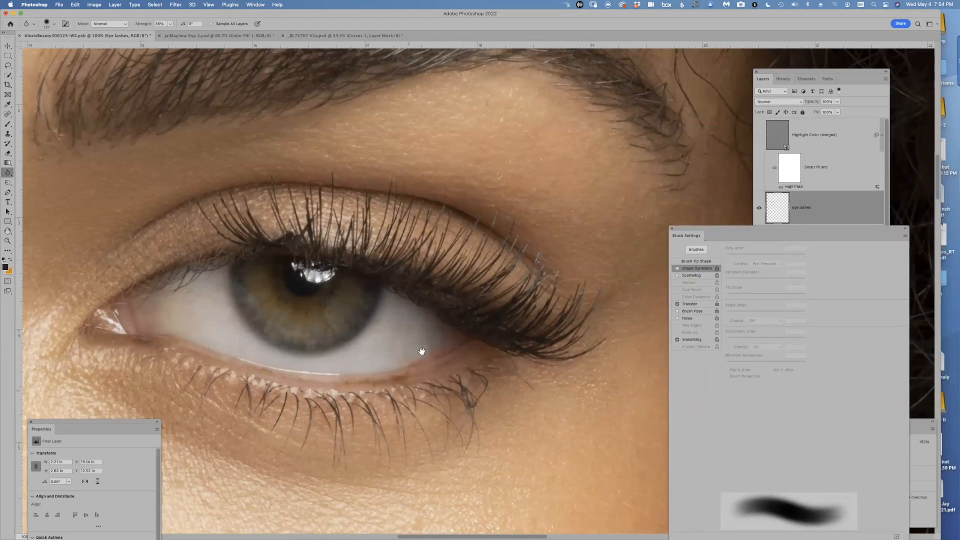
- Compare the eye with the Eye lashes layer hidden and shown
{"action": "left_click_drag", "start_coordinate": [446, 344], "coordinate": [490, 234]}
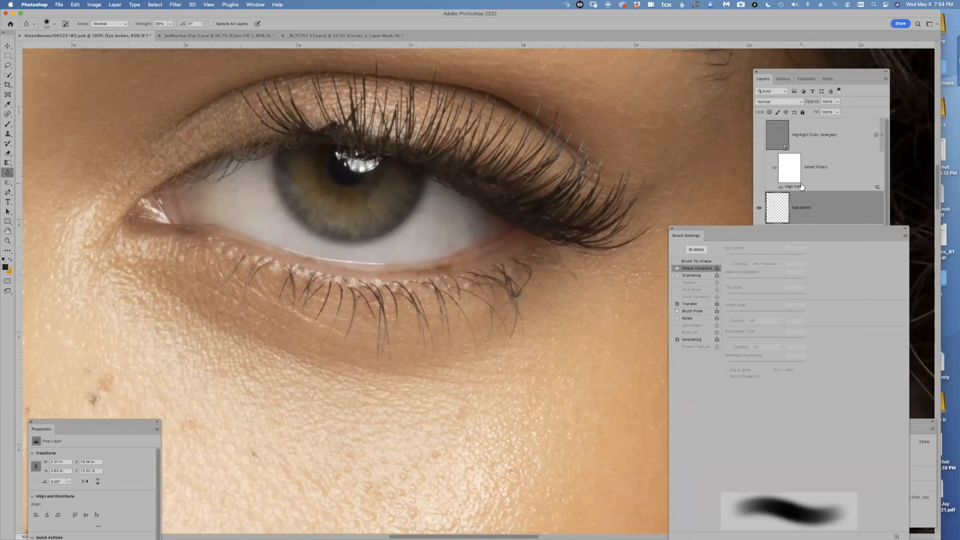
{"action": "left_click", "coordinate": [759, 209]}
{"action": "left_click", "coordinate": [759, 208]}
{"action": "left_click", "coordinate": [759, 208]}
{"action": "left_click", "coordinate": [759, 208]}
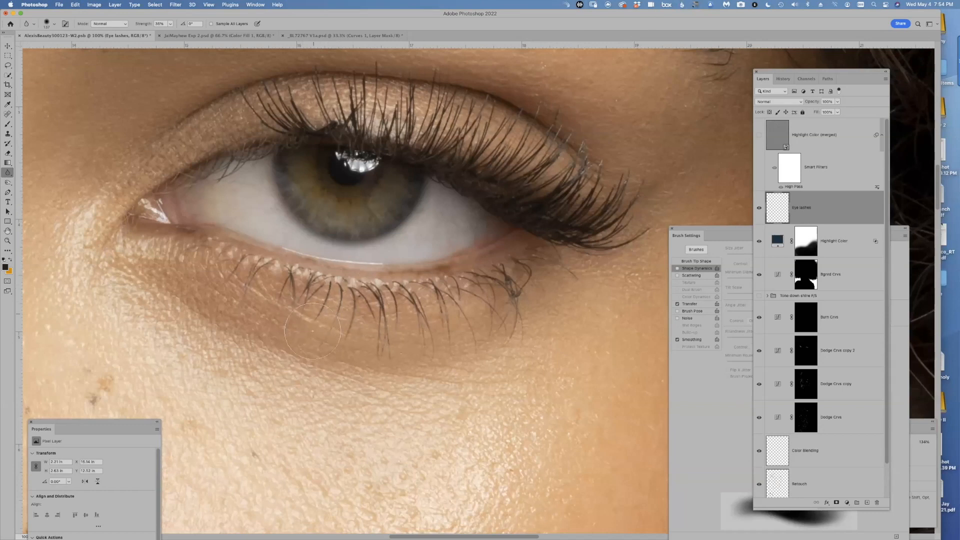
{"action": "left_click", "coordinate": [759, 208]}
{"action": "left_click", "coordinate": [759, 208]}
{"action": "left_click", "coordinate": [759, 208]}
{"action": "left_click", "coordinate": [759, 209]}
{"action": "mouse_move", "coordinate": [482, 197]}
{"action": "left_mouse_down"}
{"action": "mouse_move", "coordinate": [437, 287]}
{"action": "mouse_move", "coordinate": [413, 278]}
{"action": "left_mouse_up"}
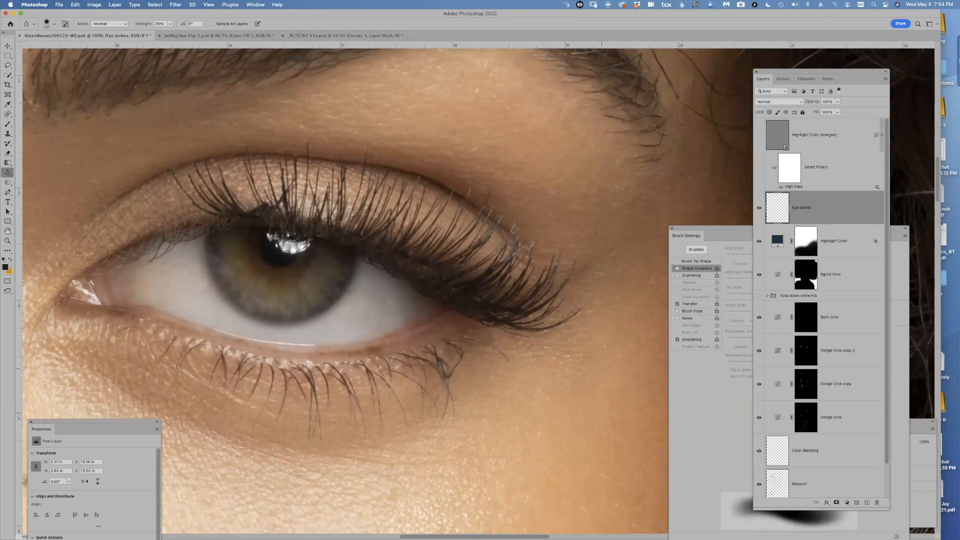
- Show the Tone down shine group and expand it to review its layers
{"action": "key", "text": "super+minus"}
{"action": "key", "text": "super+minus"}
{"action": "key", "text": "super+minus"}
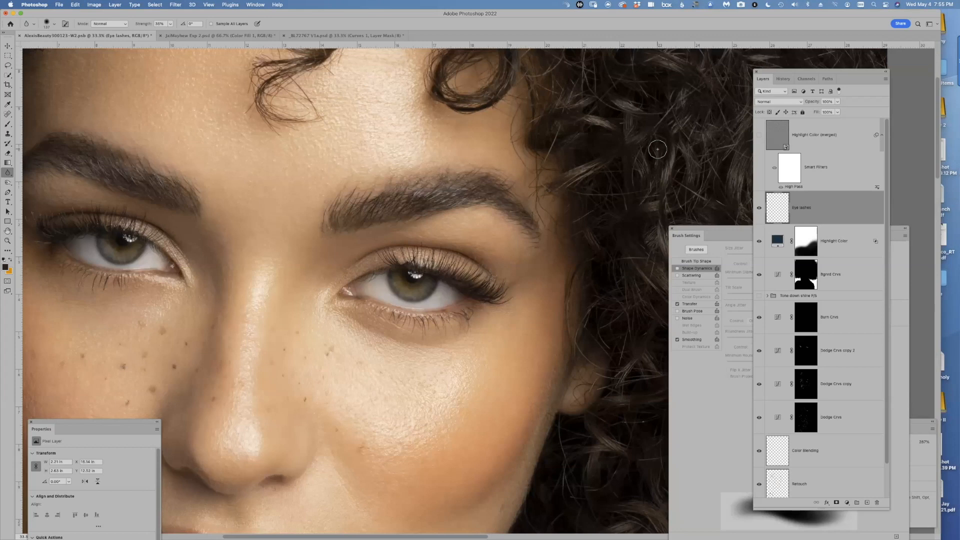
{"action": "scroll", "coordinate": [657, 148], "scroll_direction": "down", "scroll_amount": 2}
{"action": "scroll", "coordinate": [658, 149], "scroll_direction": "right", "scroll_amount": 1}
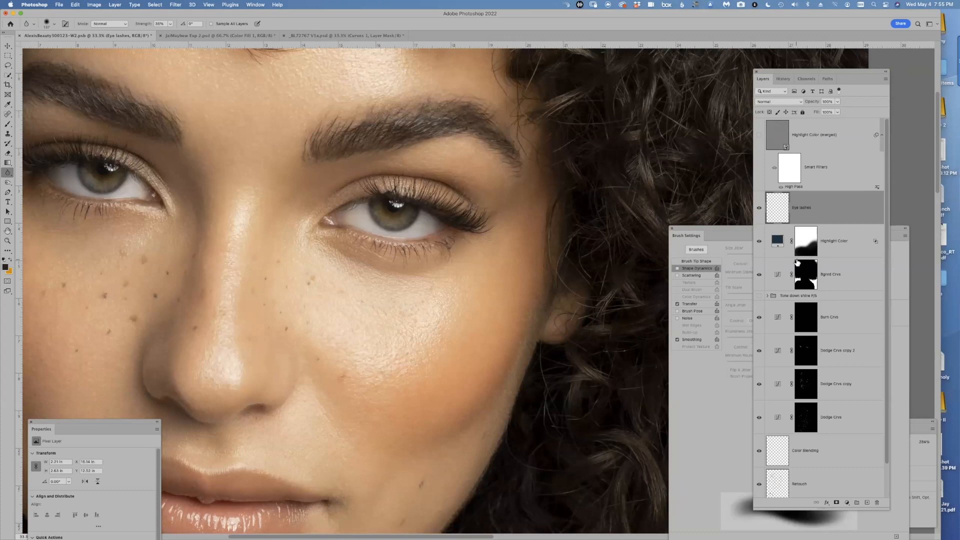
{"action": "scroll", "coordinate": [796, 262], "scroll_direction": "down", "scroll_amount": 2}
{"action": "scroll", "coordinate": [797, 262], "scroll_direction": "up", "scroll_amount": 2}
{"action": "scroll", "coordinate": [797, 262], "scroll_direction": "up", "scroll_amount": 3}
{"action": "left_click", "coordinate": [760, 296]}
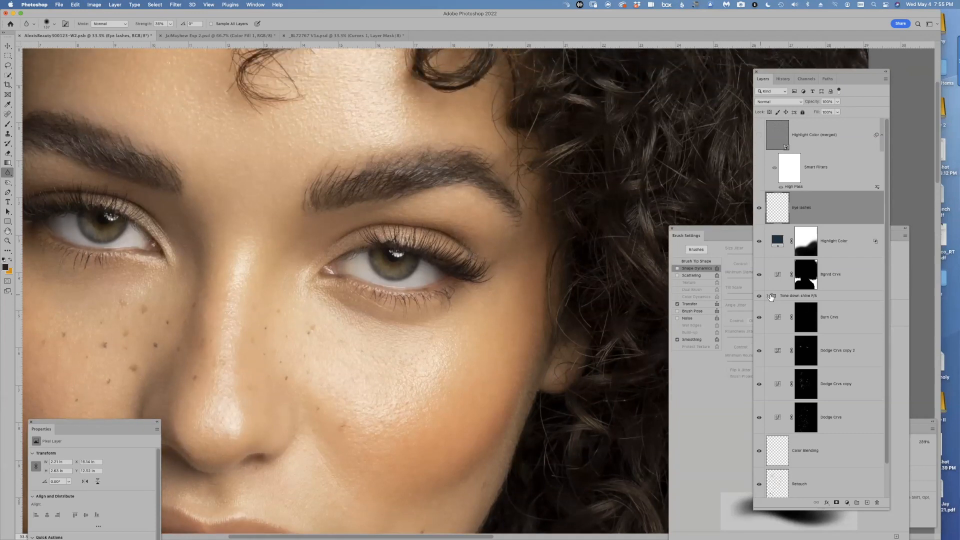
{"action": "left_click", "coordinate": [769, 296]}
{"action": "left_click_drag", "start_coordinate": [888, 298], "coordinate": [891, 379]}
- Compare the full portrait with the Tone down shine group hidden and shown
{"action": "key", "text": "super+minus"}
{"action": "key", "text": "super+minus"}
{"action": "key", "text": "super+minus"}
{"action": "key", "text": "super+minus"}
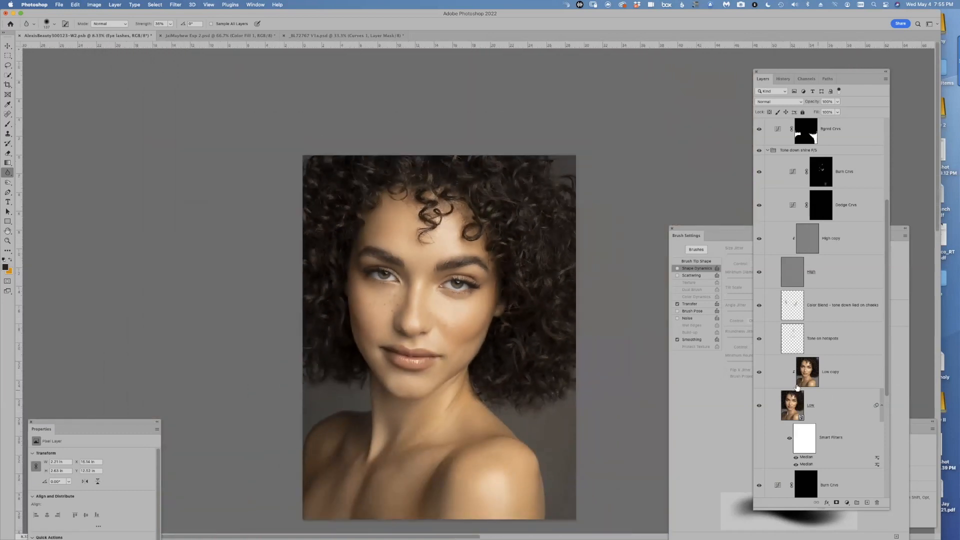
{"action": "left_click", "coordinate": [759, 151]}
{"action": "left_click", "coordinate": [759, 151]}
{"action": "left_click", "coordinate": [759, 151]}
{"action": "left_click", "coordinate": [759, 151]}
{"action": "left_click", "coordinate": [759, 151]}
{"action": "left_click", "coordinate": [759, 151]}
{"action": "left_click", "coordinate": [759, 151]}
{"action": "left_click", "coordinate": [758, 151]}
{"action": "left_click", "coordinate": [759, 151]}
{"action": "left_click", "coordinate": [758, 151]}
{"action": "left_click", "coordinate": [759, 151]}
{"action": "left_click", "coordinate": [759, 151]}
- Collapse the Tone down shine group and hide it again
{"action": "left_click", "coordinate": [768, 151]}
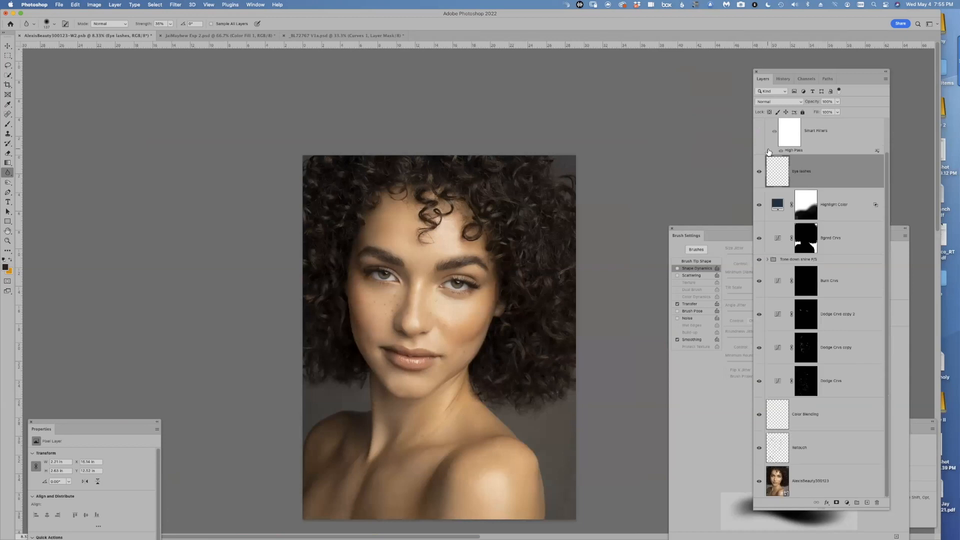
{"action": "left_click", "coordinate": [759, 260]}
{"action": "left_click", "coordinate": [760, 261]}
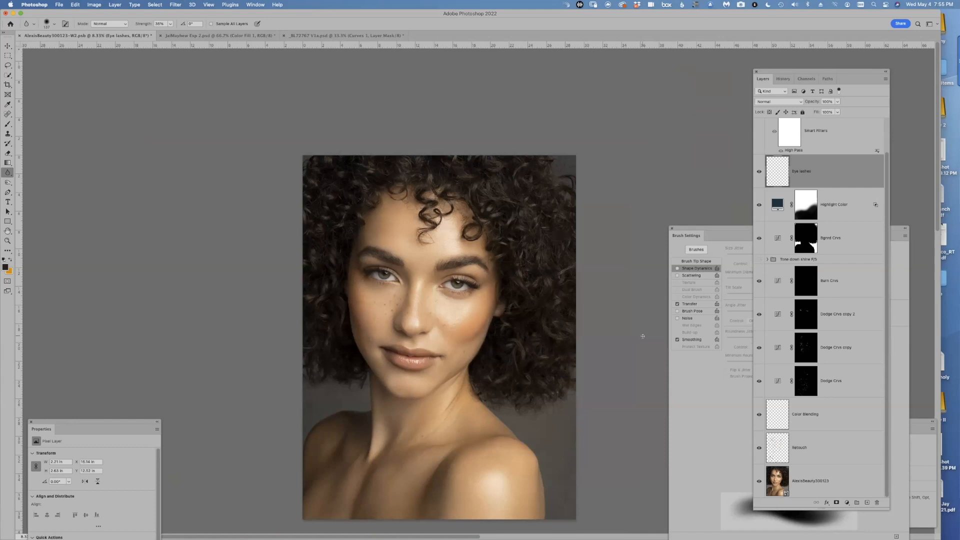